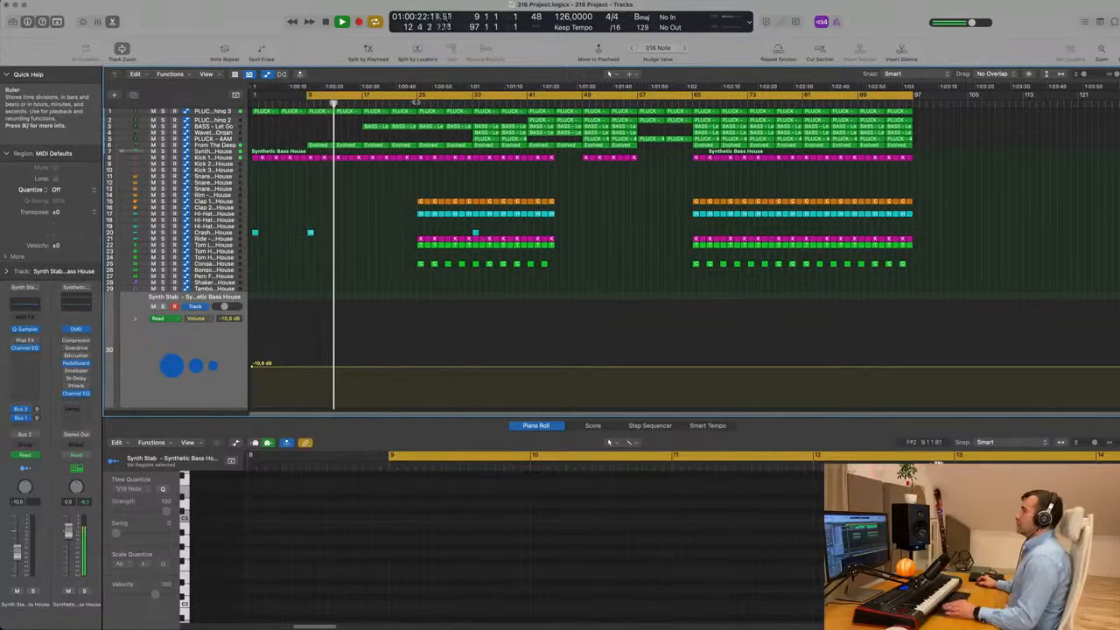
Play the arrangement from around bar 33 and step through the pluck, bass and organ tracks to examine their regions and automation.
{"action": "left_click", "coordinate": [470, 104]}
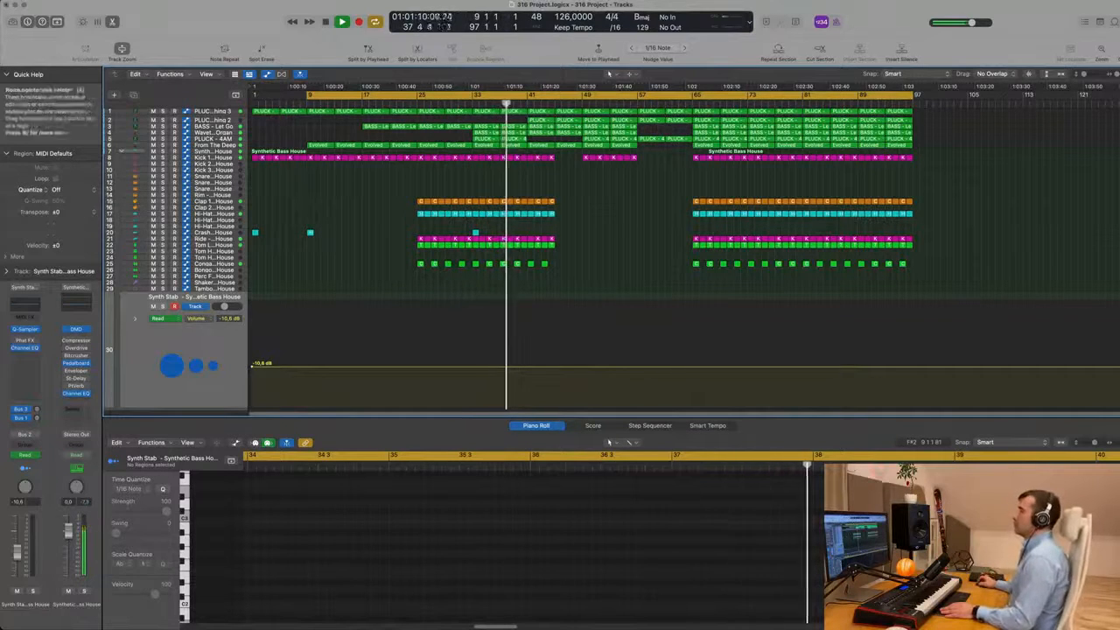
{"action": "left_click", "coordinate": [221, 113]}
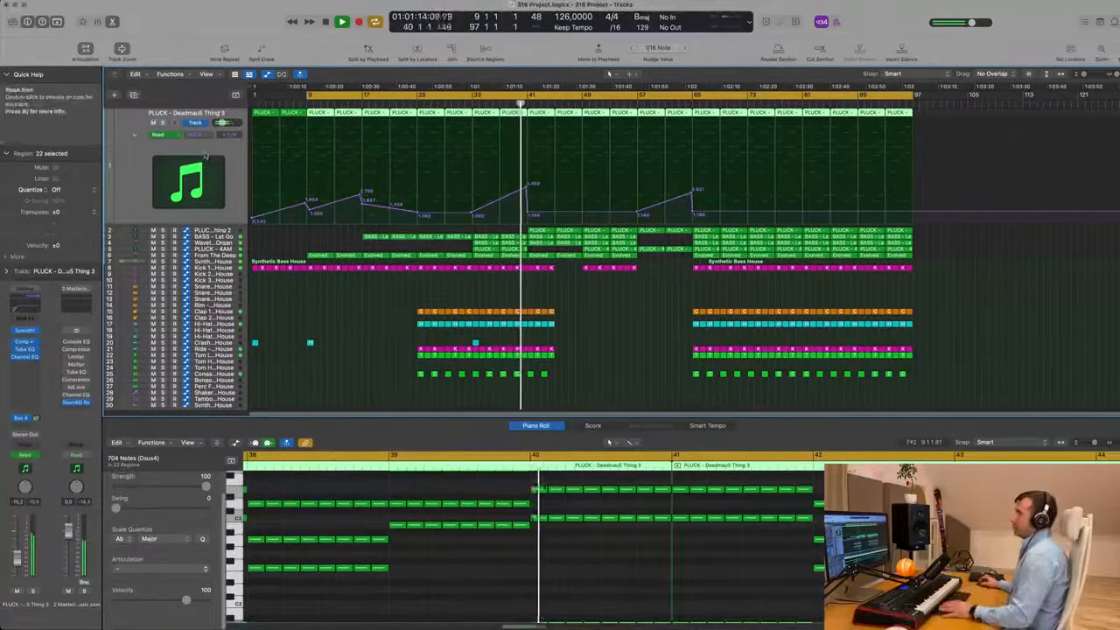
{"action": "scroll", "coordinate": [221, 180], "scroll_direction": "down", "scroll_amount": 1}
{"action": "key", "text": "Down"}
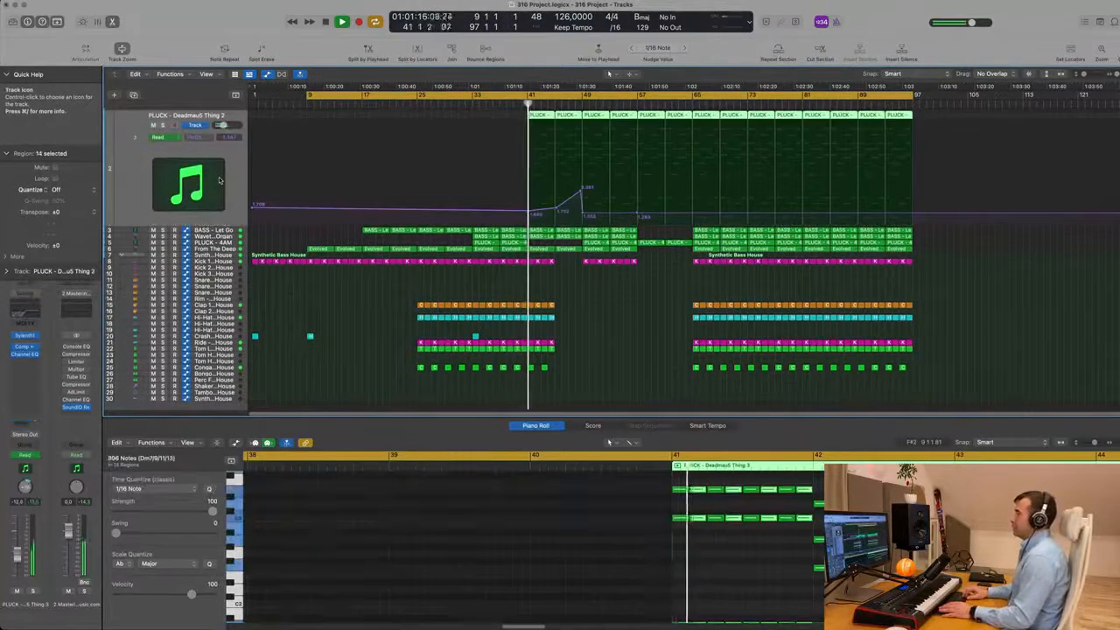
{"action": "key", "text": "Down"}
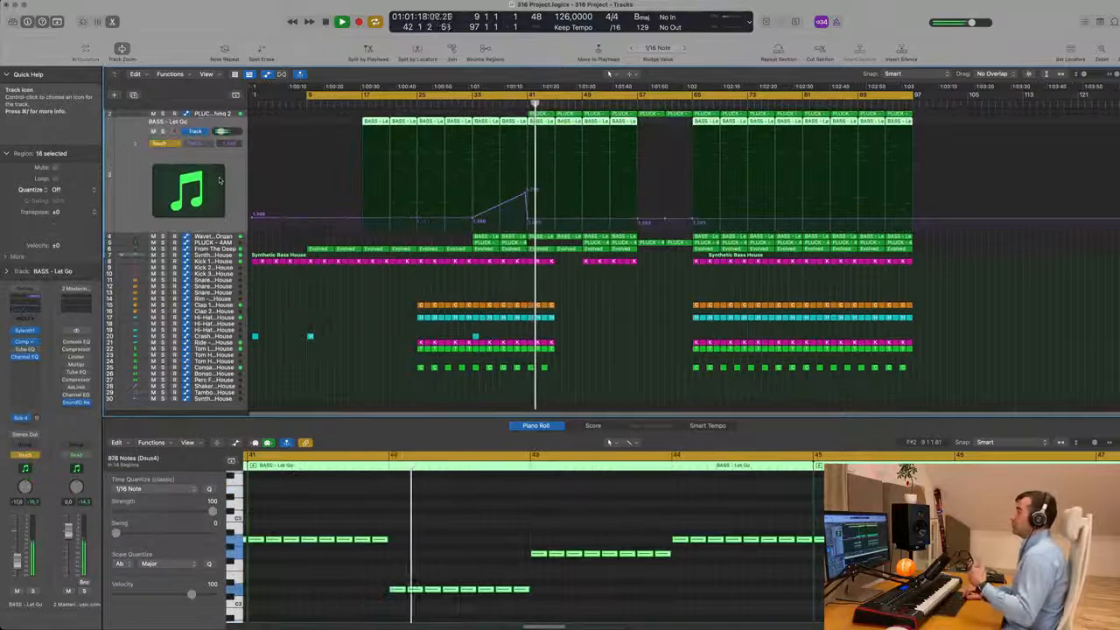
{"action": "key", "text": "Down"}
{"action": "key", "text": "Down"}
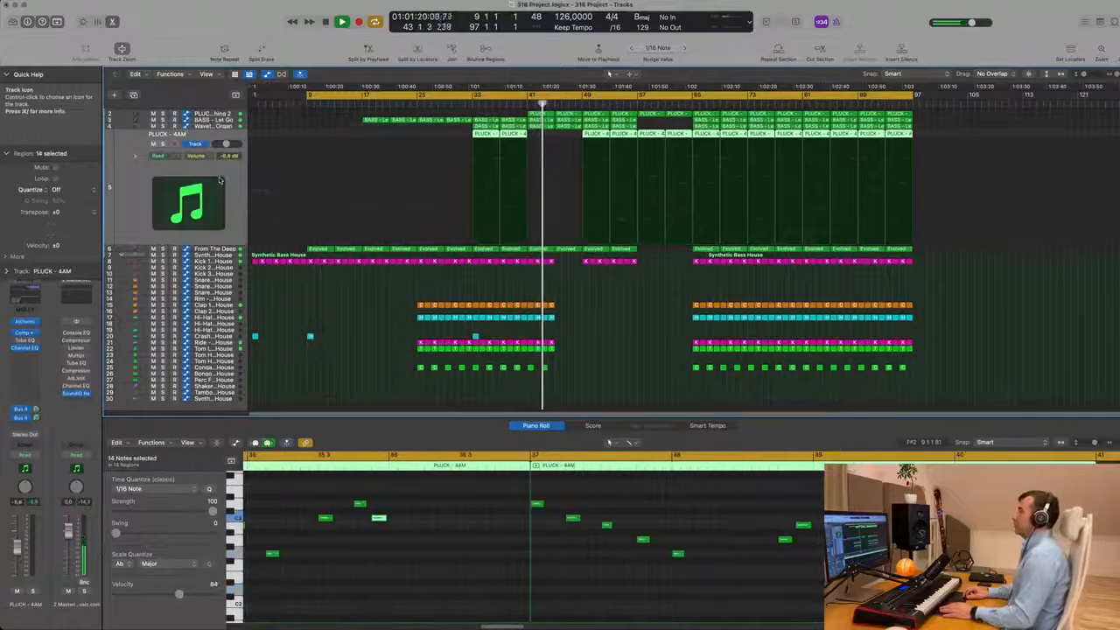
Audition the Wavetable Organ track by toggling its solo, and return to the PLUCK - Deadmau5 Thing 2 track.
{"action": "key", "text": "Up"}
{"action": "key", "text": "Up"}
{"action": "key", "text": "Down"}
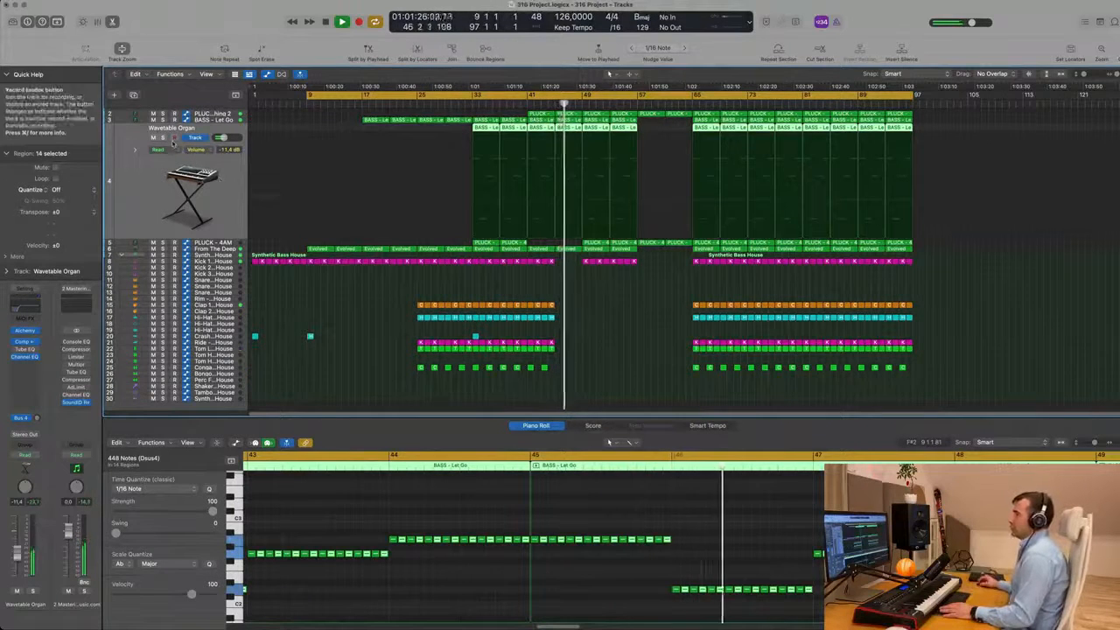
{"action": "left_click", "coordinate": [164, 139]}
{"action": "left_click", "coordinate": [164, 139]}
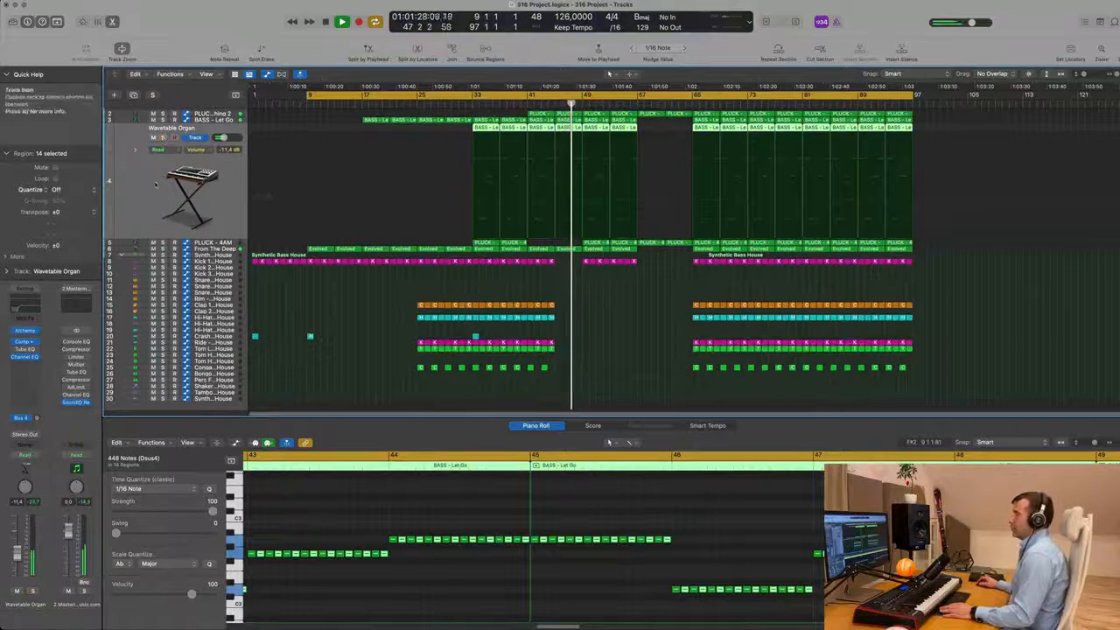
{"action": "left_click", "coordinate": [207, 114]}
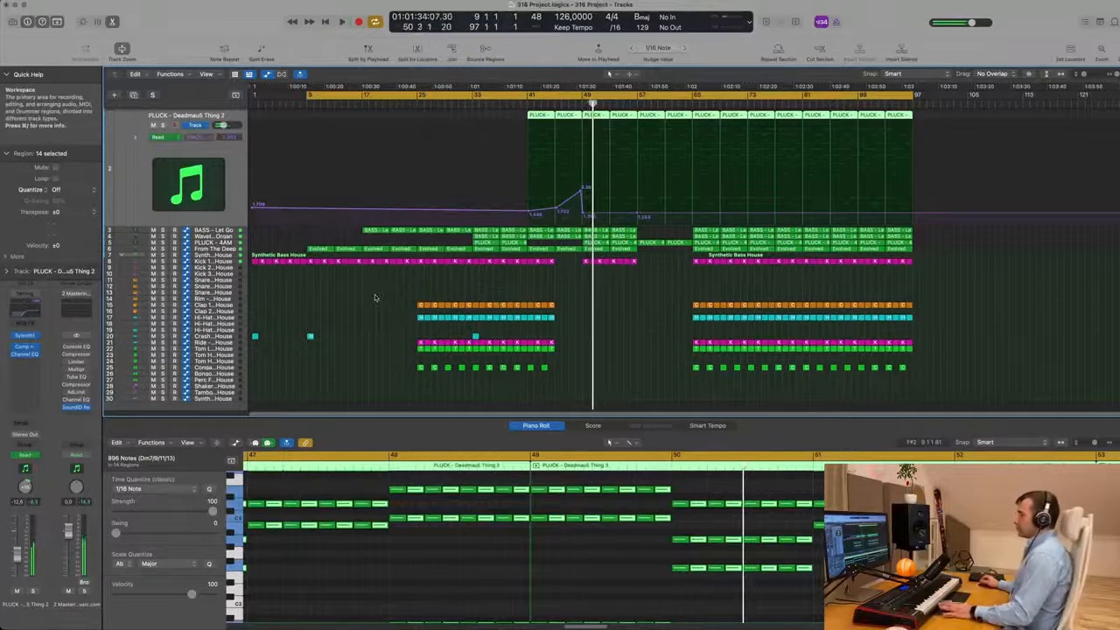
Import SS_EDMMV_Satisfied_Vocal_124_Bbmaj_Dry_01.wav from Finder onto a new audio track below the others at bar 9 and select that track.
{"action": "key", "text": "Return"}
{"action": "scroll", "coordinate": [394, 303], "scroll_direction": "down", "scroll_amount": 1}
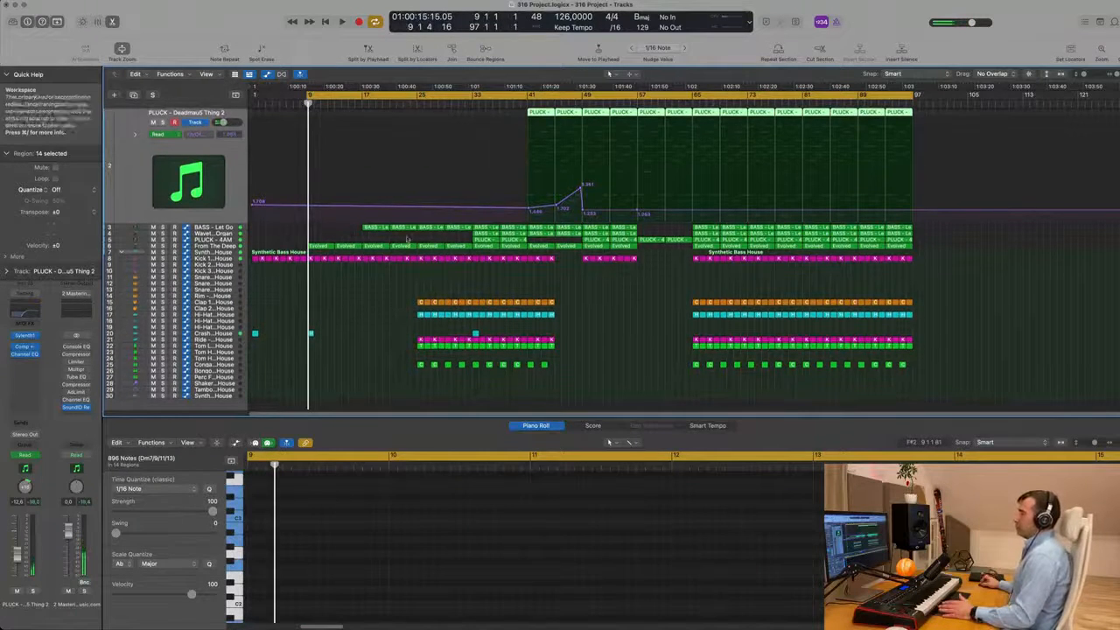
{"action": "mouse_move", "coordinate": [377, 621]}
{"action": "left_click", "coordinate": [74, 607]}
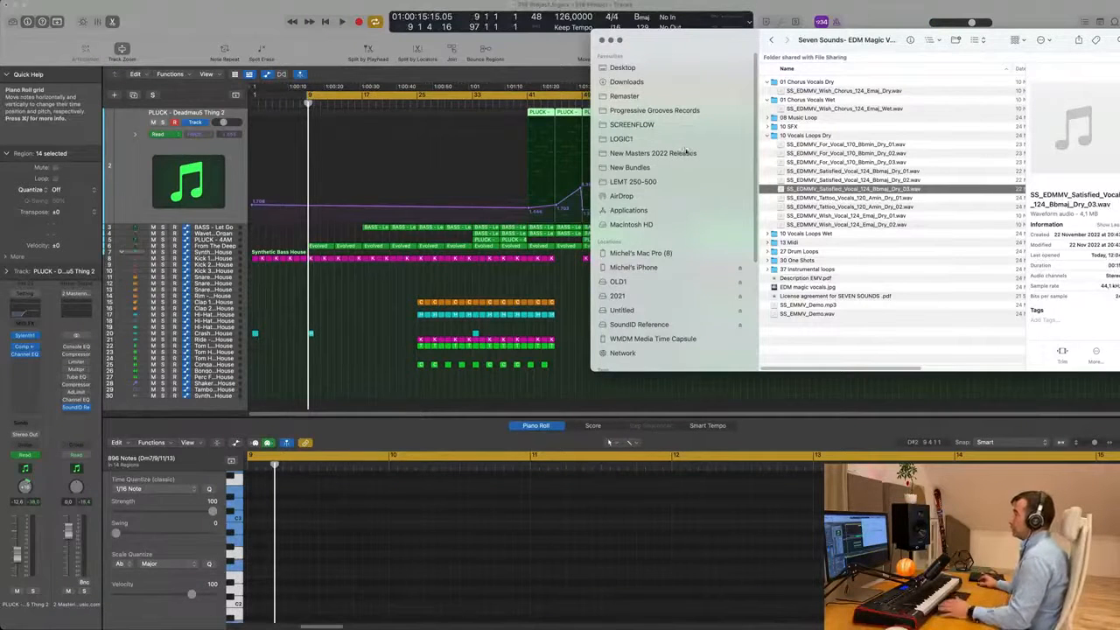
{"action": "left_click_drag", "start_coordinate": [710, 38], "coordinate": [719, 57]}
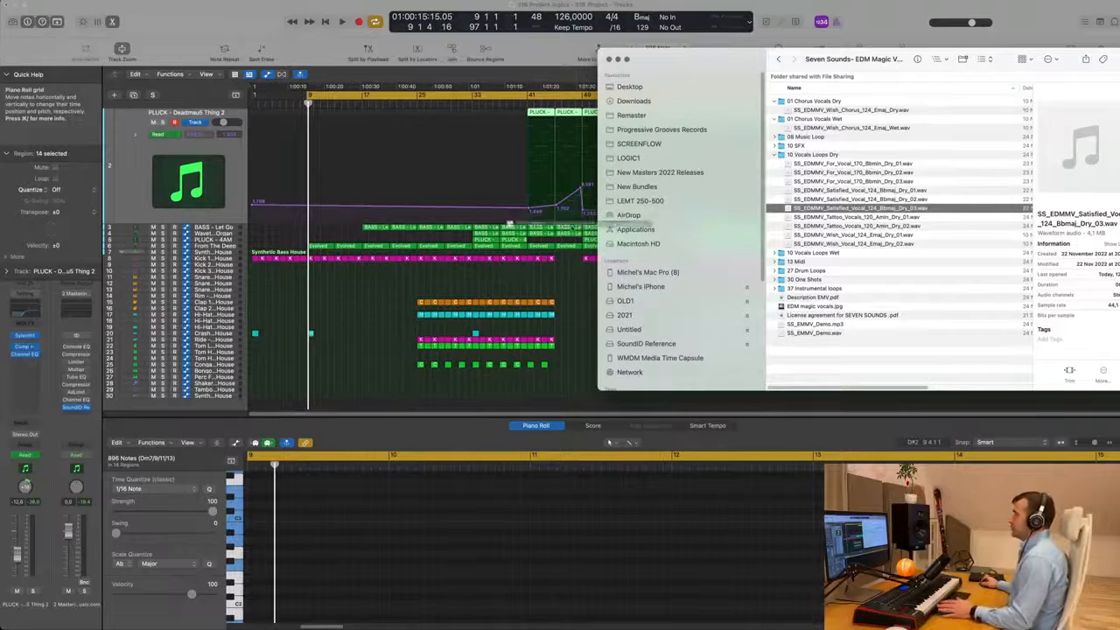
{"action": "left_click_drag", "start_coordinate": [572, 229], "coordinate": [306, 395]}
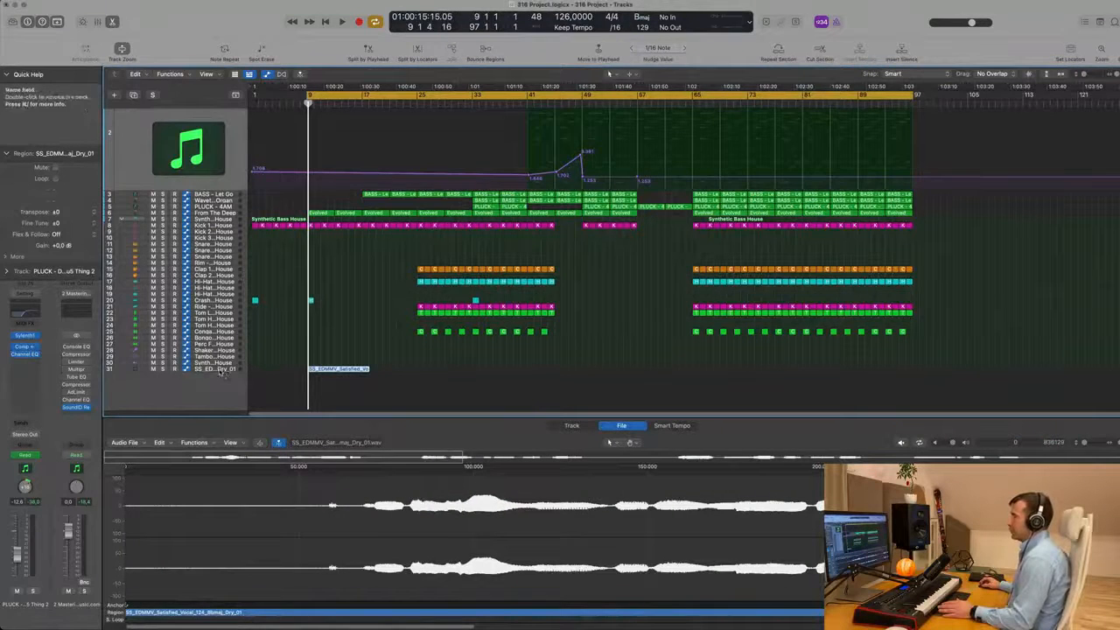
{"action": "left_click_drag", "start_coordinate": [221, 372], "coordinate": [219, 370]}
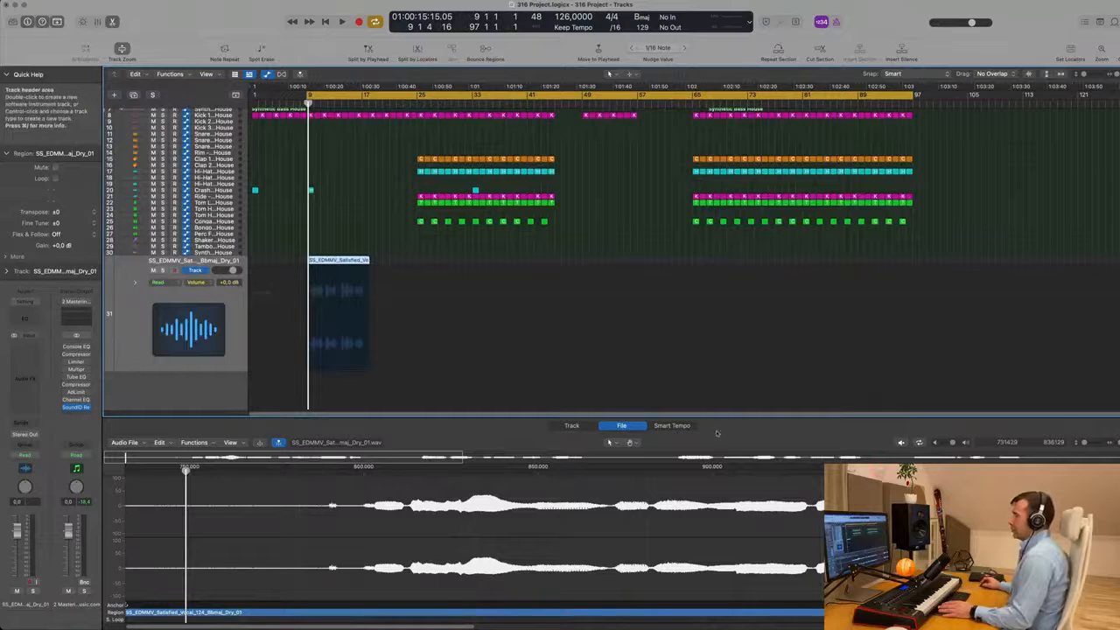
Turn on Flex for the vocal track and set its mode to Flex Time - Tempophone (FX).
{"action": "left_click", "coordinate": [571, 426]}
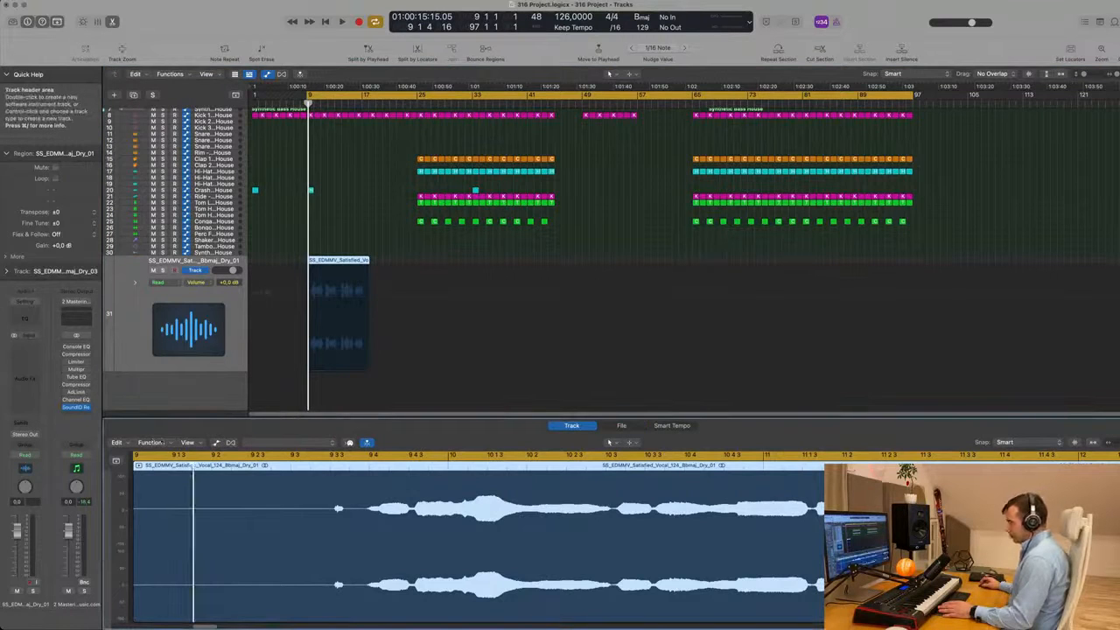
{"action": "left_click", "coordinate": [622, 426]}
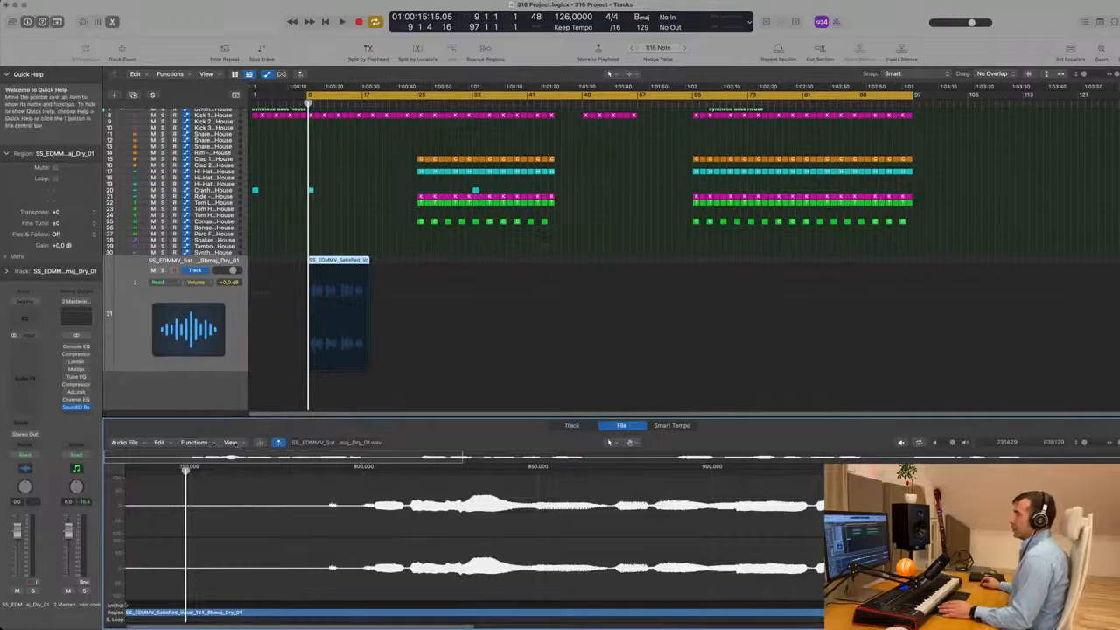
{"action": "left_click", "coordinate": [570, 426]}
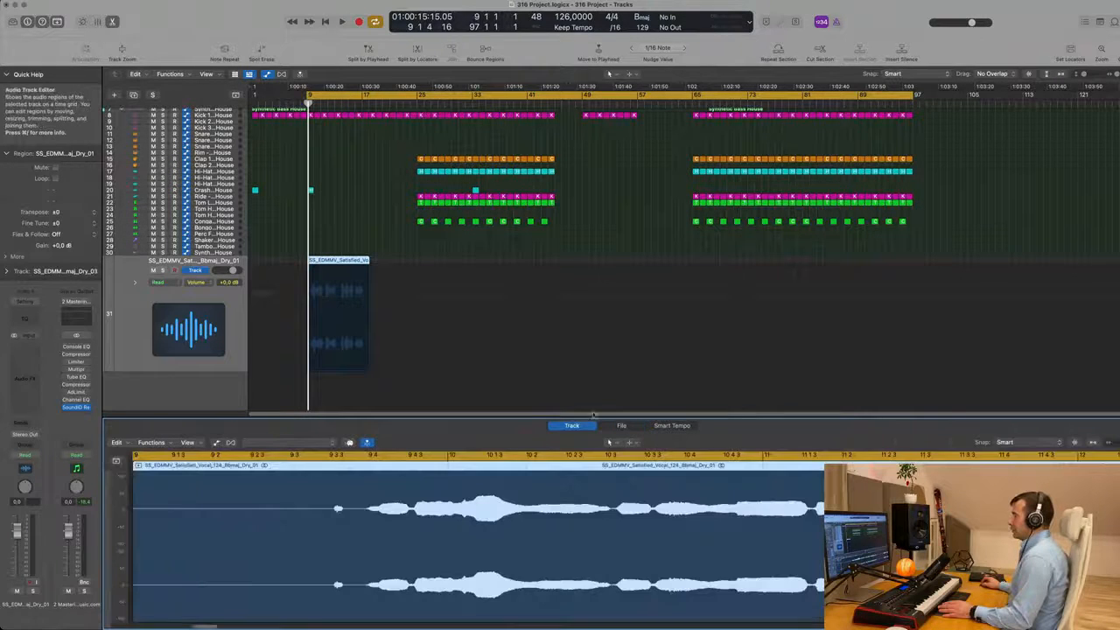
{"action": "left_click", "coordinate": [231, 443]}
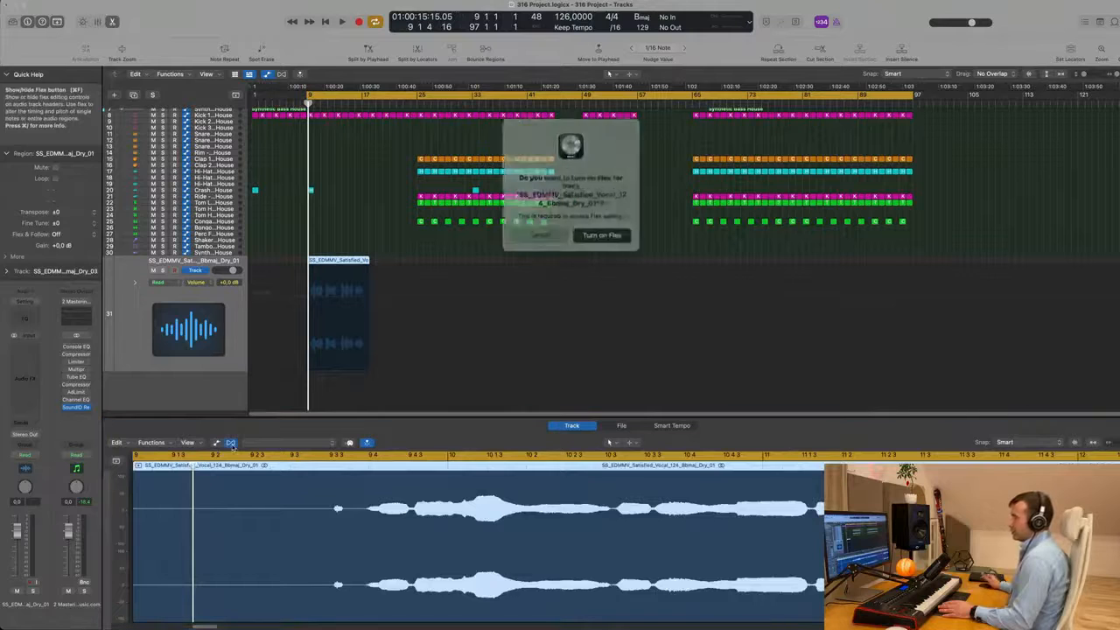
{"action": "left_click", "coordinate": [598, 228]}
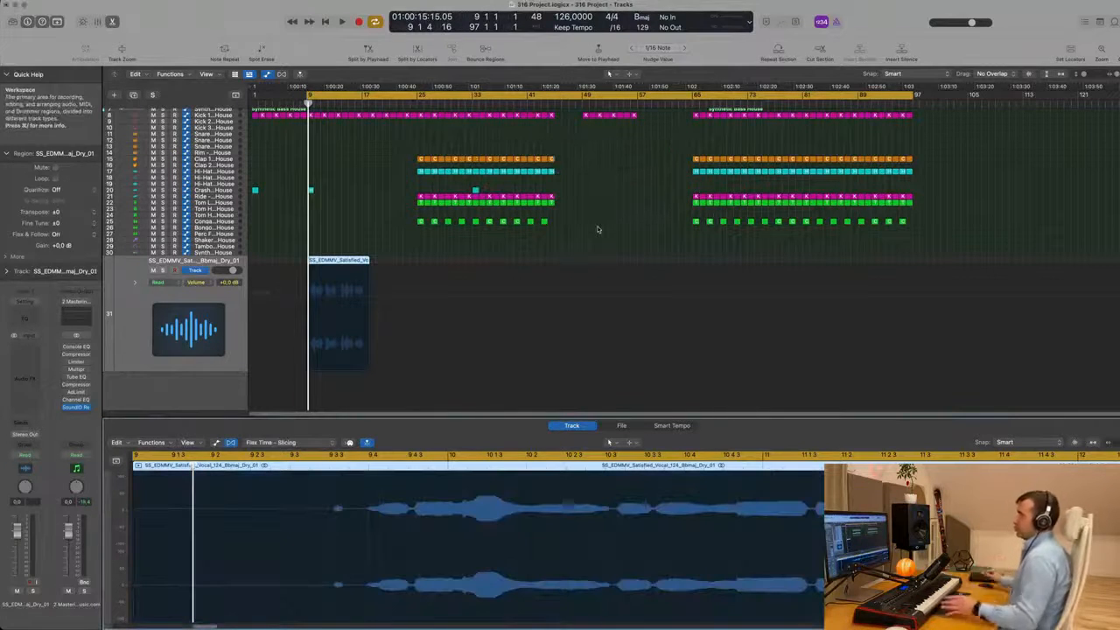
{"action": "left_click", "coordinate": [321, 442]}
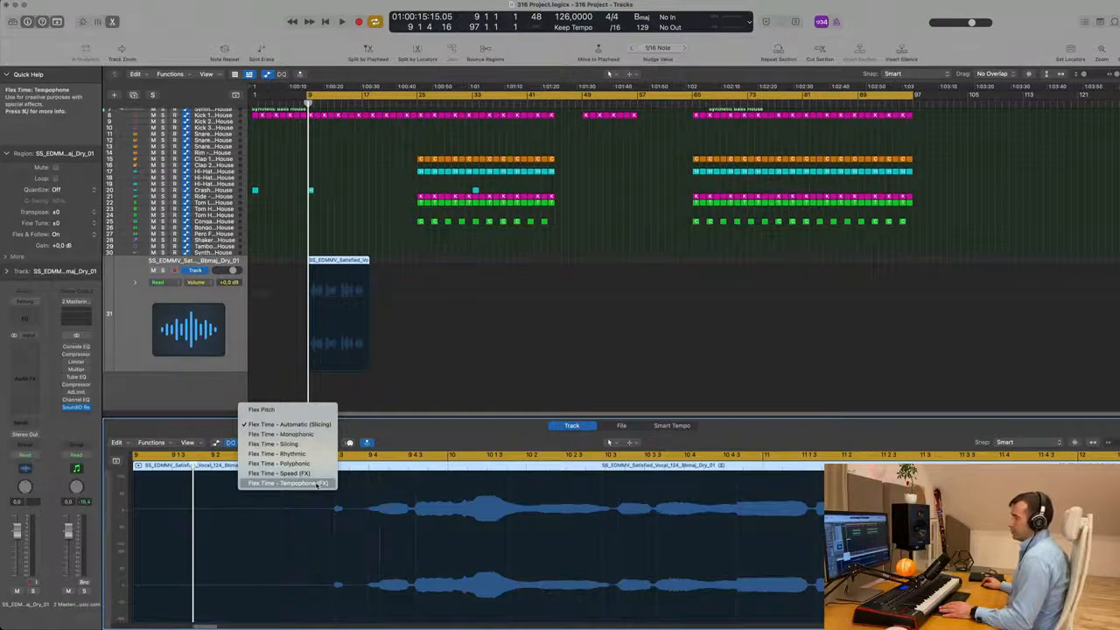
{"action": "left_click", "coordinate": [317, 484]}
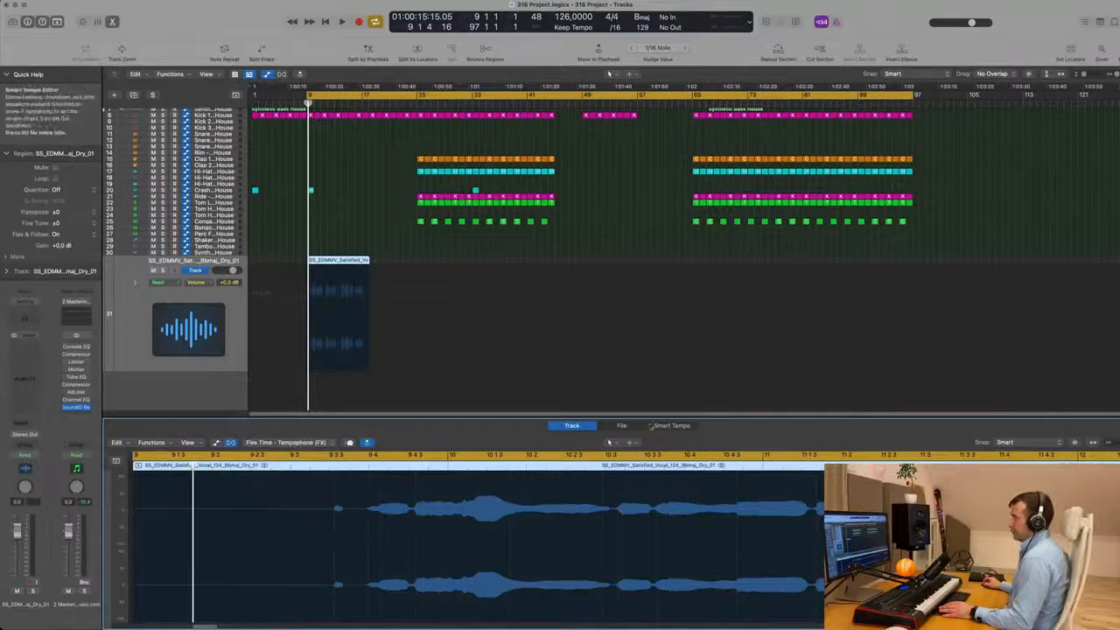
Process the vocal file with the Time and Pitch Machine from an original tempo of 124 to 126 bpm without transposition.
{"action": "left_click", "coordinate": [622, 425]}
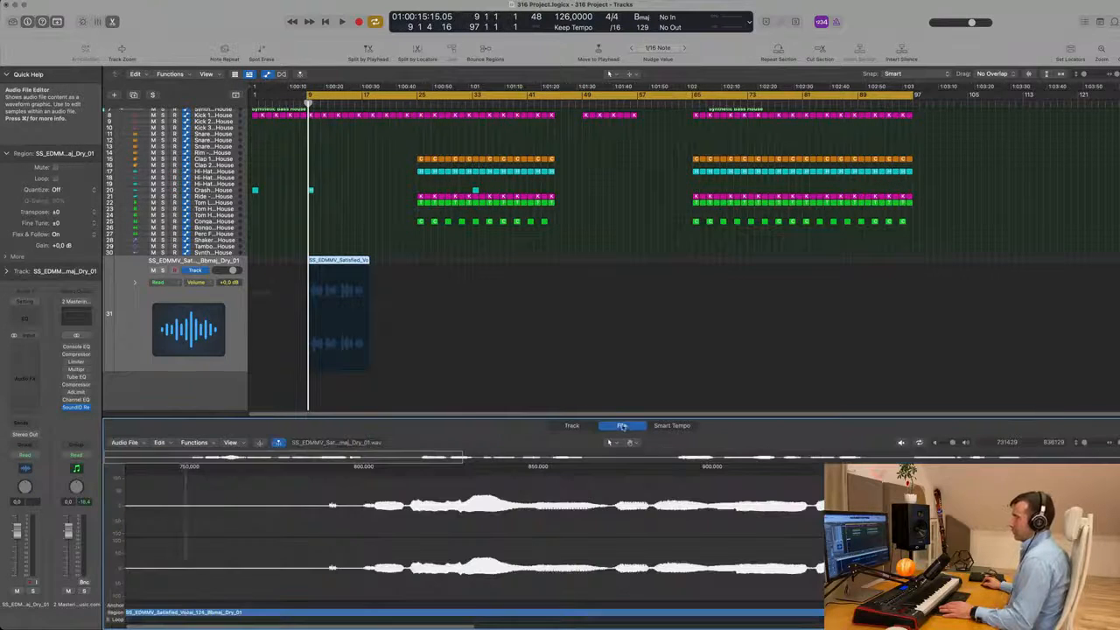
{"action": "left_click", "coordinate": [193, 442]}
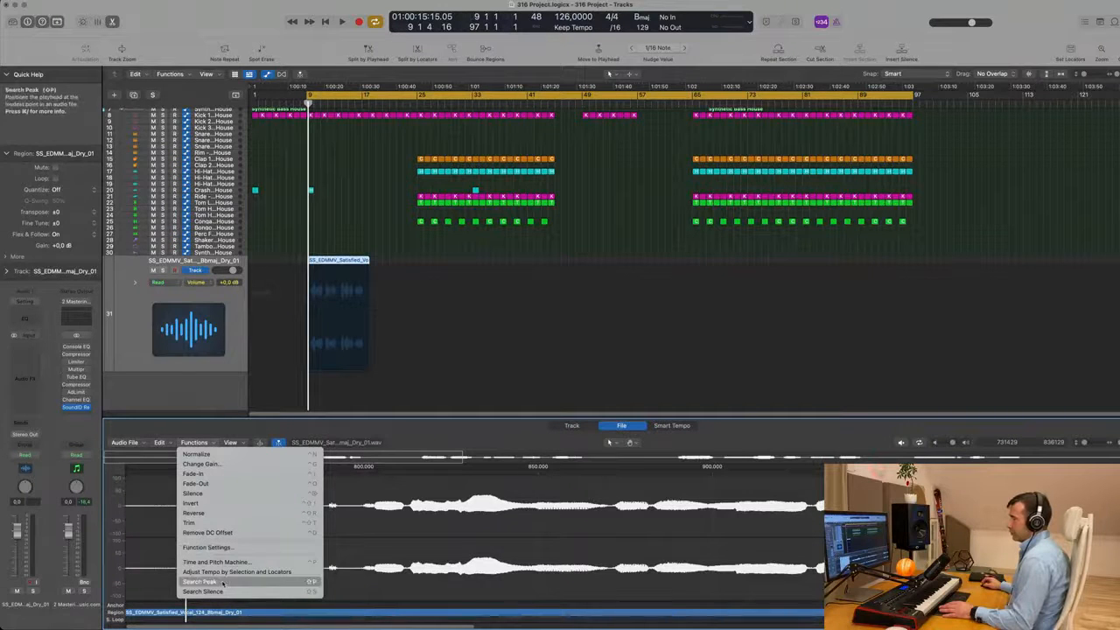
{"action": "left_click", "coordinate": [235, 563]}
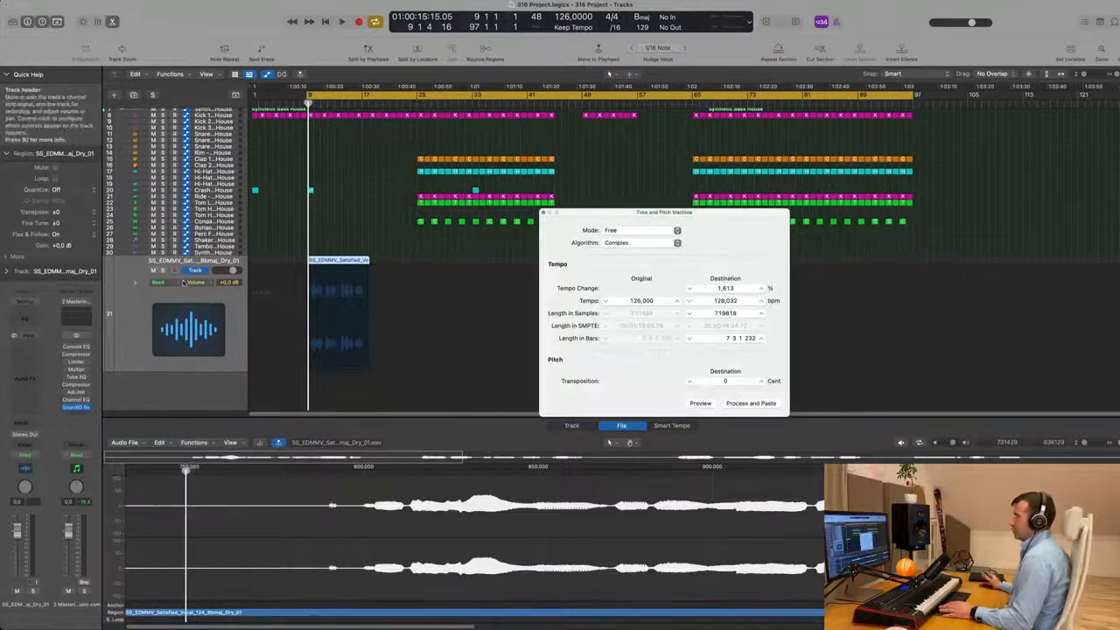
{"action": "left_click_drag", "start_coordinate": [724, 221], "coordinate": [434, 261]}
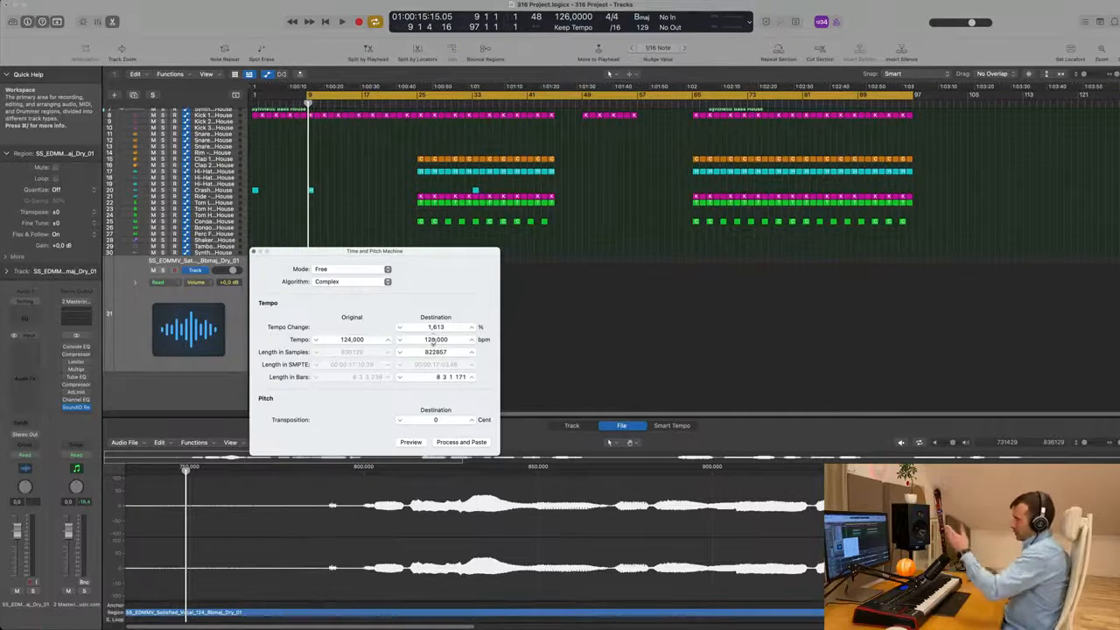
{"action": "left_click", "coordinate": [461, 442]}
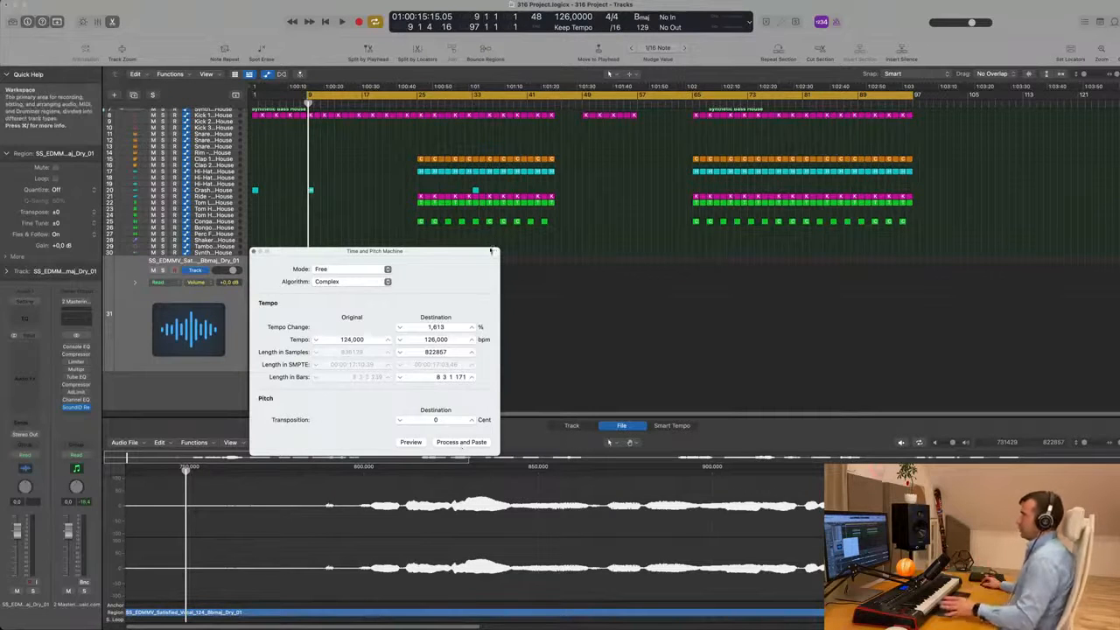
{"action": "left_click_drag", "start_coordinate": [491, 252], "coordinate": [758, 206]}
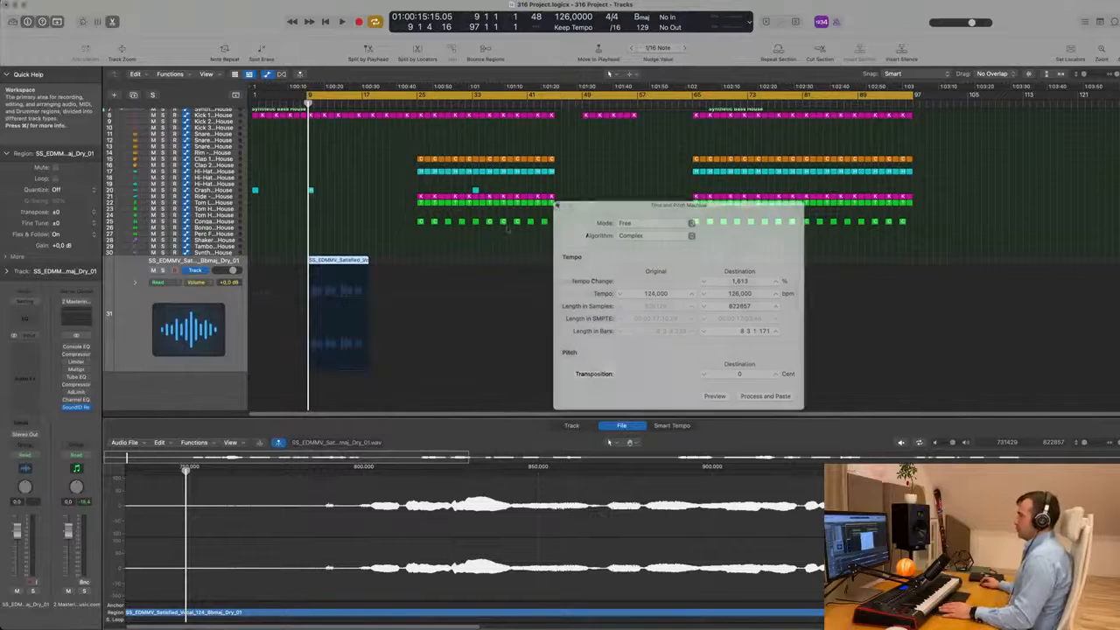
{"action": "left_click", "coordinate": [558, 207]}
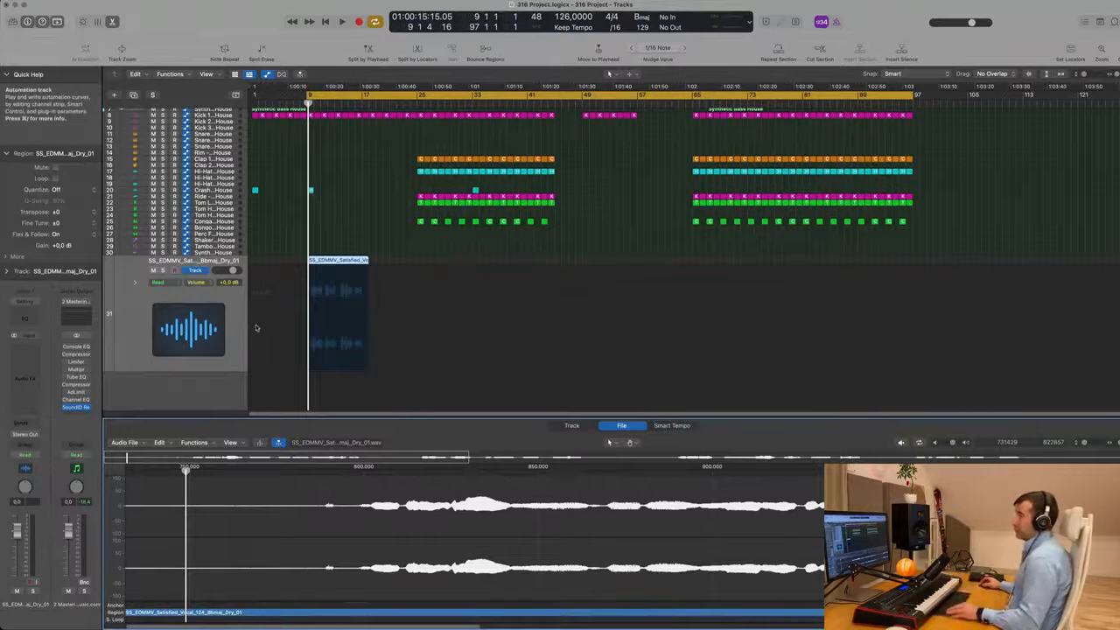
Lower the vocal track's volume to -5.4 dB and audition the vocal with the song.
{"action": "scroll", "coordinate": [295, 323], "scroll_direction": "up", "scroll_amount": 8}
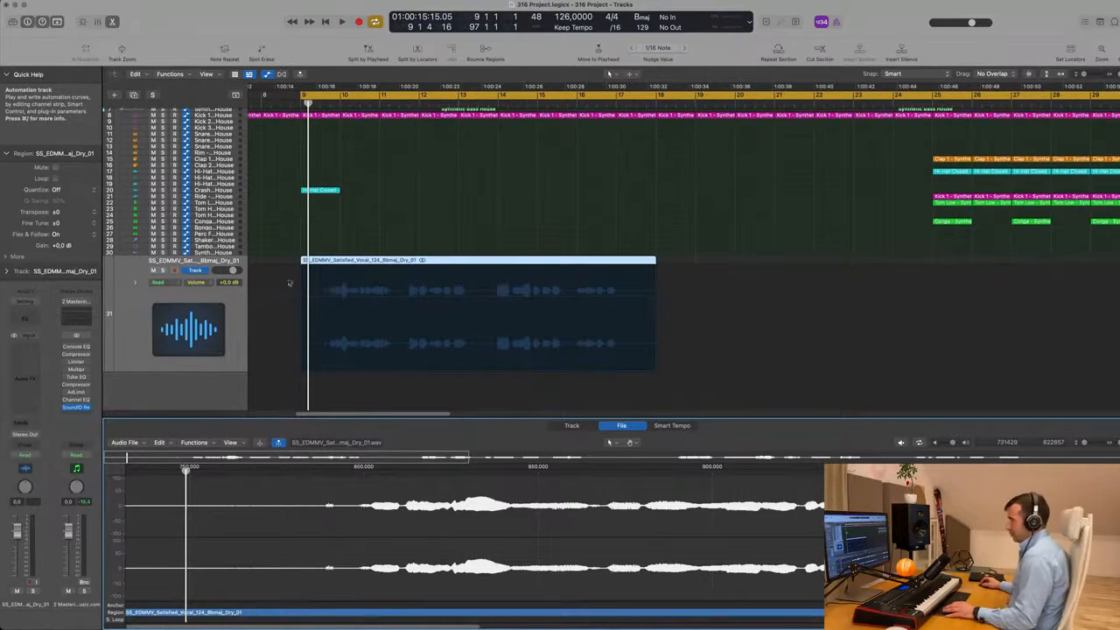
{"action": "left_click", "coordinate": [232, 303]}
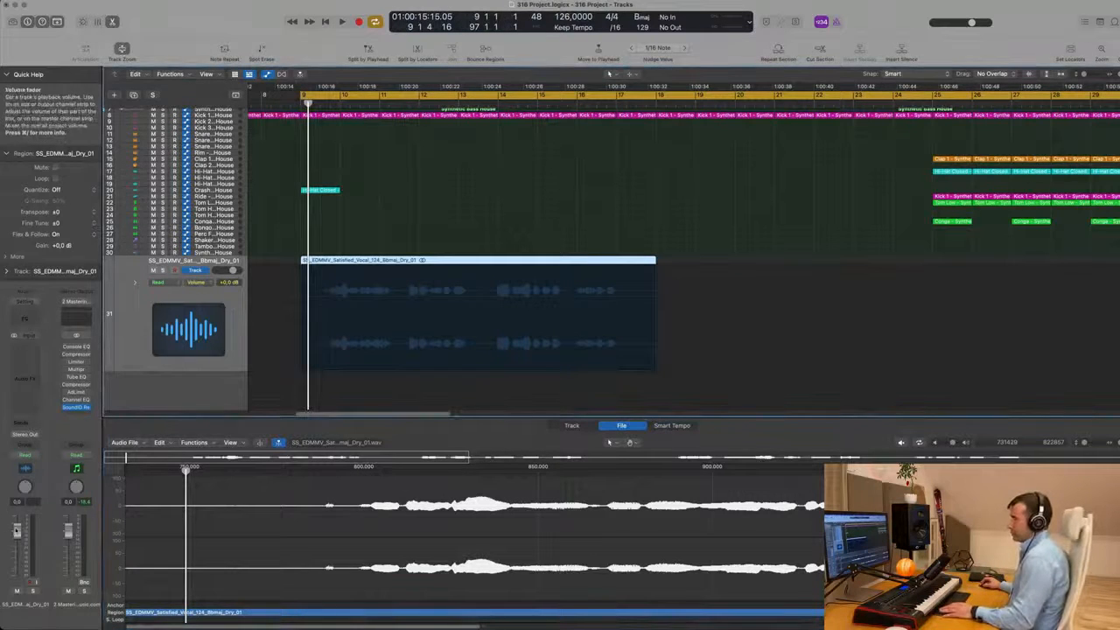
{"action": "left_click_drag", "start_coordinate": [17, 533], "coordinate": [18, 551]}
{"action": "key", "text": "space"}
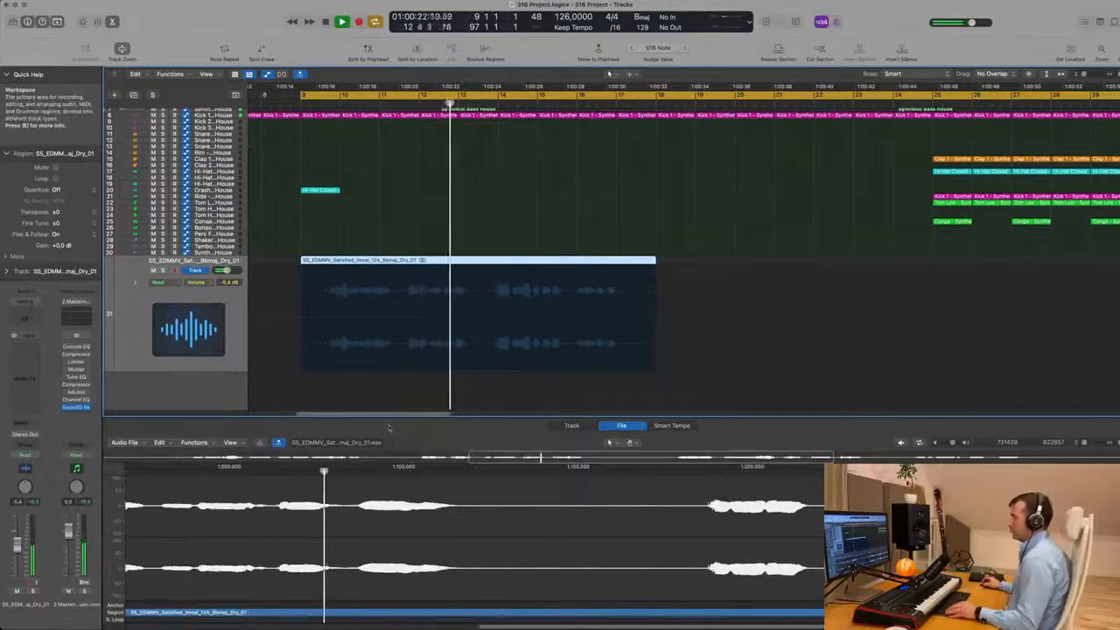
{"action": "key", "text": "space"}
Shift the vocal region one bar earlier so it starts at bar 8, checking its timing against the song by playback.
{"action": "scroll", "coordinate": [356, 266], "scroll_direction": "left", "scroll_amount": 3}
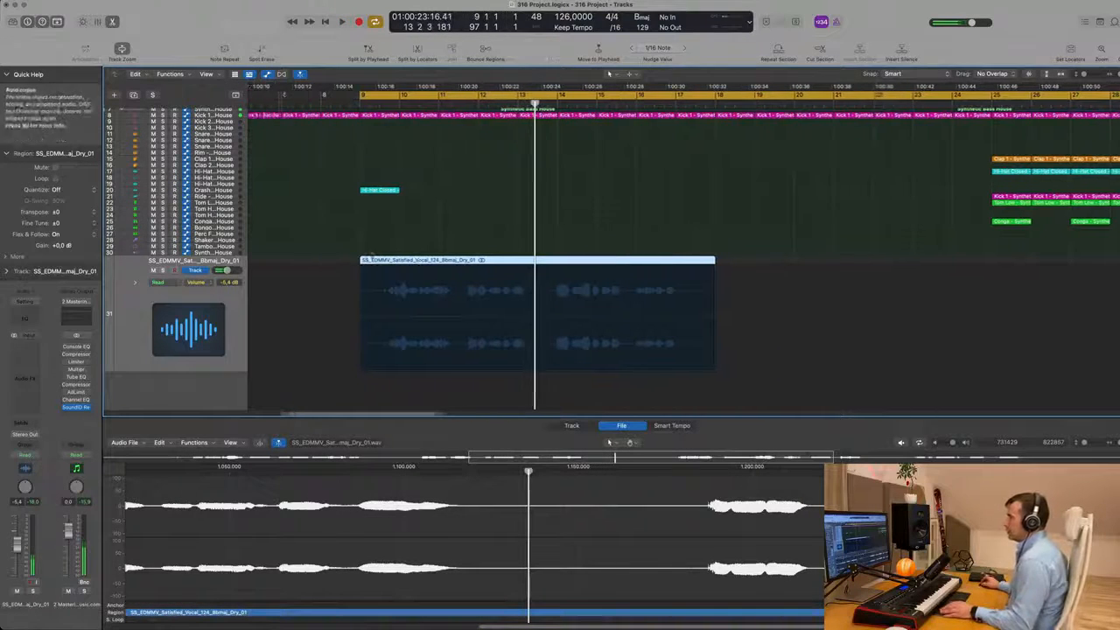
{"action": "left_click_drag", "start_coordinate": [466, 261], "coordinate": [449, 261]}
{"action": "key", "text": "space"}
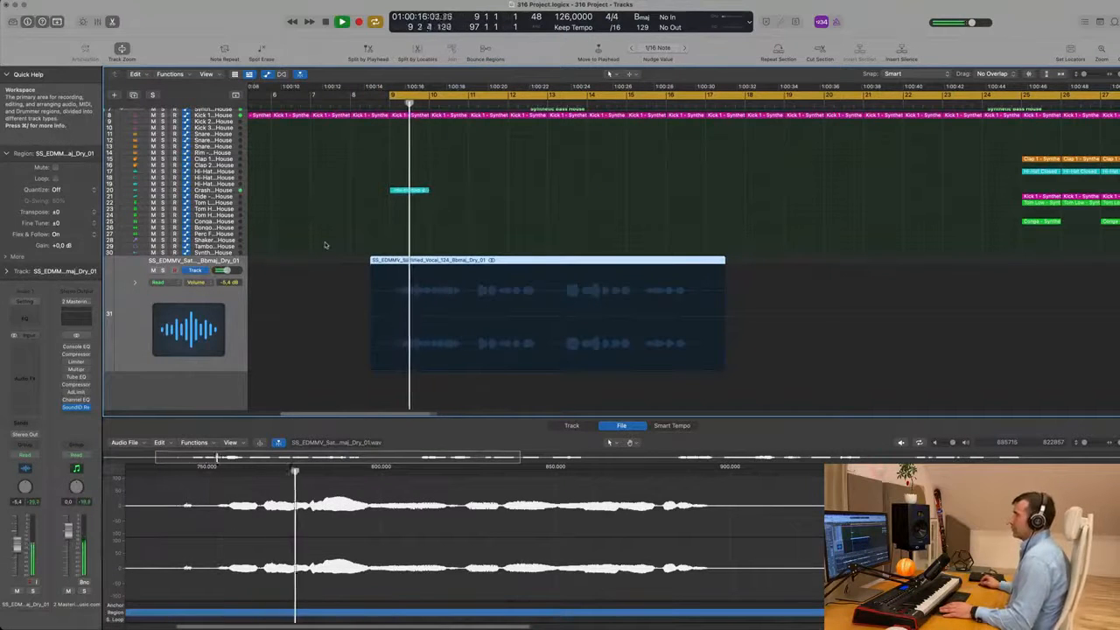
{"action": "scroll", "coordinate": [326, 238], "scroll_direction": "up", "scroll_amount": 5}
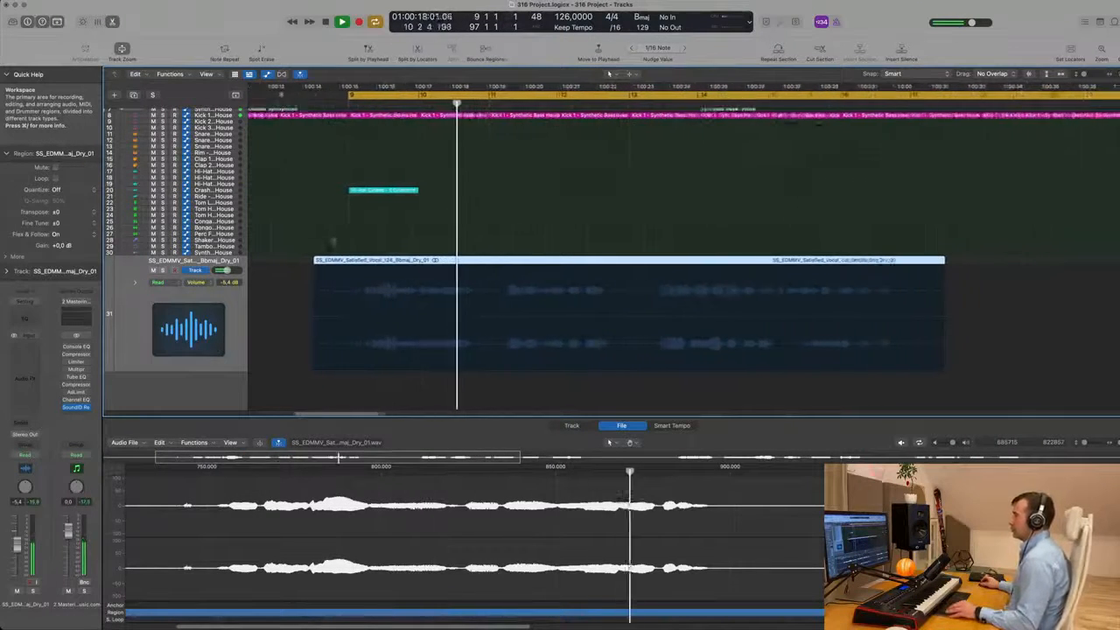
{"action": "scroll", "coordinate": [385, 241], "scroll_direction": "down", "scroll_amount": 3}
{"action": "key", "text": "space"}
{"action": "left_click_drag", "start_coordinate": [459, 261], "coordinate": [430, 264]}
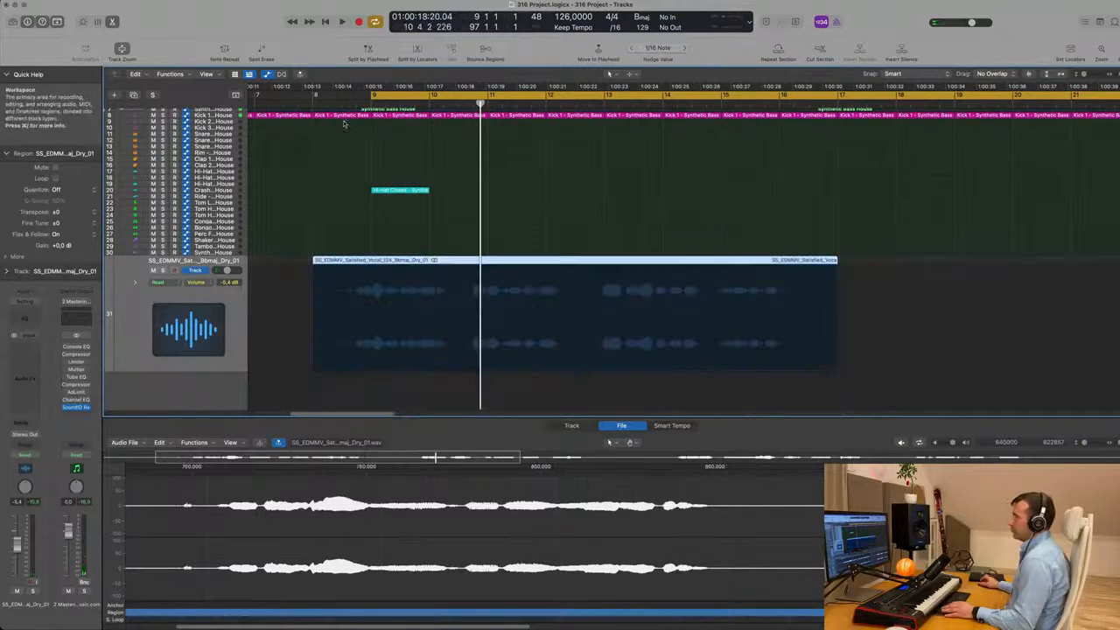
{"action": "key", "text": "space"}
{"action": "left_click", "coordinate": [328, 109]}
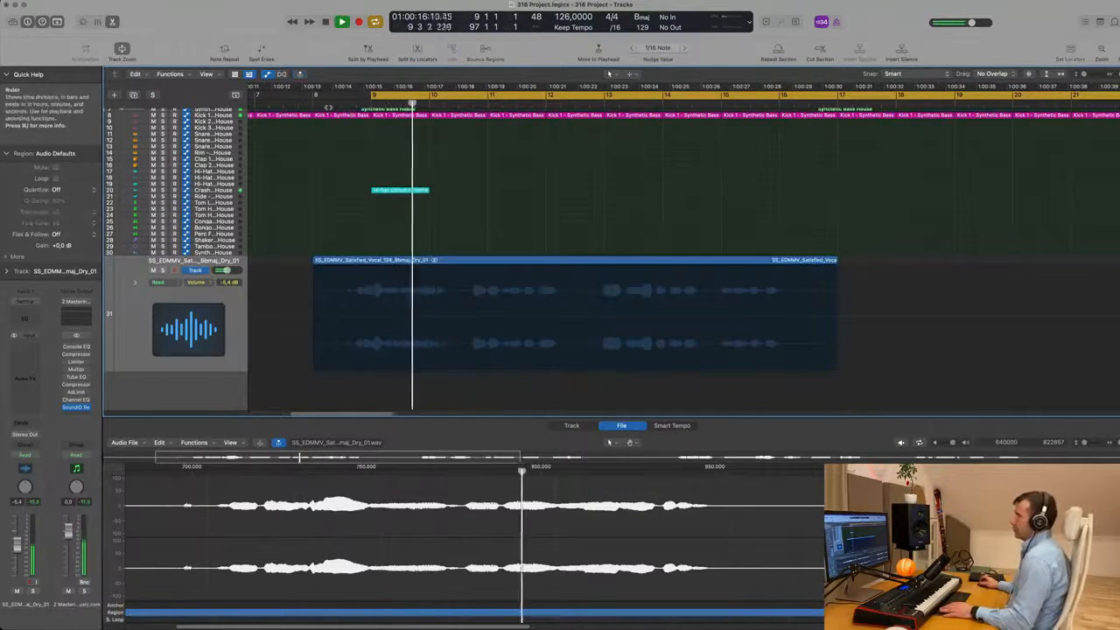
Extend the cycle range's start back to bar 8 and play the song from there.
{"action": "left_click", "coordinate": [334, 104]}
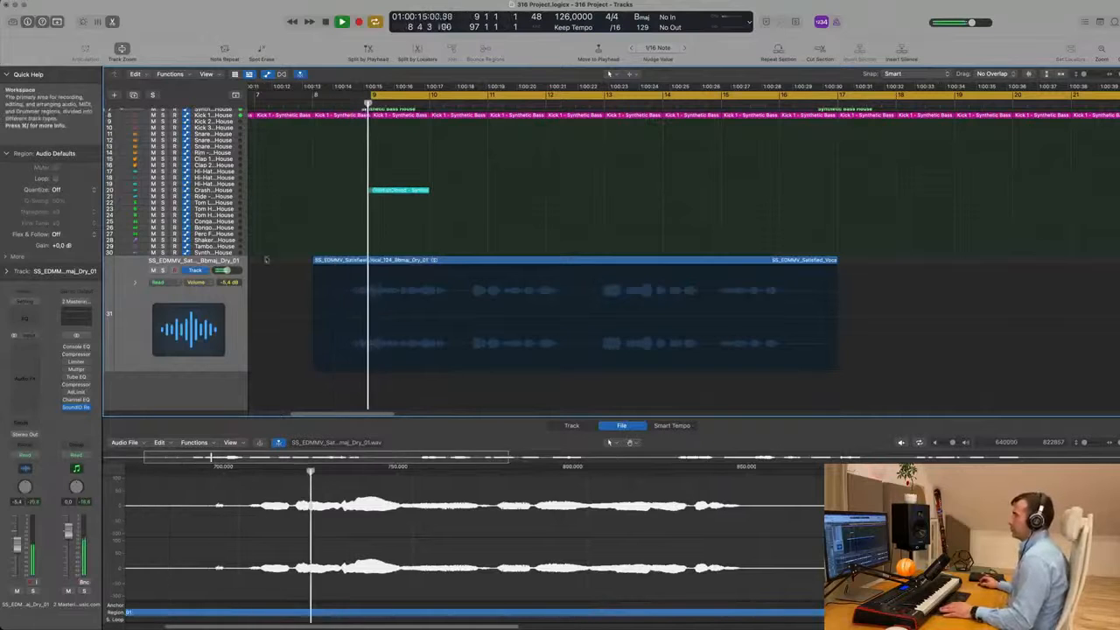
{"action": "scroll", "coordinate": [356, 251], "scroll_direction": "left", "scroll_amount": 2}
{"action": "key", "text": "space"}
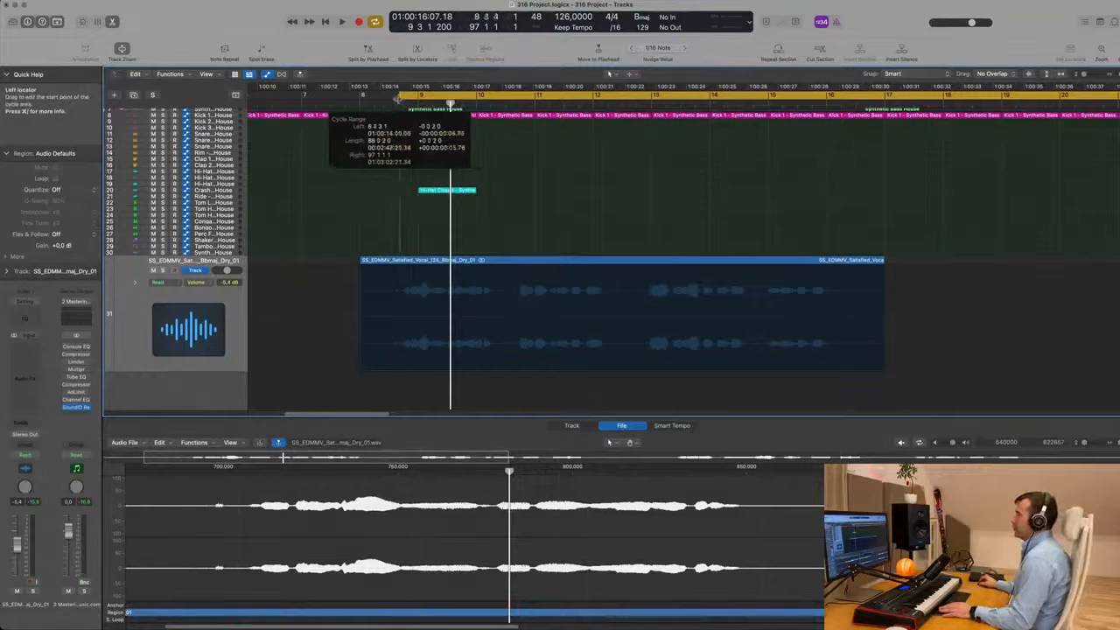
{"action": "key", "text": "space"}
{"action": "scroll", "coordinate": [347, 210], "scroll_direction": "down", "scroll_amount": 4}
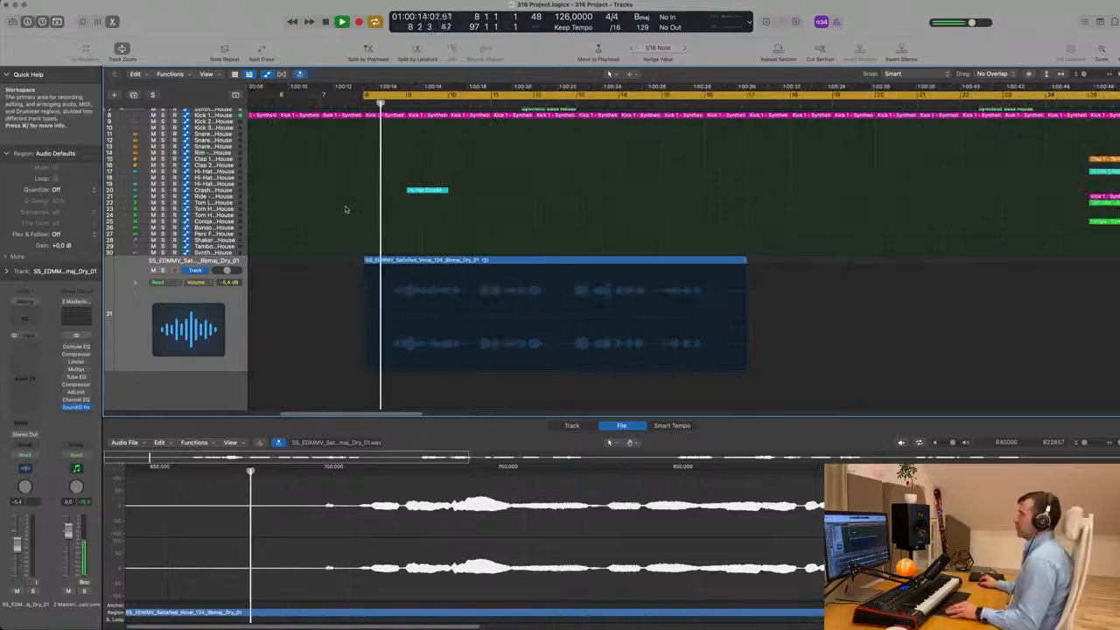
Audition the vocal region from bar 8 against the song to check its timing.
{"action": "scroll", "coordinate": [347, 208], "scroll_direction": "up", "scroll_amount": 1}
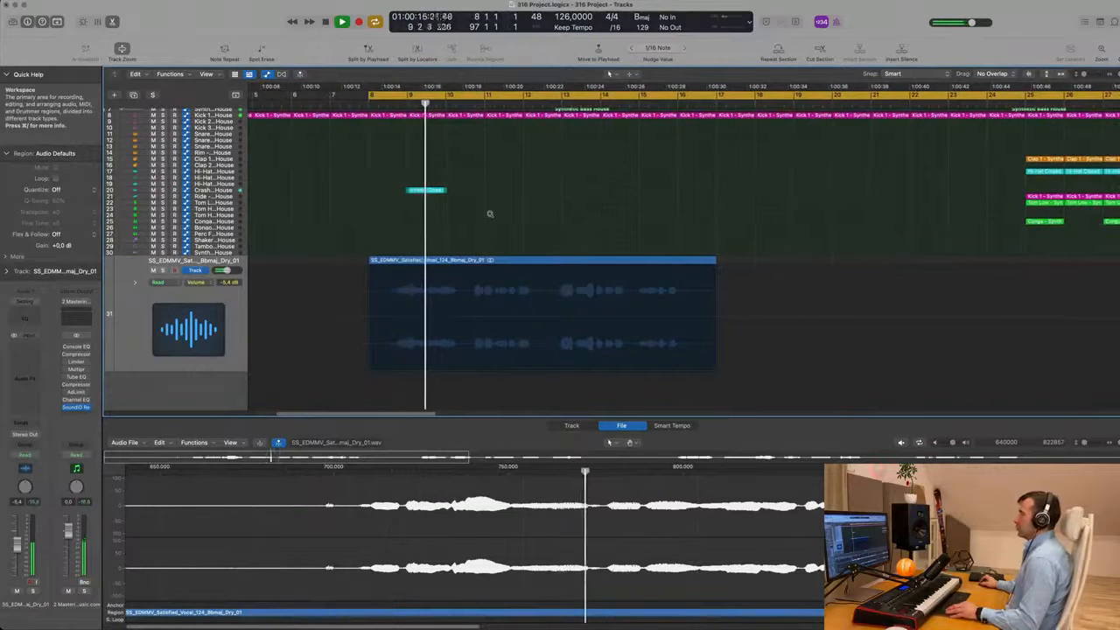
{"action": "scroll", "coordinate": [487, 216], "scroll_direction": "down", "scroll_amount": 1}
{"action": "scroll", "coordinate": [487, 215], "scroll_direction": "up", "scroll_amount": 3}
{"action": "scroll", "coordinate": [496, 212], "scroll_direction": "down", "scroll_amount": 3}
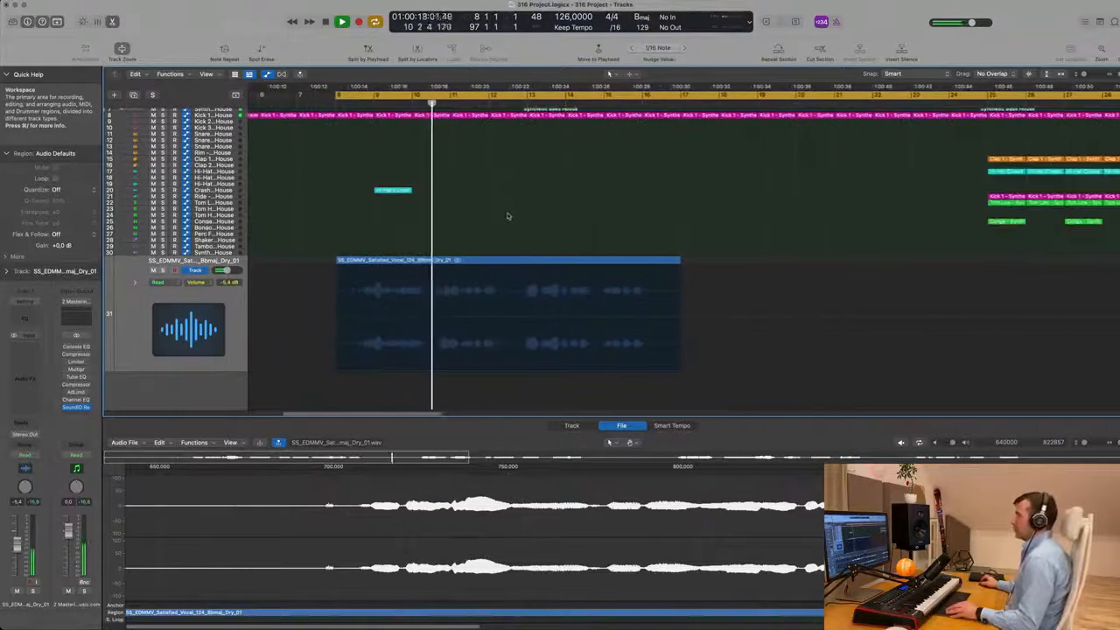
{"action": "scroll", "coordinate": [502, 212], "scroll_direction": "up", "scroll_amount": 2}
{"action": "scroll", "coordinate": [525, 215], "scroll_direction": "down", "scroll_amount": 3}
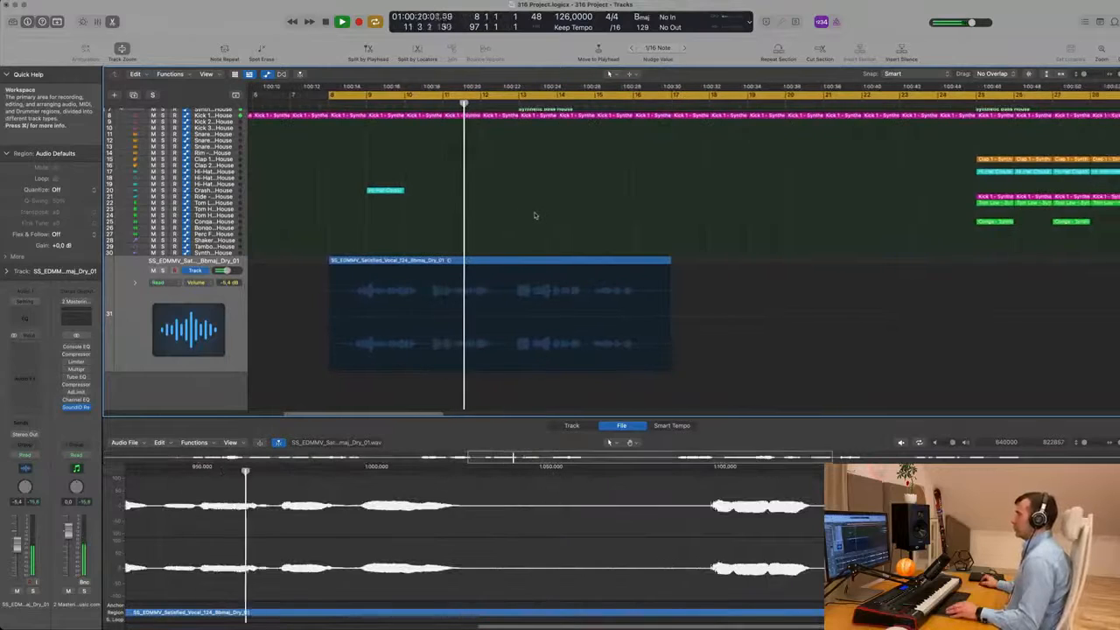
{"action": "scroll", "coordinate": [529, 216], "scroll_direction": "down", "scroll_amount": 3}
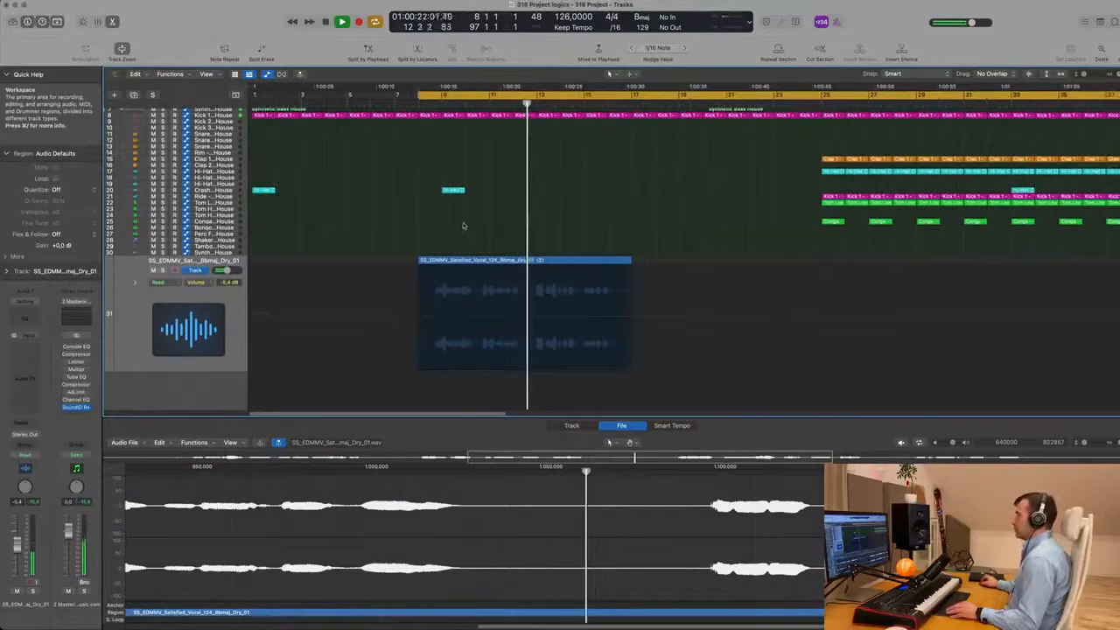
{"action": "scroll", "coordinate": [481, 230], "scroll_direction": "up", "scroll_amount": 2}
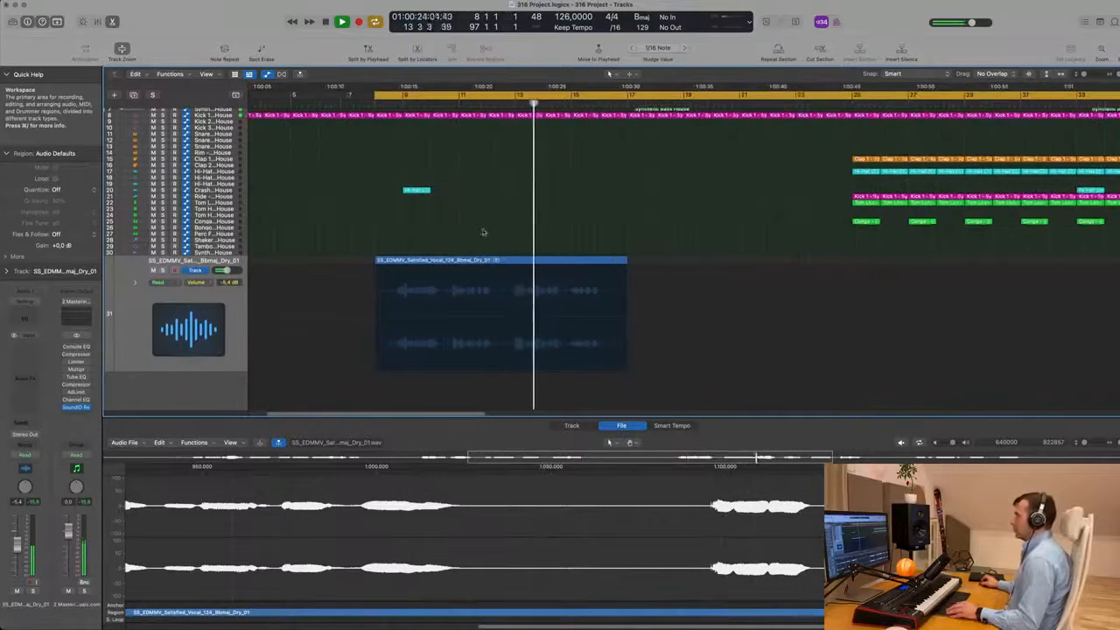
{"action": "scroll", "coordinate": [482, 230], "scroll_direction": "down", "scroll_amount": 3}
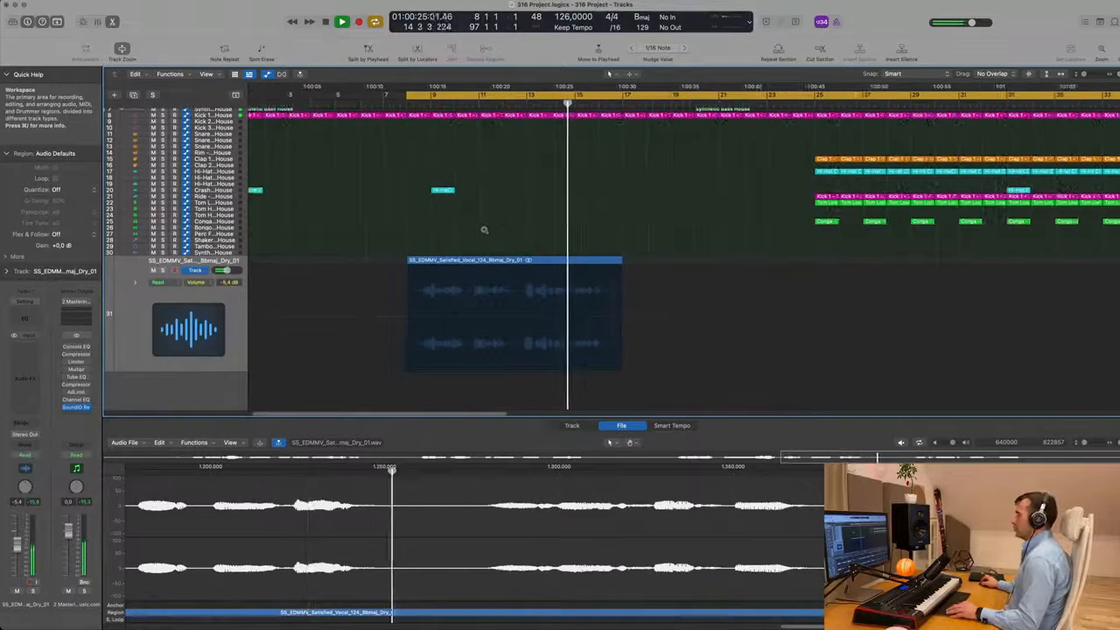
{"action": "scroll", "coordinate": [484, 231], "scroll_direction": "up", "scroll_amount": 3}
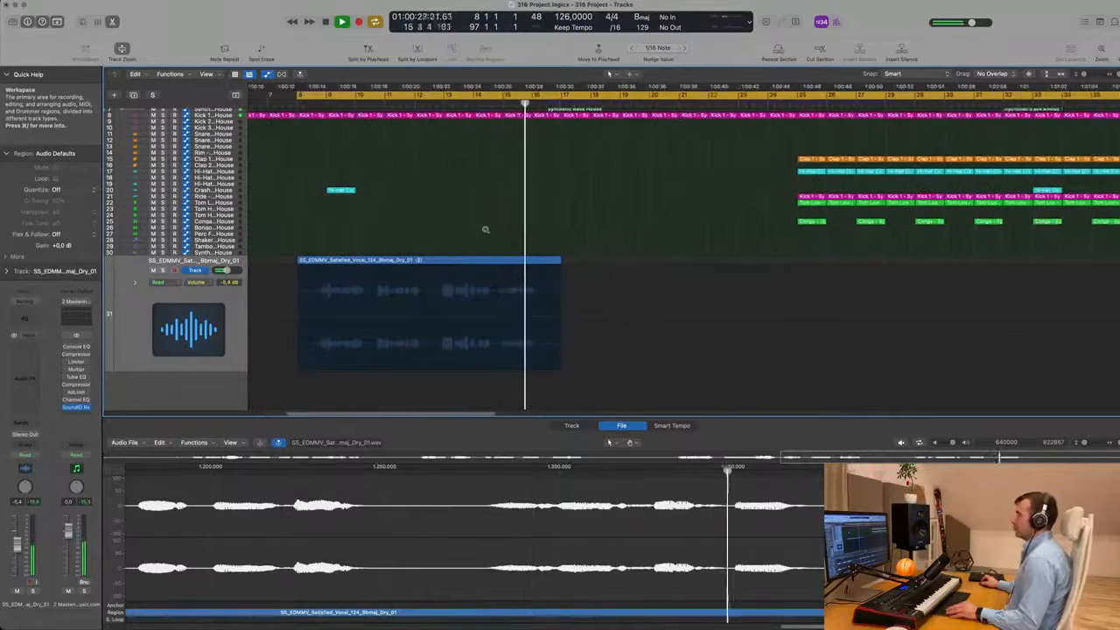
{"action": "scroll", "coordinate": [483, 232], "scroll_direction": "down", "scroll_amount": 3}
{"action": "key", "text": "space"}
{"action": "scroll", "coordinate": [483, 231], "scroll_direction": "left", "scroll_amount": 1}
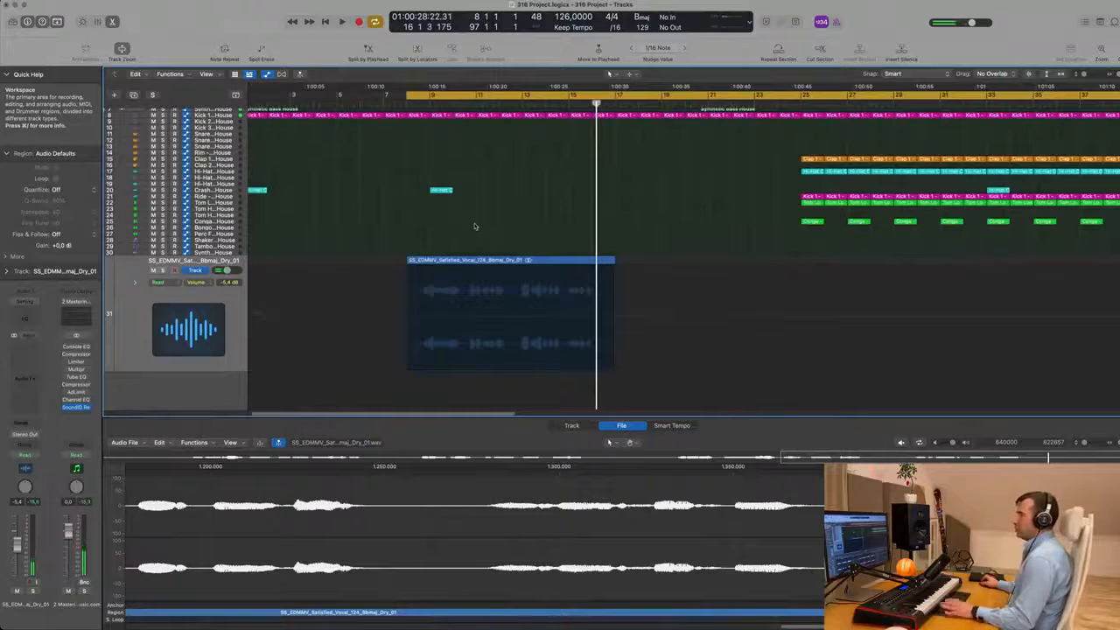
{"action": "key", "text": "space"}
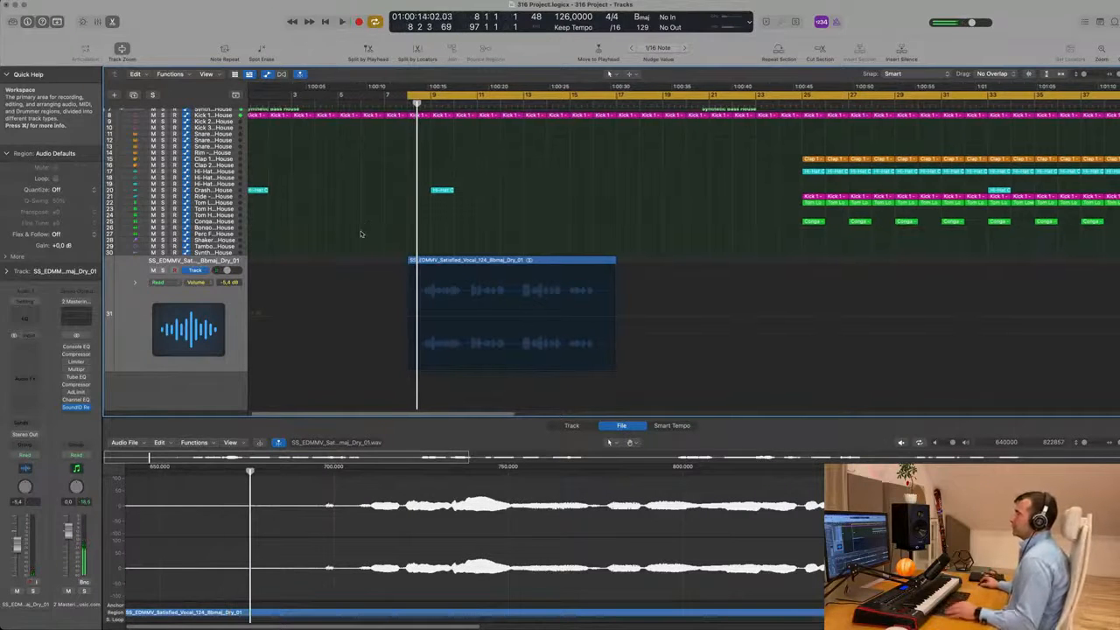
{"action": "scroll", "coordinate": [359, 236], "scroll_direction": "up", "scroll_amount": 2}
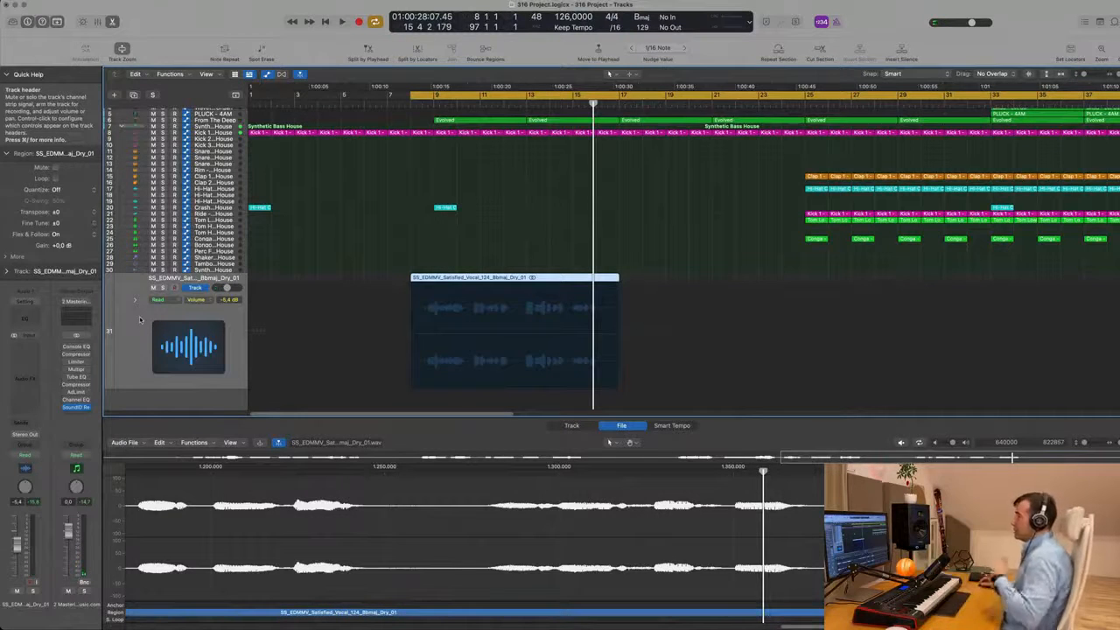
Add a Channel EQ to the vocal track and apply a low cut at 162 Hz while the song plays.
{"action": "left_click", "coordinate": [16, 317]}
{"action": "left_click_drag", "start_coordinate": [633, 121], "coordinate": [619, 145]}
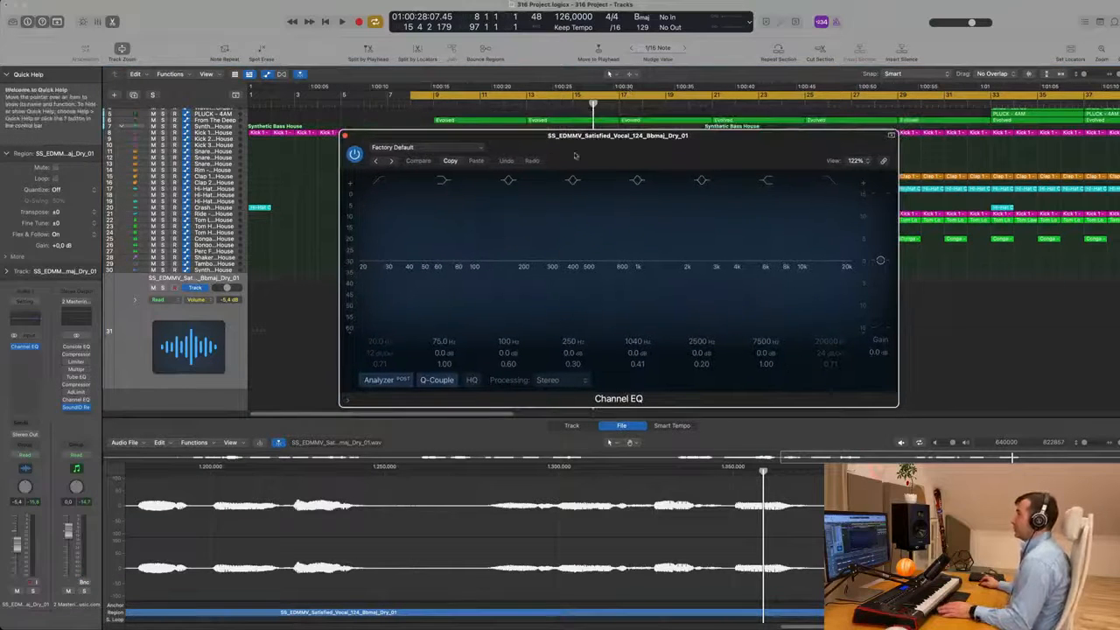
{"action": "key", "text": "space"}
{"action": "left_click", "coordinate": [378, 179]}
{"action": "left_click_drag", "start_coordinate": [377, 263], "coordinate": [560, 263]}
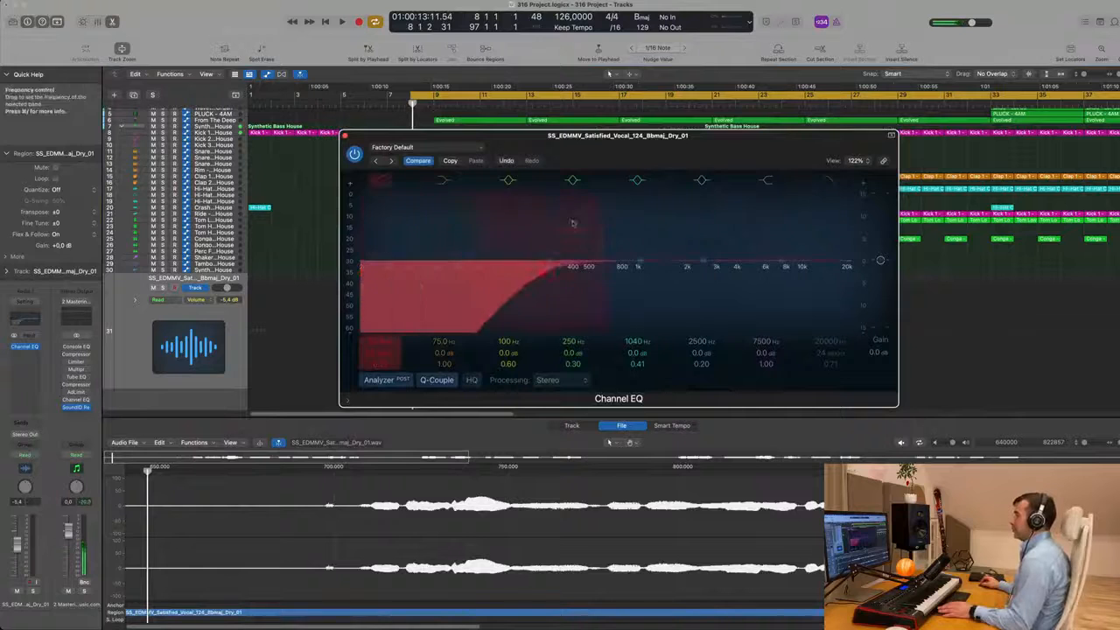
{"action": "left_click_drag", "start_coordinate": [575, 160], "coordinate": [578, 159]}
{"action": "left_click_drag", "start_coordinate": [555, 264], "coordinate": [522, 261]}
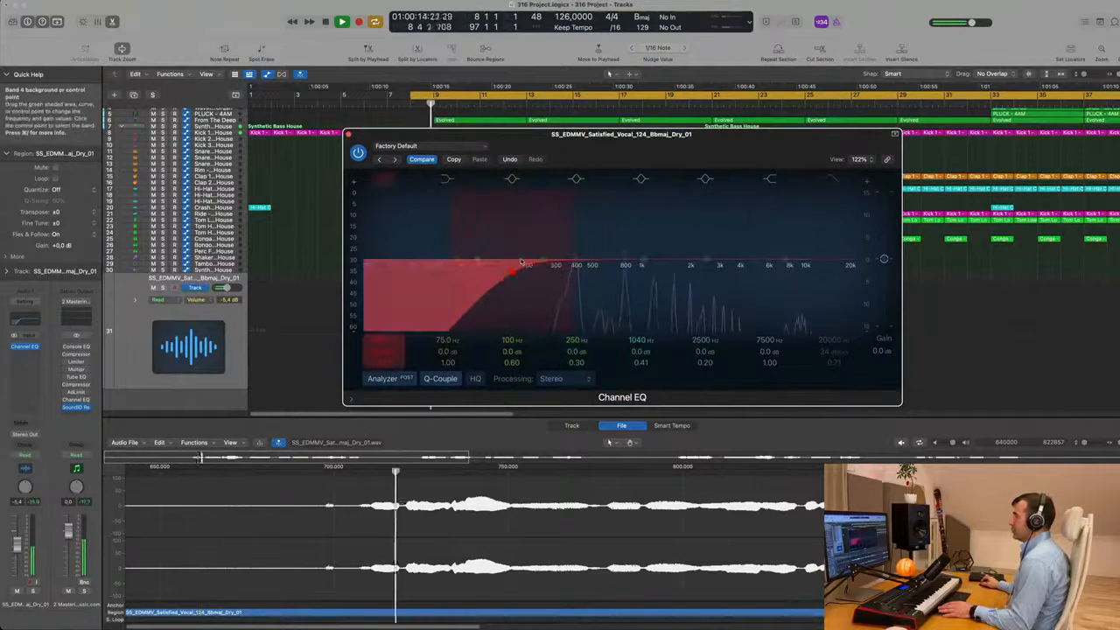
Boost the vocal's high shelf by 6.2 dB at 7300 Hz in the Channel EQ and audition the result.
{"action": "left_click_drag", "start_coordinate": [778, 259], "coordinate": [785, 255]}
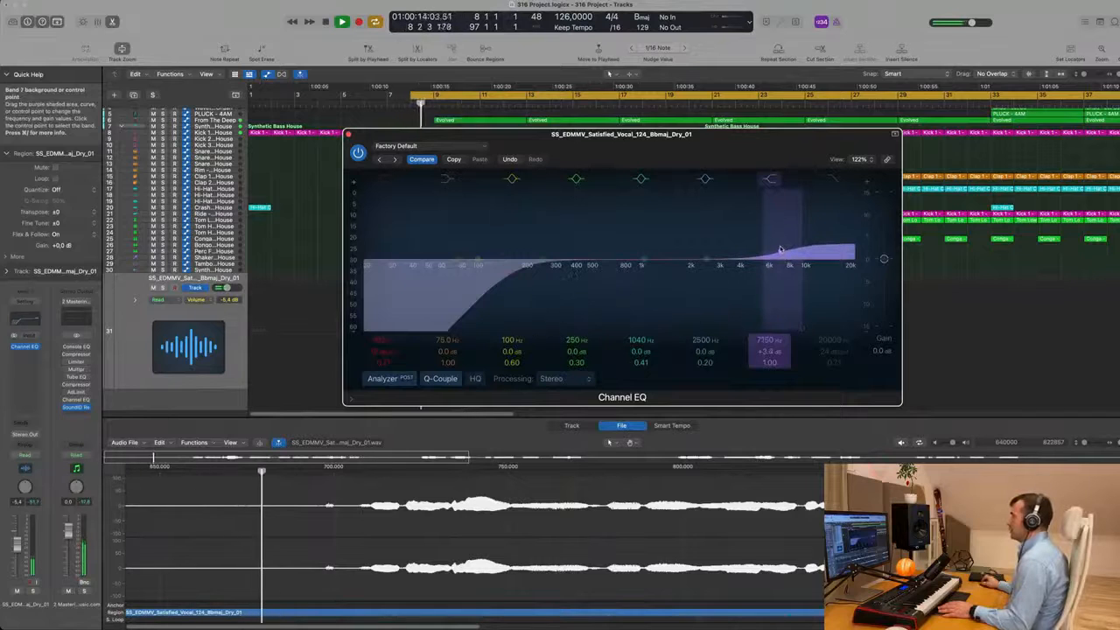
{"action": "mouse_move", "coordinate": [780, 249]}
{"action": "left_mouse_down"}
{"action": "mouse_move", "coordinate": [777, 214]}
{"action": "mouse_move", "coordinate": [780, 232]}
{"action": "left_mouse_up"}
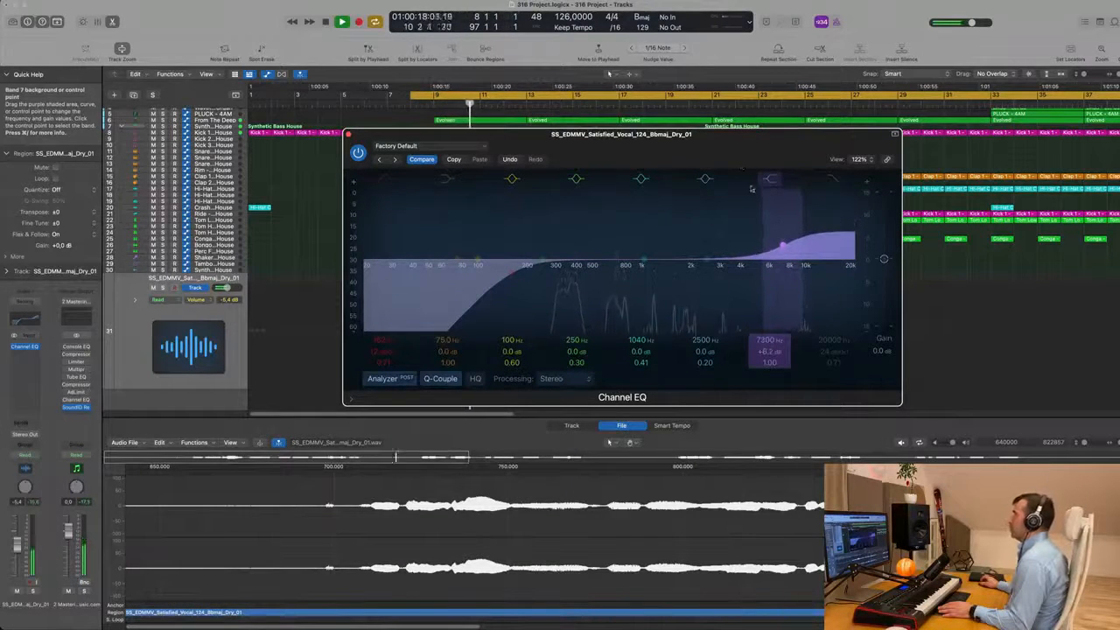
{"action": "left_click_drag", "start_coordinate": [727, 145], "coordinate": [1039, 125]}
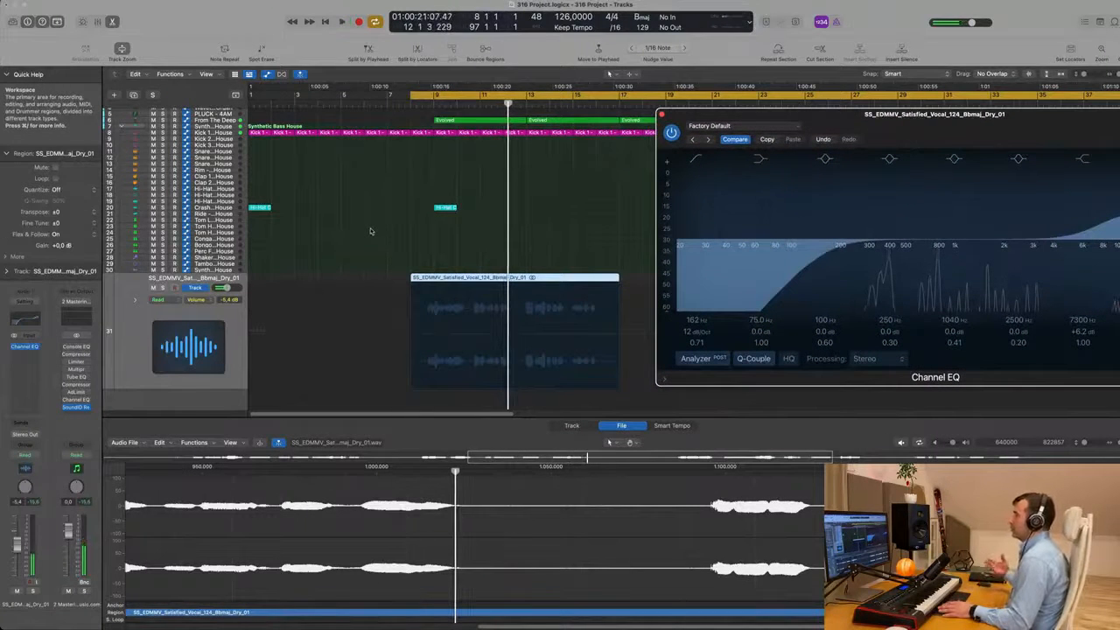
{"action": "key", "text": "space"}
{"action": "left_click", "coordinate": [231, 324]}
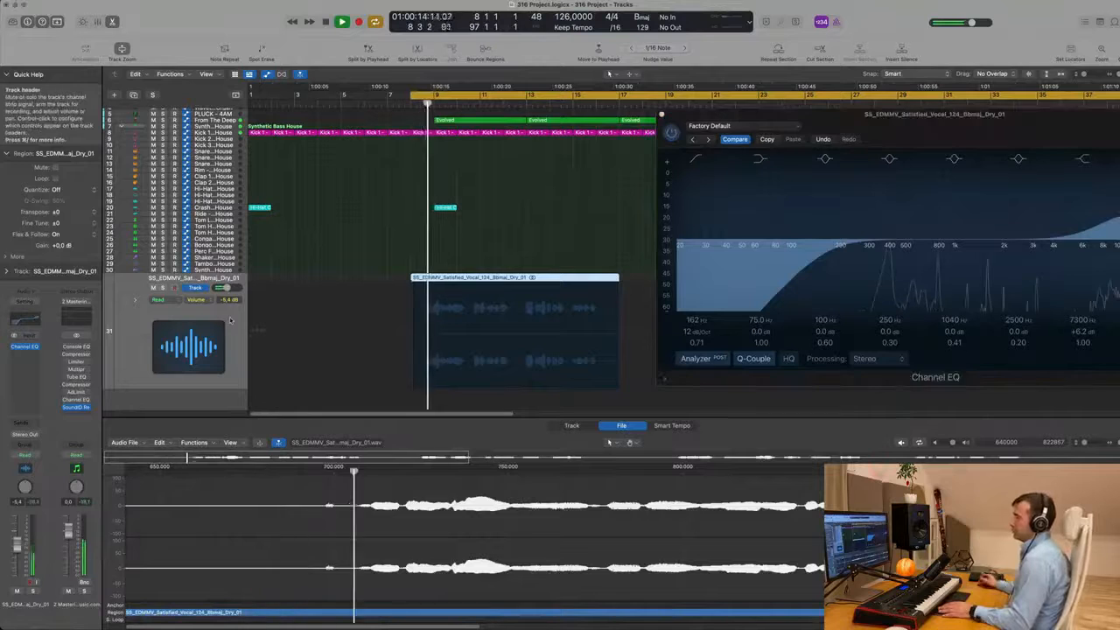
Insert a stereo Compressor after the Channel EQ on the vocal track and play the vocal through it.
{"action": "left_click", "coordinate": [23, 357]}
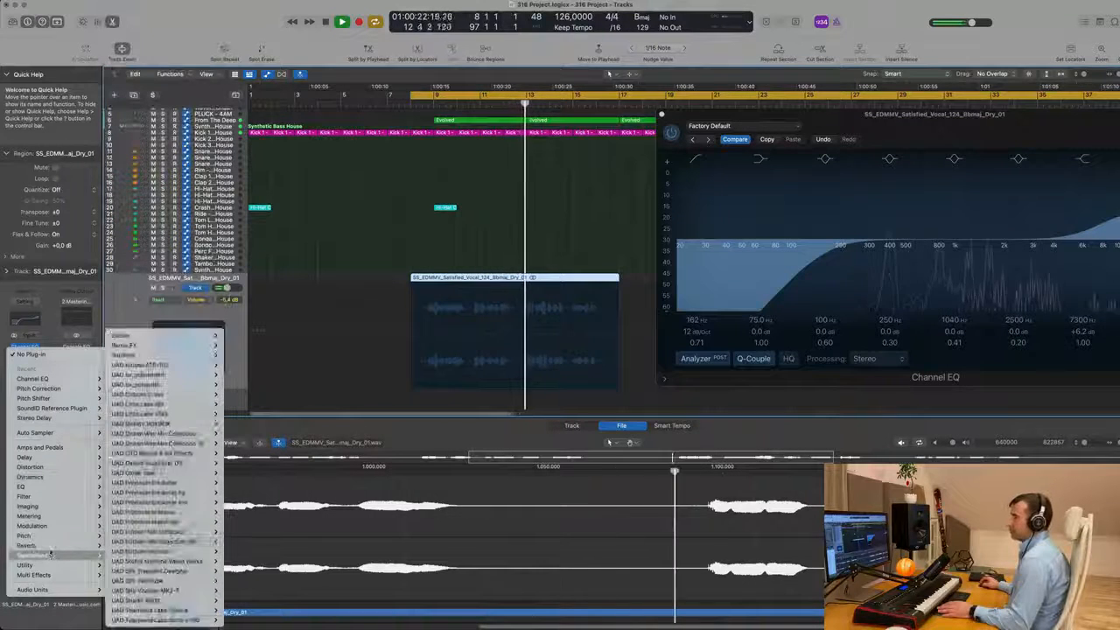
{"action": "mouse_move", "coordinate": [54, 527]}
{"action": "mouse_move", "coordinate": [52, 489]}
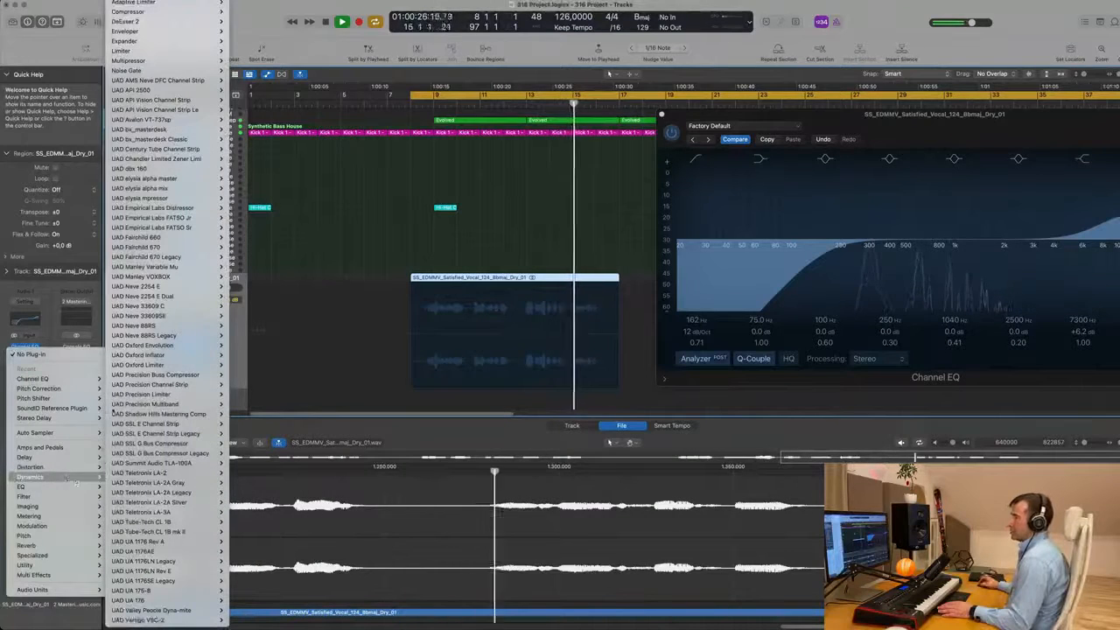
{"action": "mouse_move", "coordinate": [131, 11]}
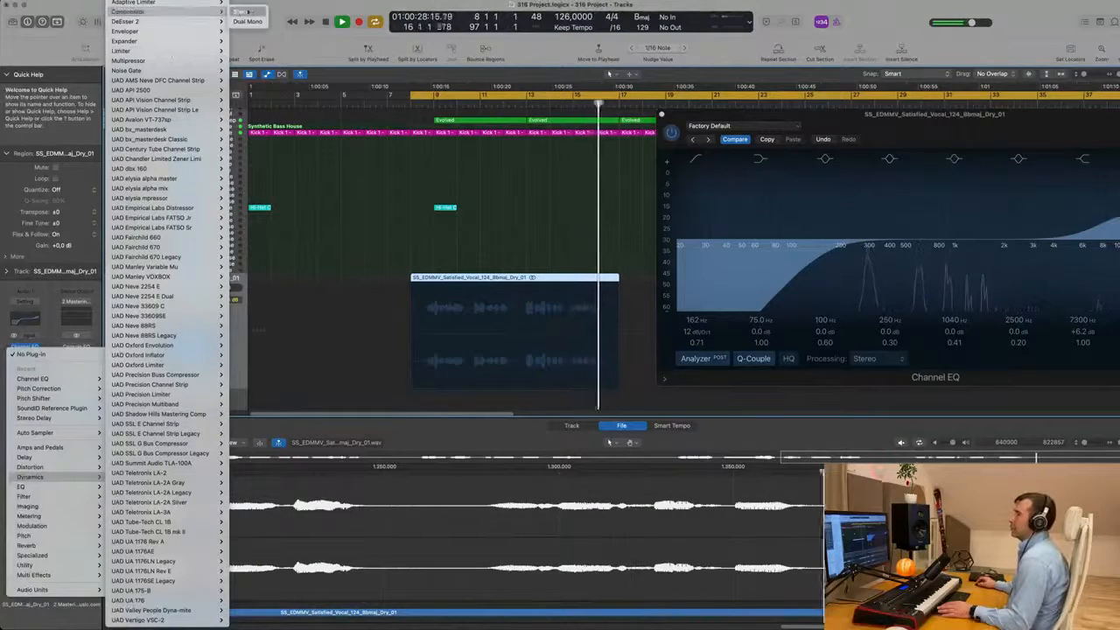
{"action": "left_click", "coordinate": [246, 12]}
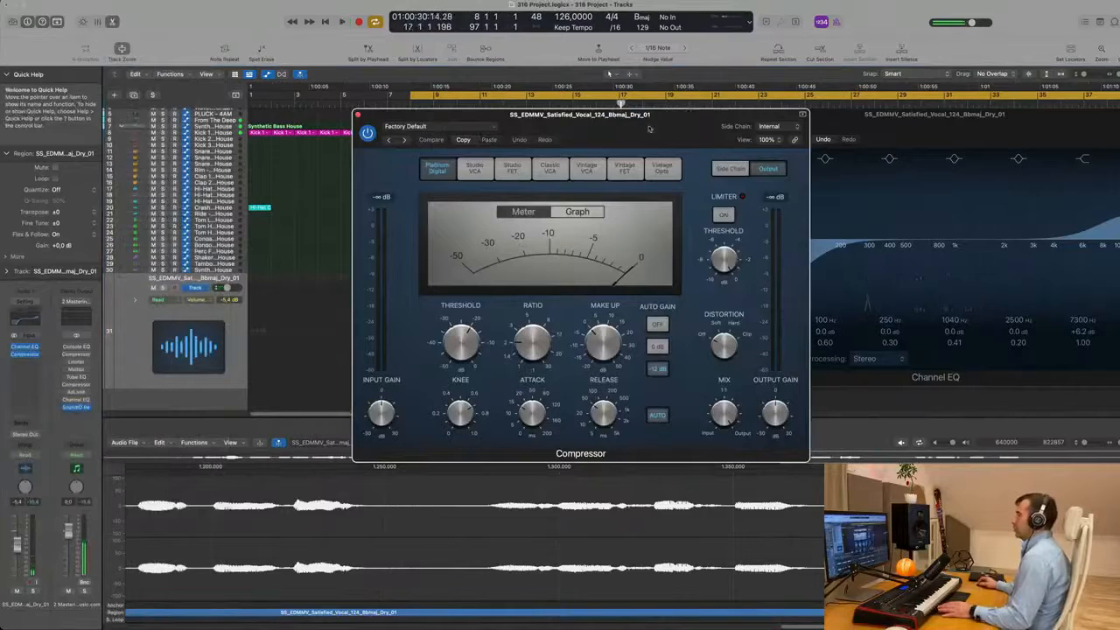
{"action": "key", "text": "space"}
{"action": "left_click_drag", "start_coordinate": [686, 112], "coordinate": [845, 111]}
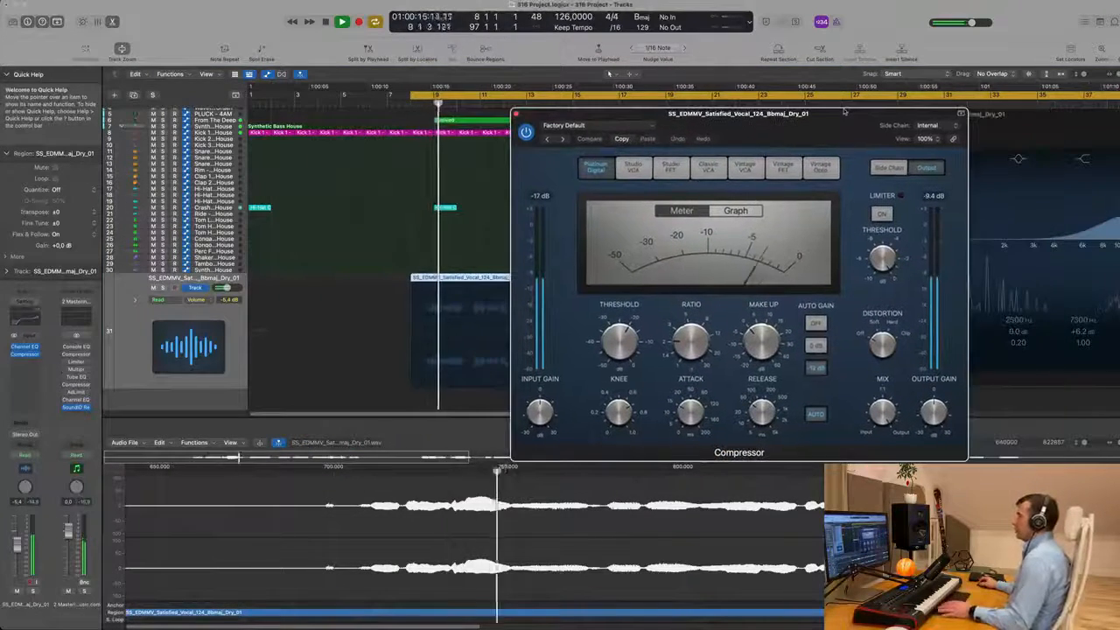
Load the Light Vocal preset from the Voice category into the Compressor and resume playback.
{"action": "left_click", "coordinate": [616, 127]}
{"action": "mouse_move", "coordinate": [637, 354]}
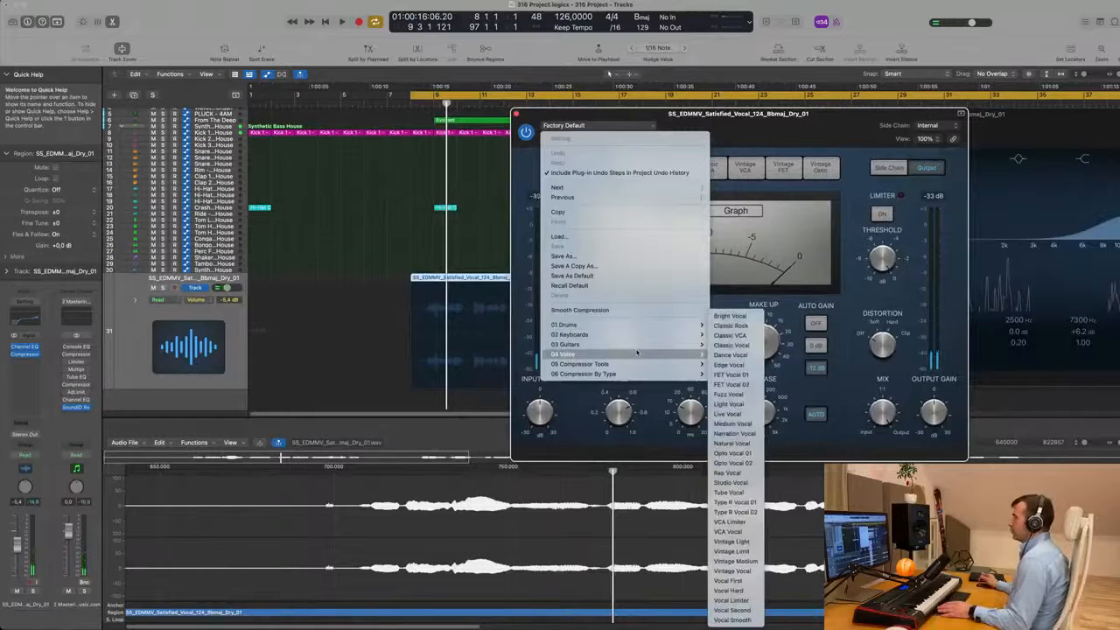
{"action": "left_click", "coordinate": [729, 405]}
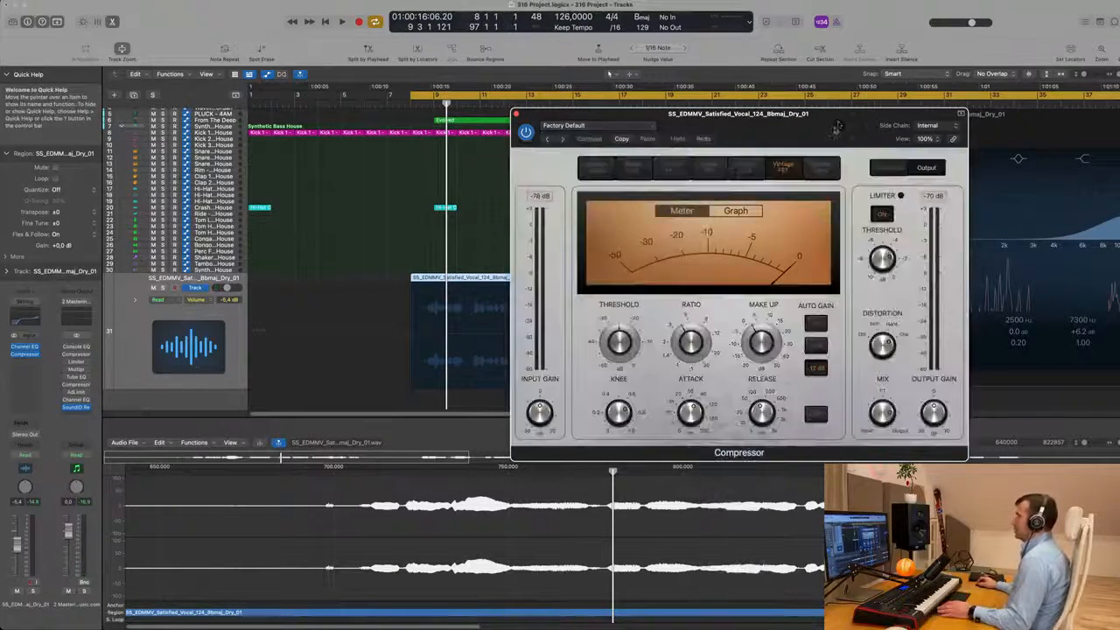
{"action": "key", "text": "space"}
{"action": "left_click_drag", "start_coordinate": [802, 110], "coordinate": [771, 120]}
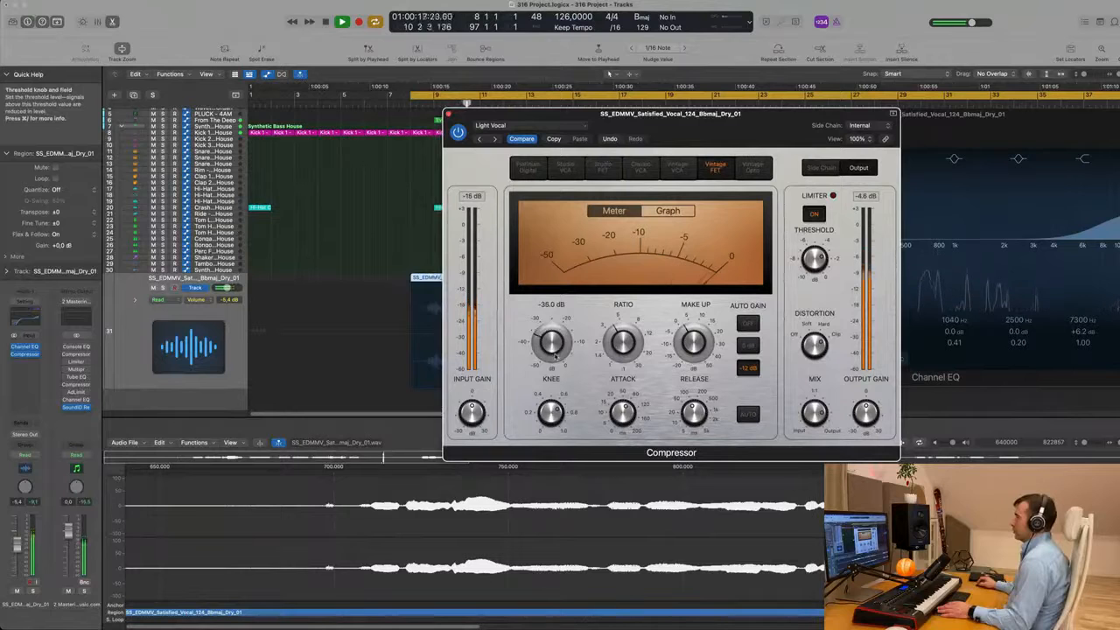
Adjust the Compressor's threshold and lower the vocal track's volume to -14.4 dB.
{"action": "left_click_drag", "start_coordinate": [557, 353], "coordinate": [563, 349]}
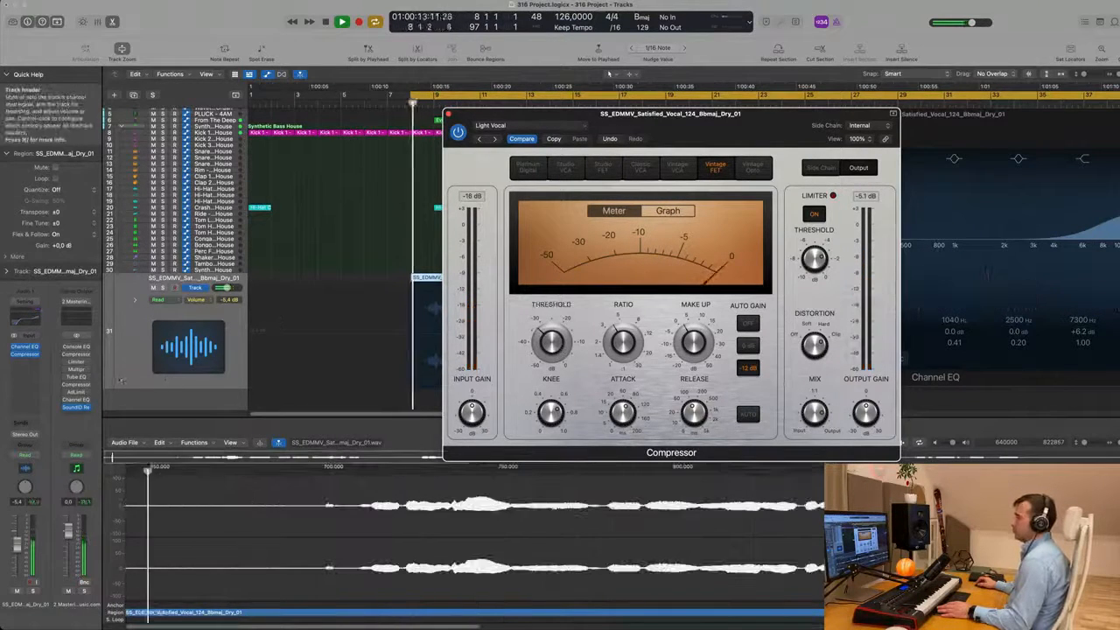
{"action": "left_click_drag", "start_coordinate": [17, 544], "coordinate": [17, 565]}
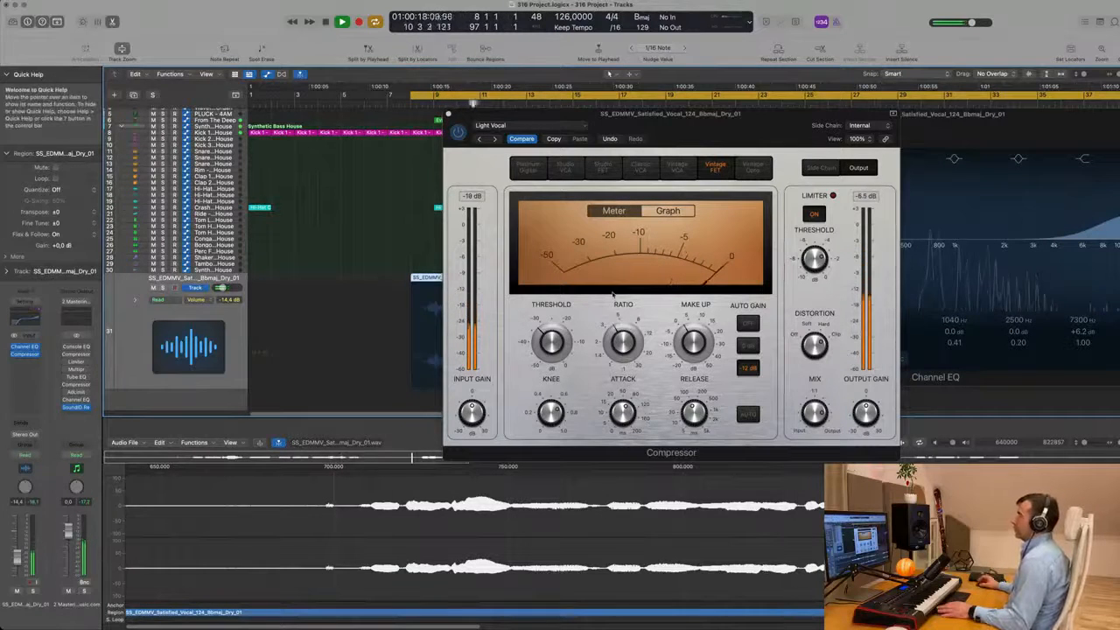
{"action": "left_click_drag", "start_coordinate": [758, 128], "coordinate": [744, 116]}
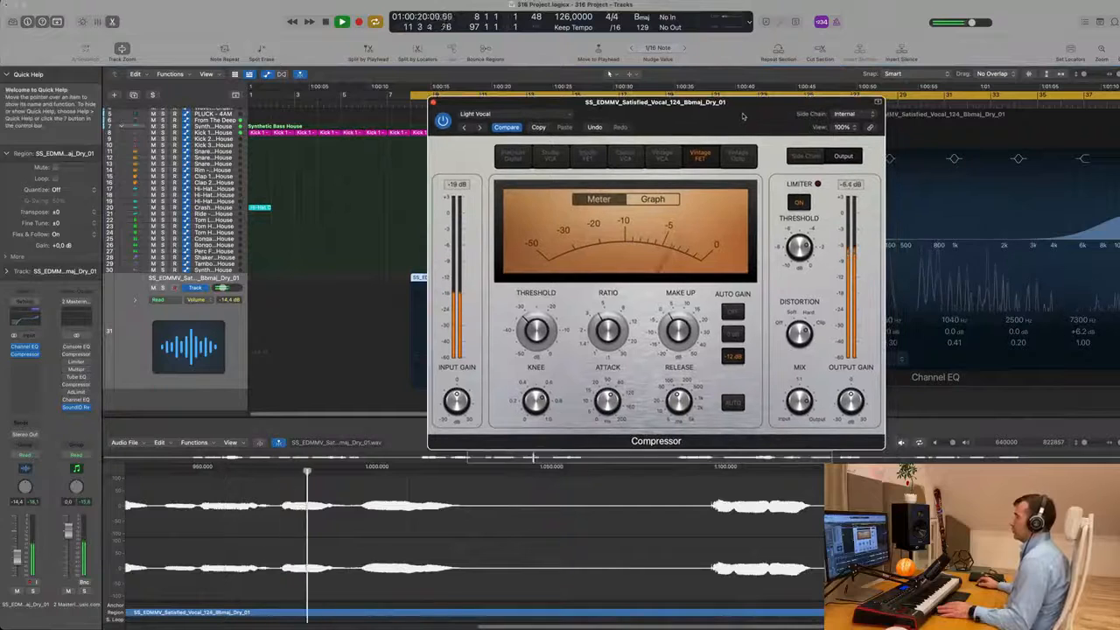
Compare different Compressor mix amounts while auditioning the vocal, and set the mix to 100%.
{"action": "key", "text": "space"}
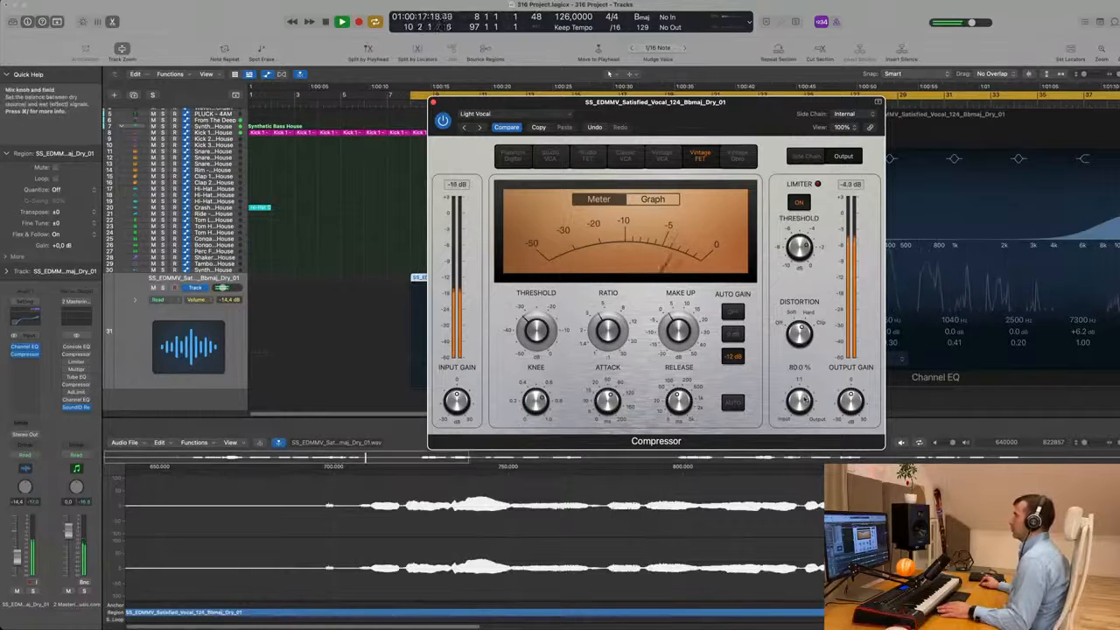
{"action": "left_click_drag", "start_coordinate": [807, 376], "coordinate": [803, 431]}
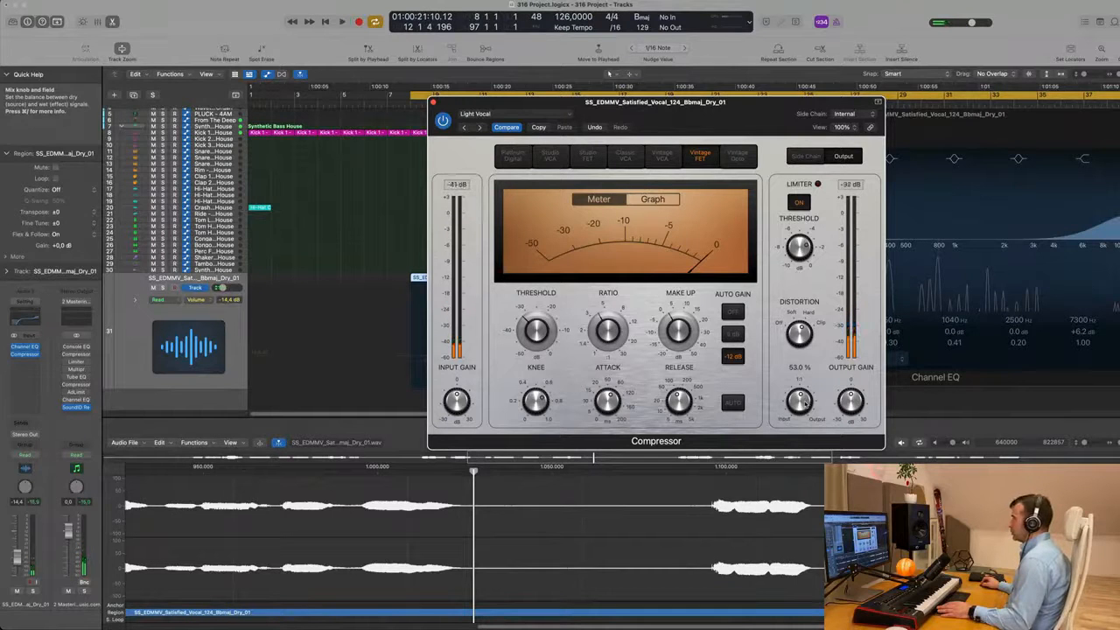
{"action": "key", "text": "space"}
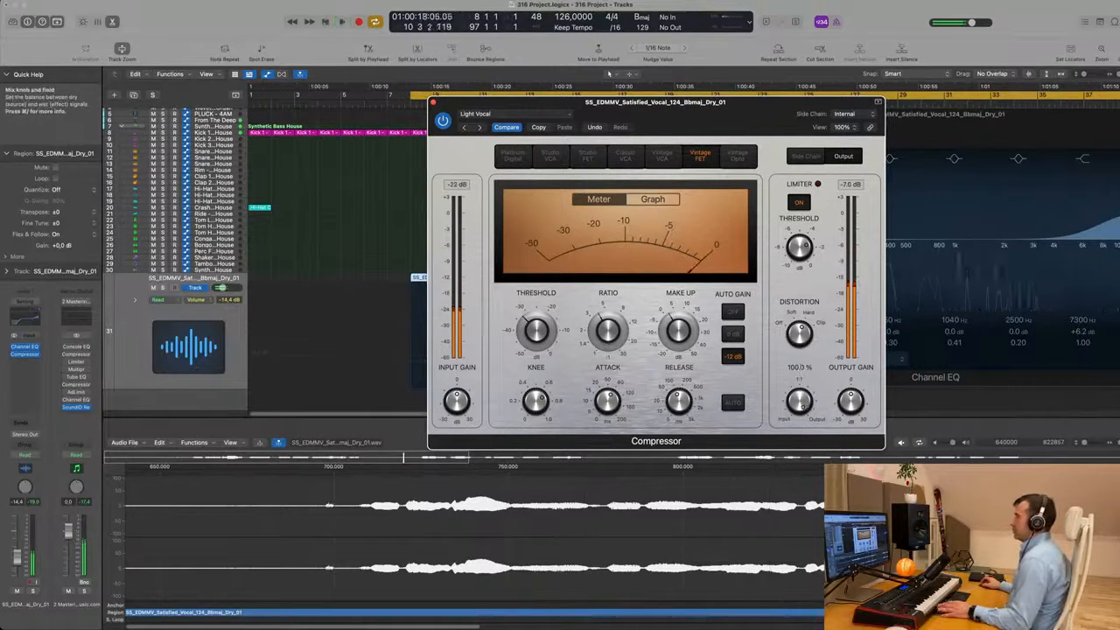
{"action": "key", "text": "space"}
{"action": "left_click_drag", "start_coordinate": [731, 116], "coordinate": [725, 149]}
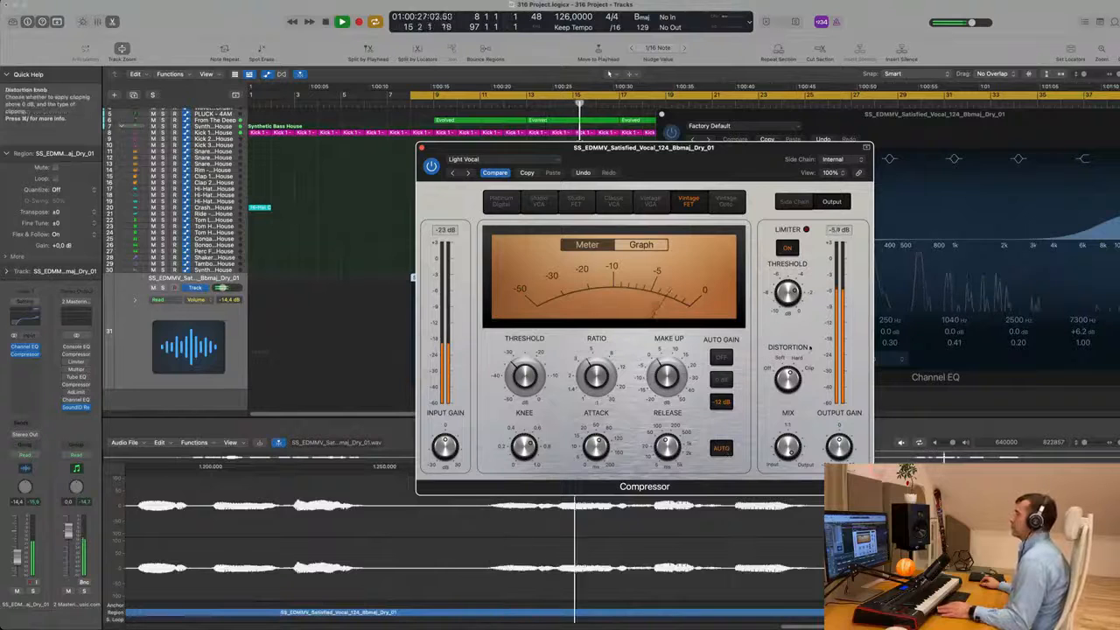
Stop playback and close the vocal track's Compressor window.
{"action": "left_click_drag", "start_coordinate": [742, 160], "coordinate": [902, 168]}
{"action": "key", "text": "space"}
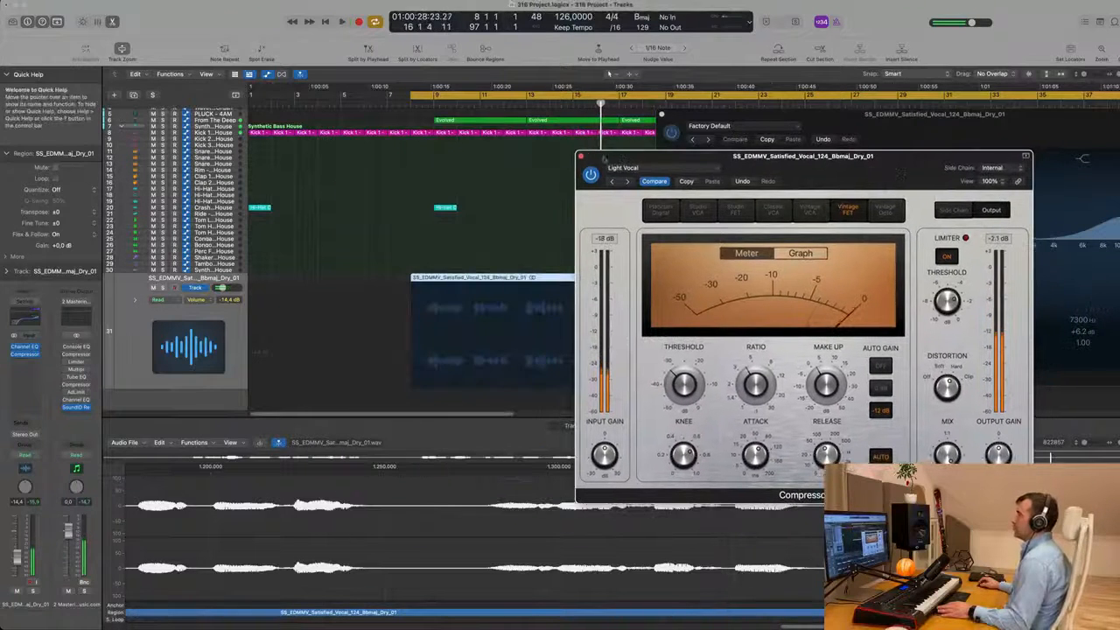
{"action": "left_click", "coordinate": [580, 157]}
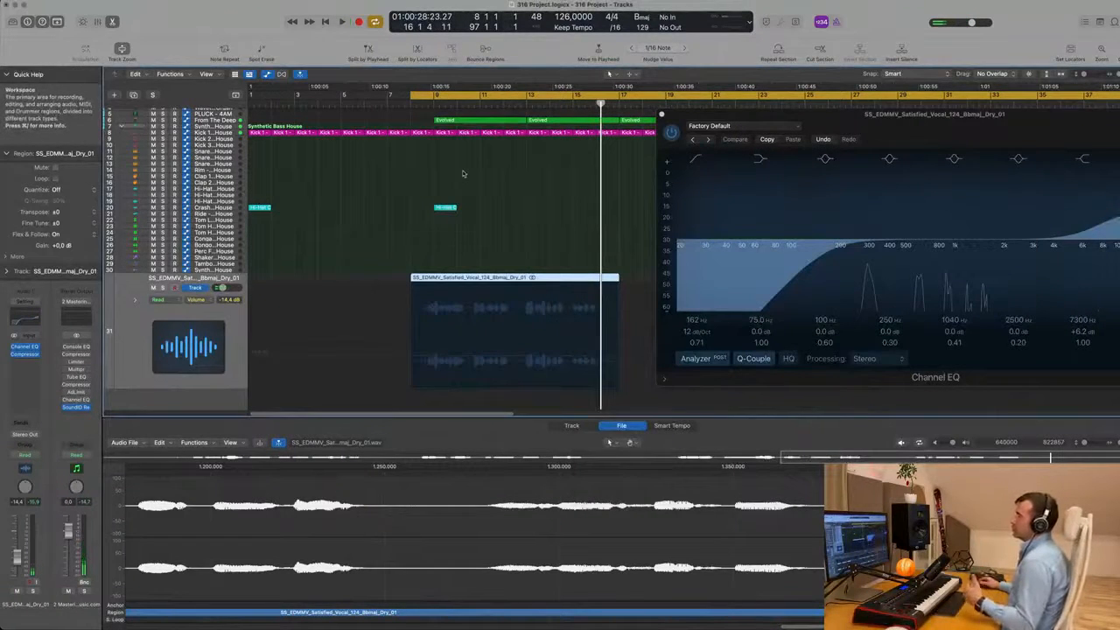
Restart playback and add a send to Bus 6 on the vocal track.
{"action": "key", "text": "space"}
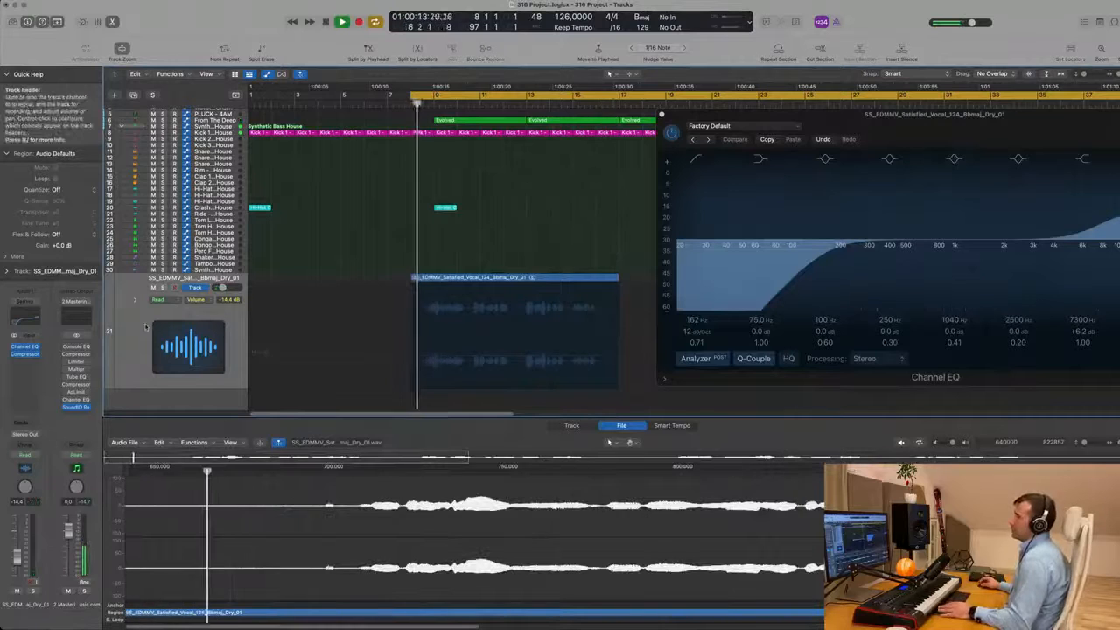
{"action": "left_click", "coordinate": [138, 324]}
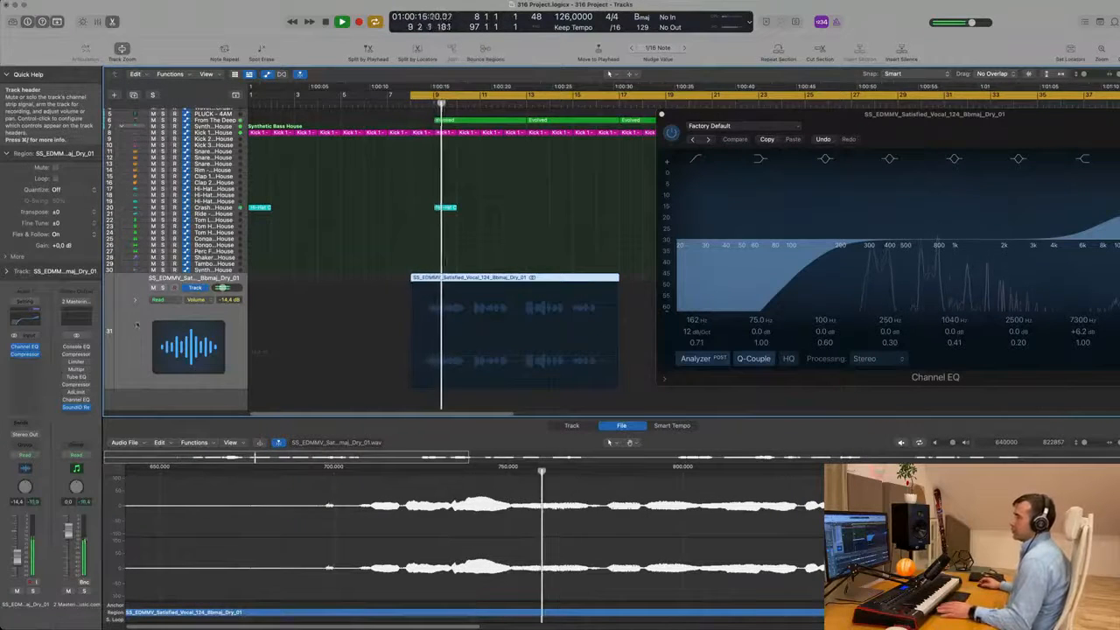
{"action": "left_click", "coordinate": [23, 424]}
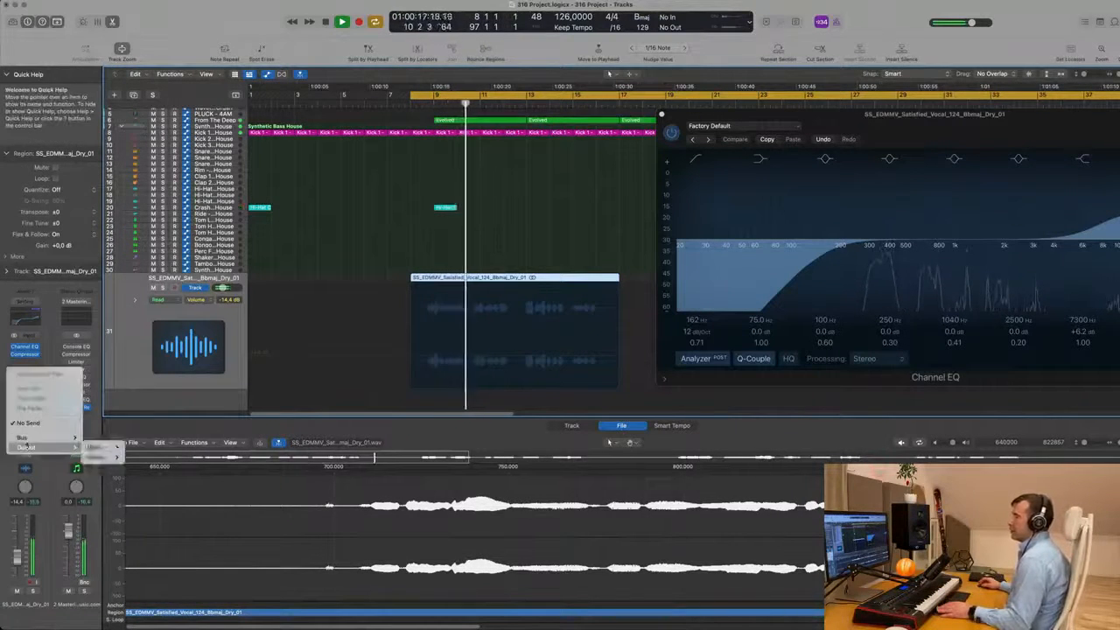
{"action": "mouse_move", "coordinate": [23, 437]}
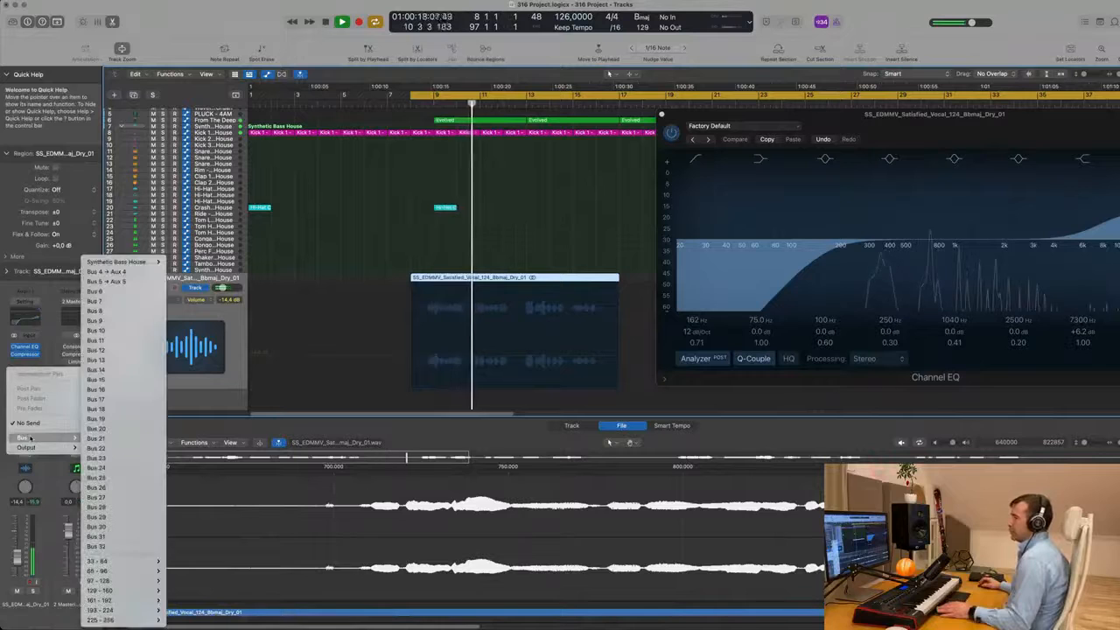
{"action": "left_click", "coordinate": [109, 292]}
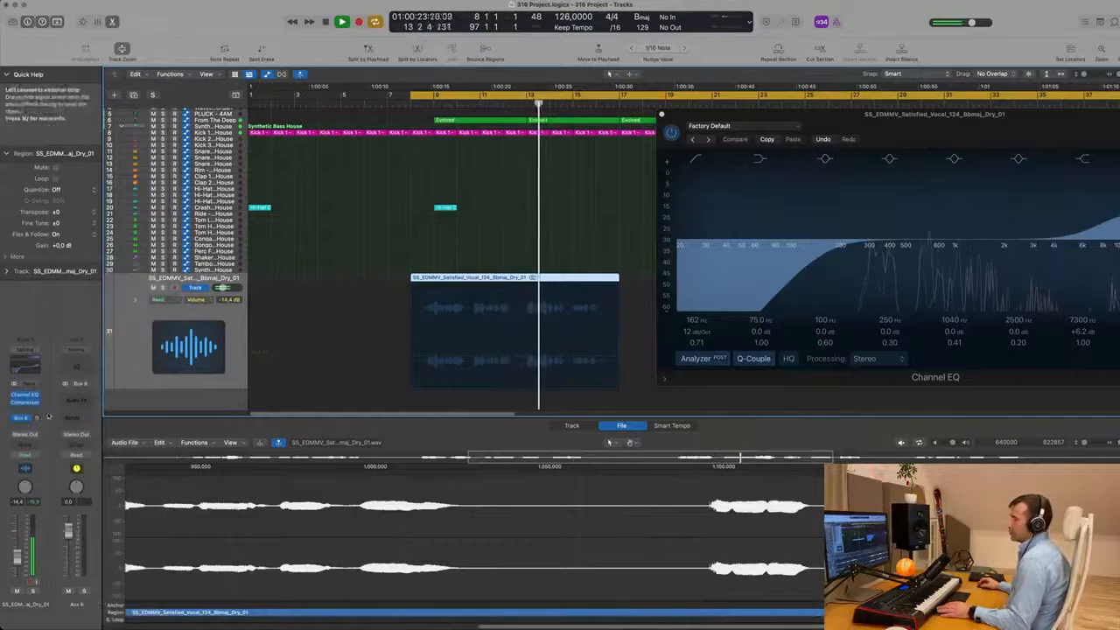
Insert a stereo Echo delay on the Aux 6 channel.
{"action": "left_click", "coordinate": [80, 398]}
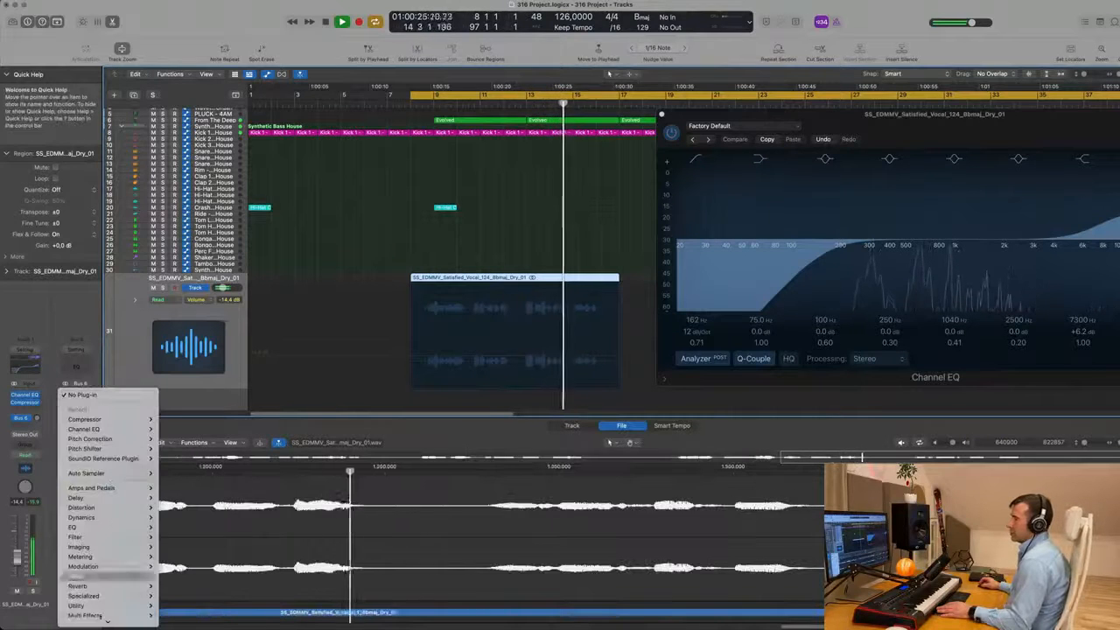
{"action": "mouse_move", "coordinate": [121, 500]}
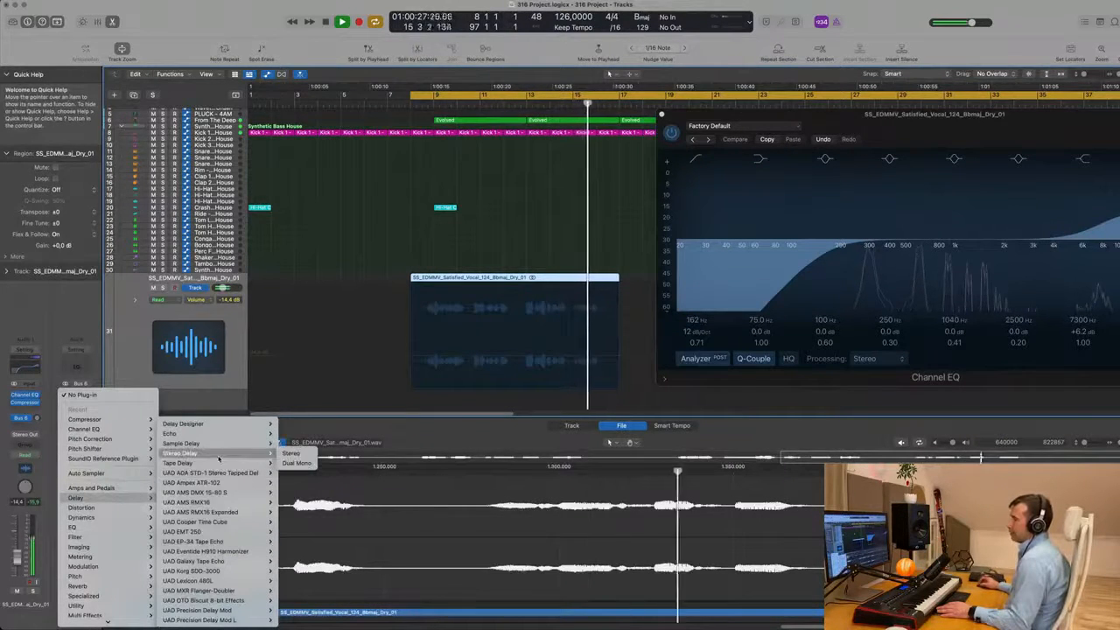
{"action": "mouse_move", "coordinate": [250, 433]}
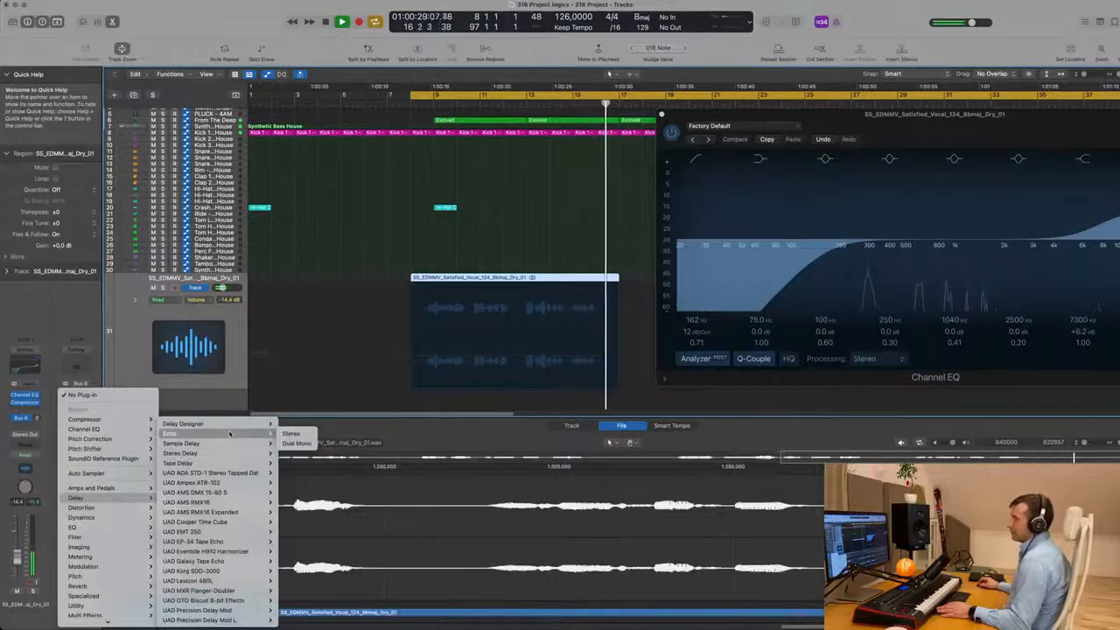
{"action": "left_click", "coordinate": [290, 435]}
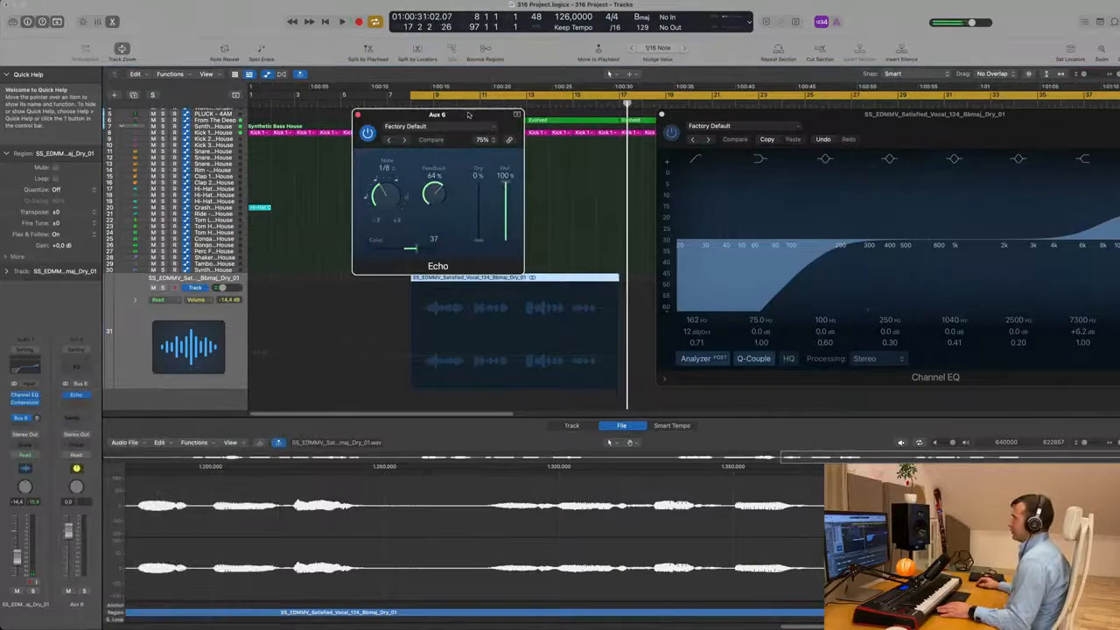
Move the Echo window aside, play the vocal, and adjust its Bus 6 send level.
{"action": "left_click_drag", "start_coordinate": [469, 115], "coordinate": [641, 142]}
{"action": "key", "text": "space"}
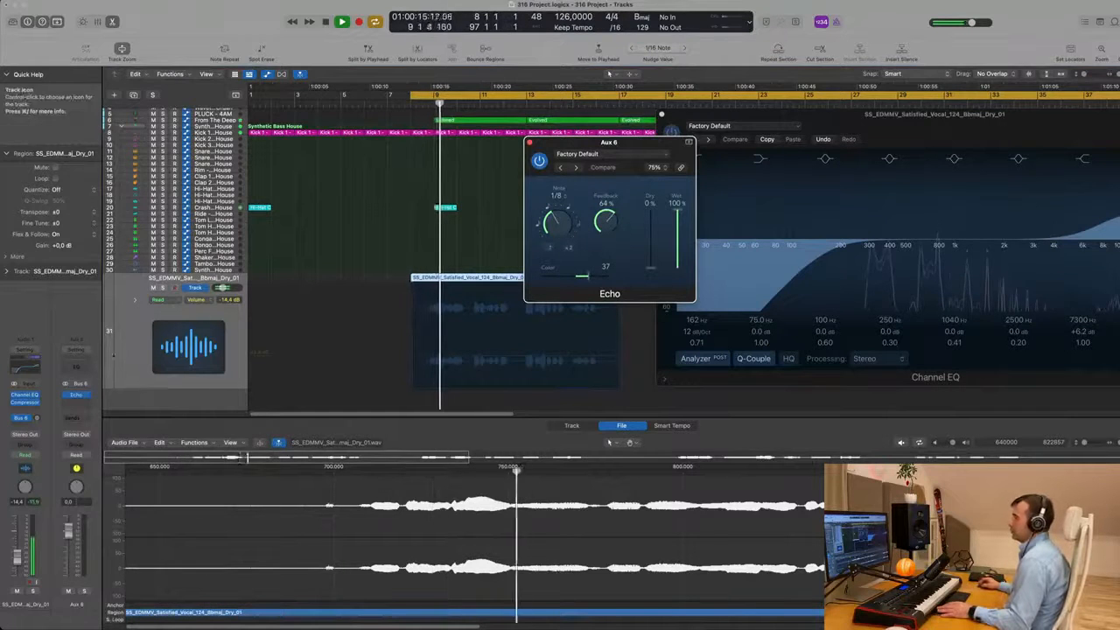
{"action": "key", "text": "space"}
{"action": "key", "text": "space"}
{"action": "mouse_move", "coordinate": [37, 419]}
{"action": "left_mouse_down"}
{"action": "mouse_move", "coordinate": [40, 393]}
{"action": "mouse_move", "coordinate": [38, 412]}
{"action": "left_mouse_up"}
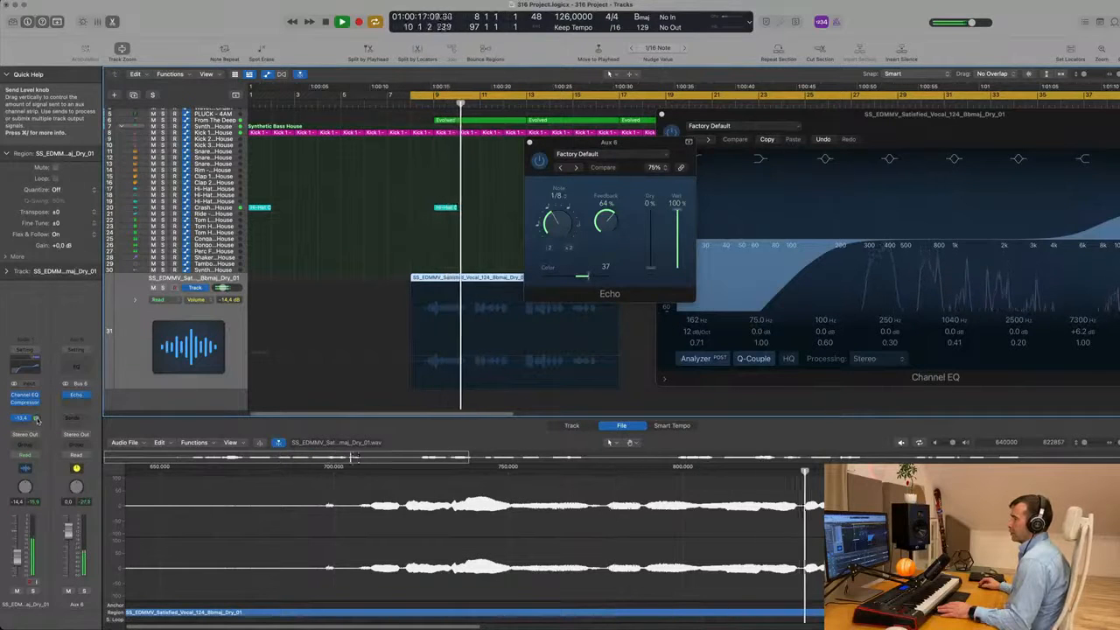
{"action": "double_click", "coordinate": [37, 420]}
{"action": "left_click", "coordinate": [44, 409]}
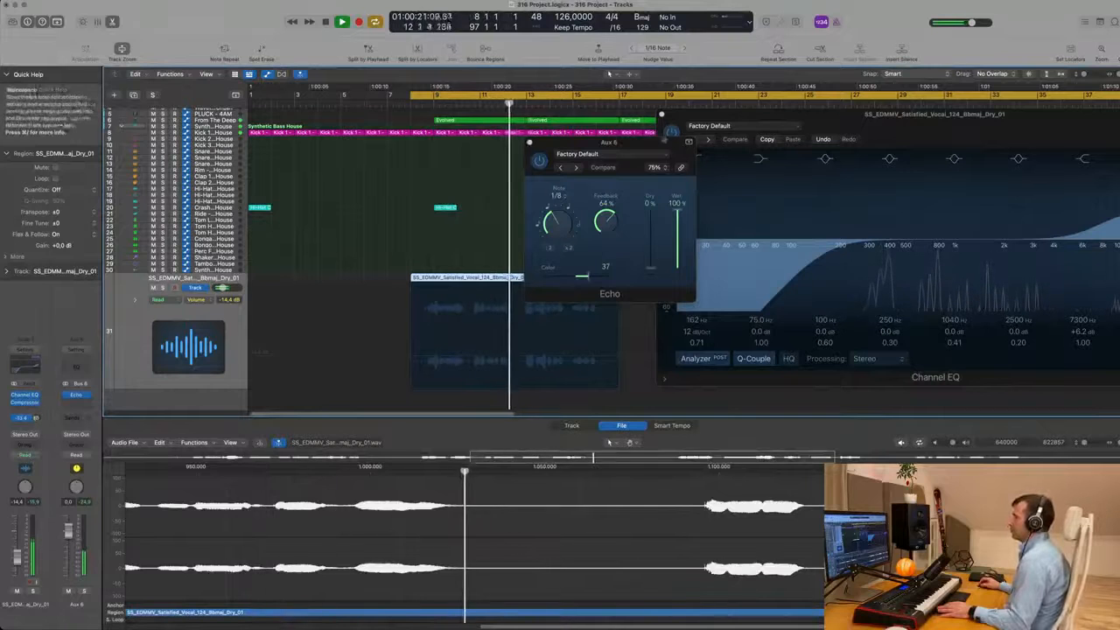
Set the Echo's color to 36 and feedback to 59% during playback, and close the plug-in.
{"action": "left_click_drag", "start_coordinate": [600, 277], "coordinate": [650, 286]}
{"action": "left_click", "coordinate": [650, 286]}
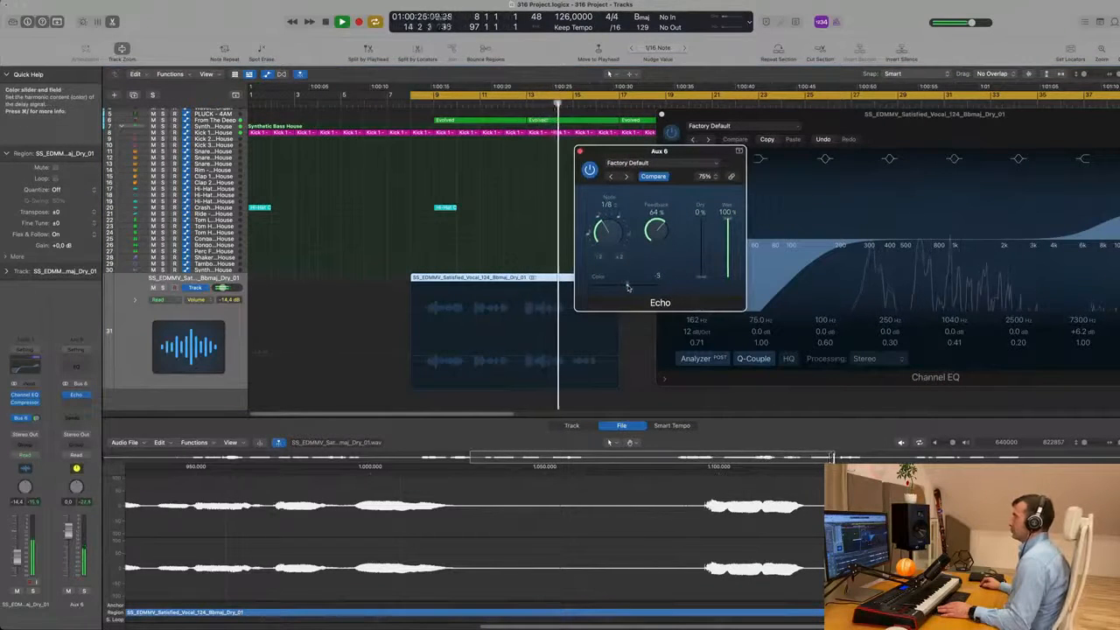
{"action": "left_click_drag", "start_coordinate": [628, 287], "coordinate": [600, 289]}
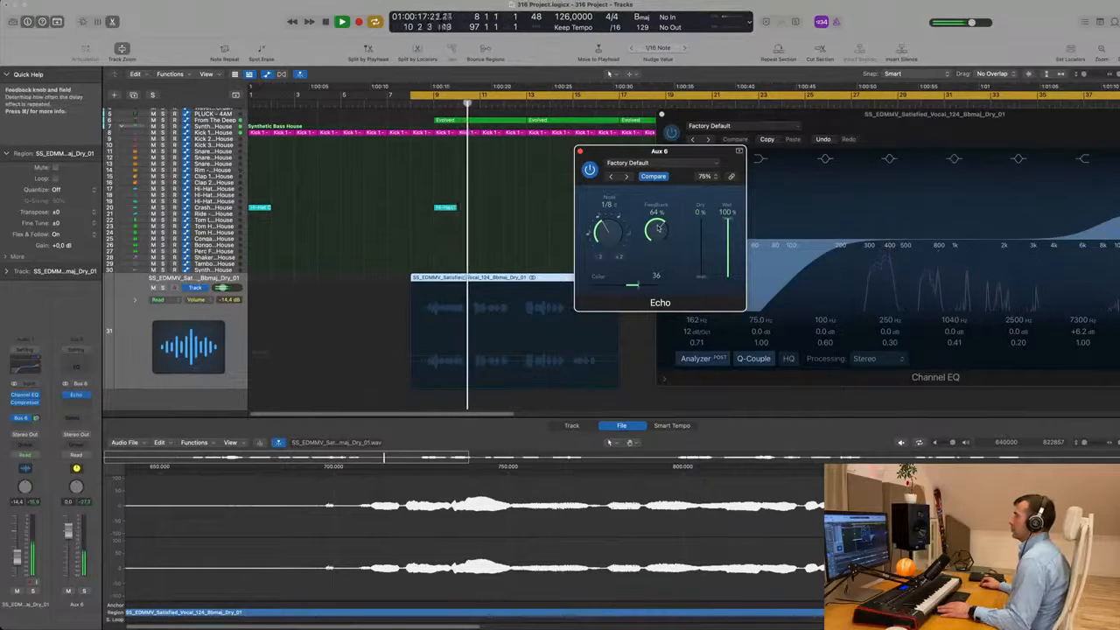
{"action": "left_click_drag", "start_coordinate": [691, 152], "coordinate": [633, 154]}
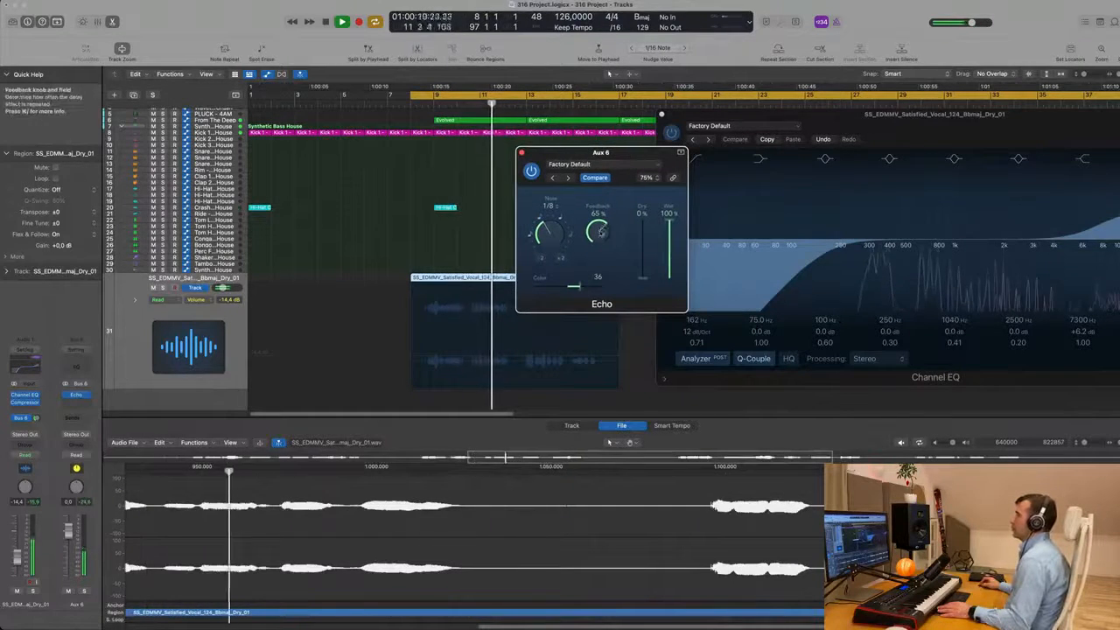
{"action": "left_click_drag", "start_coordinate": [601, 231], "coordinate": [600, 239]}
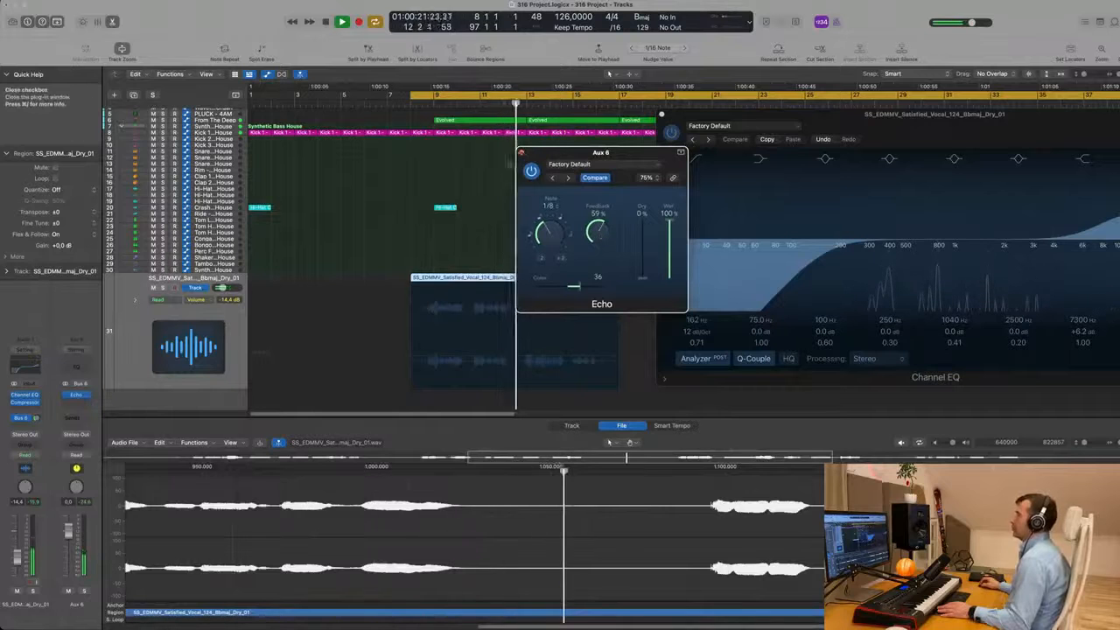
{"action": "left_click", "coordinate": [521, 152]}
{"action": "left_click", "coordinate": [386, 236]}
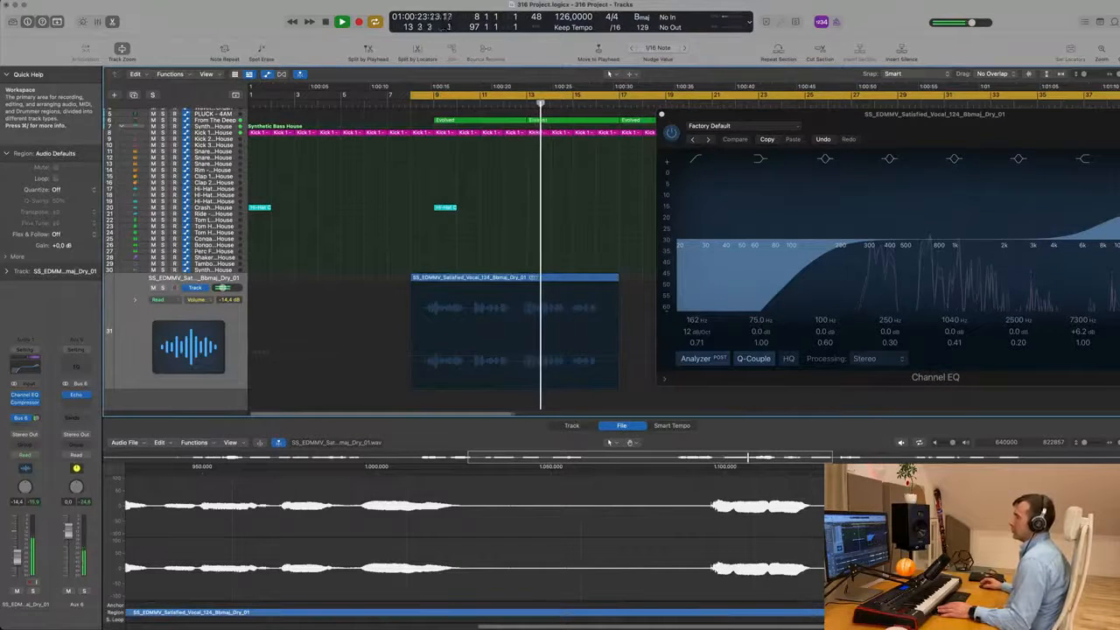
Select the vocal region, replay it from the cycle start, and add a second send to Bus 7.
{"action": "left_click", "coordinate": [438, 320]}
{"action": "key", "text": "space"}
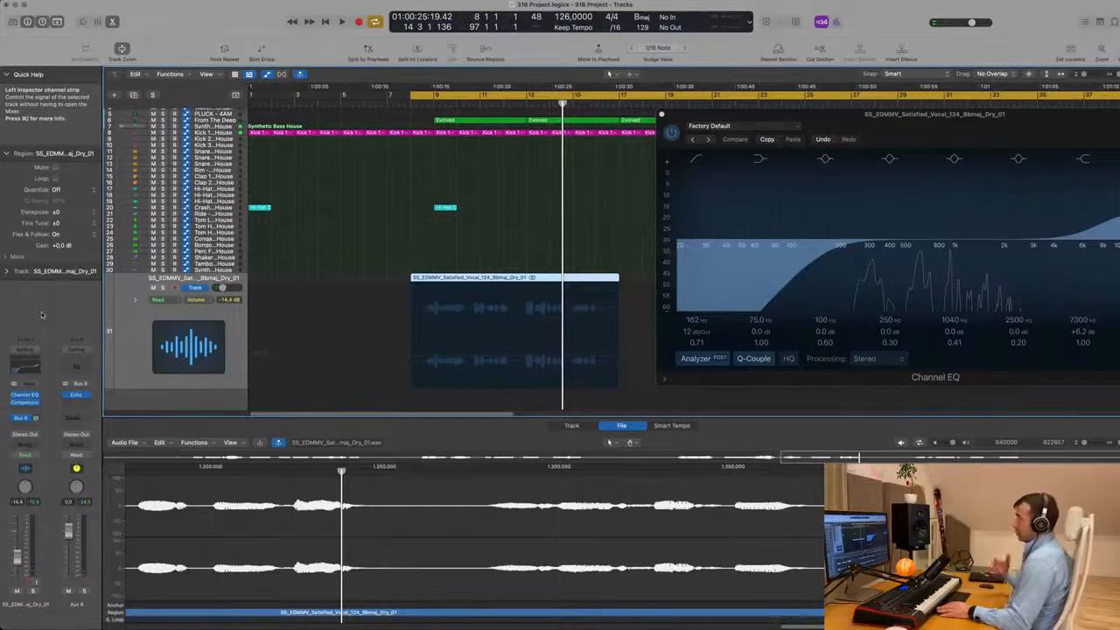
{"action": "key", "text": "space"}
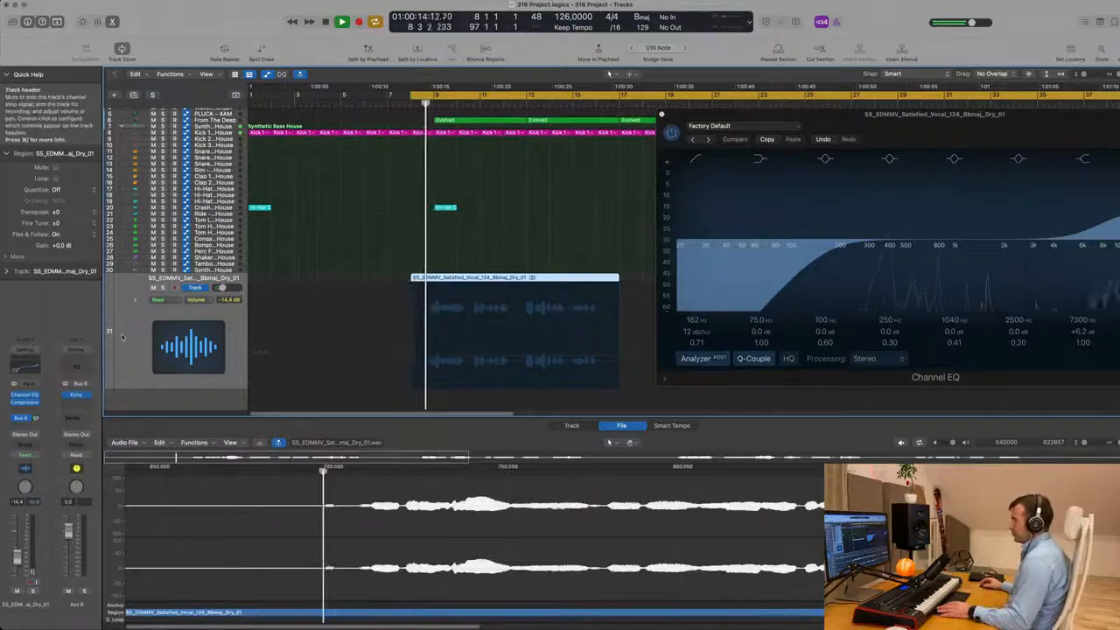
{"action": "left_click", "coordinate": [25, 427]}
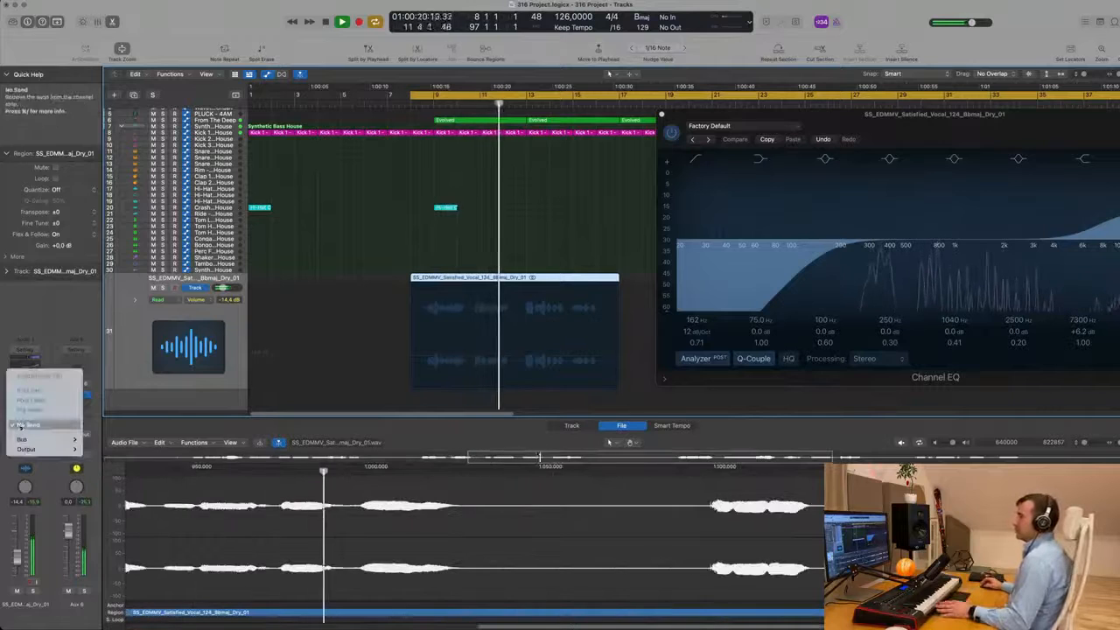
{"action": "mouse_move", "coordinate": [21, 439]}
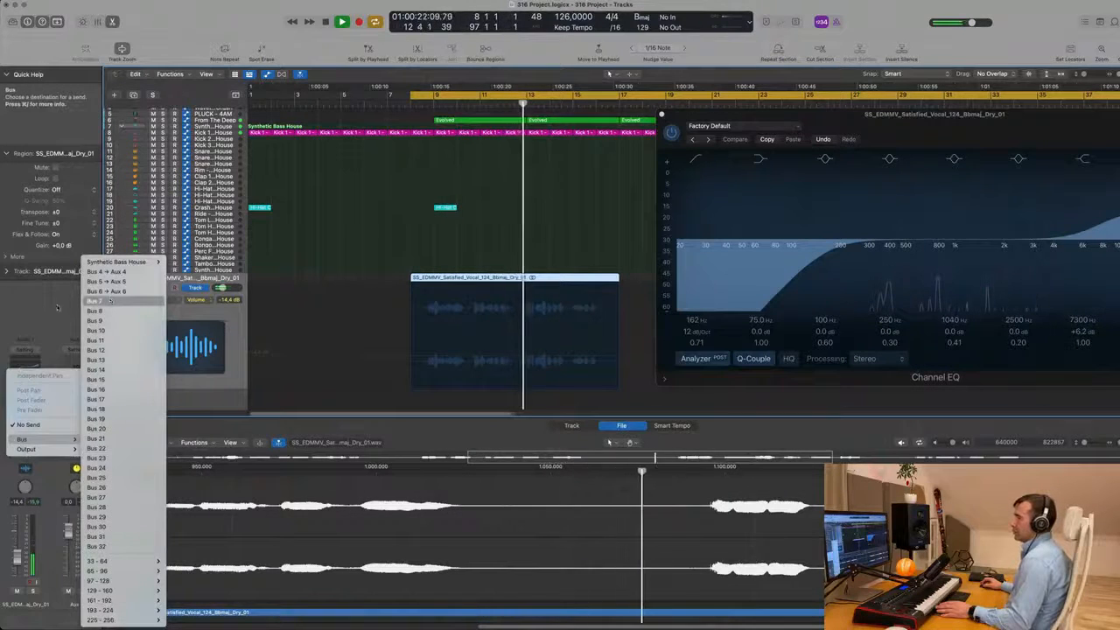
{"action": "left_click", "coordinate": [98, 302]}
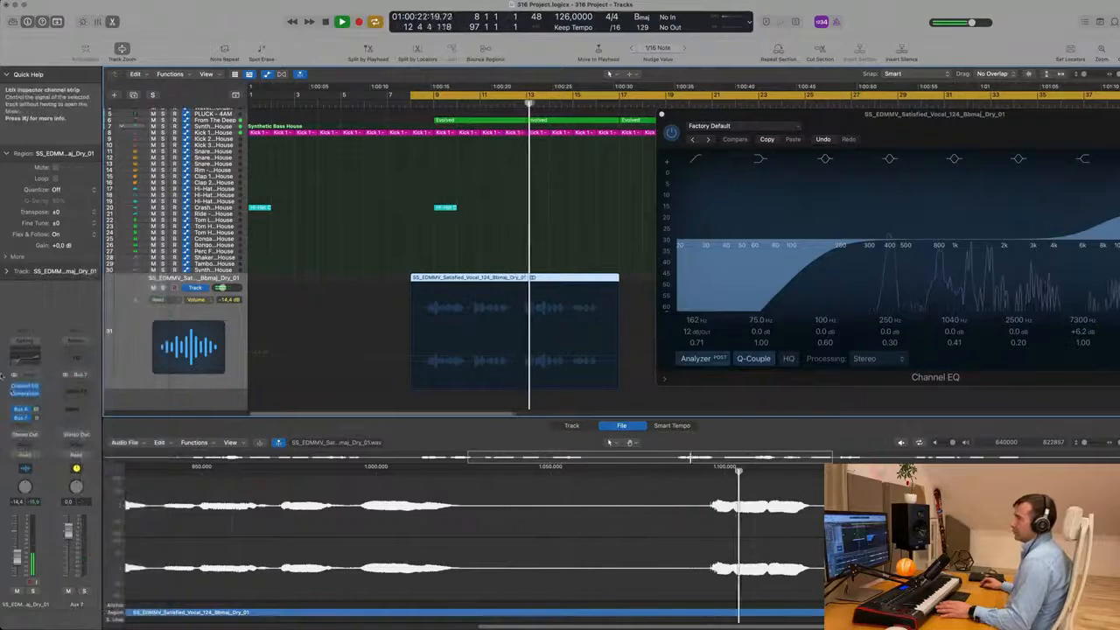
Insert a stereo SilverVerb reverb on the Aux 7 channel.
{"action": "left_click", "coordinate": [77, 387]}
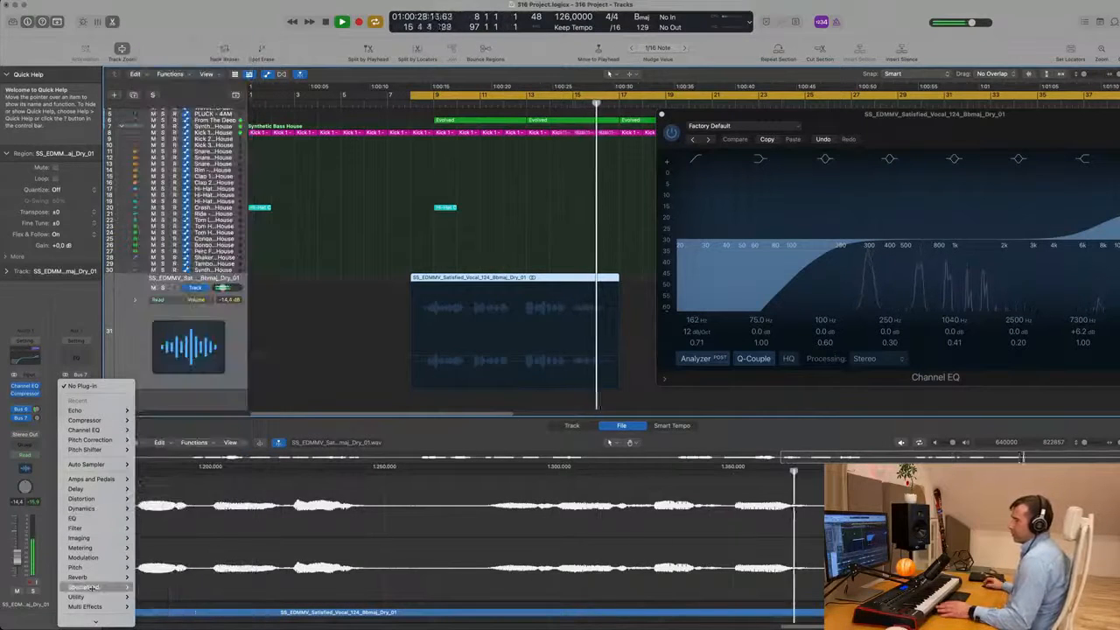
{"action": "mouse_move", "coordinate": [94, 579]}
{"action": "mouse_move", "coordinate": [179, 473]}
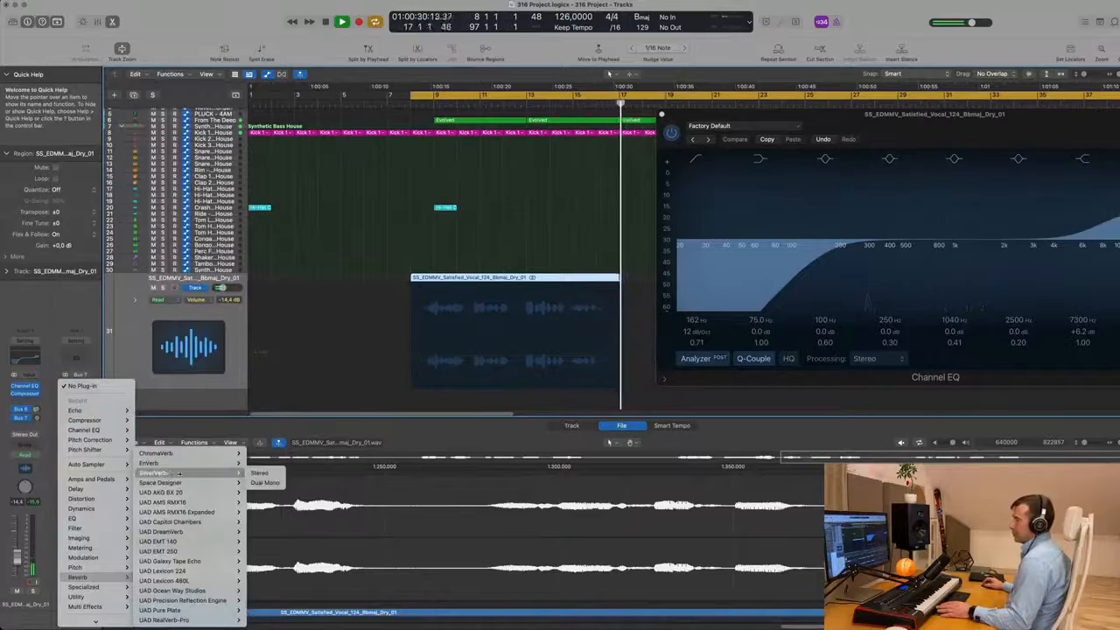
{"action": "left_click", "coordinate": [259, 474]}
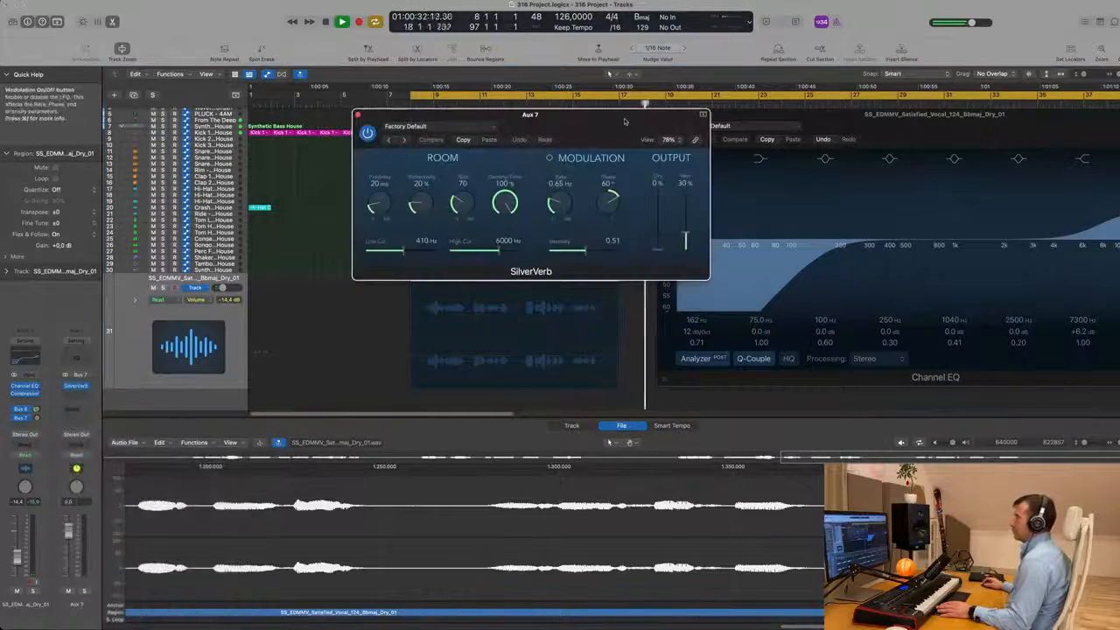
Load the grandiose preset into SilverVerb and set the vocal's Bus 7 send level to about -11.2 dB.
{"action": "left_click_drag", "start_coordinate": [625, 121], "coordinate": [603, 124]}
{"action": "left_click", "coordinate": [445, 131]}
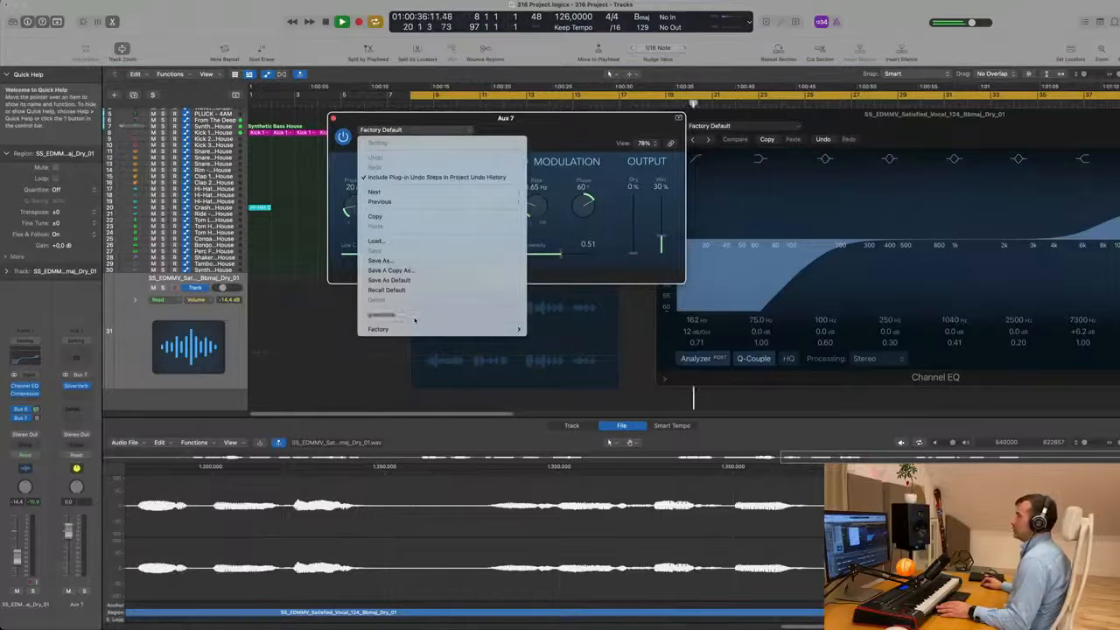
{"action": "left_click", "coordinate": [415, 318]}
{"action": "left_click_drag", "start_coordinate": [595, 129], "coordinate": [693, 130]}
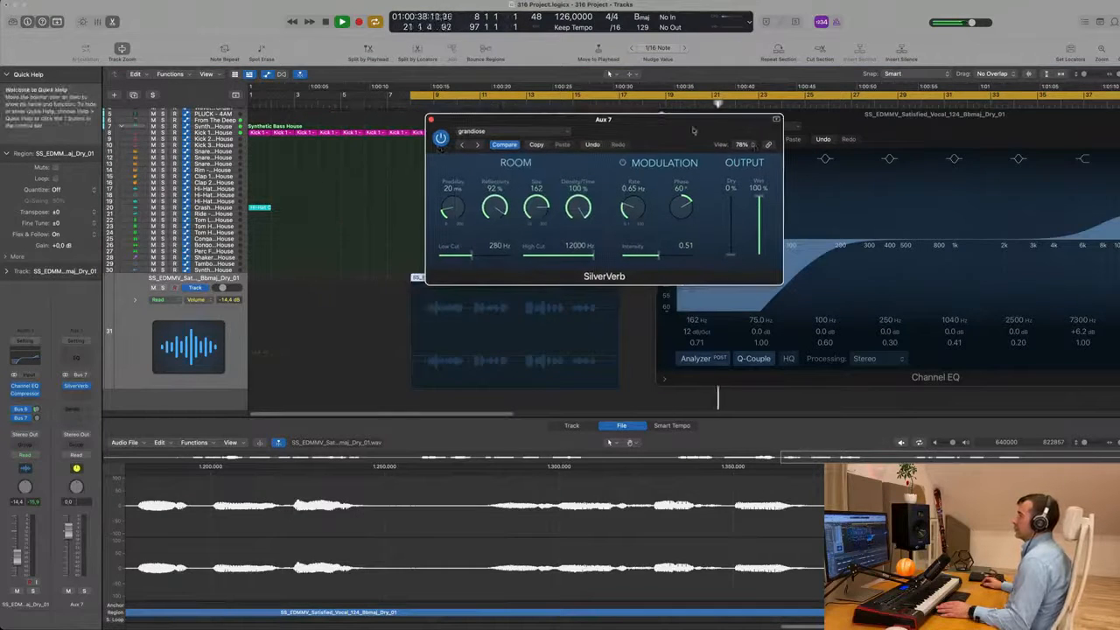
{"action": "key", "text": "space"}
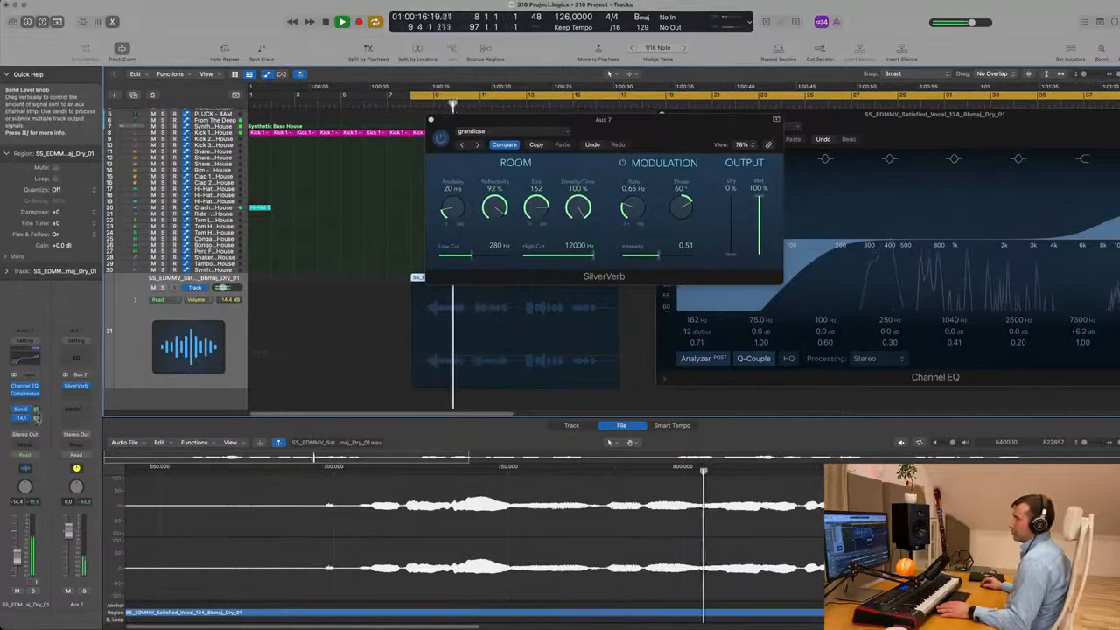
{"action": "left_click_drag", "start_coordinate": [37, 413], "coordinate": [39, 421]}
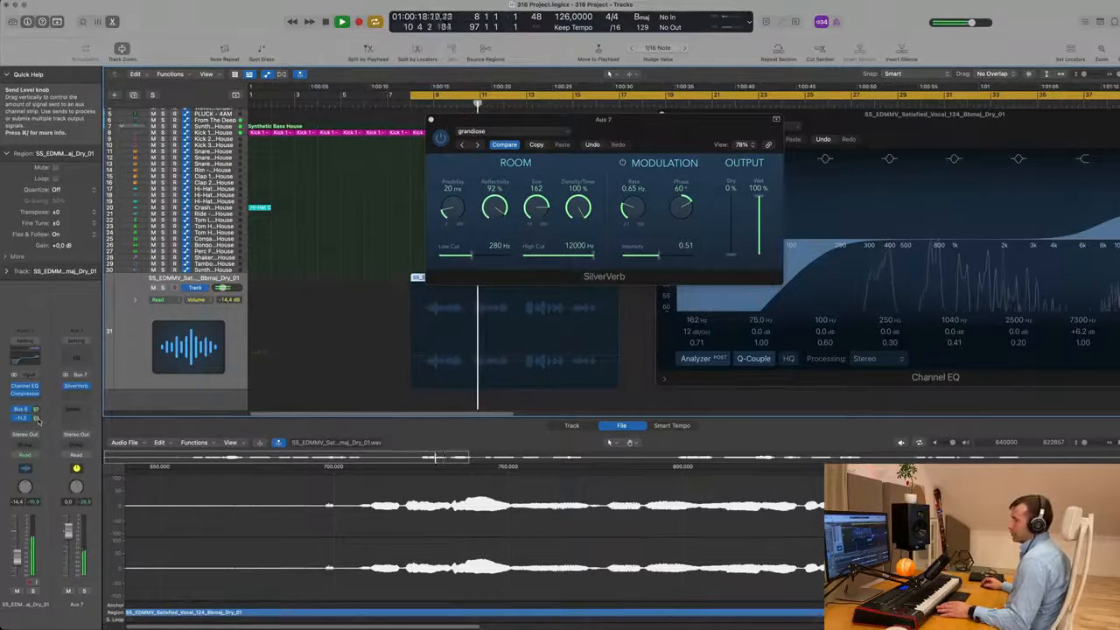
Add a Channel EQ to Aux 7 and enable its high cut at about 3 kHz, with the high shelf at 4040 Hz and -1.1 dB.
{"action": "left_click", "coordinate": [77, 354]}
{"action": "left_click_drag", "start_coordinate": [834, 199], "coordinate": [793, 205]}
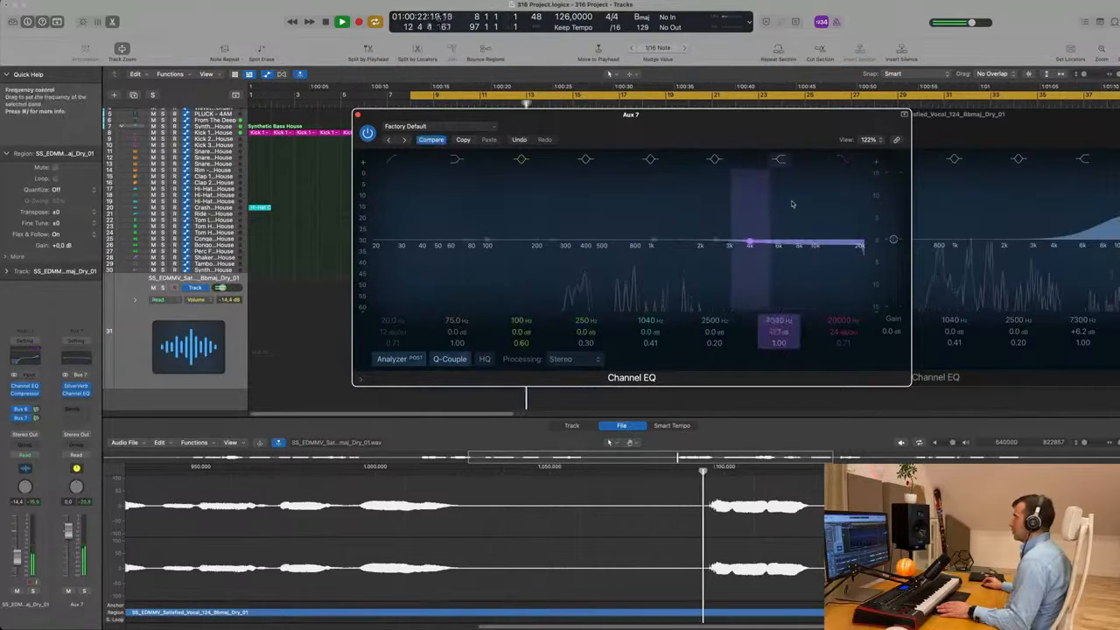
{"action": "left_click", "coordinate": [843, 164]}
{"action": "left_click_drag", "start_coordinate": [860, 245], "coordinate": [725, 254]}
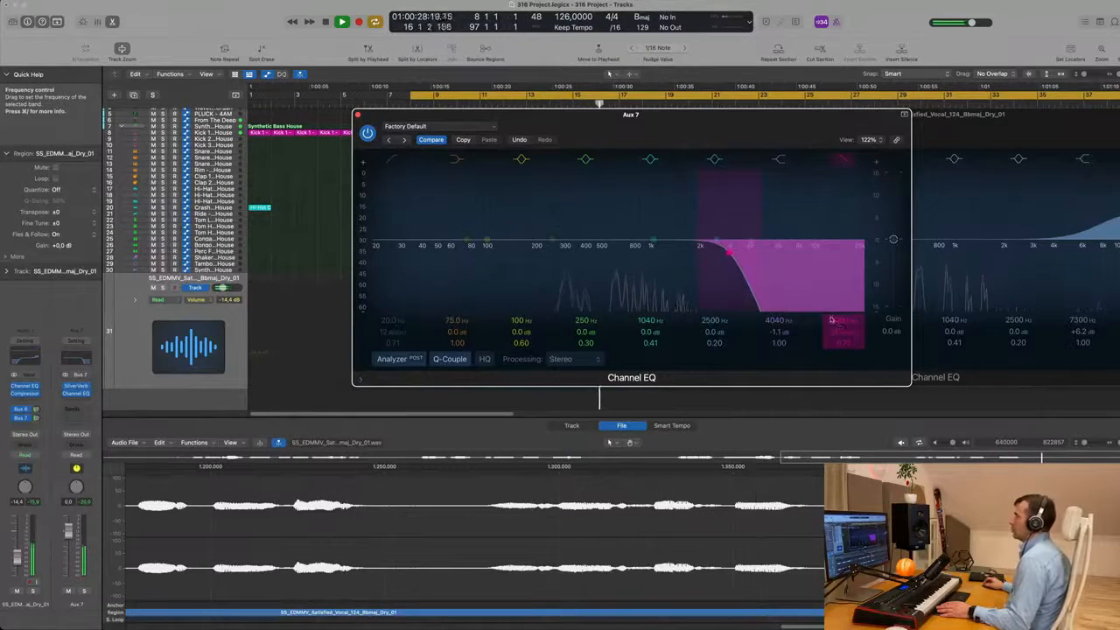
Stop playback and enable the low cut in Aux 7's Channel EQ, raising it to roughly 500 Hz.
{"action": "key", "text": "space"}
{"action": "left_click_drag", "start_coordinate": [683, 113], "coordinate": [702, 117]}
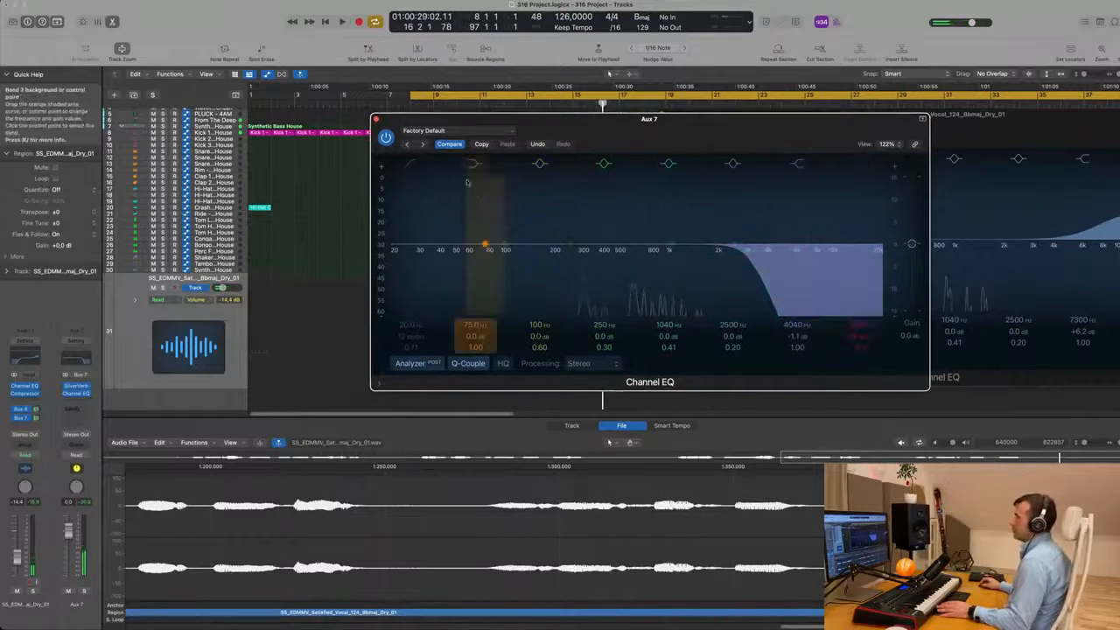
{"action": "left_click", "coordinate": [411, 165]}
{"action": "left_click_drag", "start_coordinate": [401, 233], "coordinate": [621, 195]}
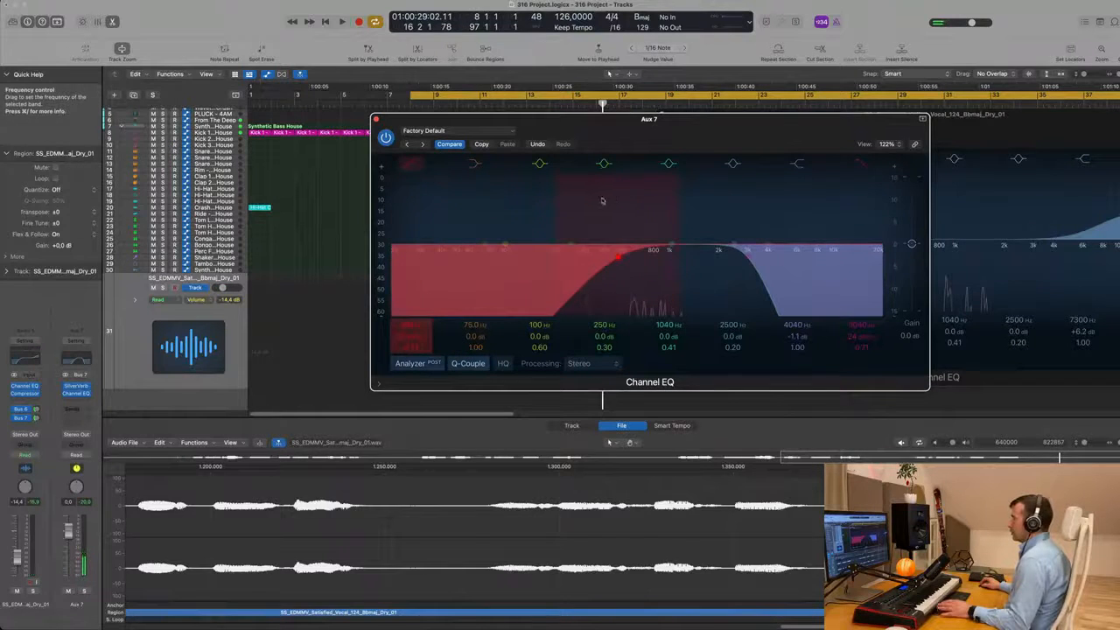
Play back the filtered reverb, close the SilverVerb window and move Aux 7's Channel EQ window off the vocal region.
{"action": "key", "text": "space"}
{"action": "left_click_drag", "start_coordinate": [738, 143], "coordinate": [924, 253]}
{"action": "left_click_drag", "start_coordinate": [660, 120], "coordinate": [853, 138]}
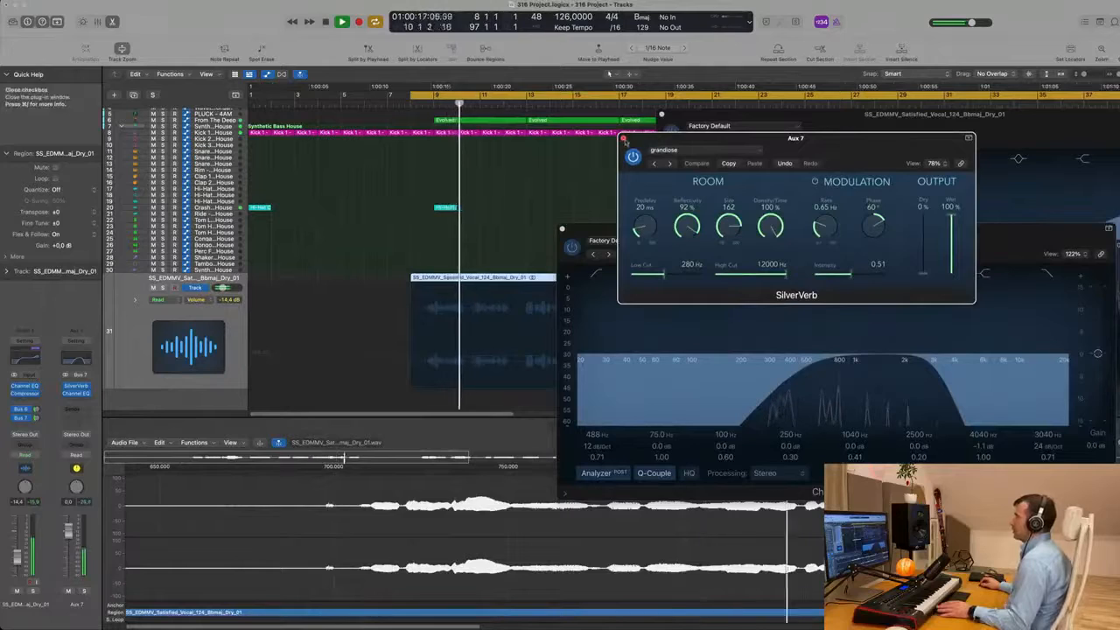
{"action": "left_click", "coordinate": [623, 138]}
{"action": "left_click_drag", "start_coordinate": [909, 235], "coordinate": [975, 160]}
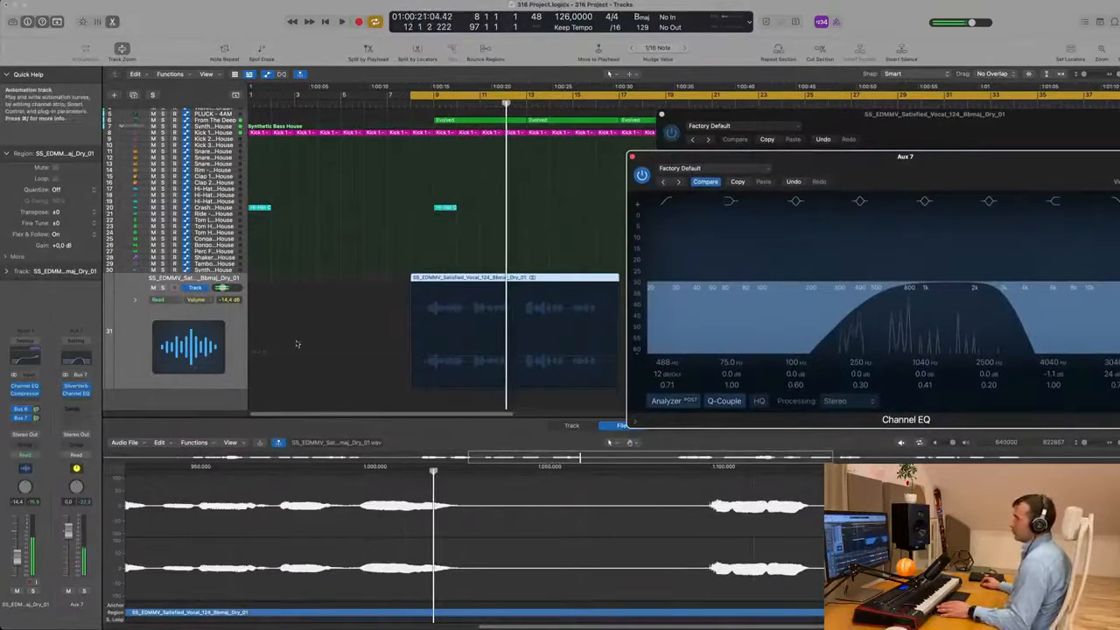
{"action": "left_click", "coordinate": [233, 323]}
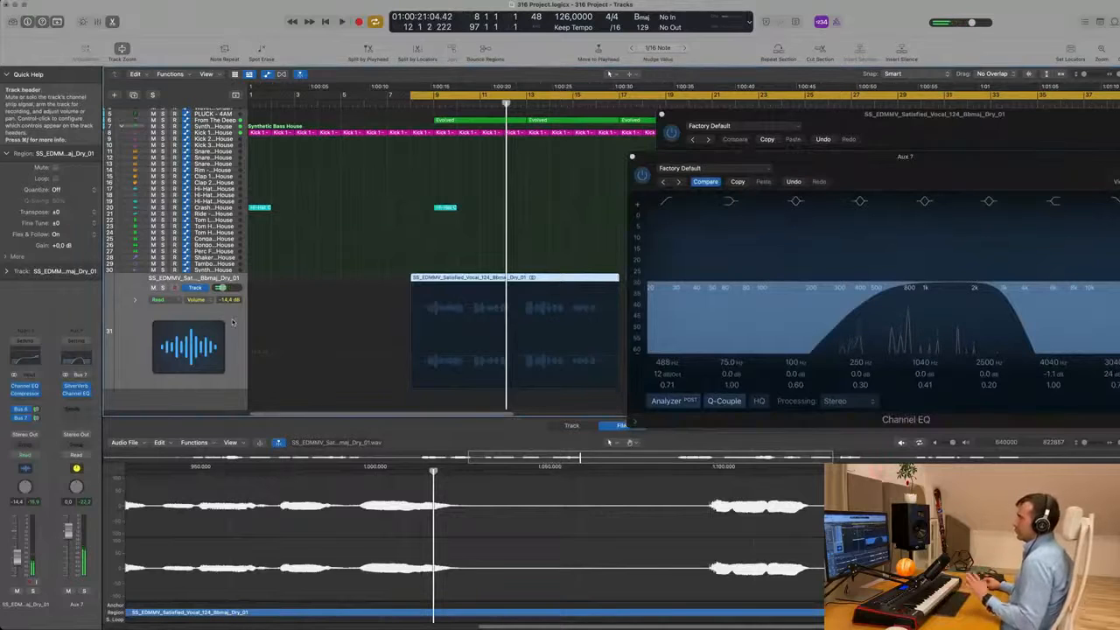
{"action": "key", "text": "space"}
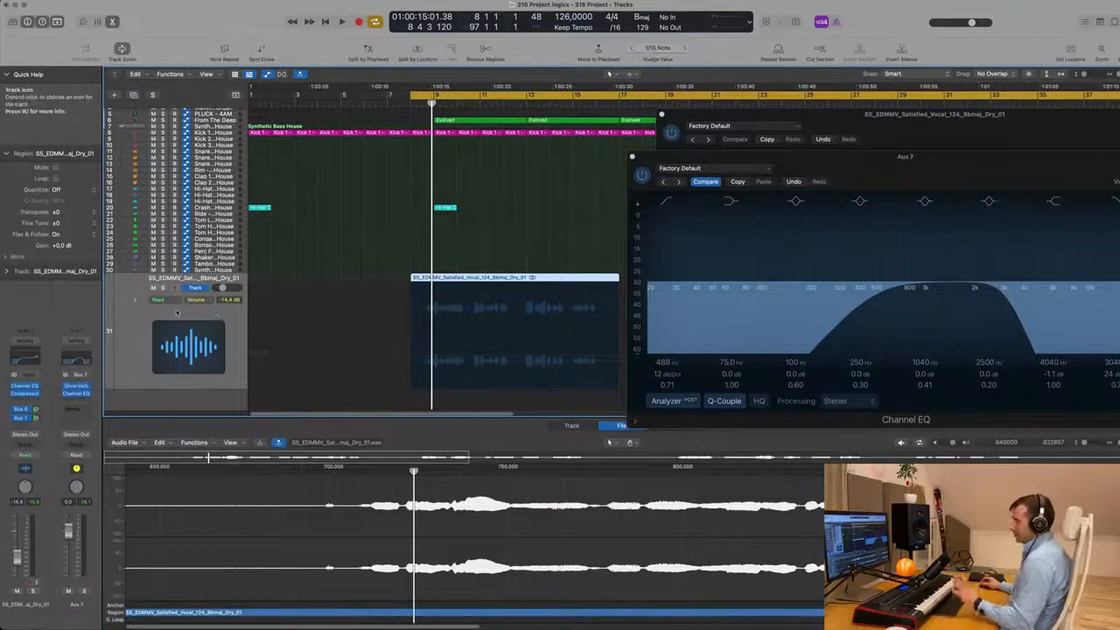
Insert a stereo Compressor after the Channel EQ on the Aux 7 channel.
{"action": "left_click", "coordinate": [77, 400]}
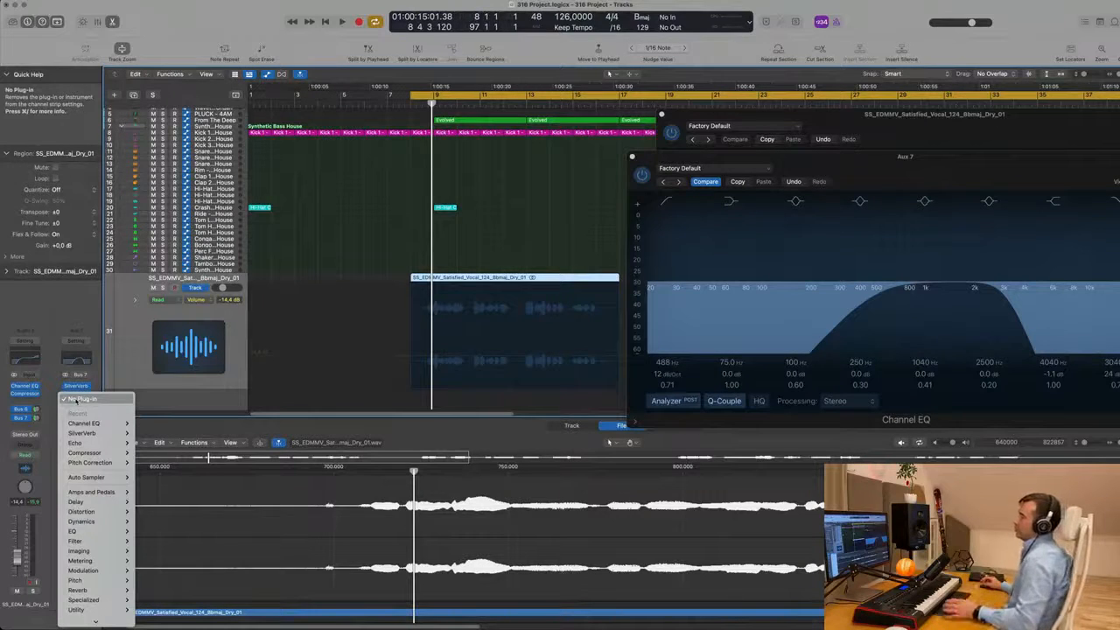
{"action": "mouse_move", "coordinate": [85, 453]}
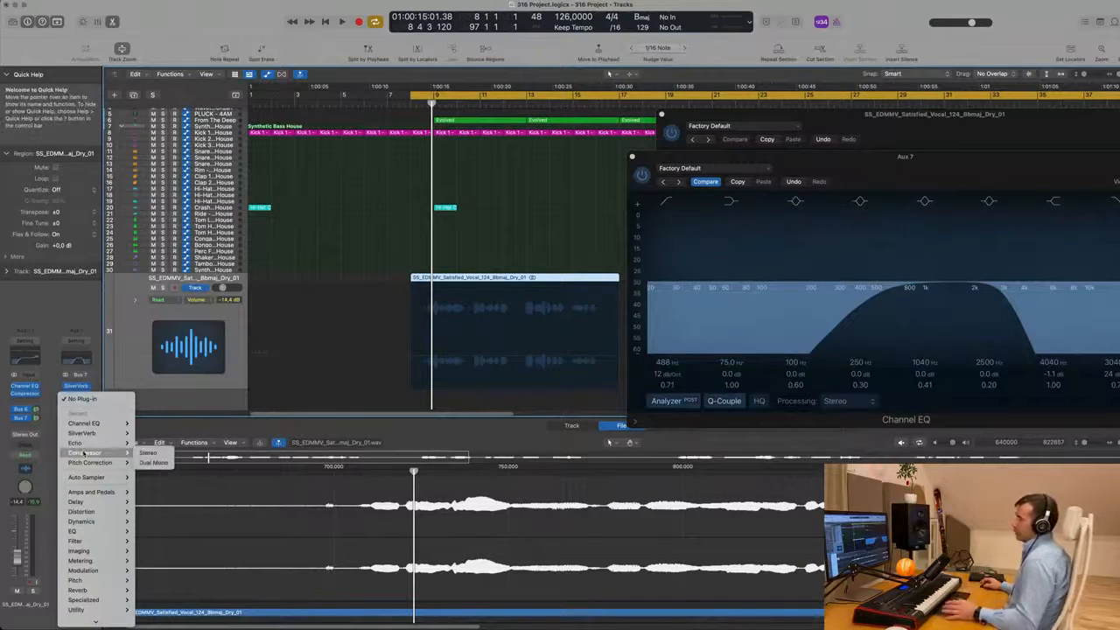
{"action": "left_click", "coordinate": [148, 453]}
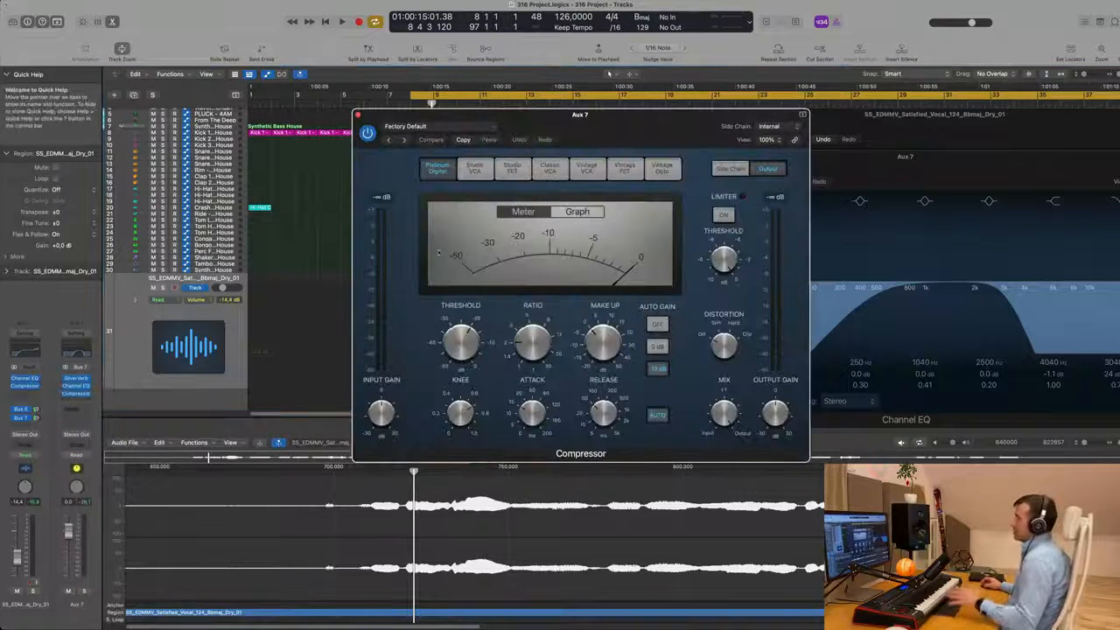
{"action": "left_click_drag", "start_coordinate": [658, 133], "coordinate": [857, 152]}
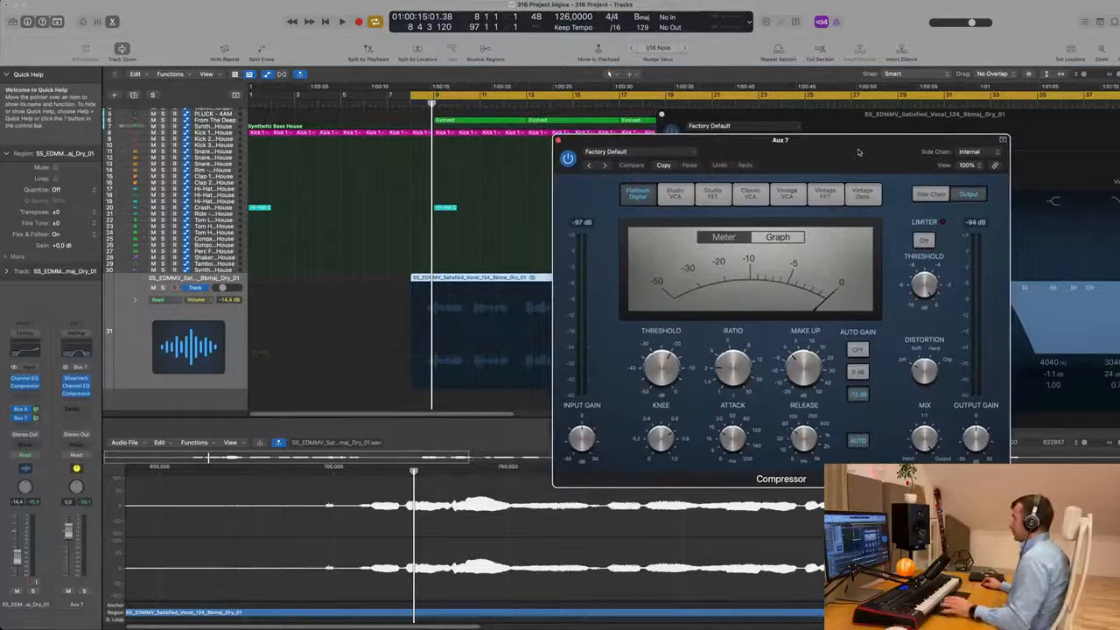
{"action": "left_click", "coordinate": [973, 153]}
{"action": "mouse_move", "coordinate": [973, 169]}
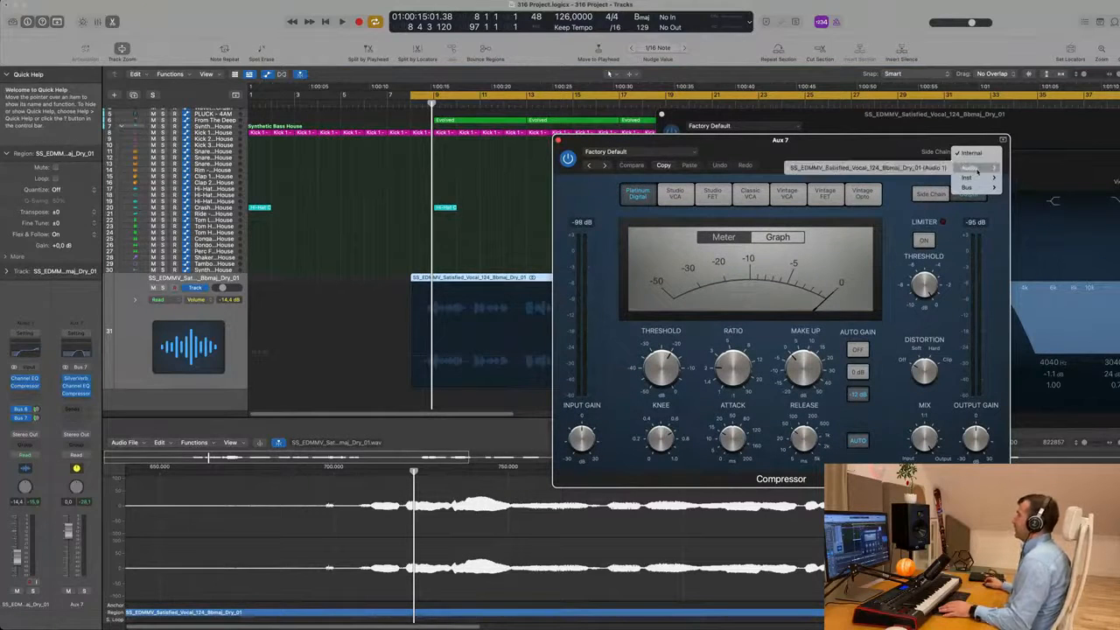
{"action": "left_click", "coordinate": [858, 149]}
{"action": "left_click_drag", "start_coordinate": [856, 148], "coordinate": [892, 149]}
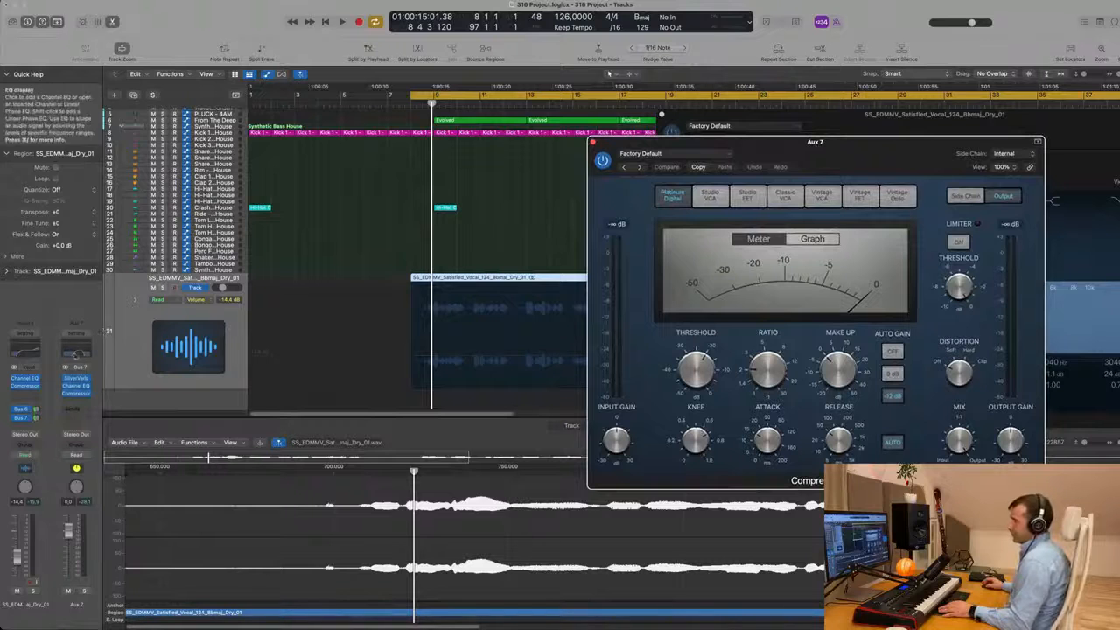
Set the side chain source of Aux 7's Compressor to the vocal track, Audio 1.
{"action": "left_click", "coordinate": [1011, 154]}
{"action": "mouse_move", "coordinate": [1010, 174]}
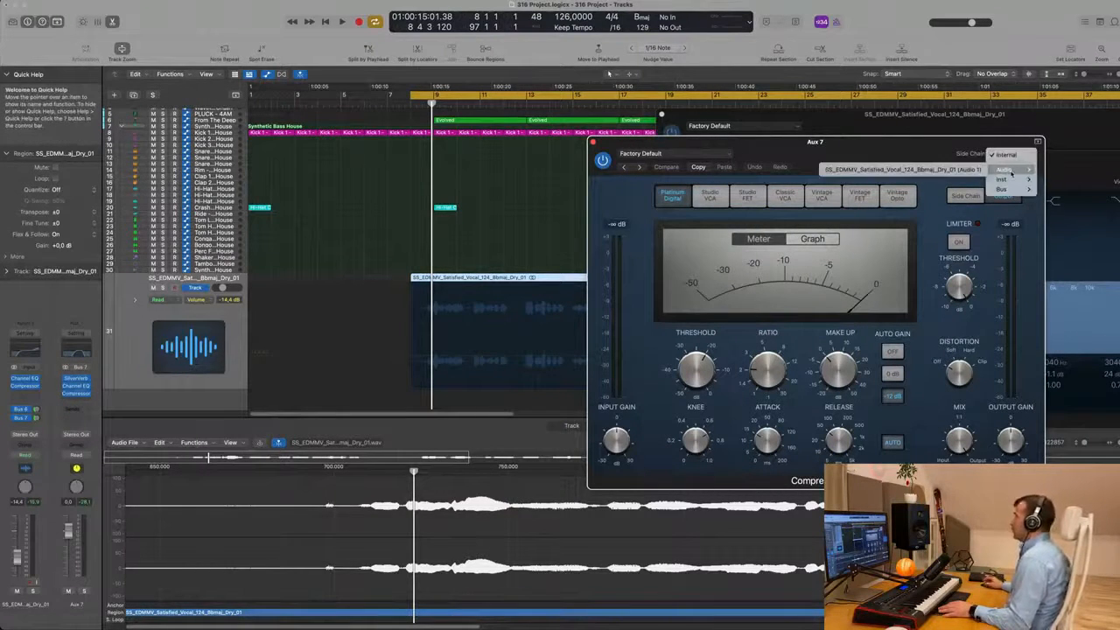
{"action": "left_click", "coordinate": [940, 171]}
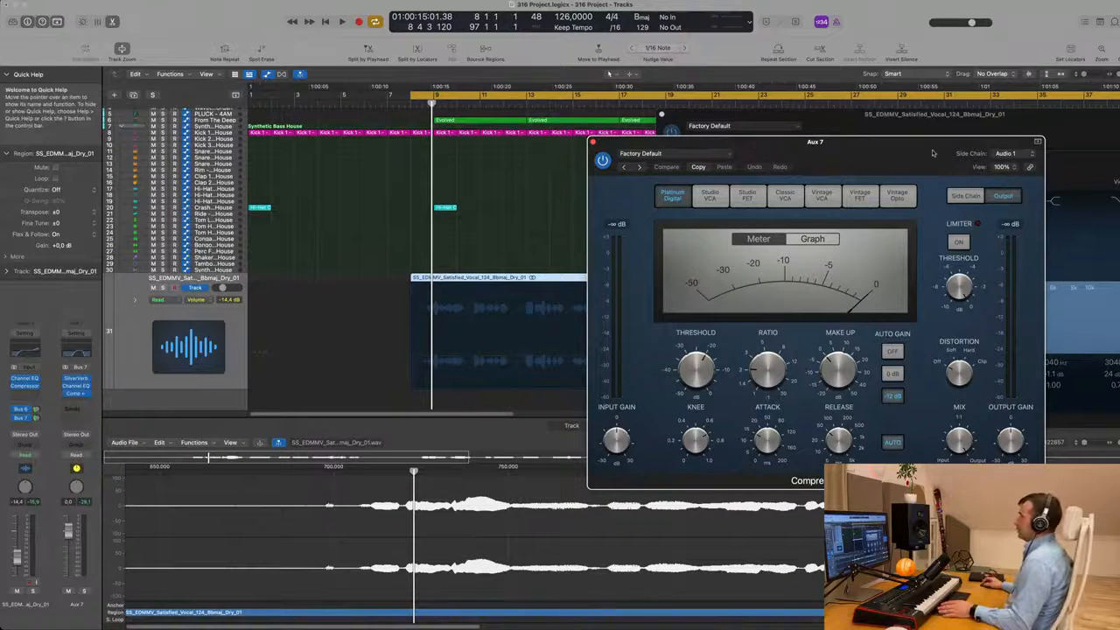
{"action": "left_click_drag", "start_coordinate": [933, 154], "coordinate": [881, 161]}
During playback, lower the threshold of Aux 7's Compressor slightly and raise its release to about 1800 ms.
{"action": "key", "text": "space"}
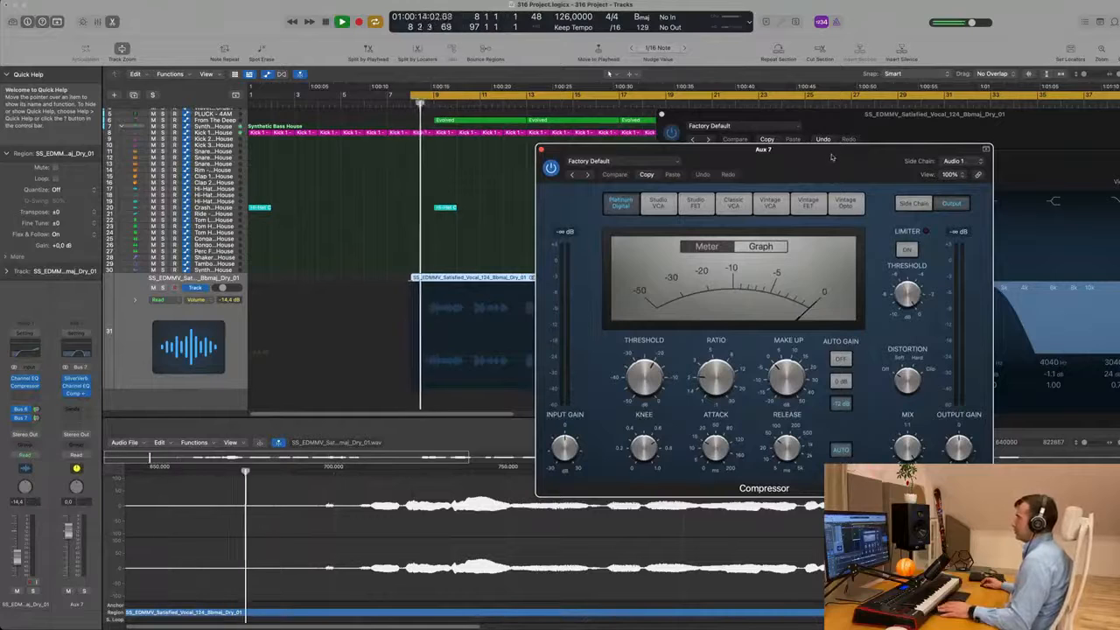
{"action": "mouse_move", "coordinate": [654, 376]}
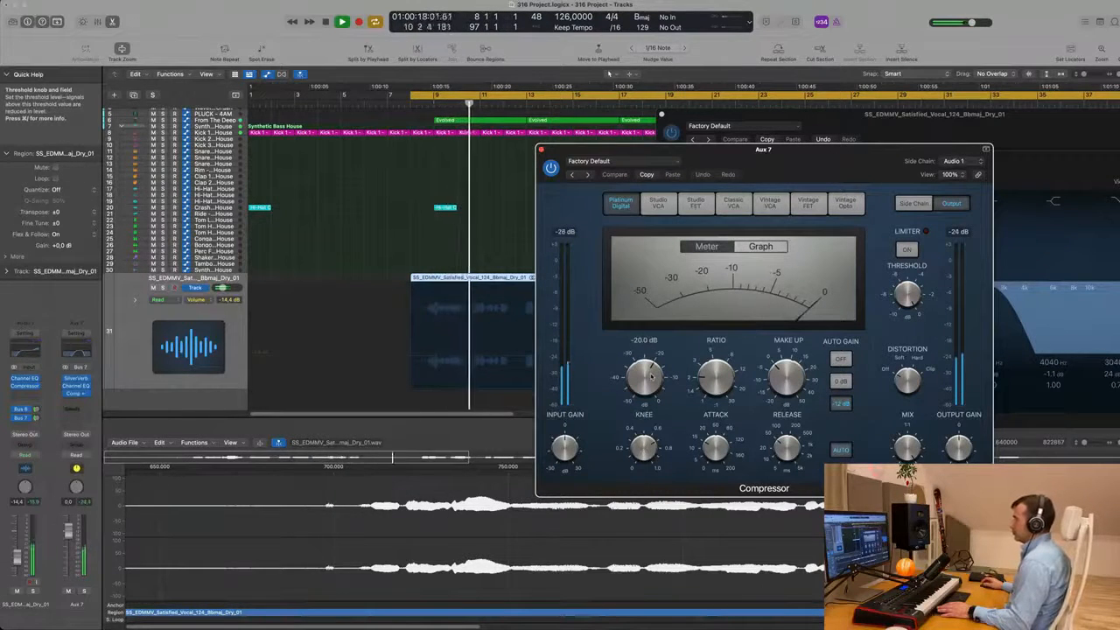
{"action": "left_click_drag", "start_coordinate": [651, 376], "coordinate": [652, 380]}
{"action": "mouse_move", "coordinate": [787, 451]}
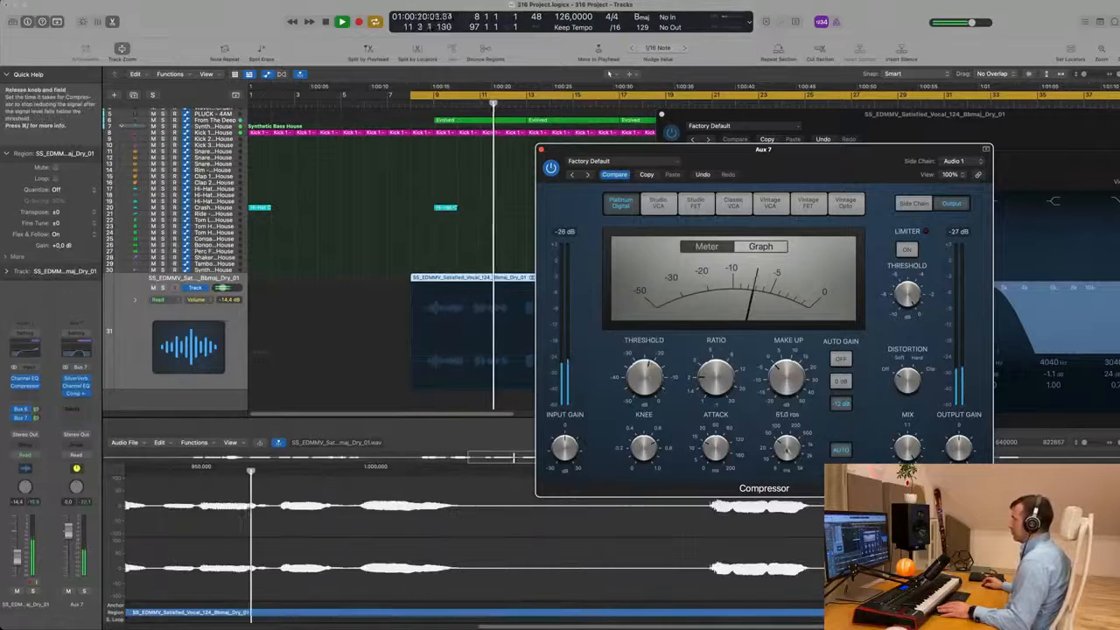
{"action": "left_click_drag", "start_coordinate": [788, 452], "coordinate": [793, 447]}
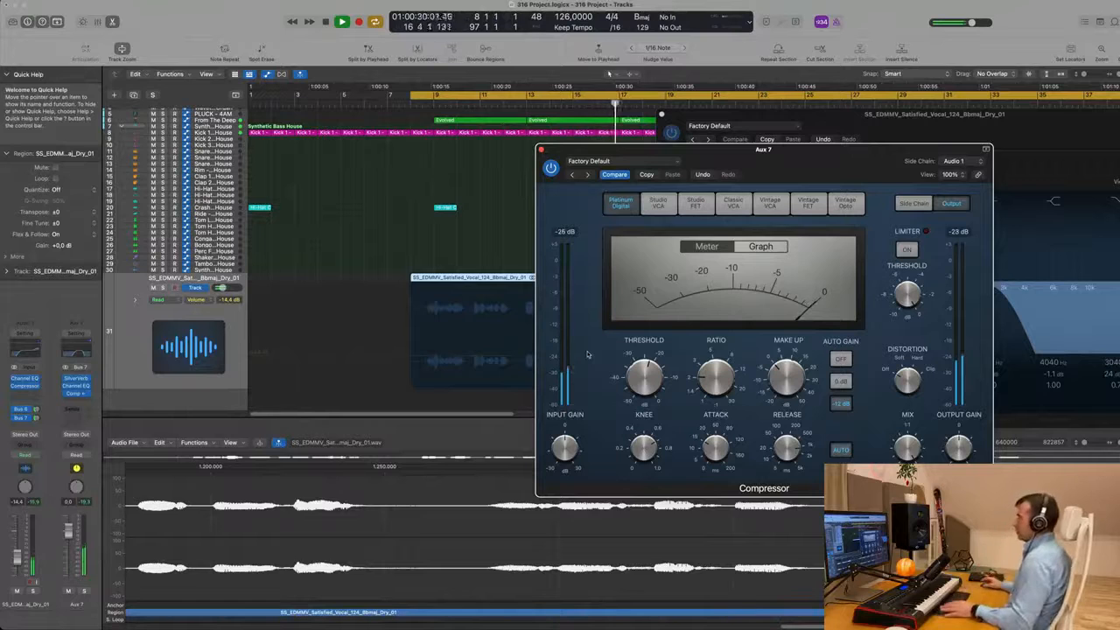
{"action": "key", "text": "space"}
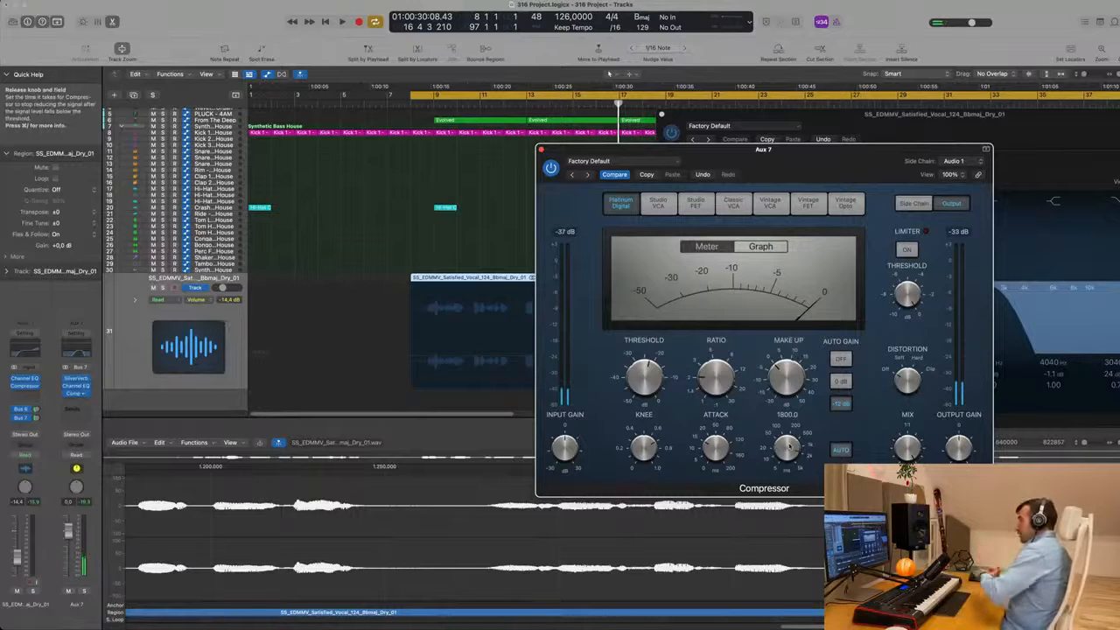
Listen to the vocal loop with the sidechained reverb and watch the Compressor's gain reduction meter.
{"action": "key", "text": "space"}
{"action": "left_click_drag", "start_coordinate": [846, 163], "coordinate": [887, 160]}
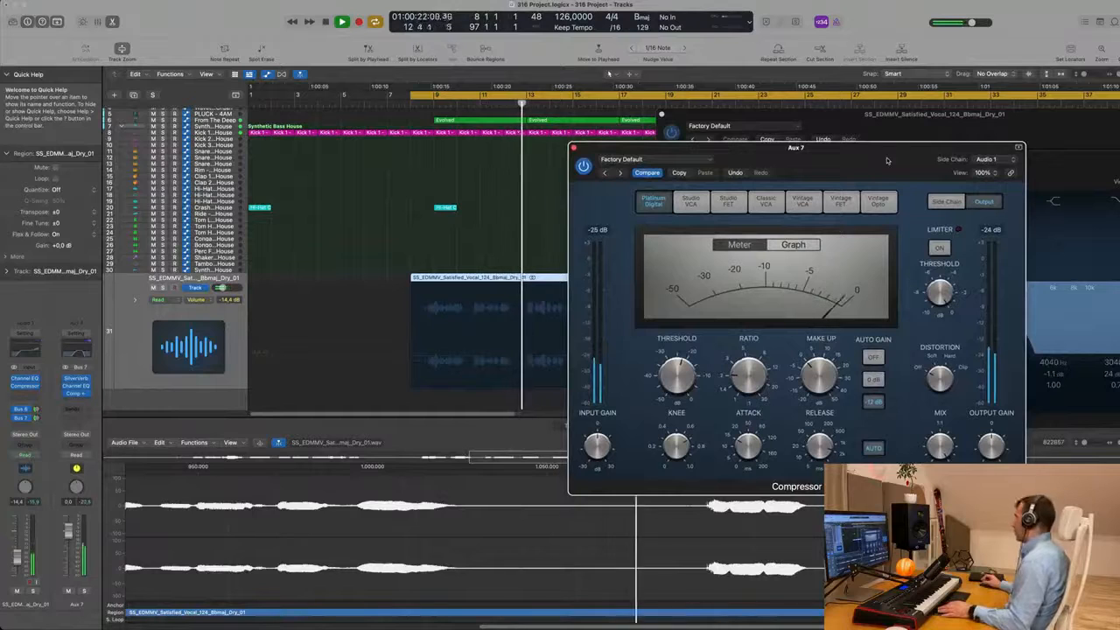
{"action": "left_click_drag", "start_coordinate": [887, 160], "coordinate": [856, 166]}
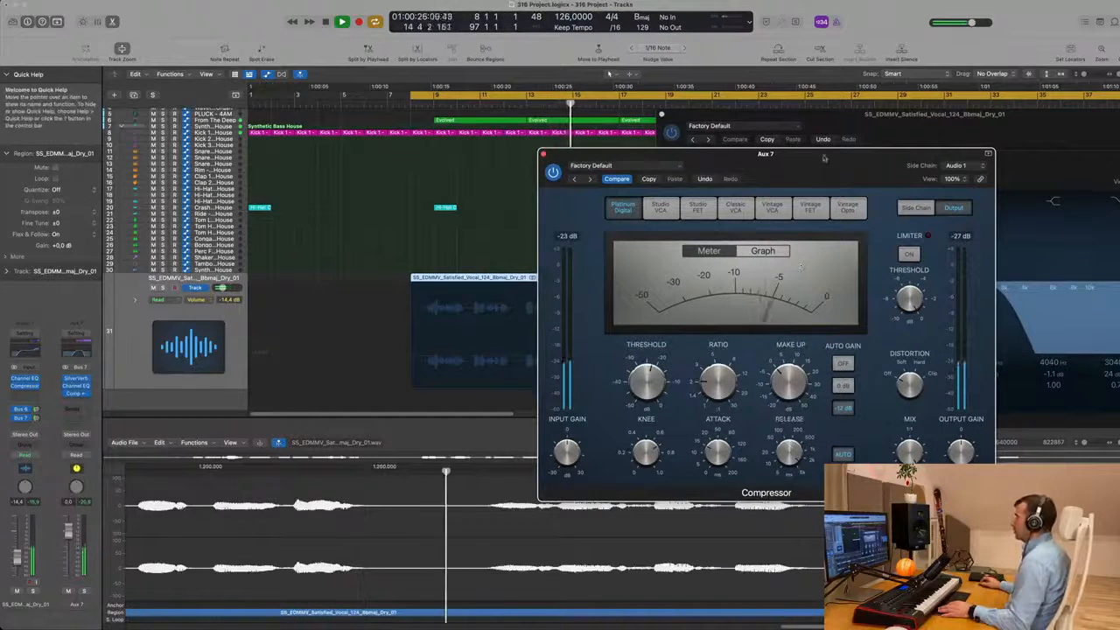
{"action": "left_click_drag", "start_coordinate": [827, 158], "coordinate": [971, 171]}
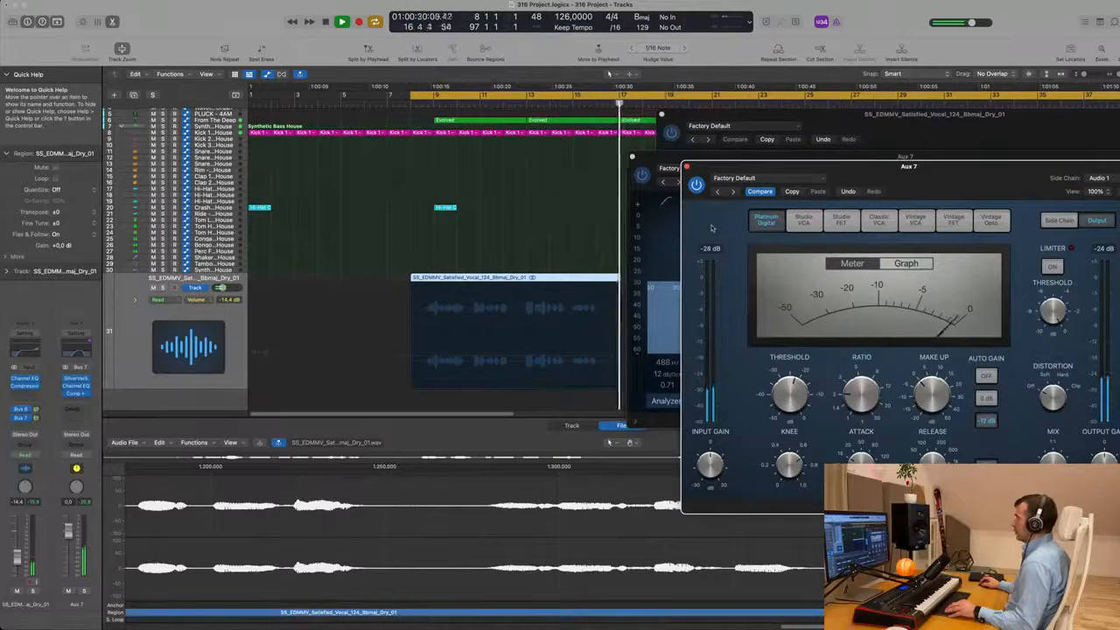
{"action": "left_click_drag", "start_coordinate": [963, 173], "coordinate": [763, 170]}
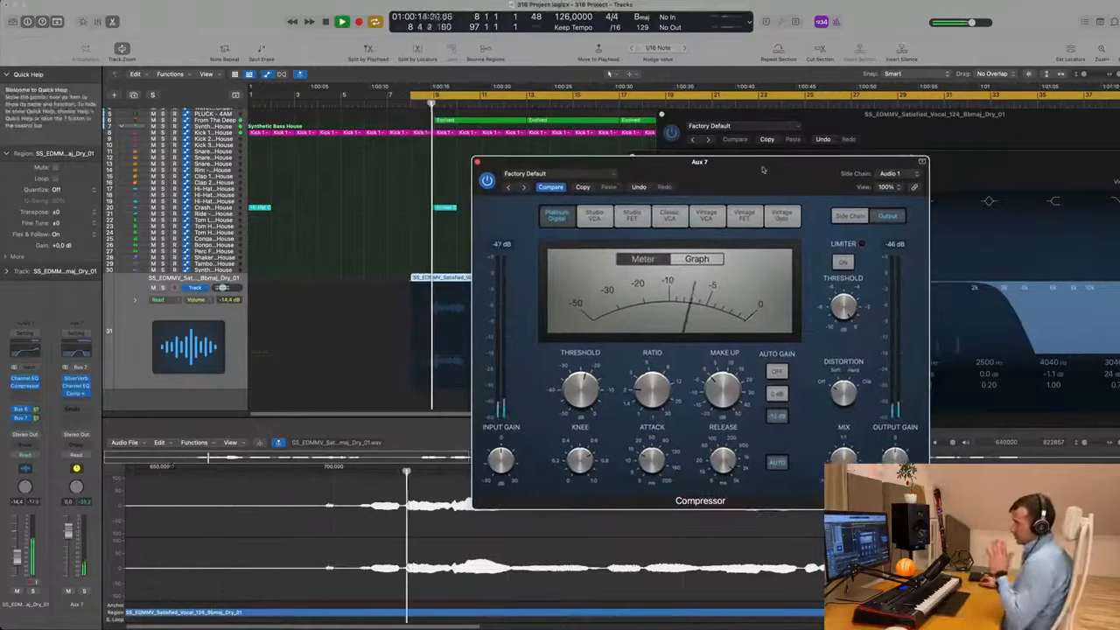
{"action": "left_click_drag", "start_coordinate": [764, 170], "coordinate": [779, 167]}
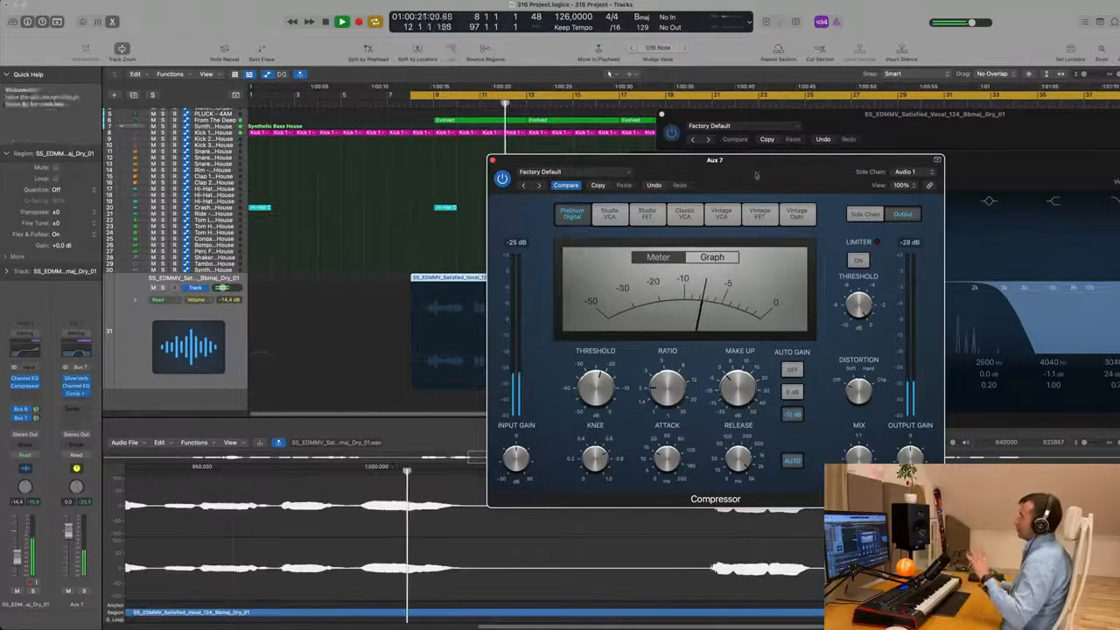
{"action": "left_click_drag", "start_coordinate": [803, 182], "coordinate": [895, 178]}
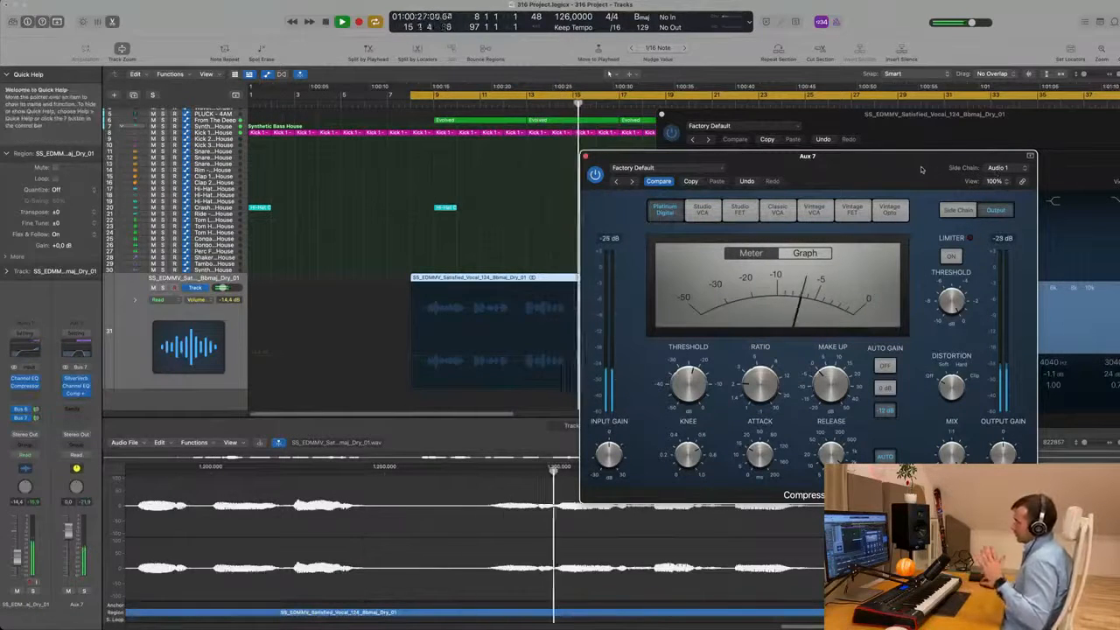
{"action": "left_click_drag", "start_coordinate": [922, 169], "coordinate": [1094, 172]}
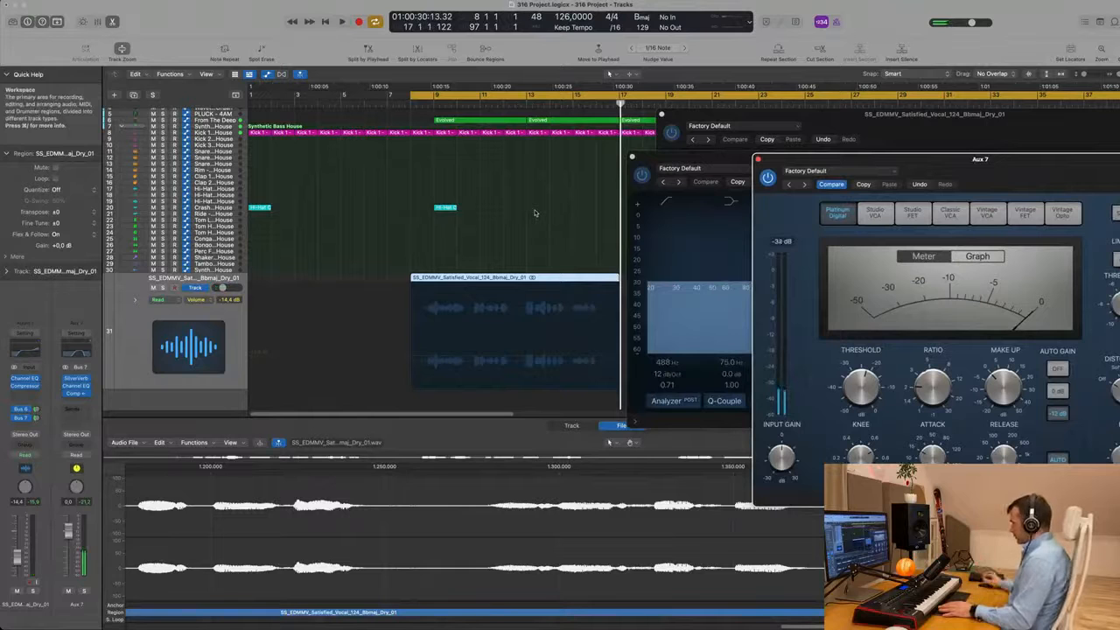
Raise the ratio of Aux 7's Compressor, fine-tune its threshold and set the release to about 3500 ms during playback.
{"action": "key", "text": "space"}
{"action": "left_click_drag", "start_coordinate": [1055, 174], "coordinate": [826, 210]}
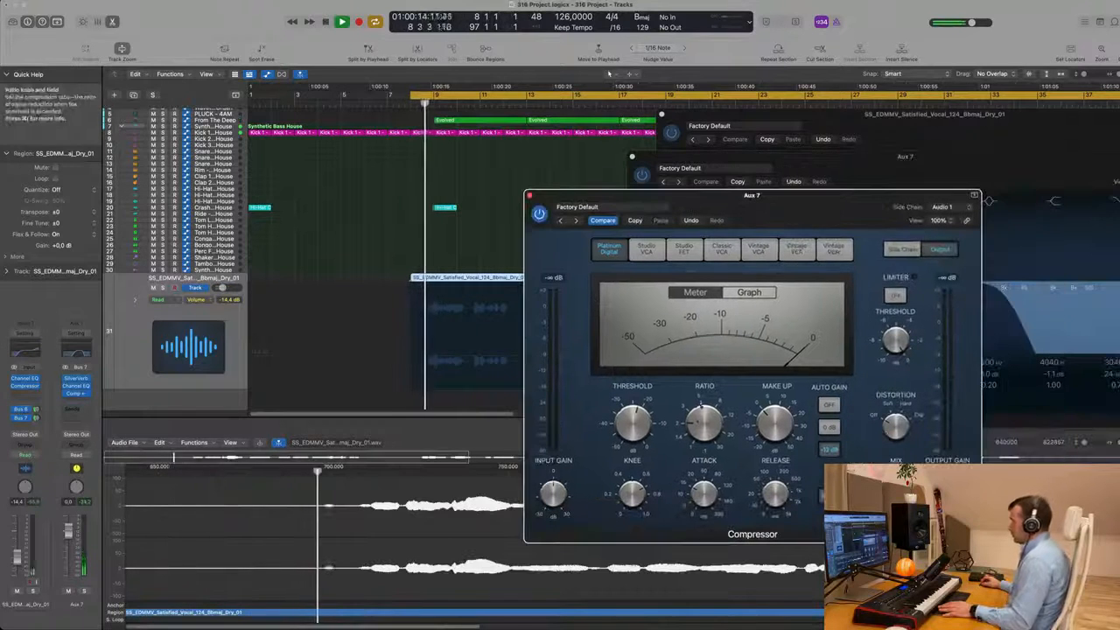
{"action": "left_click_drag", "start_coordinate": [707, 424], "coordinate": [708, 412]}
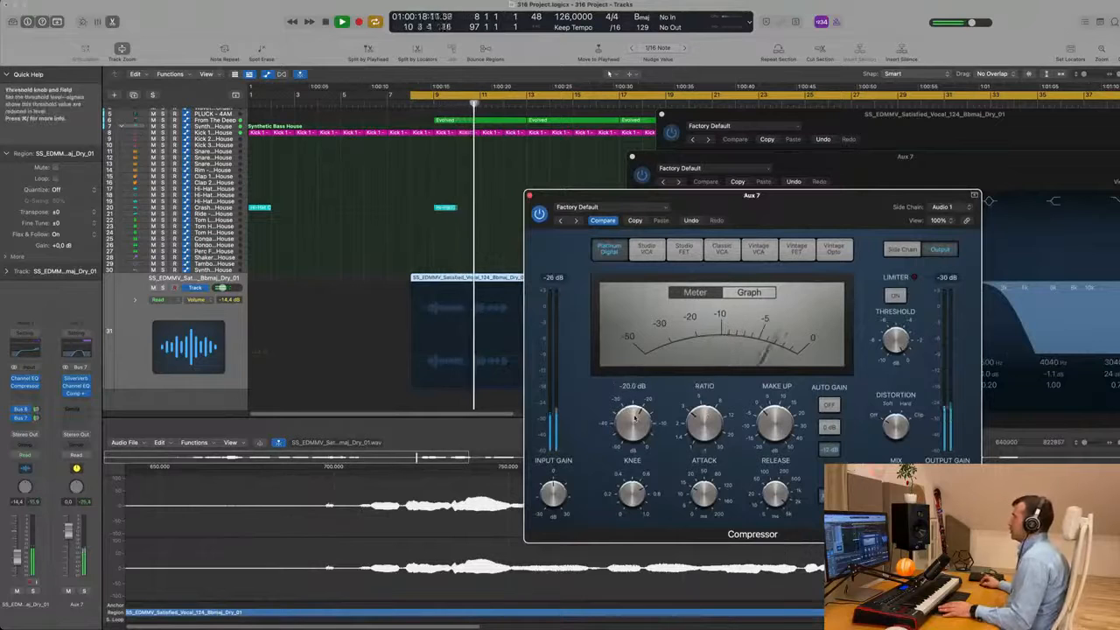
{"action": "left_click_drag", "start_coordinate": [636, 424], "coordinate": [636, 430]}
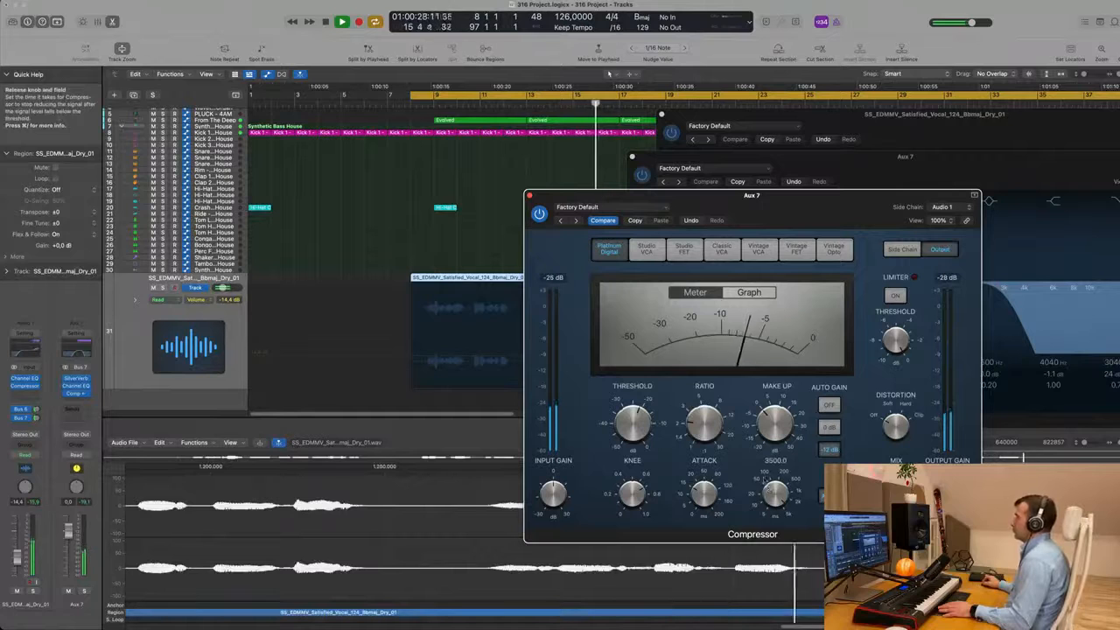
Close Aux 7's Compressor and Channel EQ windows and the vocal track's plug-in window.
{"action": "left_click_drag", "start_coordinate": [793, 213], "coordinate": [846, 249]}
{"action": "left_click", "coordinate": [583, 234]}
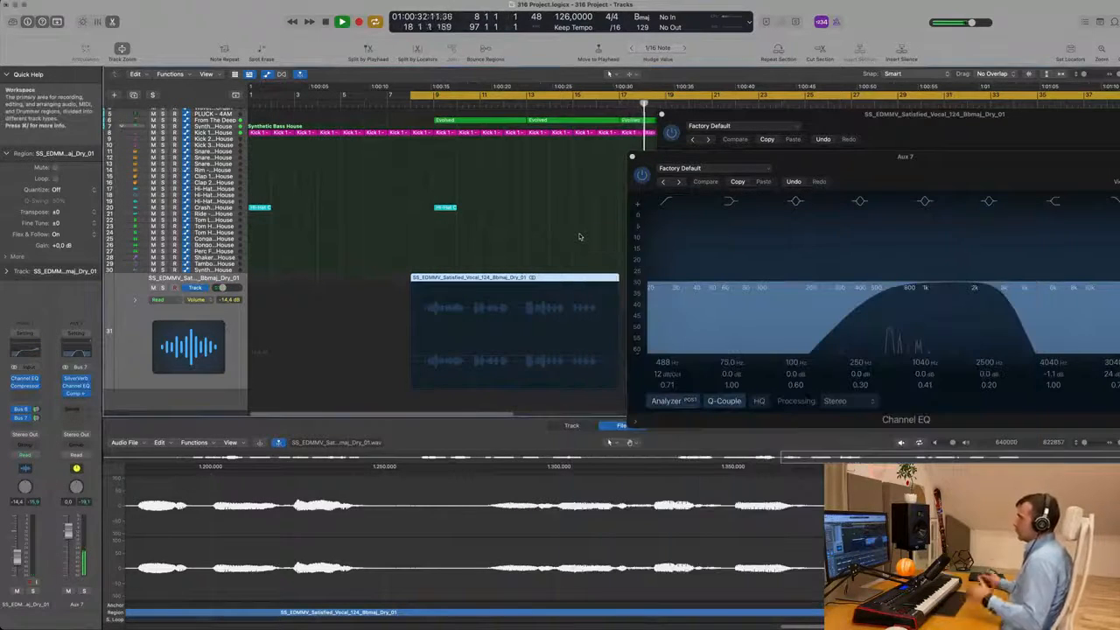
{"action": "left_click", "coordinate": [632, 158]}
{"action": "left_click", "coordinate": [663, 115]}
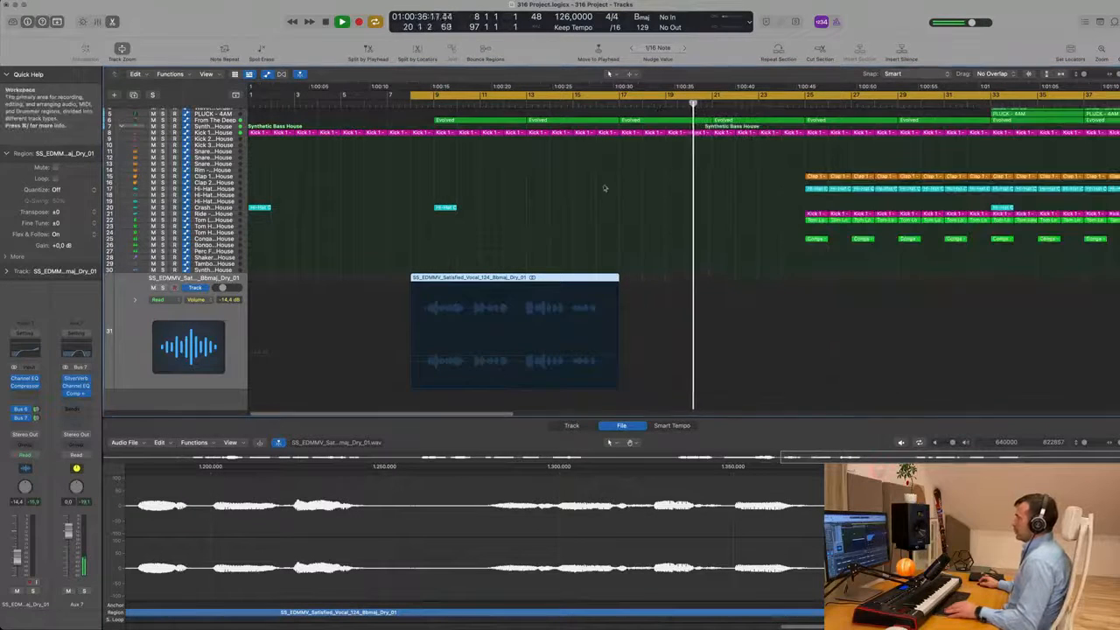
Restart playback with more of the arrangement in view and lower the vocal track's volume to about -16.8 dB.
{"action": "key", "text": "super+Left"}
{"action": "key", "text": "super+Left"}
{"action": "key", "text": "space"}
{"action": "key", "text": "shift+space"}
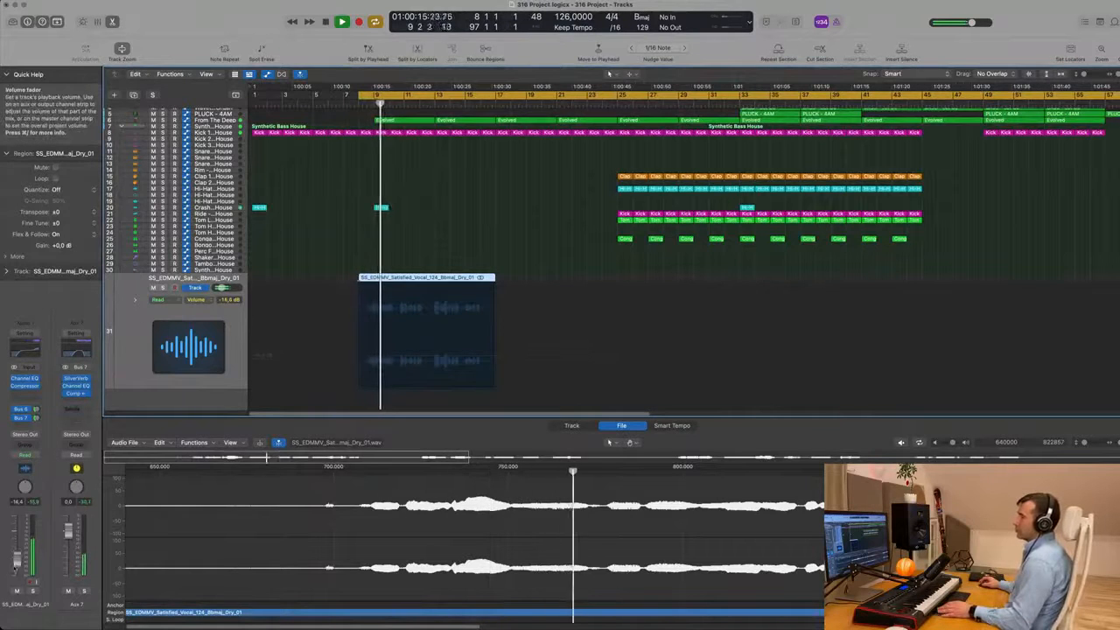
{"action": "left_click_drag", "start_coordinate": [17, 558], "coordinate": [18, 570]}
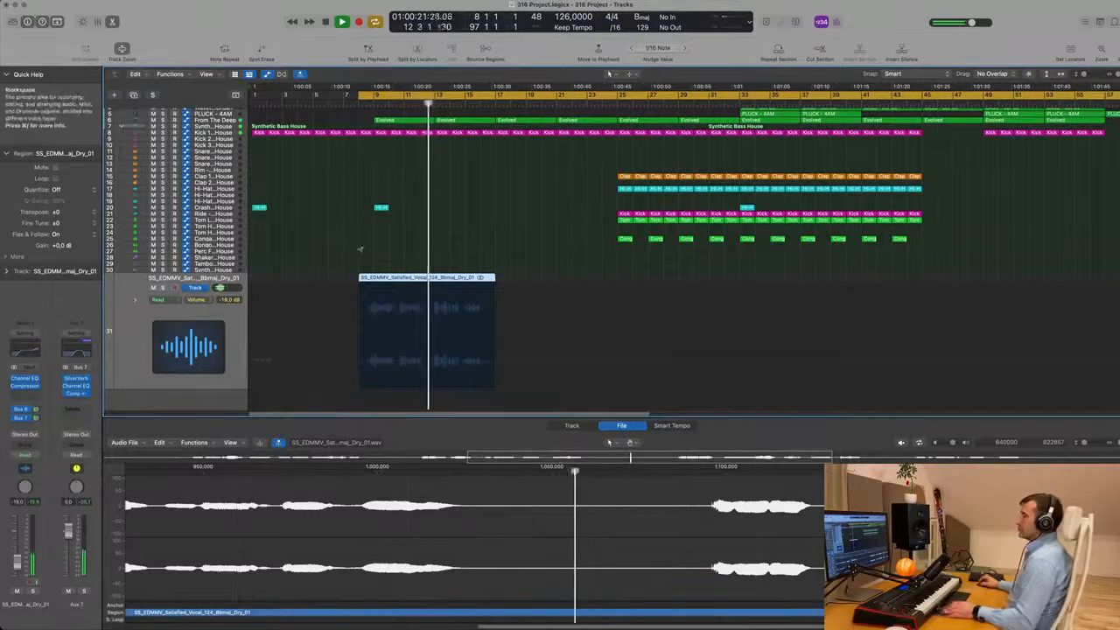
{"action": "left_click", "coordinate": [506, 241]}
{"action": "left_click", "coordinate": [127, 335]}
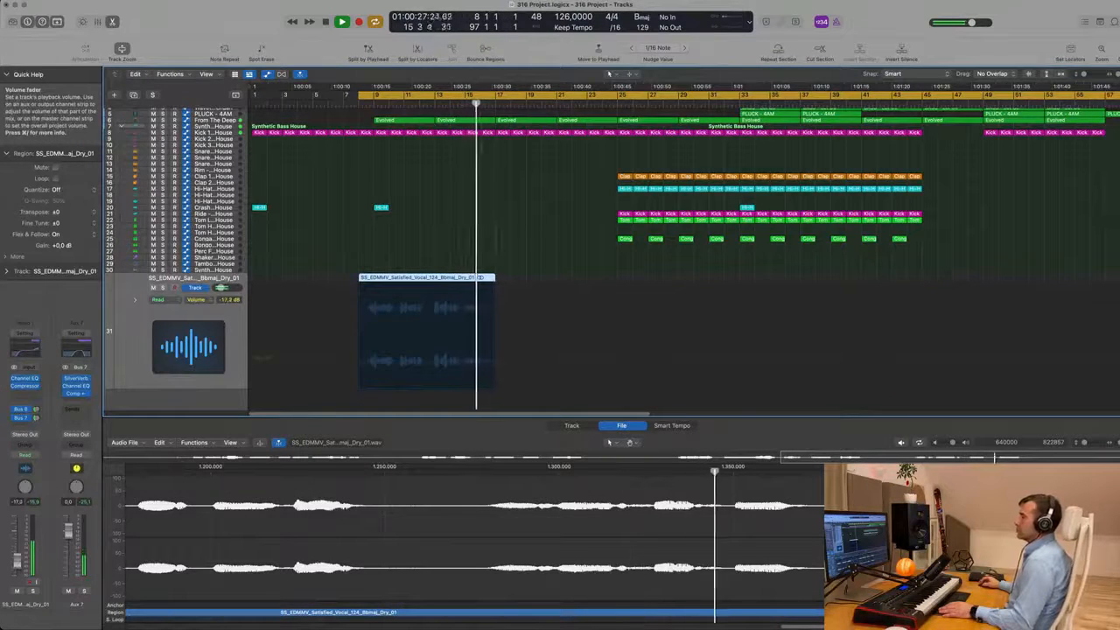
Add a third send from the vocal track to Bus 8.
{"action": "left_click", "coordinate": [23, 427]}
{"action": "mouse_move", "coordinate": [35, 440]}
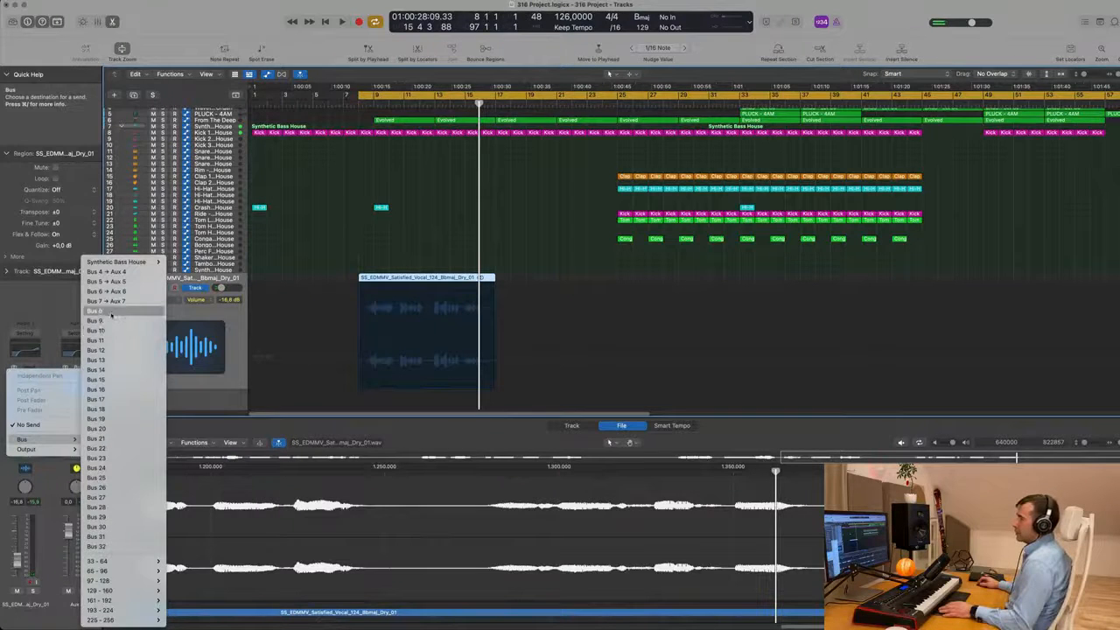
{"action": "left_click", "coordinate": [111, 312]}
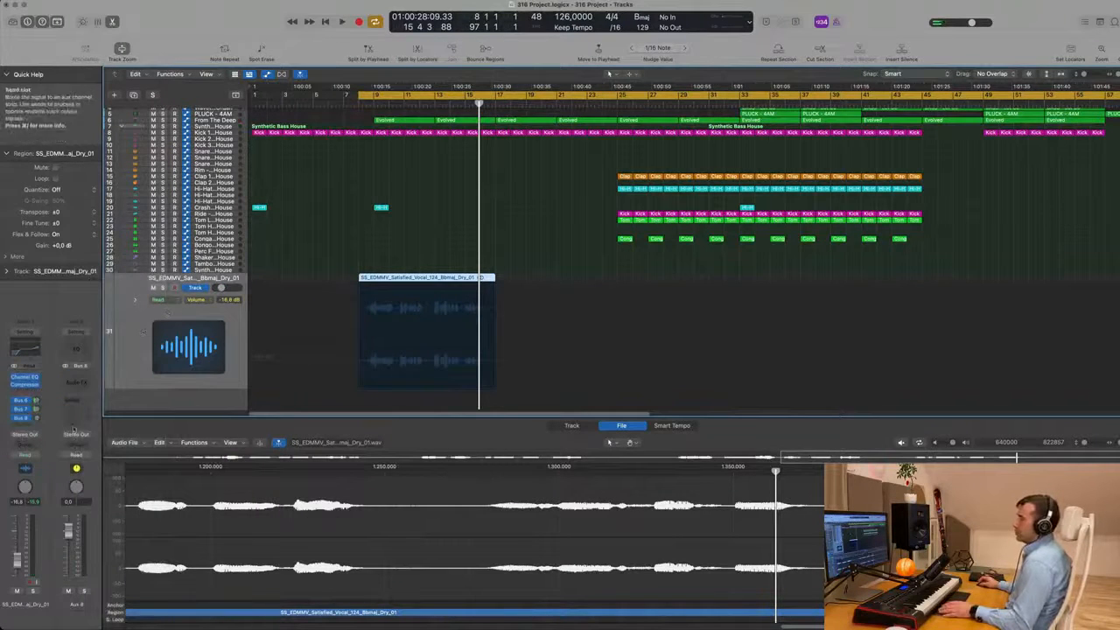
Insert a stereo Chorus on Aux 8 and move its window clear of the vocal region.
{"action": "left_click", "coordinate": [74, 382]}
{"action": "mouse_move", "coordinate": [77, 557]}
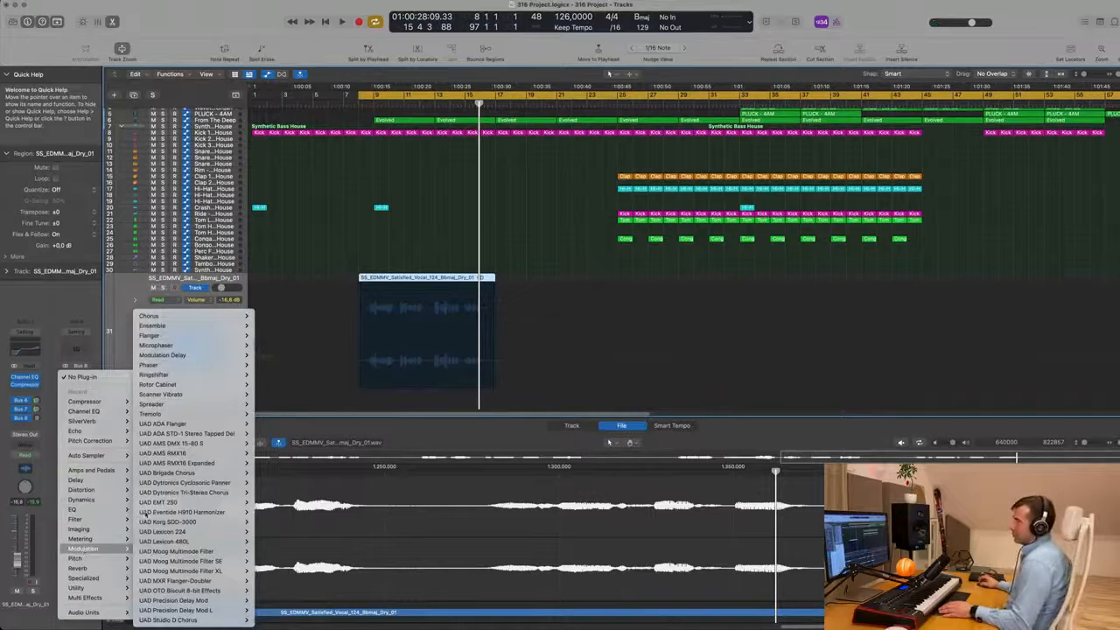
{"action": "mouse_move", "coordinate": [208, 328]}
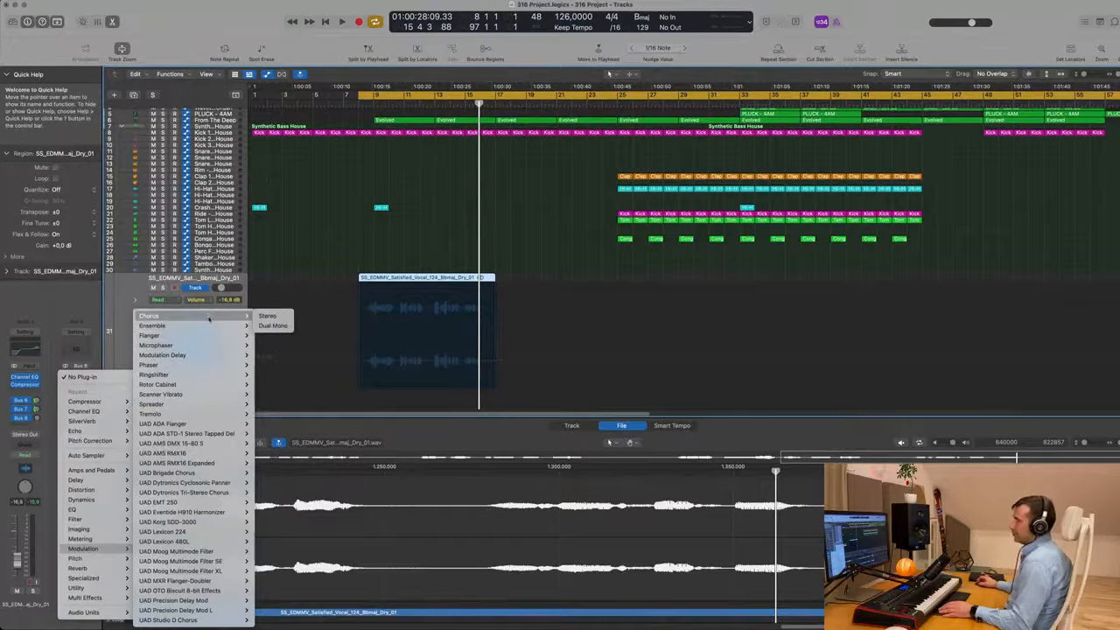
{"action": "mouse_move", "coordinate": [209, 324]}
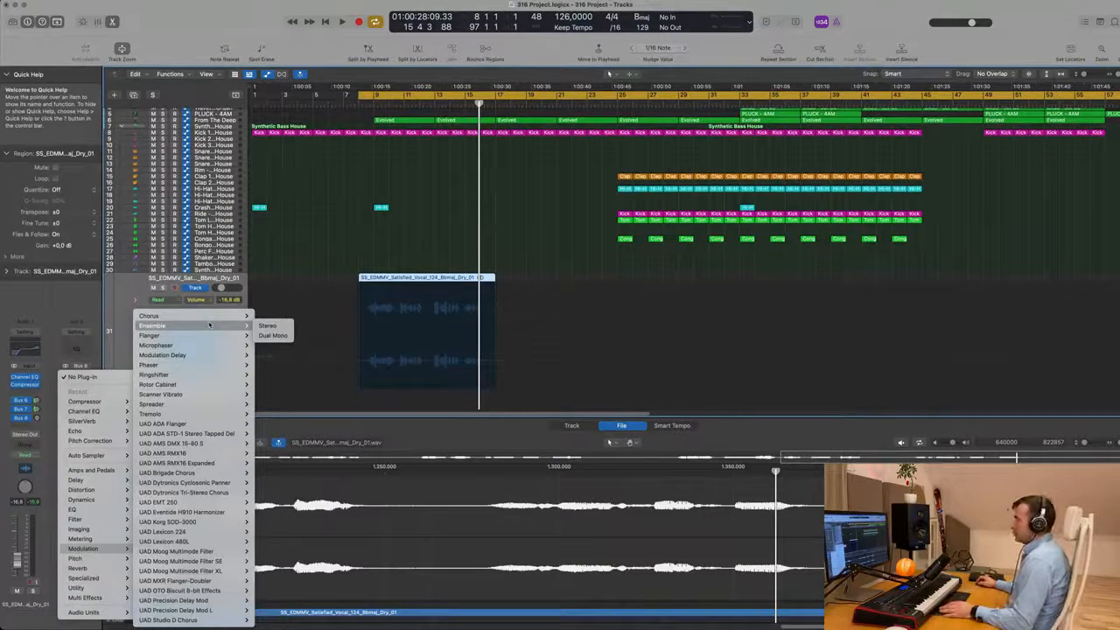
{"action": "left_click", "coordinate": [265, 316]}
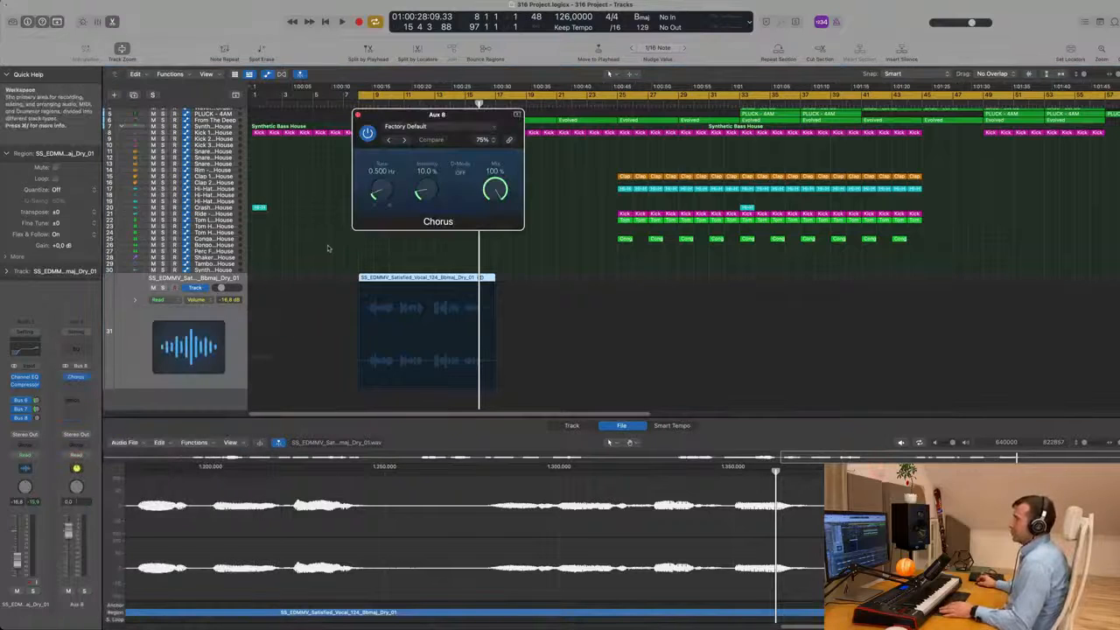
{"action": "left_click_drag", "start_coordinate": [488, 115], "coordinate": [632, 170]}
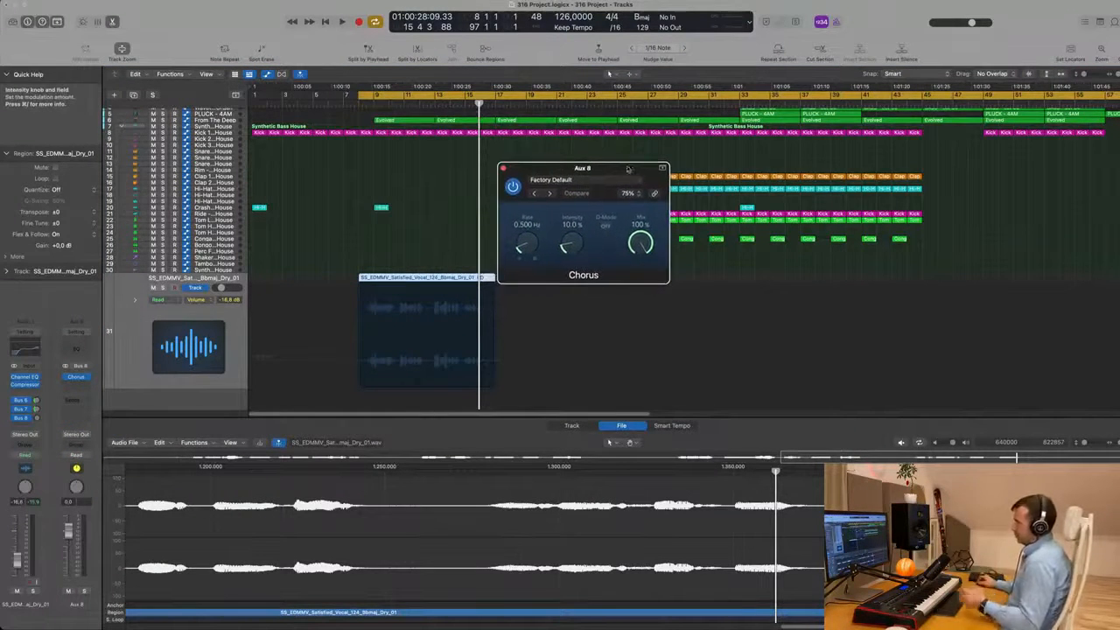
Raise the vocal track's Bus 8 send level to about -8.5 dB during playback and restart from the loop's beginning.
{"action": "key", "text": "space"}
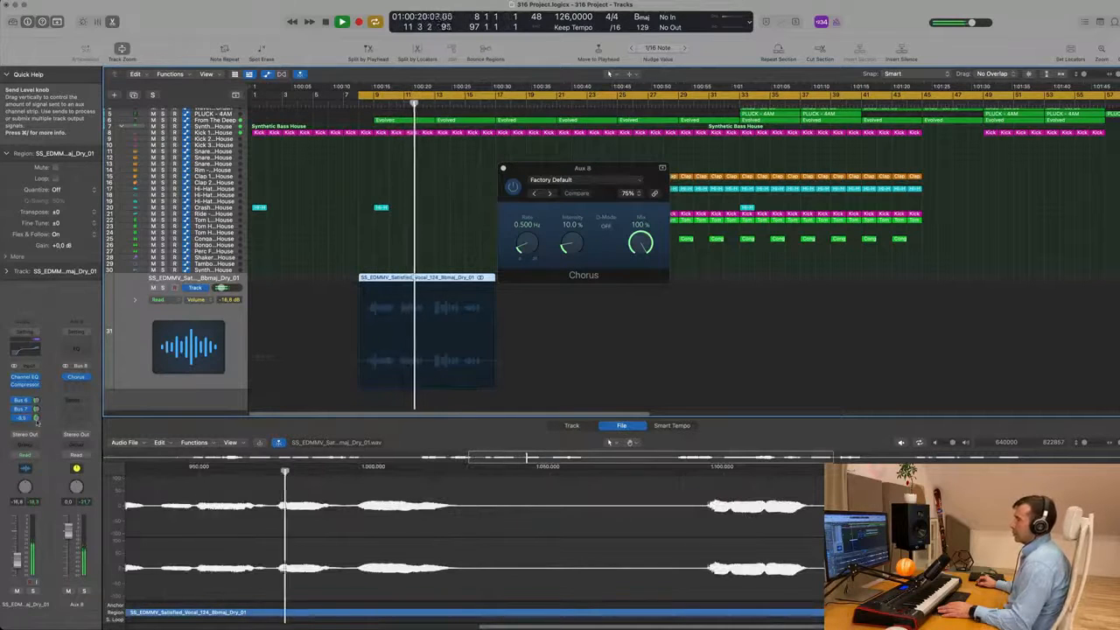
{"action": "key", "text": "space"}
{"action": "key", "text": "space"}
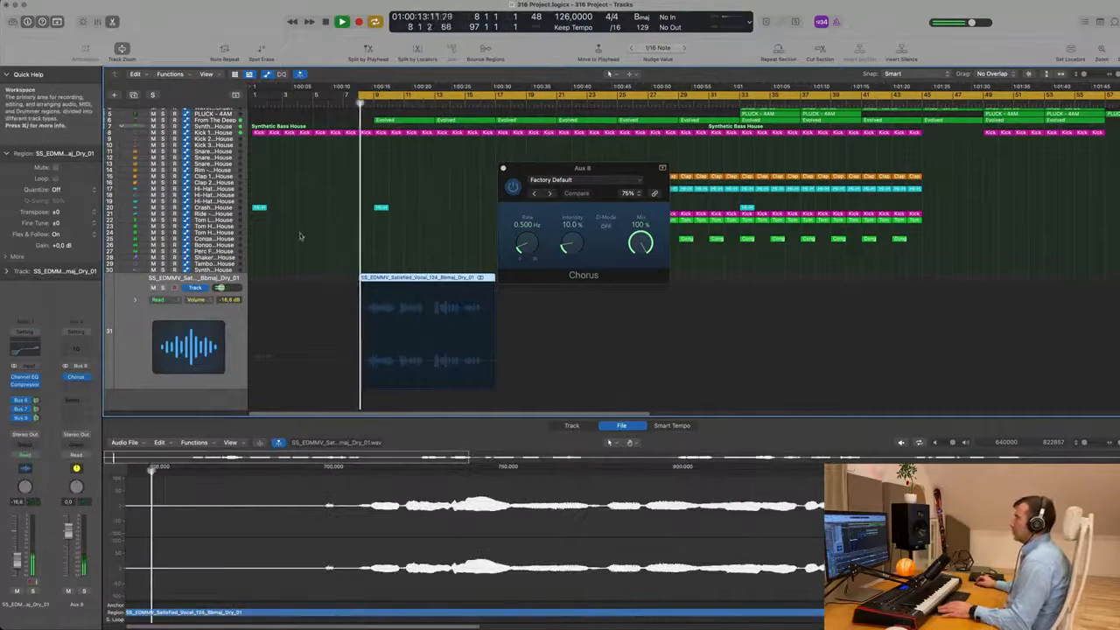
Try Aux 8's Chorus with D-Mode on, a rate of about 1.333 Hz and an intensity of about 54% during playback.
{"action": "left_click_drag", "start_coordinate": [570, 169], "coordinate": [391, 183]}
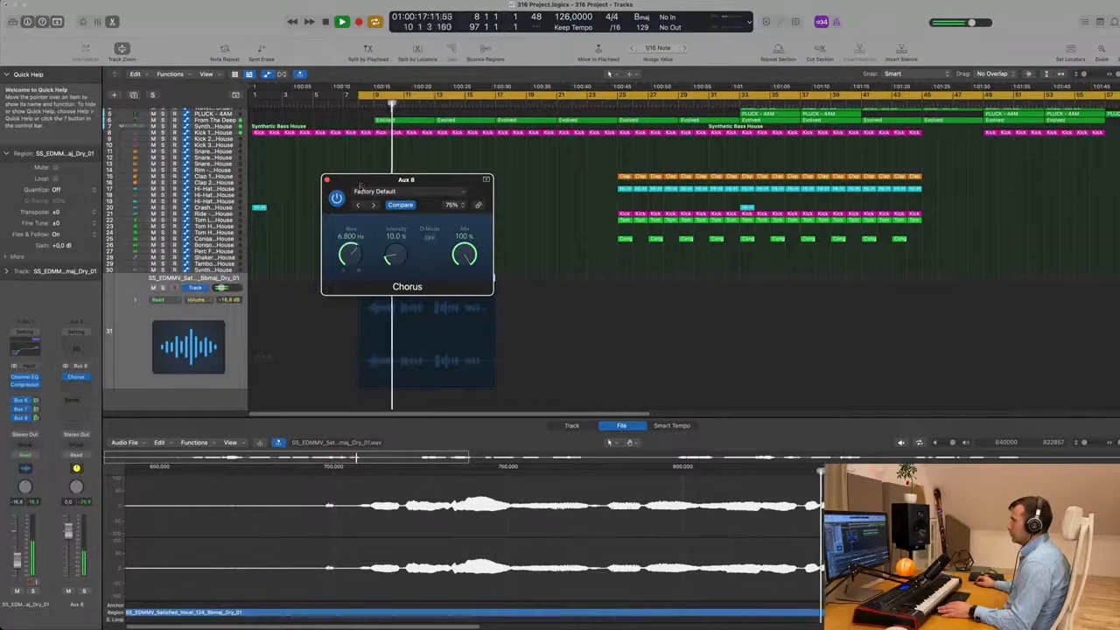
{"action": "mouse_move", "coordinate": [349, 263]}
{"action": "left_mouse_down"}
{"action": "mouse_move", "coordinate": [347, 252]}
{"action": "mouse_move", "coordinate": [396, 255]}
{"action": "mouse_move", "coordinate": [351, 266]}
{"action": "mouse_move", "coordinate": [356, 234]}
{"action": "mouse_move", "coordinate": [351, 245]}
{"action": "left_mouse_up"}
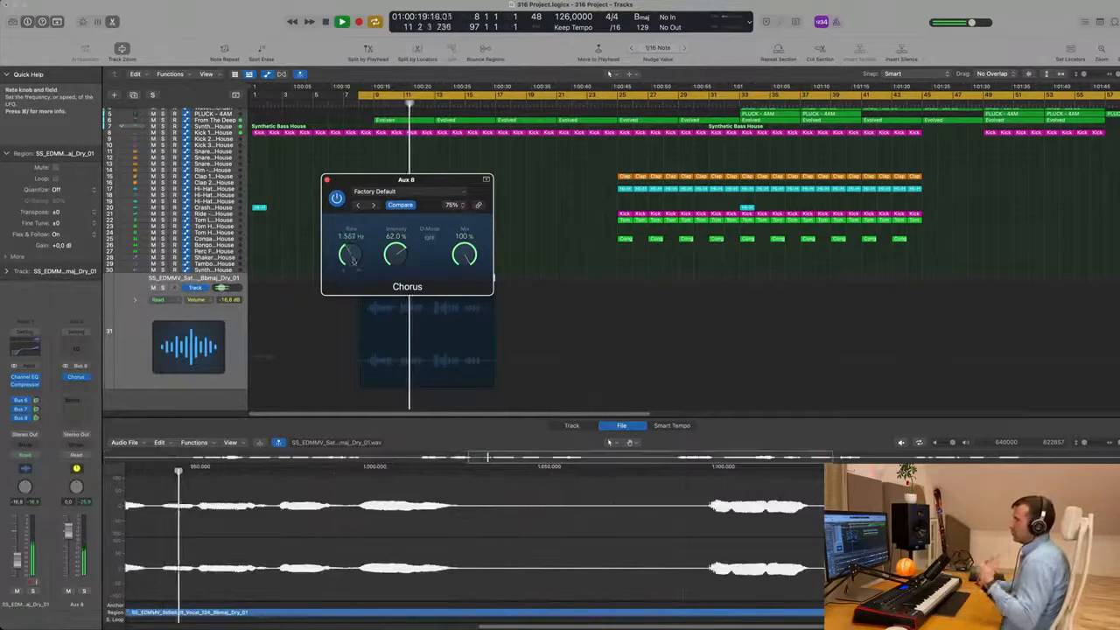
{"action": "left_click_drag", "start_coordinate": [352, 265], "coordinate": [352, 268]}
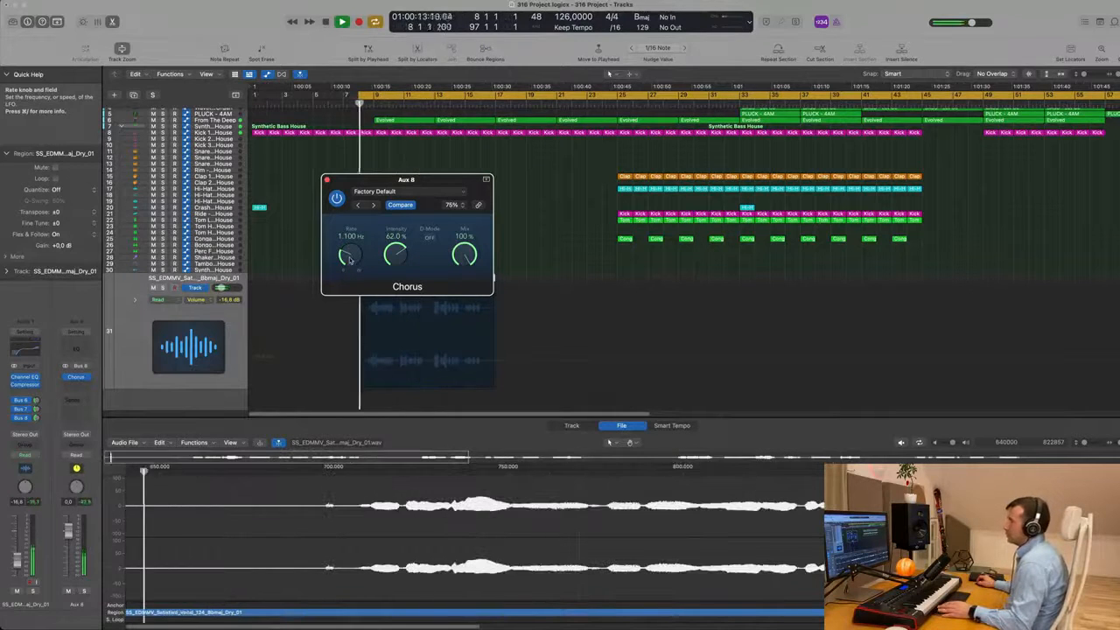
{"action": "left_click_drag", "start_coordinate": [395, 255], "coordinate": [395, 296]}
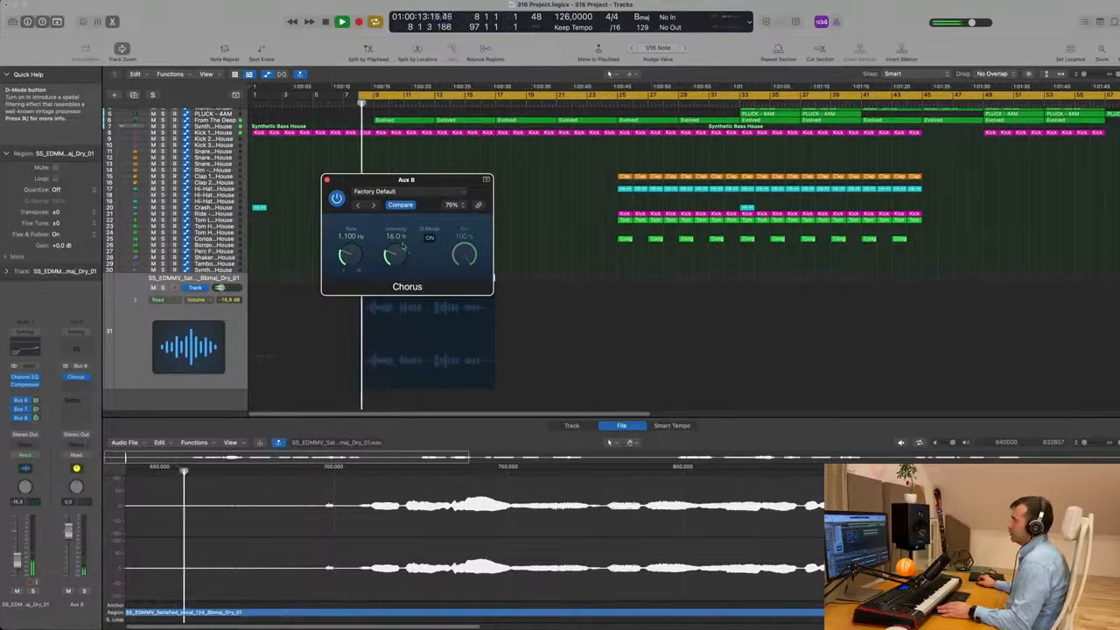
{"action": "left_click_drag", "start_coordinate": [430, 182], "coordinate": [447, 184]}
{"action": "left_click_drag", "start_coordinate": [412, 253], "coordinate": [425, 174]}
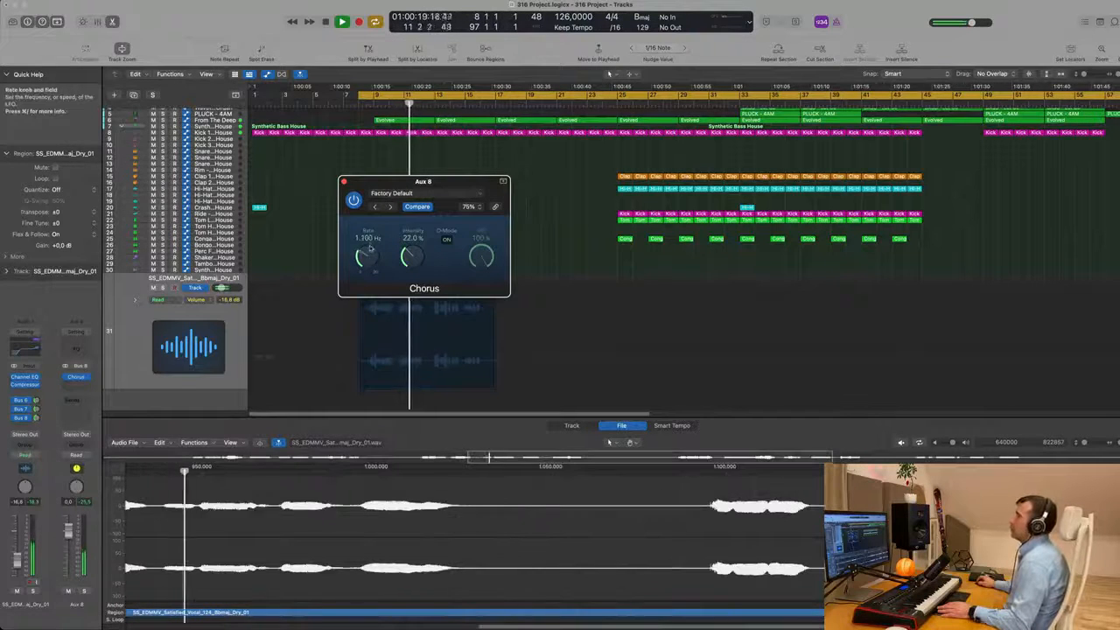
{"action": "left_click_drag", "start_coordinate": [371, 243], "coordinate": [405, 298]}
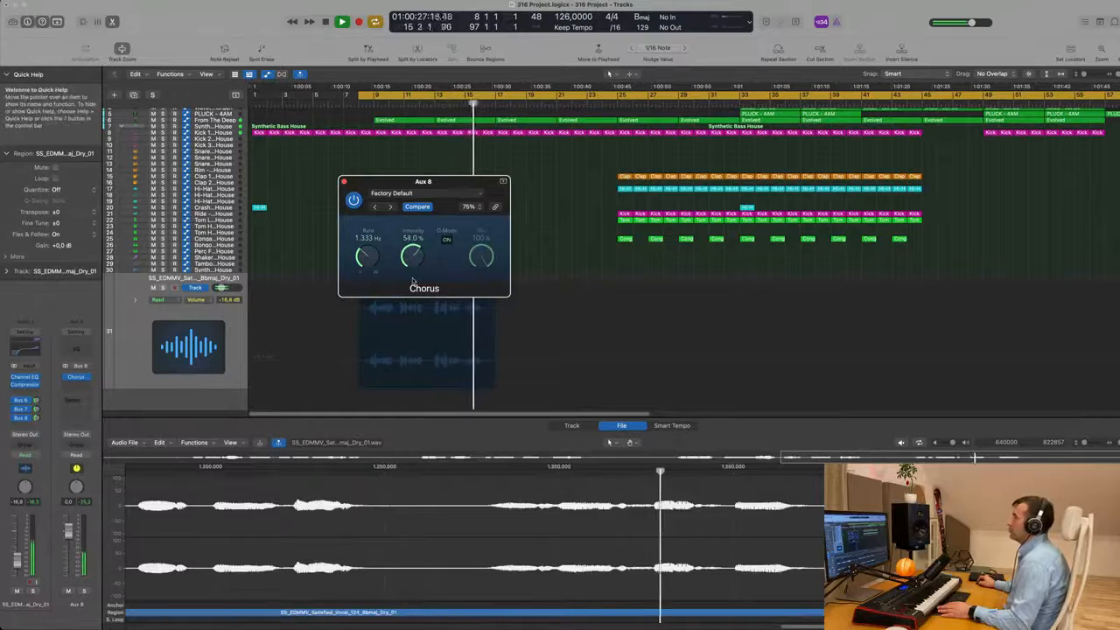
Load the Mega Wide Chorus preset in Aux 8's Chorus.
{"action": "left_click", "coordinate": [435, 193]}
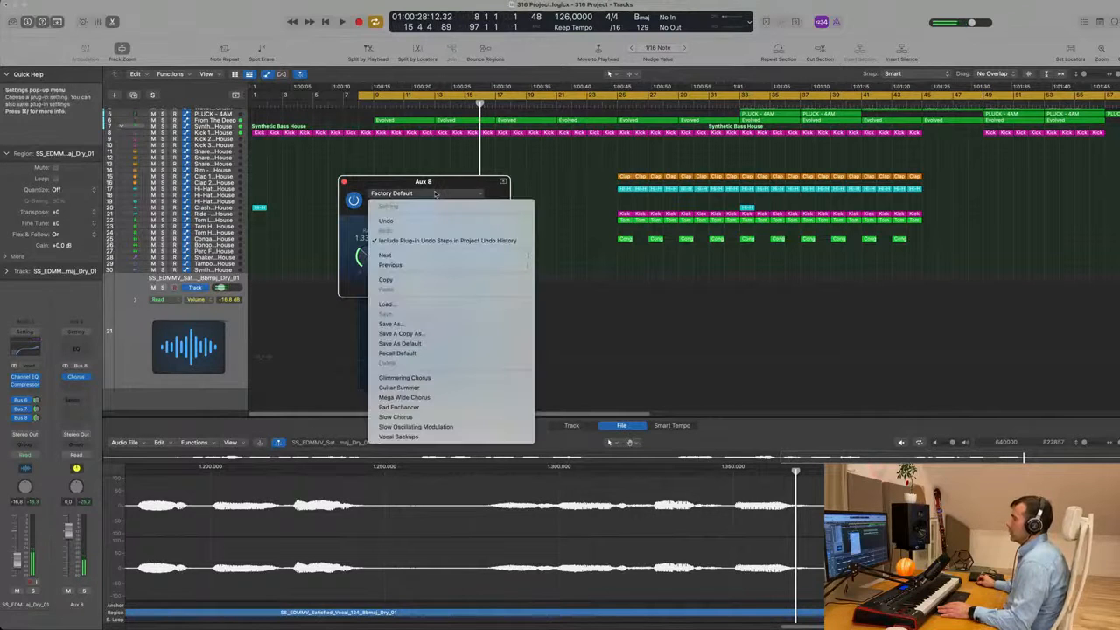
{"action": "left_click", "coordinate": [426, 399]}
{"action": "left_click_drag", "start_coordinate": [440, 185], "coordinate": [485, 189]}
Compare the playing vocal with Aux 8's Chorus bypassed and enabled, leaving the effect switched on.
{"action": "key", "text": "space"}
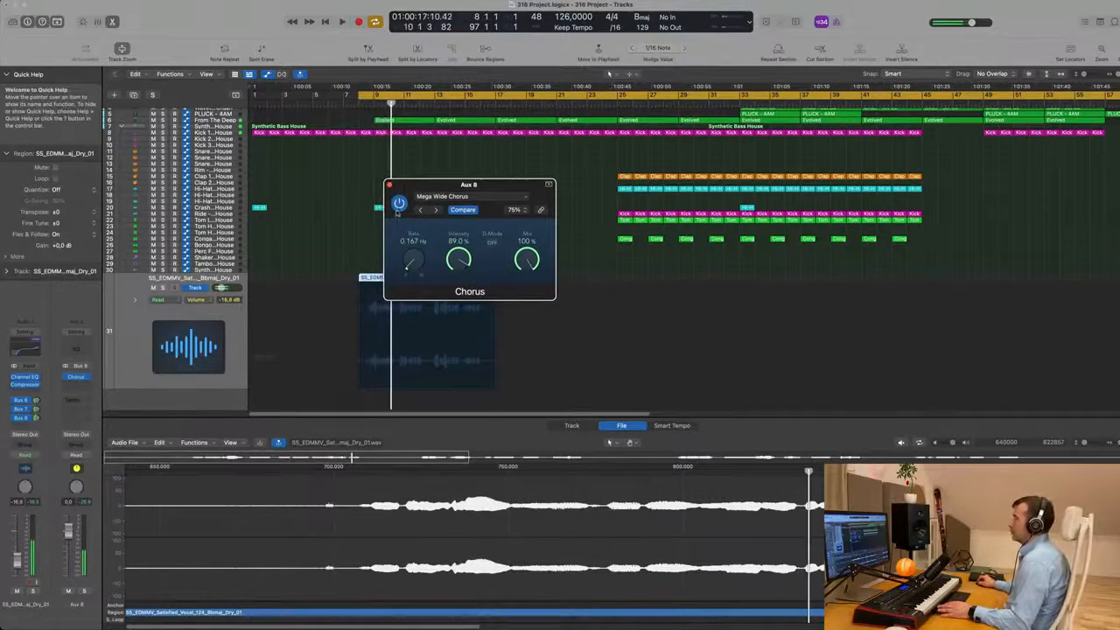
{"action": "key", "text": "space"}
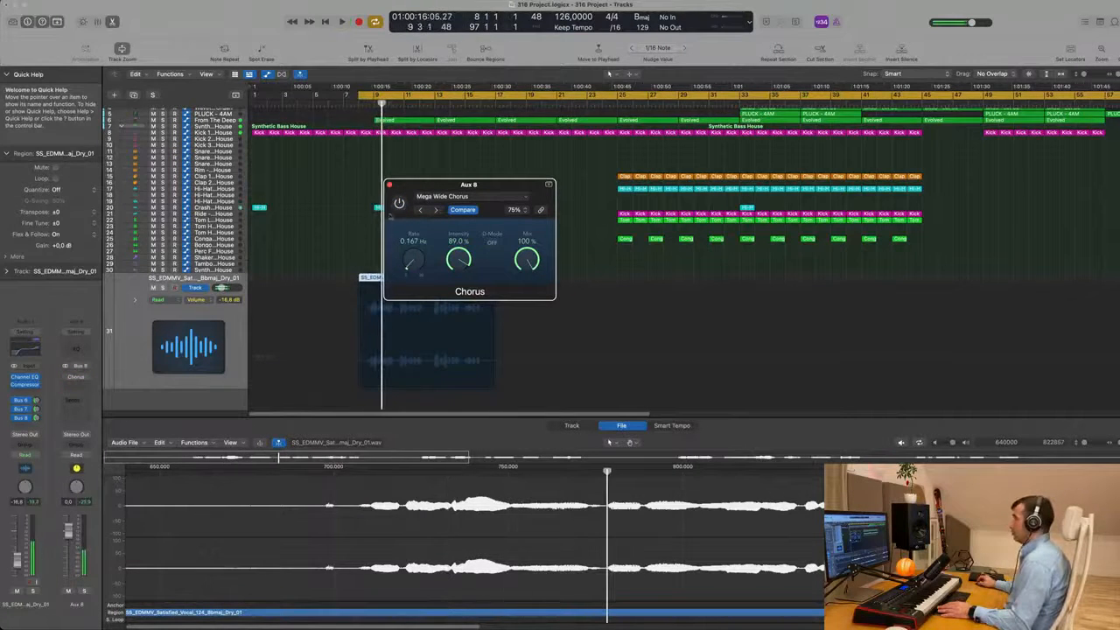
{"action": "left_click", "coordinate": [399, 203]}
{"action": "key", "text": "space"}
{"action": "left_click_drag", "start_coordinate": [468, 185], "coordinate": [441, 178]}
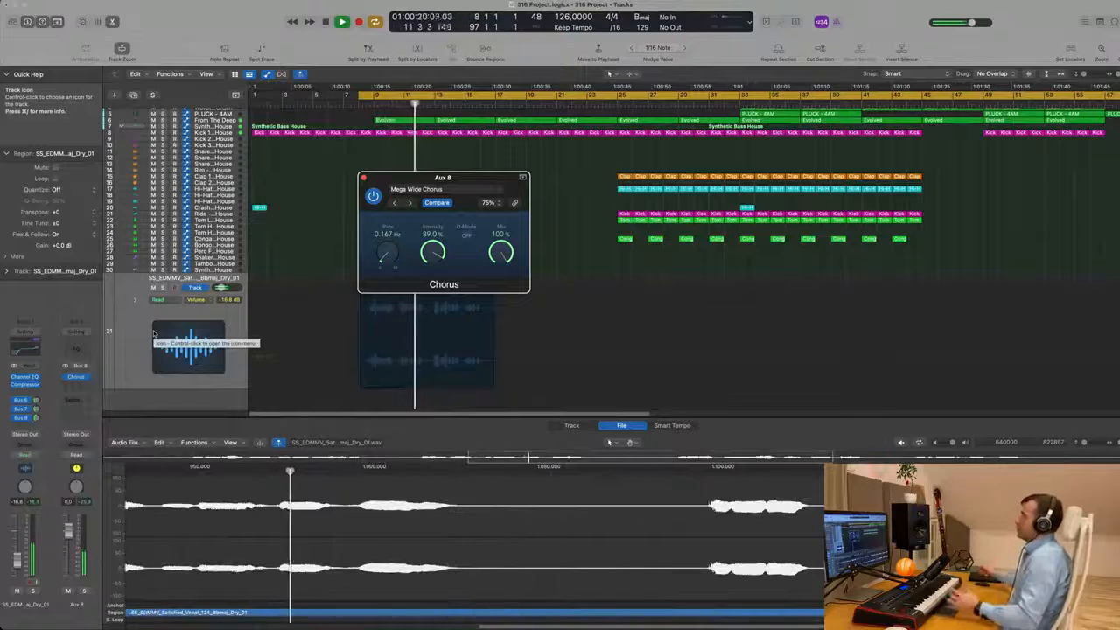
Raise the vocal track's volume to about -16.2 dB and close Aux 8's Chorus window.
{"action": "left_click_drag", "start_coordinate": [477, 179], "coordinate": [658, 147]}
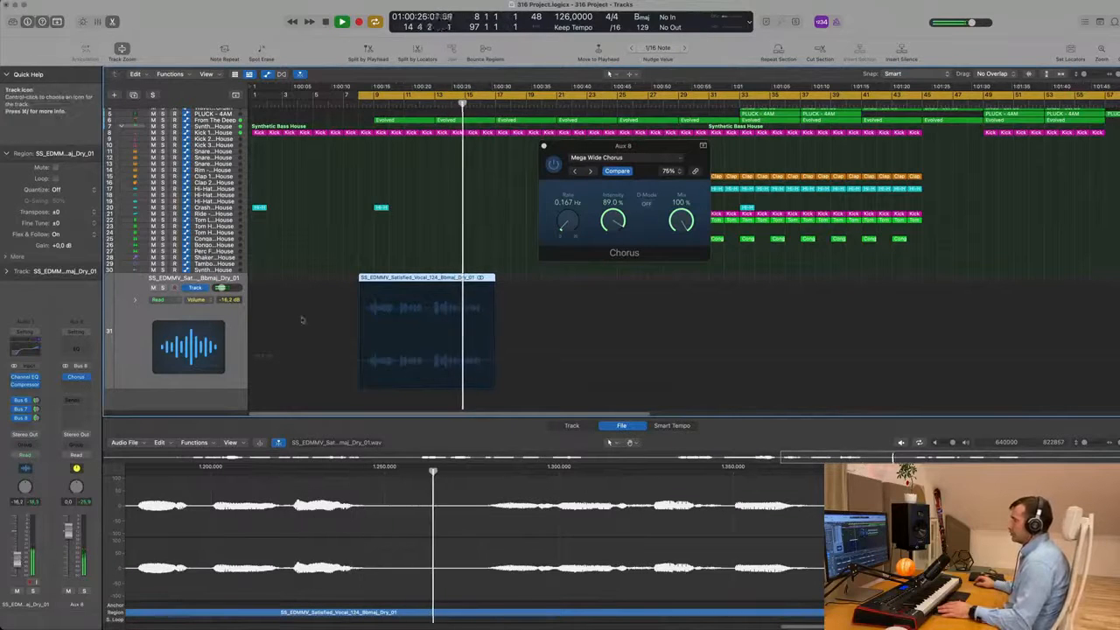
{"action": "left_click_drag", "start_coordinate": [663, 150], "coordinate": [586, 160]}
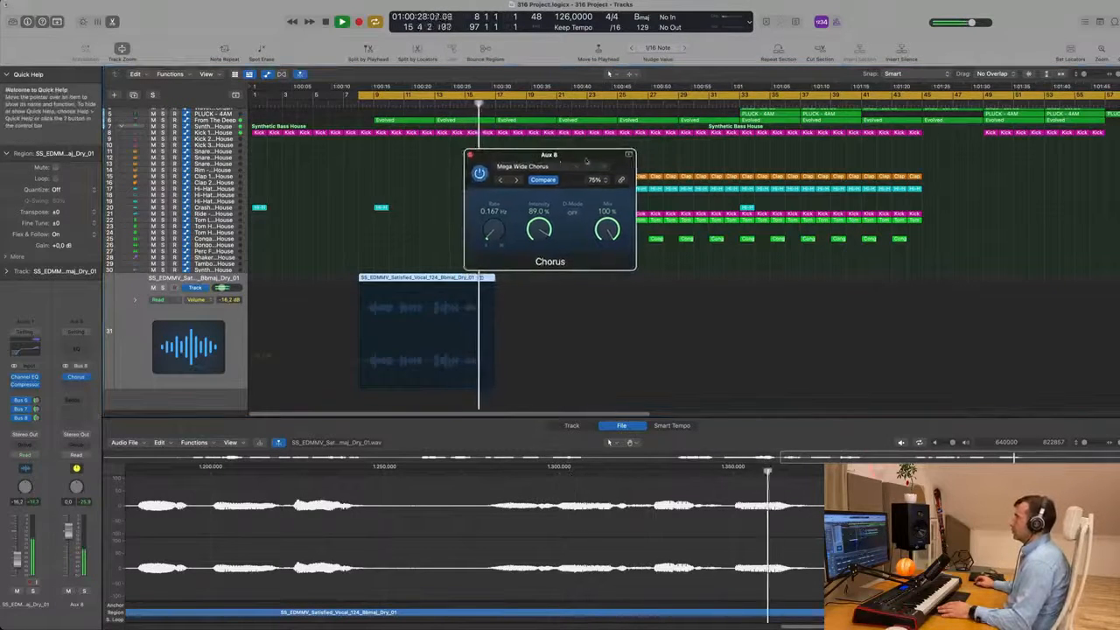
{"action": "left_click", "coordinate": [470, 155]}
Split the vocal region at bar 15 and copy its last two bars to bar 17.
{"action": "scroll", "coordinate": [475, 233], "scroll_direction": "down", "scroll_amount": 2}
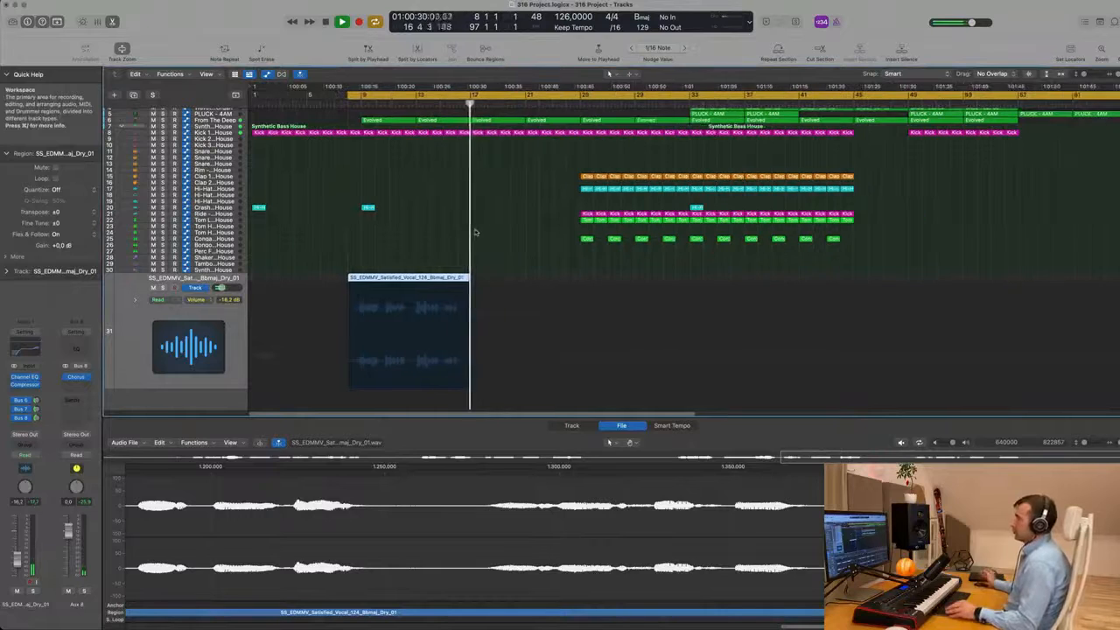
{"action": "scroll", "coordinate": [463, 238], "scroll_direction": "down", "scroll_amount": 2}
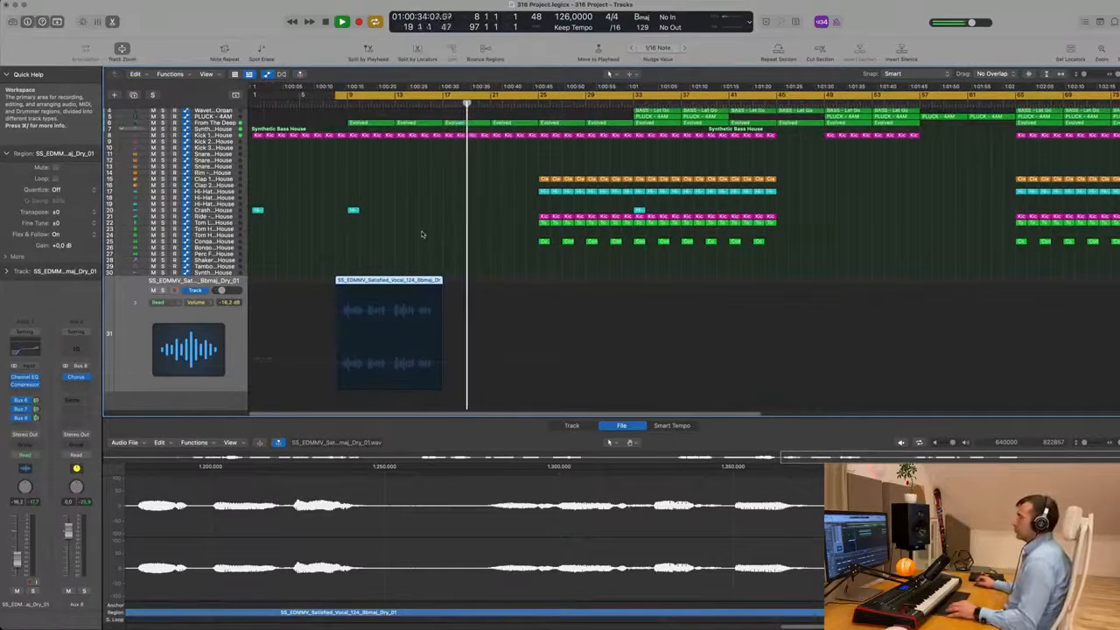
{"action": "double_click", "coordinate": [419, 281], "text": "super"}
{"action": "left_click", "coordinate": [428, 281]}
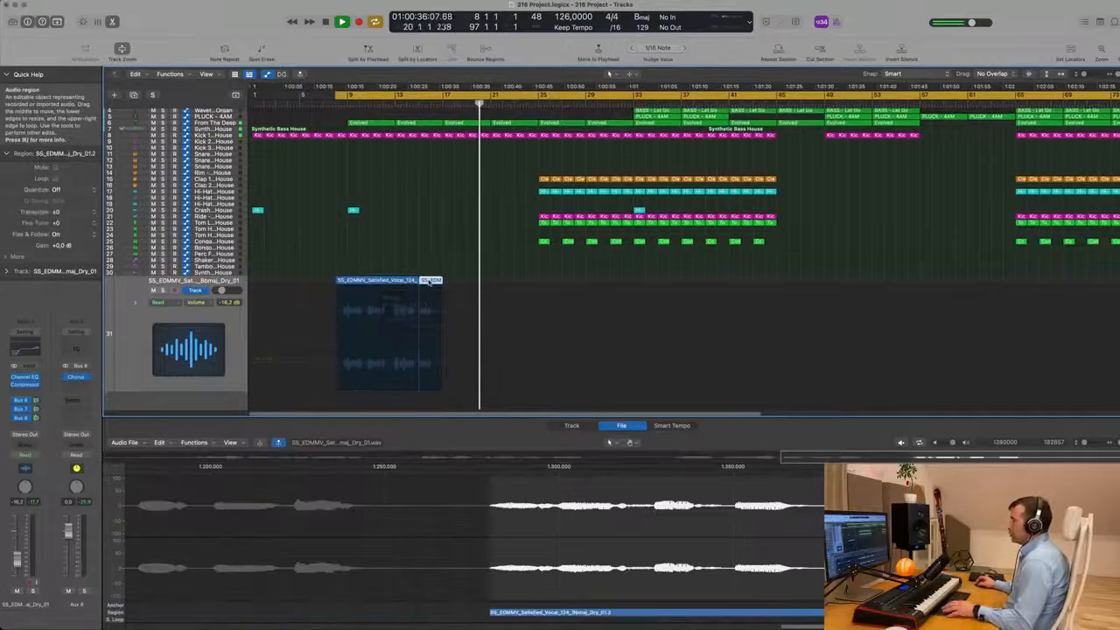
{"action": "left_click_drag", "start_coordinate": [431, 281], "coordinate": [456, 281]}
Listen to the transition into the copied vocal phrase at bar 17.
{"action": "key", "text": "space"}
{"action": "scroll", "coordinate": [457, 281], "scroll_direction": "up", "scroll_amount": 5}
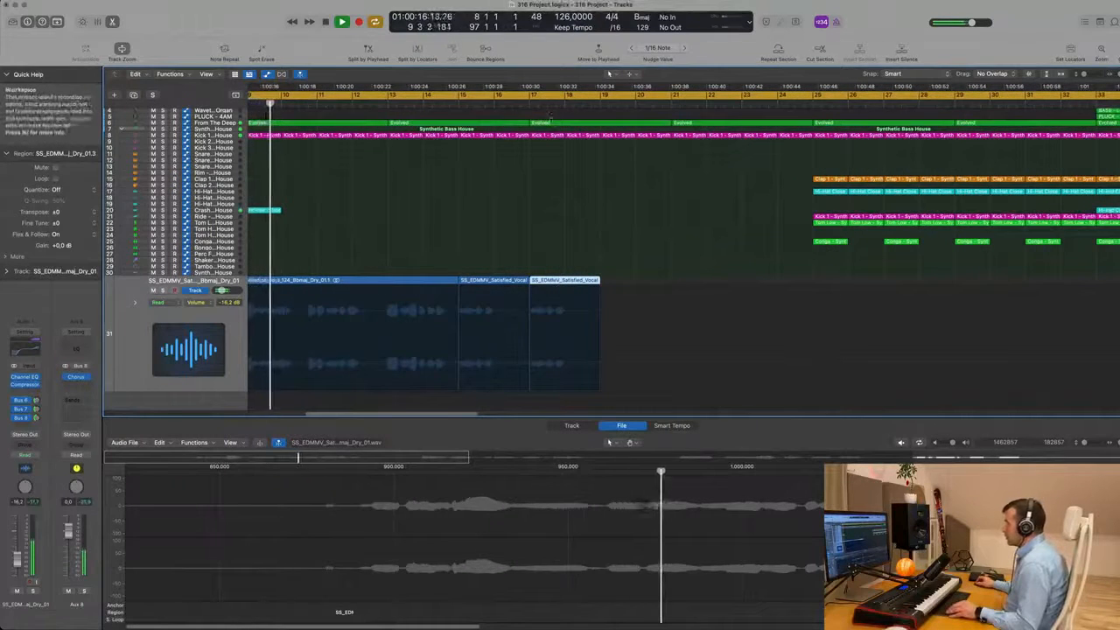
{"action": "left_click", "coordinate": [553, 100]}
{"action": "left_click", "coordinate": [537, 105]}
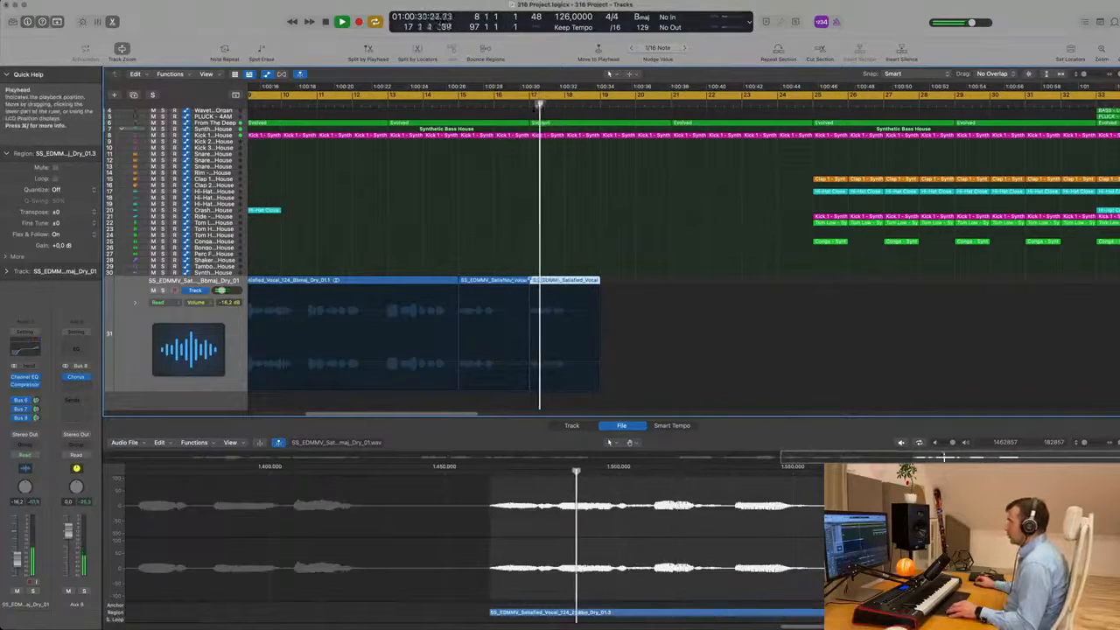
{"action": "left_click", "coordinate": [511, 104]}
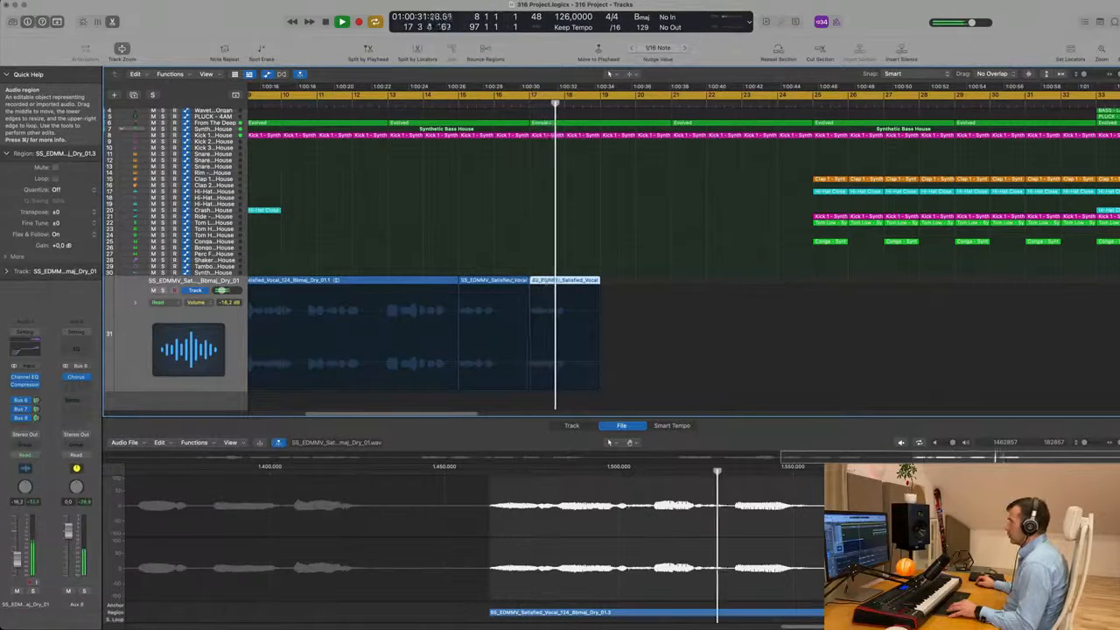
Try cutting away the first half bar of the vocal copy at bar 17 and listen to the remaining part.
{"action": "left_click", "coordinate": [547, 284]}
{"action": "left_click", "coordinate": [538, 283]}
{"action": "key", "text": "Delete"}
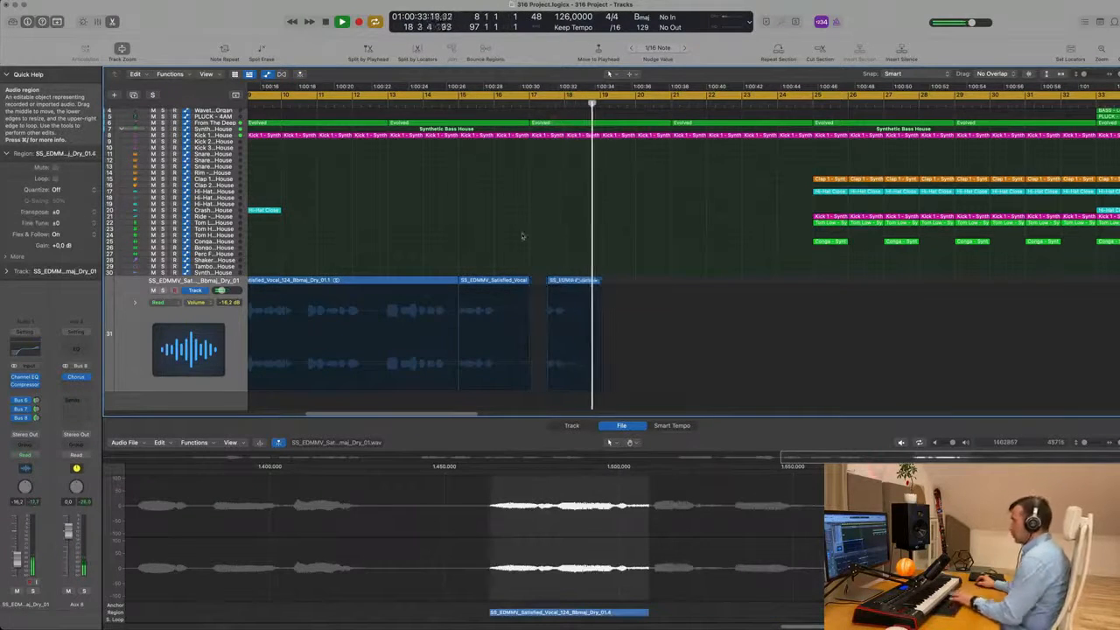
{"action": "left_click", "coordinate": [520, 104]}
{"action": "scroll", "coordinate": [520, 147], "scroll_direction": "down", "scroll_amount": 1}
{"action": "scroll", "coordinate": [547, 192], "scroll_direction": "left", "scroll_amount": 1}
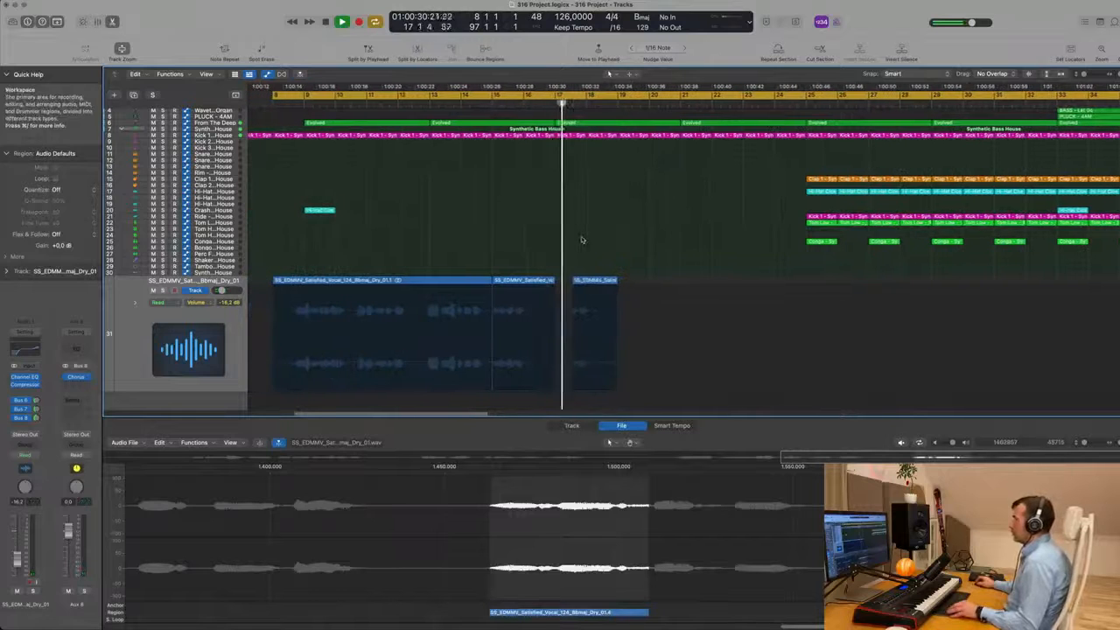
{"action": "left_click_drag", "start_coordinate": [592, 280], "coordinate": [578, 280]}
Undo the cut in the vocal copy at bar 17 and restart playback from the loop's beginning.
{"action": "key", "text": "super+z"}
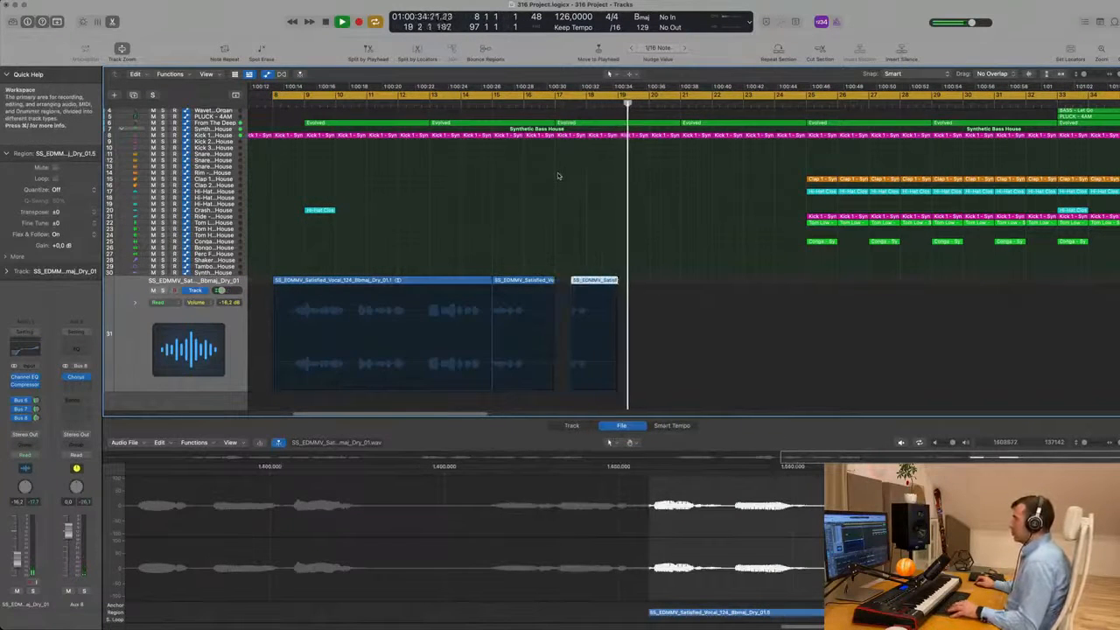
{"action": "key", "text": "super+z"}
{"action": "key", "text": "space"}
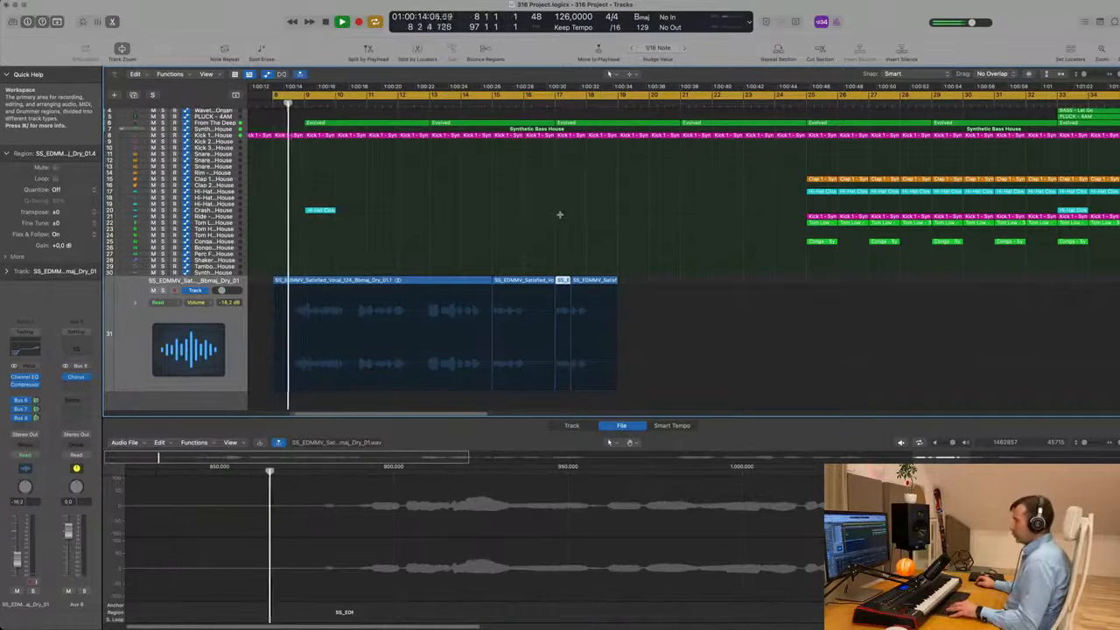
{"action": "left_click", "coordinate": [618, 237]}
Duplicate the two-bar vocal region at bar 17 to bars 19 and 21.
{"action": "scroll", "coordinate": [617, 232], "scroll_direction": "down", "scroll_amount": 3}
{"action": "scroll", "coordinate": [617, 233], "scroll_direction": "down", "scroll_amount": 2}
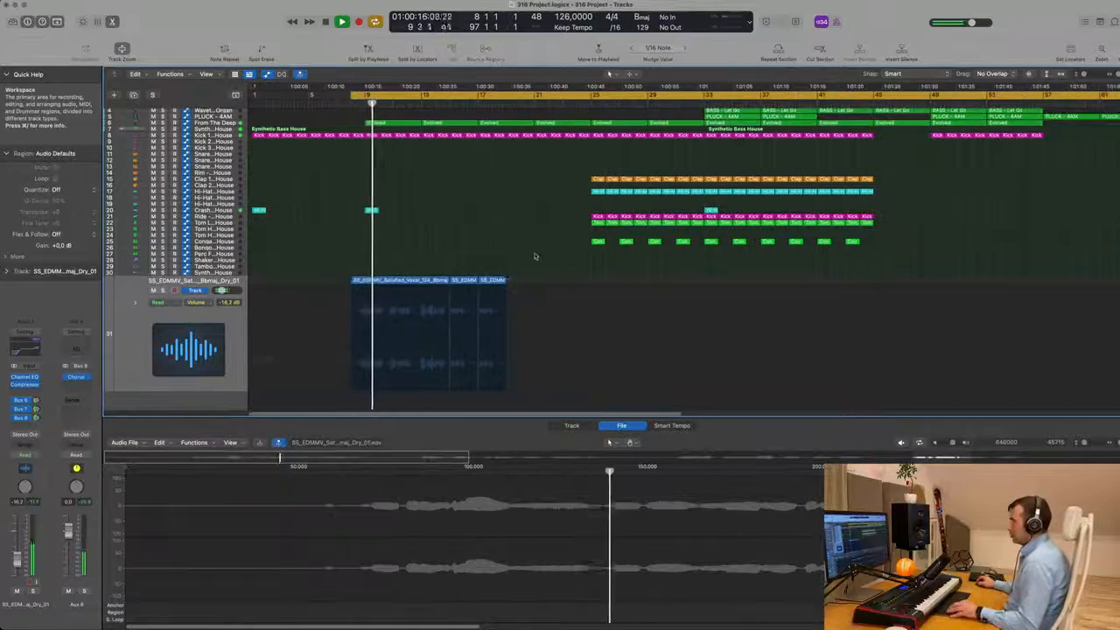
{"action": "left_click", "coordinate": [497, 284]}
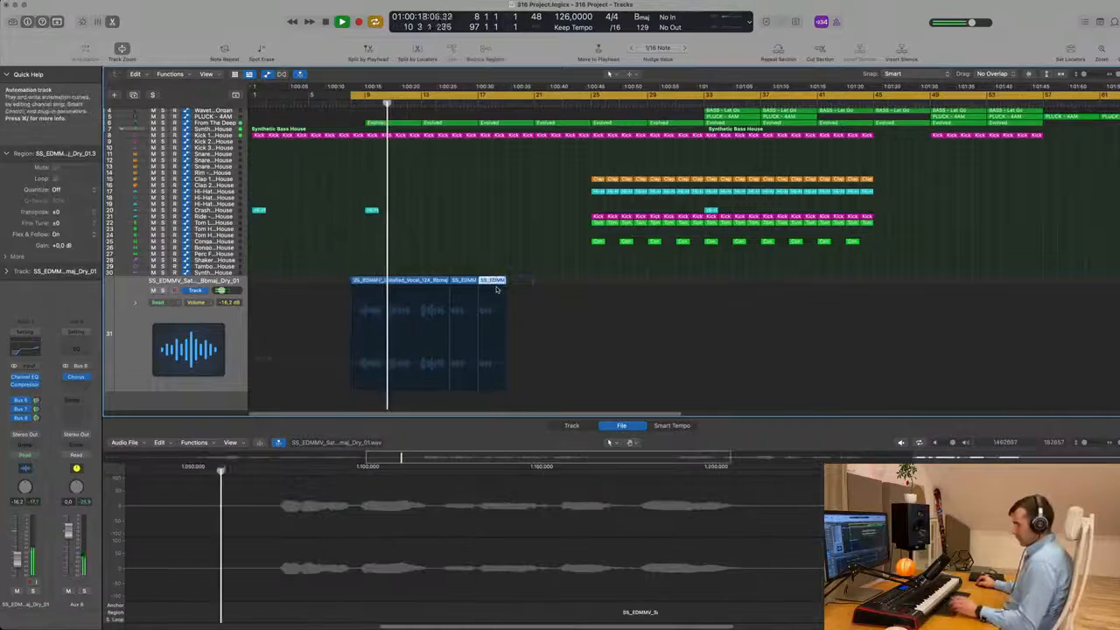
{"action": "left_click_drag", "start_coordinate": [494, 281], "coordinate": [515, 281]}
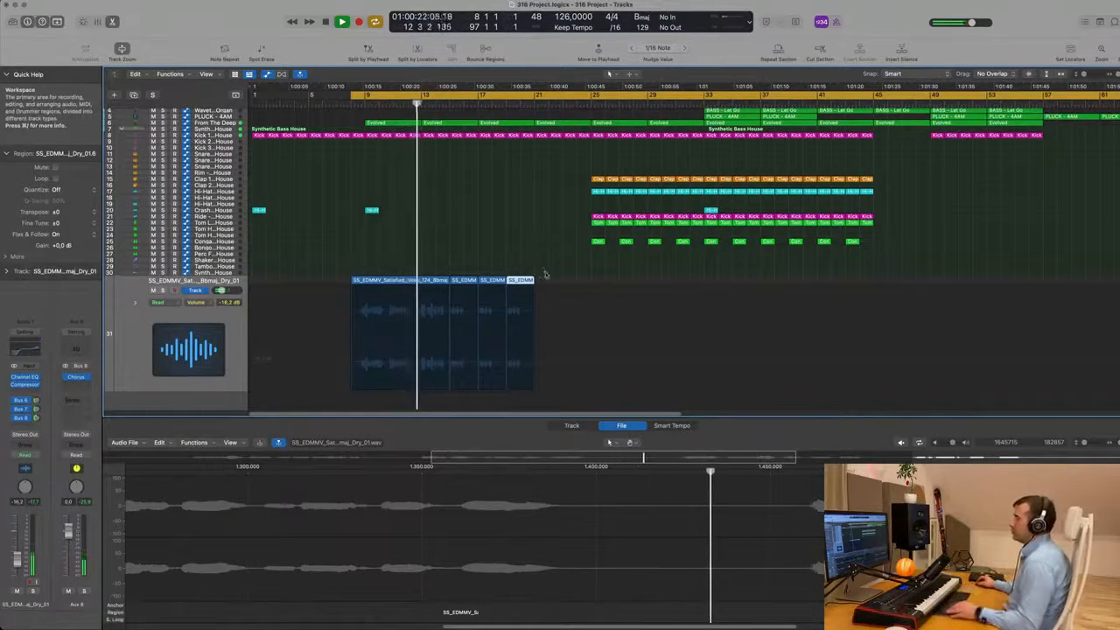
{"action": "left_click_drag", "start_coordinate": [528, 281], "coordinate": [555, 281]}
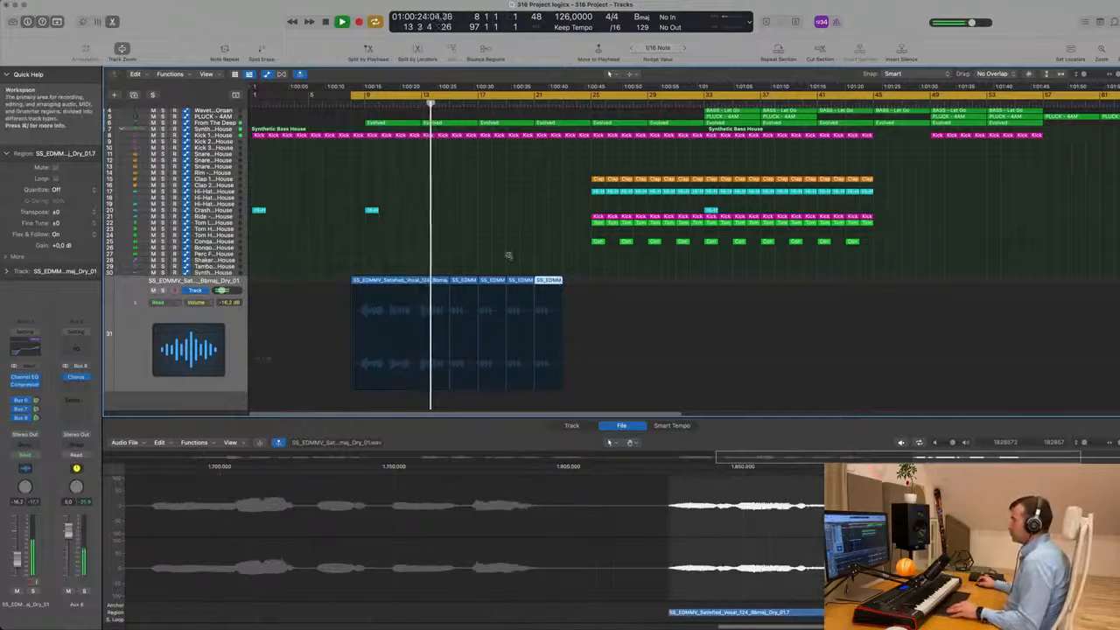
Select all regions on the vocal track and listen through the extended vocal arrangement up to bar 23.
{"action": "key", "text": "super+Left"}
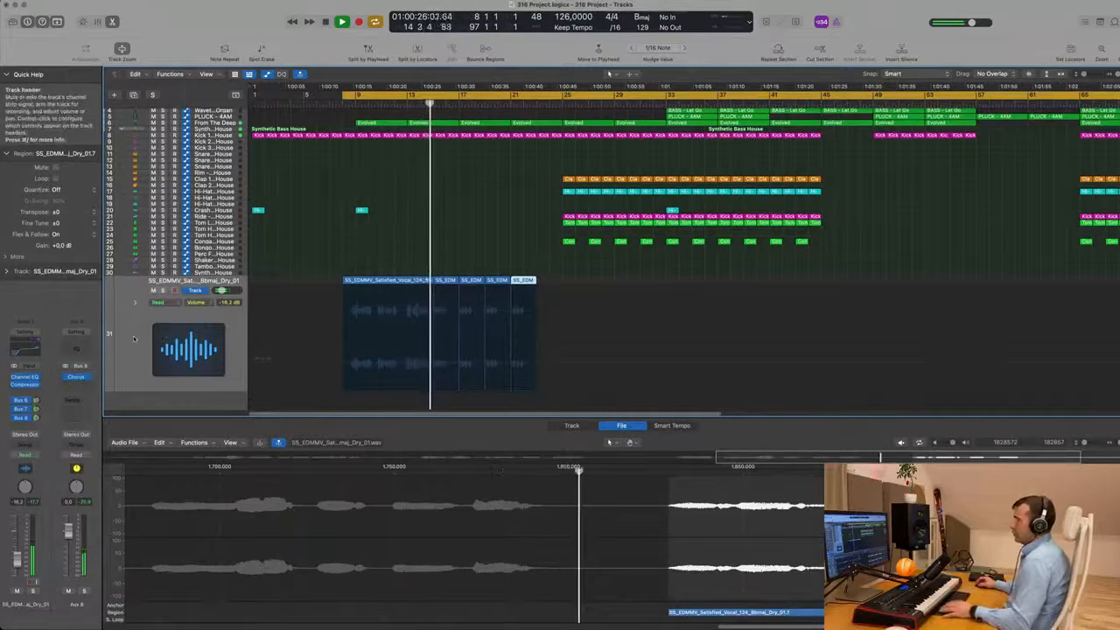
{"action": "left_click", "coordinate": [126, 343]}
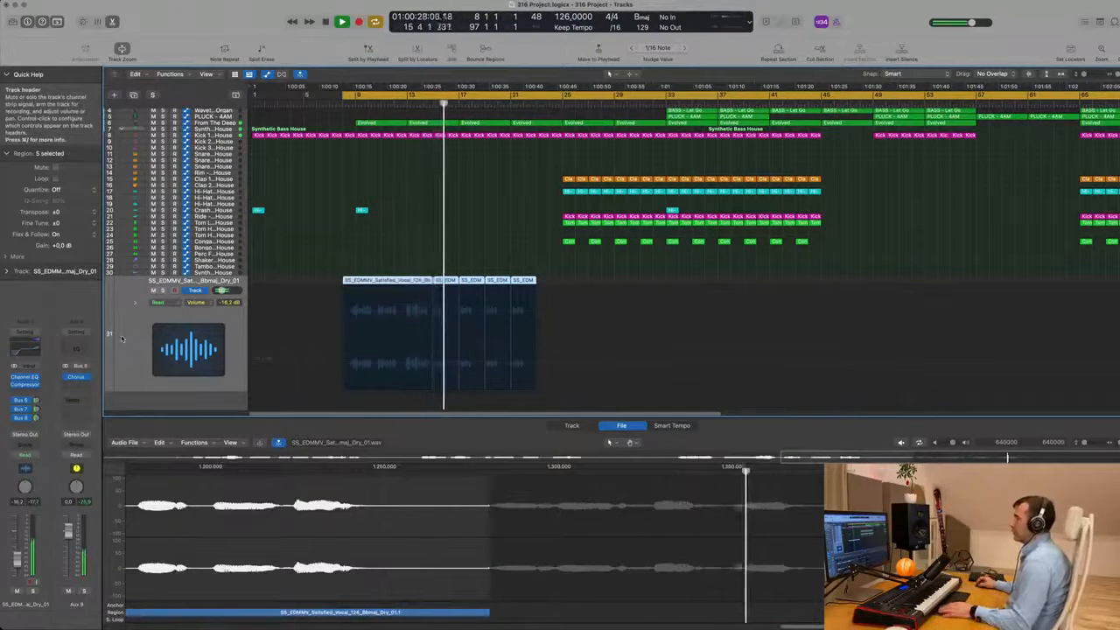
{"action": "key", "text": "super+Right"}
{"action": "scroll", "coordinate": [352, 264], "scroll_direction": "up", "scroll_amount": 5}
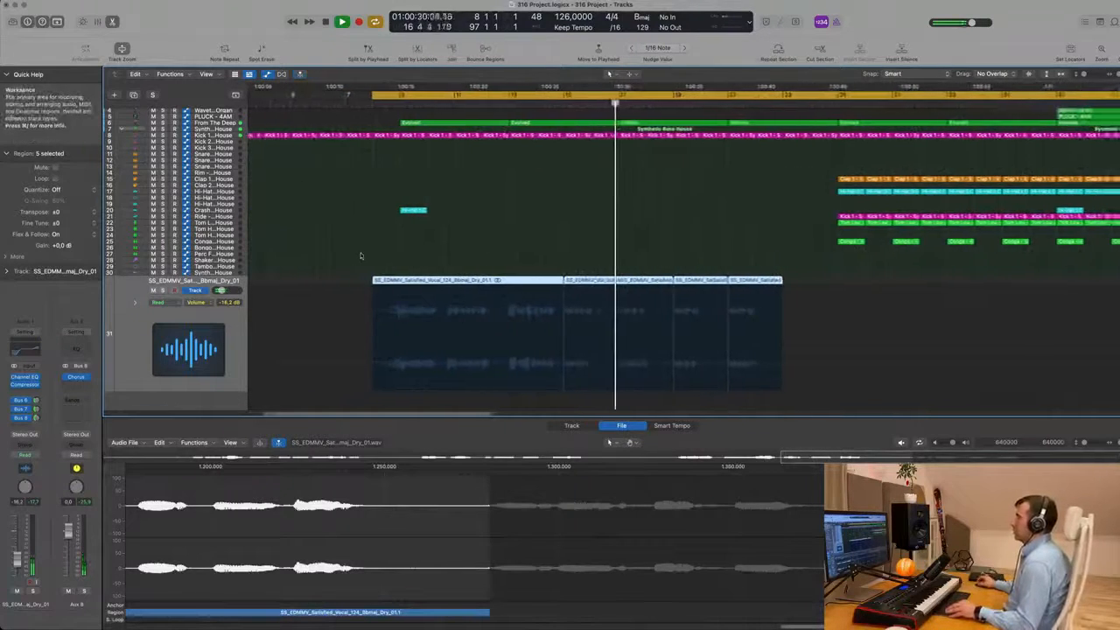
{"action": "scroll", "coordinate": [385, 252], "scroll_direction": "down", "scroll_amount": 2}
{"action": "scroll", "coordinate": [447, 238], "scroll_direction": "left", "scroll_amount": 1}
{"action": "scroll", "coordinate": [499, 232], "scroll_direction": "down", "scroll_amount": 3}
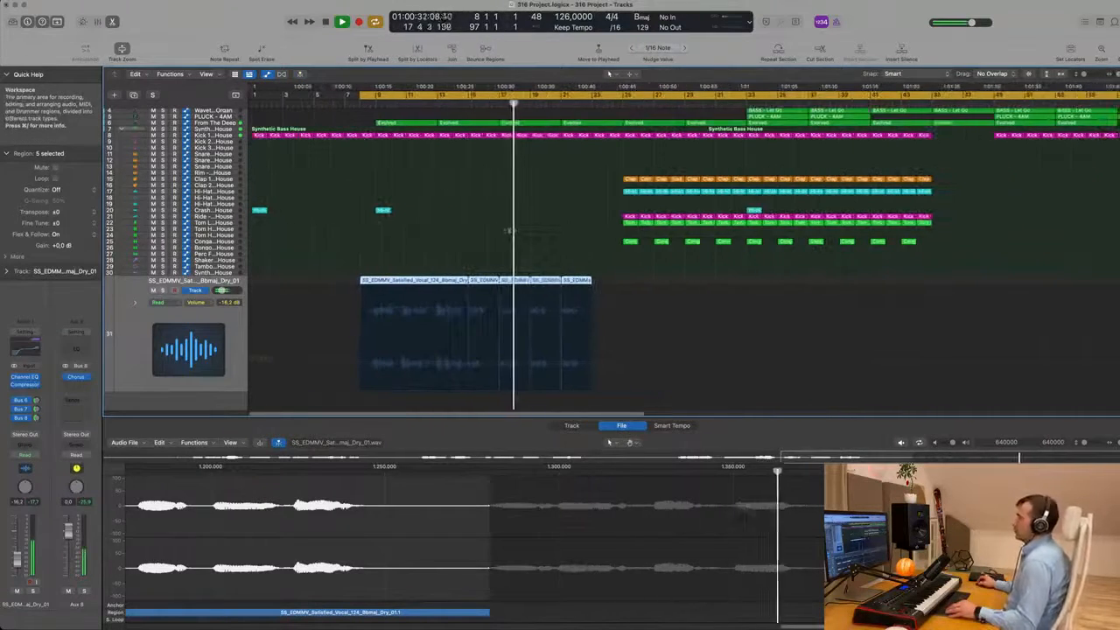
{"action": "scroll", "coordinate": [532, 233], "scroll_direction": "up", "scroll_amount": 3}
{"action": "scroll", "coordinate": [533, 234], "scroll_direction": "down", "scroll_amount": 3}
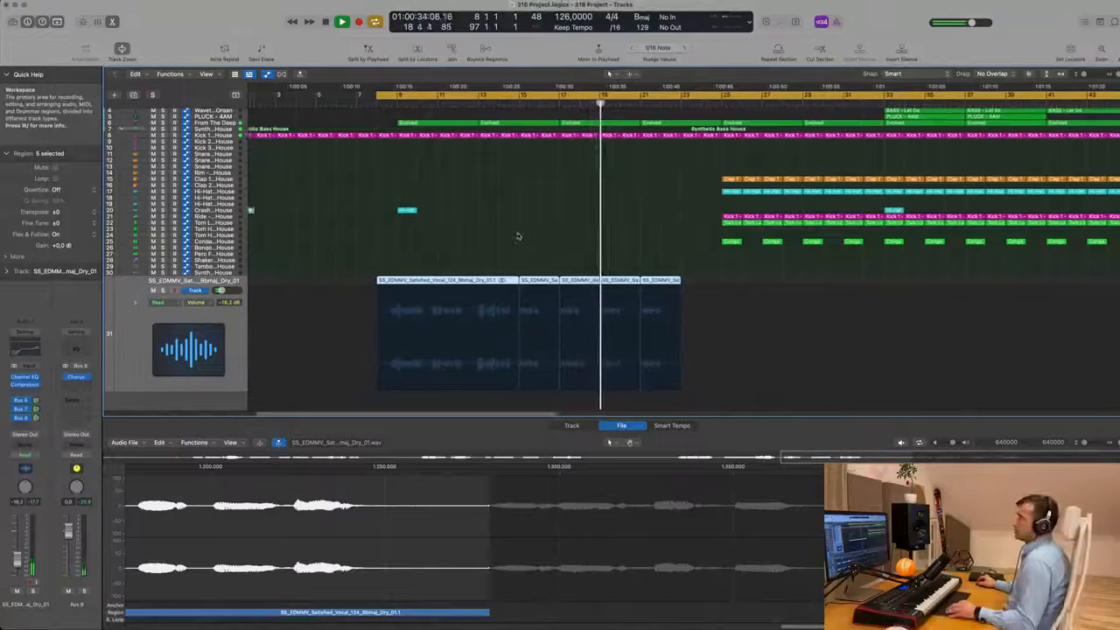
{"action": "scroll", "coordinate": [481, 241], "scroll_direction": "up", "scroll_amount": 2}
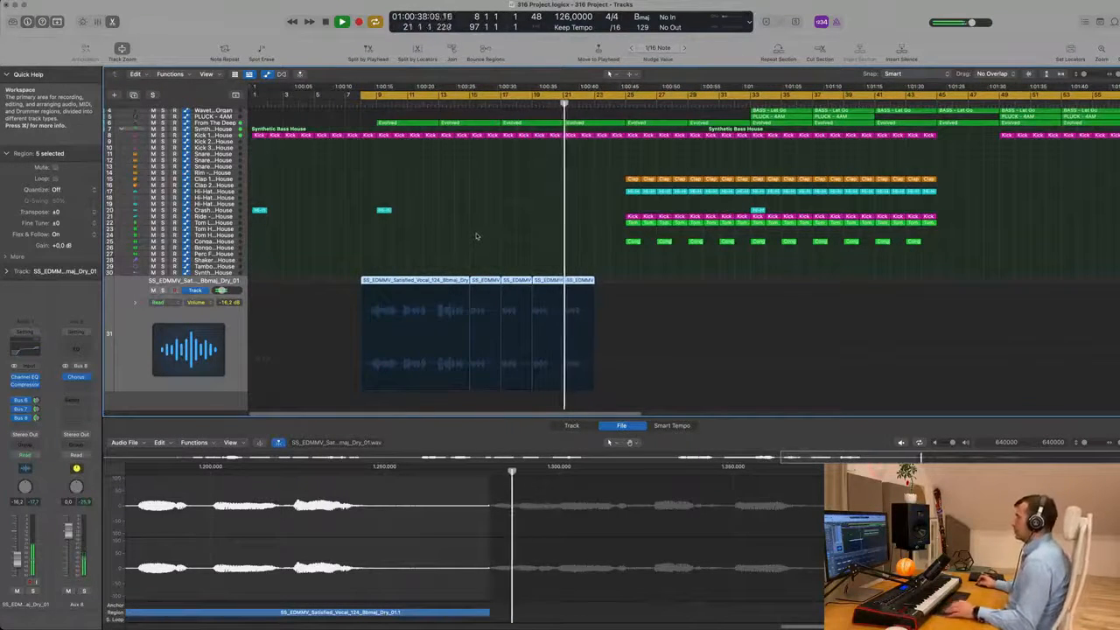
{"action": "scroll", "coordinate": [473, 237], "scroll_direction": "down", "scroll_amount": 2}
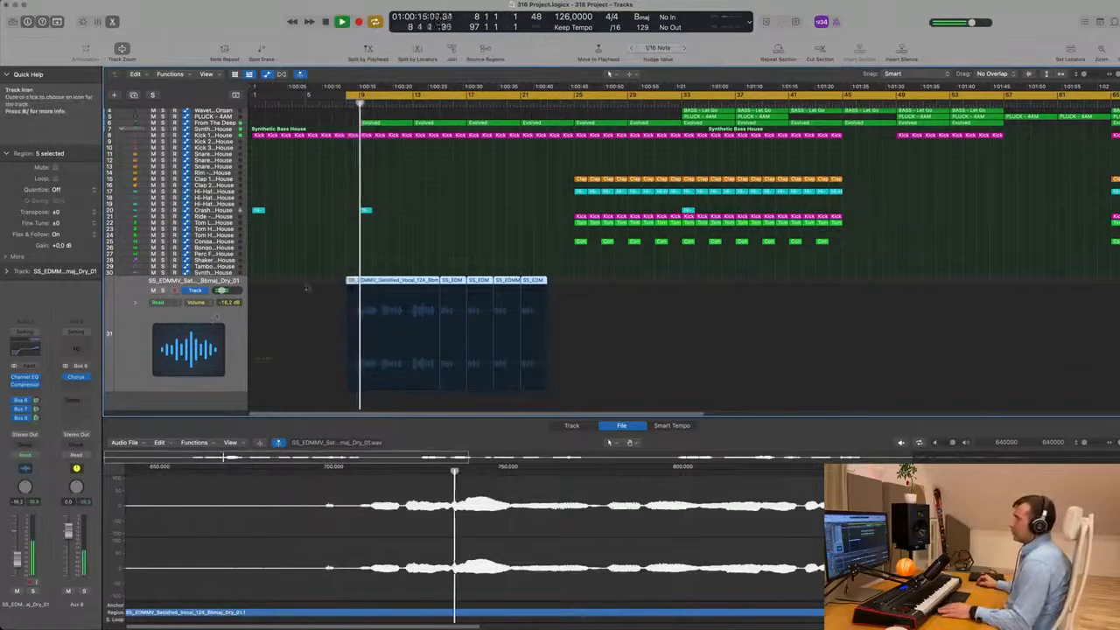
Move the cycle start to bar 17, open the vocal's Channel EQ and set the track's automation mode to Touch.
{"action": "left_click_drag", "start_coordinate": [359, 95], "coordinate": [467, 95]}
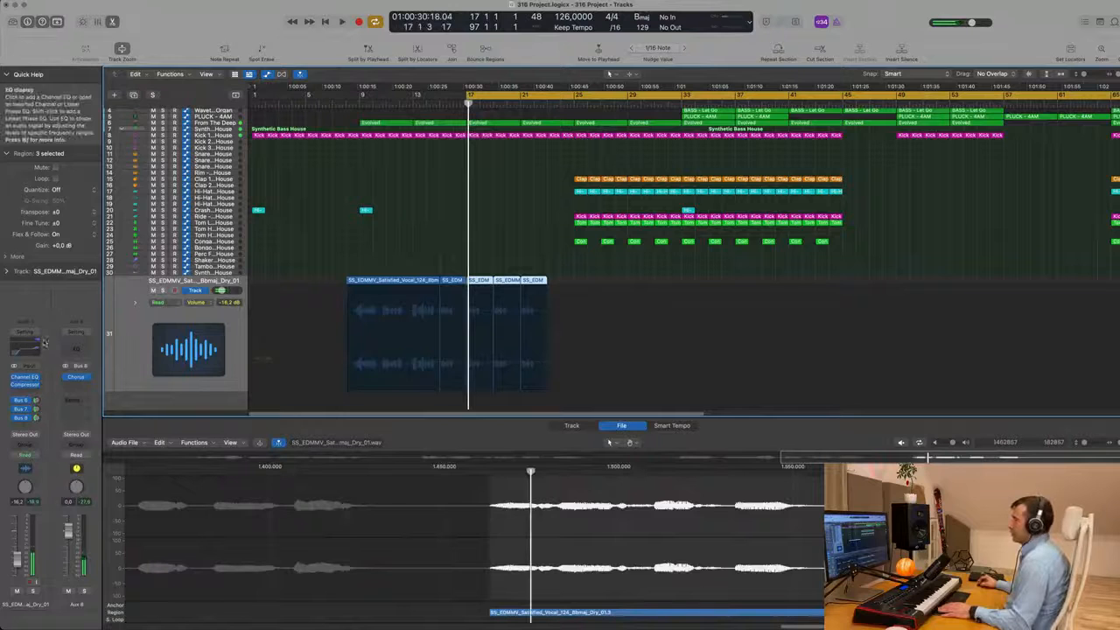
{"action": "left_click", "coordinate": [42, 344]}
{"action": "left_click_drag", "start_coordinate": [885, 114], "coordinate": [524, 101]}
{"action": "left_click", "coordinate": [188, 350]}
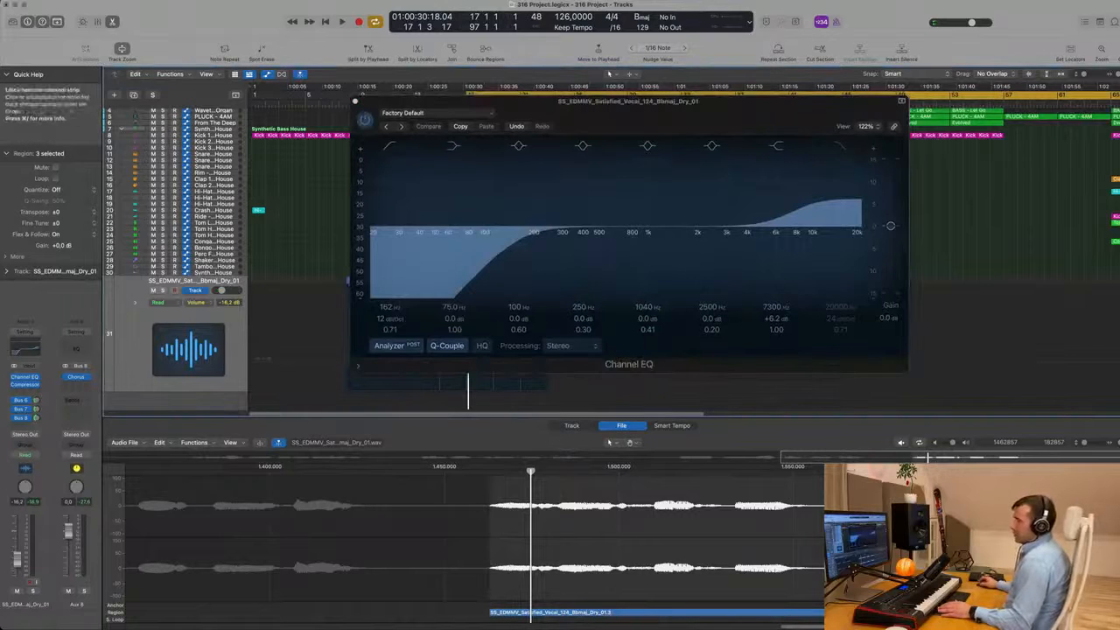
{"action": "left_click", "coordinate": [24, 455]}
{"action": "left_click", "coordinate": [33, 466]}
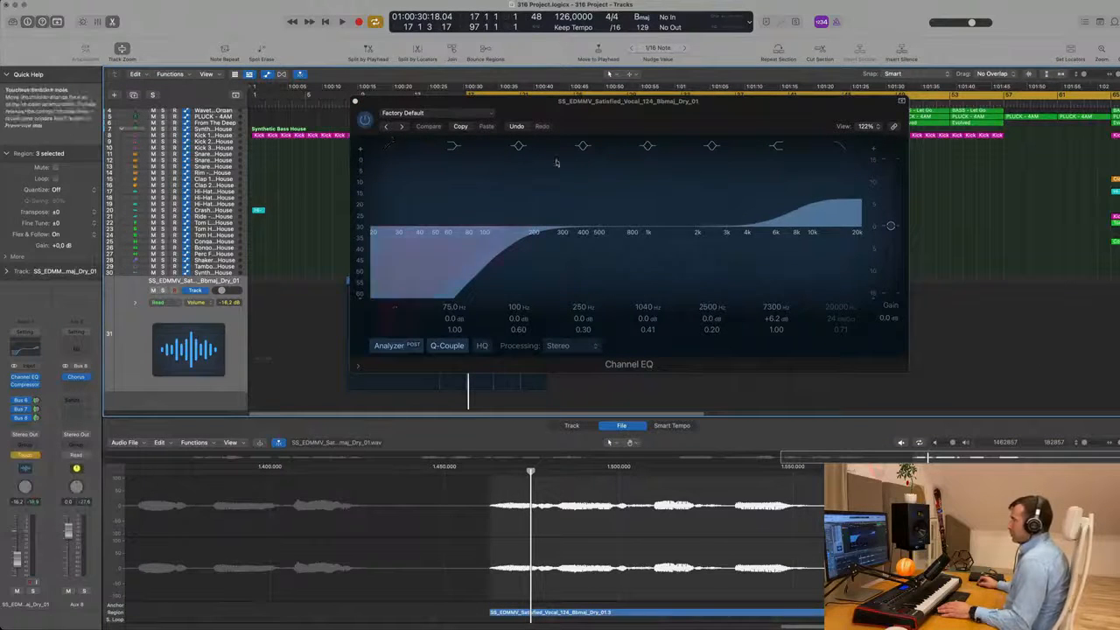
Play from bar 17 while toggling the EQ's low cut band and adjusting its frequency, and close the EQ.
{"action": "key", "text": "space"}
{"action": "left_click", "coordinate": [390, 138]}
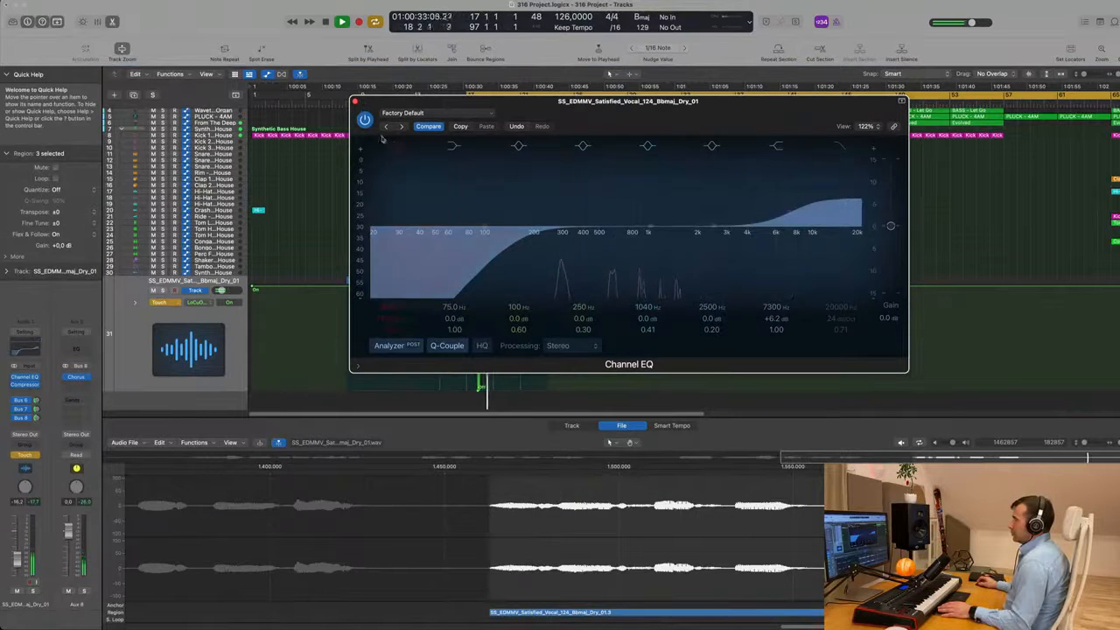
{"action": "key", "text": "space"}
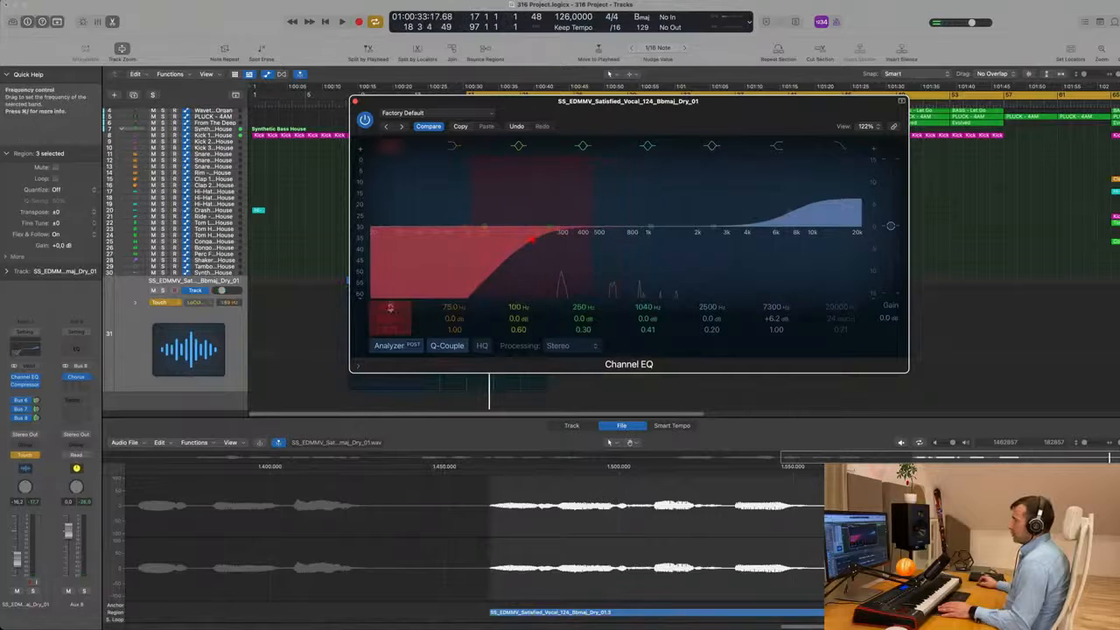
{"action": "key", "text": "super+w"}
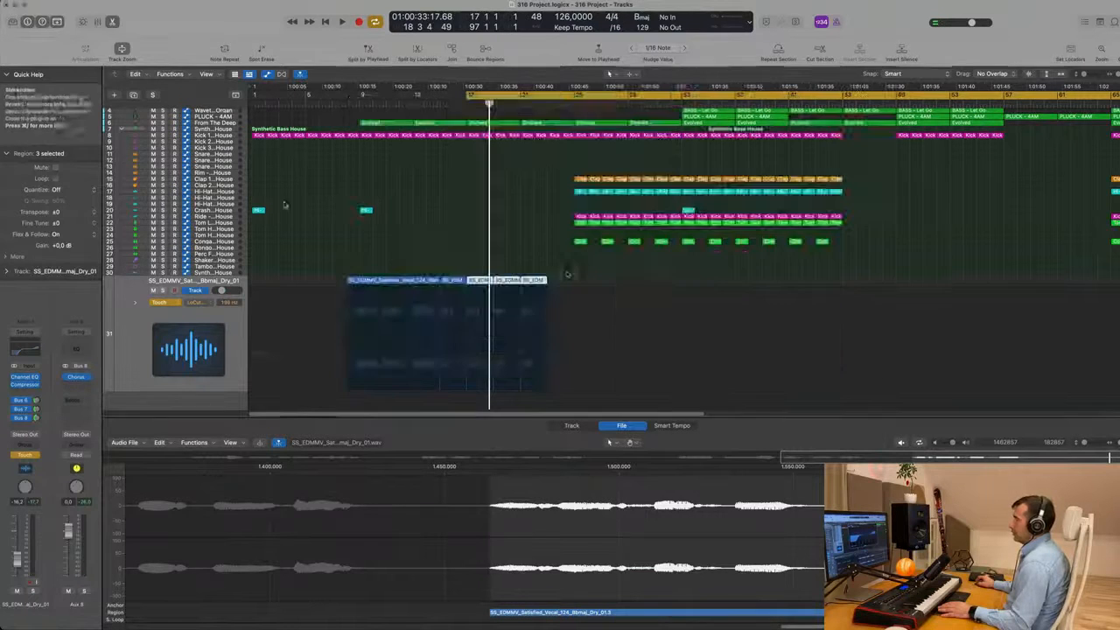
Display the Channel EQ Low Cut On/Off automation on the vocal track and look through the automation parameters.
{"action": "left_click", "coordinate": [203, 304]}
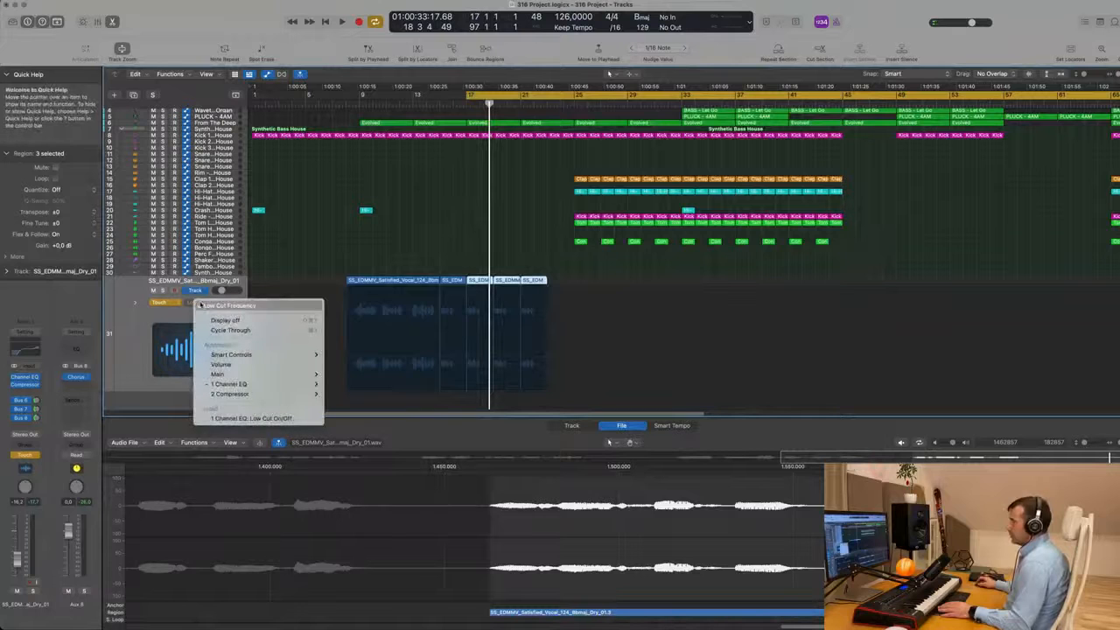
{"action": "left_click", "coordinate": [236, 419]}
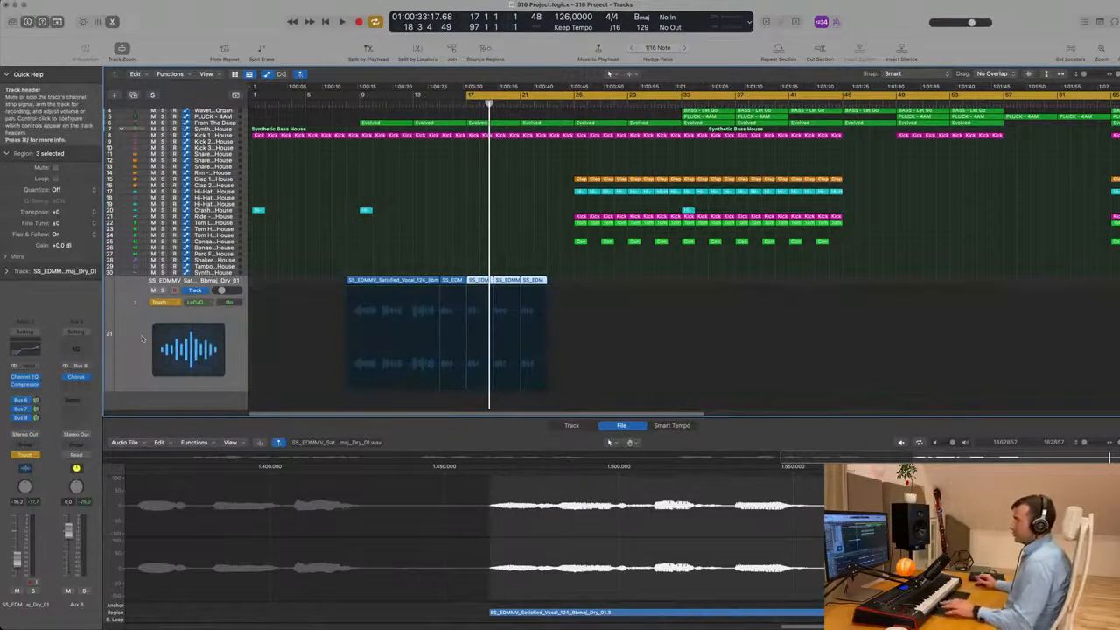
{"action": "left_click", "coordinate": [200, 303]}
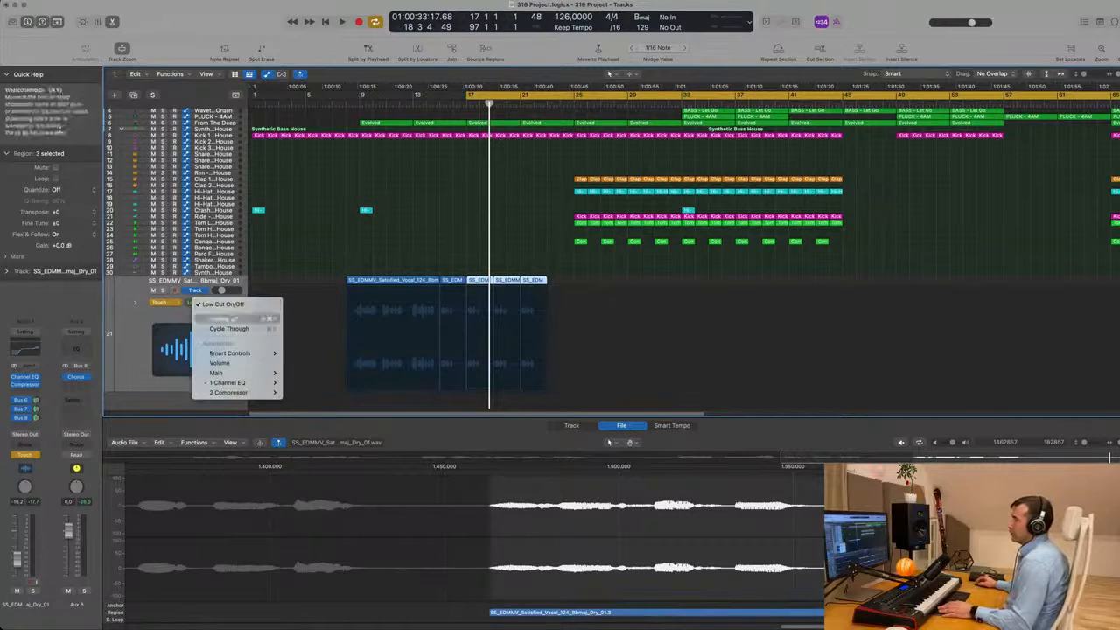
{"action": "left_click", "coordinate": [141, 323]}
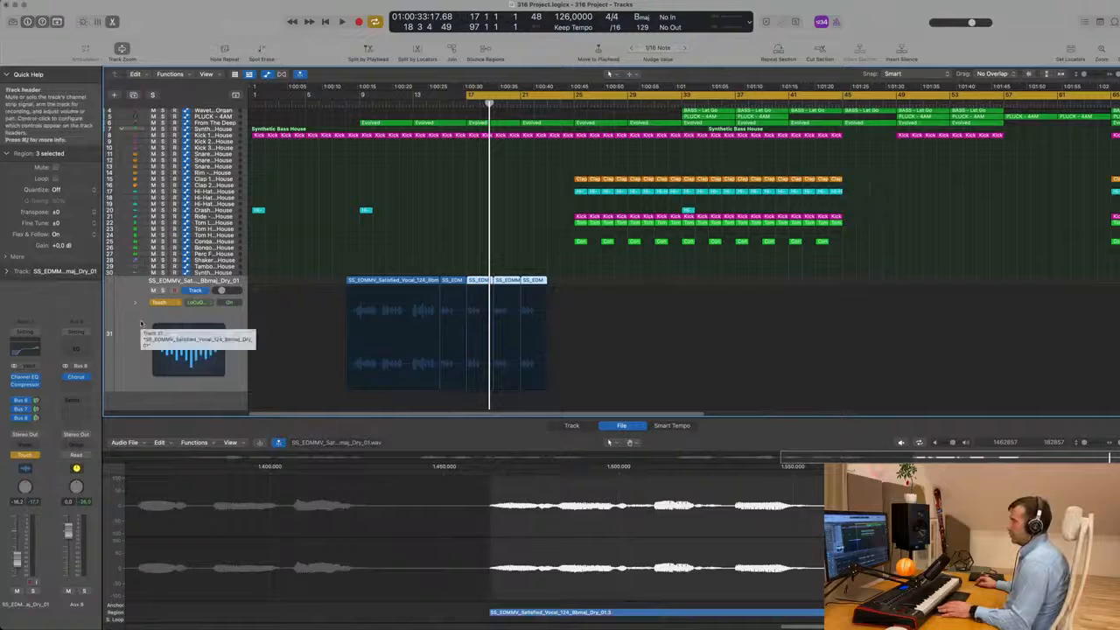
{"action": "left_click", "coordinate": [198, 303]}
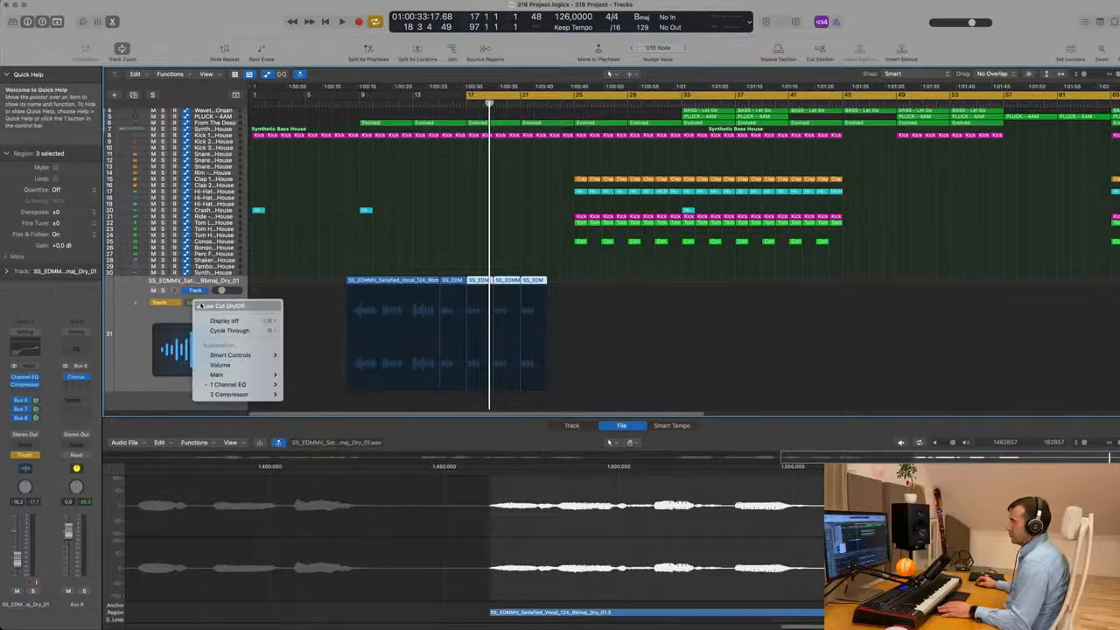
{"action": "left_click", "coordinate": [123, 340]}
Record low cut frequency automation at 196 Hz in the vocal's Channel EQ during playback, and close the plug-in.
{"action": "key", "text": "space"}
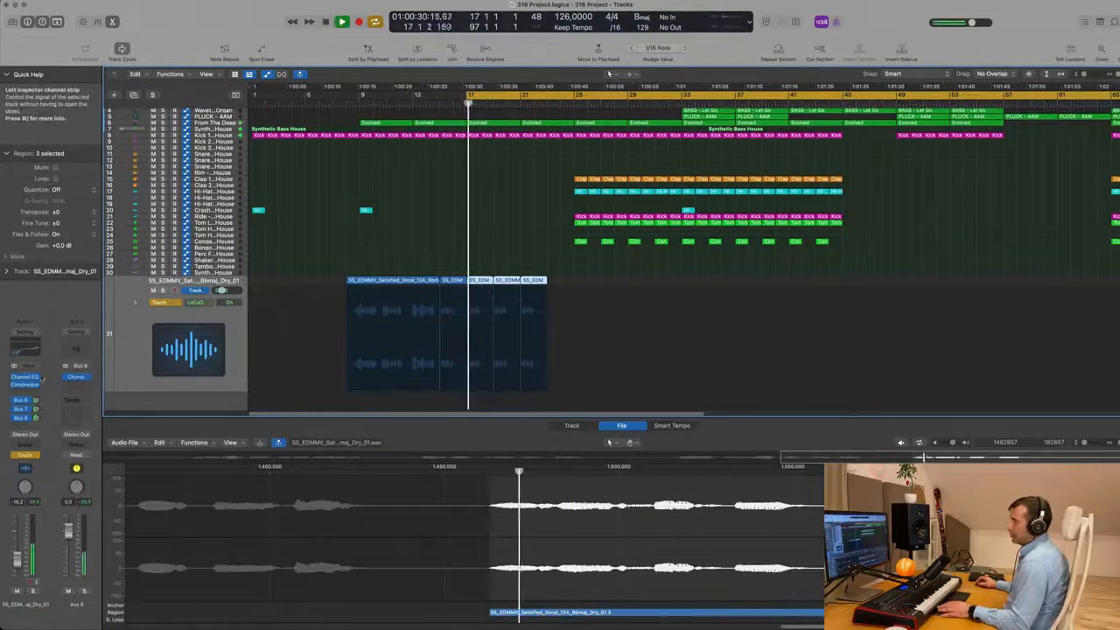
{"action": "left_click", "coordinate": [24, 376]}
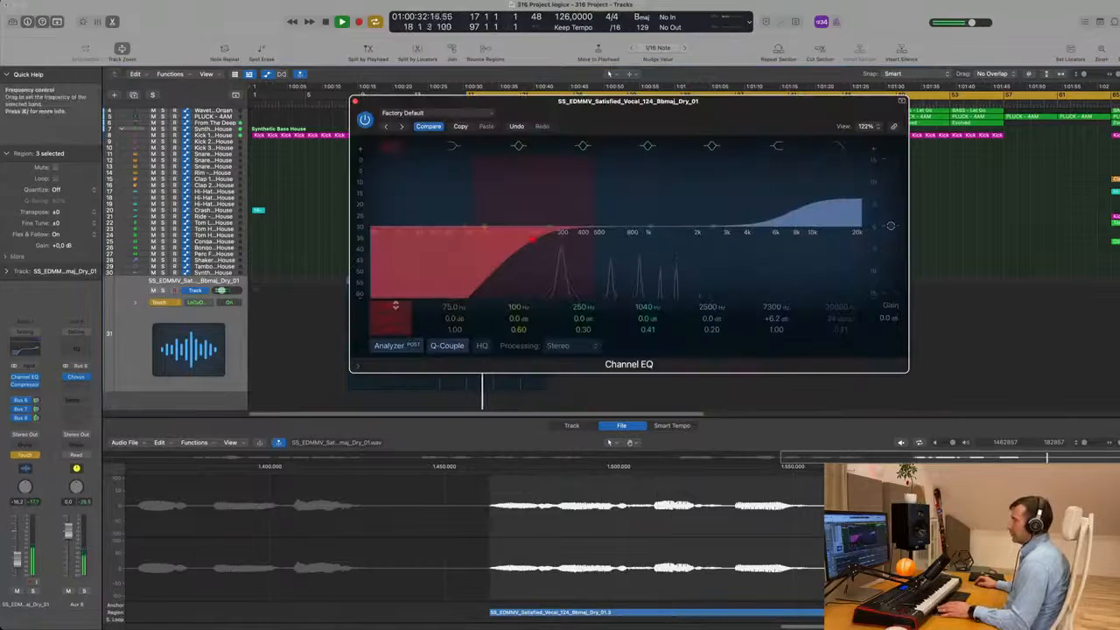
{"action": "left_click_drag", "start_coordinate": [391, 307], "coordinate": [391, 289]}
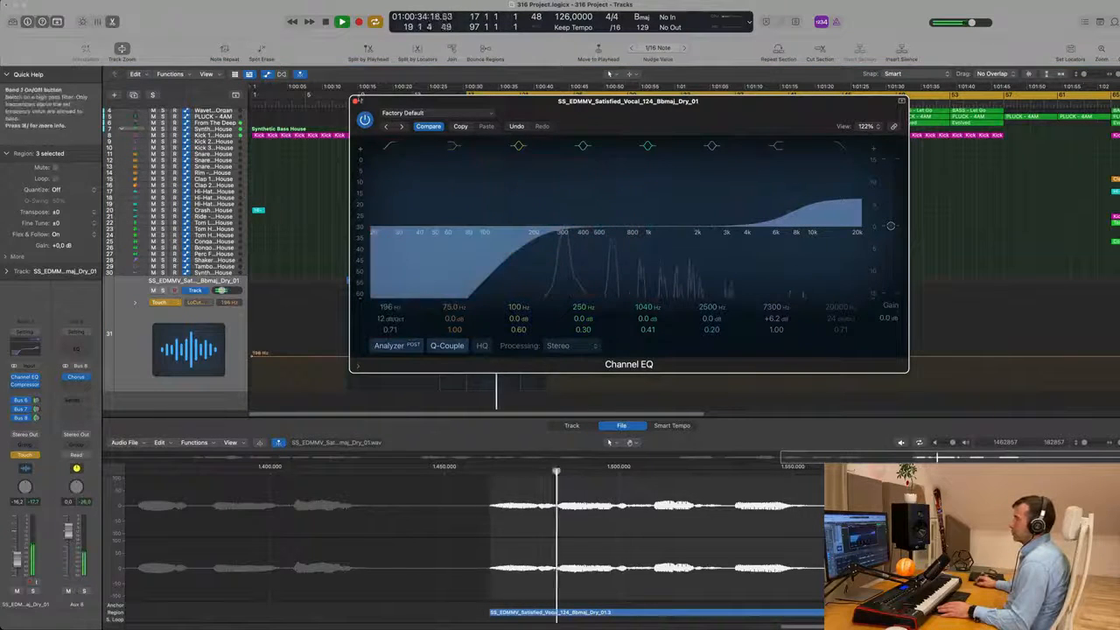
{"action": "left_click", "coordinate": [355, 102]}
{"action": "key", "text": "space"}
Shape the low cut automation into a ramp from 196 Hz at bar 17 to about 6900 Hz at bar 23, and set Read mode.
{"action": "left_click_drag", "start_coordinate": [498, 359], "coordinate": [469, 360]}
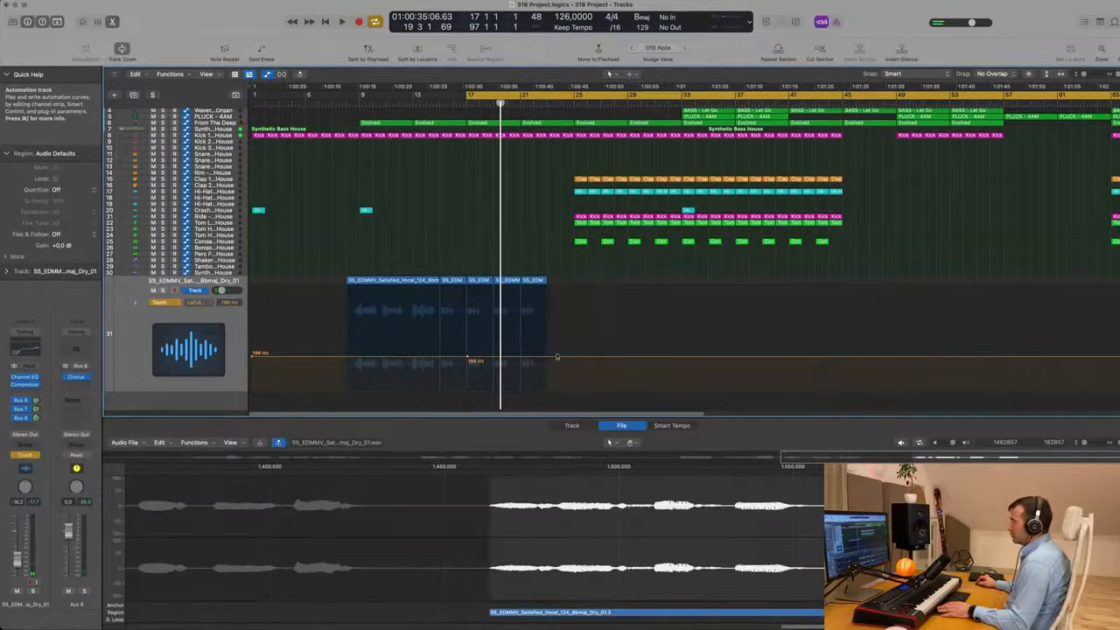
{"action": "left_click_drag", "start_coordinate": [550, 359], "coordinate": [550, 299]}
{"action": "key", "text": "space"}
{"action": "left_click", "coordinate": [166, 302]}
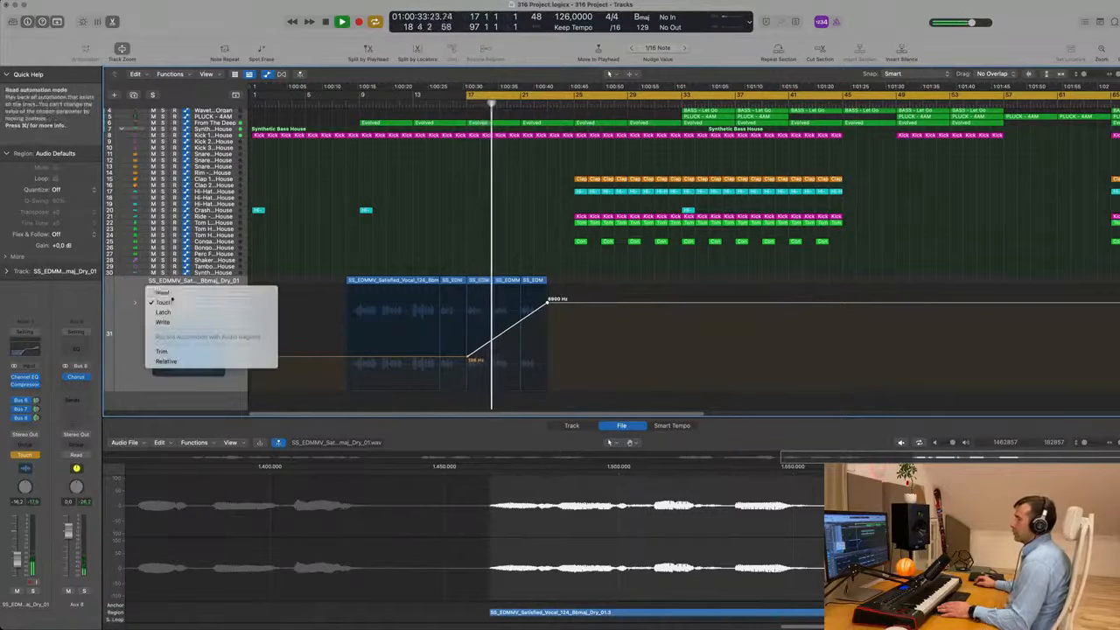
{"action": "left_click", "coordinate": [166, 294]}
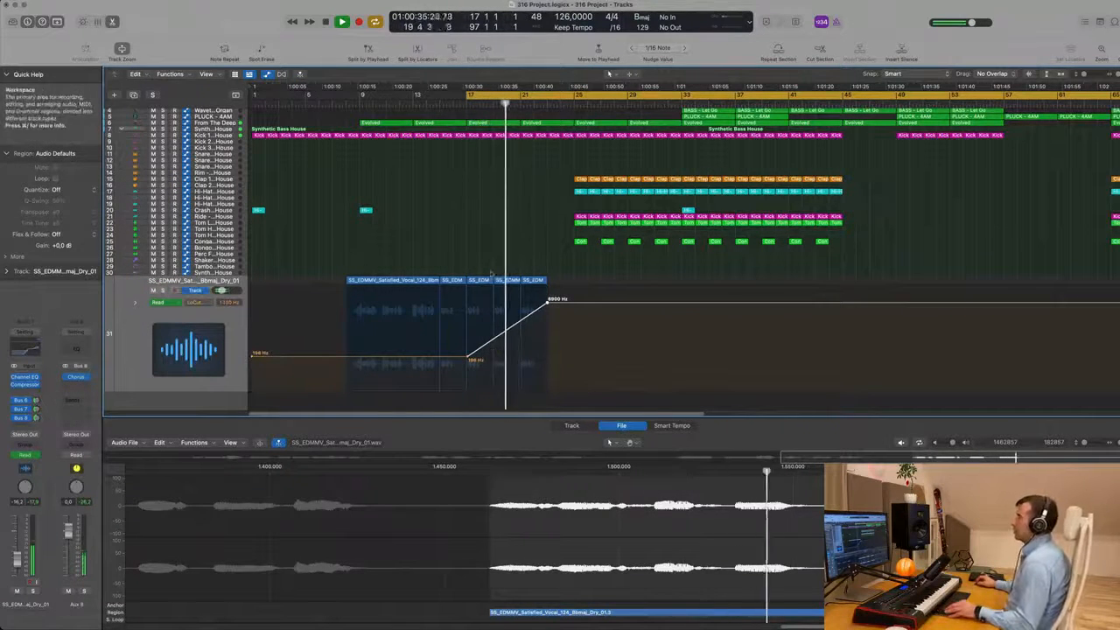
Raise the low cut sweep's end point at bar 23 to about 7550 Hz.
{"action": "left_click_drag", "start_coordinate": [550, 307], "coordinate": [549, 306]}
{"action": "key", "text": "super+Left"}
{"action": "key", "text": "super+Left"}
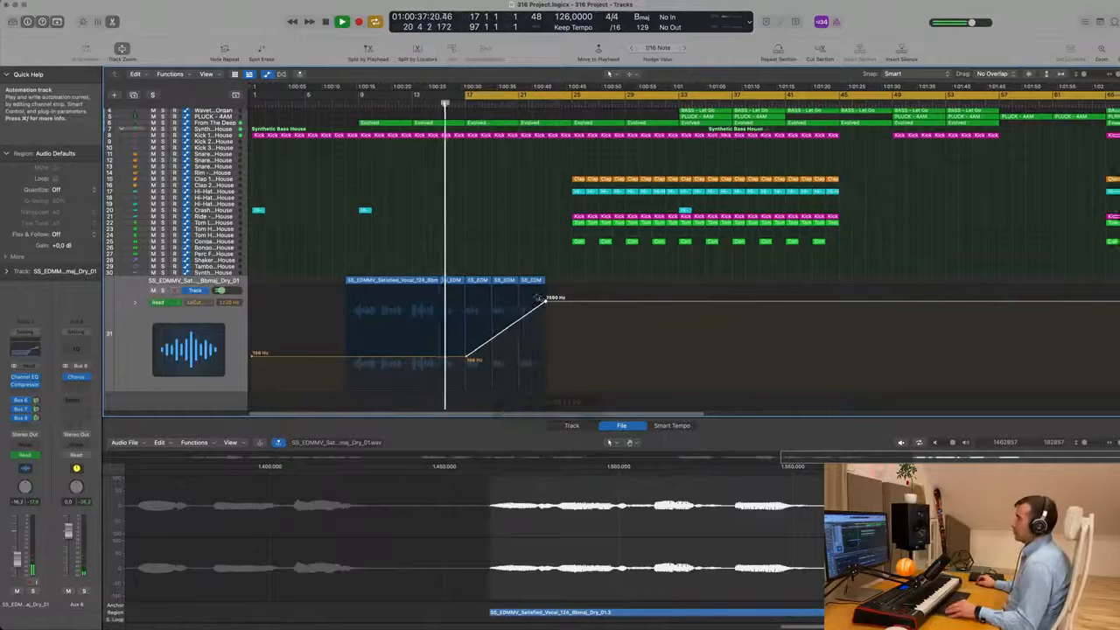
{"action": "key", "text": "super+Right"}
{"action": "key", "text": "super+Right"}
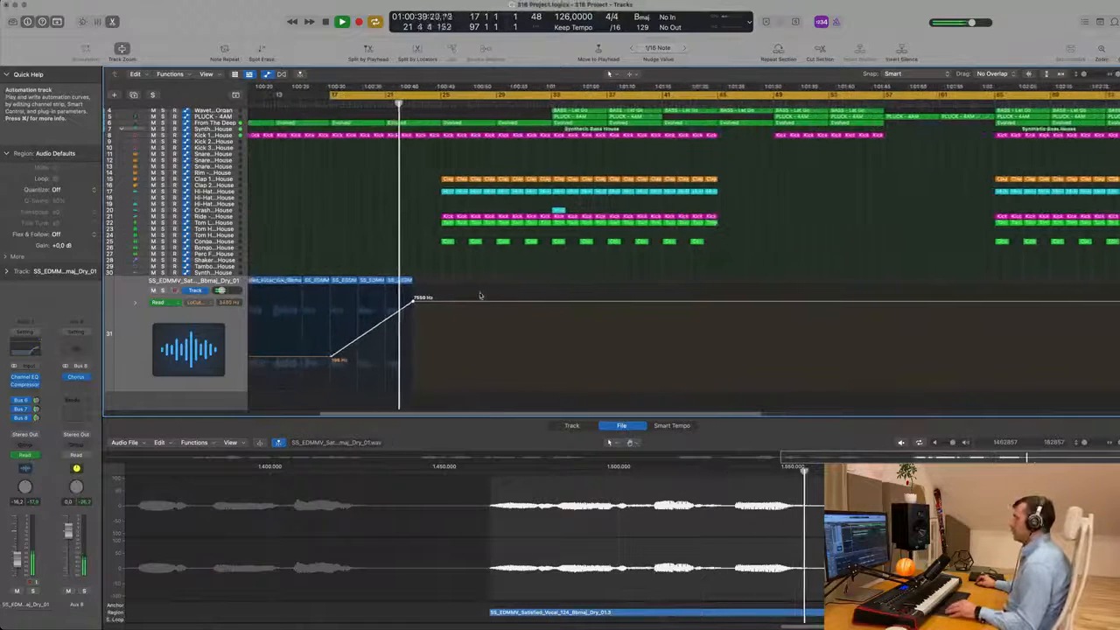
Repeat the last vocal region at bar 23 and raise the low cut automation to a 20000 Hz peak midway through the copy.
{"action": "left_click", "coordinate": [408, 281]}
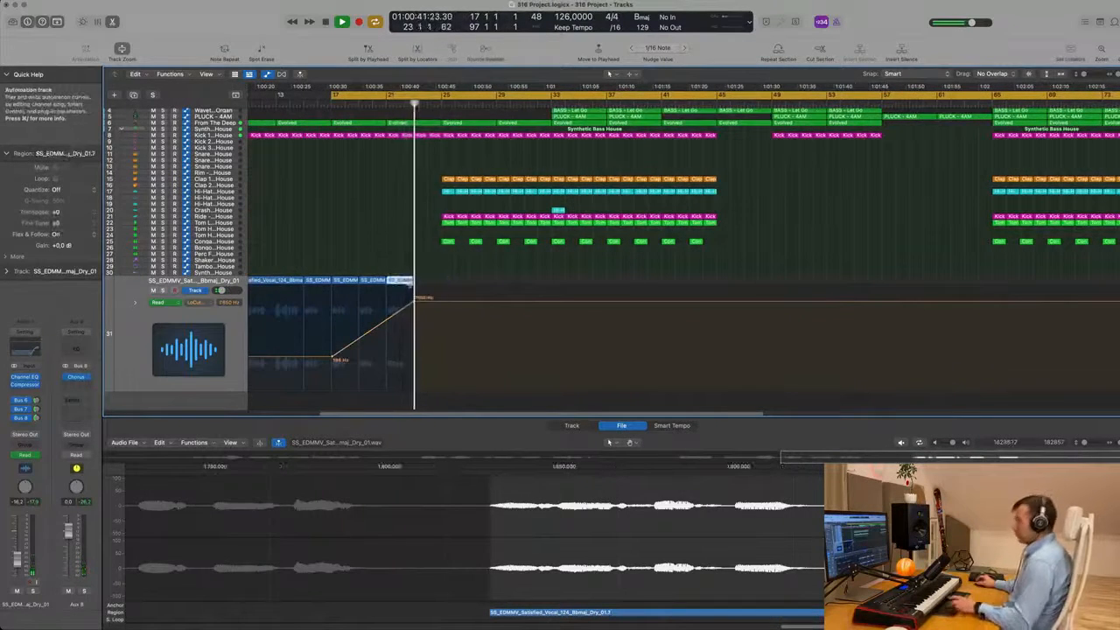
{"action": "key", "text": "super+r"}
{"action": "left_click", "coordinate": [415, 319]}
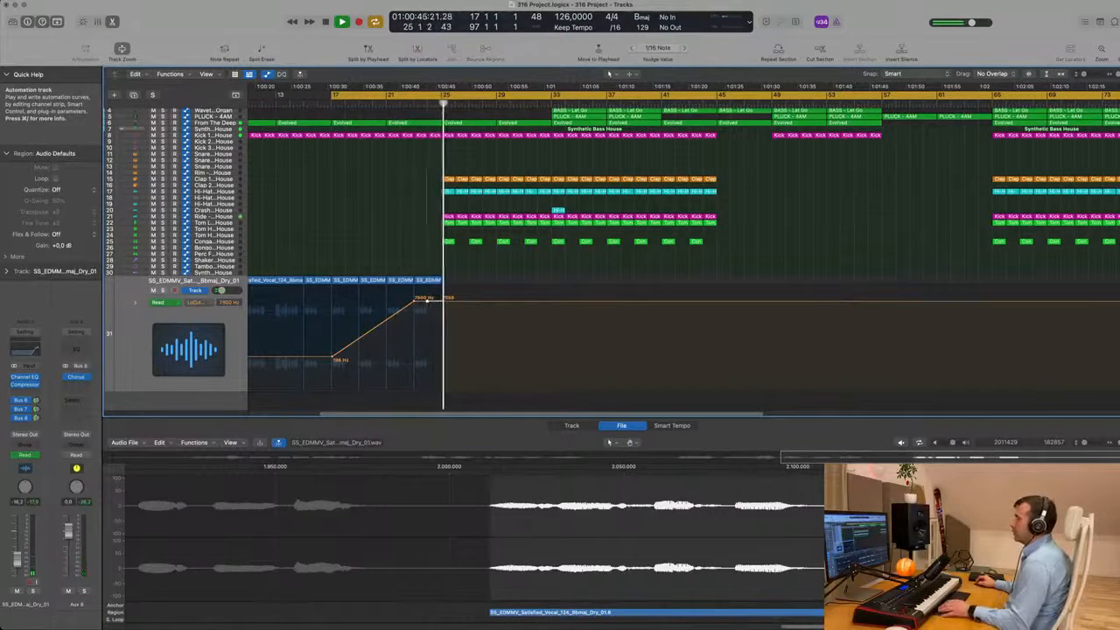
{"action": "left_click_drag", "start_coordinate": [427, 301], "coordinate": [428, 270]}
Play from bar 17 to check the vocal's low cut sweep against the other tracks.
{"action": "scroll", "coordinate": [400, 237], "scroll_direction": "up", "scroll_amount": 3}
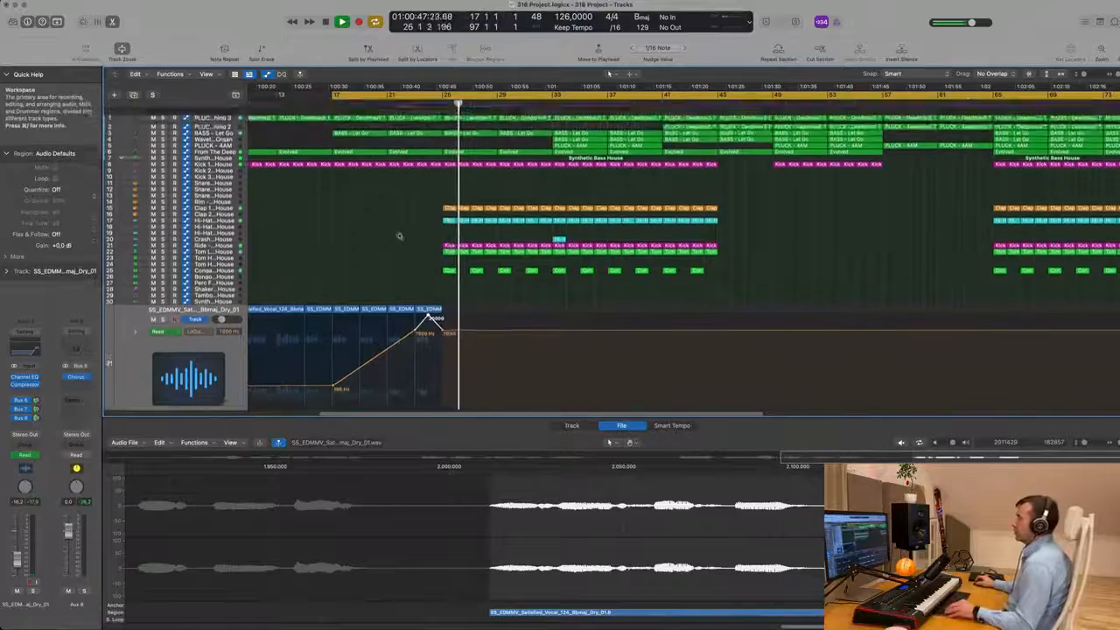
{"action": "scroll", "coordinate": [400, 236], "scroll_direction": "down", "scroll_amount": 5}
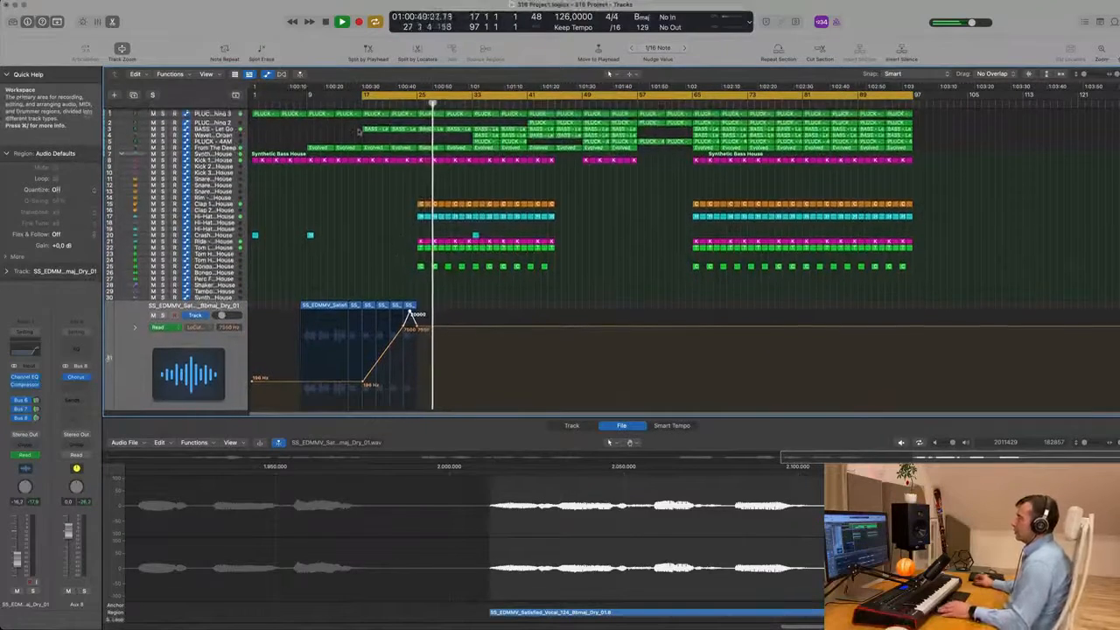
{"action": "left_click", "coordinate": [361, 103]}
{"action": "scroll", "coordinate": [380, 201], "scroll_direction": "up", "scroll_amount": 5}
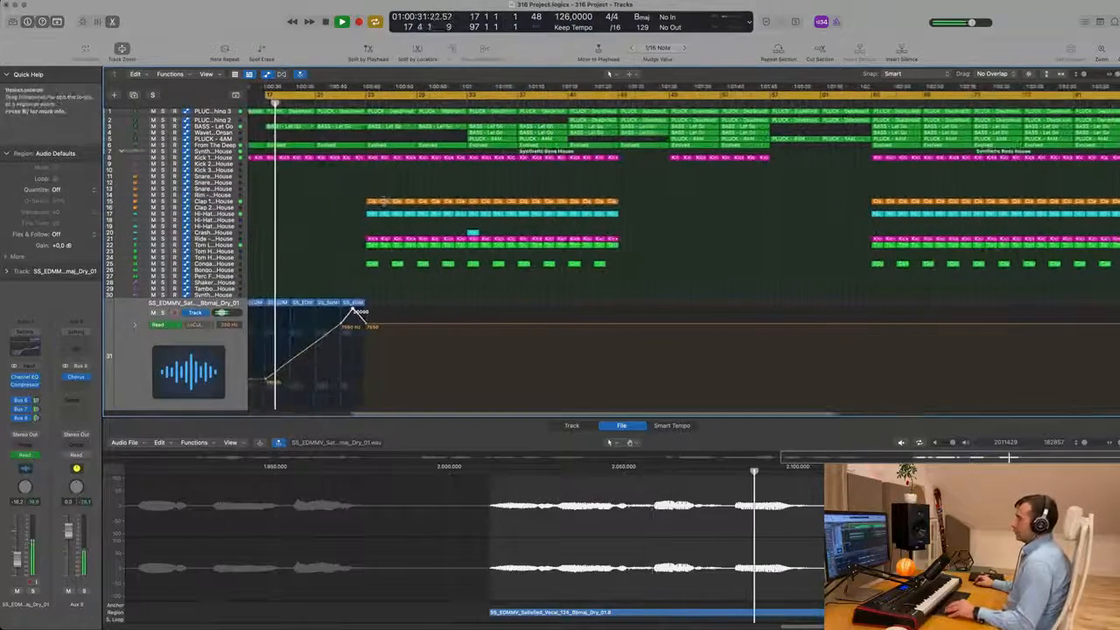
{"action": "scroll", "coordinate": [346, 226], "scroll_direction": "left", "scroll_amount": 3}
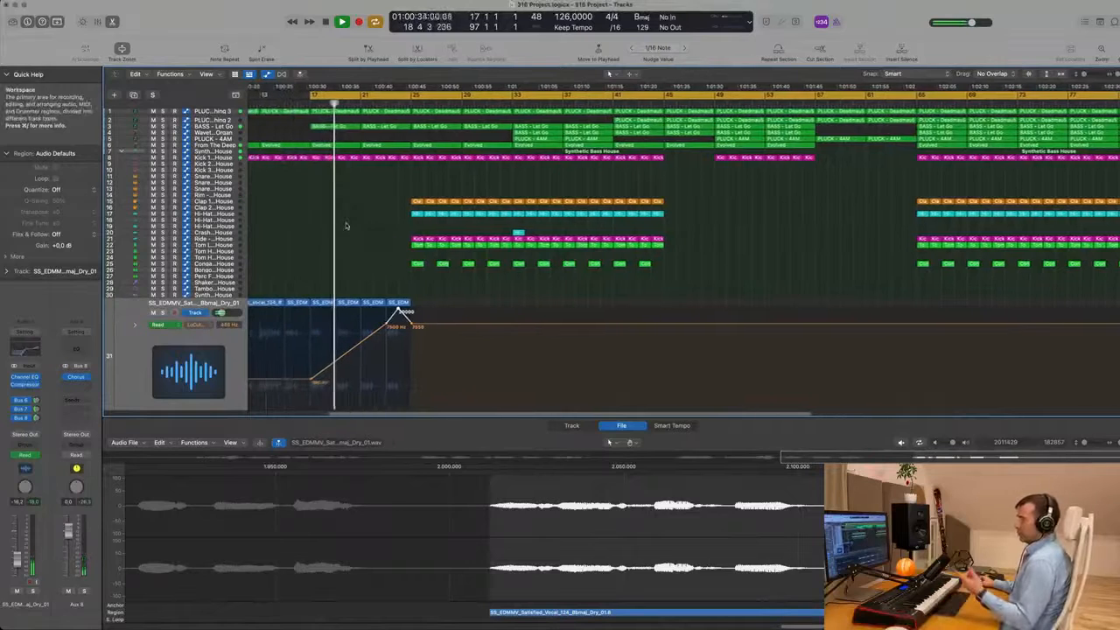
{"action": "scroll", "coordinate": [346, 227], "scroll_direction": "left", "scroll_amount": 6}
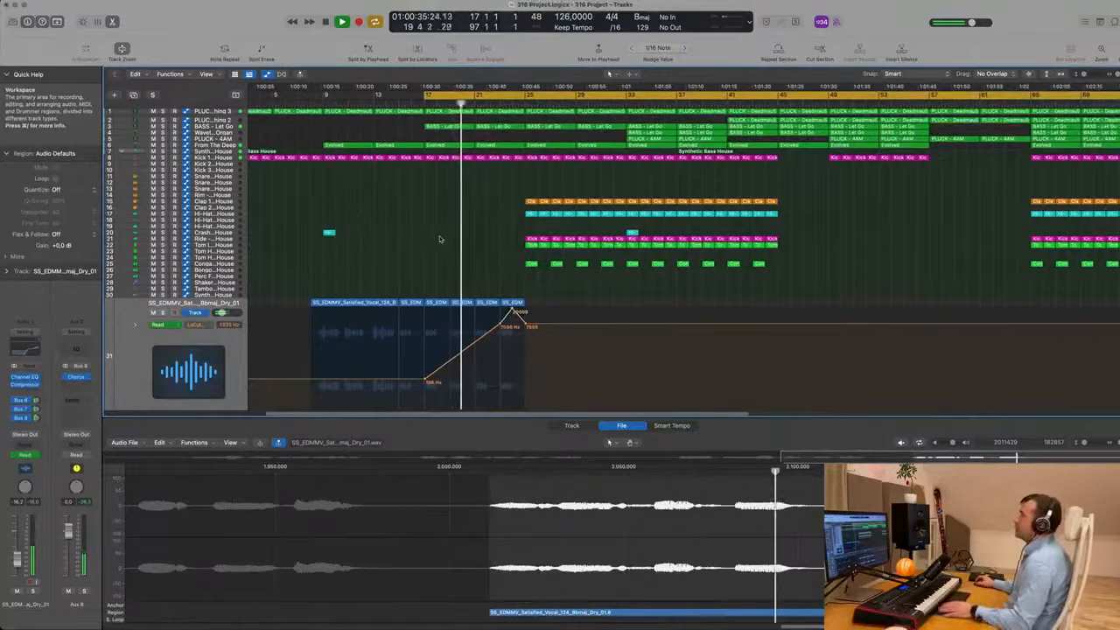
Move the cycle start back to bar 9 and play the vocal arrangement from there.
{"action": "left_click_drag", "start_coordinate": [426, 94], "coordinate": [324, 127]}
{"action": "key", "text": "space"}
{"action": "key", "text": "space"}
{"action": "scroll", "coordinate": [342, 213], "scroll_direction": "down", "scroll_amount": 3}
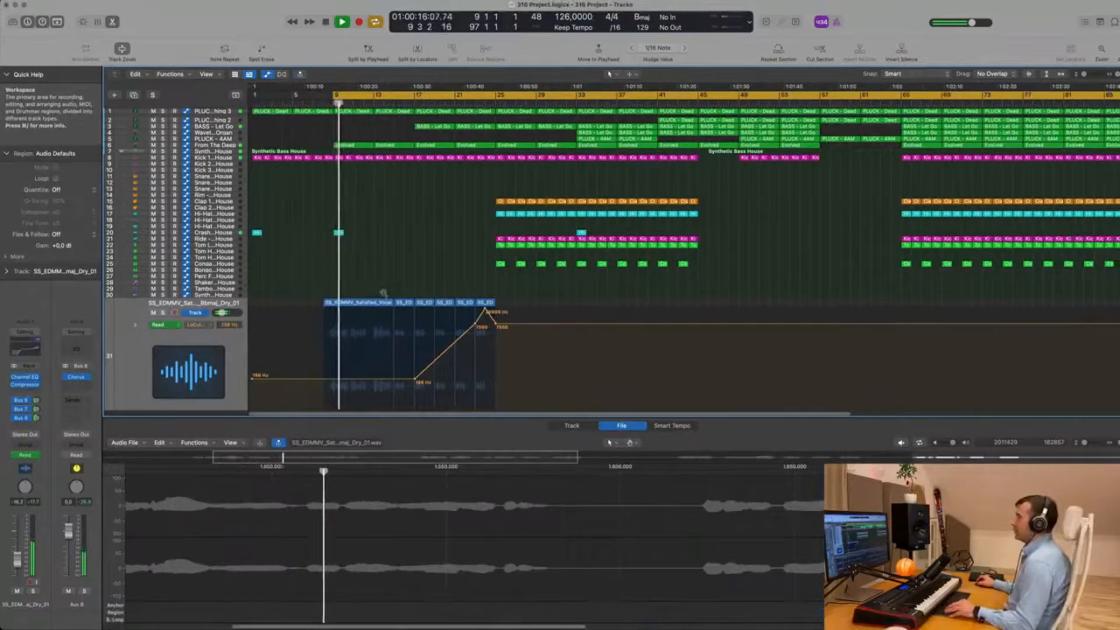
{"action": "scroll", "coordinate": [395, 277], "scroll_direction": "up", "scroll_amount": 4}
{"action": "scroll", "coordinate": [395, 277], "scroll_direction": "down", "scroll_amount": 2}
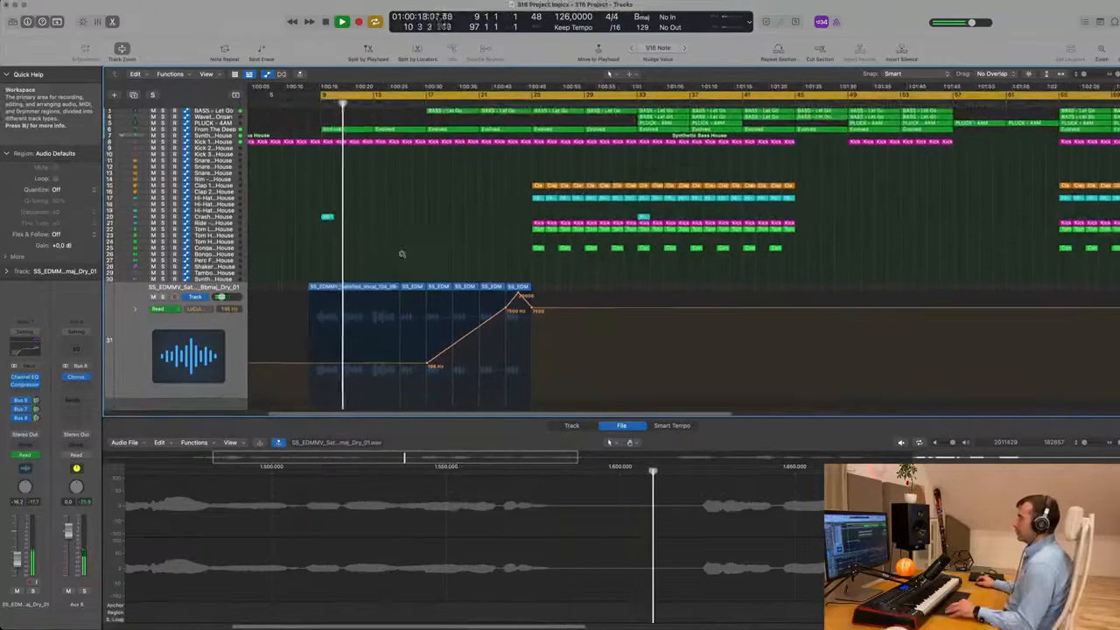
Cut the last beat before bar 17 out of the From The Deep and Kick 1 tracks, splitting the notes that cross the cut.
{"action": "left_click", "coordinate": [237, 343]}
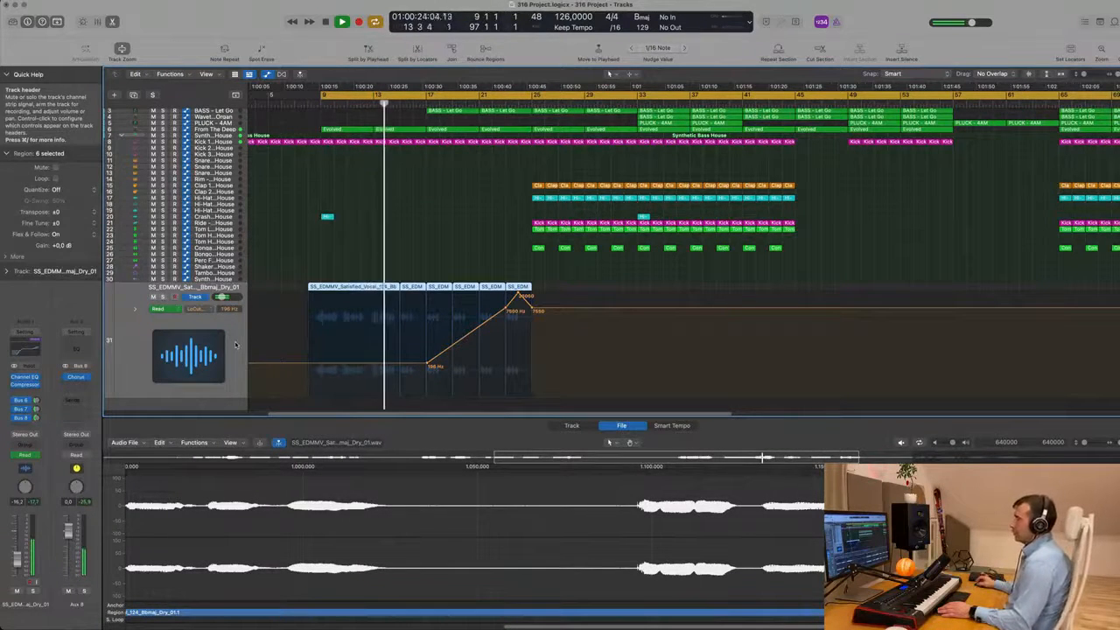
{"action": "left_click", "coordinate": [434, 247]}
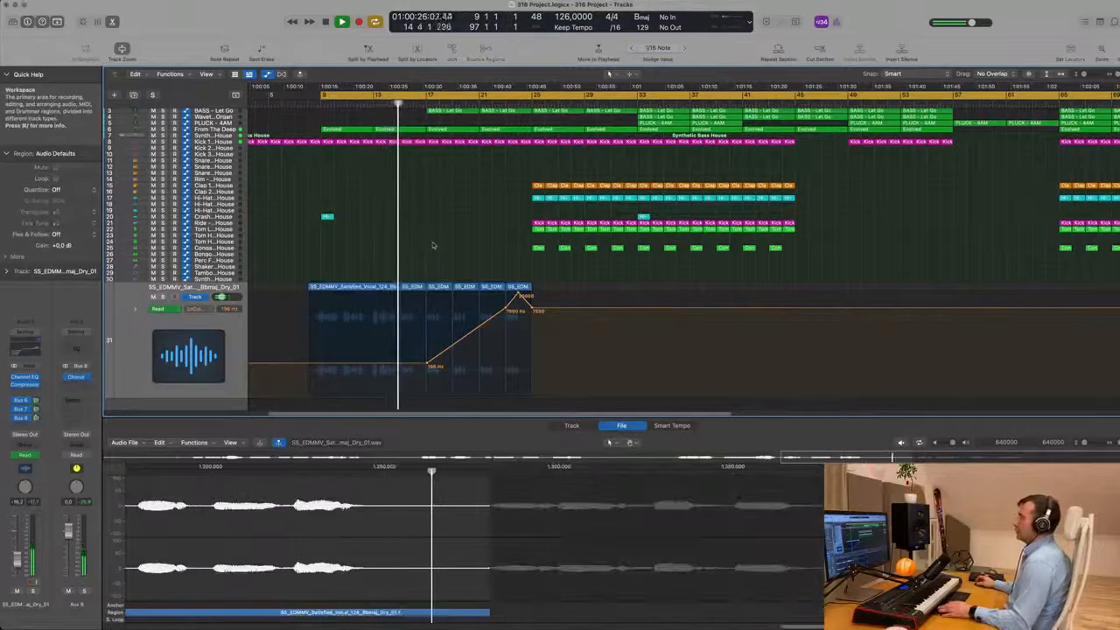
{"action": "scroll", "coordinate": [452, 250], "scroll_direction": "up", "scroll_amount": 4}
{"action": "scroll", "coordinate": [453, 250], "scroll_direction": "down", "scroll_amount": 2}
{"action": "scroll", "coordinate": [451, 251], "scroll_direction": "up", "scroll_amount": 8}
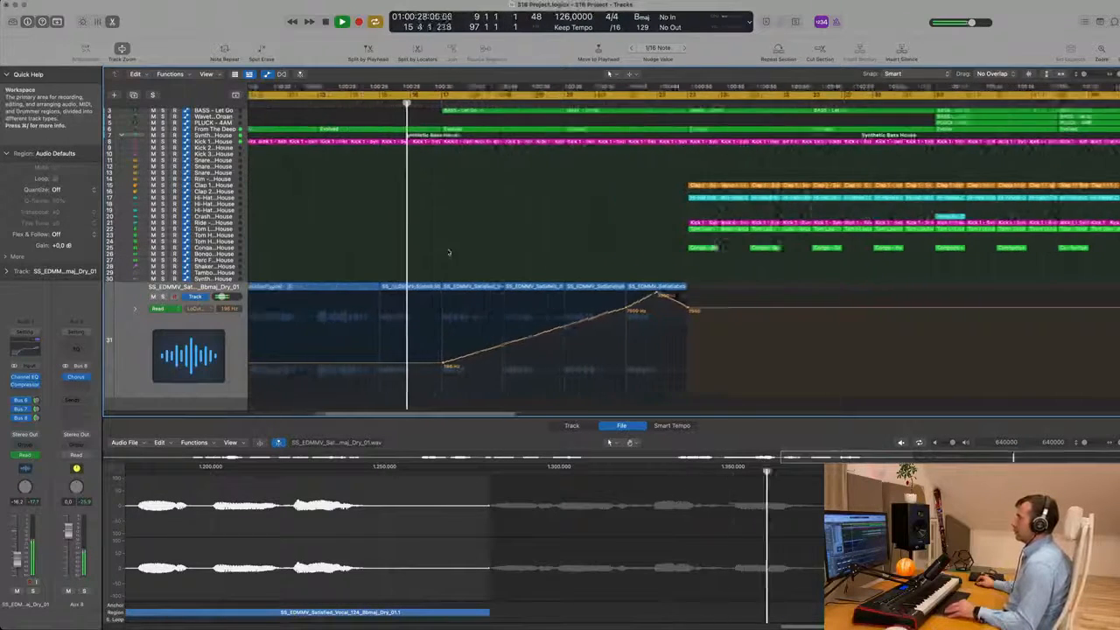
{"action": "scroll", "coordinate": [452, 252], "scroll_direction": "up", "scroll_amount": 2}
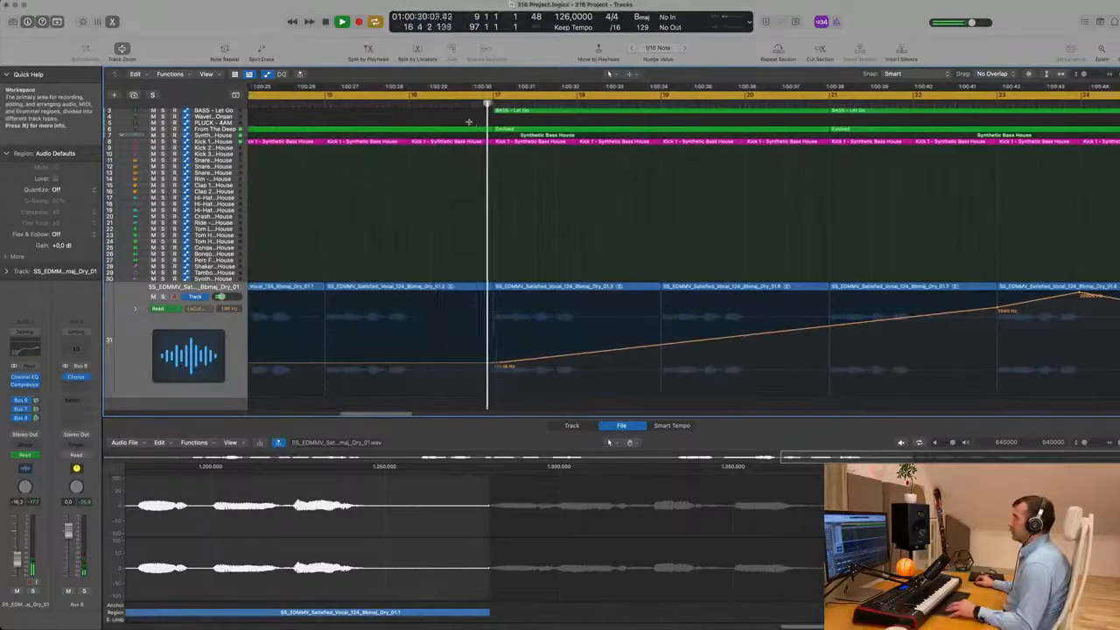
{"action": "left_click_drag", "start_coordinate": [469, 122], "coordinate": [491, 149]}
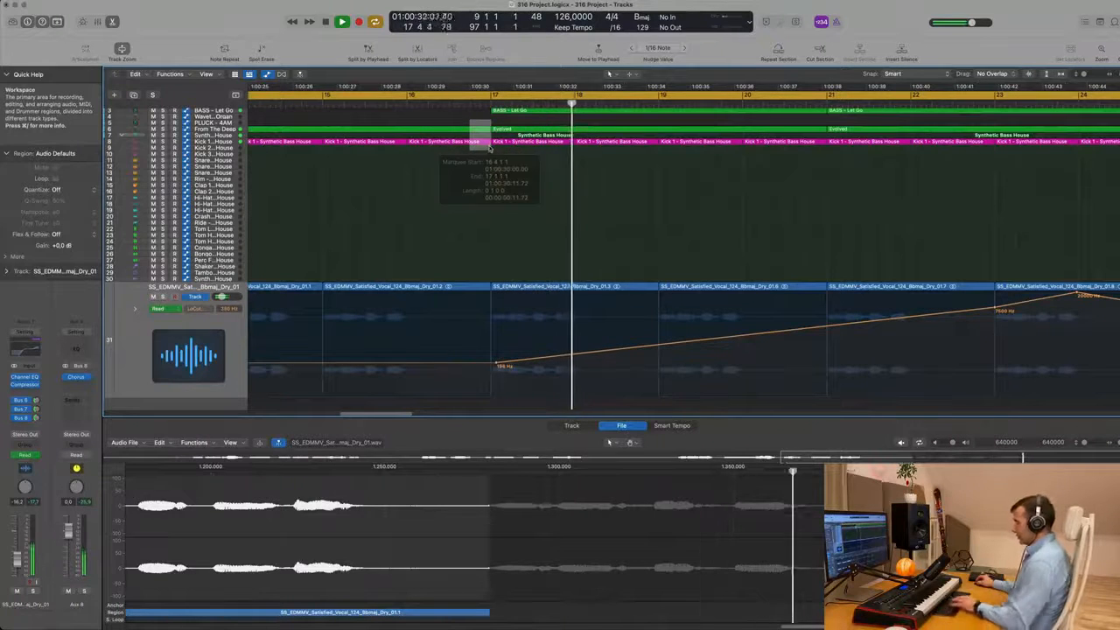
{"action": "key", "text": "super+b"}
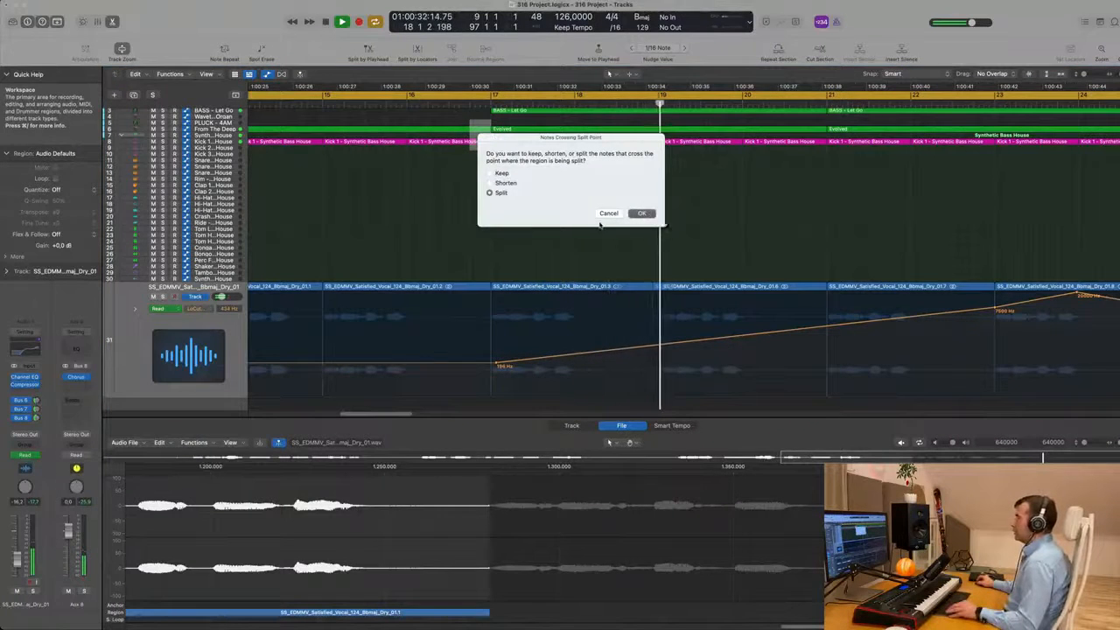
{"action": "key", "text": "Return"}
Copy the crash track's region from bar 9 to bar 17.
{"action": "key", "text": "super+Left"}
{"action": "key", "text": "super+Left"}
{"action": "key", "text": "super+Left"}
{"action": "key", "text": "super+Left"}
{"action": "key", "text": "super+Left"}
{"action": "key", "text": "super+Left"}
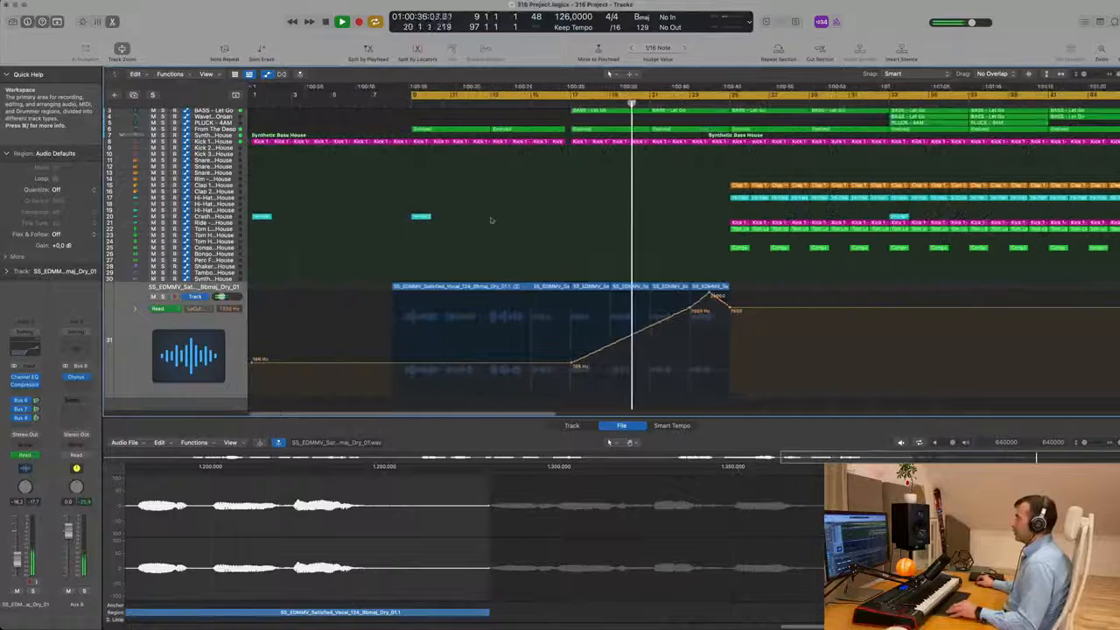
{"action": "left_click_drag", "start_coordinate": [422, 217], "coordinate": [578, 218]}
{"action": "key", "text": "super+Left"}
{"action": "key", "text": "super+Left"}
{"action": "key", "text": "super+Left"}
{"action": "key", "text": "super+Left"}
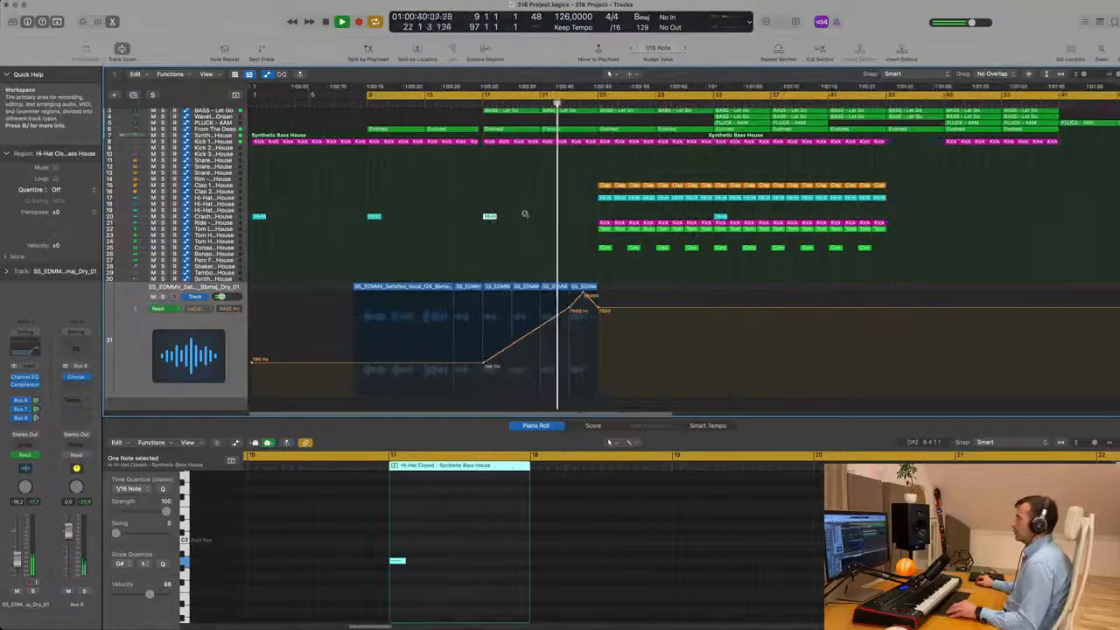
{"action": "scroll", "coordinate": [212, 115], "scroll_direction": "up", "scroll_amount": 2}
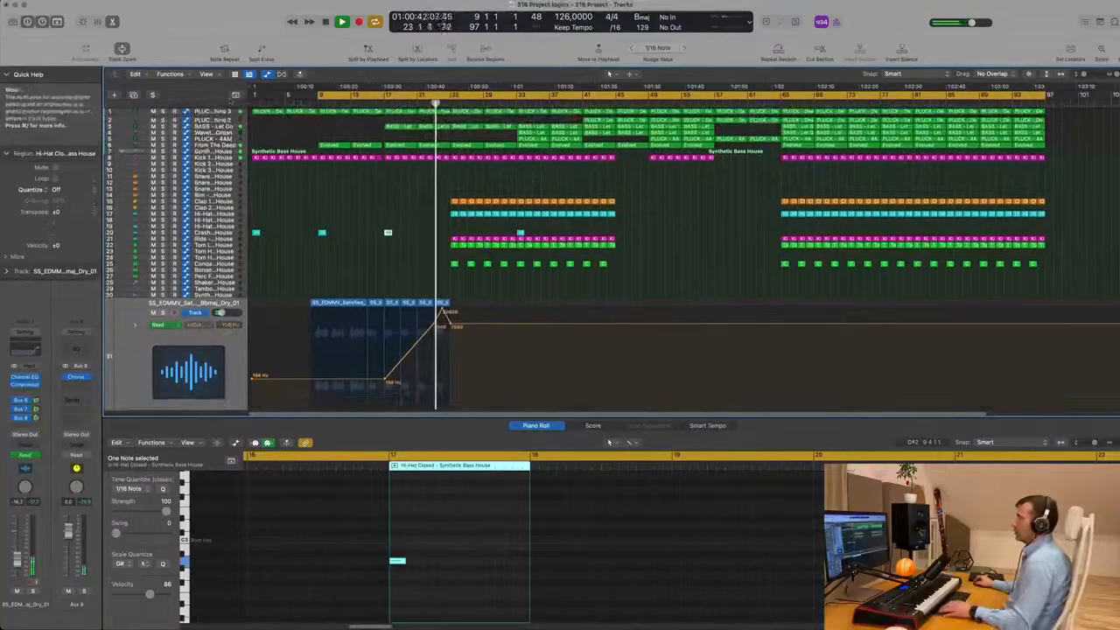
Start the cycle at bar 17 and reshape the PLUCK - Deadmau5 Thing 3 automation to climb from bar 17 to a peak at bar 25.
{"action": "left_click", "coordinate": [215, 113]}
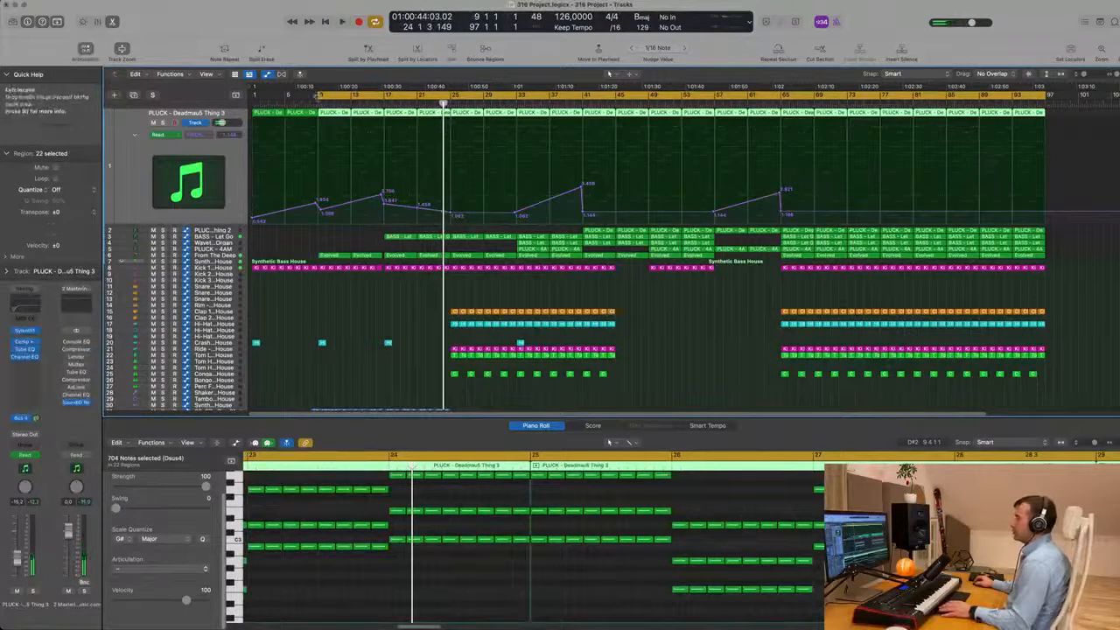
{"action": "left_click_drag", "start_coordinate": [318, 95], "coordinate": [382, 98]}
{"action": "key", "text": "space"}
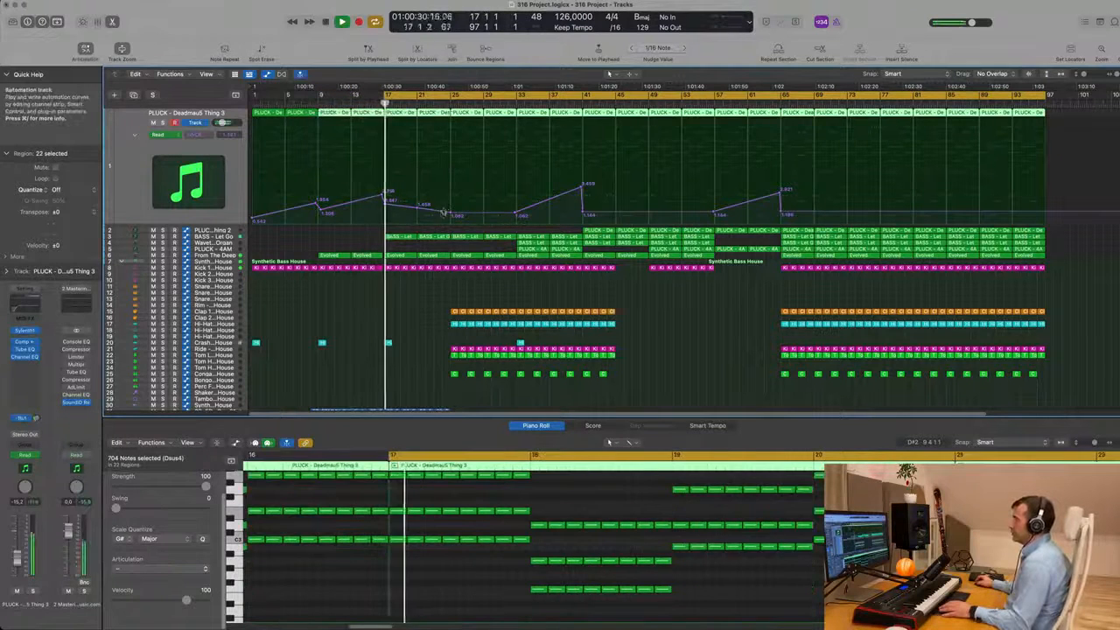
{"action": "left_click", "coordinate": [442, 171]}
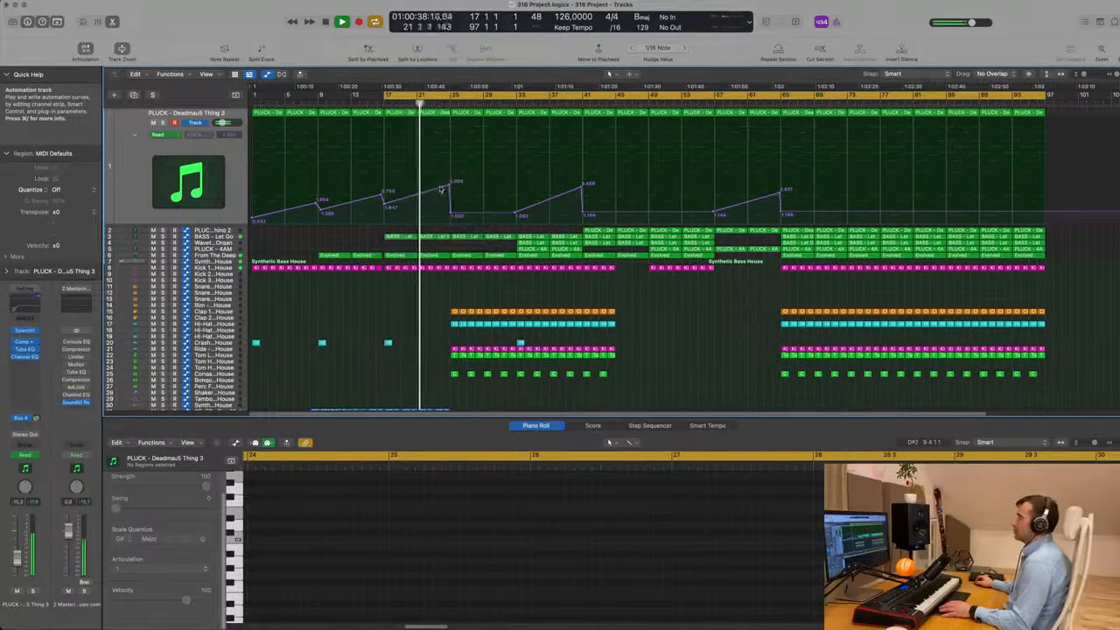
{"action": "left_click", "coordinate": [452, 214]}
Delete the Kick 1 region just before bar 25 and play across the gap into the drum section.
{"action": "scroll", "coordinate": [437, 285], "scroll_direction": "up", "scroll_amount": 5}
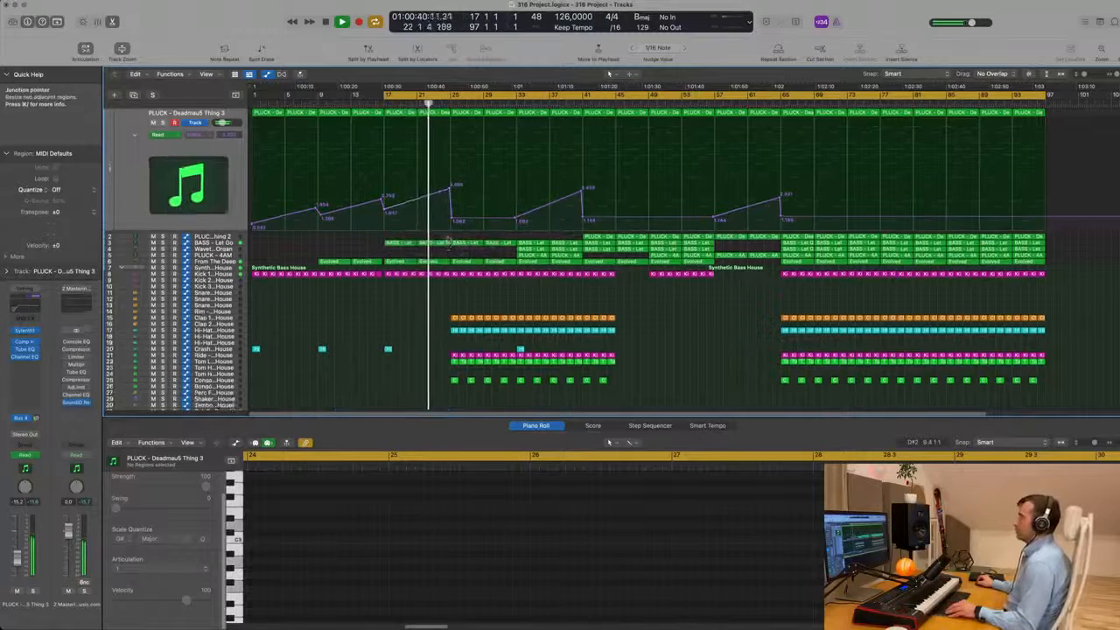
{"action": "scroll", "coordinate": [436, 285], "scroll_direction": "up", "scroll_amount": 2}
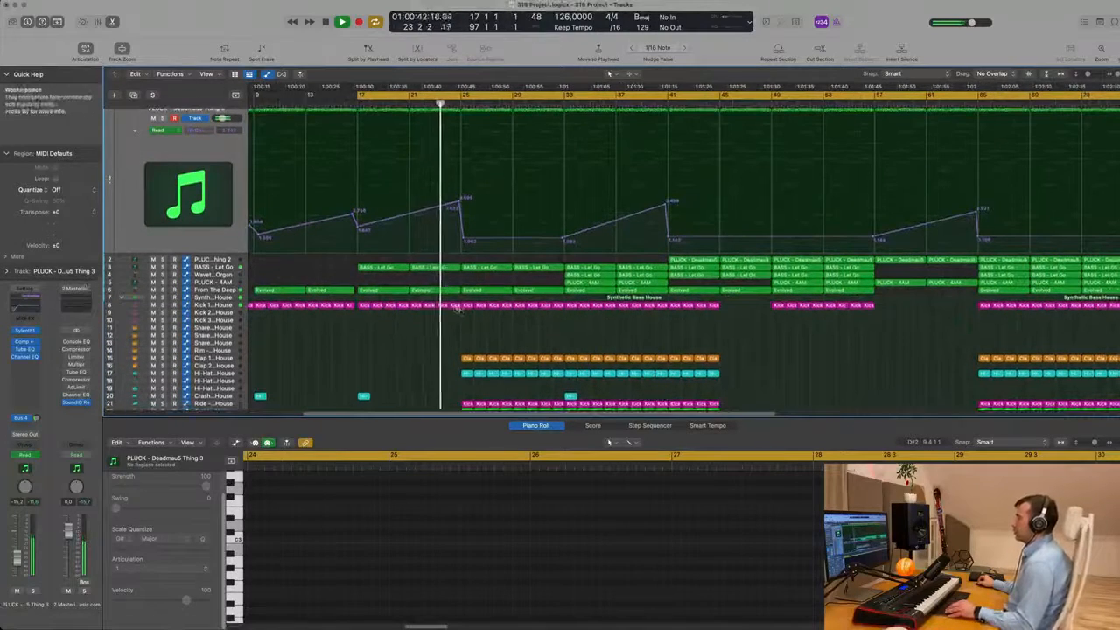
{"action": "left_click", "coordinate": [454, 306]}
{"action": "left_click", "coordinate": [479, 318]}
{"action": "scroll", "coordinate": [480, 318], "scroll_direction": "down", "scroll_amount": 4}
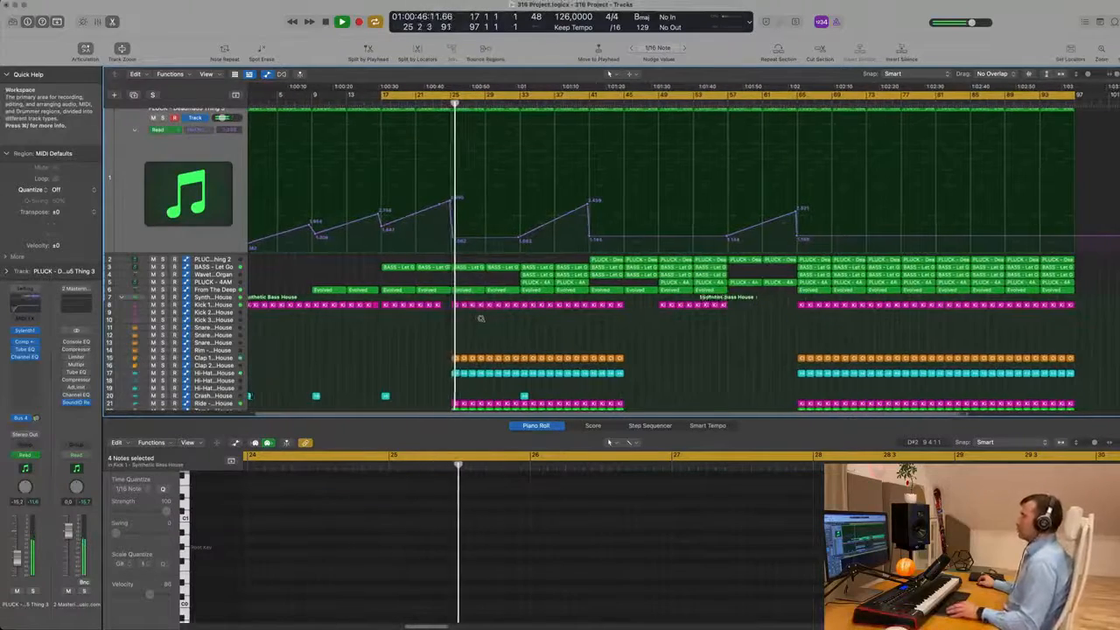
{"action": "scroll", "coordinate": [481, 316], "scroll_direction": "up", "scroll_amount": 3}
{"action": "scroll", "coordinate": [482, 314], "scroll_direction": "down", "scroll_amount": 5}
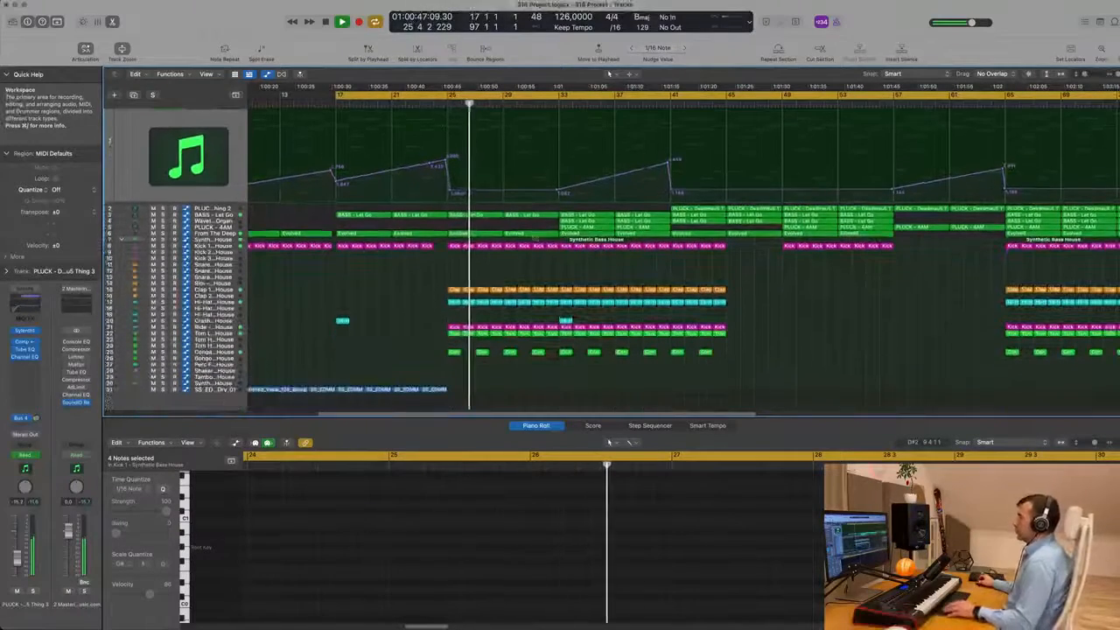
{"action": "key", "text": "space"}
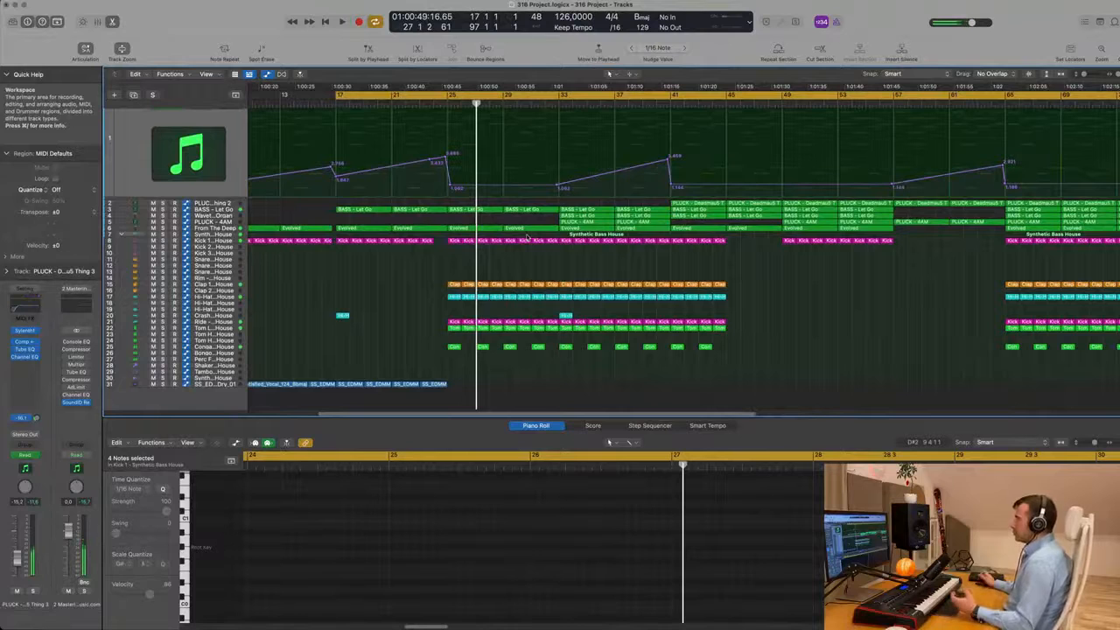
Move the two PLUCK - 4AM regions from bar 33 to bar 25 and play from bar 17 with that track selected.
{"action": "left_click_drag", "start_coordinate": [552, 224], "coordinate": [473, 232]}
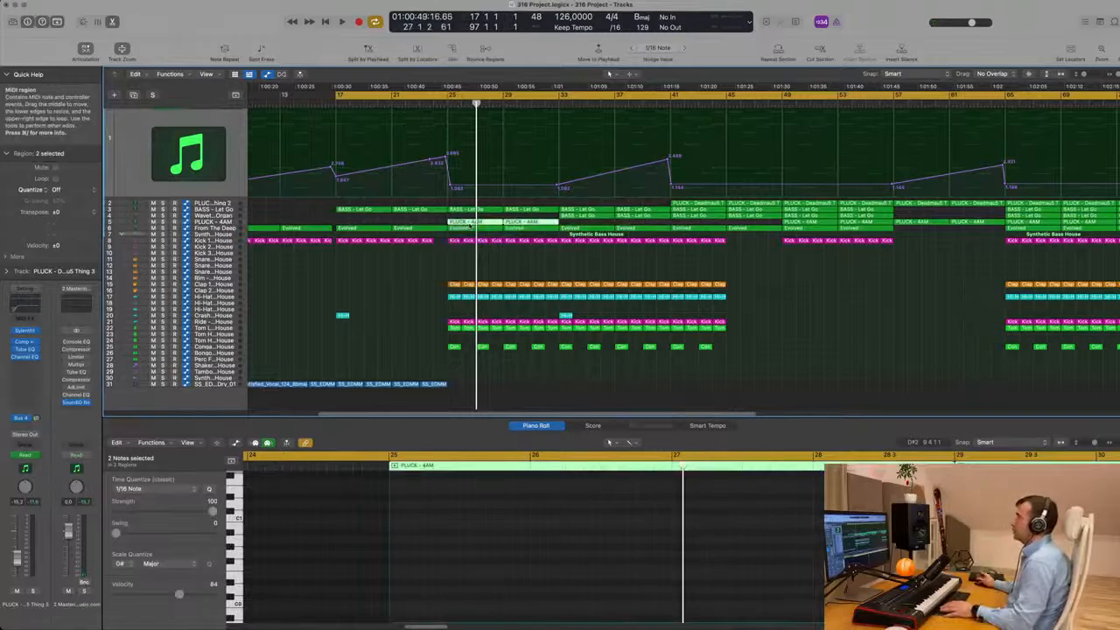
{"action": "key", "text": "space"}
{"action": "key", "text": "super+Left"}
{"action": "key", "text": "super+Left"}
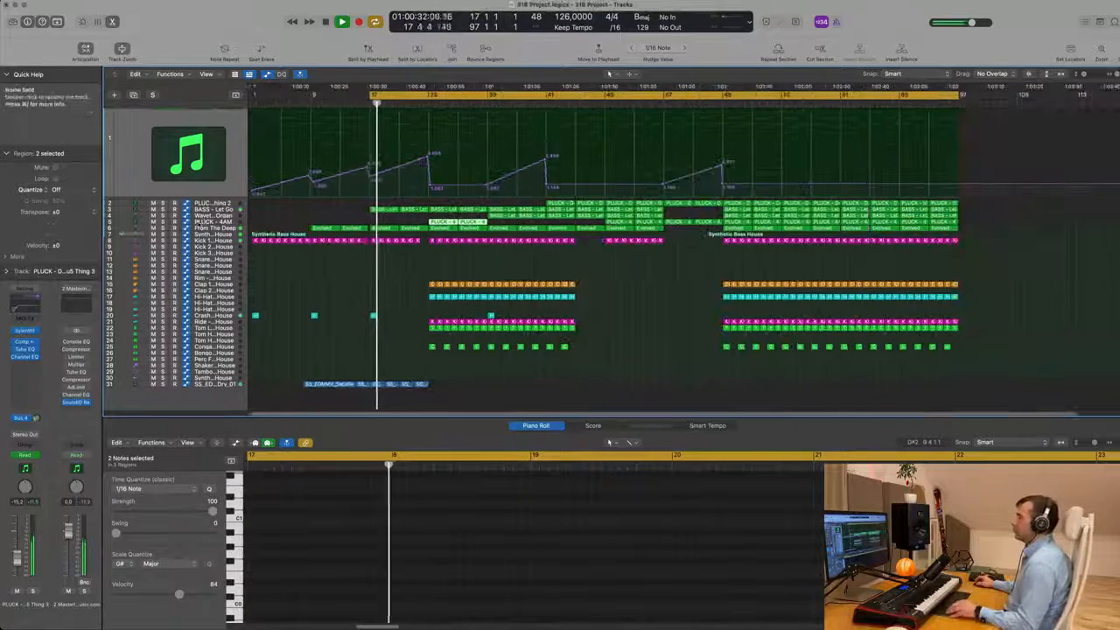
{"action": "left_click", "coordinate": [202, 222]}
{"action": "scroll", "coordinate": [200, 251], "scroll_direction": "up", "scroll_amount": 3}
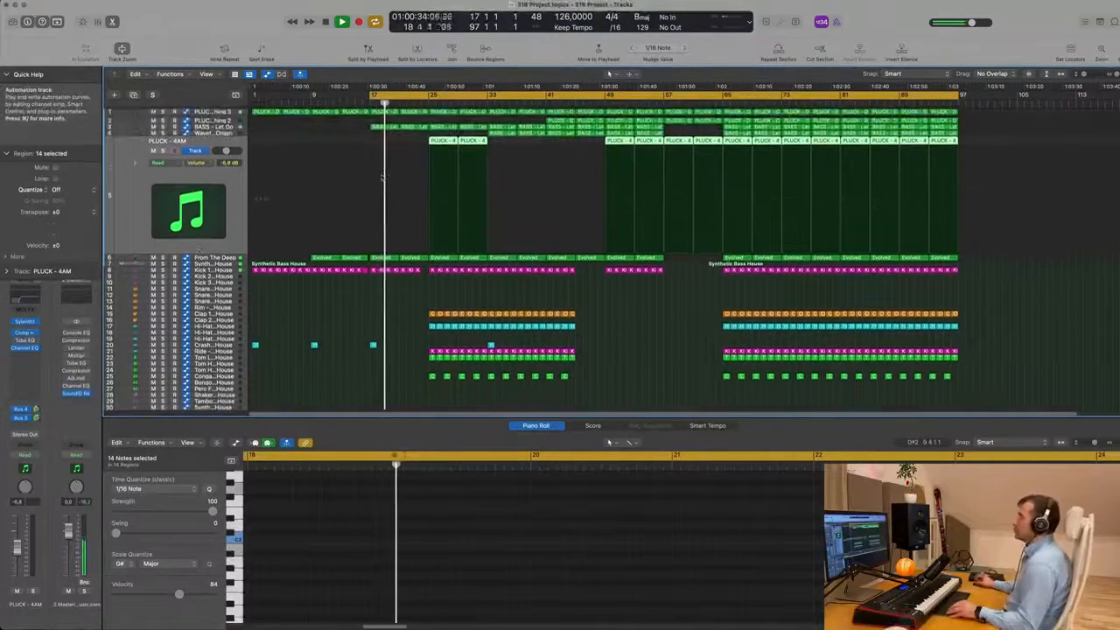
{"action": "scroll", "coordinate": [387, 175], "scroll_direction": "up", "scroll_amount": 4}
{"action": "scroll", "coordinate": [393, 182], "scroll_direction": "right", "scroll_amount": 2}
{"action": "scroll", "coordinate": [393, 182], "scroll_direction": "down", "scroll_amount": 3}
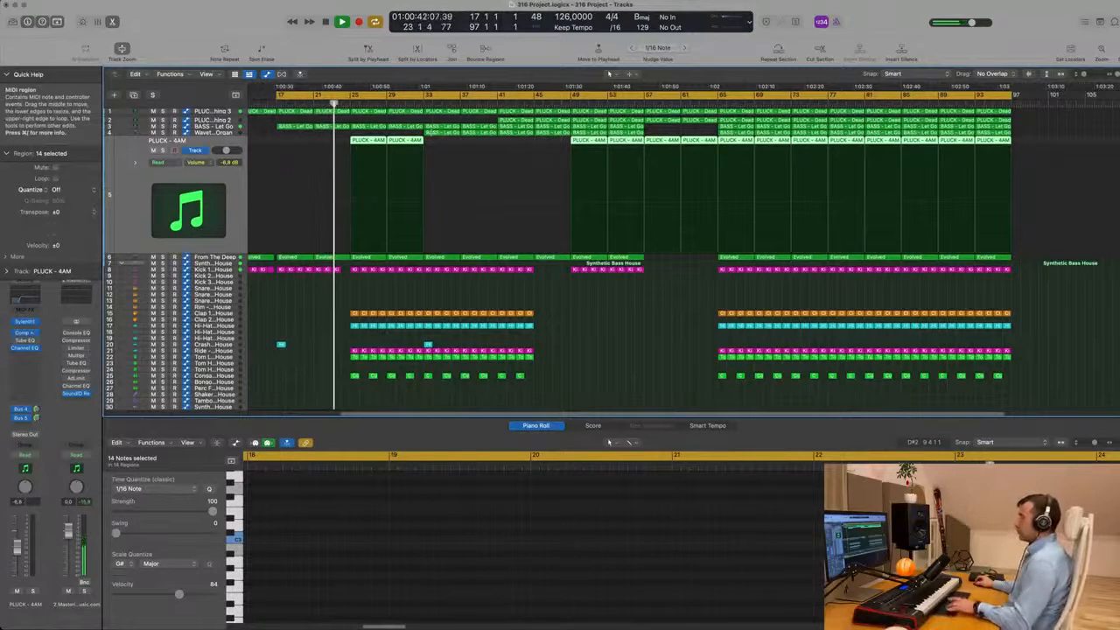
{"action": "key", "text": "super+r"}
{"action": "key", "text": "super+Right"}
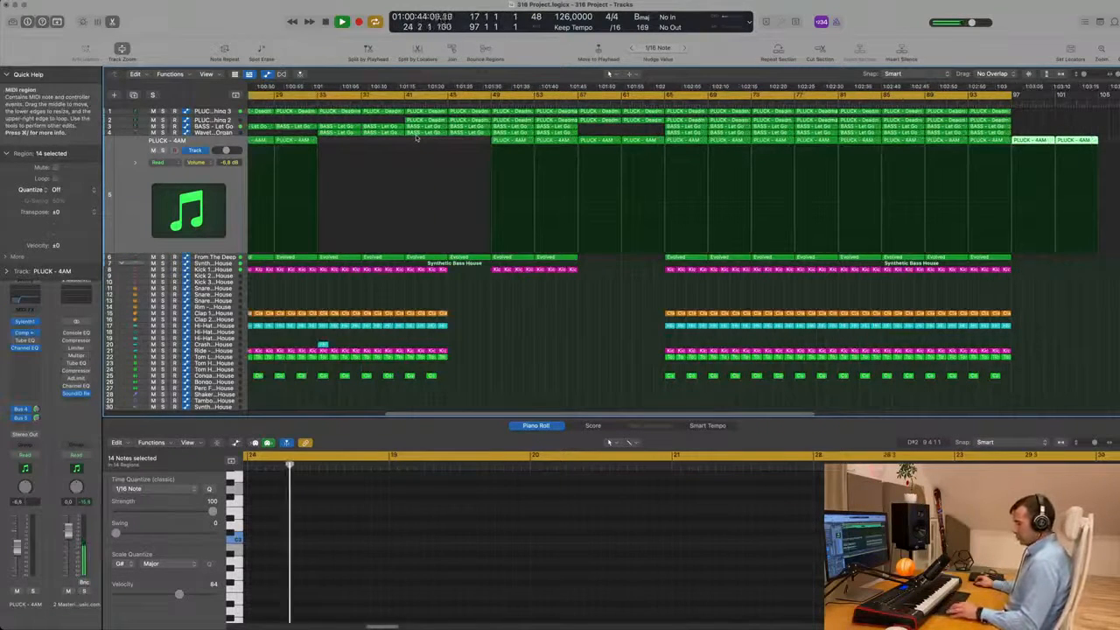
{"action": "key", "text": "super+z"}
Copy the two PLUCK - 4AM regions at bar 25 to bar 33.
{"action": "key", "text": "super+Left"}
{"action": "key", "text": "super+Left"}
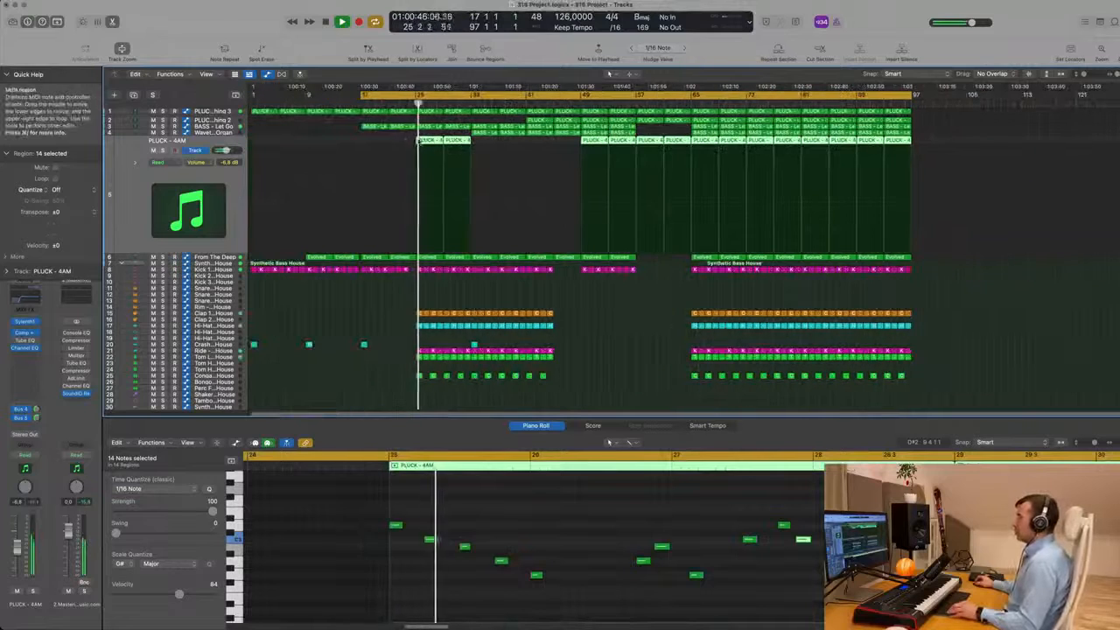
{"action": "left_click_drag", "start_coordinate": [413, 144], "coordinate": [492, 149]}
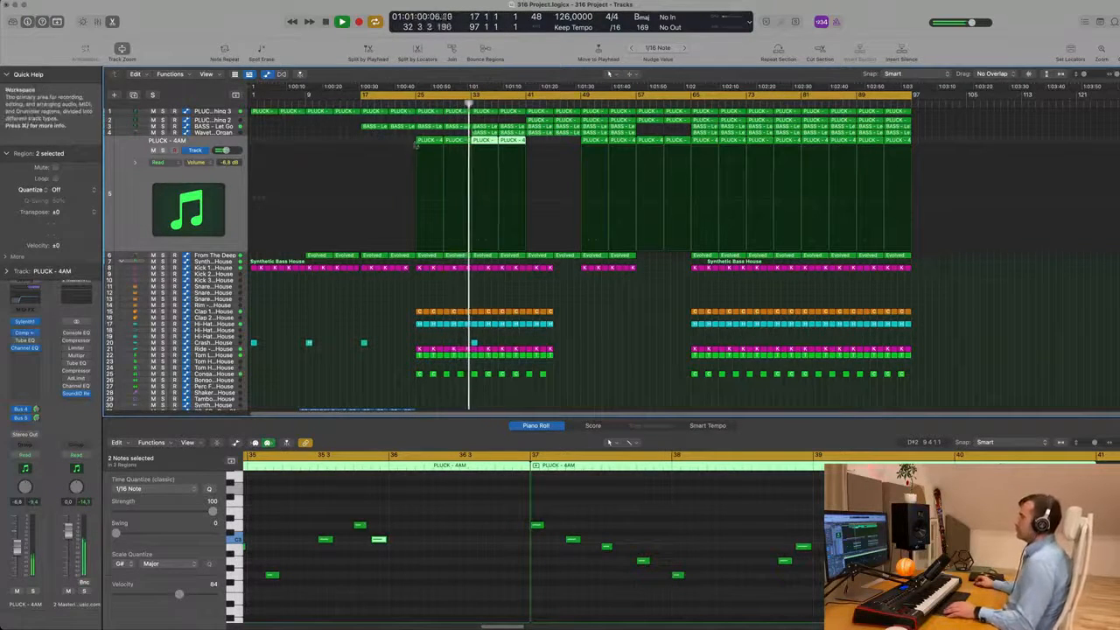
Solo the Wavetable Organ track briefly to hear its part alone, restore the full mix and stop playback.
{"action": "left_click", "coordinate": [218, 131]}
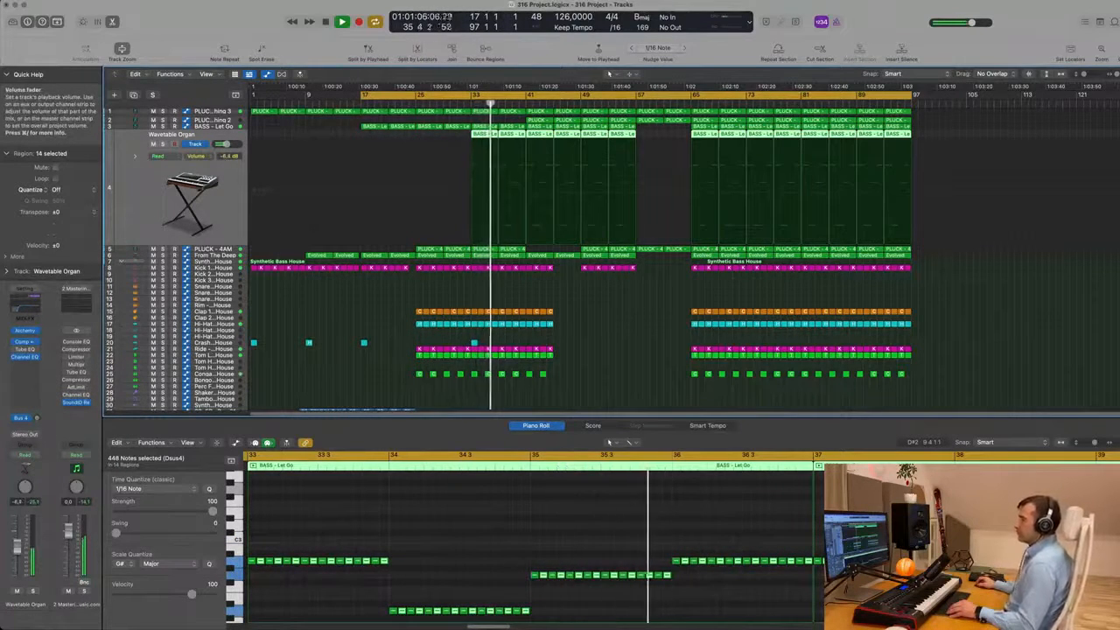
{"action": "left_click", "coordinate": [33, 591]}
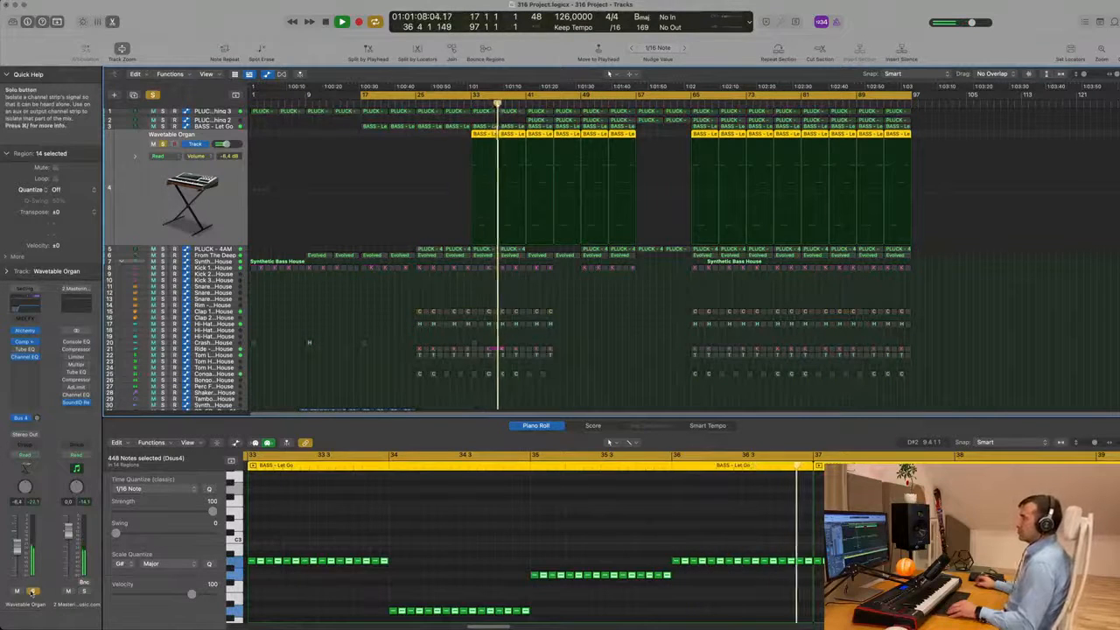
{"action": "left_click", "coordinate": [32, 592]}
{"action": "scroll", "coordinate": [441, 286], "scroll_direction": "down", "scroll_amount": 2}
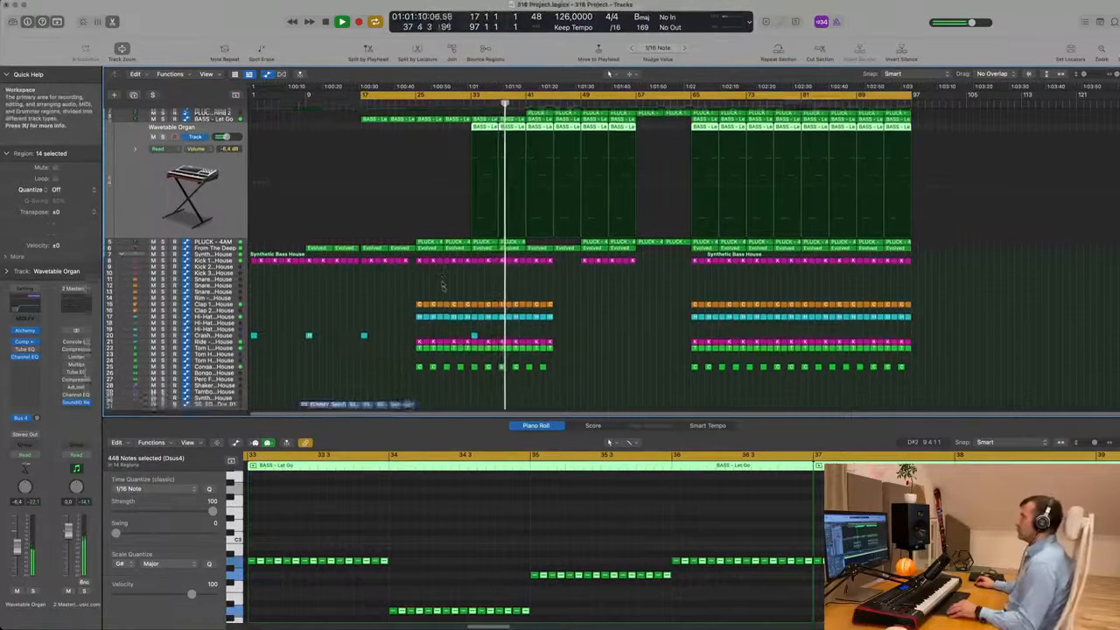
{"action": "scroll", "coordinate": [404, 299], "scroll_direction": "down", "scroll_amount": 3}
{"action": "key", "text": "space"}
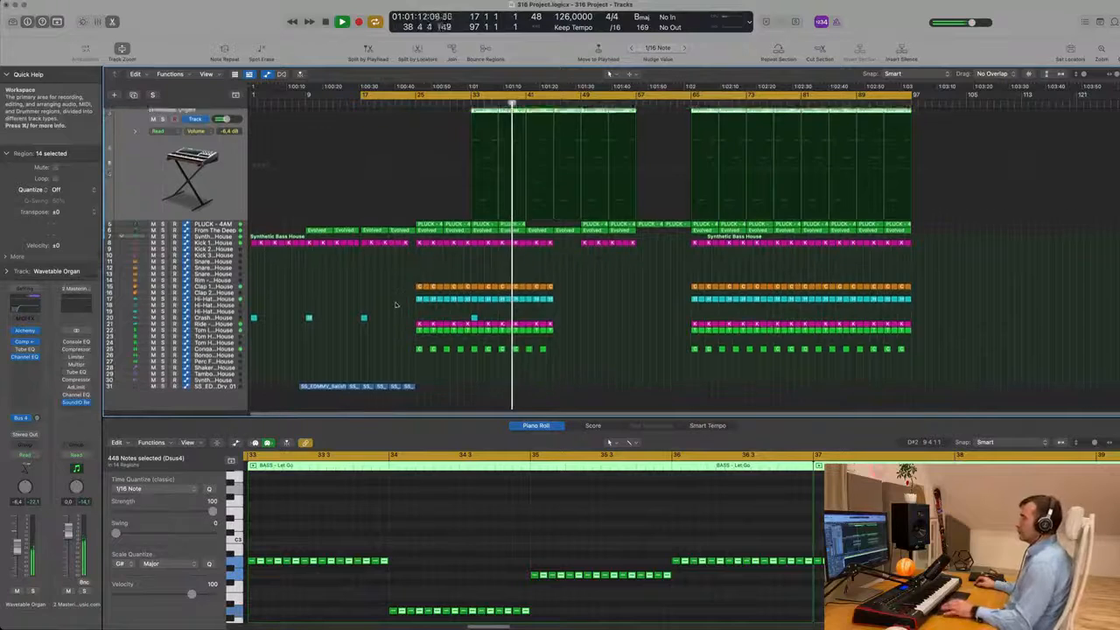
Add SS_EDMMV_Satisfied_Vocal_124_Bbmaj_Dry_02.wav from the Finder's dry vocal loops to a new track at bar 25 and select that track.
{"action": "left_click", "coordinate": [208, 366]}
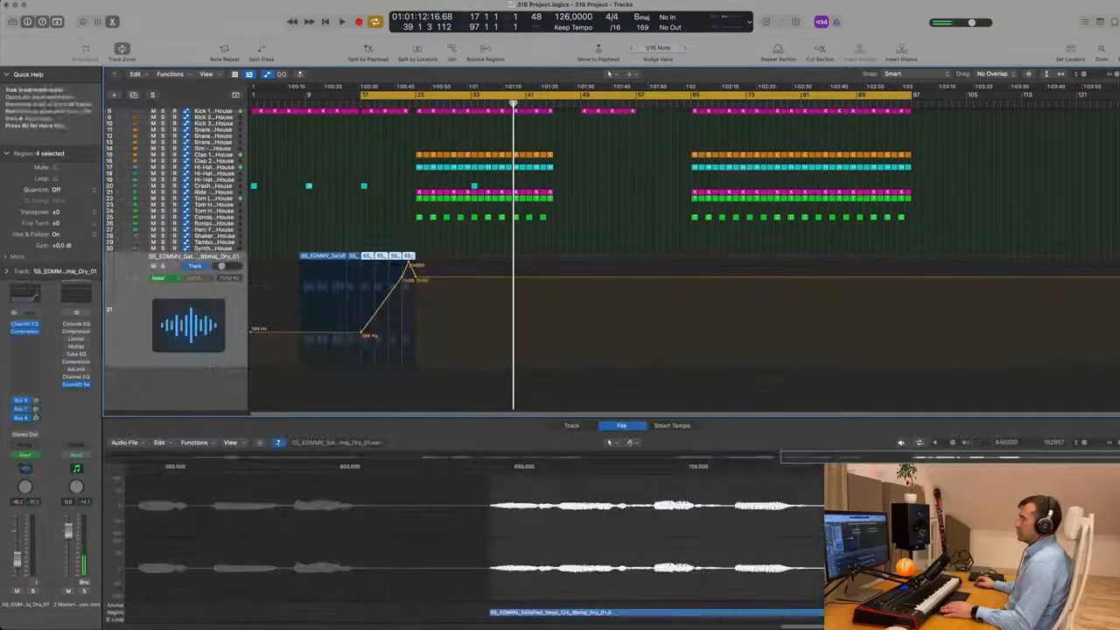
{"action": "left_click", "coordinate": [74, 609]}
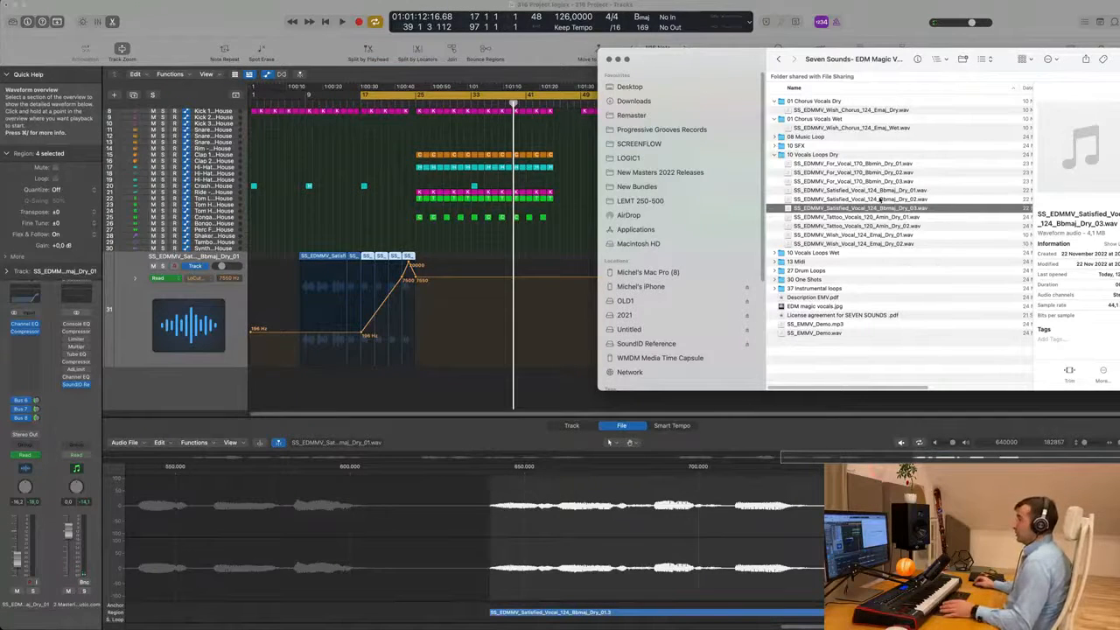
{"action": "left_click_drag", "start_coordinate": [557, 320], "coordinate": [416, 372]}
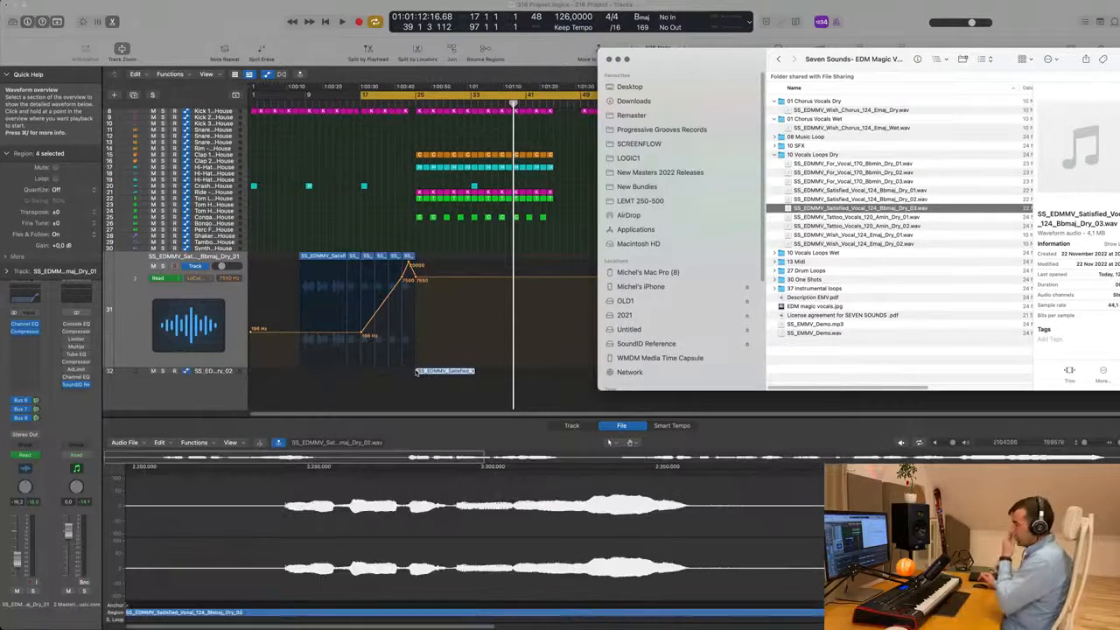
{"action": "left_click", "coordinate": [210, 374]}
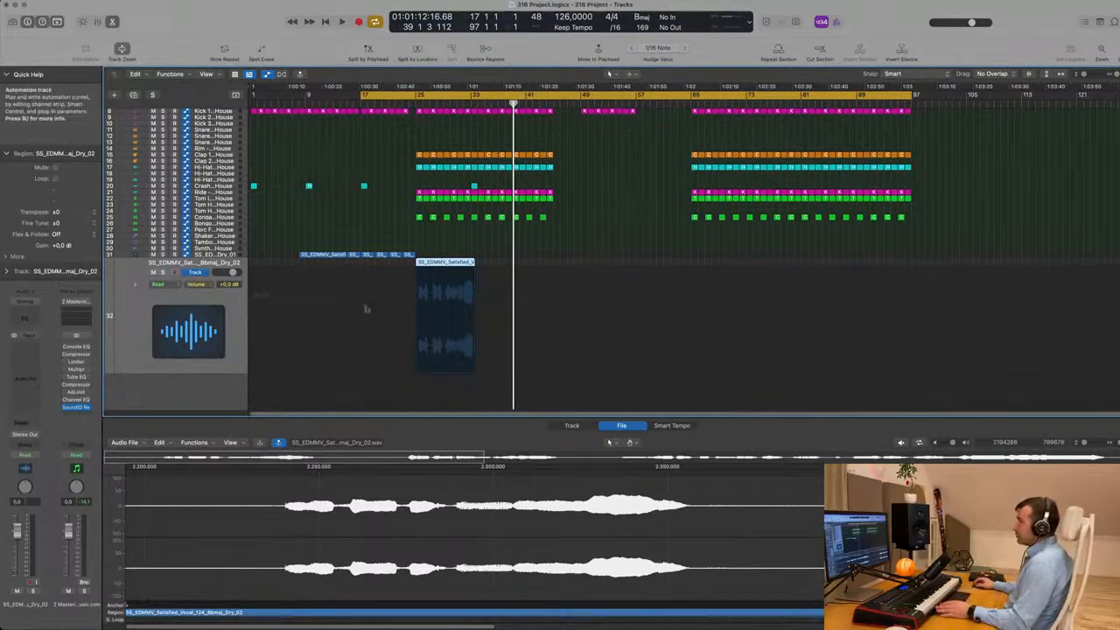
Enable Flex for the SS_EDMMV_Satisfied_Vocal_124_Bbmaj_Dry_02 track in the audio track editor and set its algorithm to Flex Time - Tempophone (FX).
{"action": "left_click", "coordinate": [570, 427]}
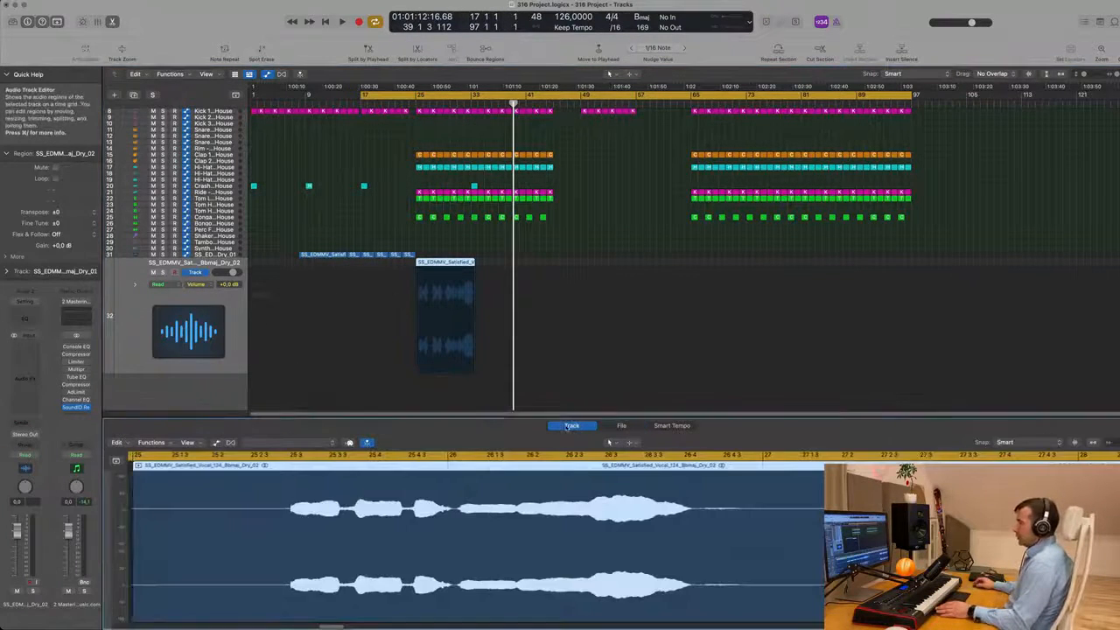
{"action": "left_click", "coordinate": [230, 443]}
{"action": "left_click", "coordinate": [597, 227]}
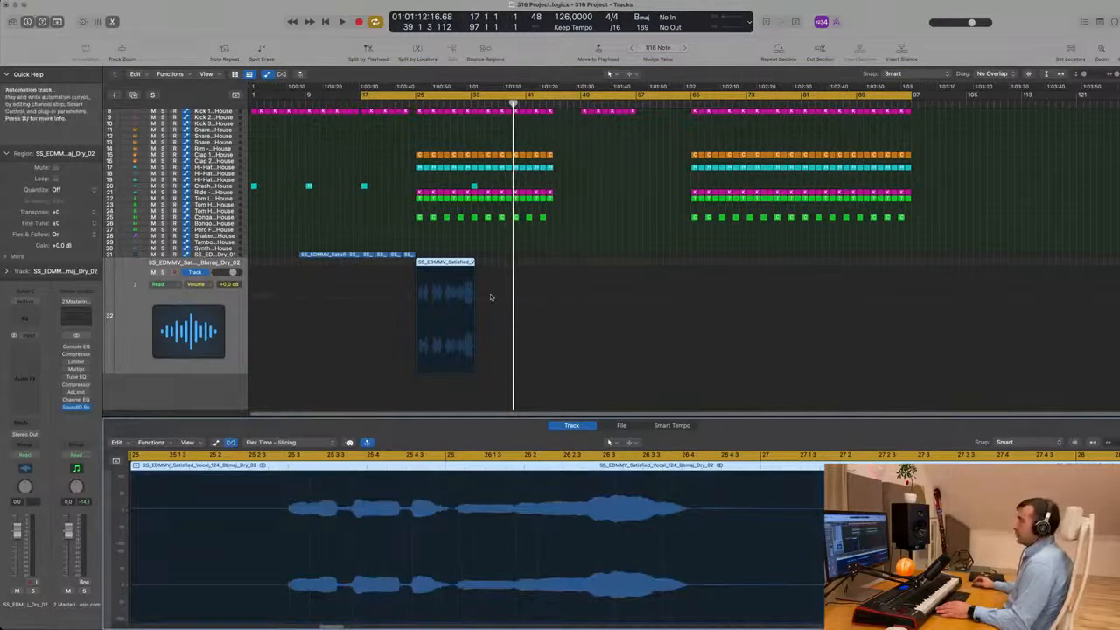
{"action": "left_click", "coordinate": [274, 444]}
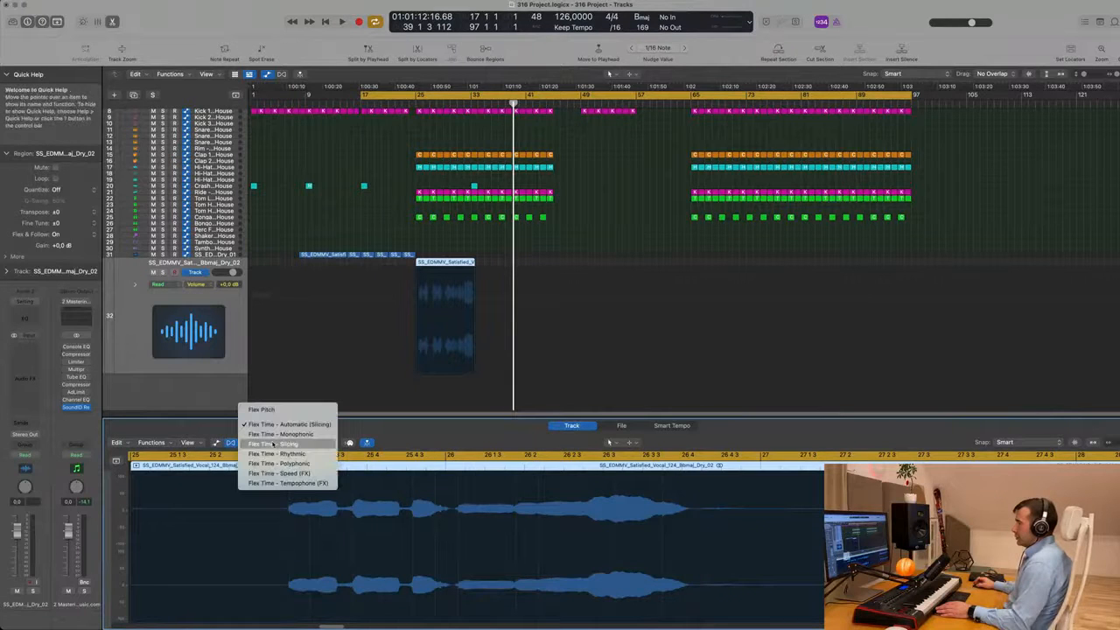
{"action": "left_click", "coordinate": [282, 484]}
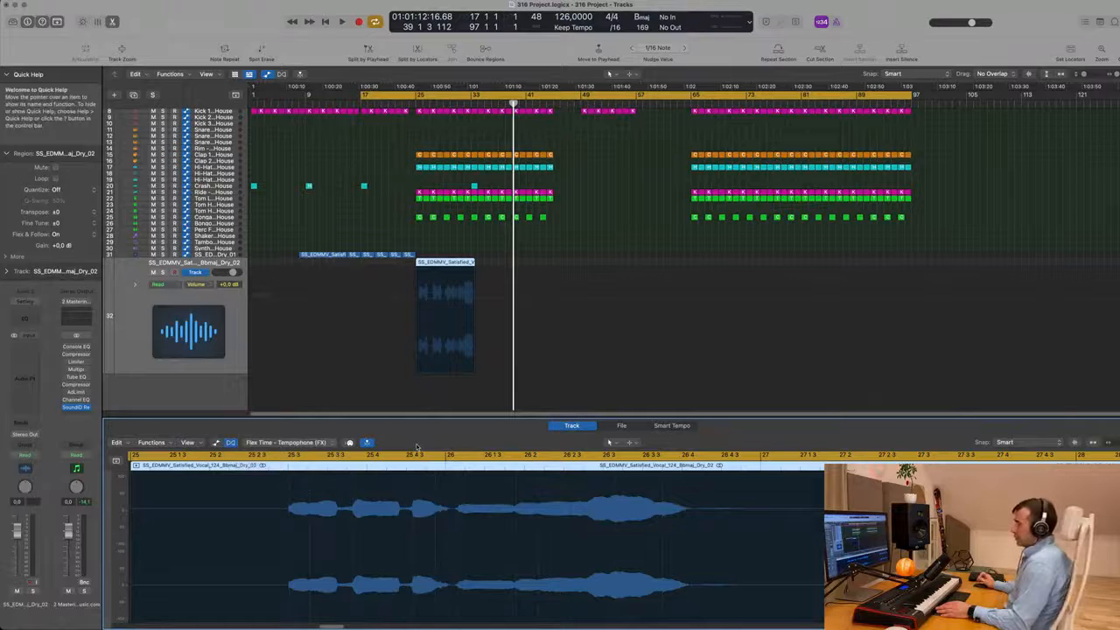
Process the vocal file with the Time and Pitch Machine from an original tempo of 124 to a destination tempo of 126 bpm.
{"action": "left_click", "coordinate": [622, 426]}
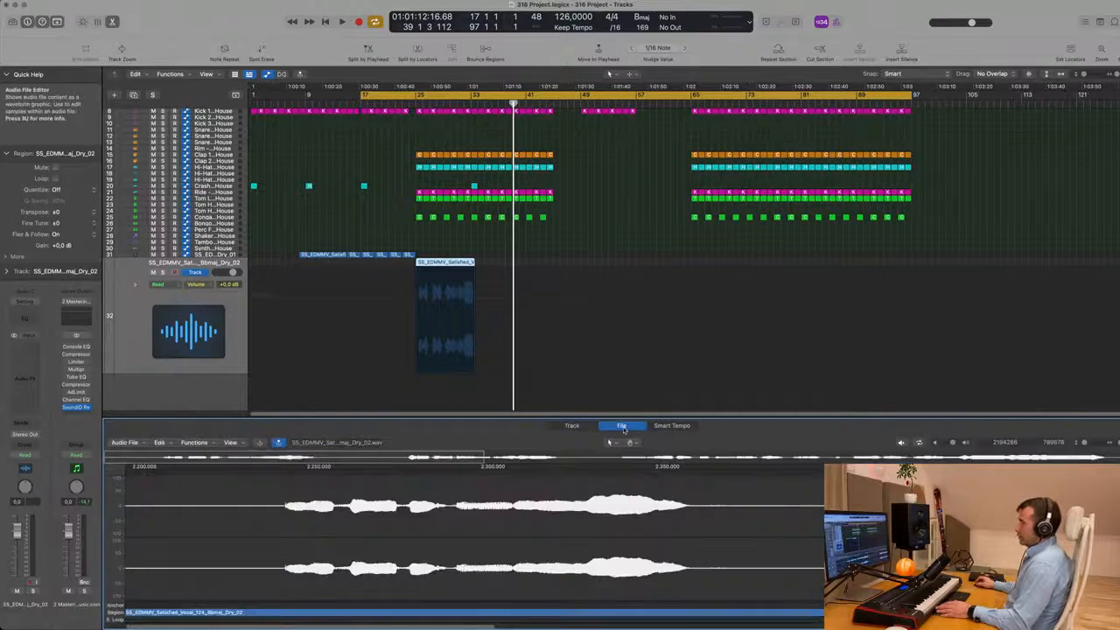
{"action": "left_click", "coordinate": [194, 443]}
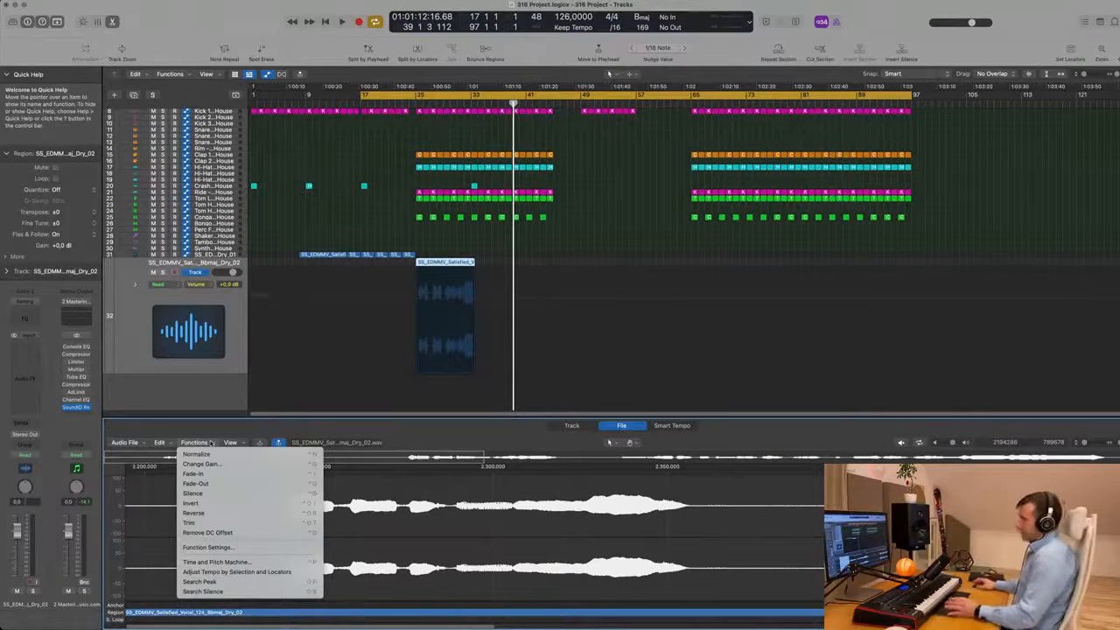
{"action": "left_click", "coordinate": [218, 563]}
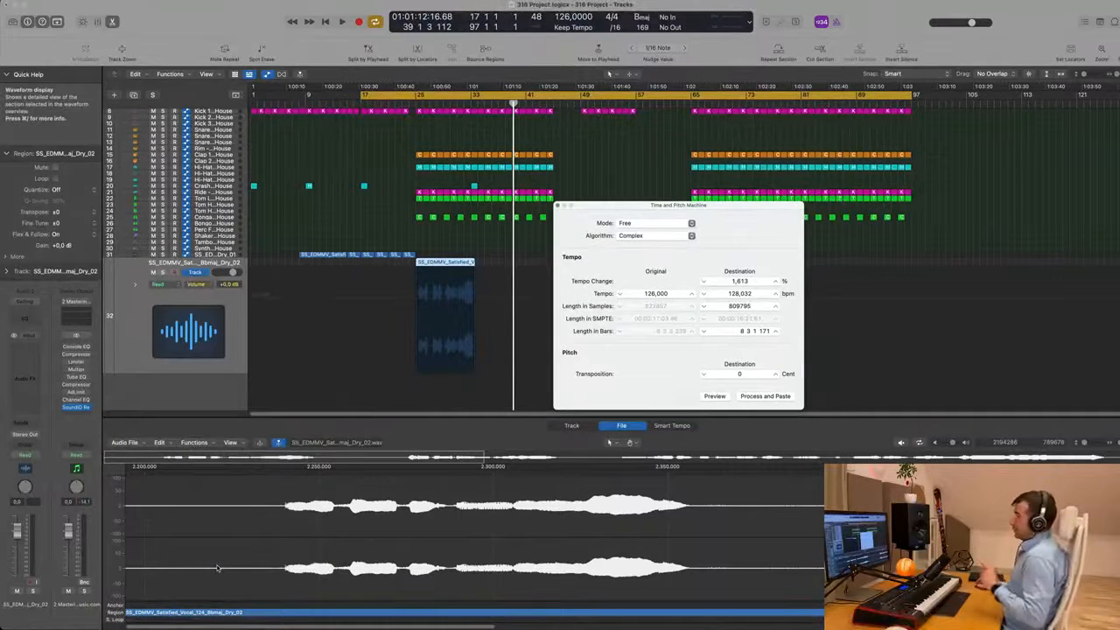
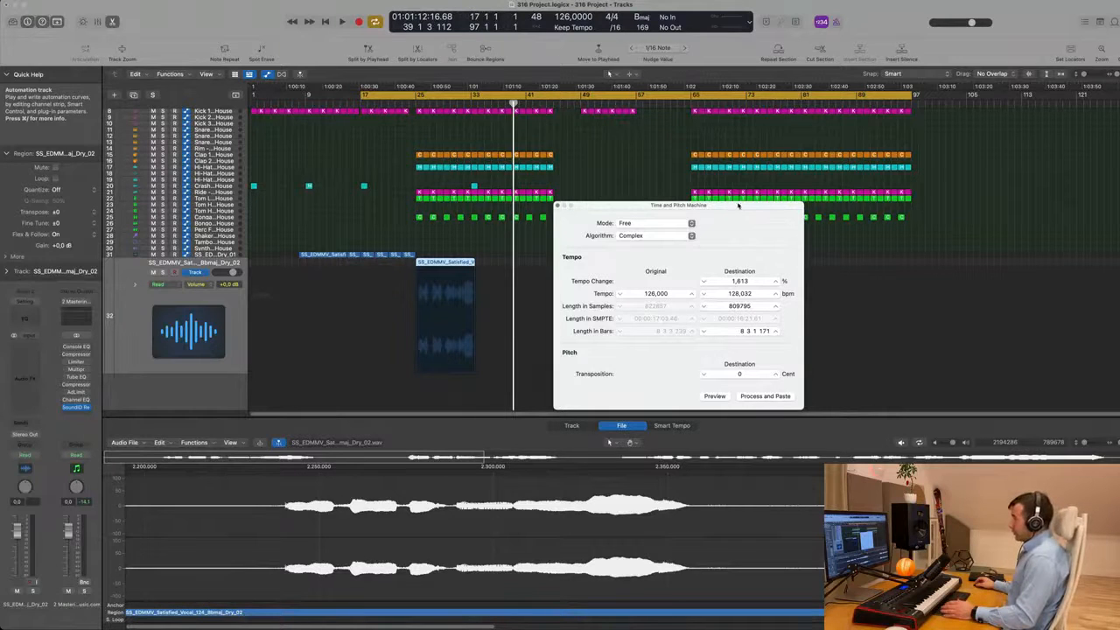
{"action": "mouse_move", "coordinate": [738, 206]}
{"action": "left_mouse_down"}
{"action": "mouse_move", "coordinate": [717, 170]}
{"action": "mouse_move", "coordinate": [738, 189]}
{"action": "left_mouse_up"}
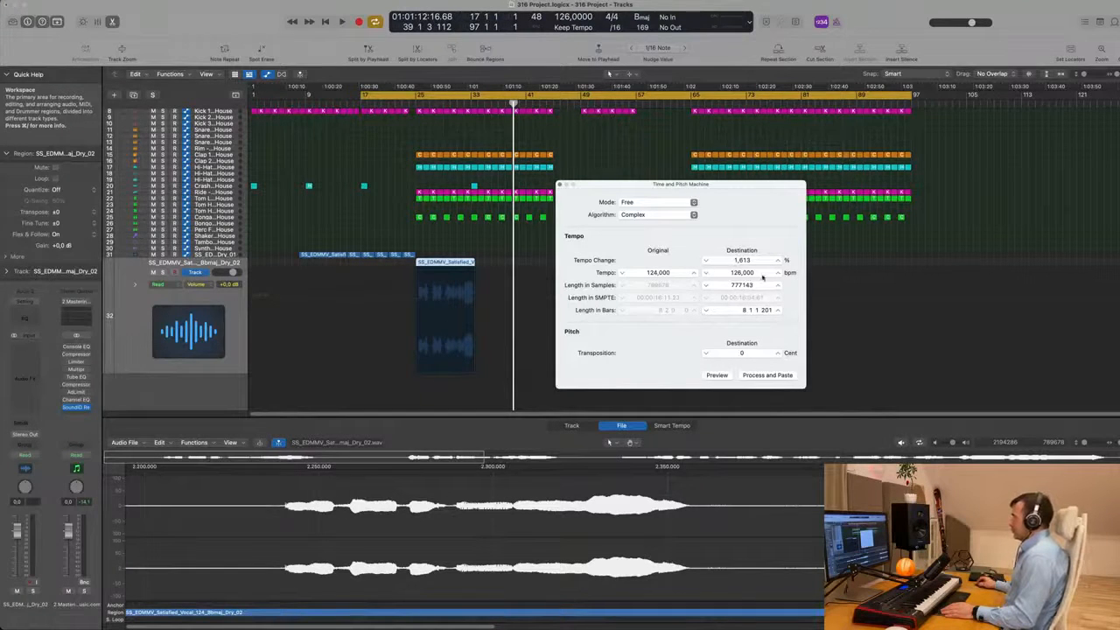
{"action": "left_click", "coordinate": [774, 375]}
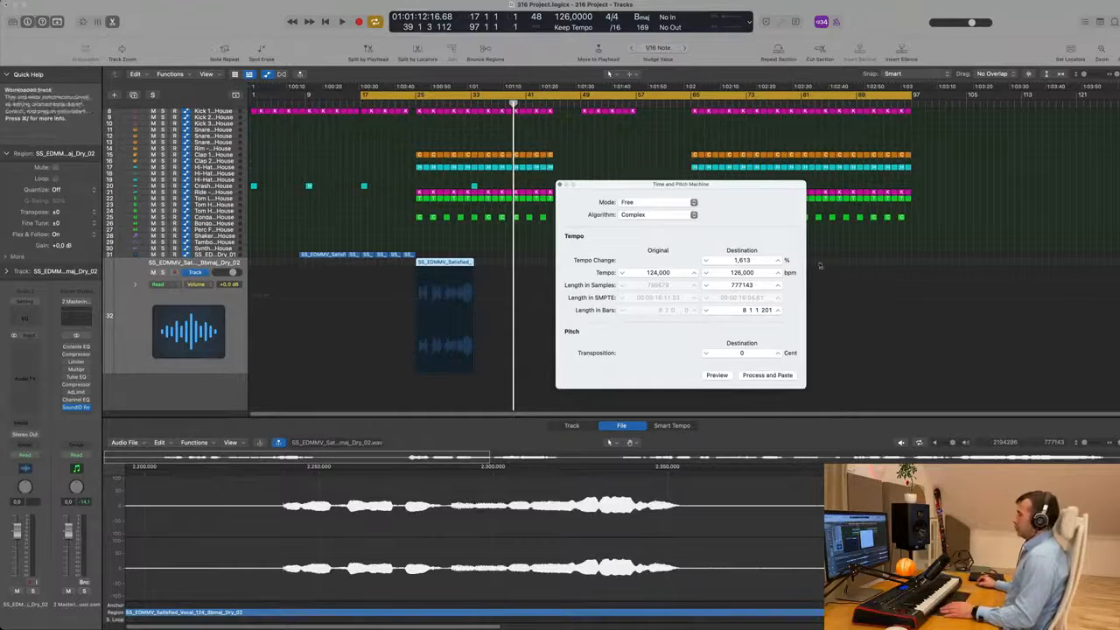
{"action": "left_click", "coordinate": [560, 184]}
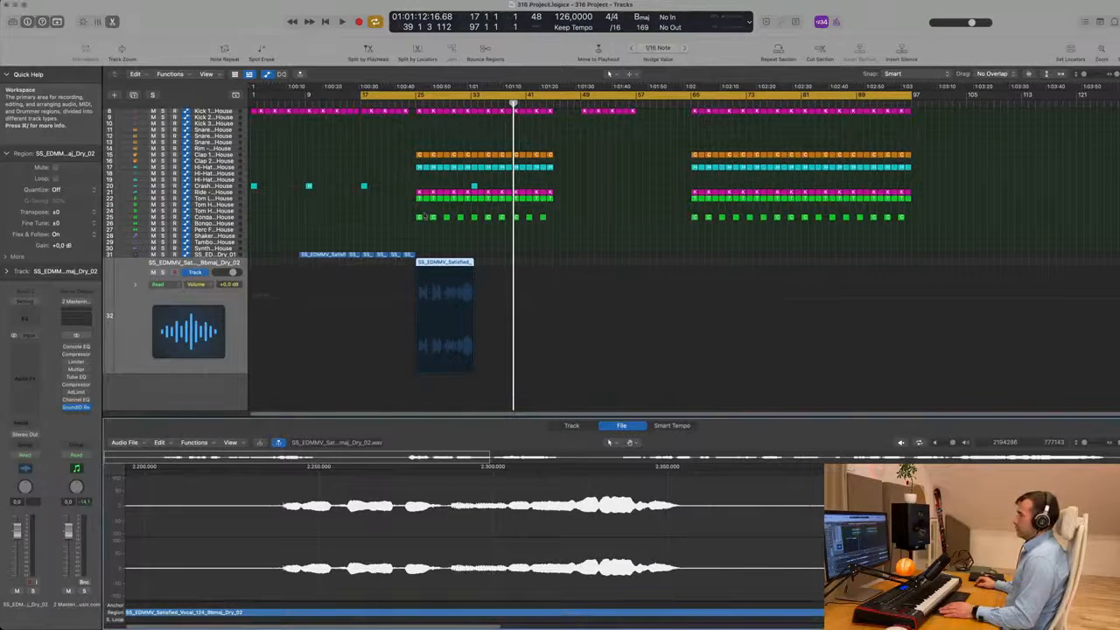
Set the cycle range to start at bar 25, play from there and lower the new vocal track's volume to -10.8 dB.
{"action": "left_click_drag", "start_coordinate": [362, 93], "coordinate": [418, 94]}
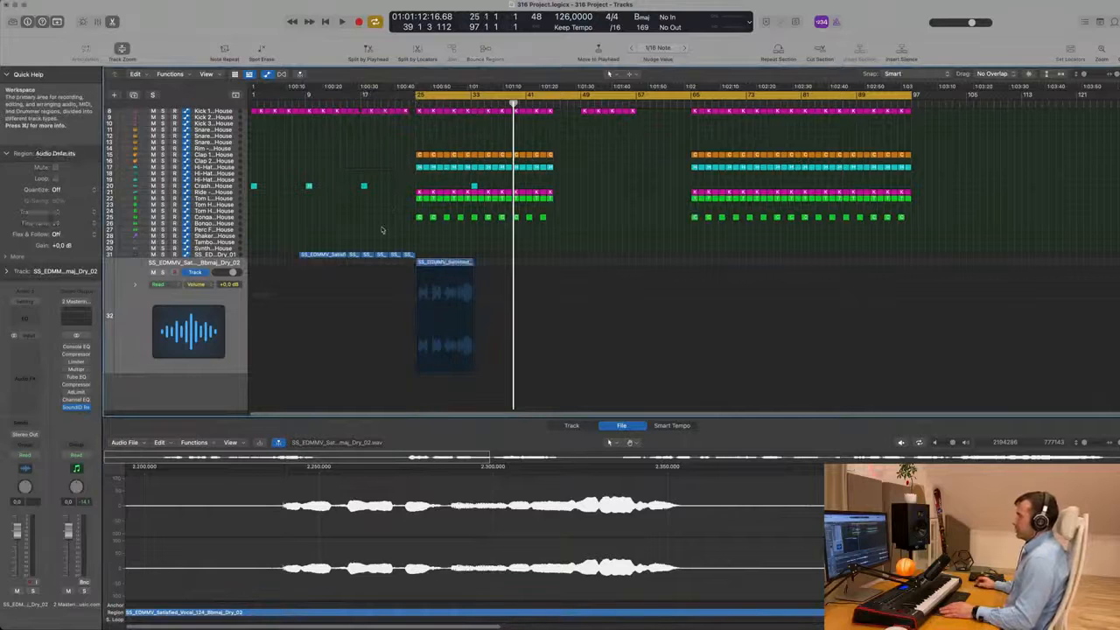
{"action": "scroll", "coordinate": [381, 230], "scroll_direction": "up", "scroll_amount": 3}
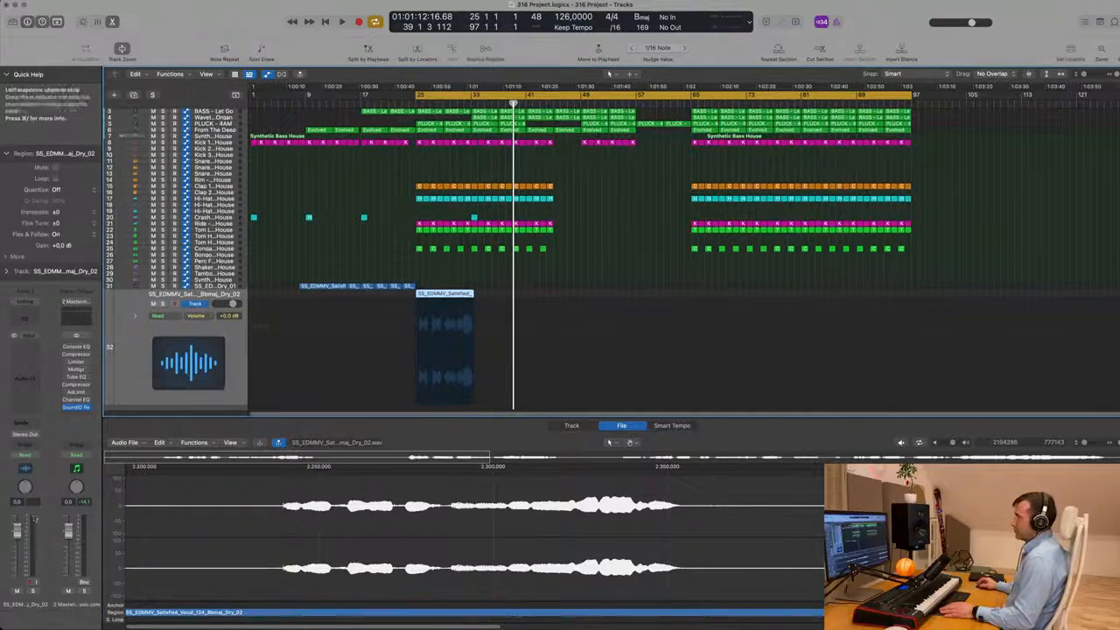
{"action": "key", "text": "space"}
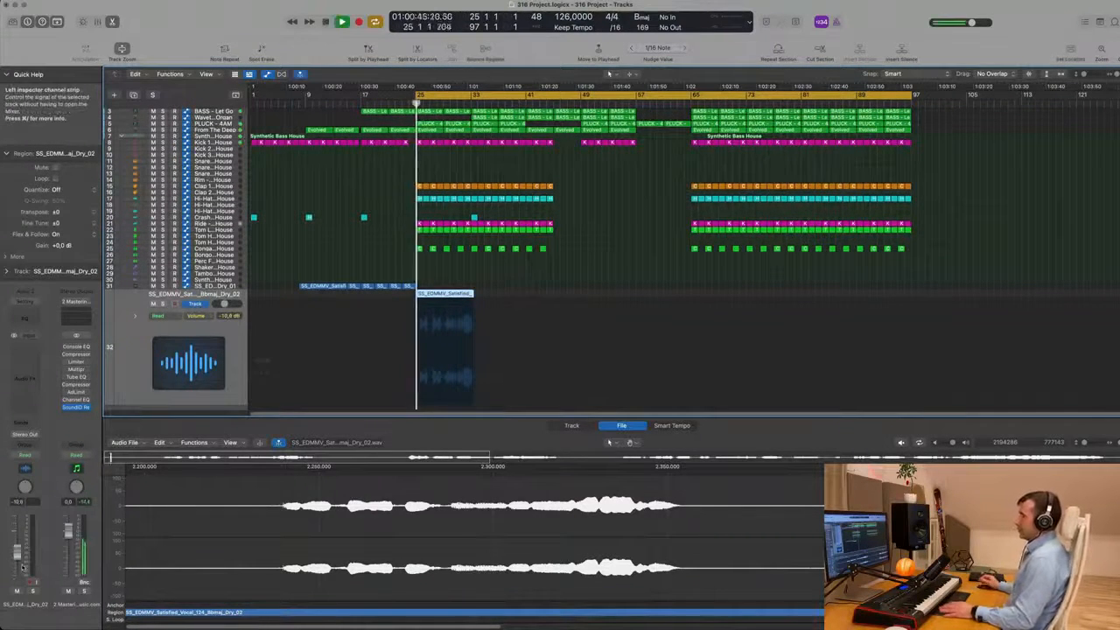
{"action": "scroll", "coordinate": [348, 365], "scroll_direction": "up", "scroll_amount": 4}
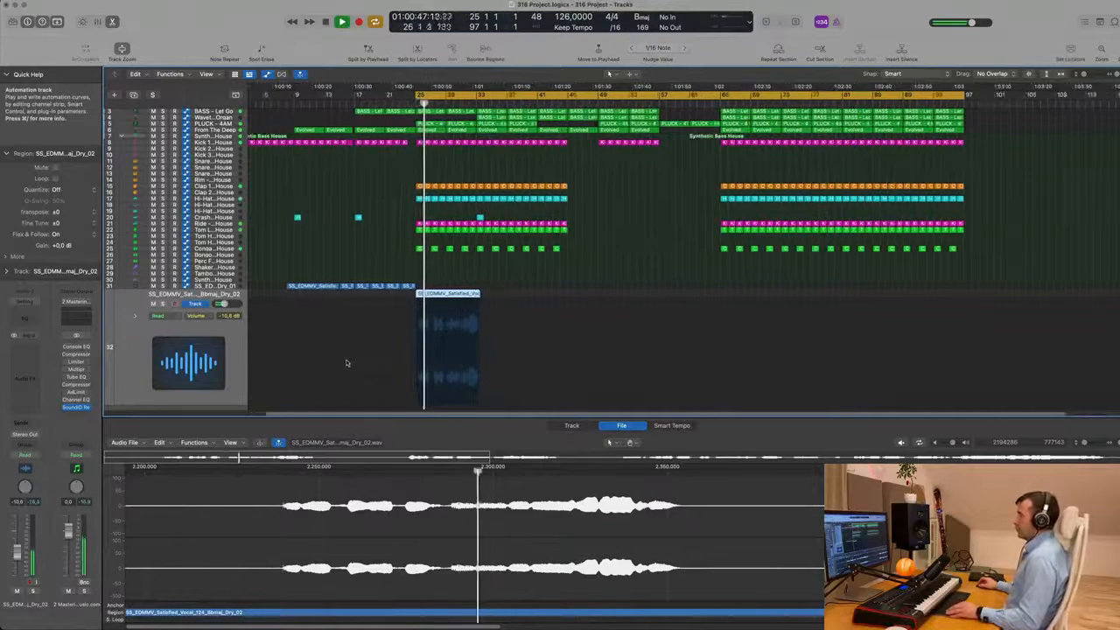
{"action": "scroll", "coordinate": [347, 360], "scroll_direction": "right", "scroll_amount": 5}
{"action": "scroll", "coordinate": [361, 359], "scroll_direction": "up", "scroll_amount": 2}
{"action": "scroll", "coordinate": [385, 357], "scroll_direction": "down", "scroll_amount": 1}
{"action": "scroll", "coordinate": [409, 351], "scroll_direction": "left", "scroll_amount": 5}
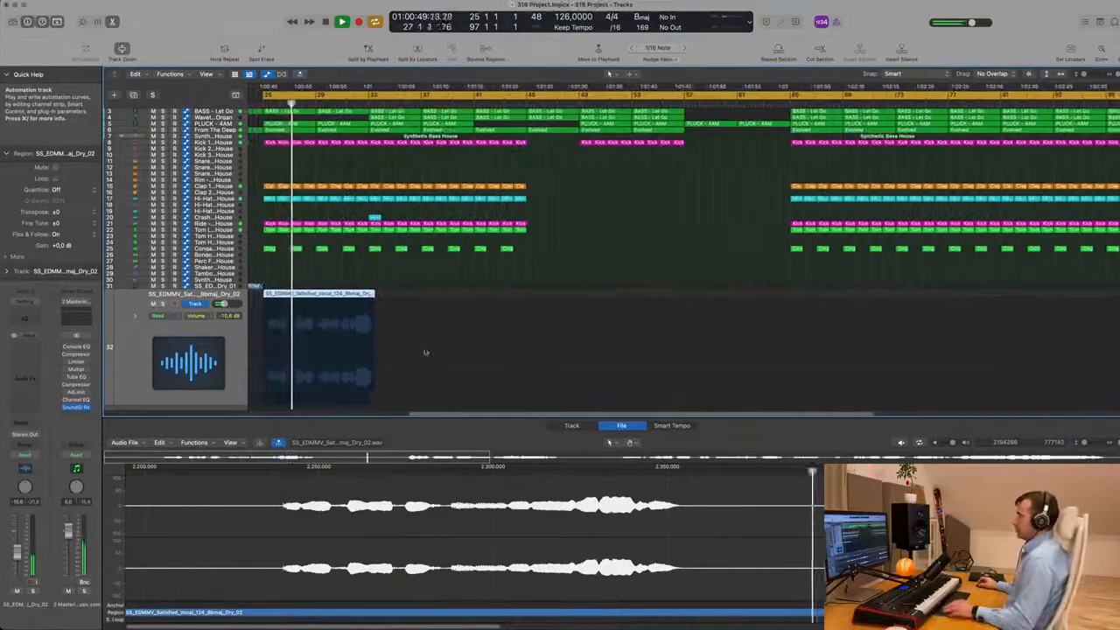
Shift the vocal region slightly earlier so it ends at bar 33, checking its timing against the beat by playback.
{"action": "left_click_drag", "start_coordinate": [527, 294], "coordinate": [516, 294]}
{"action": "scroll", "coordinate": [468, 323], "scroll_direction": "up", "scroll_amount": 4}
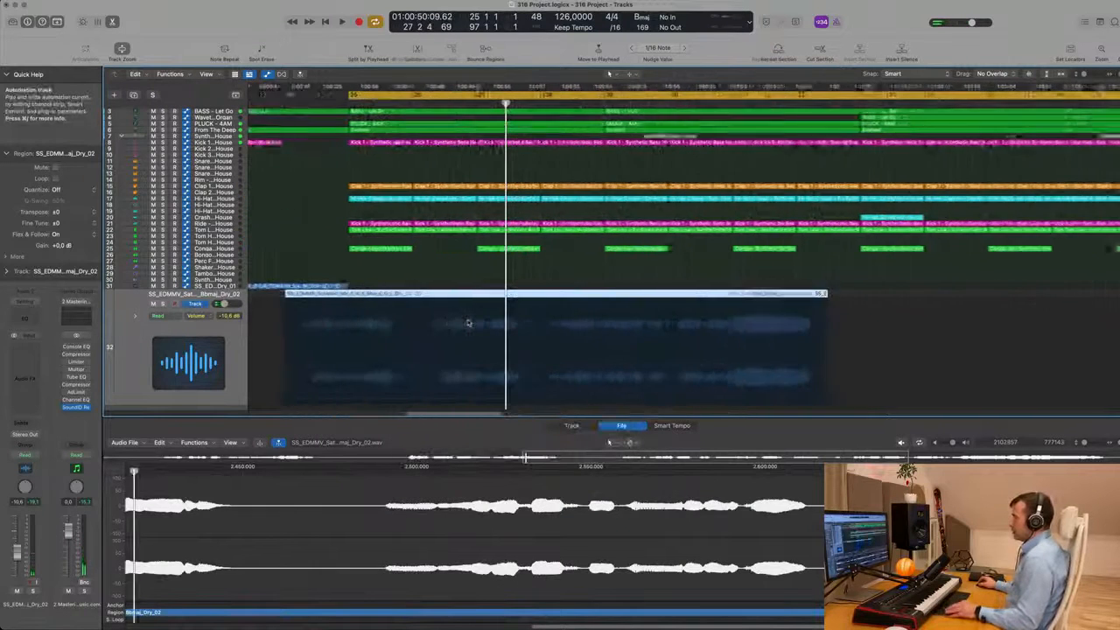
{"action": "scroll", "coordinate": [468, 323], "scroll_direction": "down", "scroll_amount": 2}
{"action": "mouse_move", "coordinate": [396, 298]}
{"action": "left_mouse_down"}
{"action": "mouse_move", "coordinate": [421, 300]}
{"action": "mouse_move", "coordinate": [399, 296]}
{"action": "left_mouse_up"}
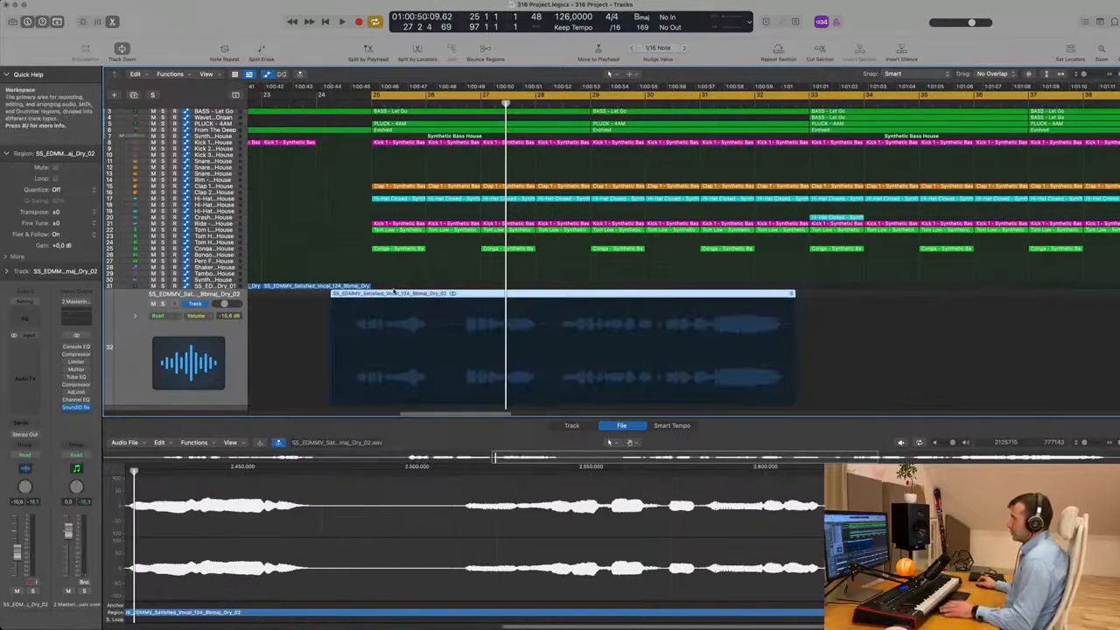
{"action": "key", "text": "space"}
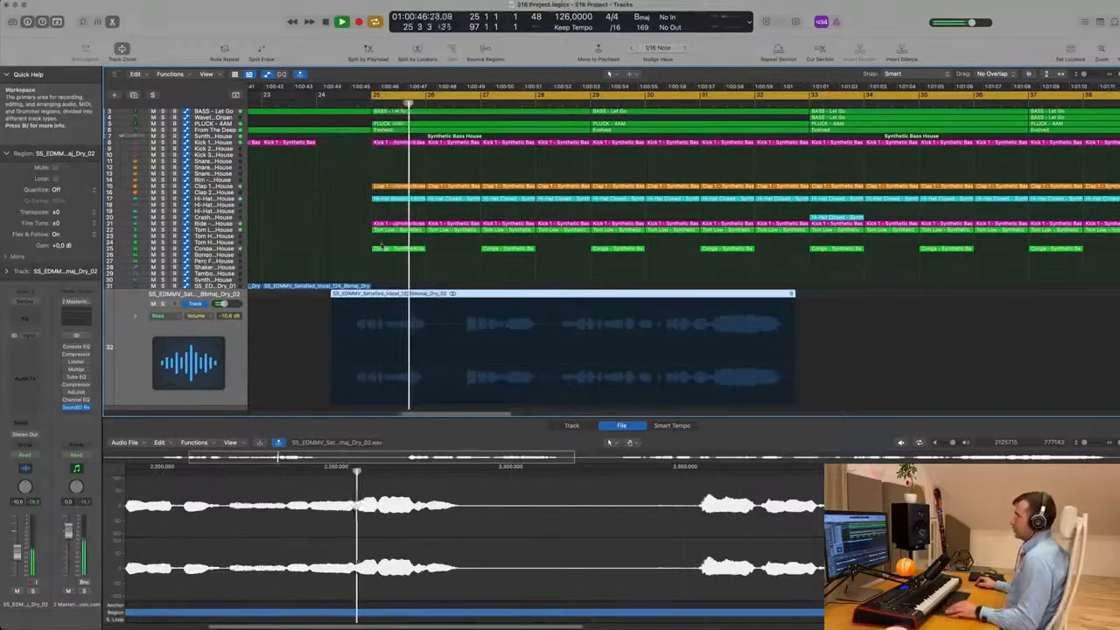
{"action": "key", "text": "space"}
{"action": "left_click_drag", "start_coordinate": [418, 299], "coordinate": [432, 294]}
{"action": "key", "text": "space"}
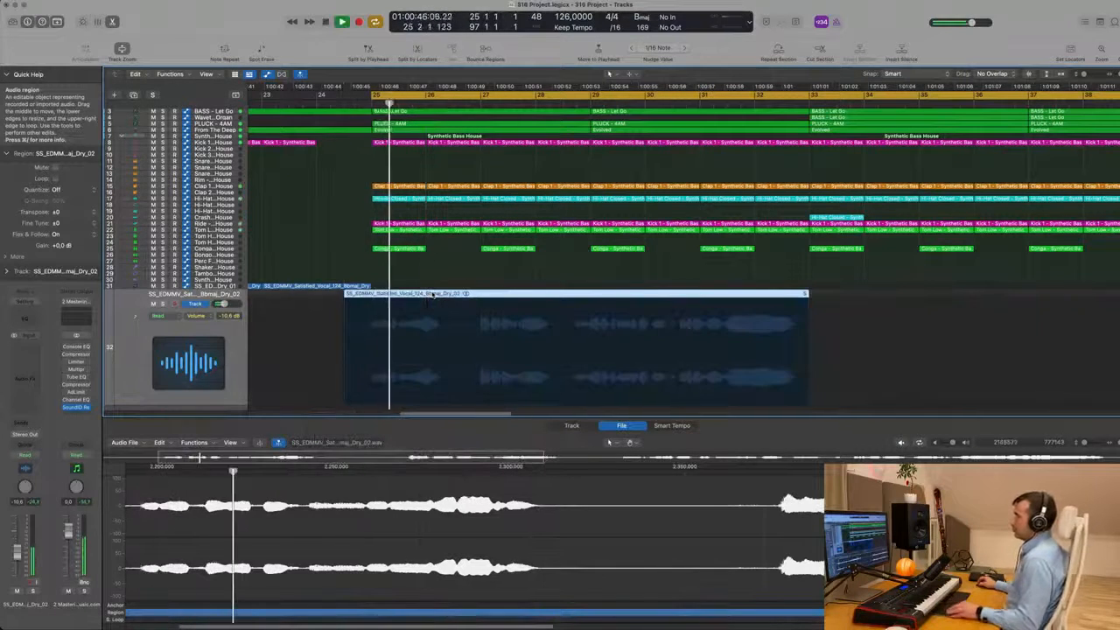
Split the vocal region at bar 25 and delete the short part before it.
{"action": "key", "text": "super+Left"}
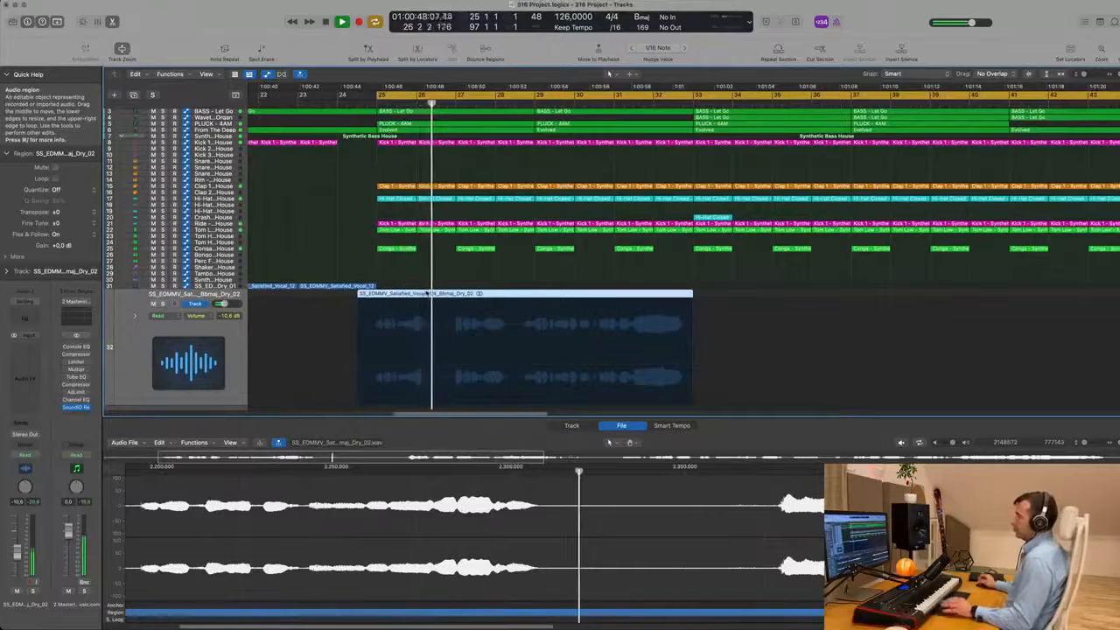
{"action": "scroll", "coordinate": [433, 294], "scroll_direction": "left", "scroll_amount": 2}
{"action": "scroll", "coordinate": [473, 295], "scroll_direction": "up", "scroll_amount": 2}
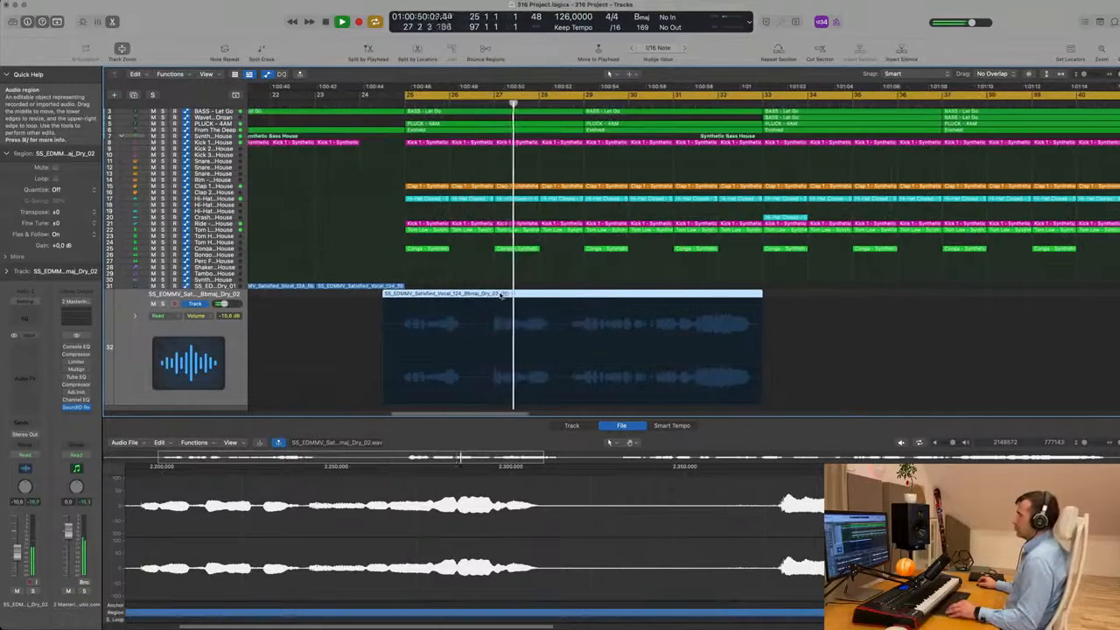
{"action": "scroll", "coordinate": [502, 296], "scroll_direction": "down", "scroll_amount": 3}
{"action": "scroll", "coordinate": [501, 296], "scroll_direction": "left", "scroll_amount": 1}
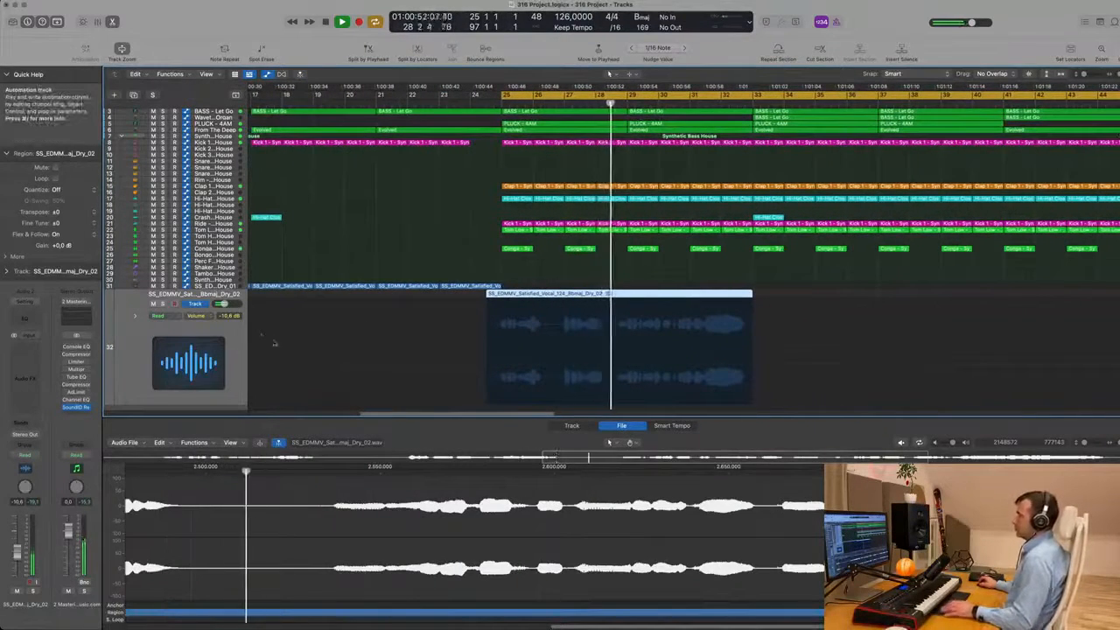
{"action": "double_click", "coordinate": [501, 298]}
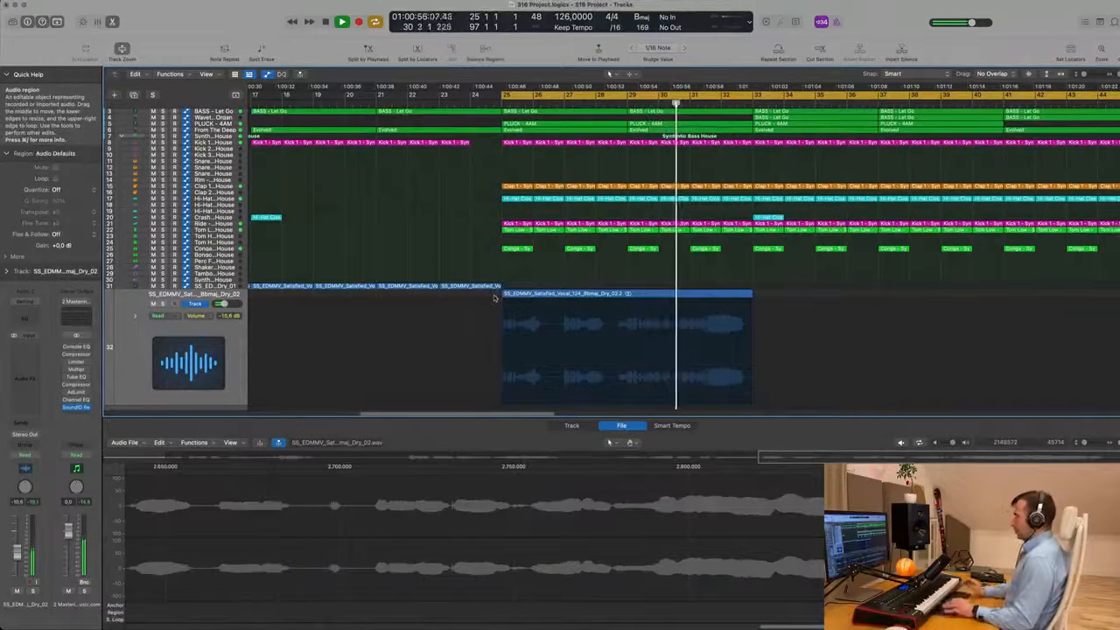
{"action": "scroll", "coordinate": [613, 260], "scroll_direction": "up", "scroll_amount": 2}
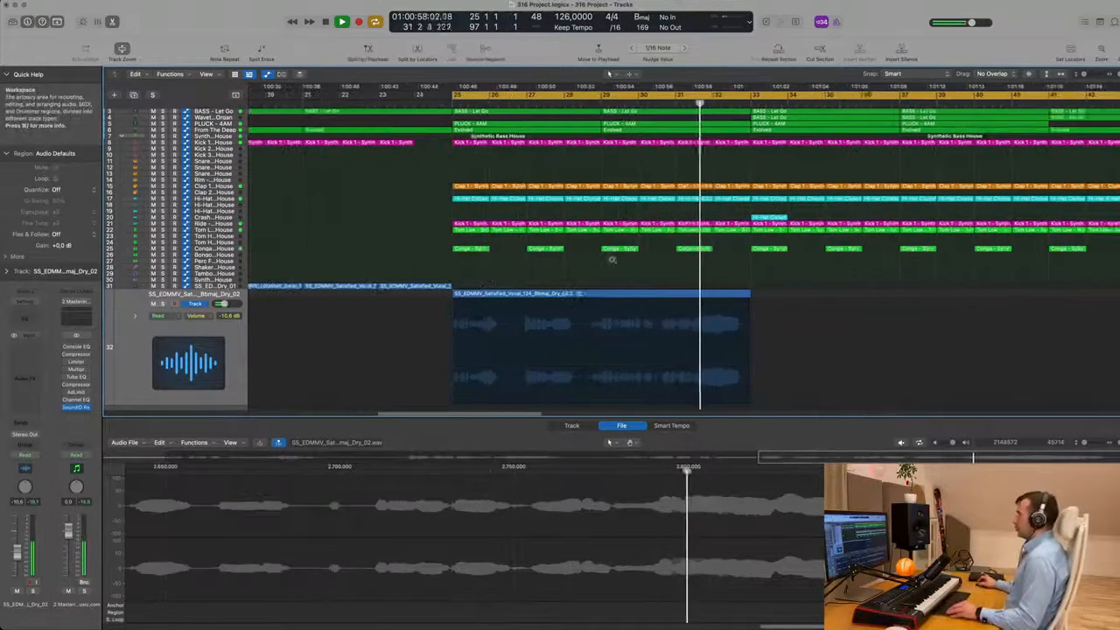
{"action": "scroll", "coordinate": [612, 260], "scroll_direction": "down", "scroll_amount": 5}
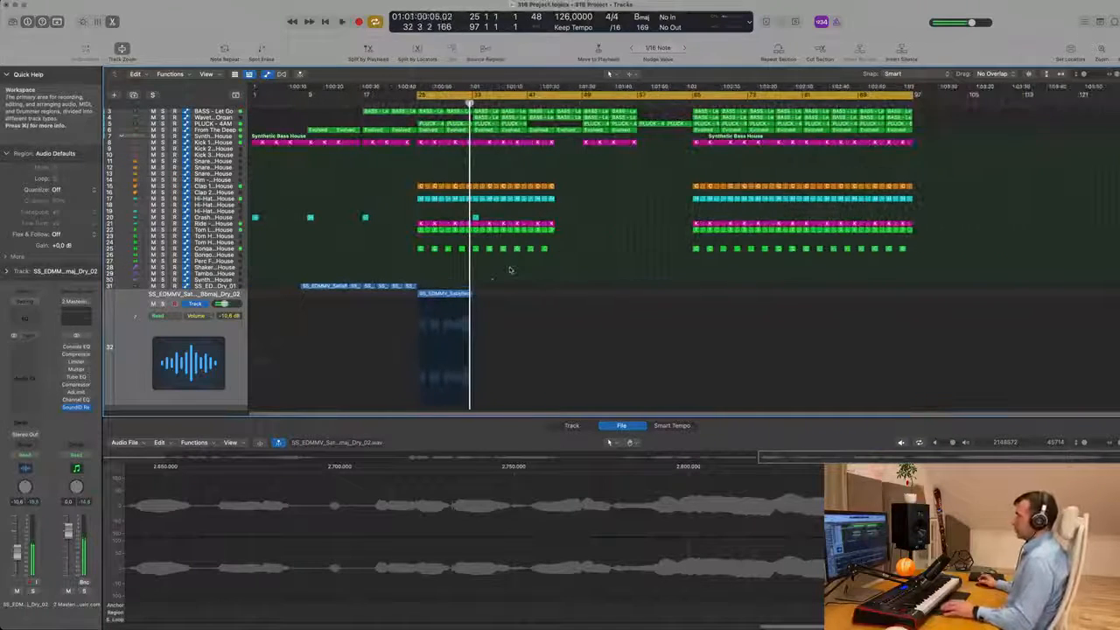
{"action": "scroll", "coordinate": [488, 285], "scroll_direction": "up", "scroll_amount": 1}
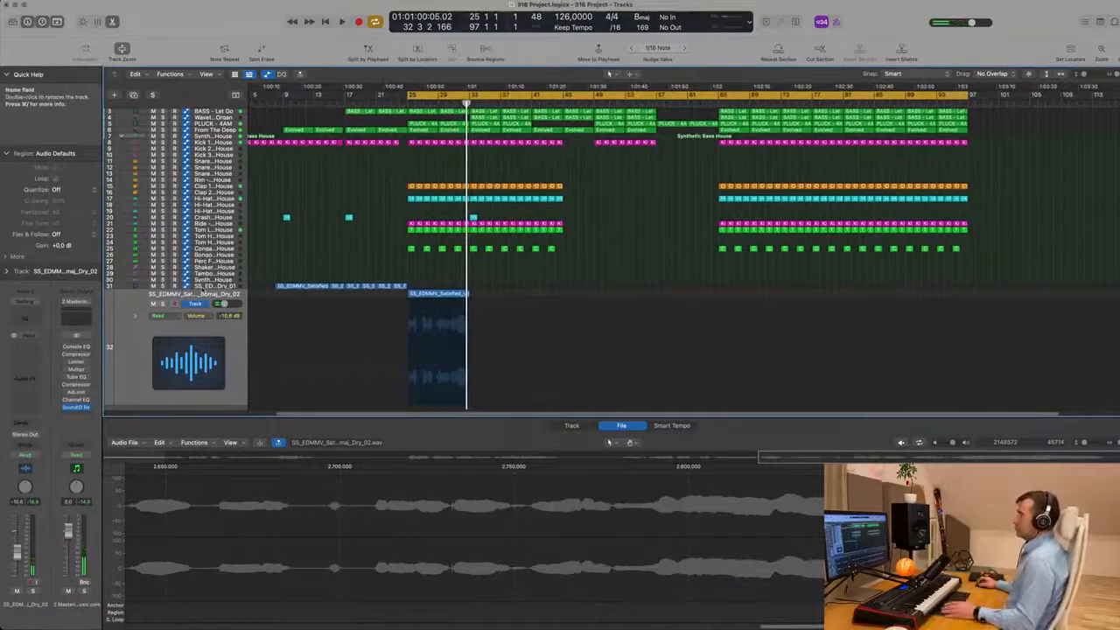
Duplicate the Dry_01 vocal track with its settings, copy the trimmed Dry_02 region onto it at bar 25 and mute the source track.
{"action": "left_click", "coordinate": [202, 287]}
{"action": "left_click", "coordinate": [134, 95]}
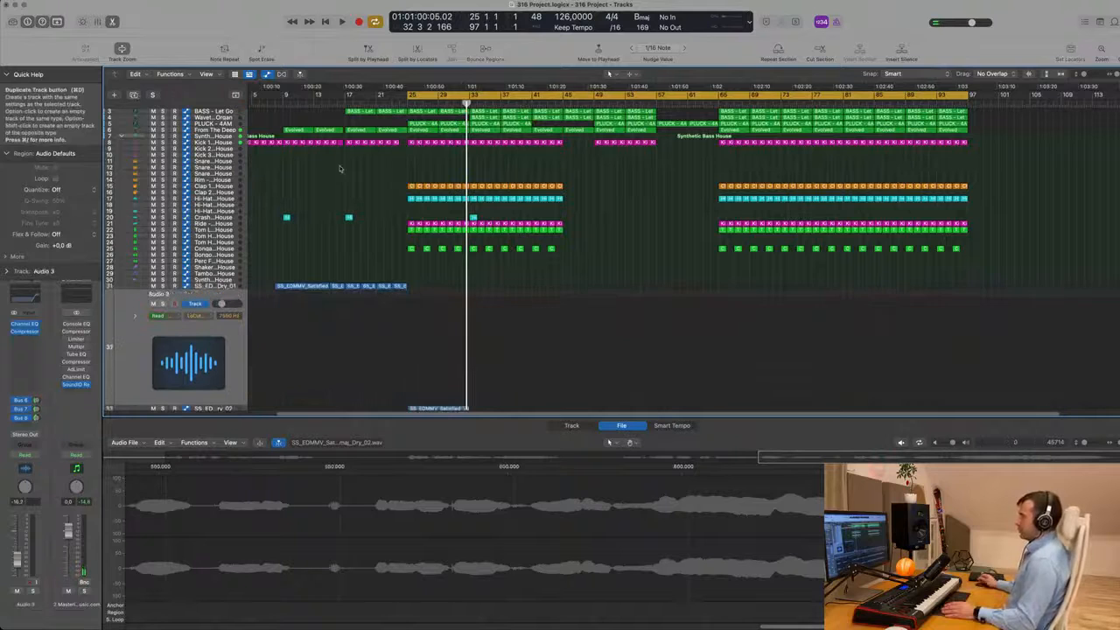
{"action": "scroll", "coordinate": [453, 331], "scroll_direction": "down", "scroll_amount": 1}
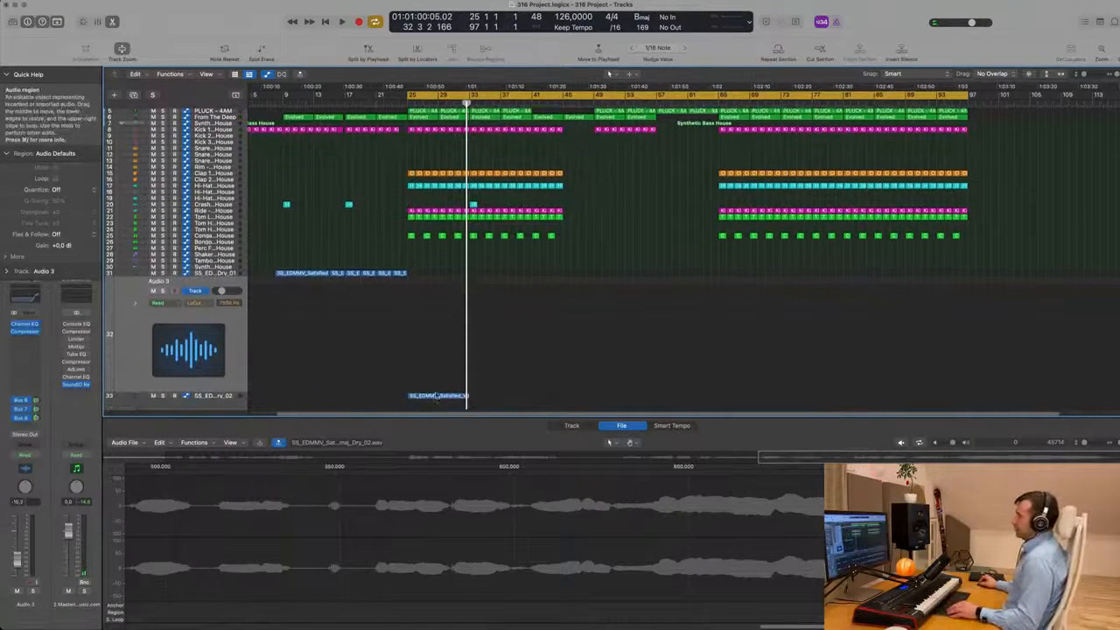
{"action": "left_click_drag", "start_coordinate": [436, 398], "coordinate": [435, 354]}
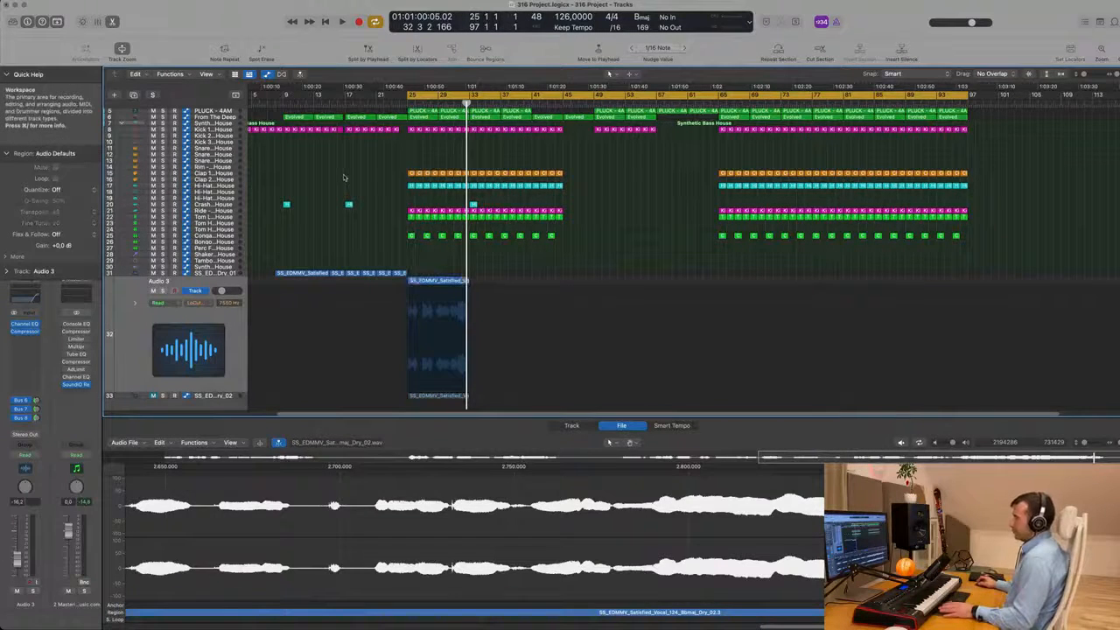
Turn off the low-cut band in the Channel EQ of the Audio 3 track and listen to the vocal from bar 25.
{"action": "key", "text": "space"}
{"action": "left_click", "coordinate": [208, 348]}
{"action": "key", "text": "space"}
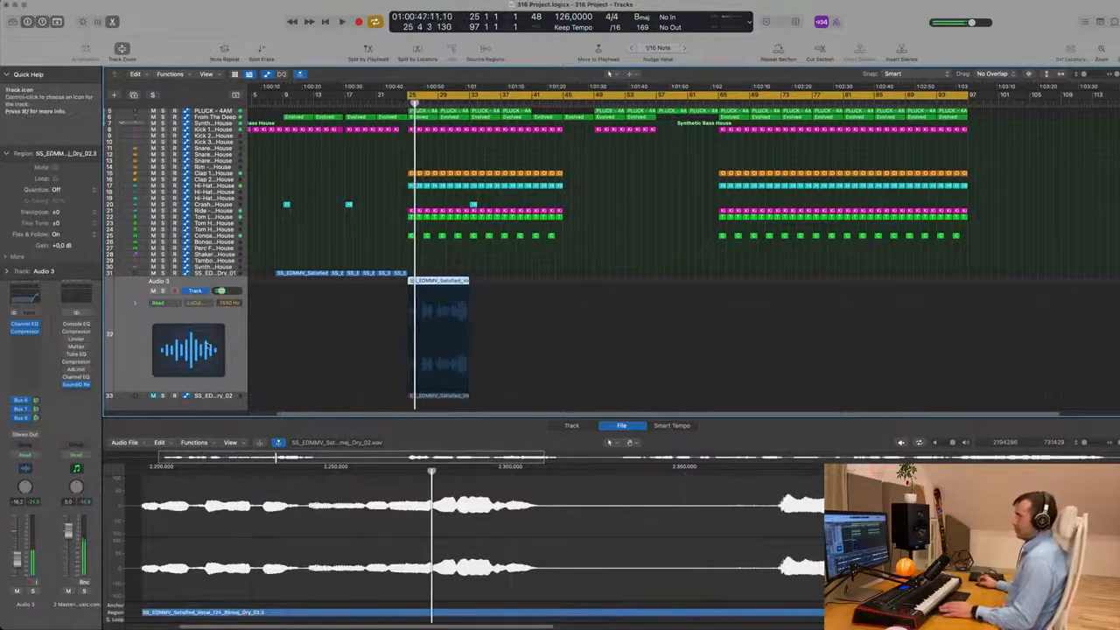
{"action": "left_click", "coordinate": [29, 298]}
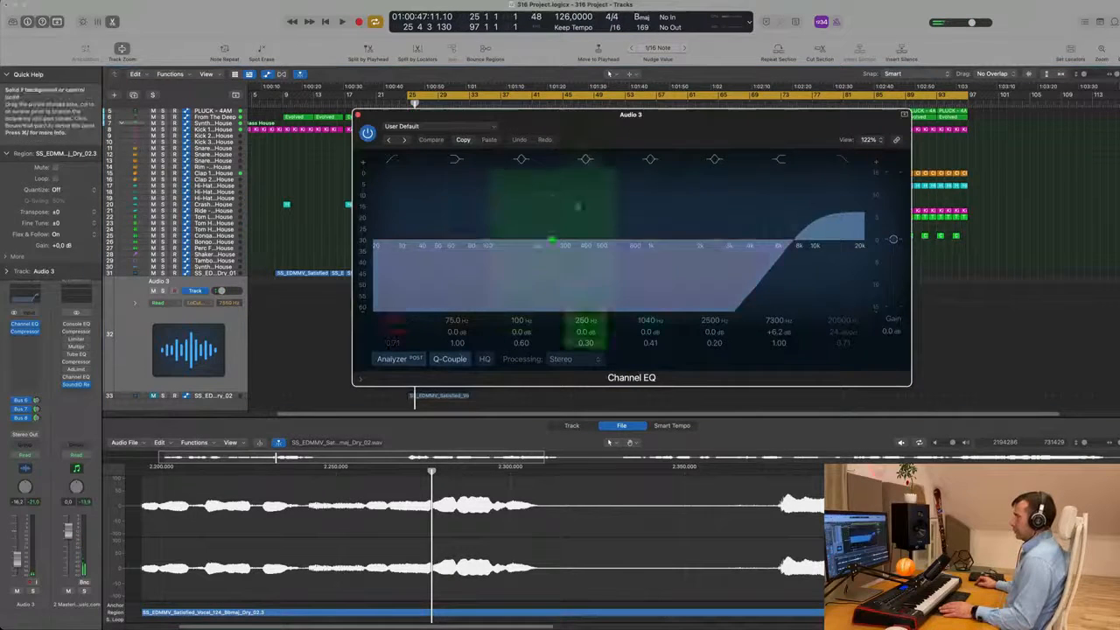
{"action": "left_click", "coordinate": [395, 162]}
{"action": "left_click_drag", "start_coordinate": [591, 126], "coordinate": [856, 182]}
{"action": "key", "text": "space"}
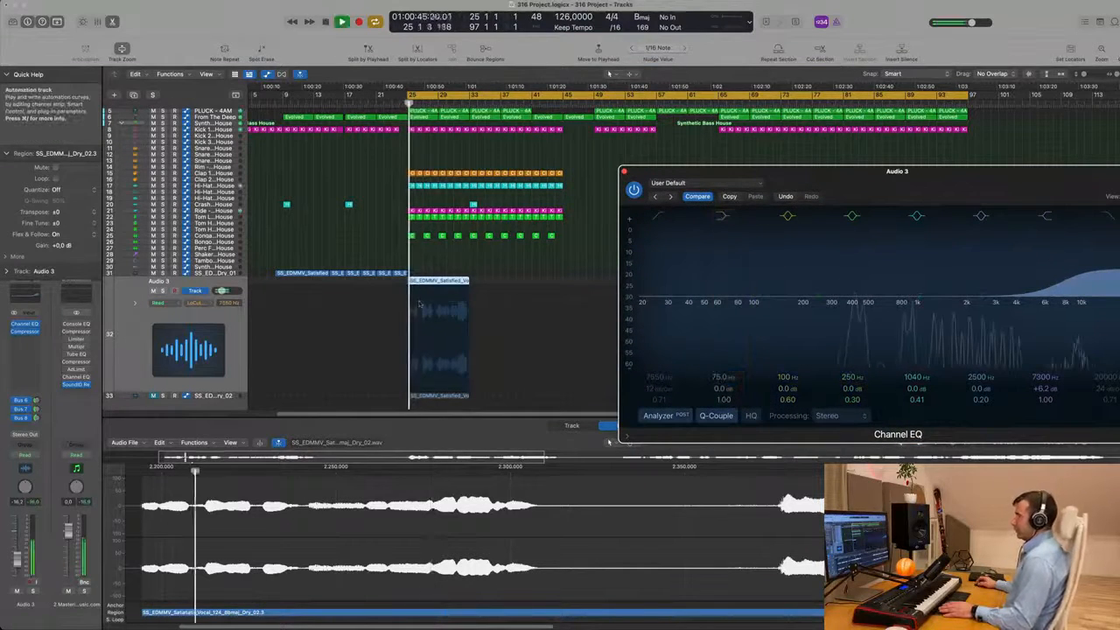
{"action": "left_click_drag", "start_coordinate": [625, 174], "coordinate": [479, 195]}
{"action": "left_click", "coordinate": [478, 193]}
Lower the Audio 3 track's volume to about -21 dB, checking the level by playback from bar 25.
{"action": "key", "text": "space"}
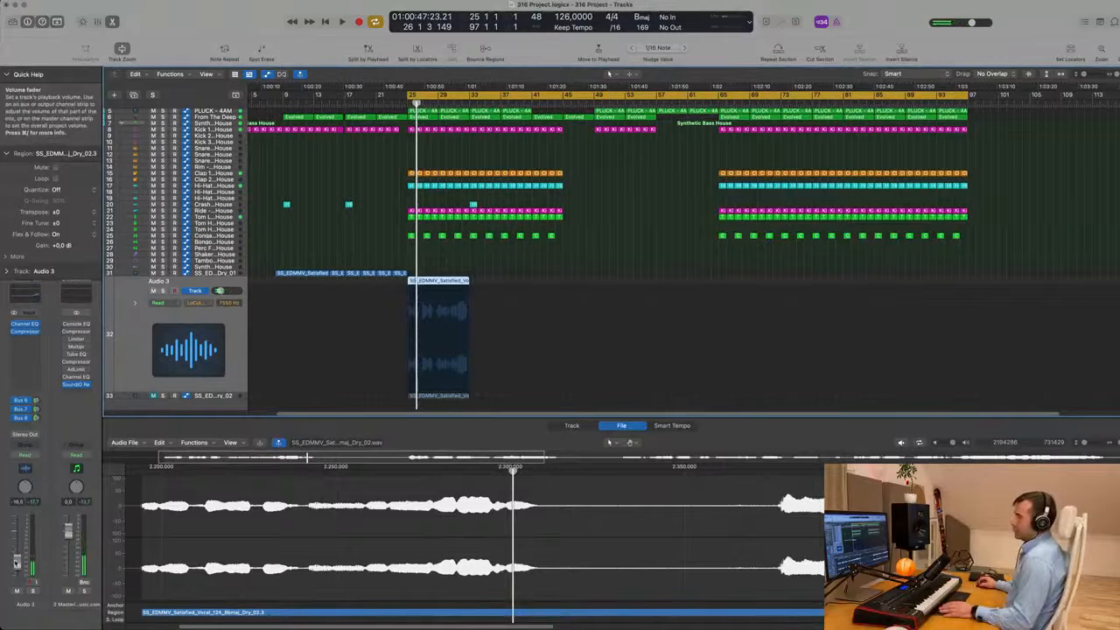
{"action": "left_click_drag", "start_coordinate": [16, 563], "coordinate": [16, 566]}
{"action": "key", "text": "space"}
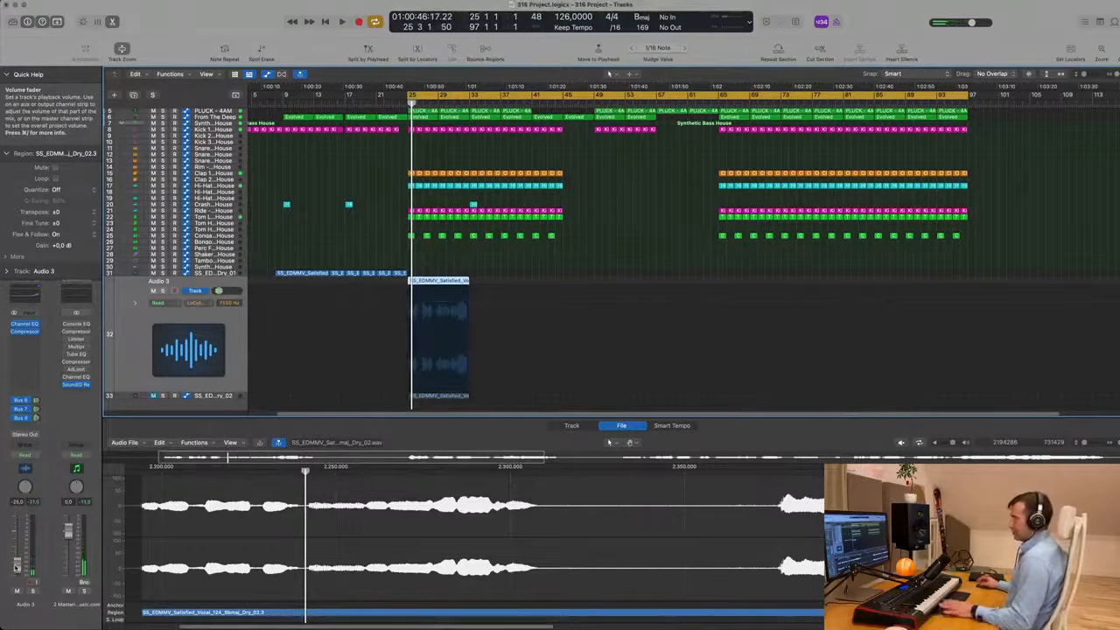
Raise the Audio 3 track's volume to about -17.2 dB while playing the vocal from bar 25.
{"action": "key", "text": "space"}
{"action": "left_click_drag", "start_coordinate": [16, 568], "coordinate": [18, 563]}
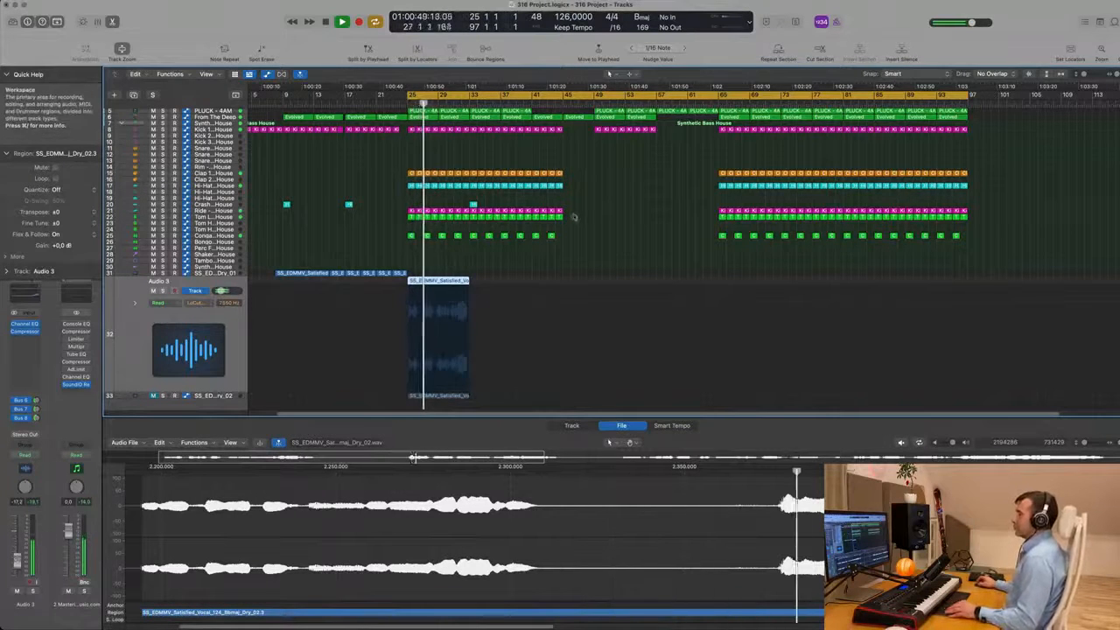
{"action": "scroll", "coordinate": [565, 282], "scroll_direction": "up", "scroll_amount": 2}
{"action": "scroll", "coordinate": [582, 279], "scroll_direction": "up", "scroll_amount": 4}
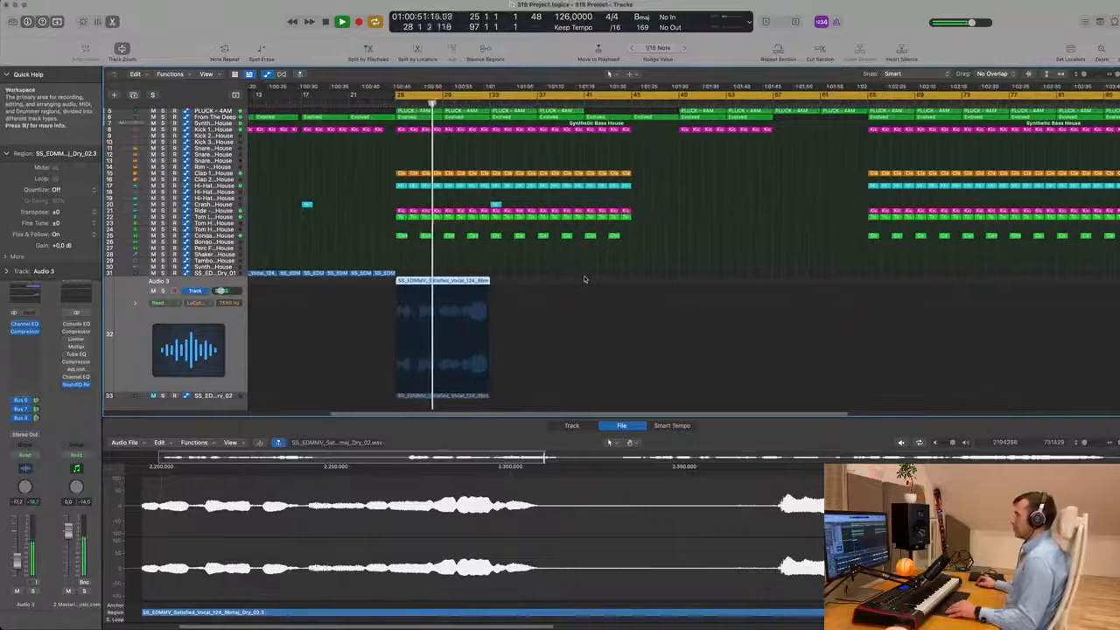
{"action": "scroll", "coordinate": [586, 278], "scroll_direction": "up", "scroll_amount": 3}
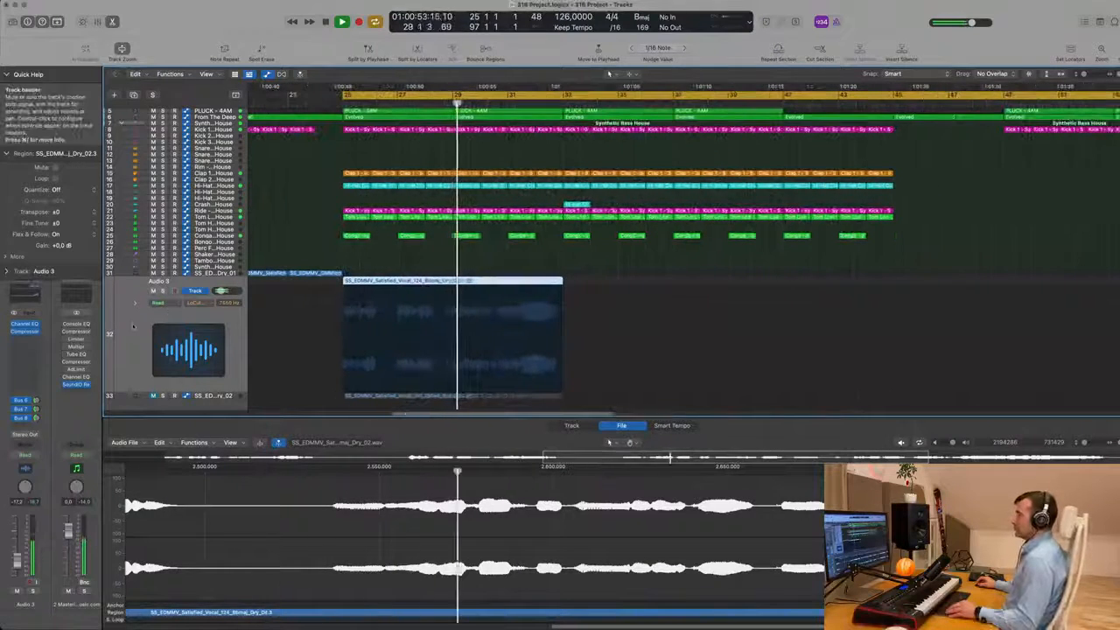
Adjust the Audio 3 track's Bus 6 send to about -10.4 dB and Bus 7 send to about -14.7 dB during playback.
{"action": "left_click", "coordinate": [35, 401]}
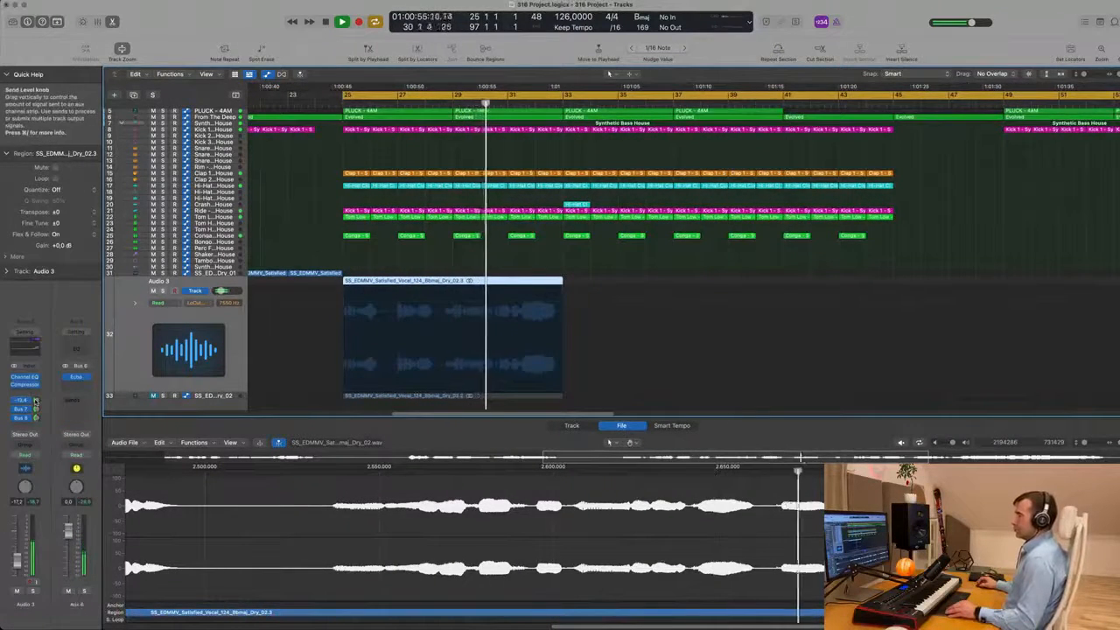
{"action": "left_click", "coordinate": [35, 409]}
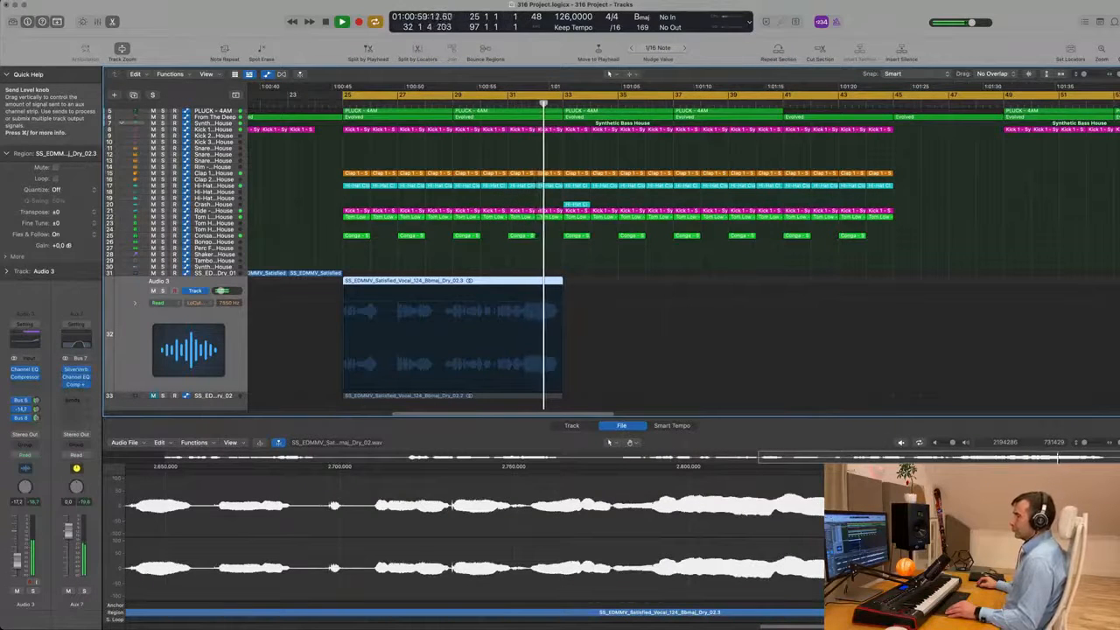
{"action": "key", "text": "super+Left"}
{"action": "key", "text": "super+Left"}
{"action": "key", "text": "super+Left"}
{"action": "key", "text": "super+Left"}
{"action": "key", "text": "super+Left"}
{"action": "key", "text": "space"}
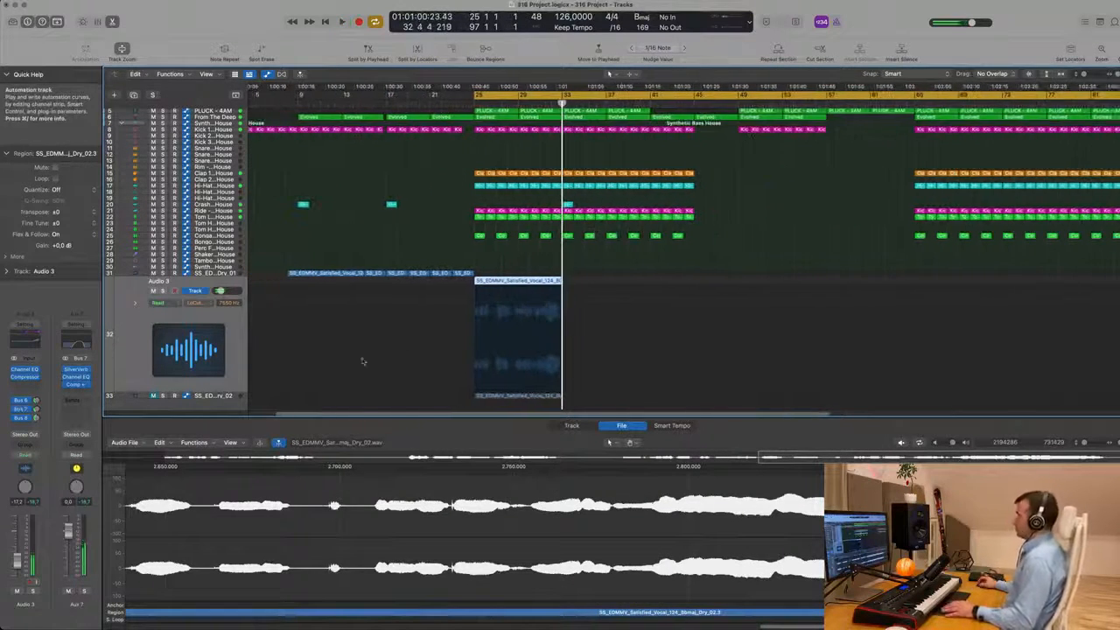
Play the vocal from bar 25, move its region on the Audio 3 track to bar 33 and listen there.
{"action": "key", "text": "space"}
{"action": "key", "text": "super+Right"}
{"action": "key", "text": "super+Right"}
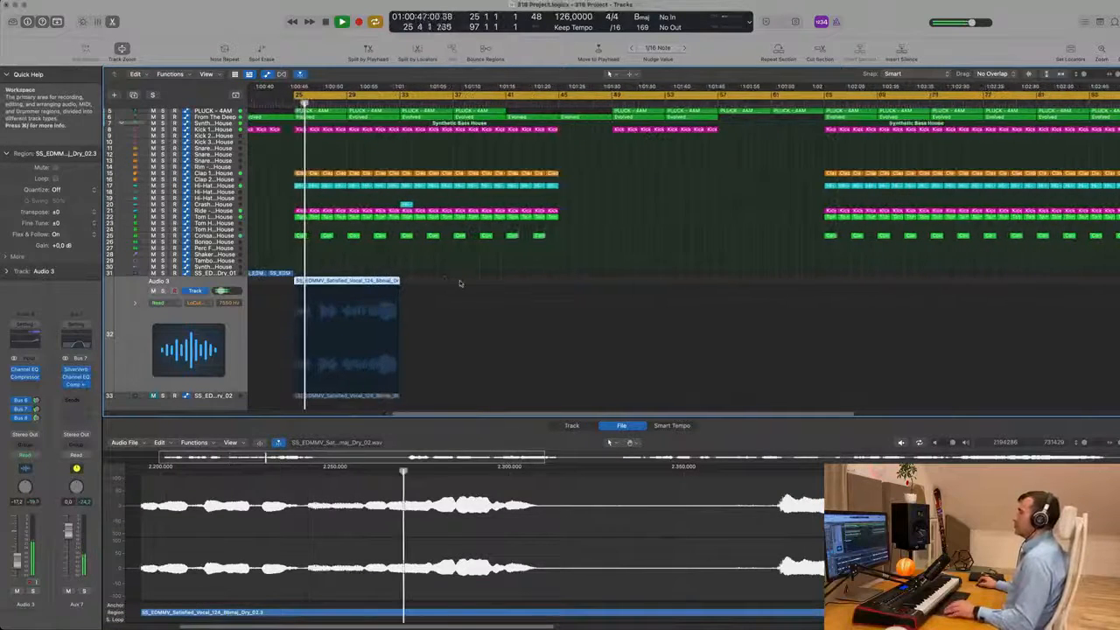
{"action": "scroll", "coordinate": [461, 283], "scroll_direction": "left", "scroll_amount": 2}
{"action": "key", "text": "space"}
{"action": "scroll", "coordinate": [480, 274], "scroll_direction": "up", "scroll_amount": 3}
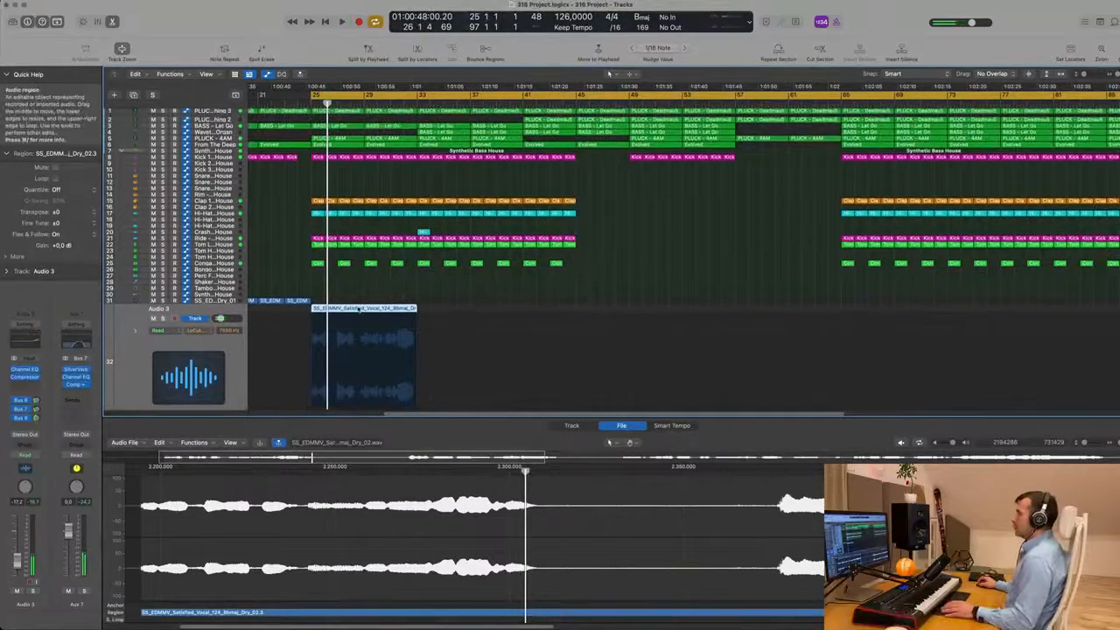
{"action": "left_click_drag", "start_coordinate": [367, 311], "coordinate": [472, 311]}
{"action": "key", "text": "space"}
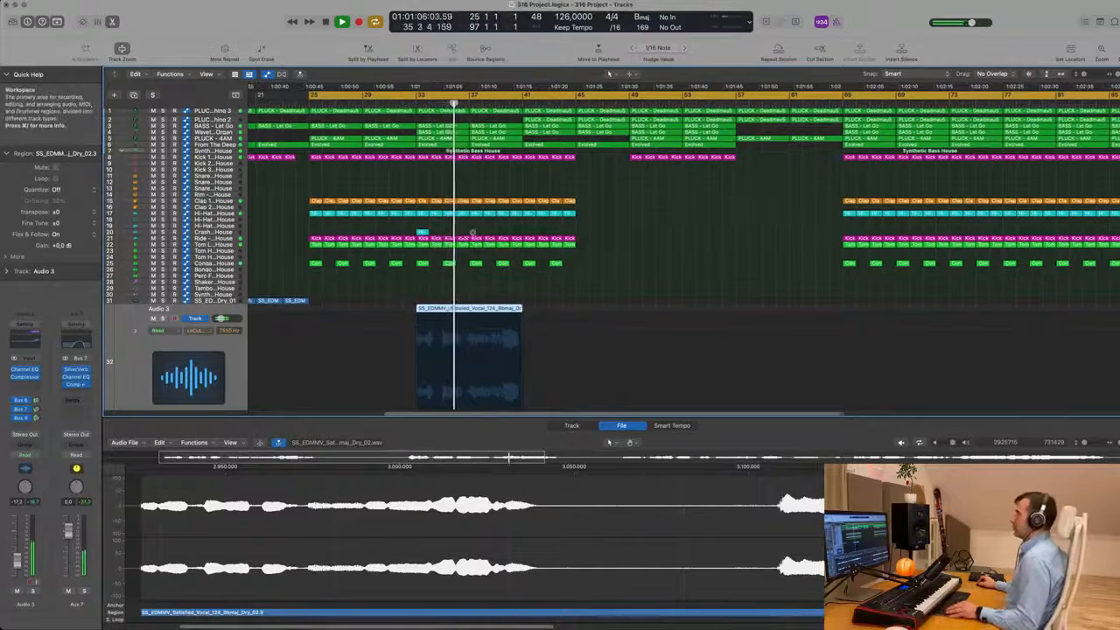
Split the Audio 3 vocal region at bar 35 and delete the part before the cut.
{"action": "key", "text": "super+Right"}
{"action": "key", "text": "super+Right"}
{"action": "key", "text": "super+Left"}
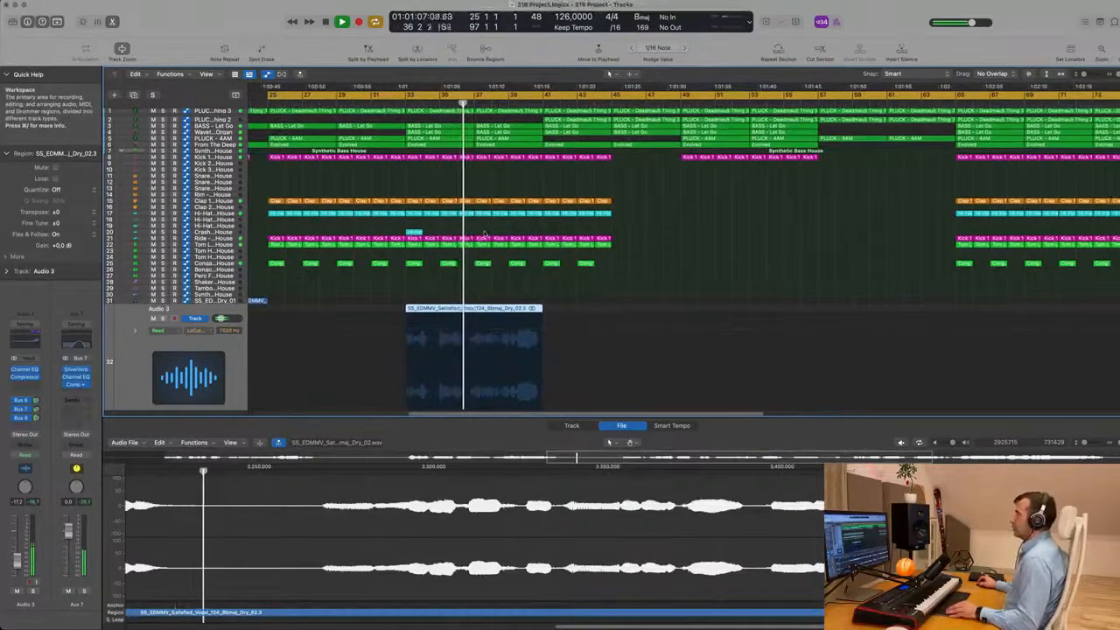
{"action": "double_click", "coordinate": [439, 313], "text": "super"}
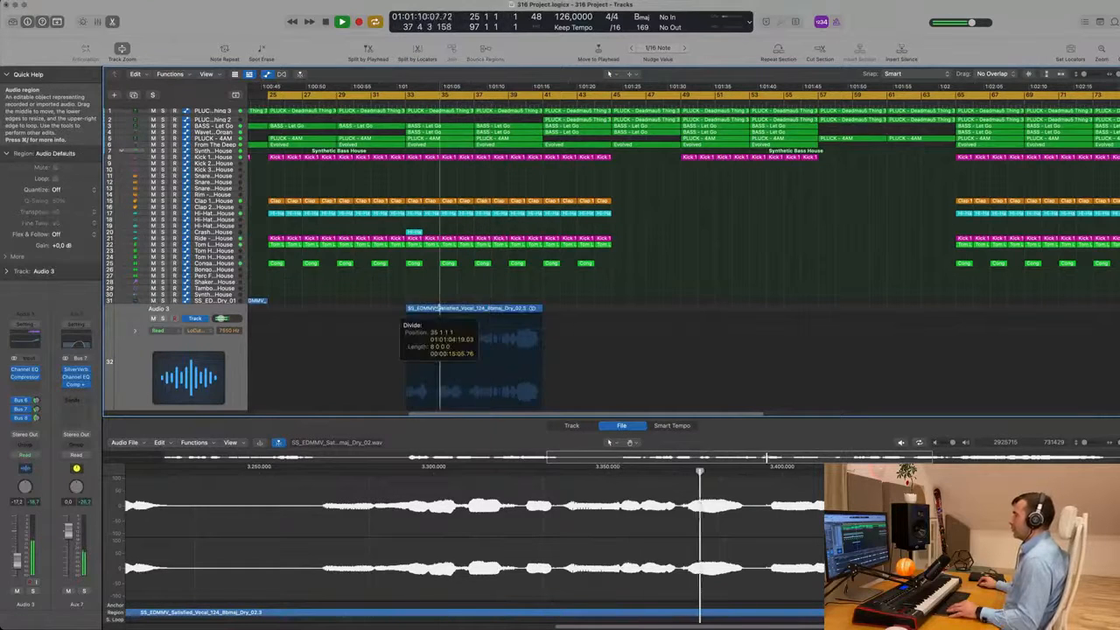
{"action": "left_click", "coordinate": [431, 312]}
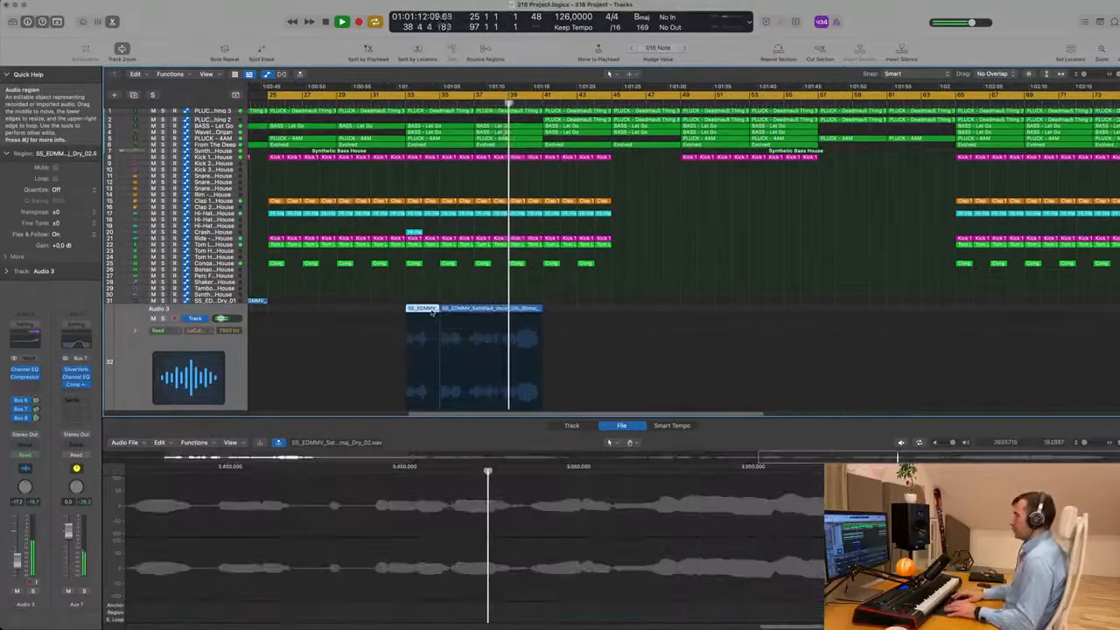
{"action": "key", "text": "Delete"}
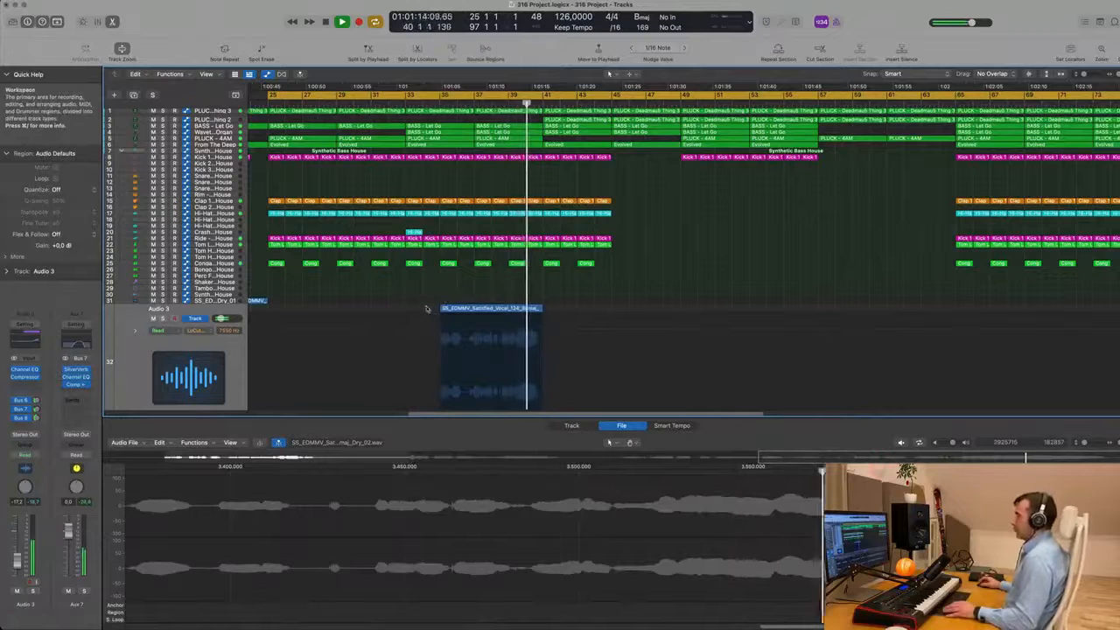
Move the trimmed vocal region to bar 41 and listen to it against the arrangement there.
{"action": "left_click_drag", "start_coordinate": [495, 312], "coordinate": [598, 309]}
{"action": "key", "text": "space"}
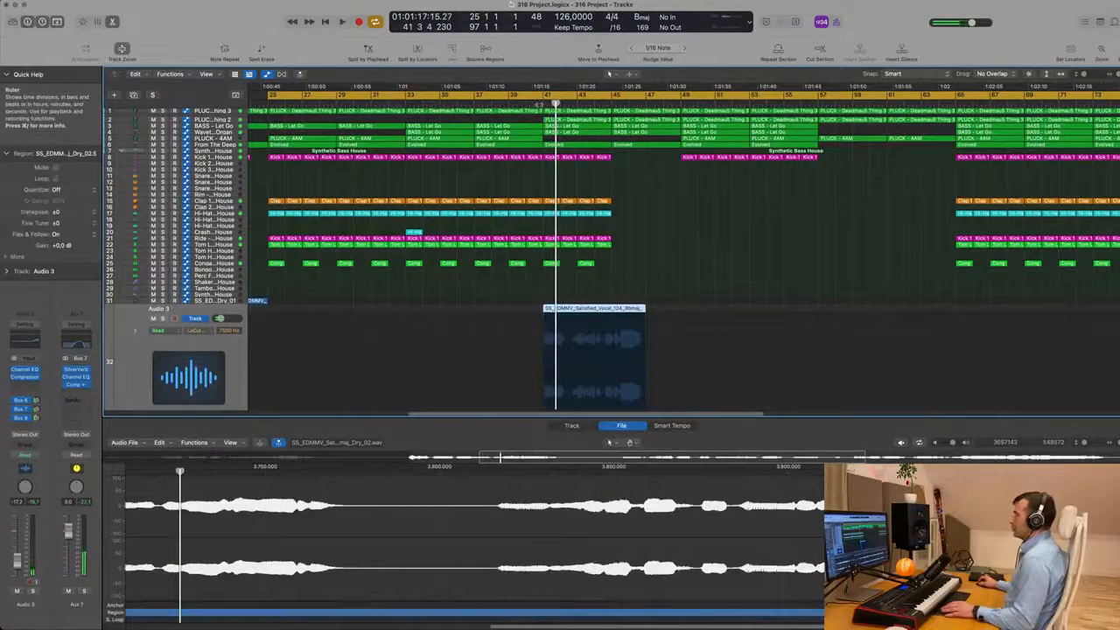
{"action": "left_click", "coordinate": [539, 104]}
{"action": "key", "text": "super+Left"}
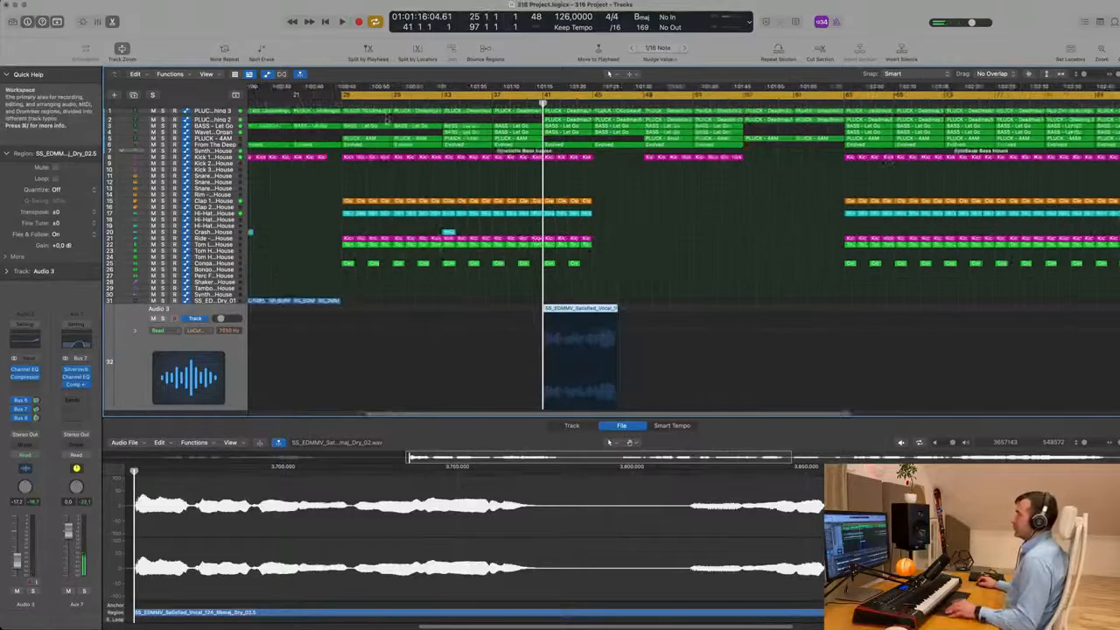
{"action": "key", "text": "space"}
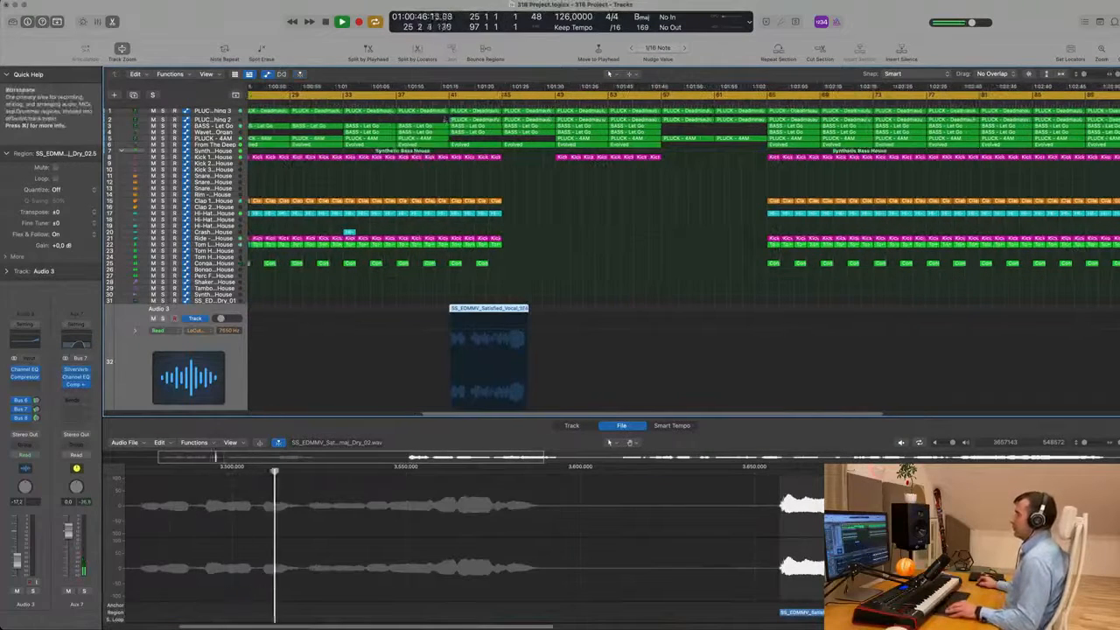
{"action": "scroll", "coordinate": [550, 224], "scroll_direction": "down", "scroll_amount": 2}
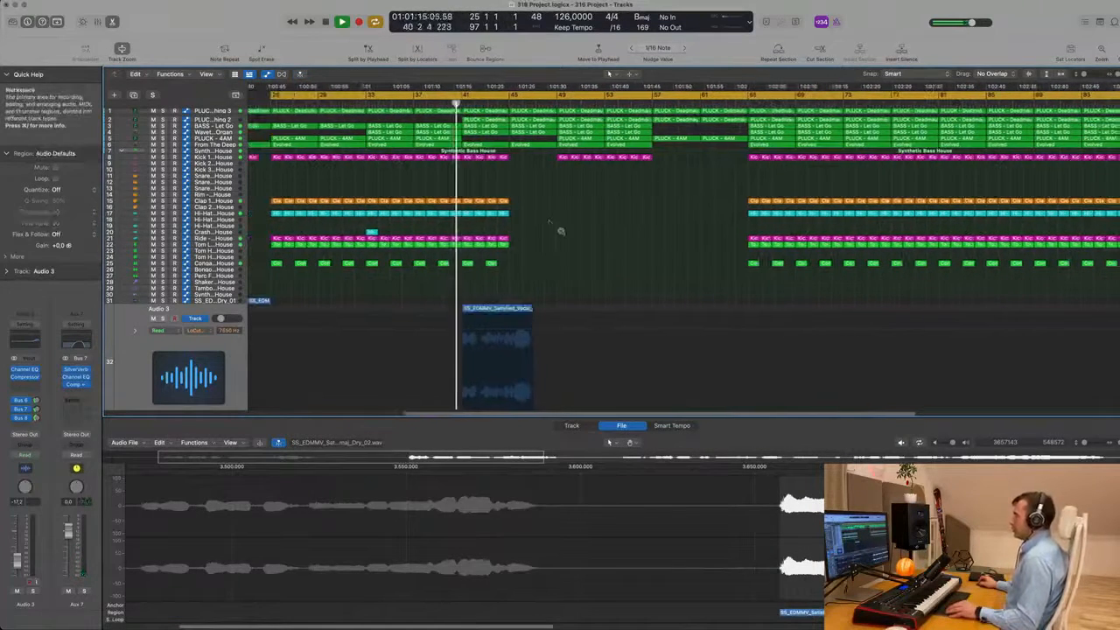
{"action": "scroll", "coordinate": [561, 231], "scroll_direction": "up", "scroll_amount": 3}
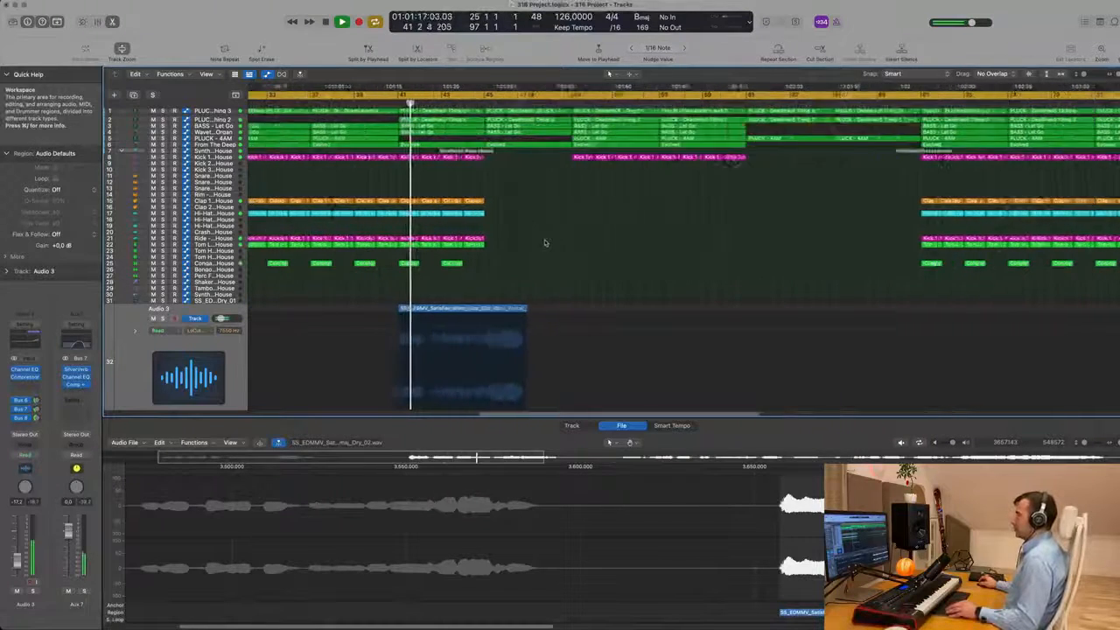
{"action": "scroll", "coordinate": [545, 242], "scroll_direction": "up", "scroll_amount": 2}
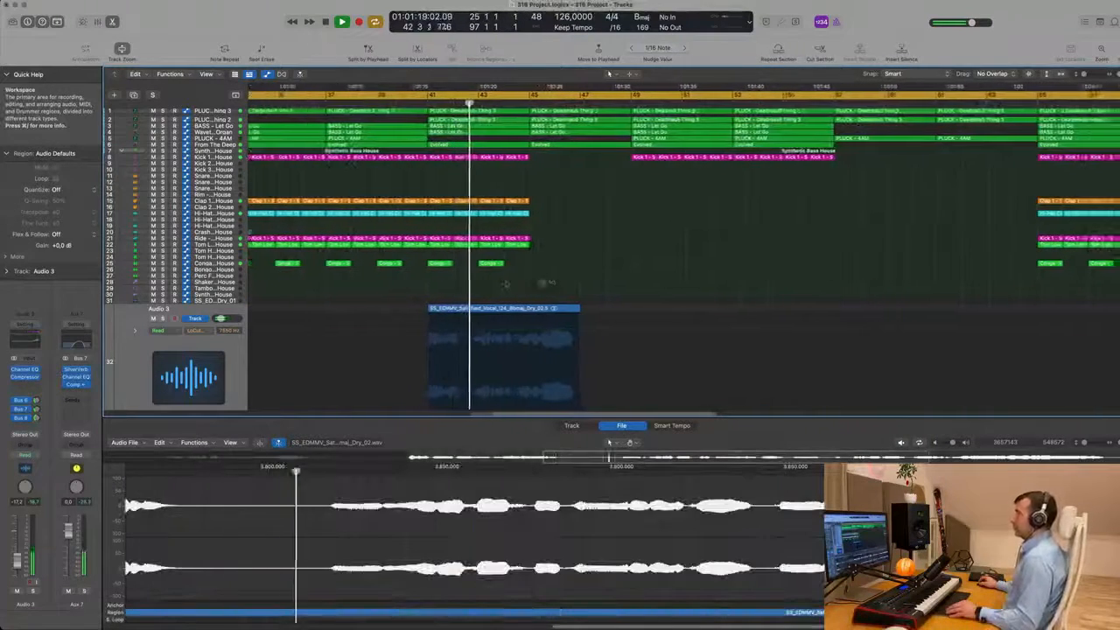
{"action": "scroll", "coordinate": [525, 285], "scroll_direction": "up", "scroll_amount": 2}
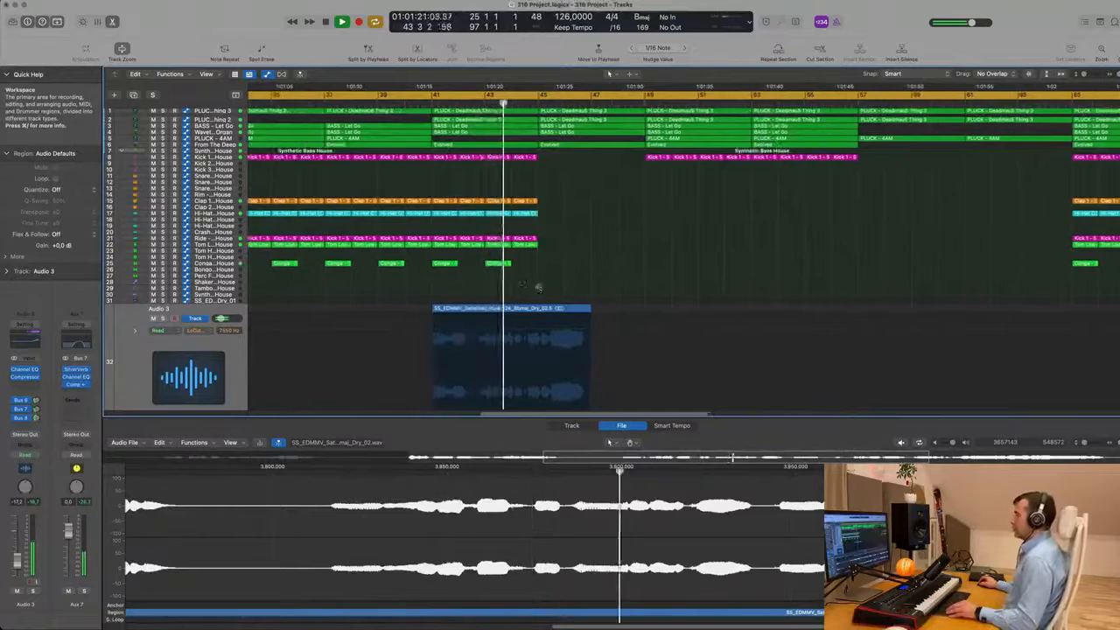
{"action": "scroll", "coordinate": [538, 288], "scroll_direction": "up", "scroll_amount": 2}
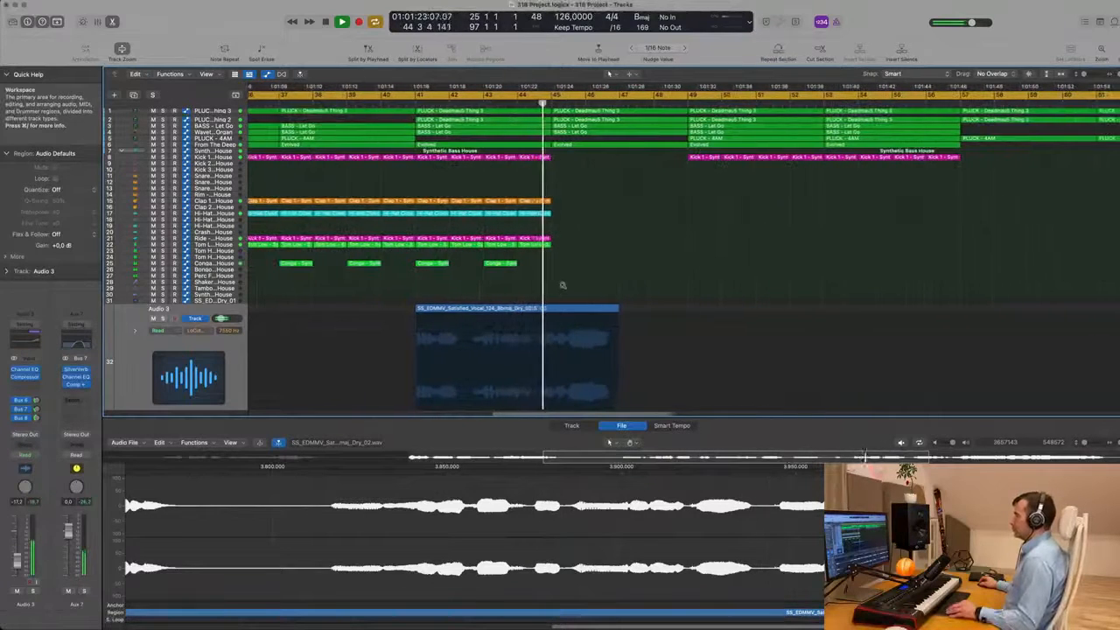
{"action": "scroll", "coordinate": [562, 289], "scroll_direction": "down", "scroll_amount": 4}
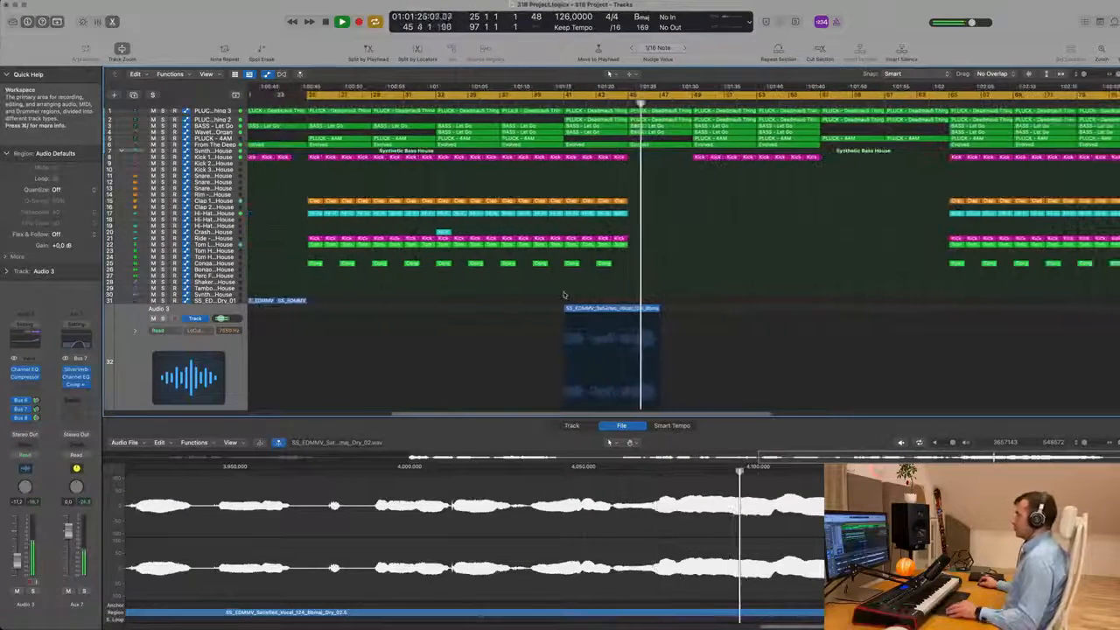
Move the trimmed vocal region to bar 45, where the drums drop out.
{"action": "scroll", "coordinate": [564, 295], "scroll_direction": "up", "scroll_amount": 4}
{"action": "left_click", "coordinate": [576, 311]}
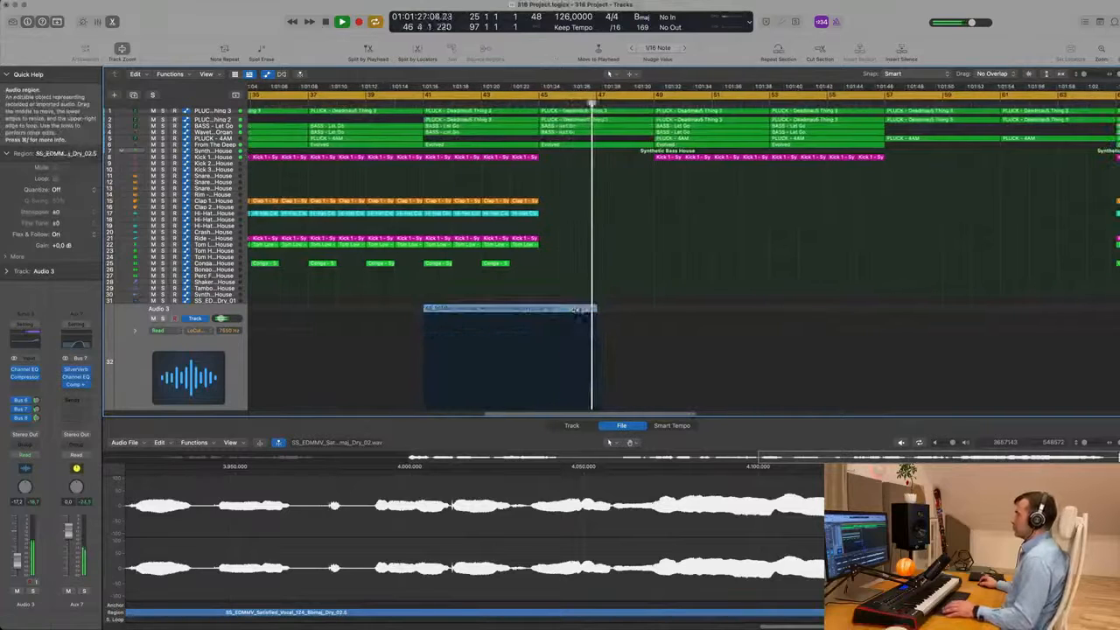
{"action": "left_click_drag", "start_coordinate": [576, 311], "coordinate": [692, 310]}
{"action": "key", "text": "space"}
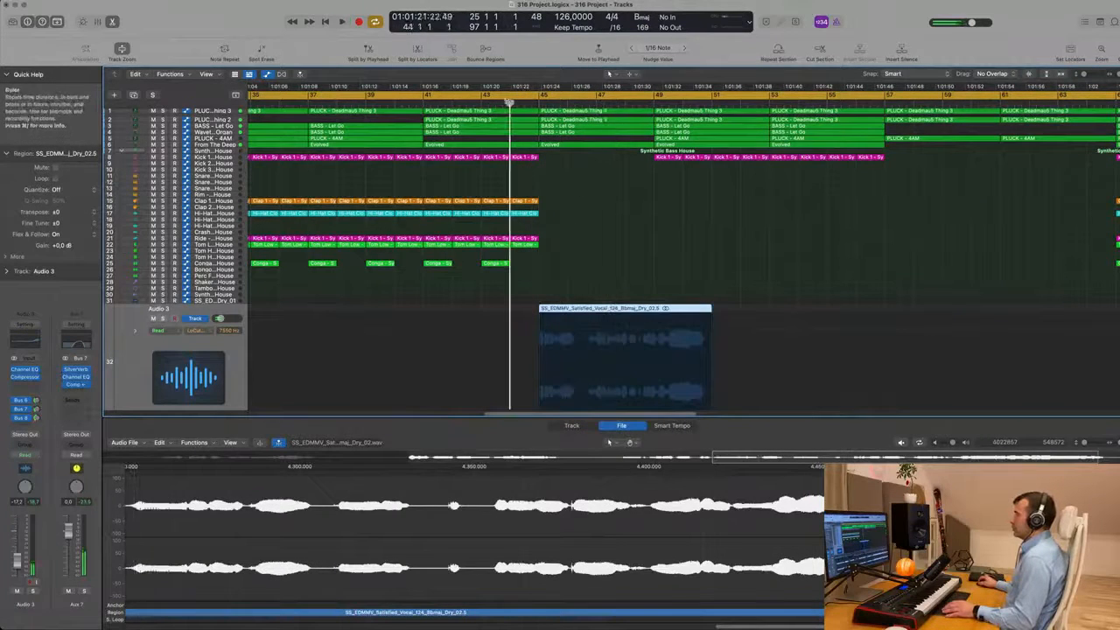
Play the arrangement from about bar 40 to judge how the vocal fits at bar 45.
{"action": "key", "text": "space"}
{"action": "scroll", "coordinate": [562, 163], "scroll_direction": "down", "scroll_amount": 5}
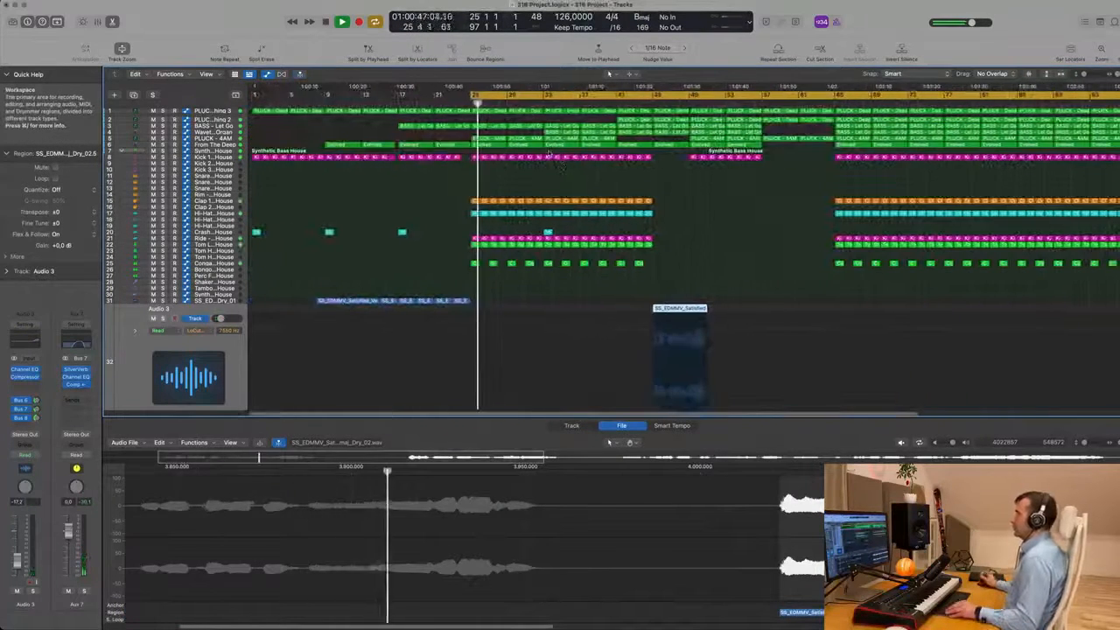
{"action": "left_click", "coordinate": [599, 106]}
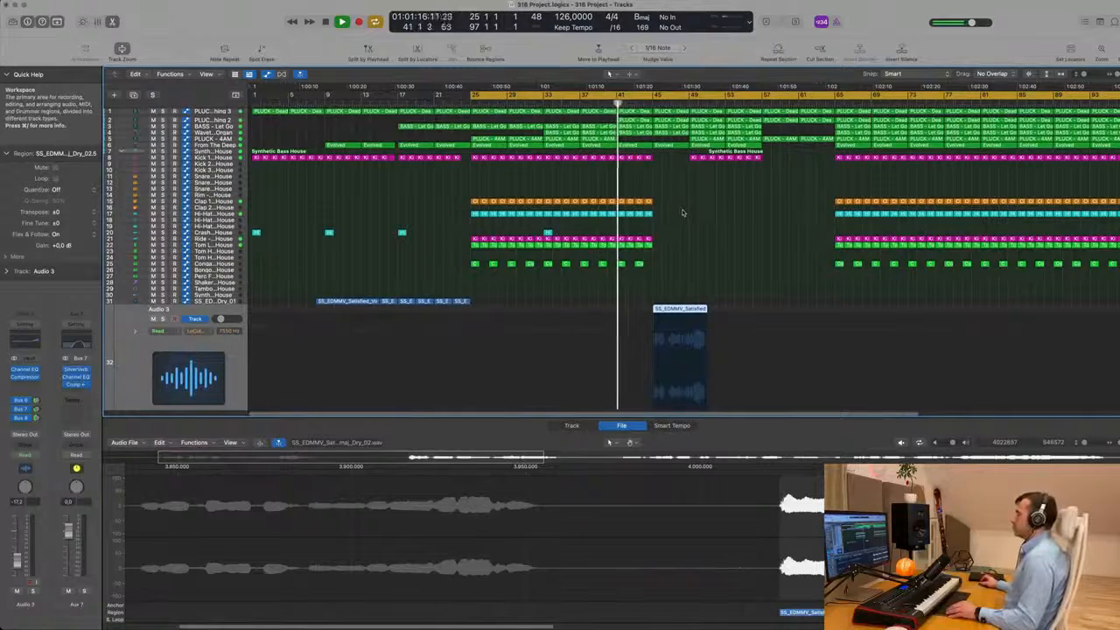
{"action": "scroll", "coordinate": [682, 212], "scroll_direction": "right", "scroll_amount": 5}
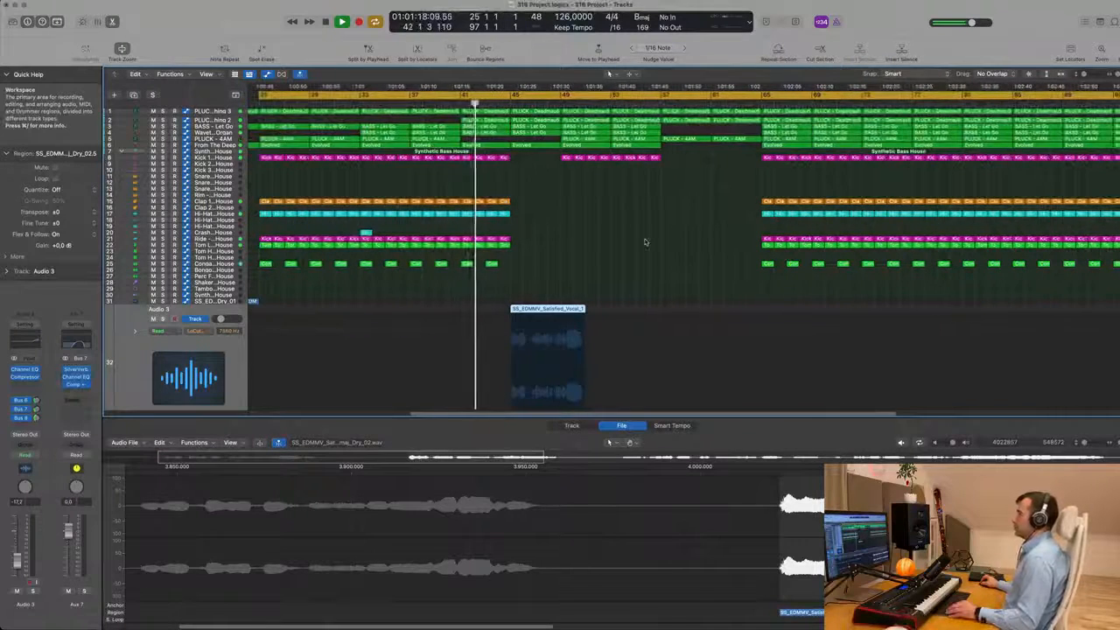
{"action": "key", "text": "super+Left"}
{"action": "key", "text": "super+Left"}
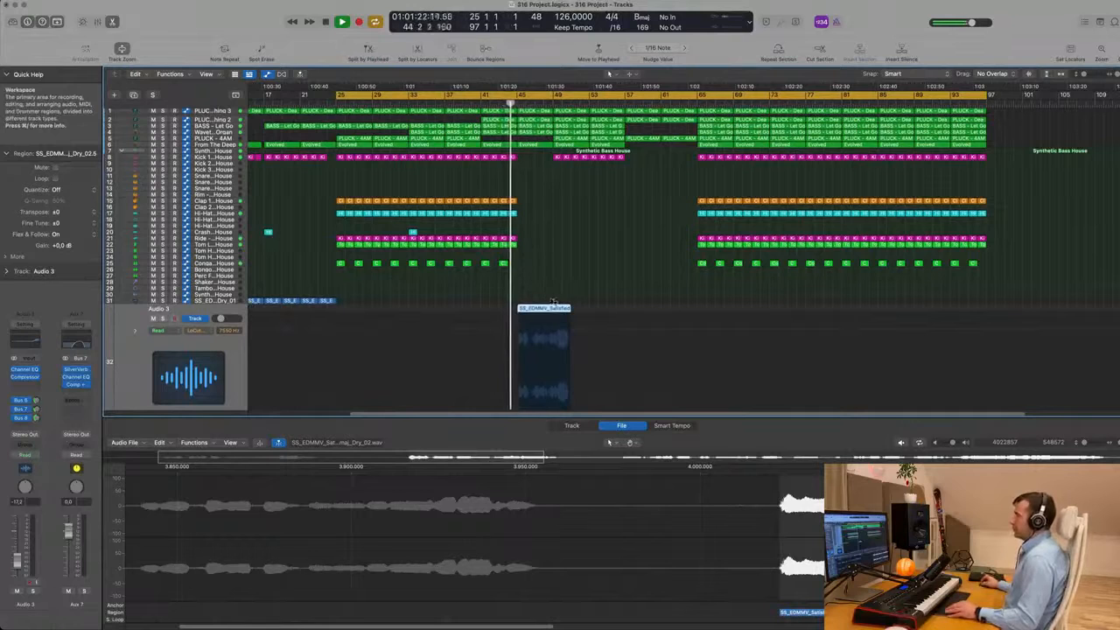
{"action": "key", "text": "super+Right"}
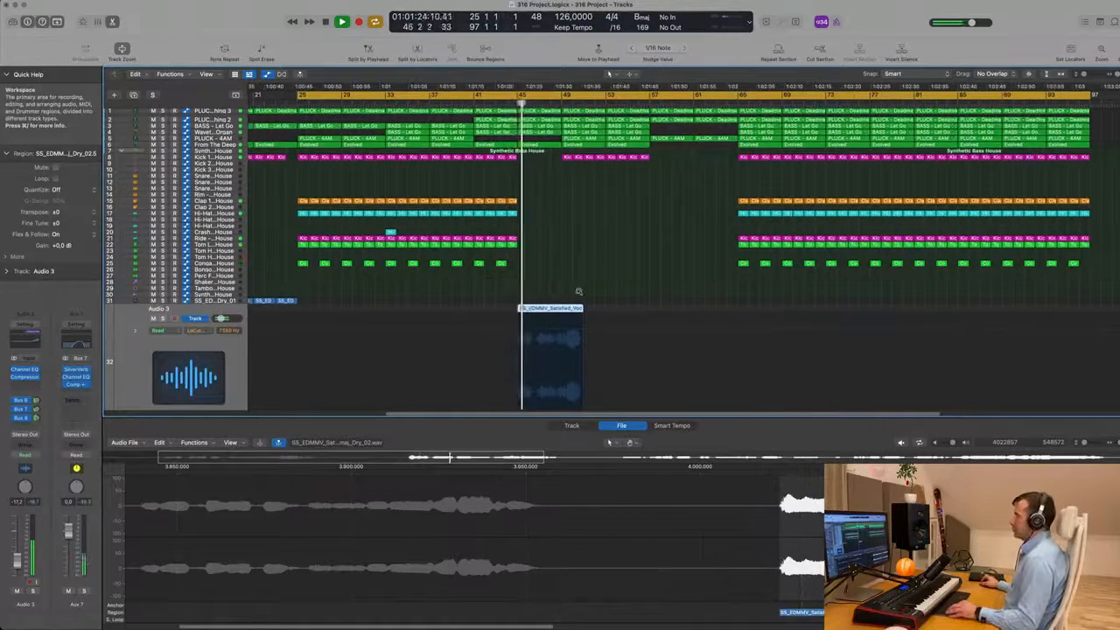
{"action": "key", "text": "super+Left"}
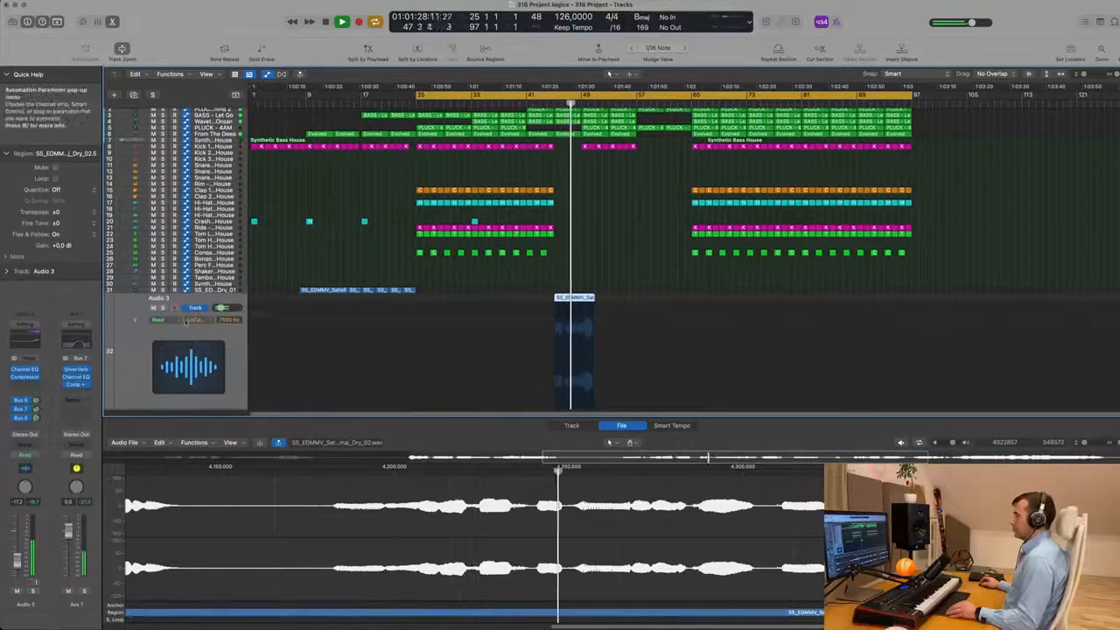
{"action": "key", "text": "super+Right"}
{"action": "key", "text": "super+Left"}
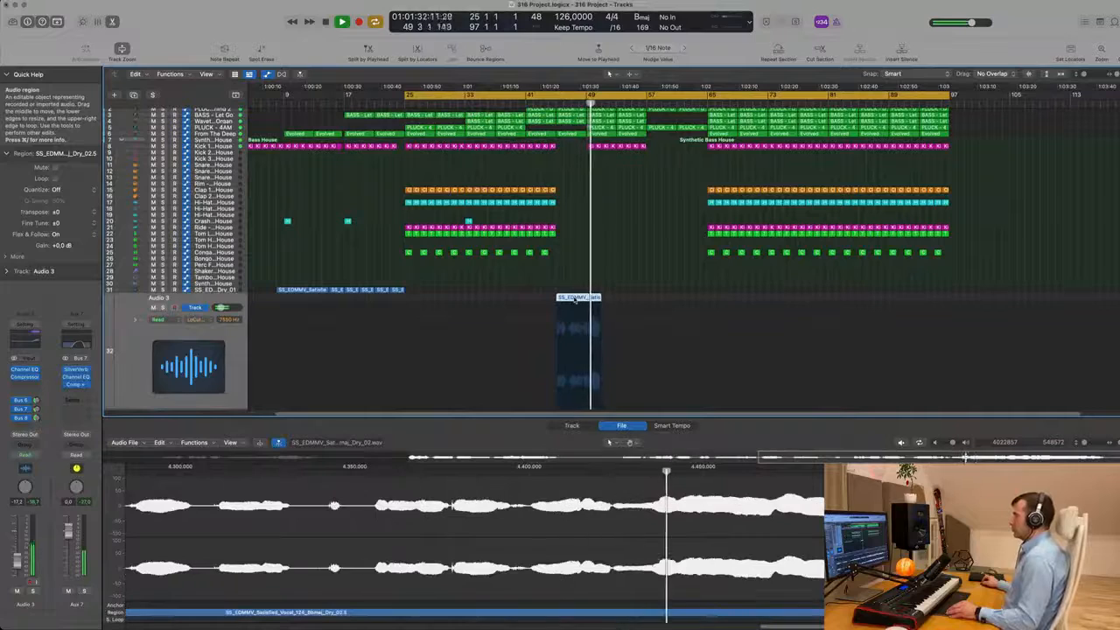
Move the trimmed vocal region to bar 49, where the kick returns, and listen to it from that bar.
{"action": "left_click_drag", "start_coordinate": [575, 298], "coordinate": [604, 298]}
{"action": "left_click", "coordinate": [586, 104]}
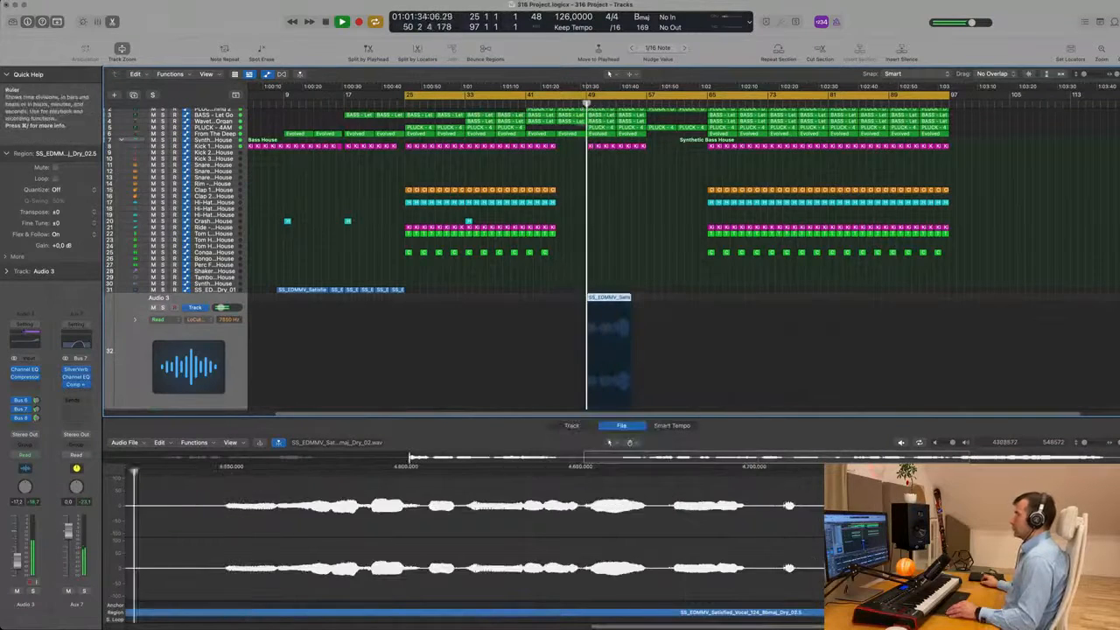
{"action": "scroll", "coordinate": [585, 191], "scroll_direction": "down", "scroll_amount": 1}
{"action": "scroll", "coordinate": [595, 202], "scroll_direction": "up", "scroll_amount": 8}
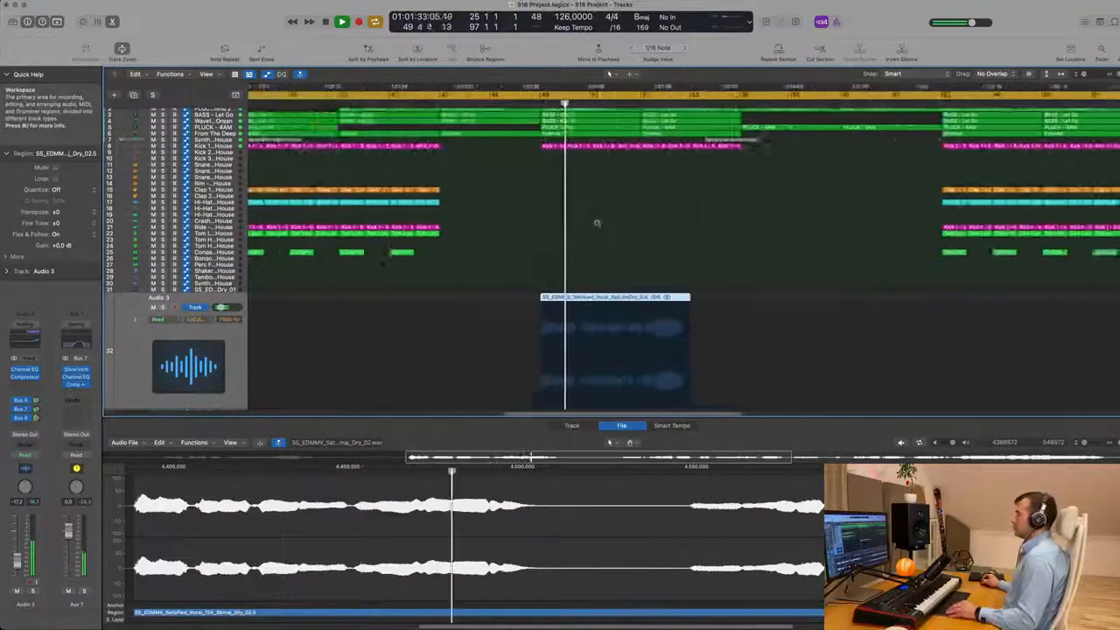
{"action": "scroll", "coordinate": [613, 254], "scroll_direction": "down", "scroll_amount": 6}
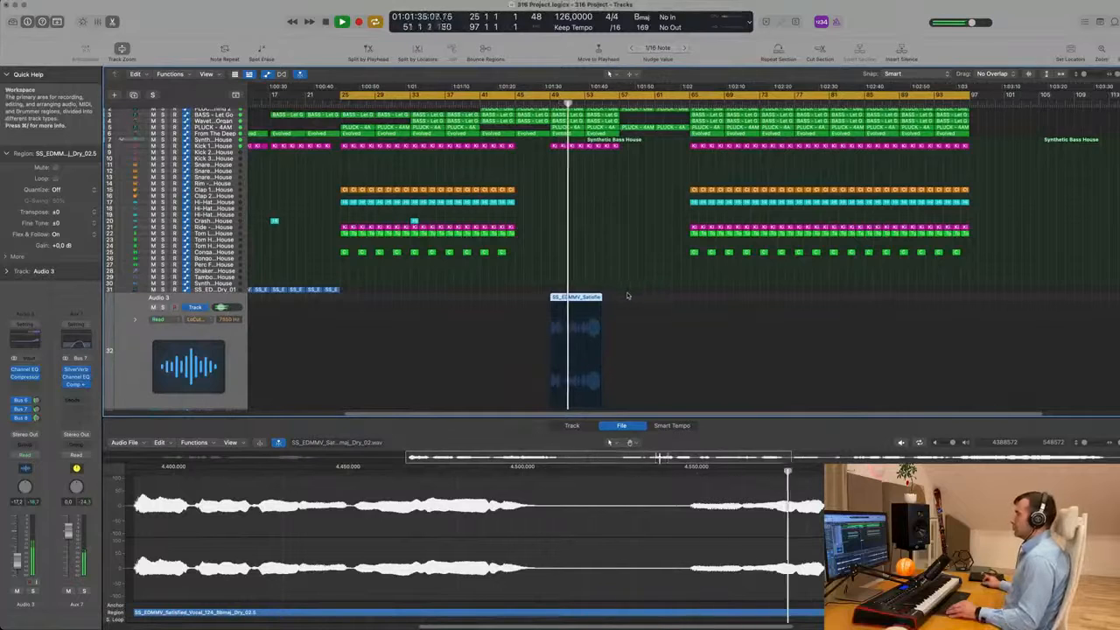
{"action": "scroll", "coordinate": [626, 297], "scroll_direction": "down", "scroll_amount": 2}
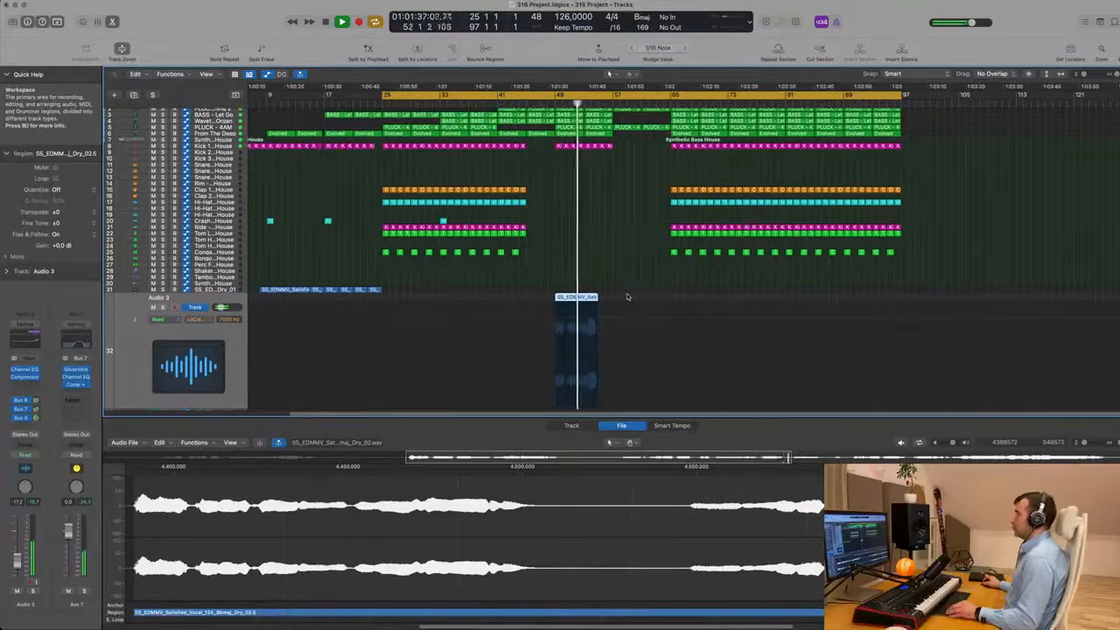
{"action": "scroll", "coordinate": [627, 297], "scroll_direction": "down", "scroll_amount": 1}
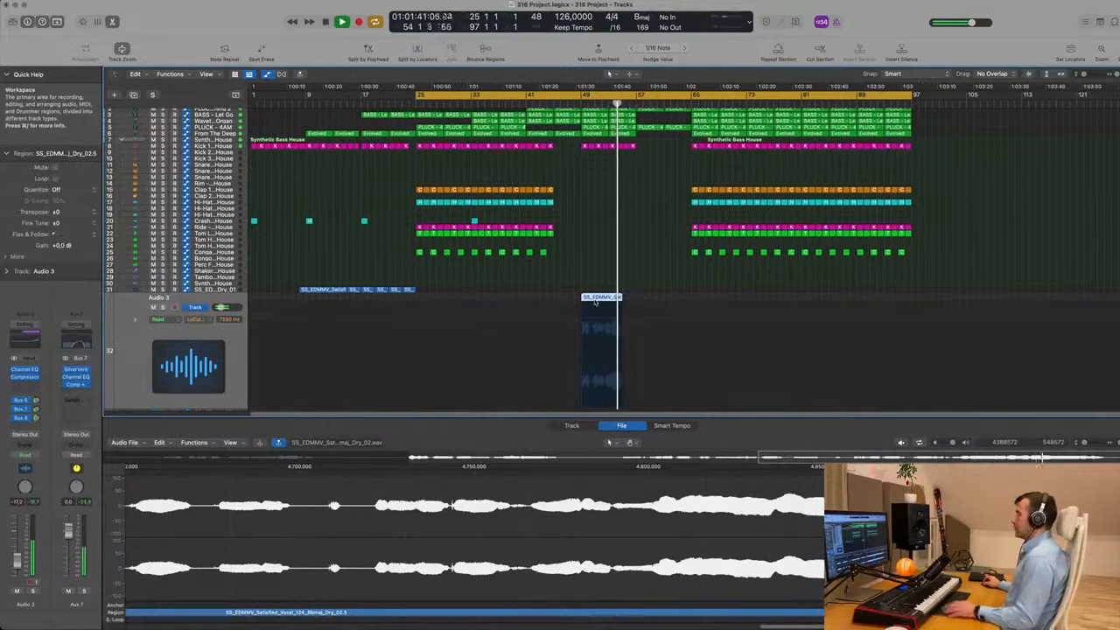
Remove the Dry_02 region, add the Satisfied Dry_04 vocal file from Finder to that track around bar 36 and play it.
{"action": "mouse_move", "coordinate": [225, 628]}
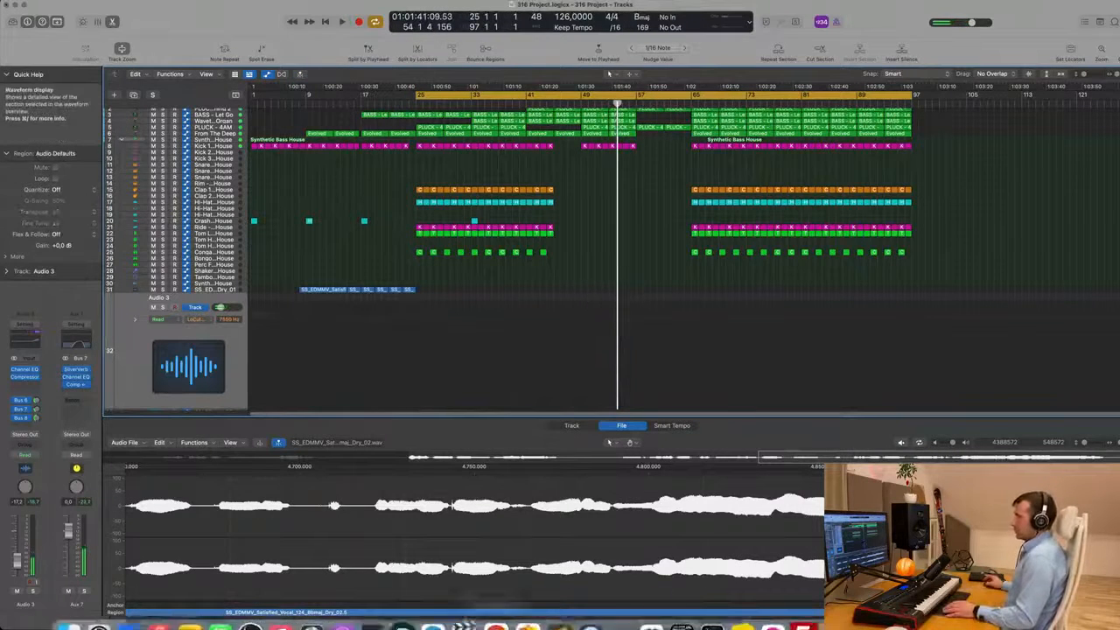
{"action": "left_click", "coordinate": [72, 606]}
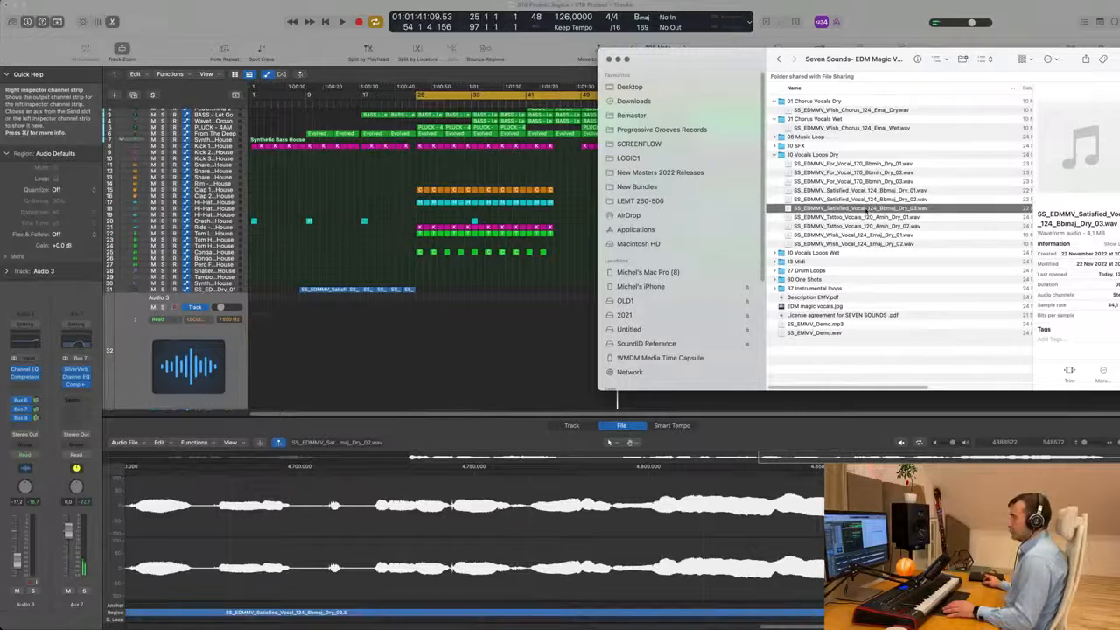
{"action": "left_click_drag", "start_coordinate": [866, 211], "coordinate": [496, 370]}
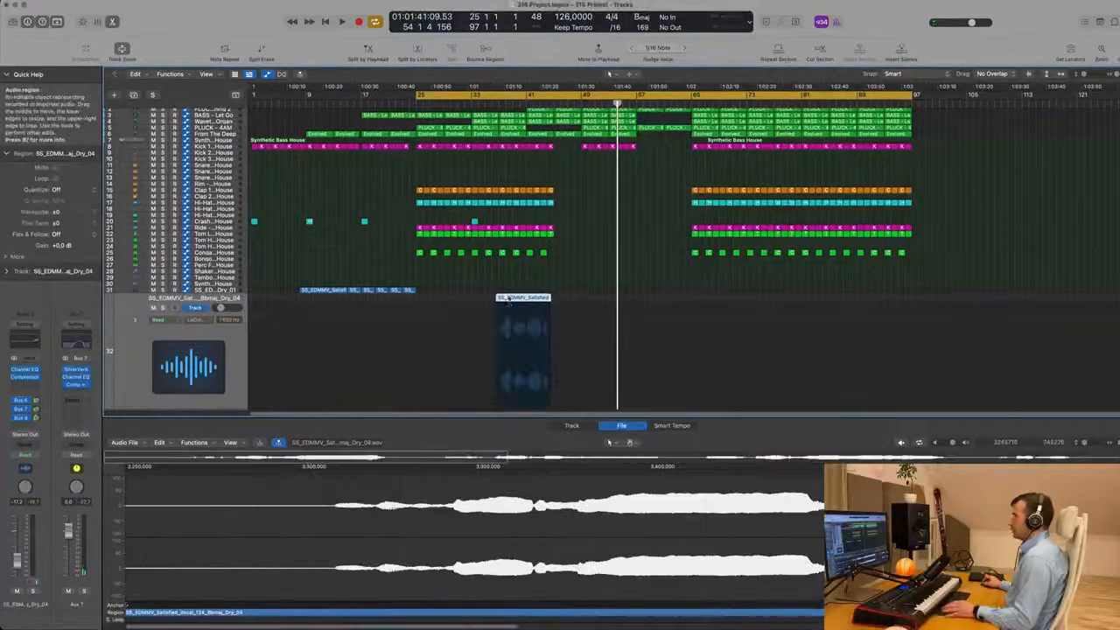
{"action": "left_click", "coordinate": [506, 103]}
{"action": "key", "text": "space"}
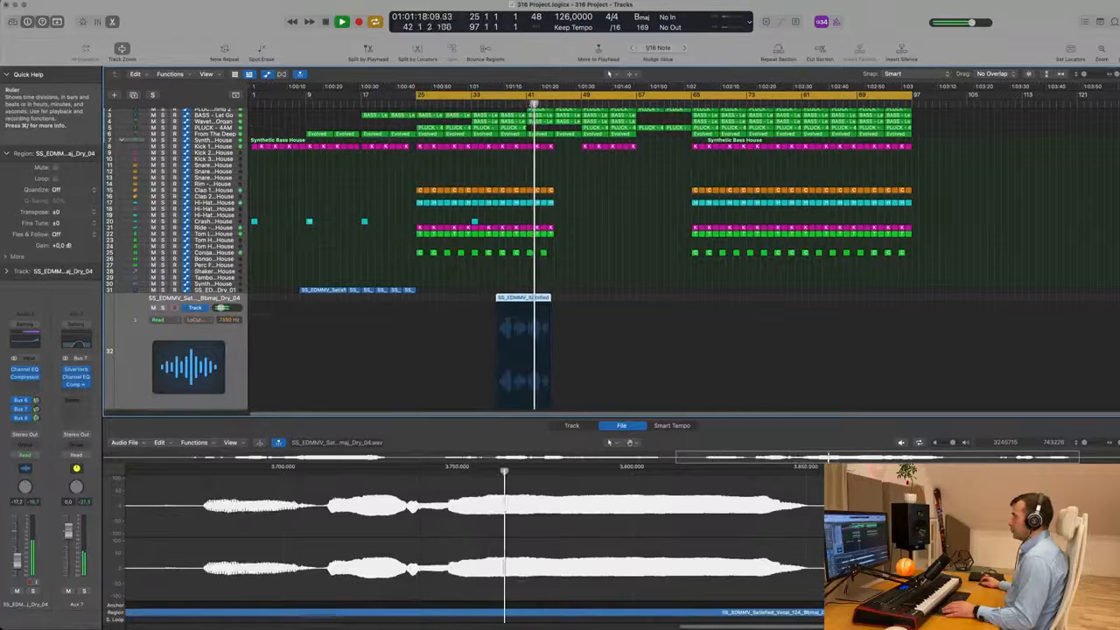
Audition the arrangement from several points and move the Satisfied vocal region on track 32 to start at bar 25.
{"action": "left_click", "coordinate": [341, 105]}
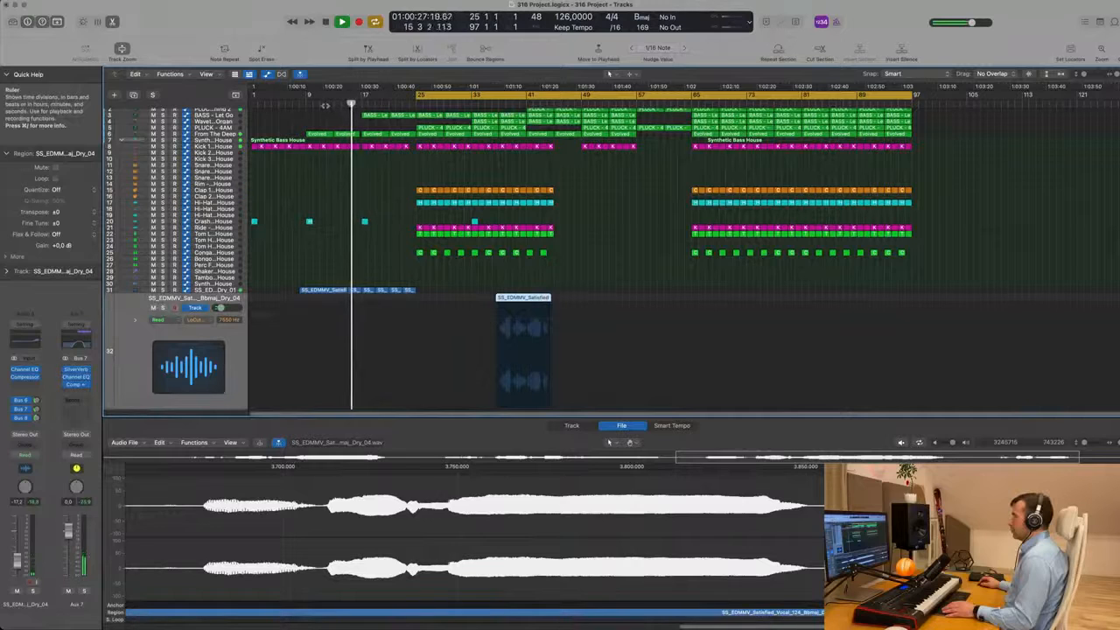
{"action": "left_click", "coordinate": [492, 105]}
{"action": "key", "text": "space"}
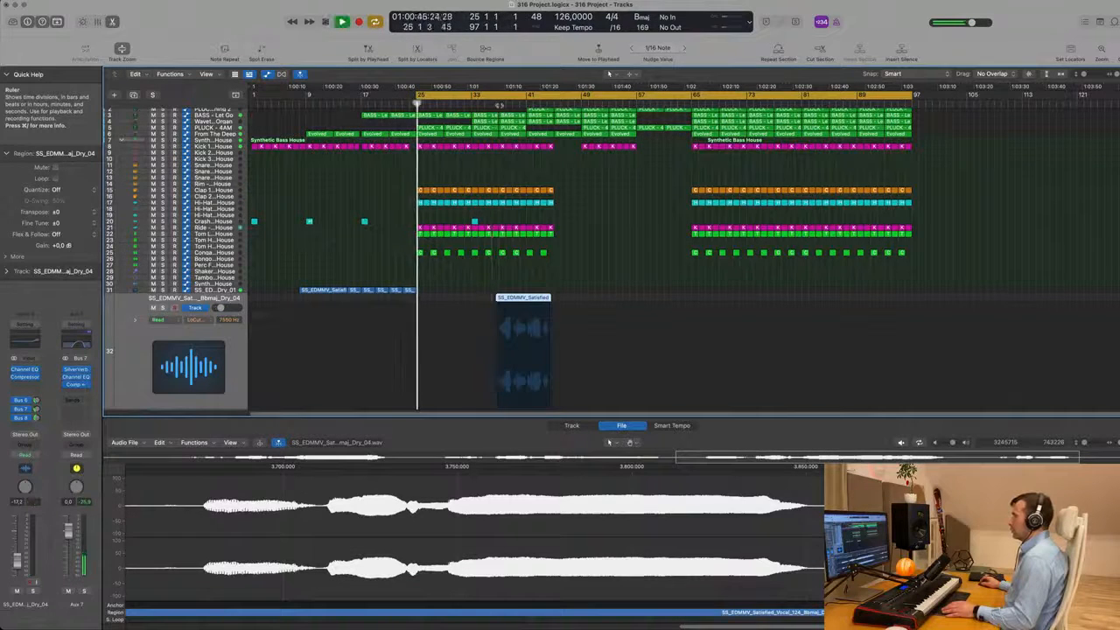
{"action": "key", "text": "space"}
{"action": "left_click", "coordinate": [500, 105]}
{"action": "key", "text": "space"}
{"action": "left_click_drag", "start_coordinate": [517, 303], "coordinate": [442, 305]}
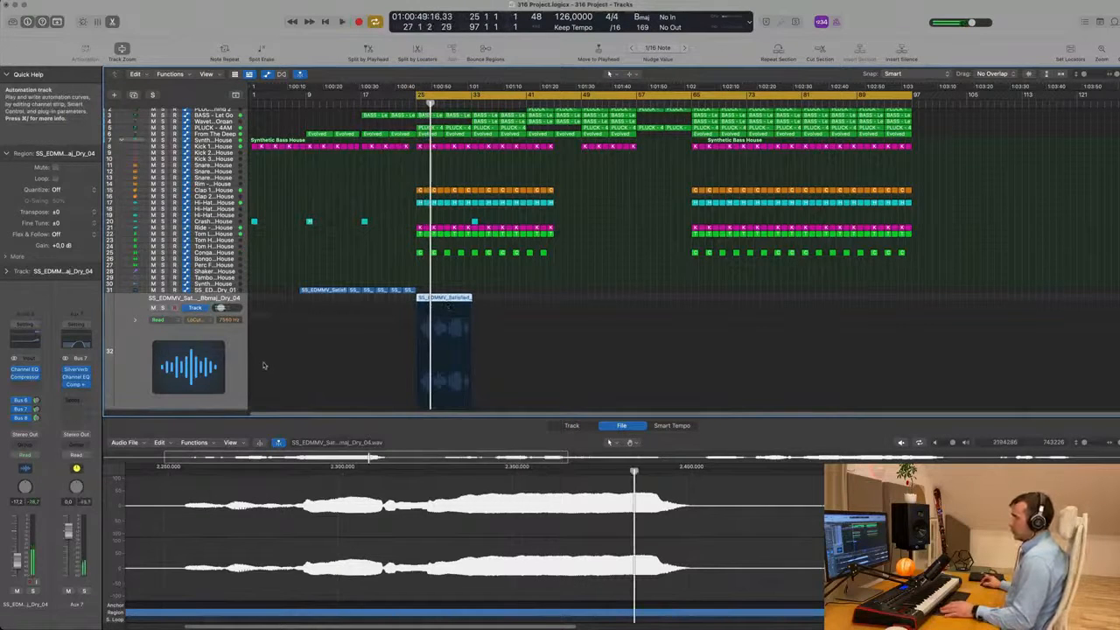
Time-stretch the vocal region from 124 to 126 bpm with the Time and Pitch Machine, using Free mode and the Complex algorithm.
{"action": "left_click", "coordinate": [572, 427]}
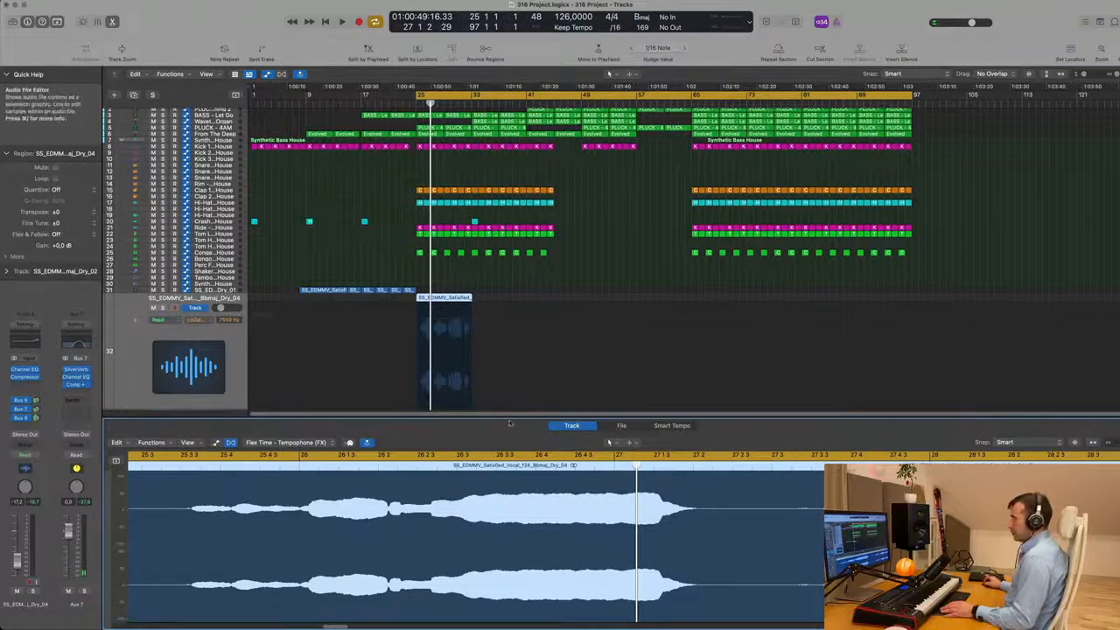
{"action": "left_click", "coordinate": [621, 425]}
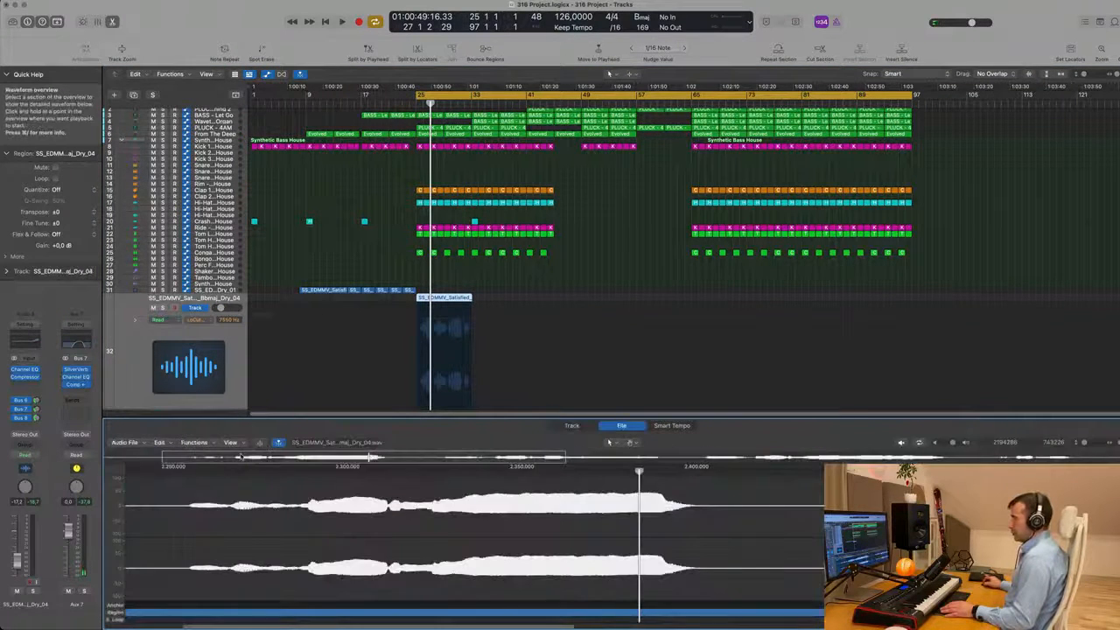
{"action": "left_click", "coordinate": [574, 427]}
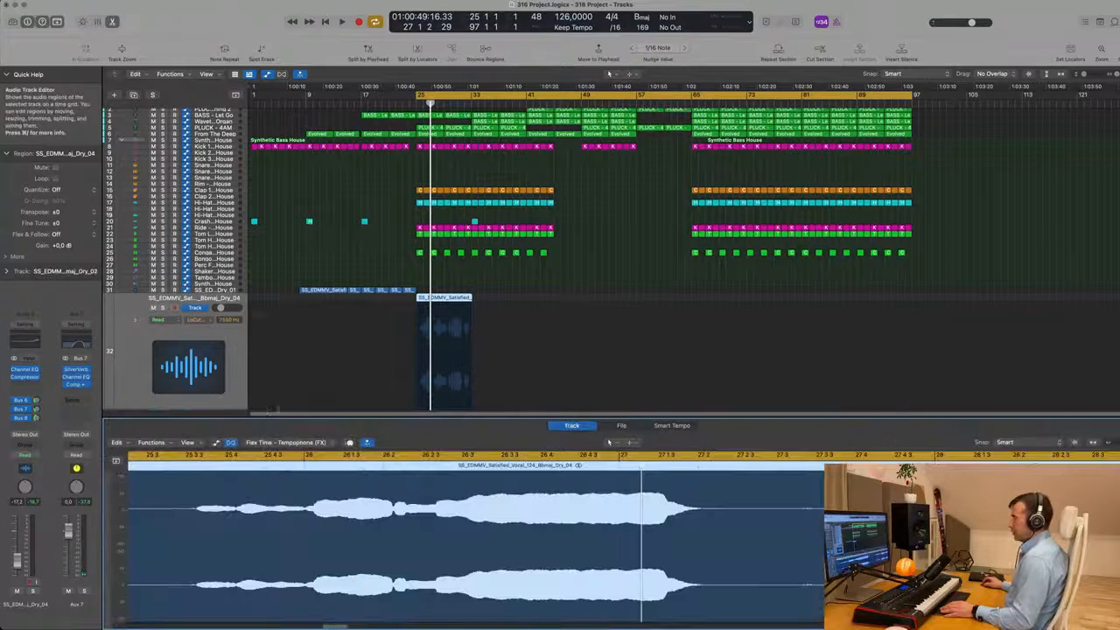
{"action": "left_click", "coordinate": [623, 426]}
{"action": "left_click", "coordinate": [194, 443]}
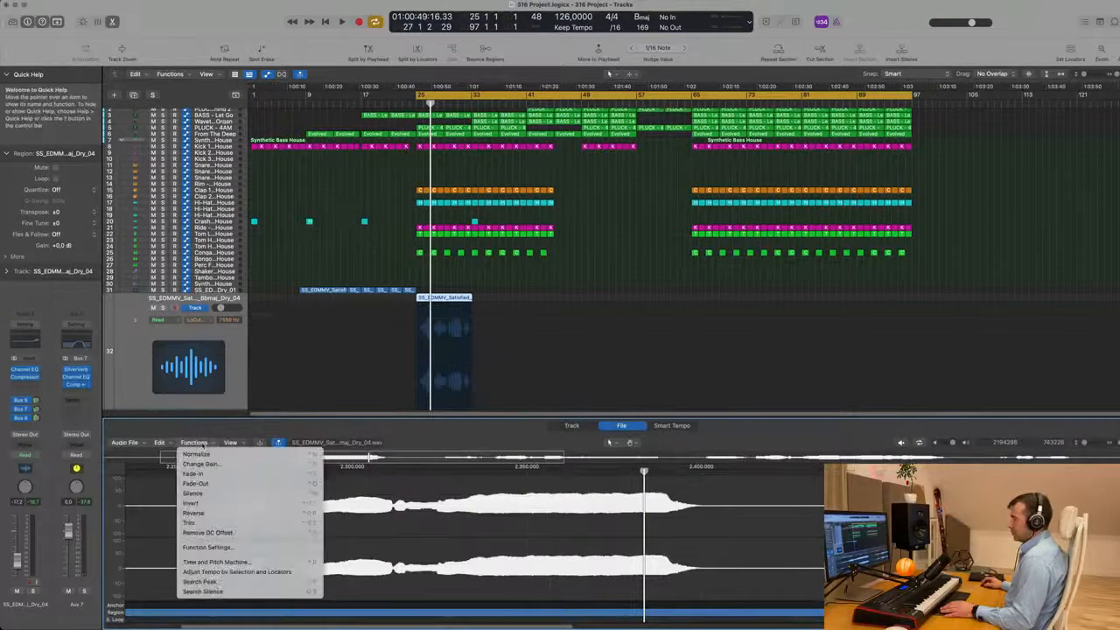
{"action": "left_click", "coordinate": [215, 561]}
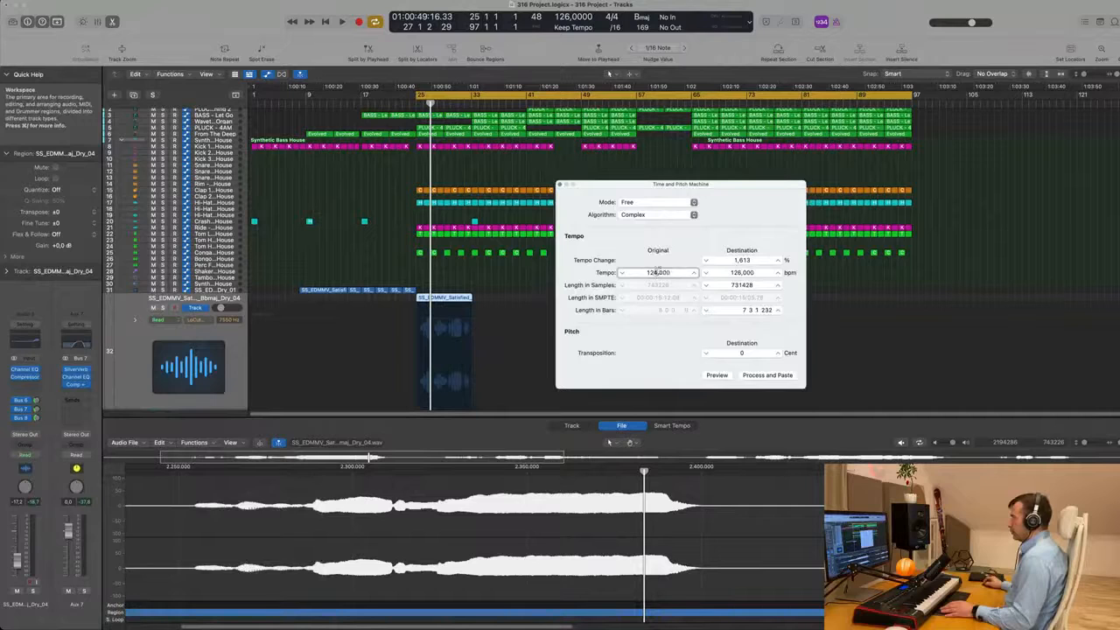
{"action": "left_click", "coordinate": [763, 375]}
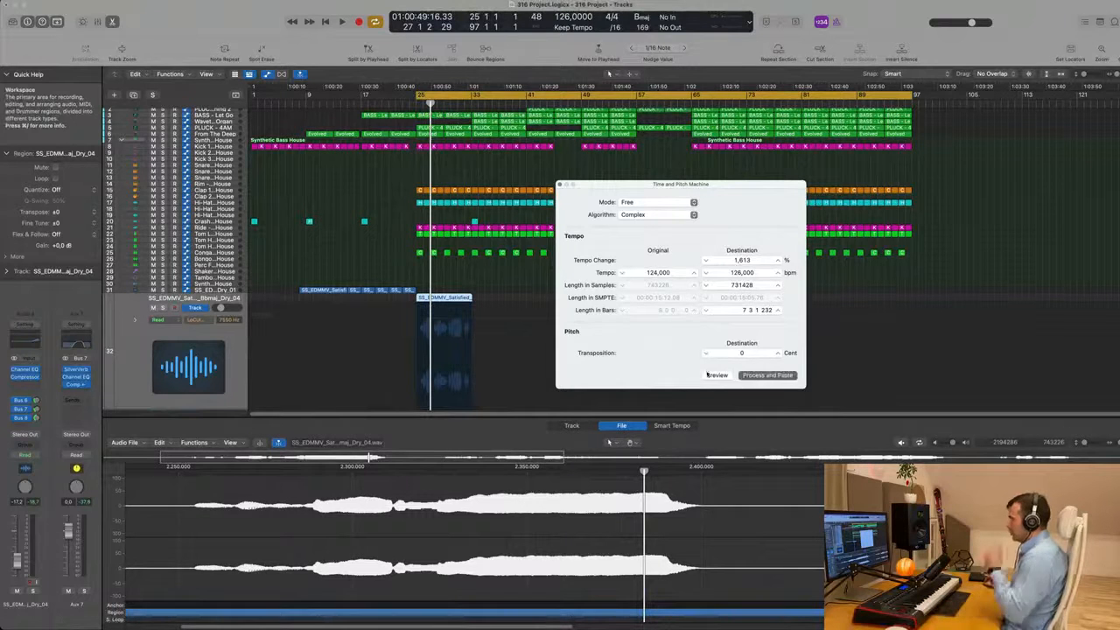
{"action": "left_click", "coordinate": [750, 378]}
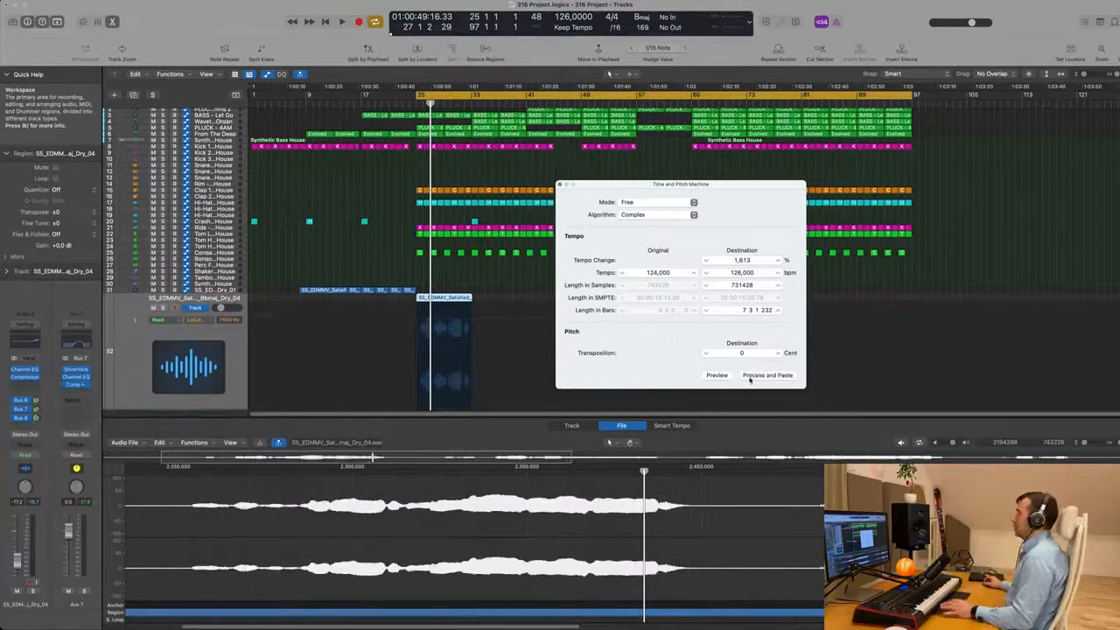
{"action": "left_click", "coordinate": [561, 185]}
Play the section from bar 25 to about bar 33 and check the timing of the stretched vocal.
{"action": "key", "text": "space"}
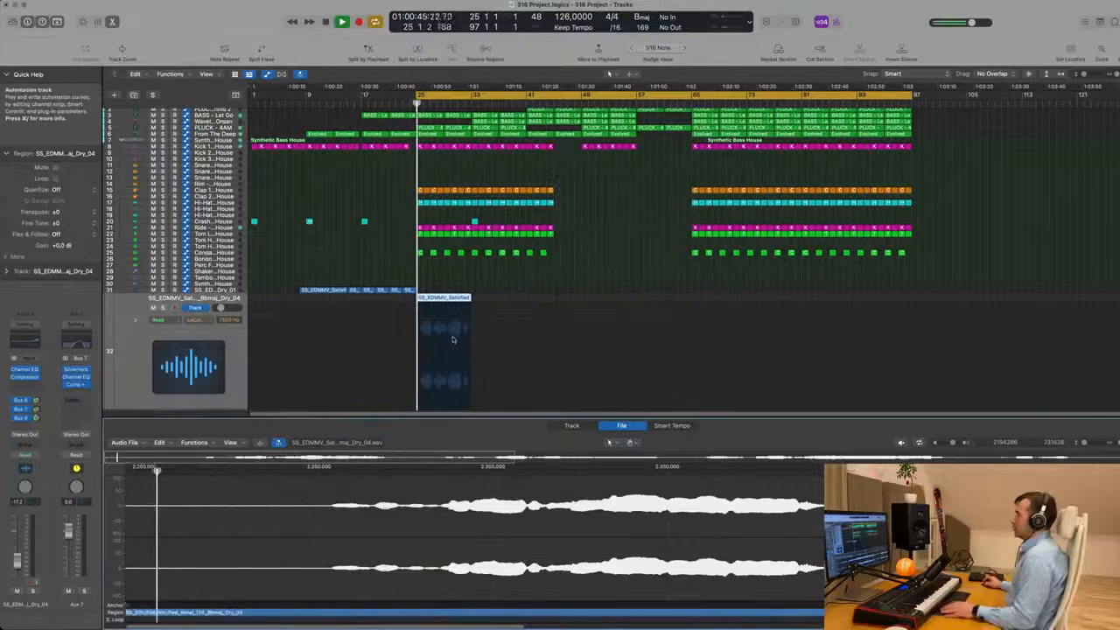
{"action": "scroll", "coordinate": [457, 340], "scroll_direction": "up", "scroll_amount": 5}
{"action": "scroll", "coordinate": [461, 338], "scroll_direction": "up", "scroll_amount": 2}
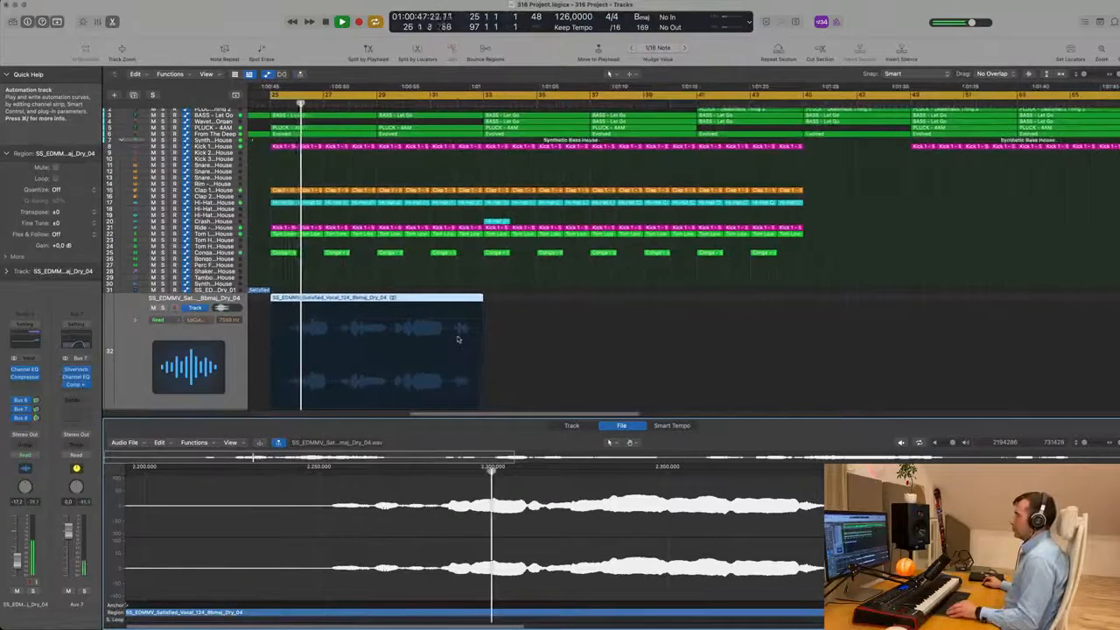
{"action": "scroll", "coordinate": [458, 336], "scroll_direction": "down", "scroll_amount": 3}
{"action": "scroll", "coordinate": [404, 333], "scroll_direction": "down", "scroll_amount": 4}
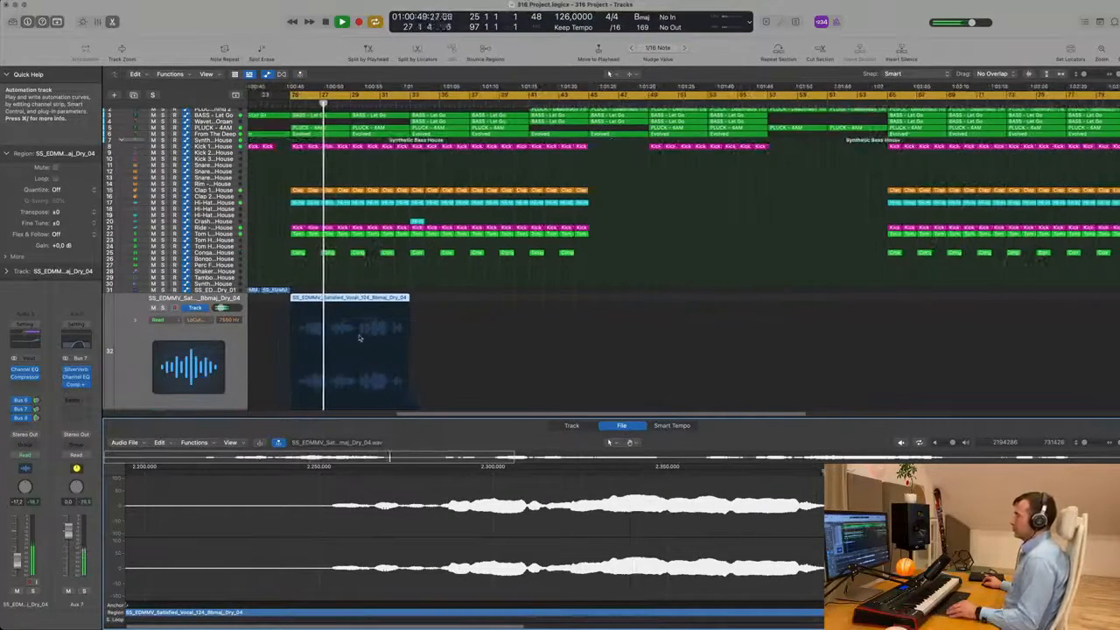
{"action": "scroll", "coordinate": [357, 336], "scroll_direction": "down", "scroll_amount": 3}
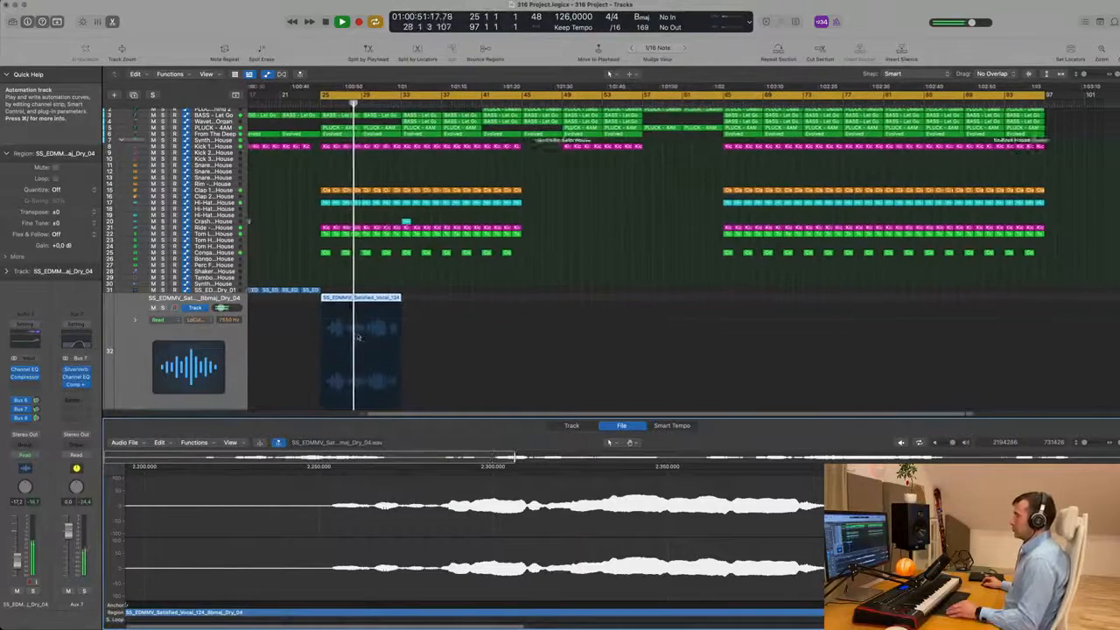
{"action": "scroll", "coordinate": [357, 336], "scroll_direction": "left", "scroll_amount": 3}
{"action": "scroll", "coordinate": [345, 331], "scroll_direction": "down", "scroll_amount": 3}
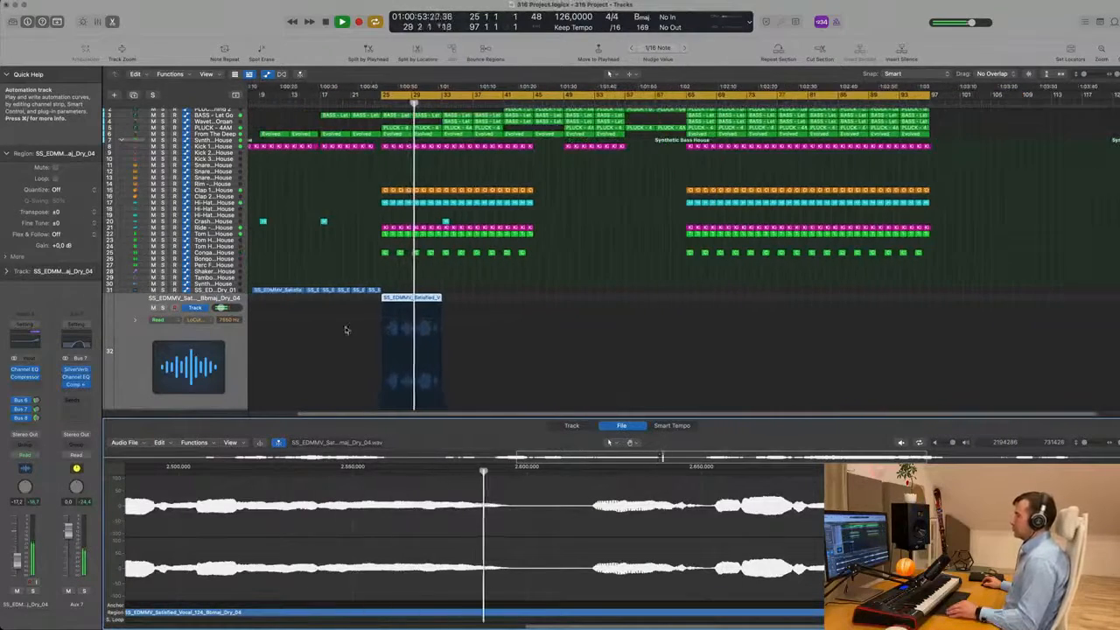
{"action": "scroll", "coordinate": [346, 330], "scroll_direction": "up", "scroll_amount": 4}
{"action": "scroll", "coordinate": [349, 330], "scroll_direction": "up", "scroll_amount": 4}
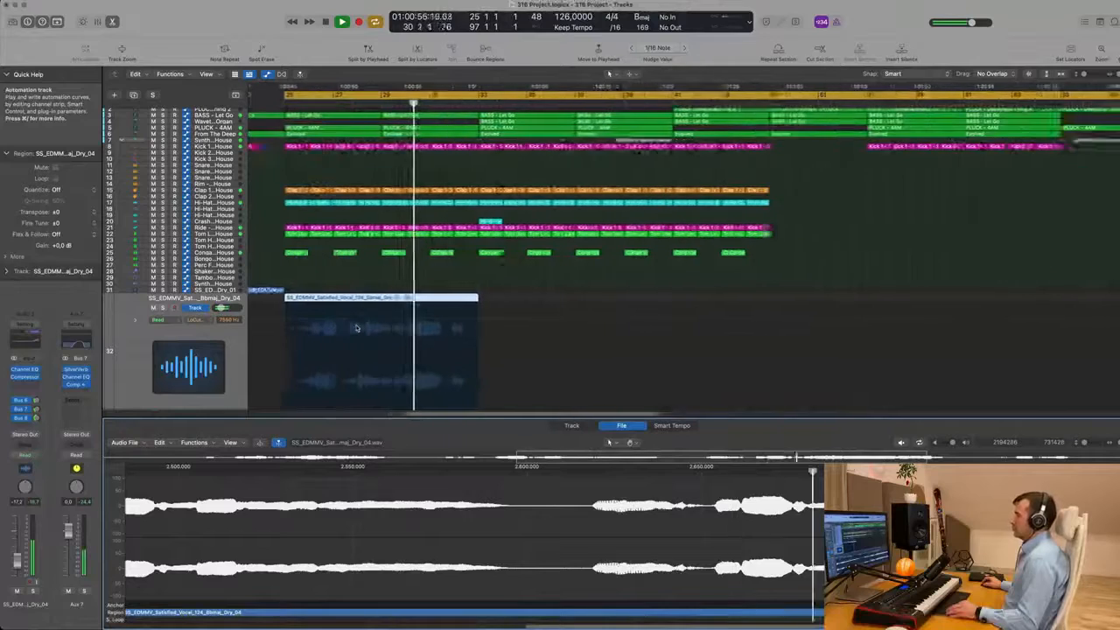
{"action": "scroll", "coordinate": [355, 329], "scroll_direction": "down", "scroll_amount": 2}
{"action": "scroll", "coordinate": [357, 328], "scroll_direction": "down", "scroll_amount": 3}
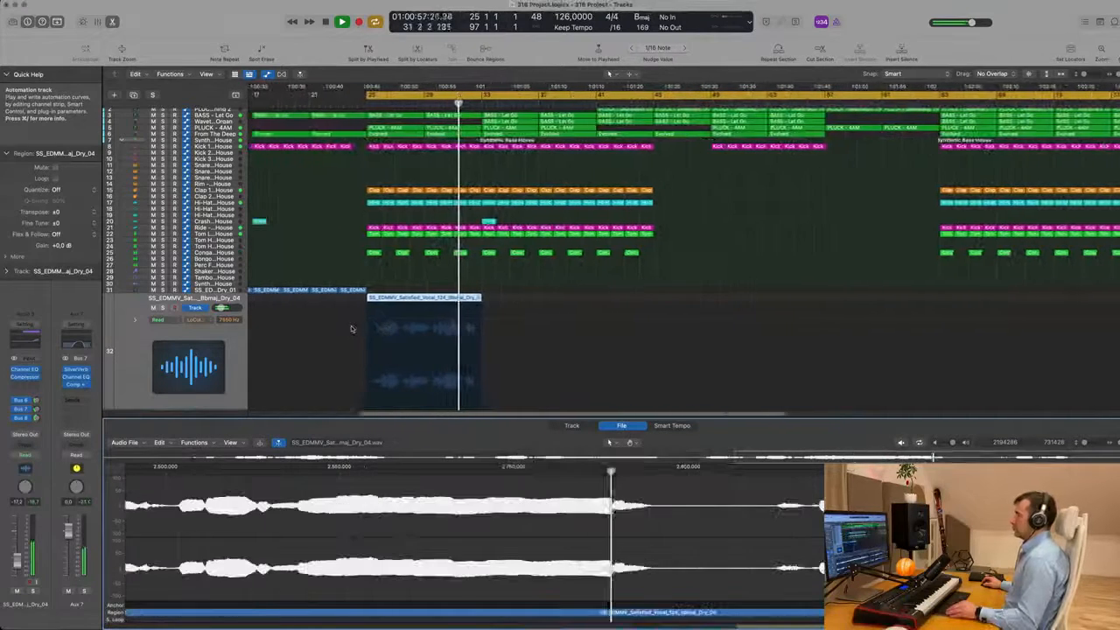
{"action": "scroll", "coordinate": [385, 329], "scroll_direction": "left", "scroll_amount": 2}
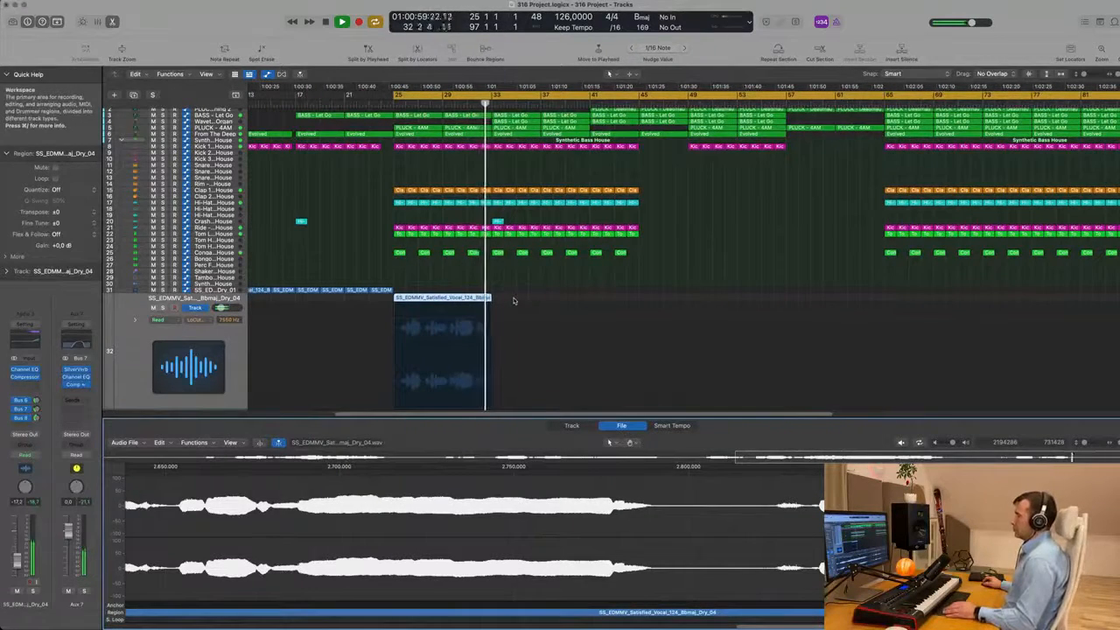
{"action": "scroll", "coordinate": [377, 258], "scroll_direction": "left", "scroll_amount": 3}
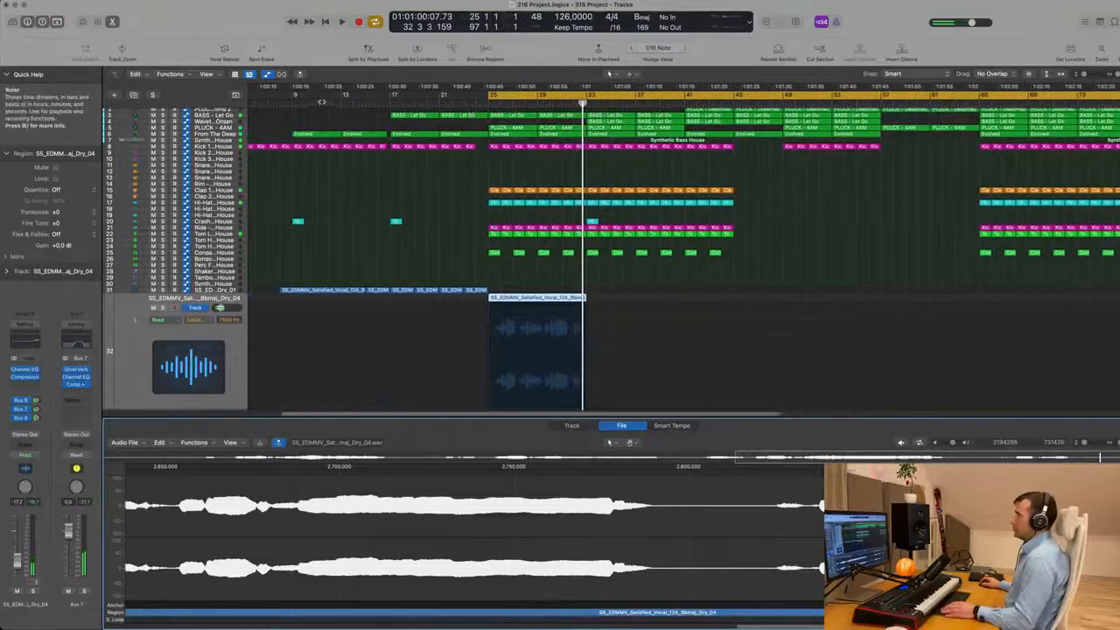
Replay the vocal's start at bar 25 and listen to the intro from around bar 9.
{"action": "key", "text": "space"}
{"action": "scroll", "coordinate": [613, 245], "scroll_direction": "left", "scroll_amount": 5}
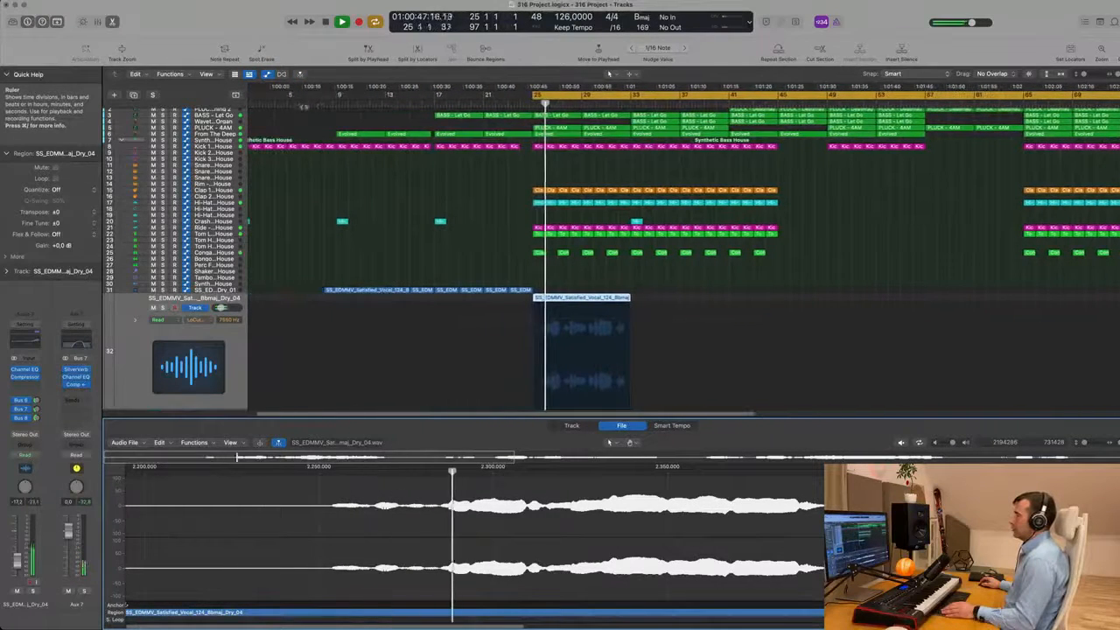
{"action": "left_click", "coordinate": [335, 104]}
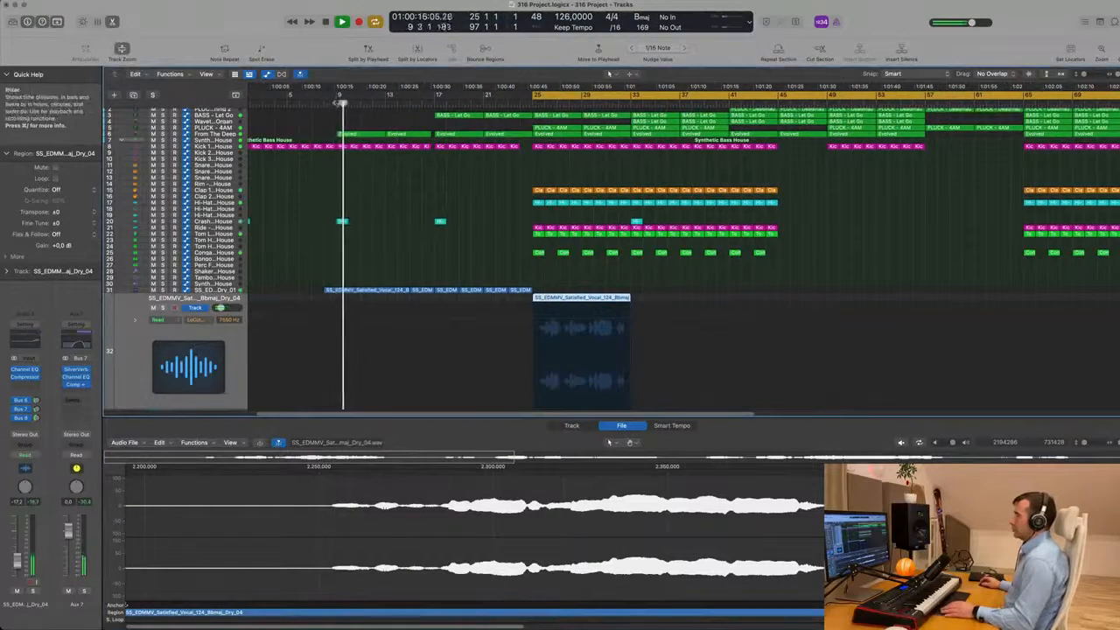
{"action": "key", "text": "space"}
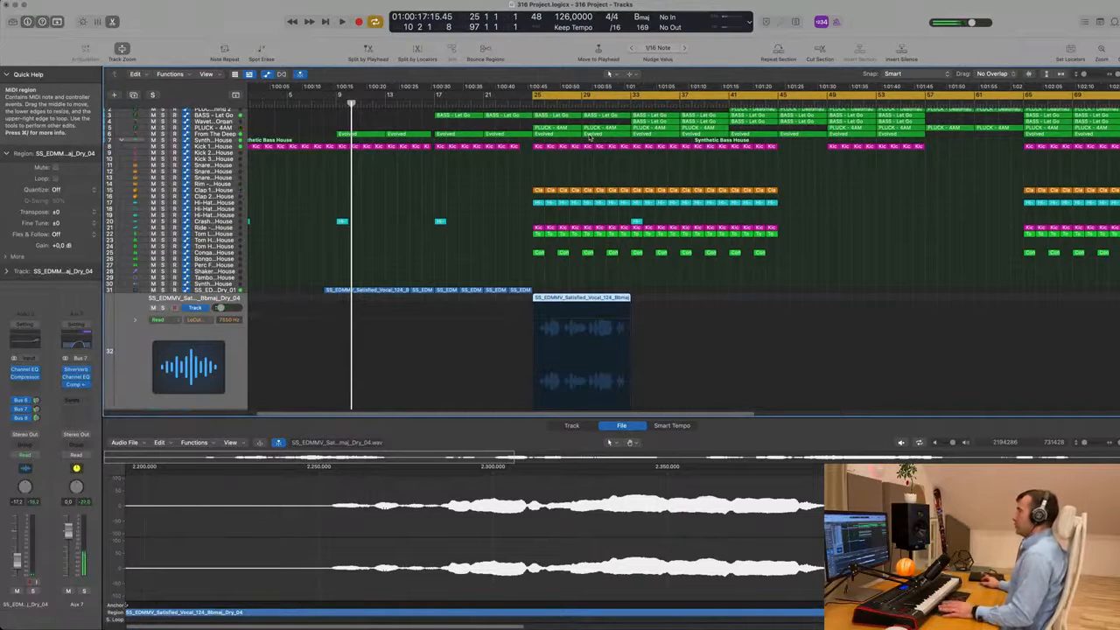
Listen again from bar 25, stop playback and move the vocal region to start at bar 33.
{"action": "key", "text": "space"}
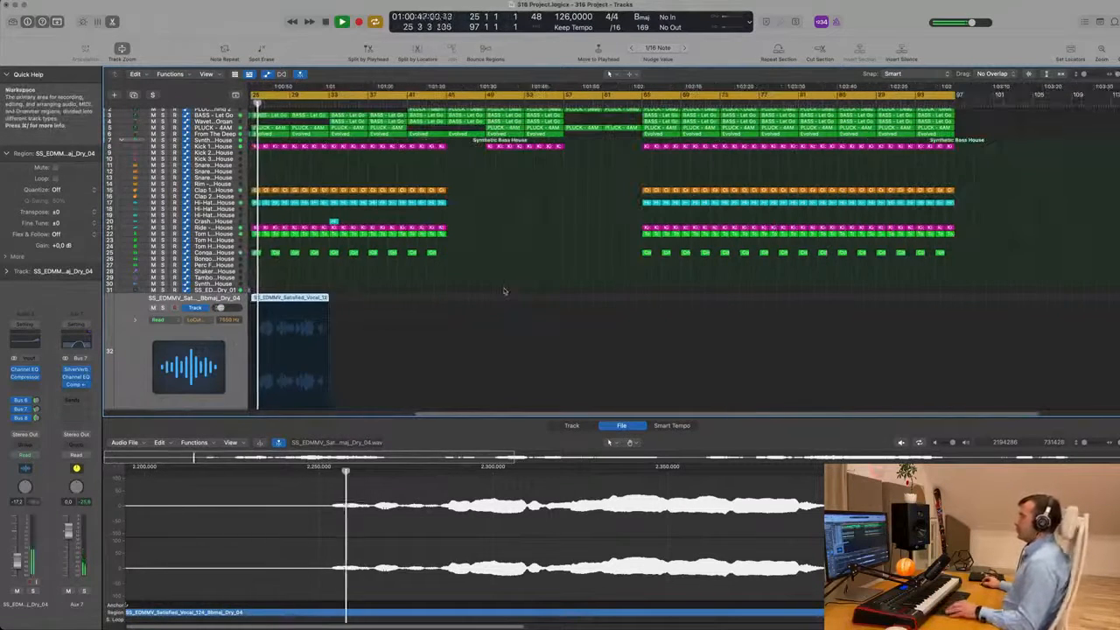
{"action": "scroll", "coordinate": [505, 289], "scroll_direction": "up", "scroll_amount": 5}
{"action": "scroll", "coordinate": [536, 287], "scroll_direction": "left", "scroll_amount": 5}
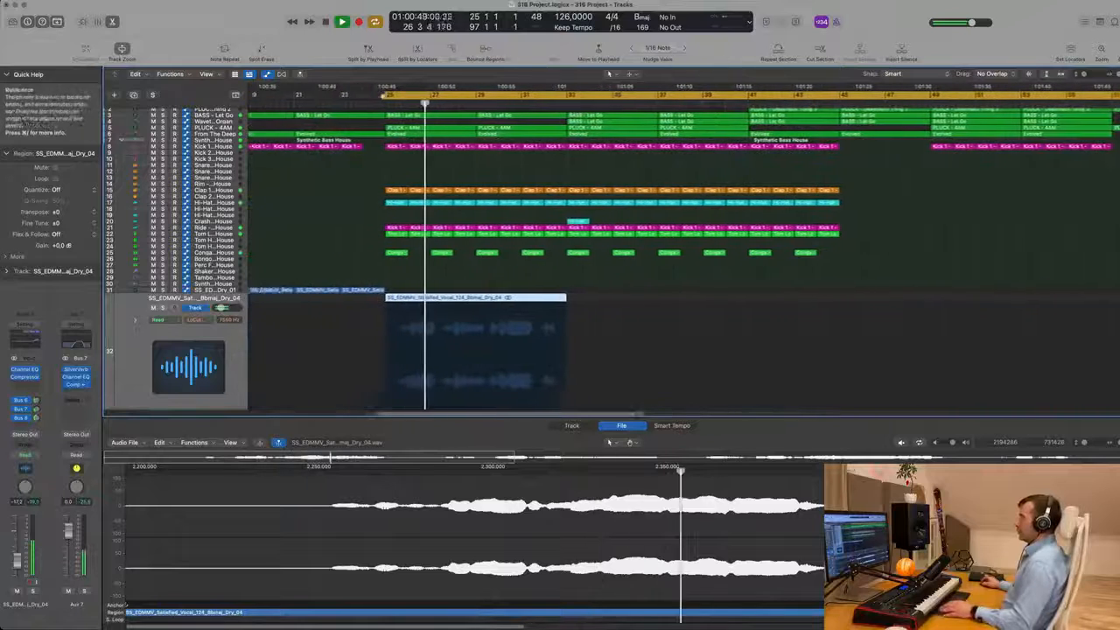
{"action": "key", "text": "space"}
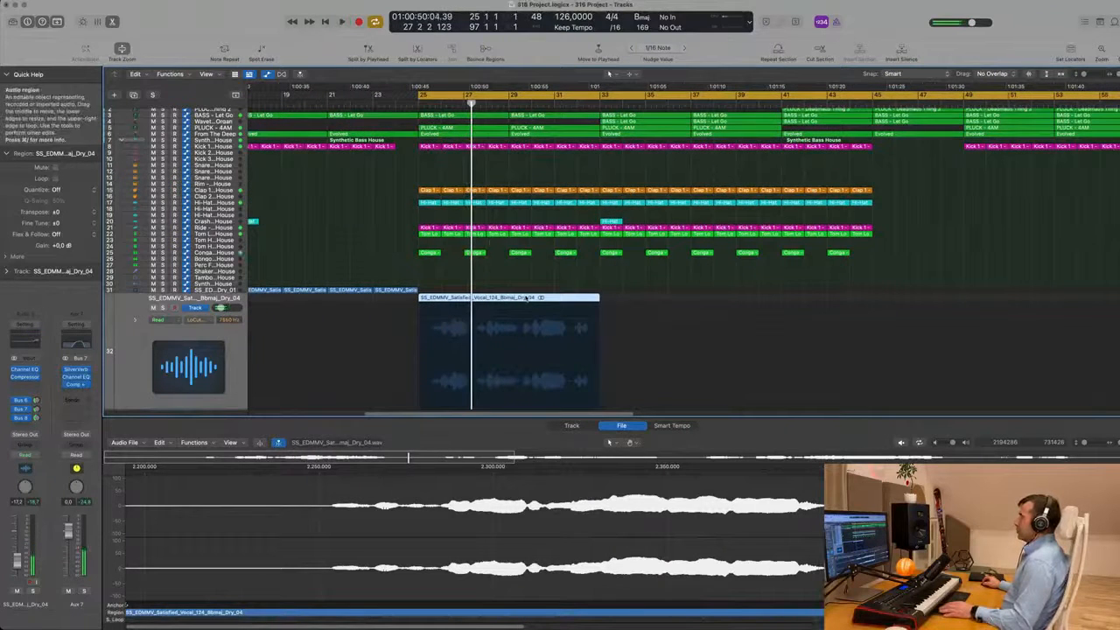
{"action": "left_click_drag", "start_coordinate": [519, 299], "coordinate": [700, 299]}
Delete the PLUCK - 4AM regions between bars 33 and 41 above the vocal.
{"action": "left_click", "coordinate": [641, 130]}
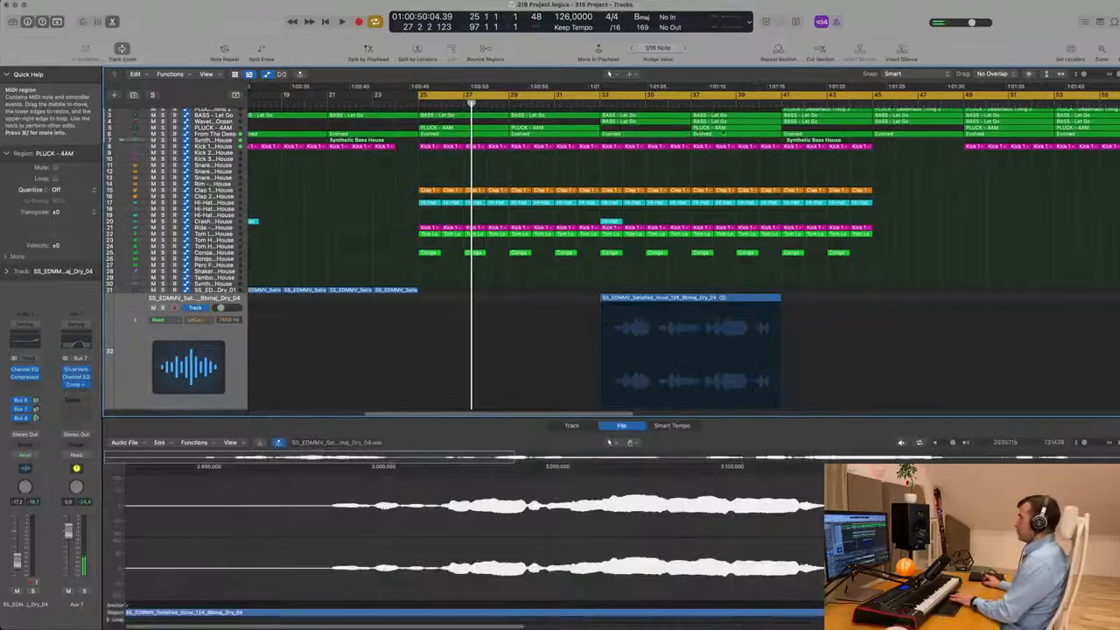
{"action": "left_click", "coordinate": [736, 128]}
{"action": "key", "text": "Delete"}
Play the arrangement from bar 25 and inspect the PLUCK - 4AM track leading into the vocal.
{"action": "key", "text": "space"}
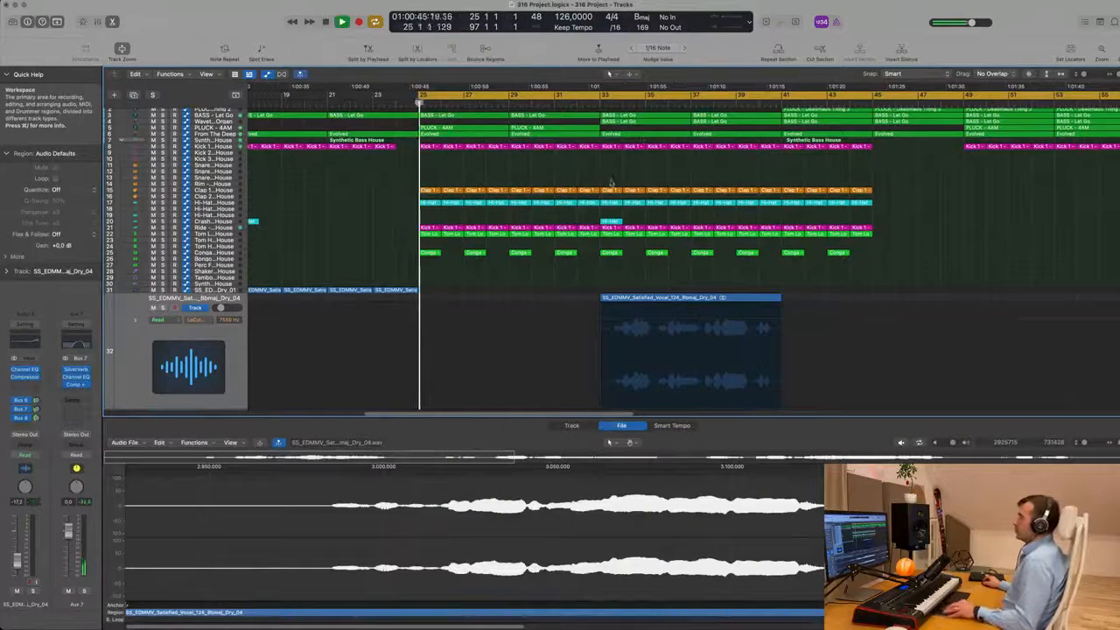
{"action": "key", "text": "super+Left"}
{"action": "key", "text": "super+Left"}
{"action": "key", "text": "super+Left"}
{"action": "key", "text": "super+Left"}
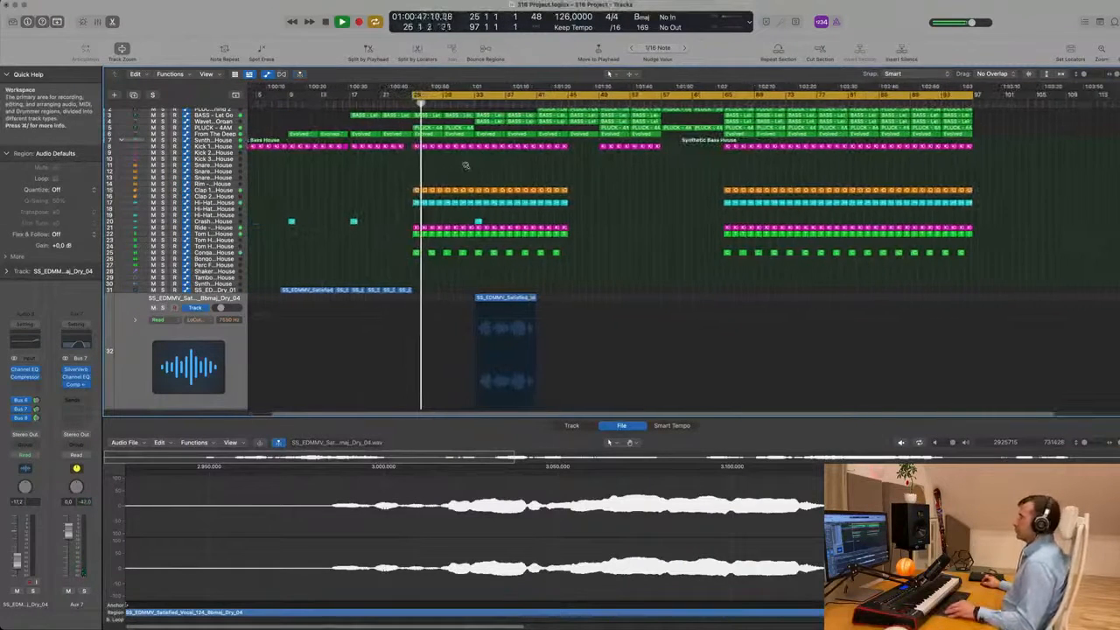
{"action": "key", "text": "super+Right"}
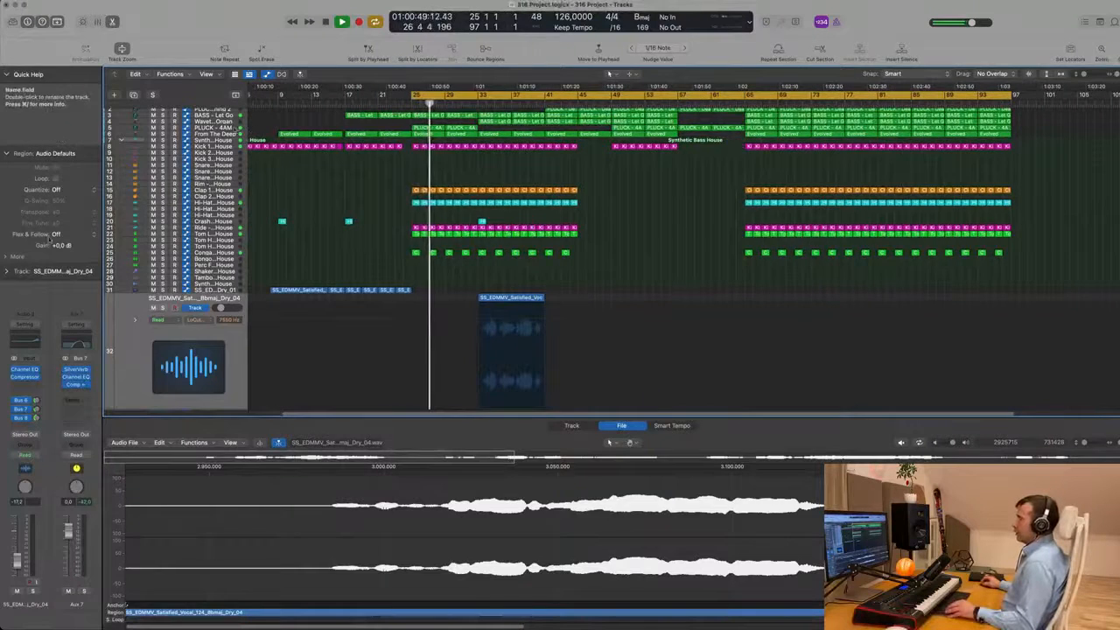
{"action": "left_click", "coordinate": [212, 128]}
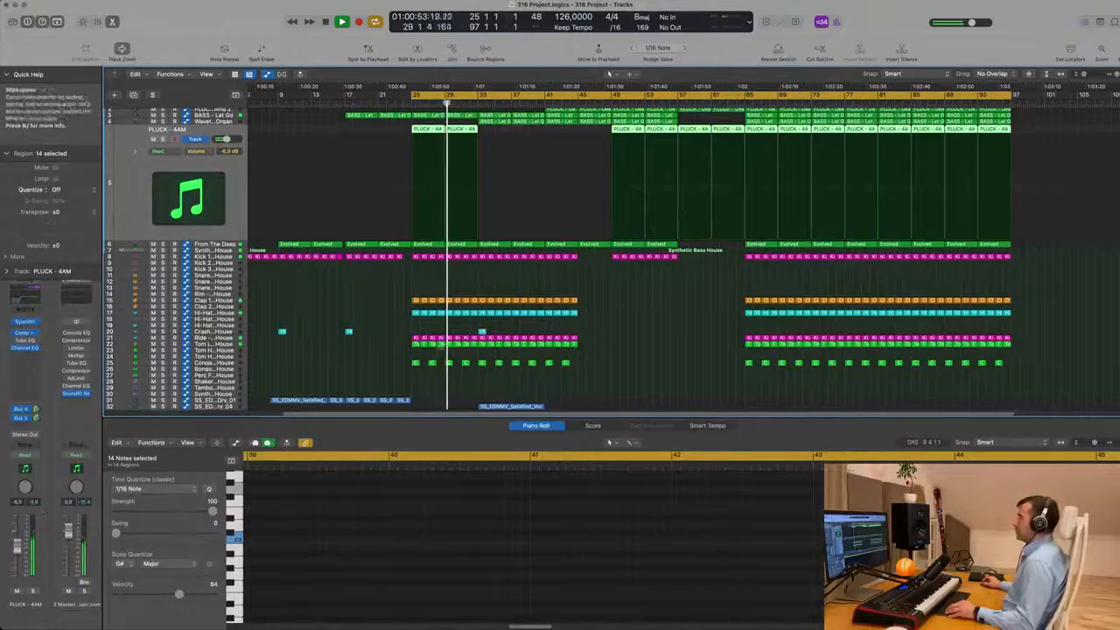
{"action": "scroll", "coordinate": [540, 304], "scroll_direction": "up", "scroll_amount": 5}
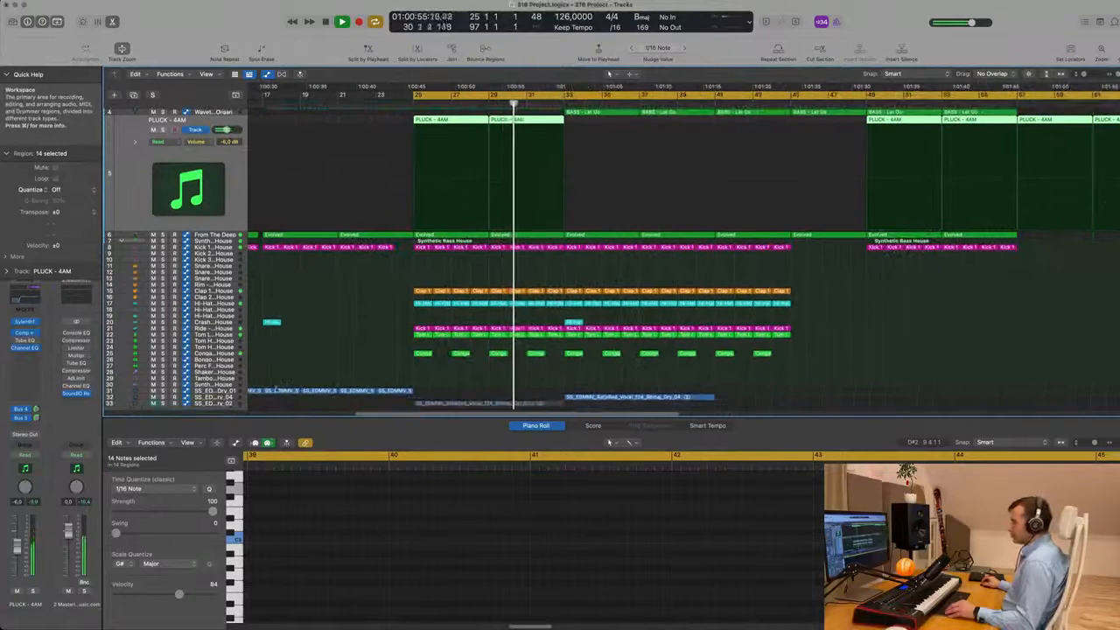
Move the vocal region on track 32 one bar earlier so it starts at bar 32.
{"action": "left_click", "coordinate": [586, 396]}
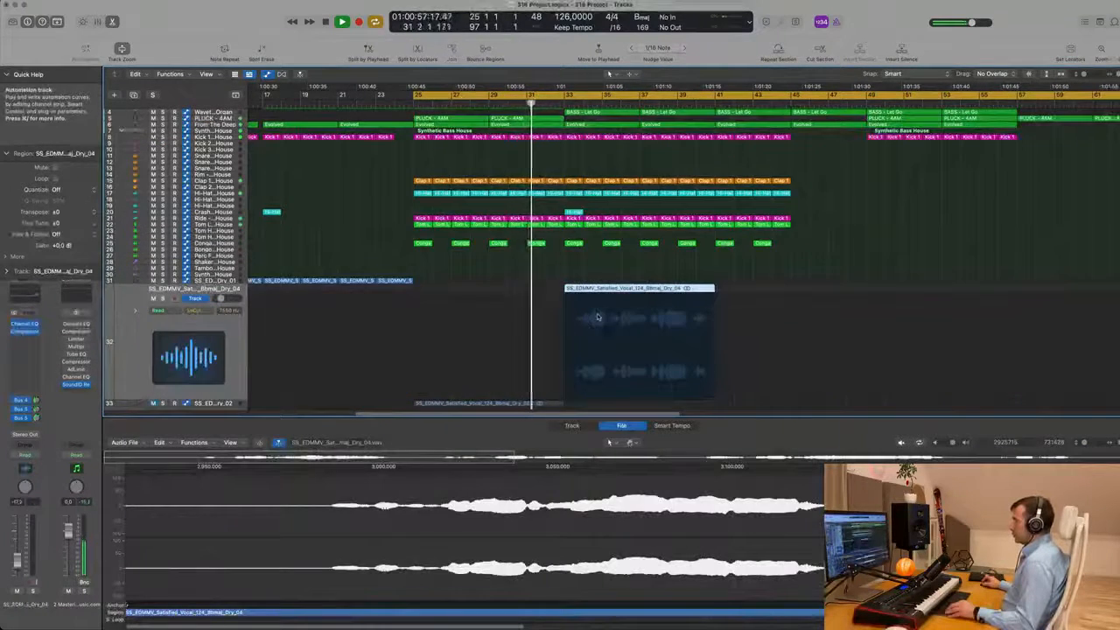
{"action": "scroll", "coordinate": [598, 316], "scroll_direction": "up", "scroll_amount": 3}
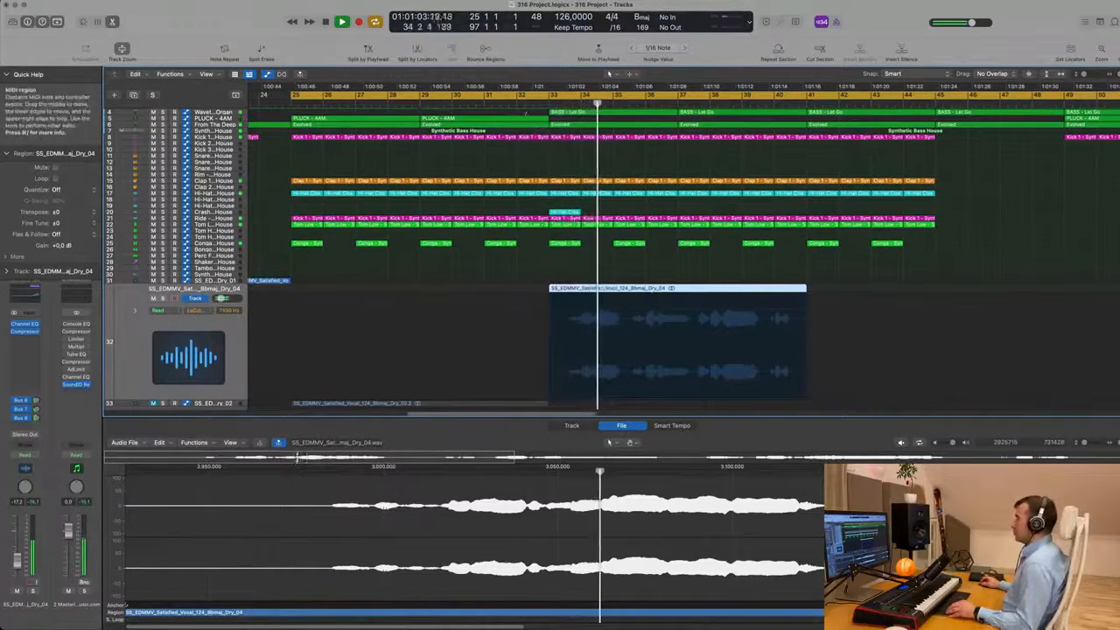
{"action": "key", "text": "comma"}
{"action": "key", "text": "comma"}
{"action": "key", "text": "comma"}
{"action": "scroll", "coordinate": [674, 277], "scroll_direction": "up", "scroll_amount": 3}
{"action": "left_click_drag", "start_coordinate": [702, 291], "coordinate": [644, 297]}
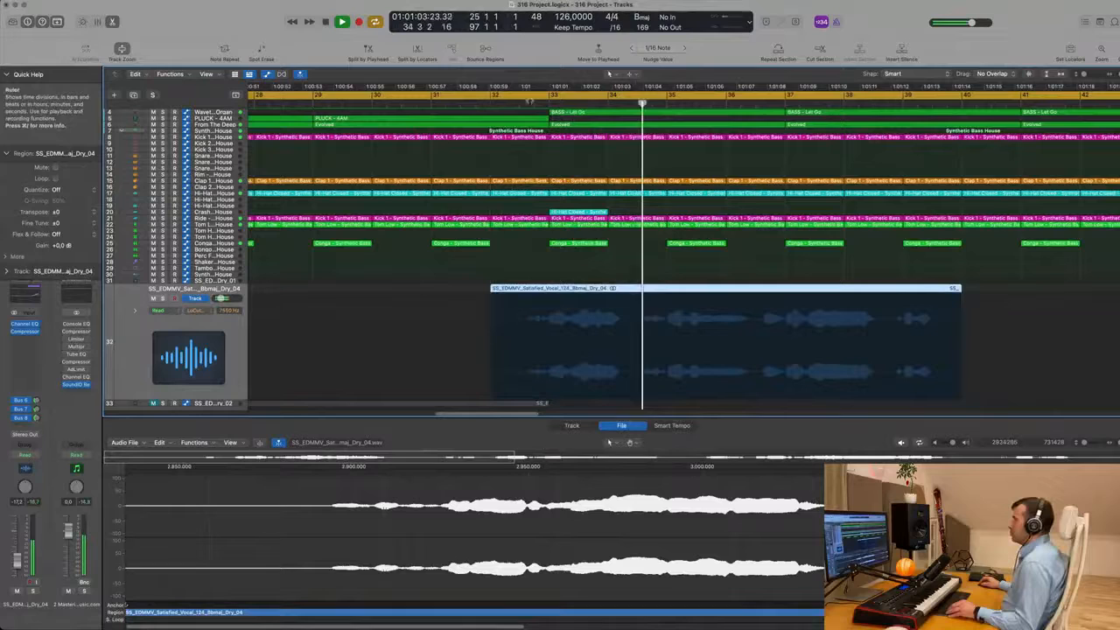
Play from just before bar 32 and check the vocal's entry against the beat.
{"action": "left_click", "coordinate": [470, 105]}
{"action": "key", "text": "super+Right"}
{"action": "key", "text": "super+Right"}
{"action": "key", "text": "super+Right"}
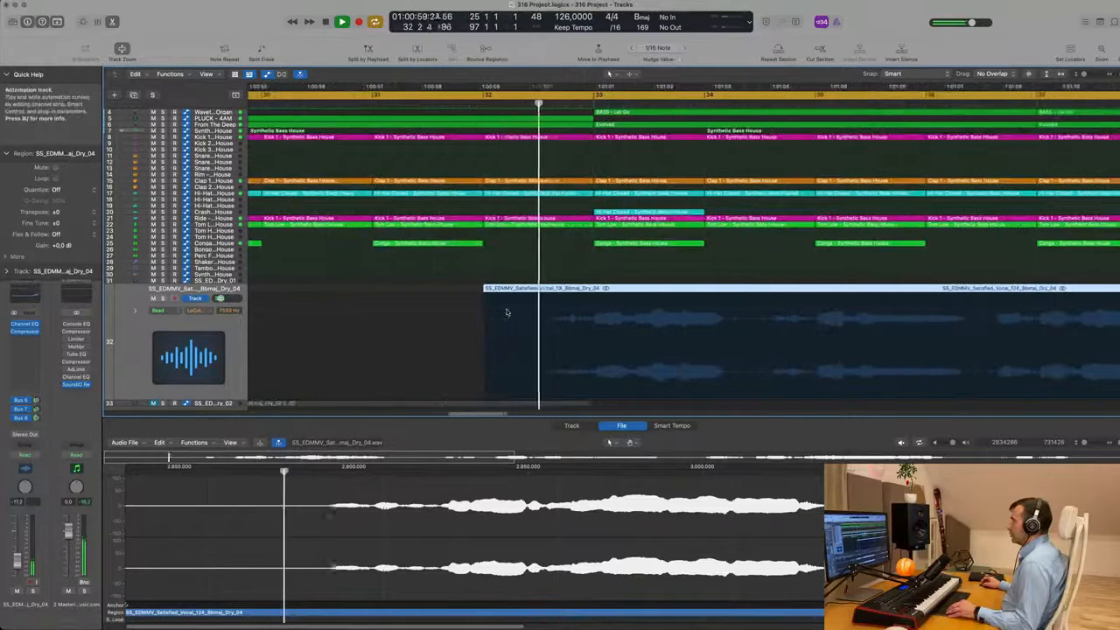
Play the vocal on track 32 through to bar 38 and check how its phrases sit against the beat.
{"action": "key", "text": "super+Left"}
{"action": "key", "text": "super+Left"}
{"action": "key", "text": "super+Left"}
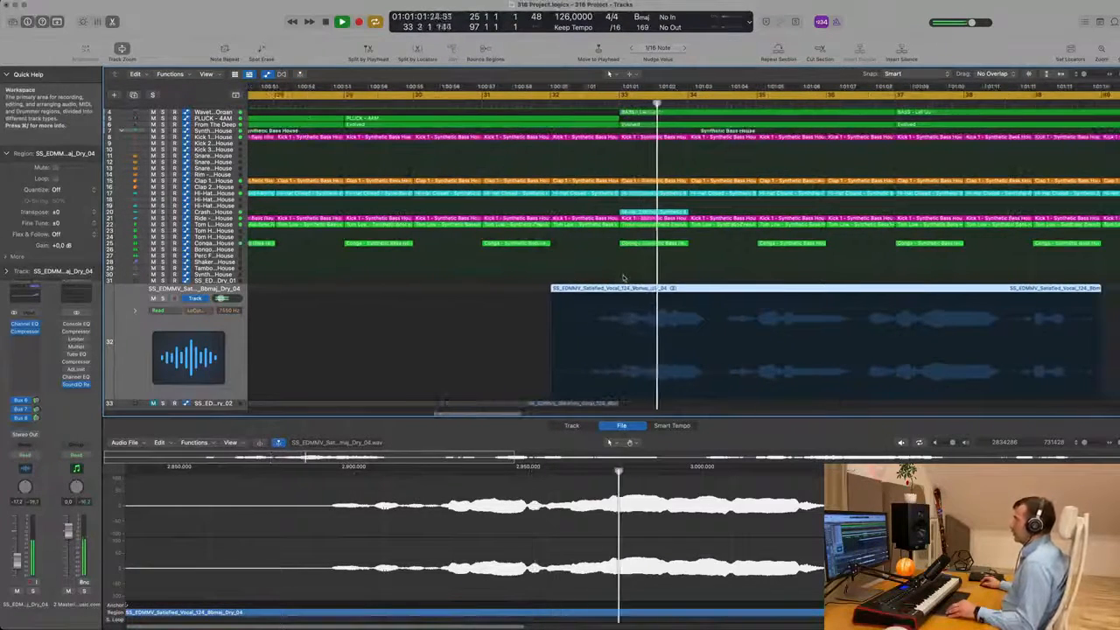
{"action": "key", "text": "super+Left"}
{"action": "key", "text": "super+Left"}
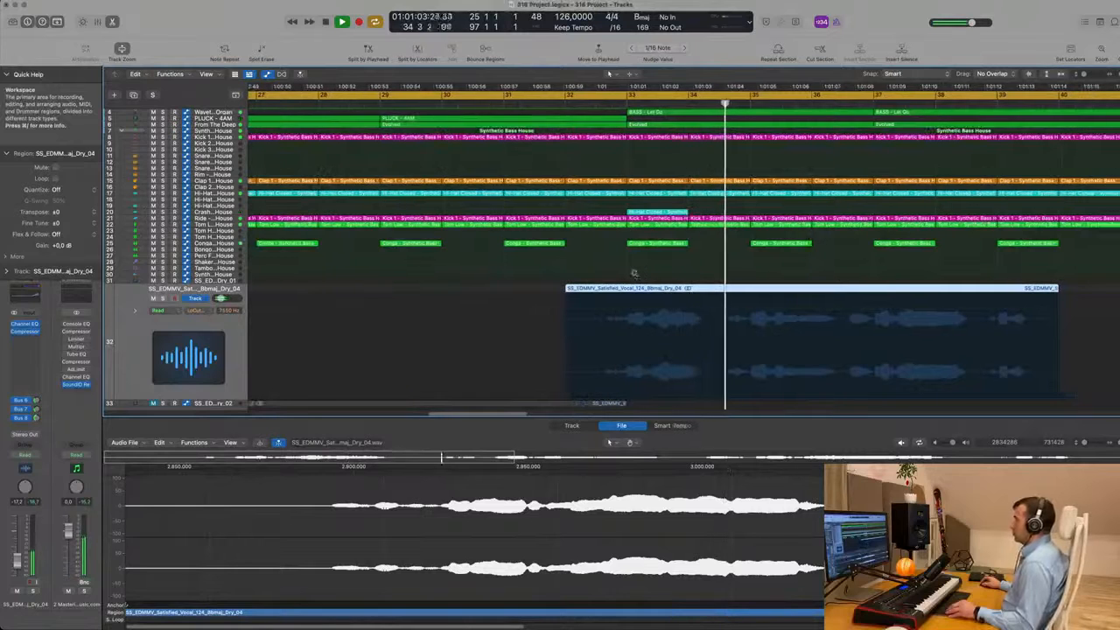
{"action": "key", "text": "super+Right"}
{"action": "key", "text": "super+Right"}
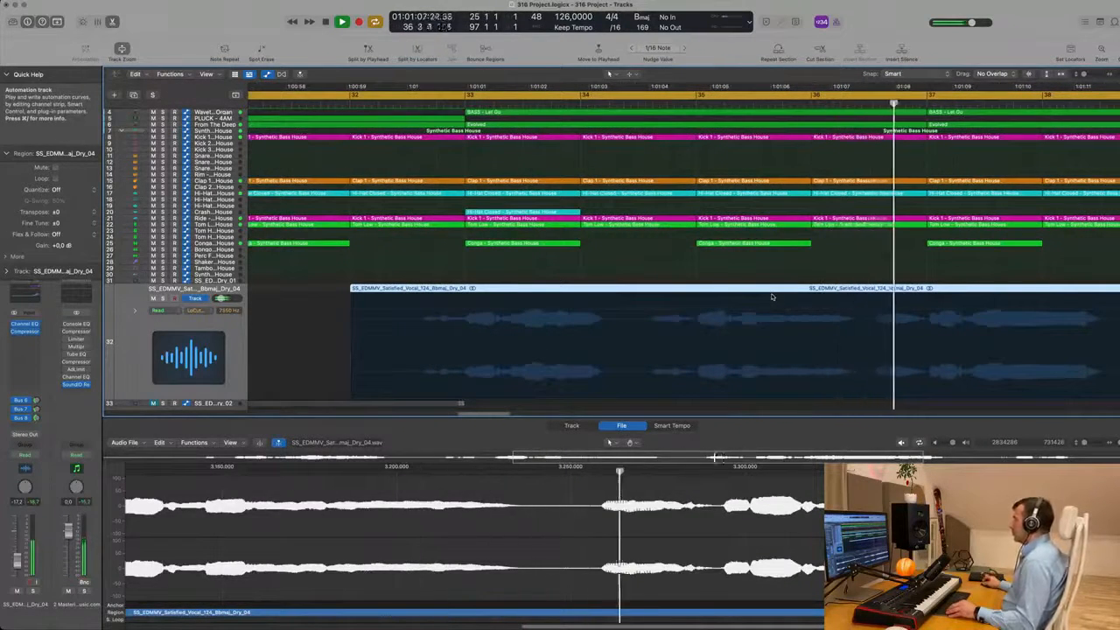
{"action": "key", "text": "super+Left"}
{"action": "key", "text": "super+Left"}
{"action": "key", "text": "super+Left"}
{"action": "key", "text": "super+Left"}
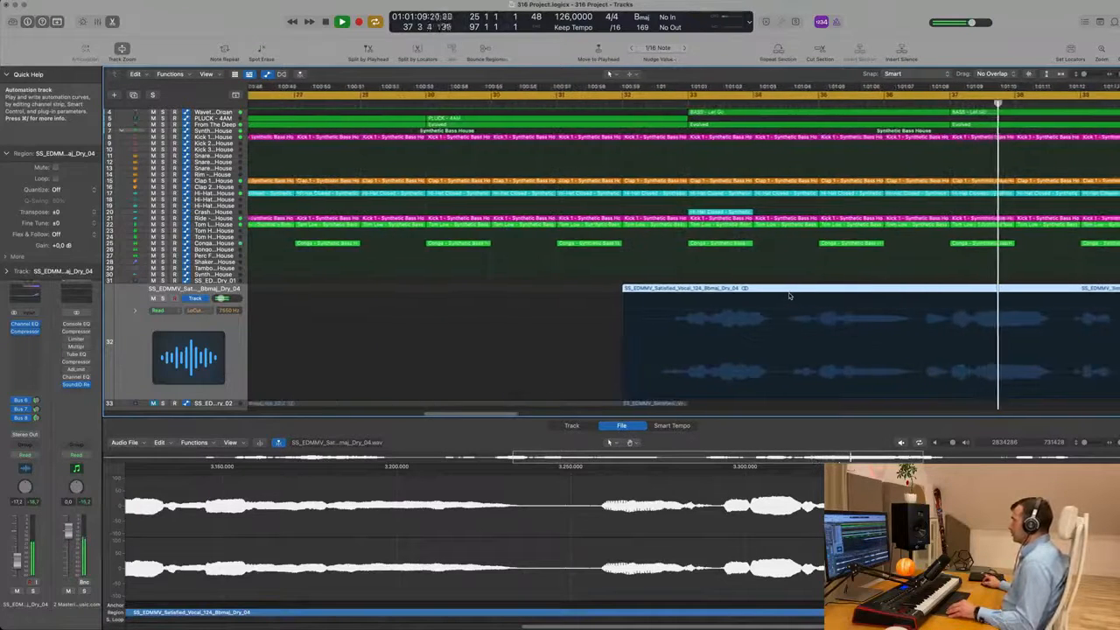
{"action": "key", "text": "space"}
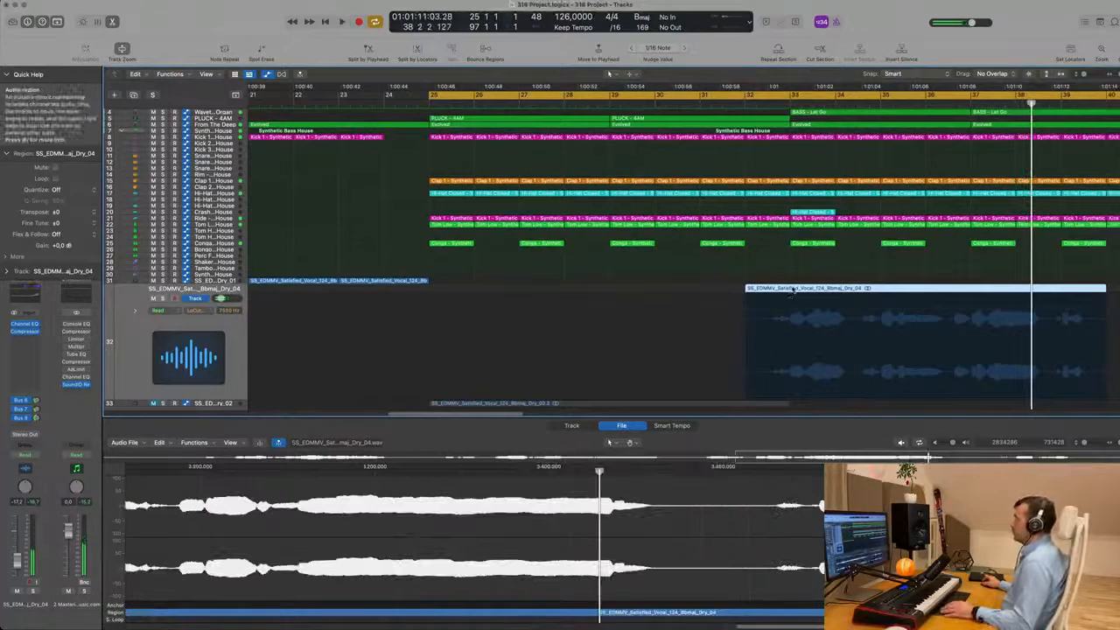
Compare the vocal's waveform in the audio file editor and the audio track editor.
{"action": "key", "text": "e"}
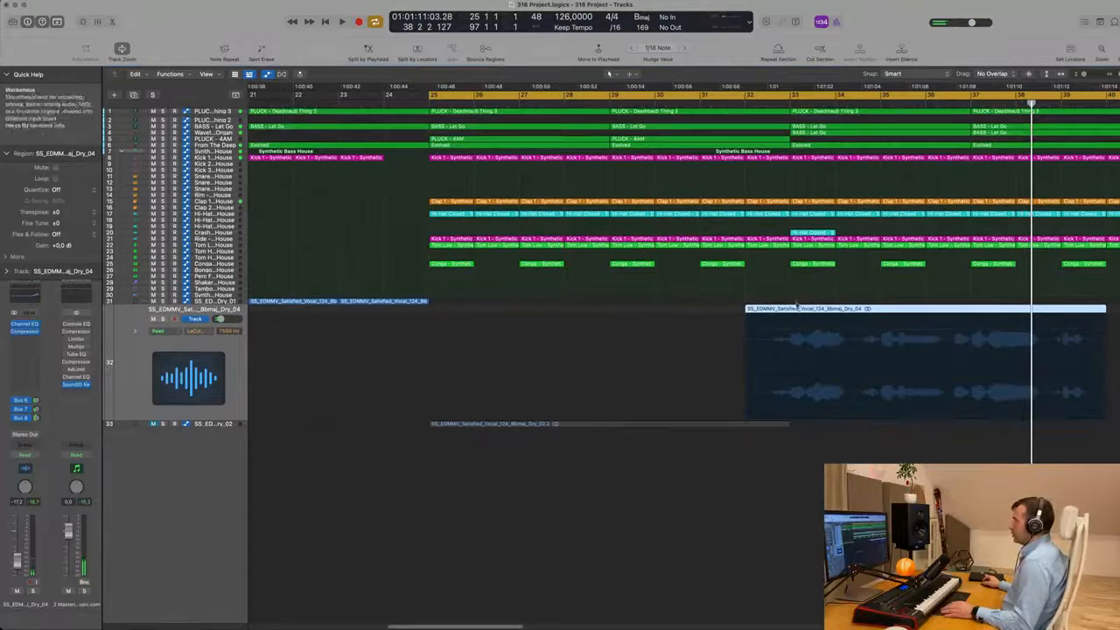
{"action": "key", "text": "e"}
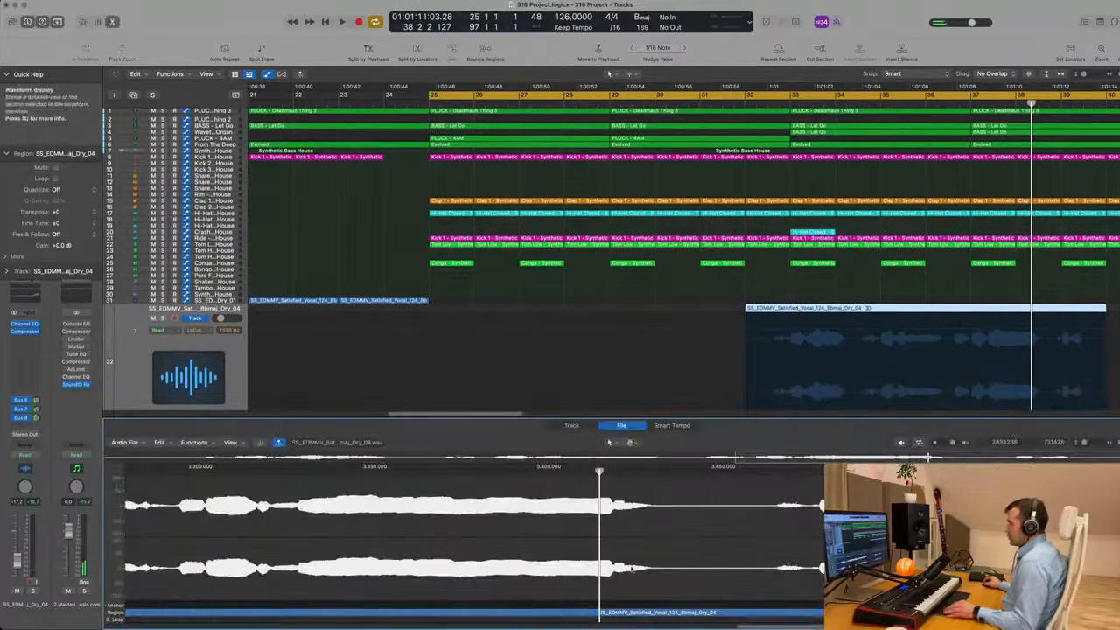
{"action": "scroll", "coordinate": [626, 567], "scroll_direction": "down", "scroll_amount": 10}
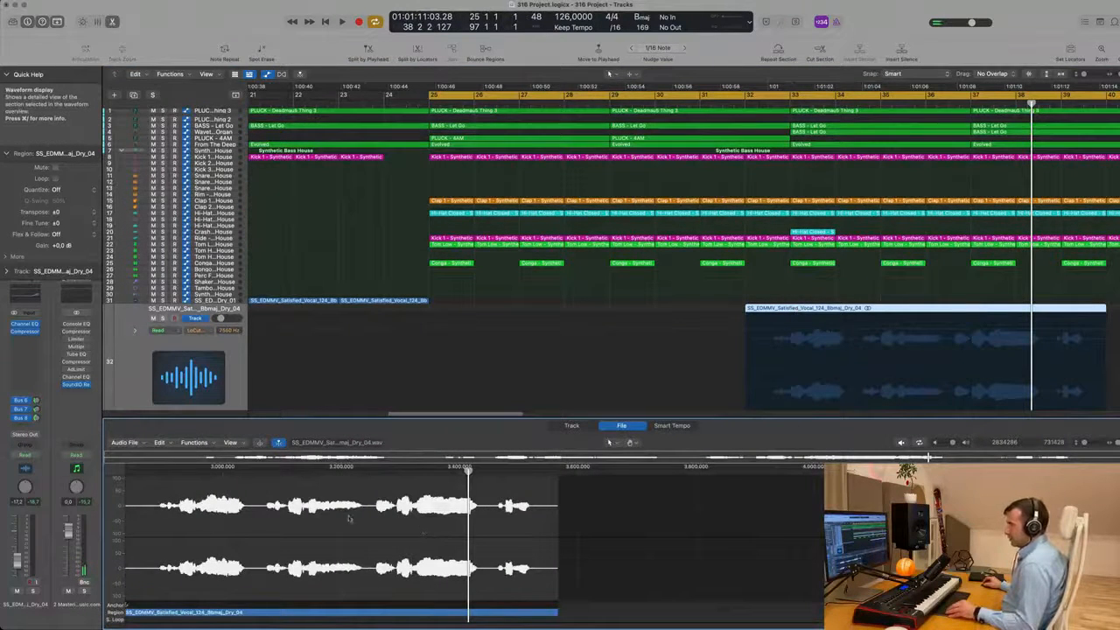
{"action": "left_click", "coordinate": [574, 426]}
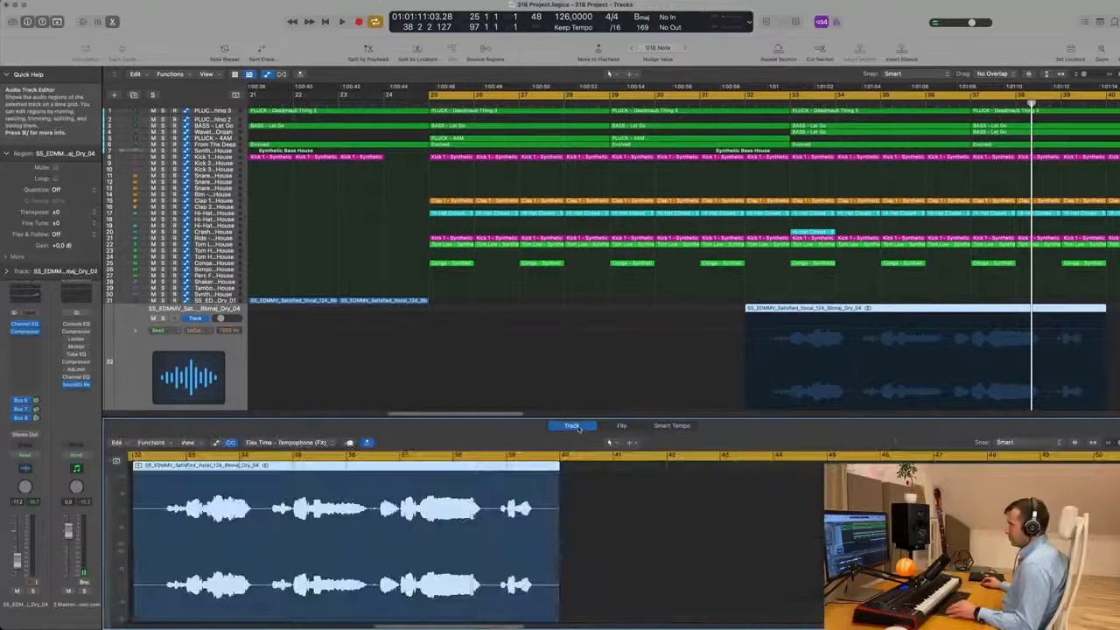
{"action": "left_click", "coordinate": [620, 426]}
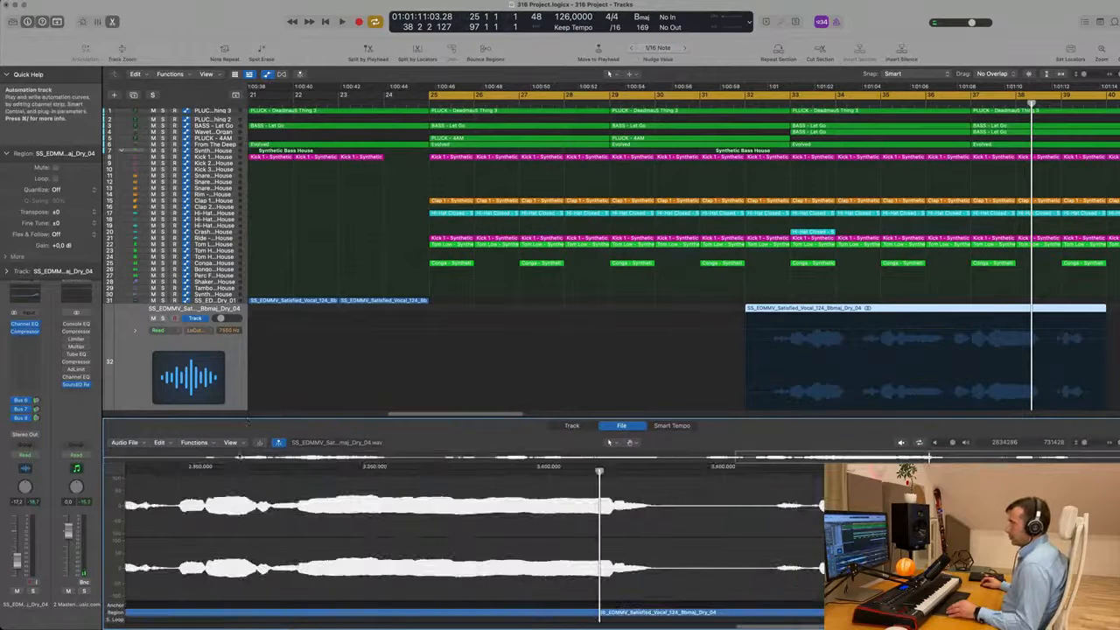
Run Search Peak on the vocal file and check its Smart Tempo and audio track views.
{"action": "left_click", "coordinate": [207, 443]}
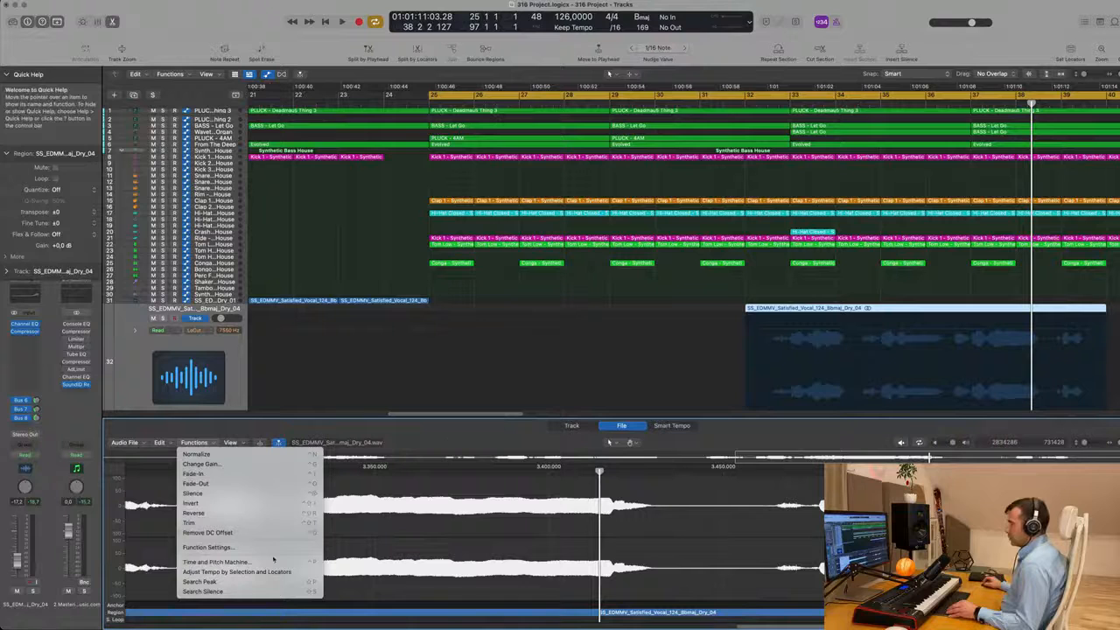
{"action": "left_click", "coordinate": [249, 583]}
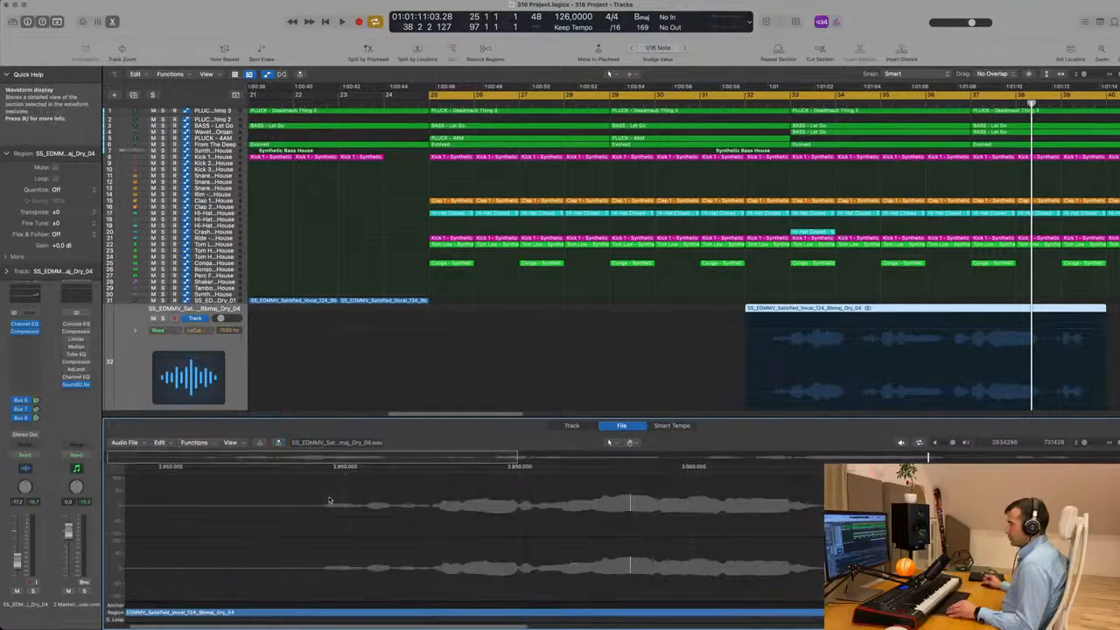
{"action": "left_click", "coordinate": [572, 426]}
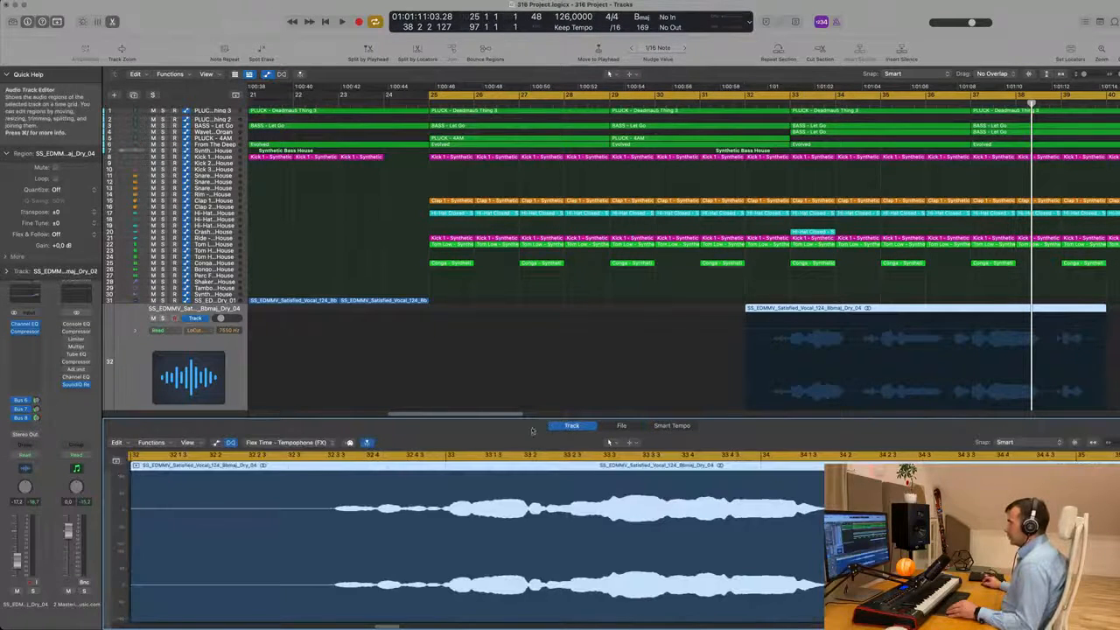
{"action": "left_click", "coordinate": [672, 426]}
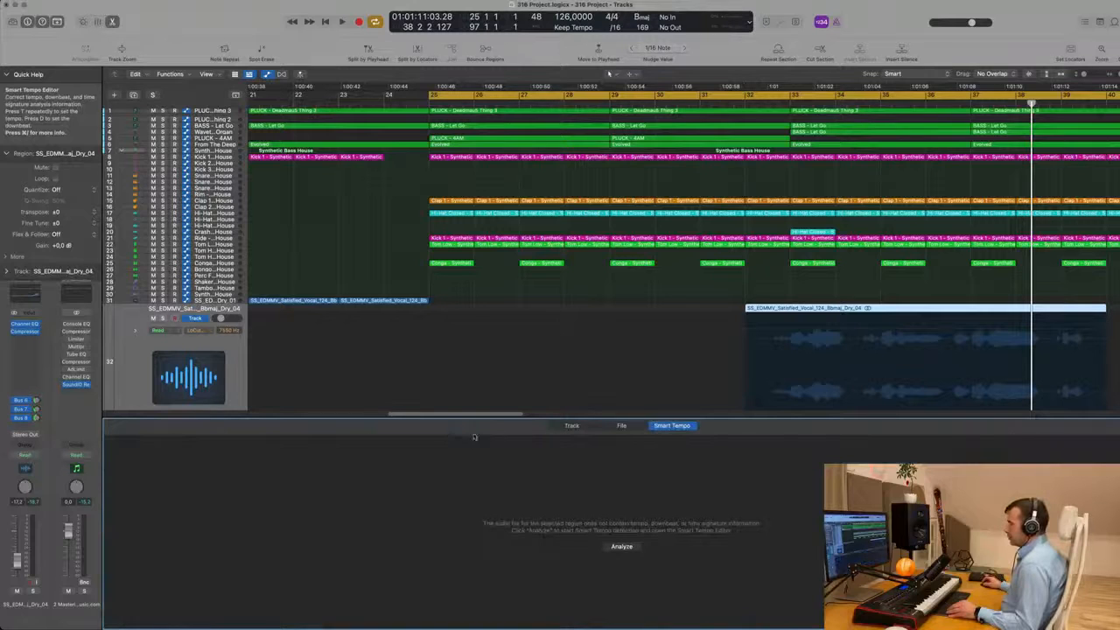
{"action": "left_click", "coordinate": [572, 426]}
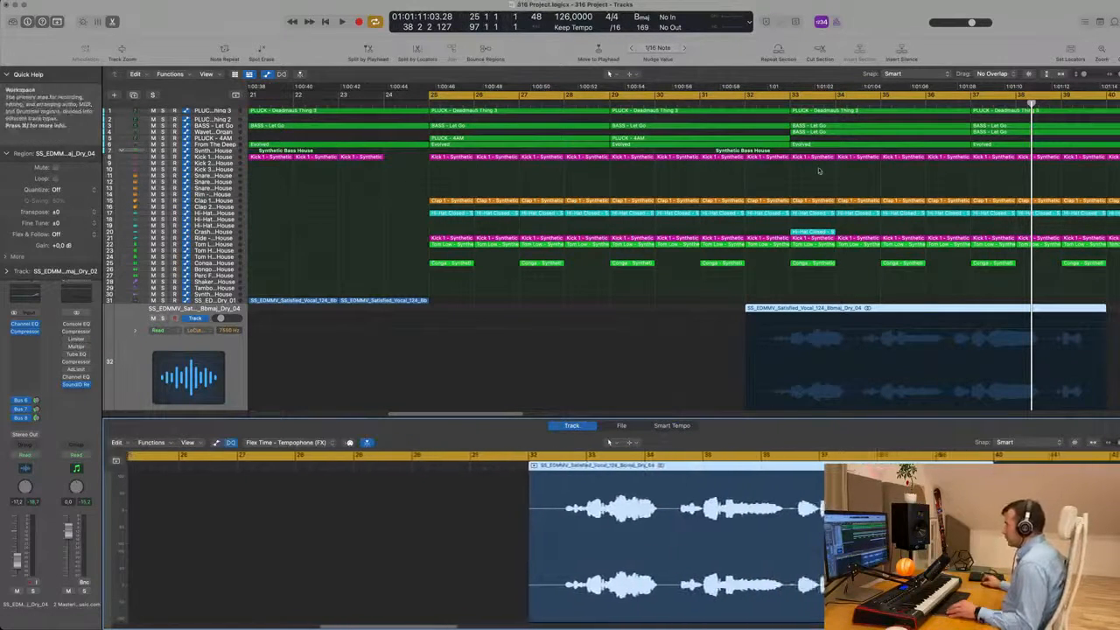
Place the playhead at bars 33, 35, 37 and 39 to compare the vocal's phrase starts with the grid.
{"action": "key", "text": "space"}
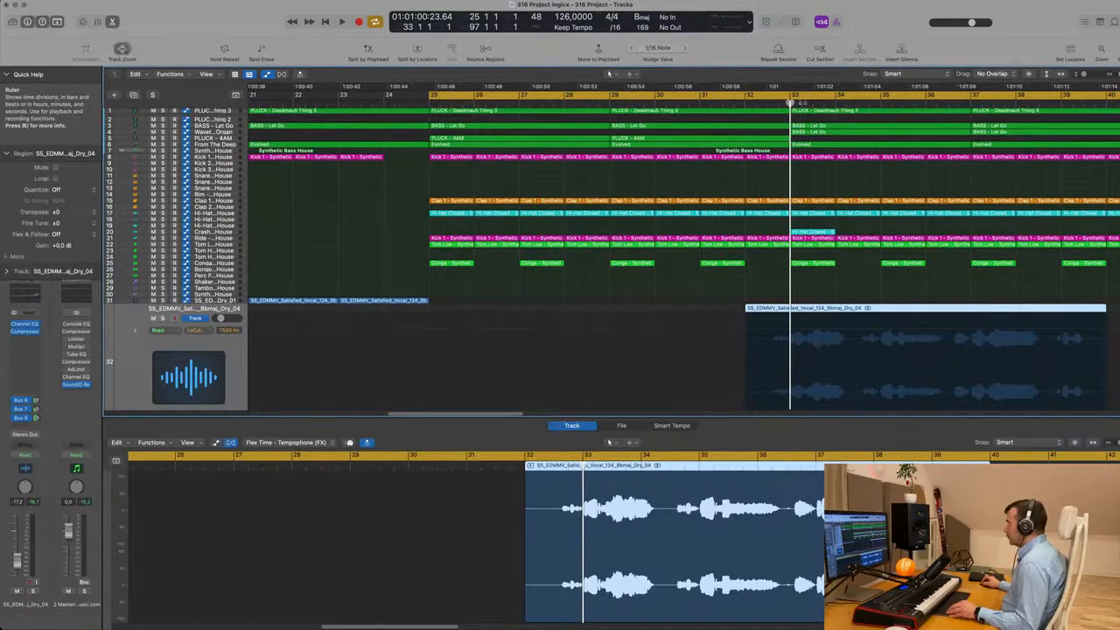
{"action": "left_click", "coordinate": [880, 104]}
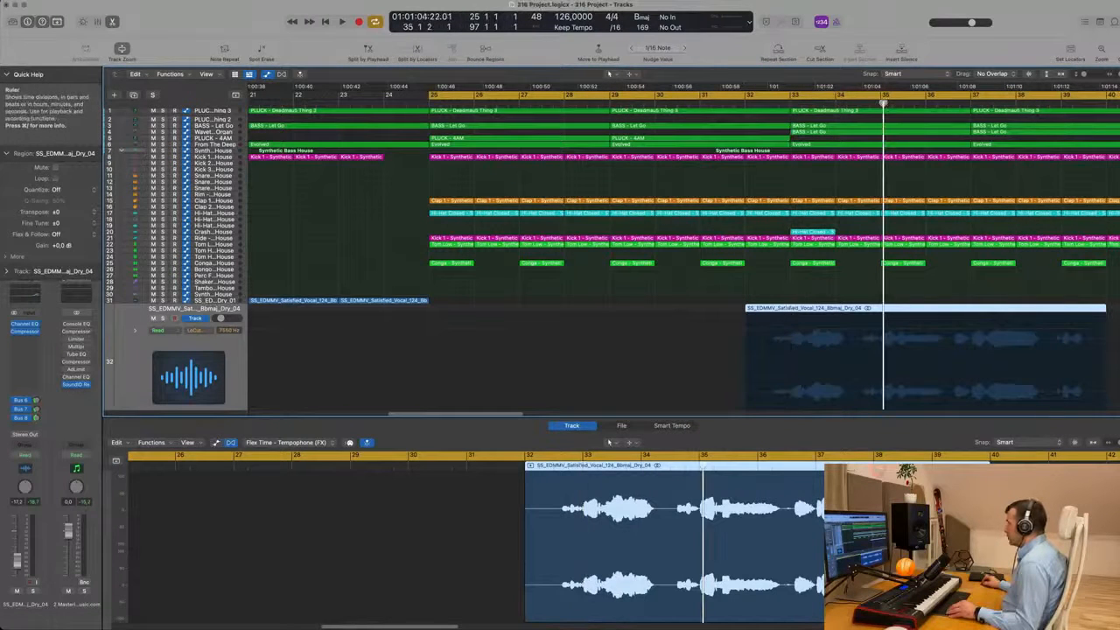
{"action": "left_click", "coordinate": [970, 105]}
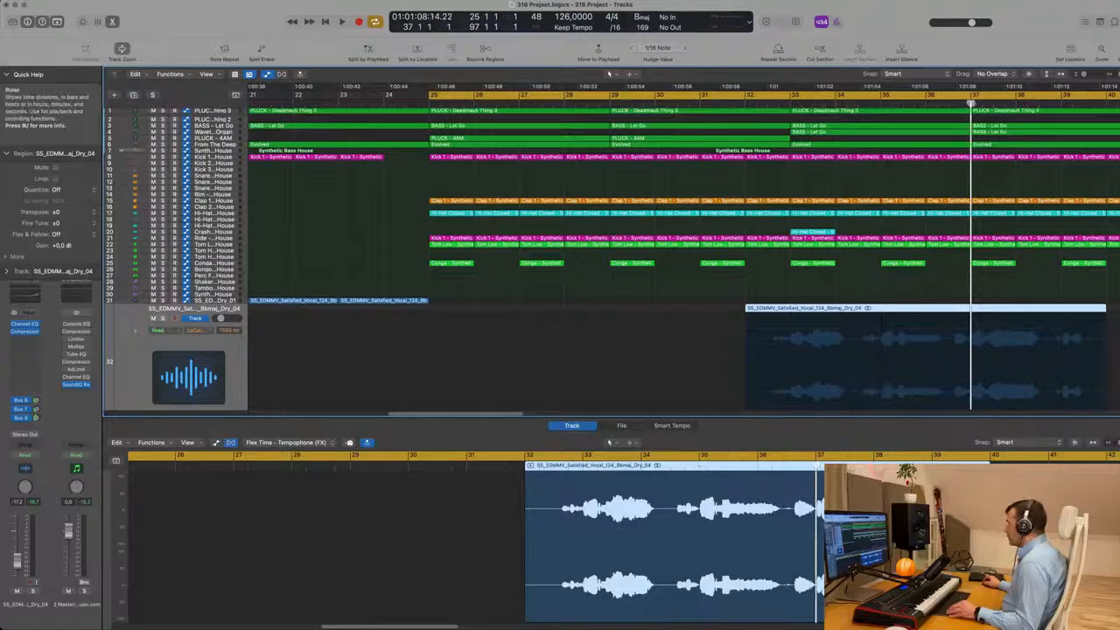
{"action": "left_click", "coordinate": [1062, 103]}
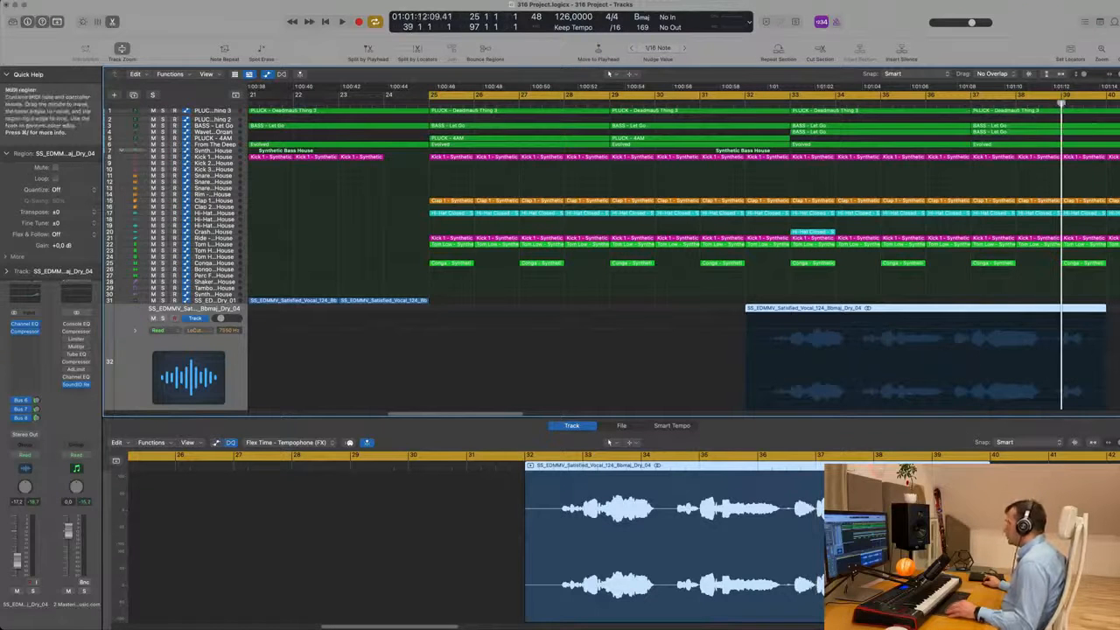
Set the cycle range to start at bar 33 and play the vocal from there.
{"action": "key", "text": "space"}
{"action": "scroll", "coordinate": [729, 129], "scroll_direction": "down", "scroll_amount": 8}
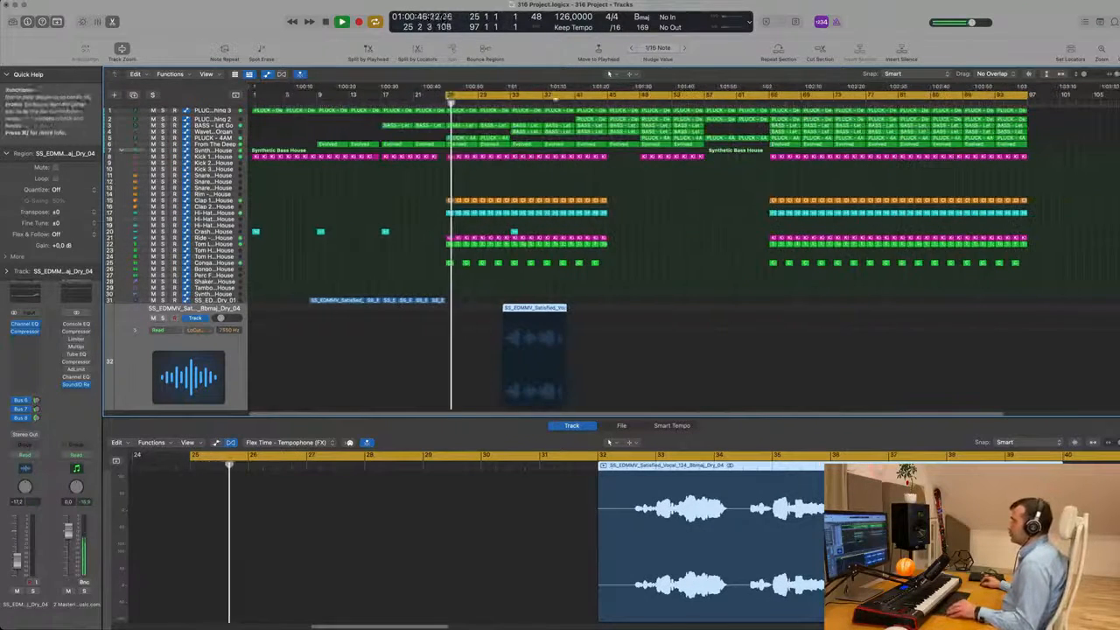
{"action": "left_click_drag", "start_coordinate": [448, 95], "coordinate": [511, 96]}
{"action": "key", "text": "space"}
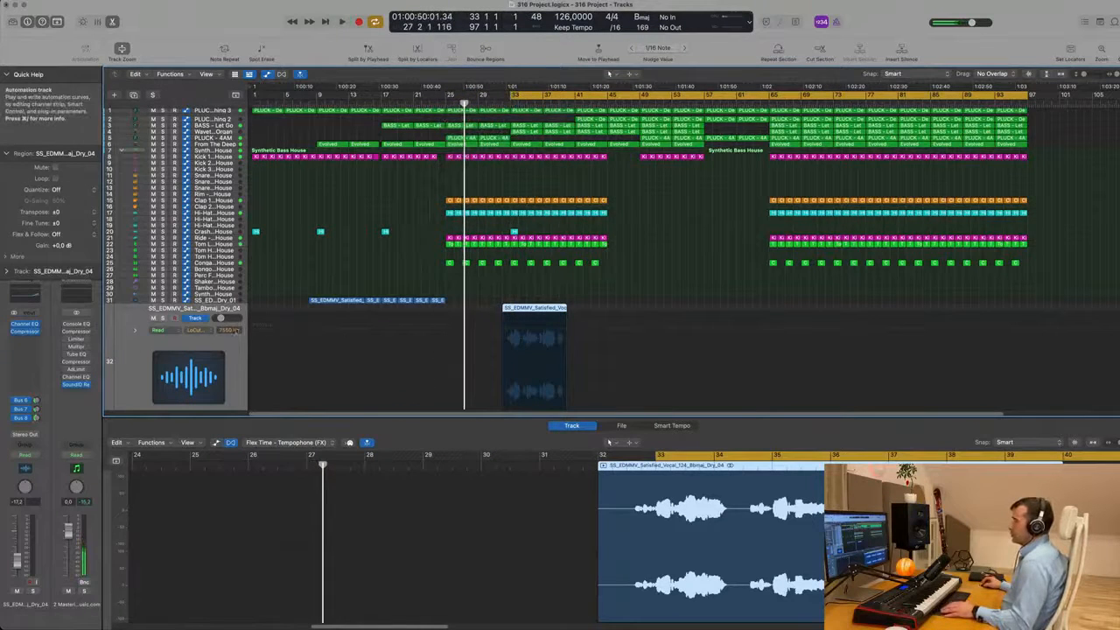
{"action": "scroll", "coordinate": [234, 355], "scroll_direction": "down", "scroll_amount": 1}
{"action": "key", "text": "space"}
{"action": "key", "text": "super+Right"}
{"action": "key", "text": "super+Right"}
{"action": "key", "text": "super+Right"}
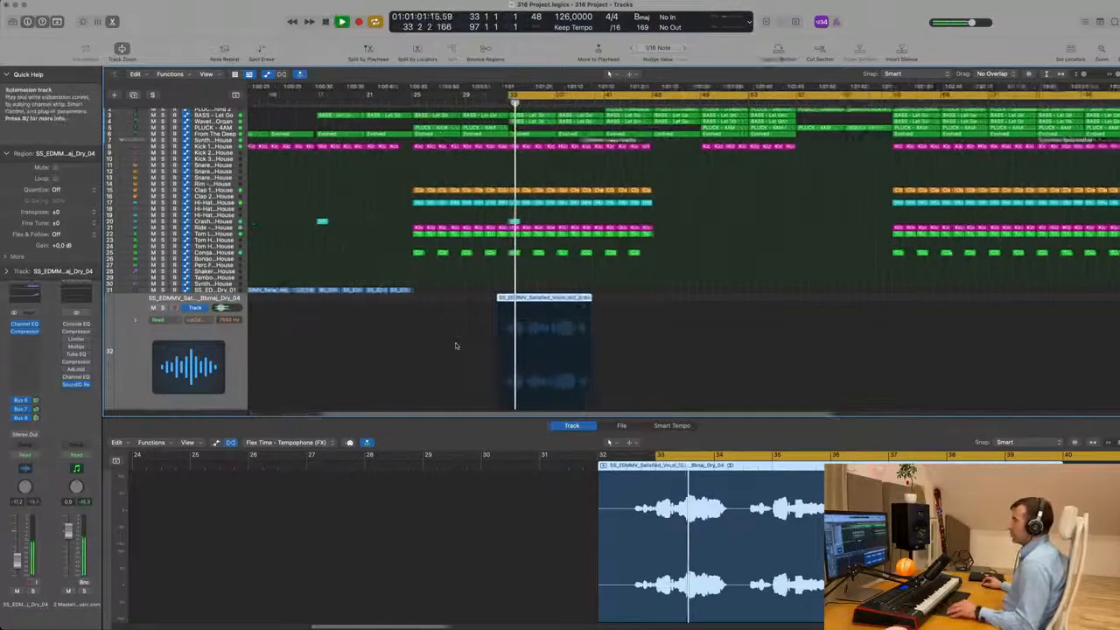
Replay the vocal's entry from just before bar 32 and extend the cycle range's start back to bar 32.
{"action": "key", "text": "comma"}
{"action": "key", "text": "comma"}
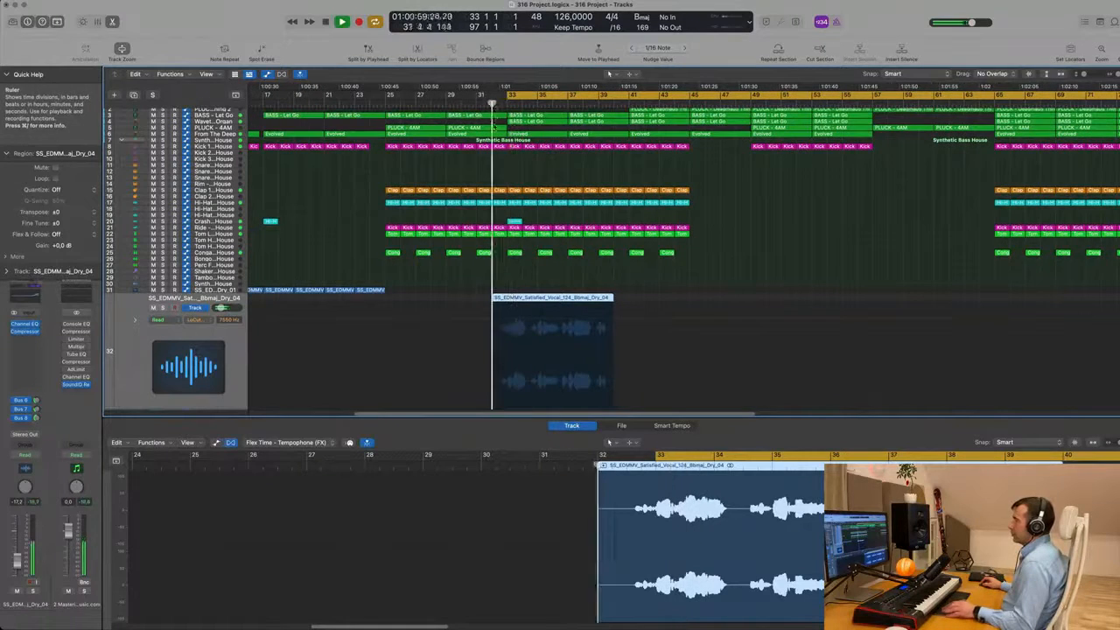
{"action": "key", "text": "super+Right"}
{"action": "key", "text": "super+Right"}
{"action": "key", "text": "super+Right"}
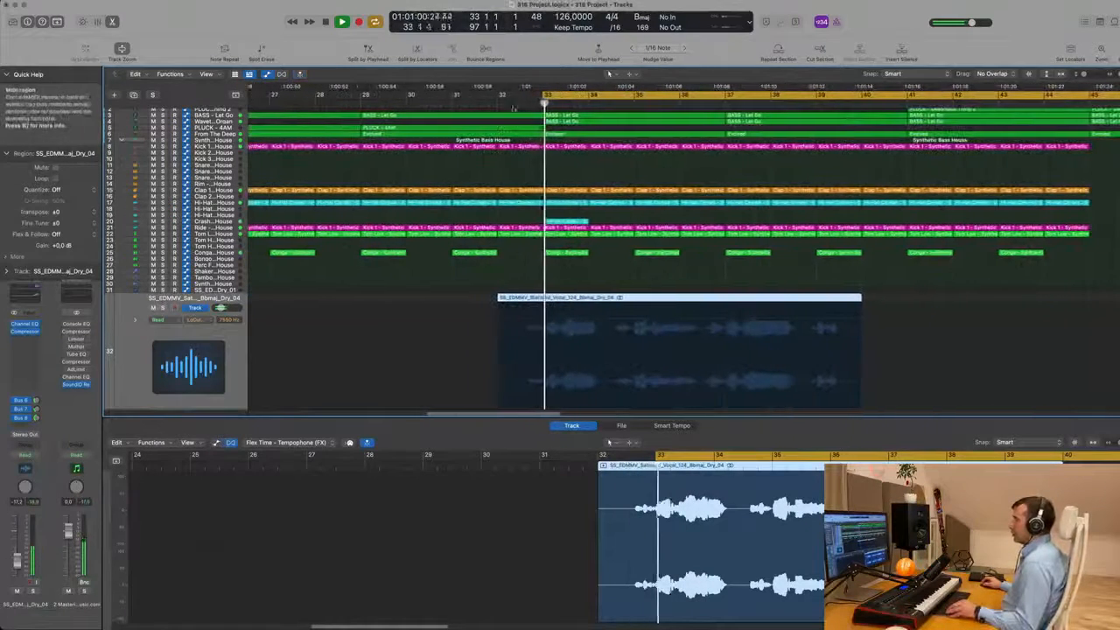
{"action": "left_click_drag", "start_coordinate": [542, 96], "coordinate": [499, 97]}
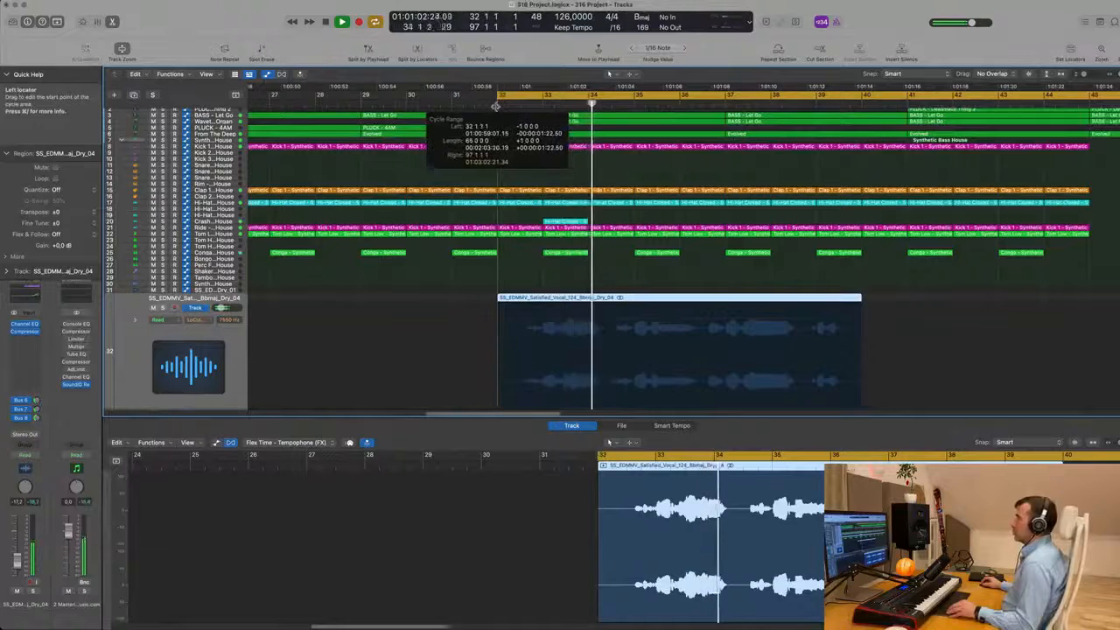
{"action": "key", "text": "super+Left"}
{"action": "key", "text": "super+Left"}
{"action": "key", "text": "super+Left"}
{"action": "key", "text": "super+Left"}
{"action": "key", "text": "super+Left"}
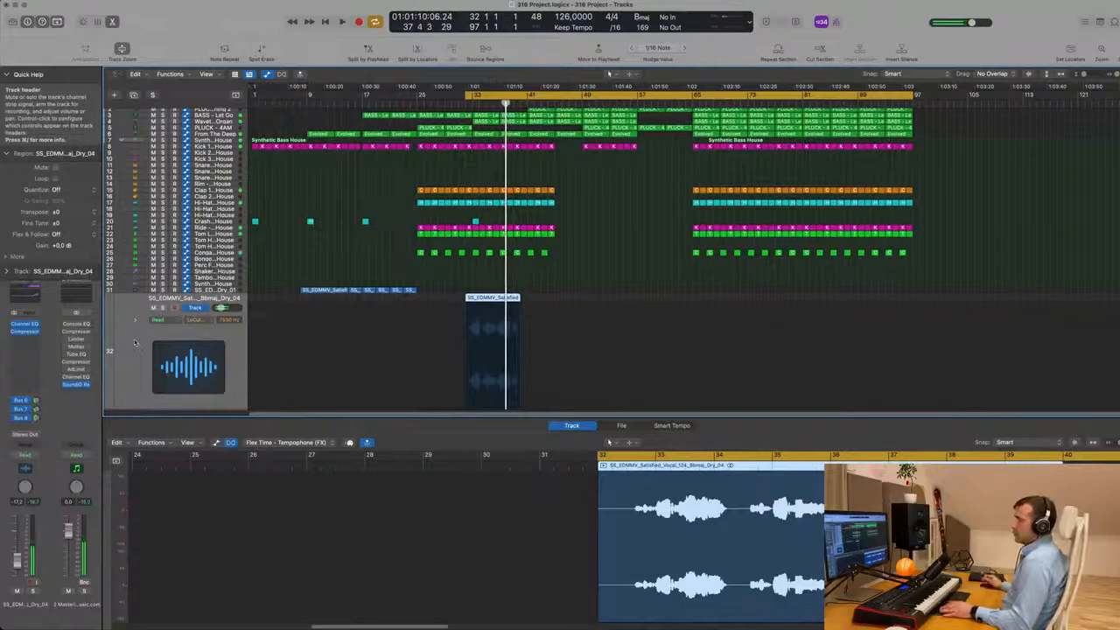
Insert the Pitch Shifter plug-in after the Compressor on the vocal track's channel strip.
{"action": "left_click", "coordinate": [24, 342]}
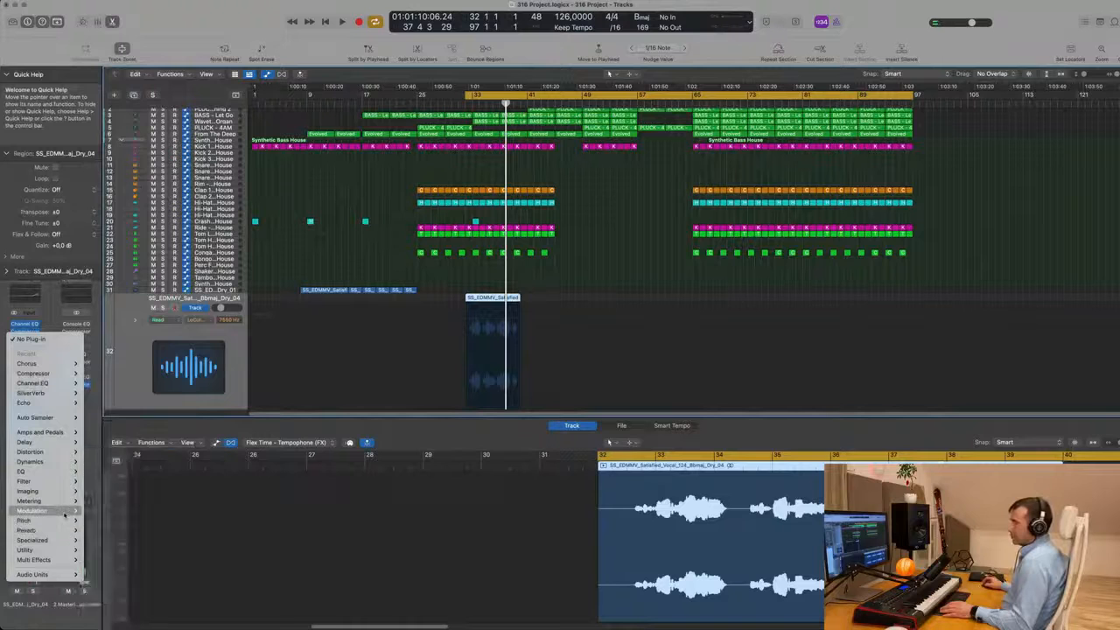
{"action": "mouse_move", "coordinate": [52, 520]}
{"action": "mouse_move", "coordinate": [134, 532]}
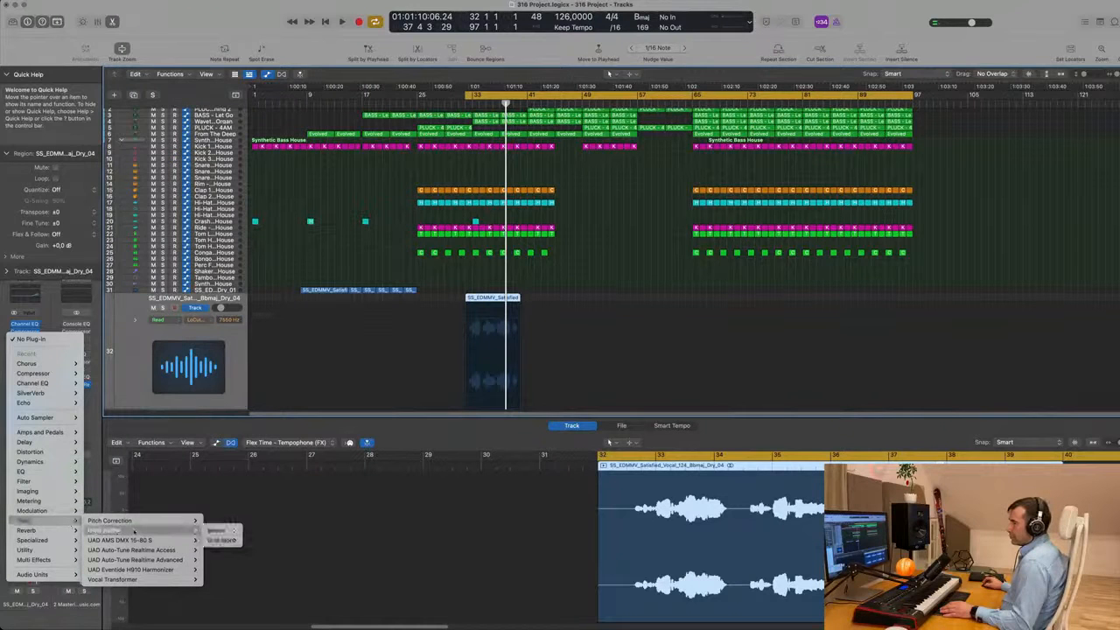
{"action": "left_click", "coordinate": [221, 539]}
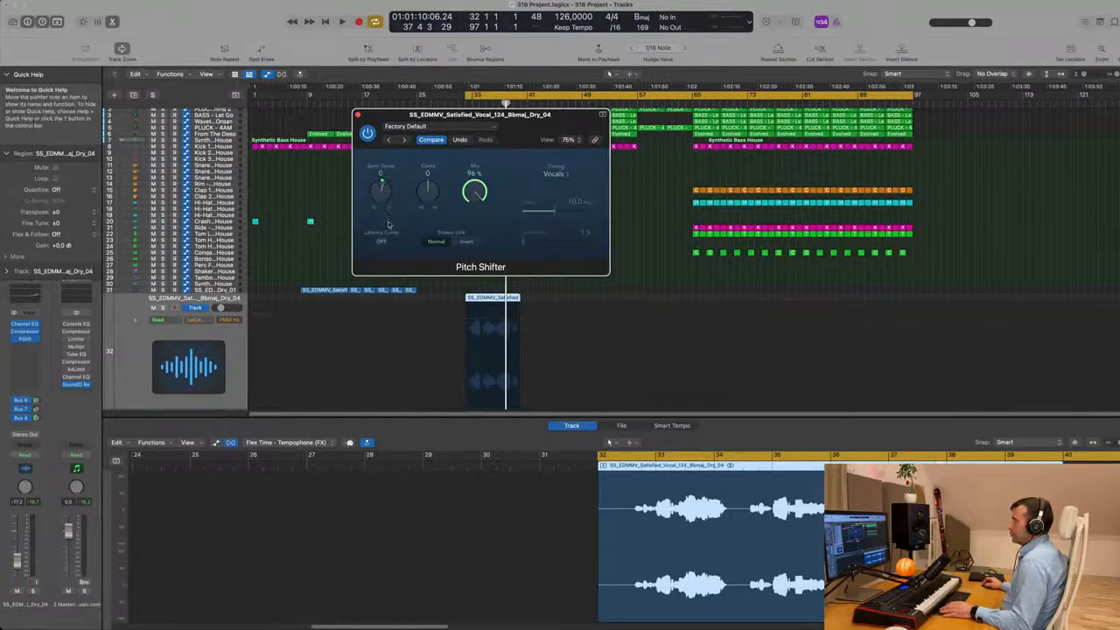
Try semitone shifts of 1 and -1 in the Pitch Shifter during playback and settle on -3.
{"action": "left_click_drag", "start_coordinate": [534, 117], "coordinate": [727, 162]}
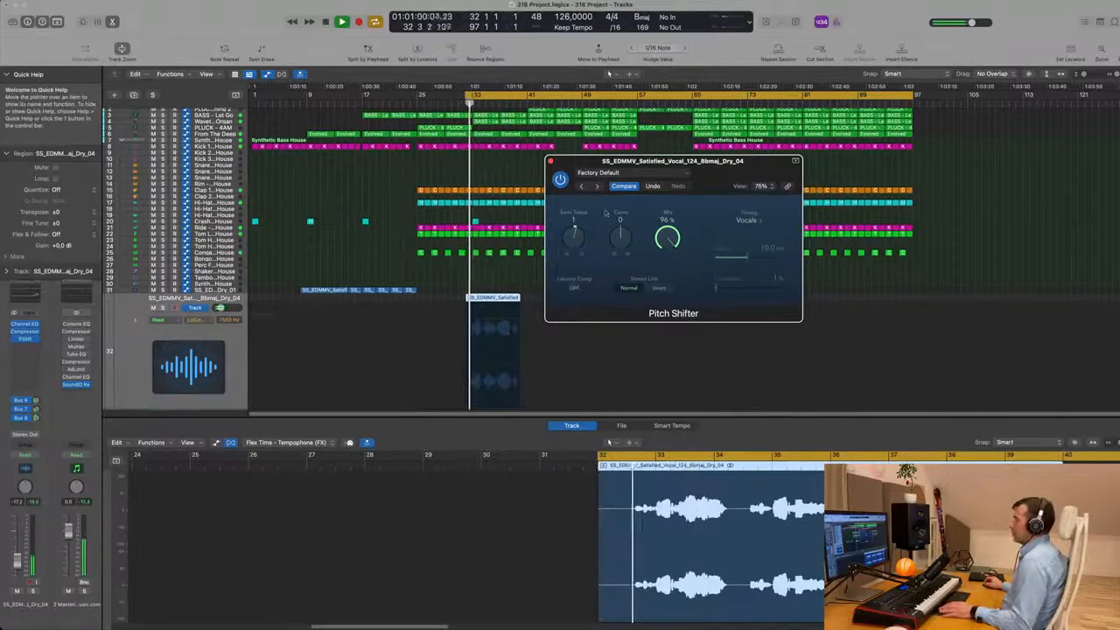
{"action": "left_click_drag", "start_coordinate": [714, 169], "coordinate": [758, 163]}
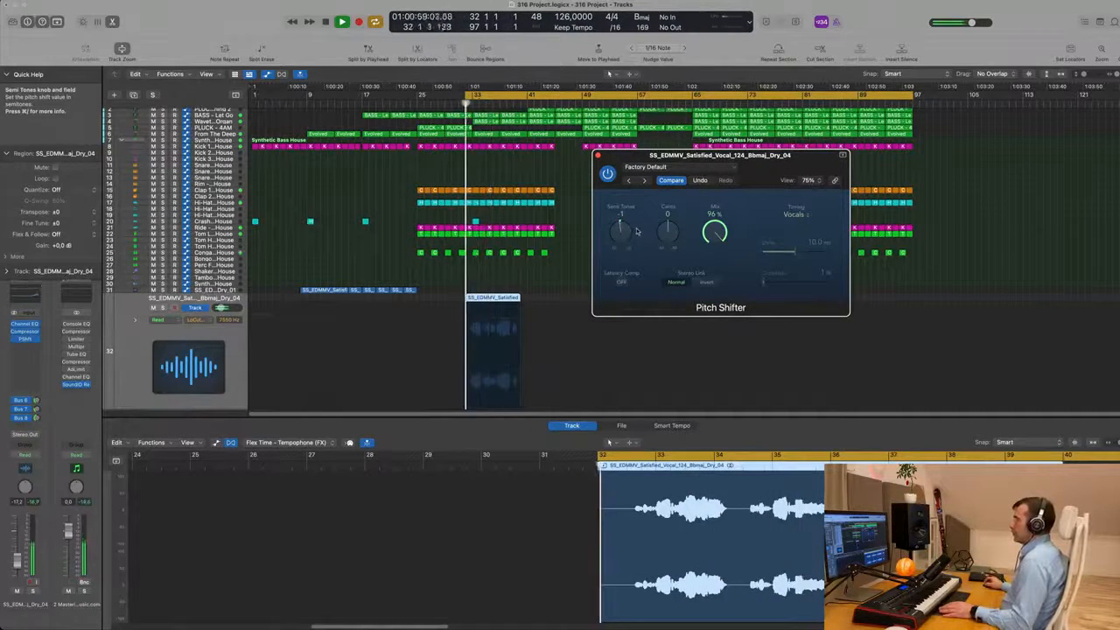
{"action": "left_click_drag", "start_coordinate": [772, 161], "coordinate": [664, 232]}
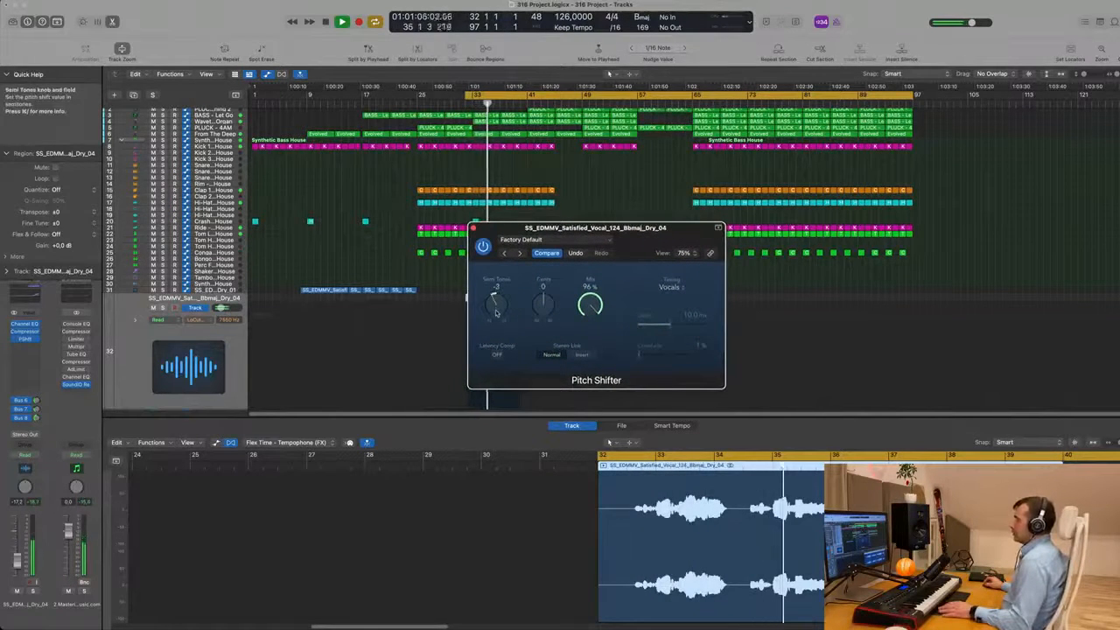
Replay the shifted vocal, set the Pitch Shifter's mix to 100%, and switch its latency compensation on.
{"action": "key", "text": "space"}
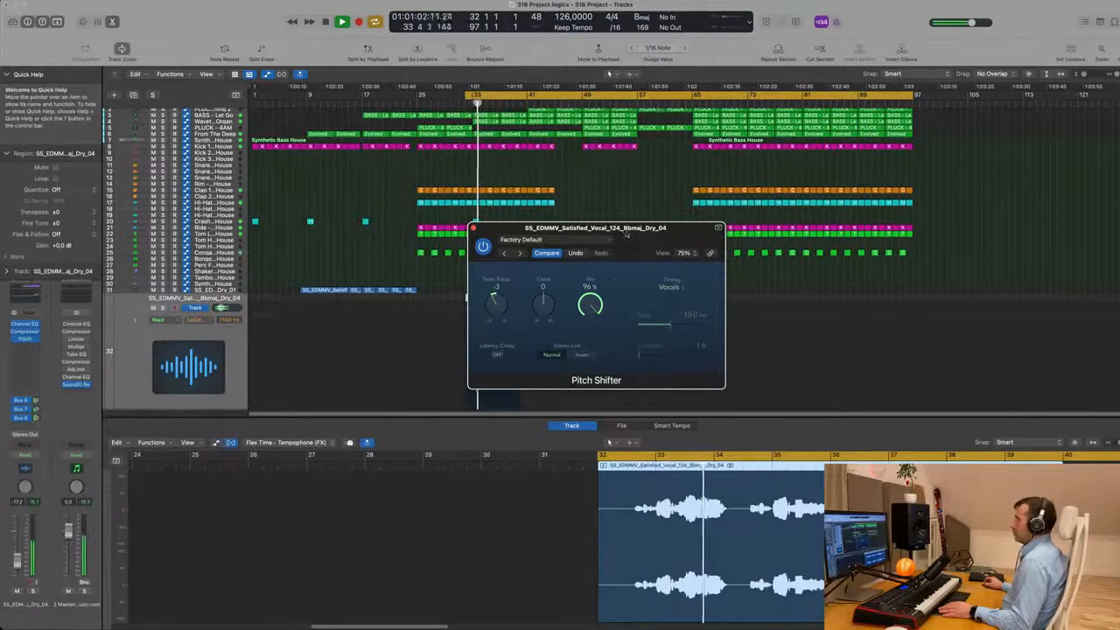
{"action": "left_click_drag", "start_coordinate": [633, 233], "coordinate": [683, 236]}
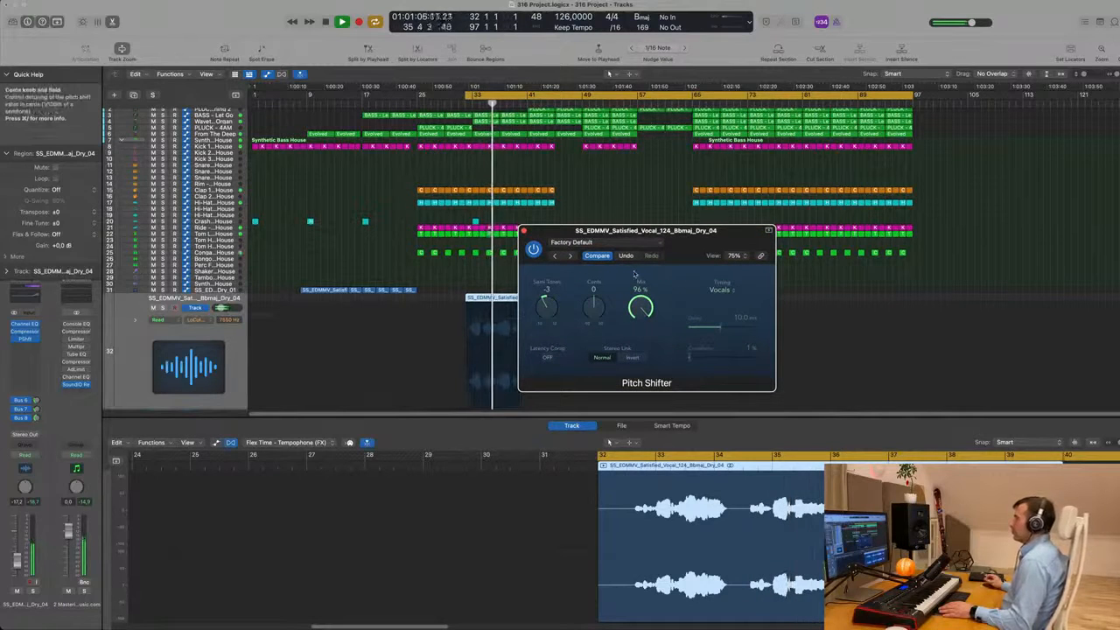
{"action": "left_click_drag", "start_coordinate": [690, 230], "coordinate": [757, 185]}
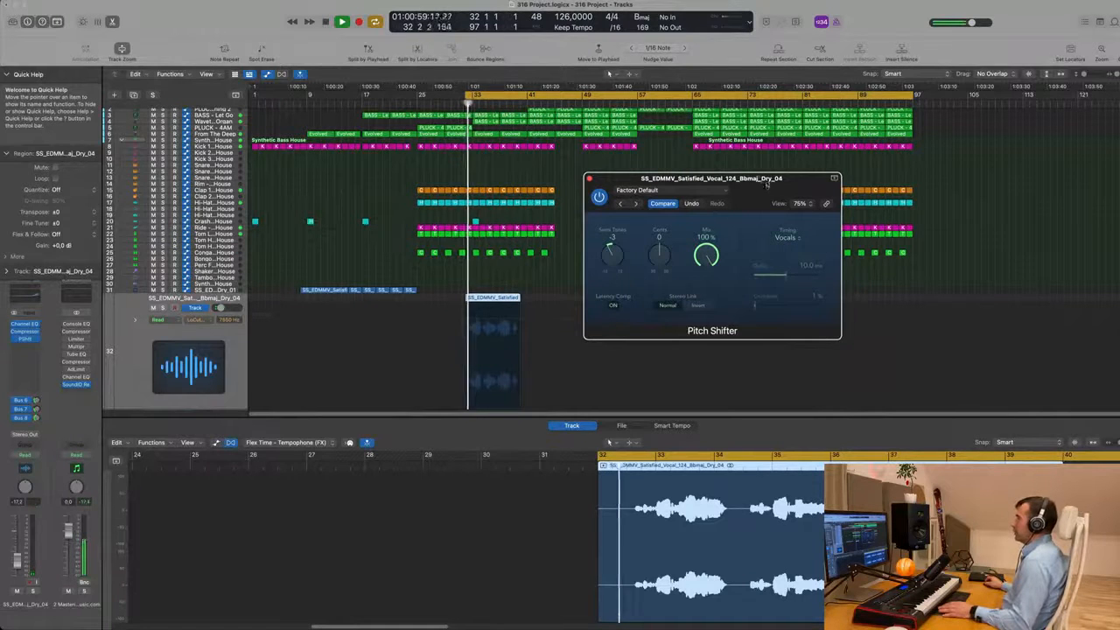
Replay the shifted vocal from bar 32 and close the Pitch Shifter window.
{"action": "left_click_drag", "start_coordinate": [767, 184], "coordinate": [681, 198]}
{"action": "left_click", "coordinate": [623, 205]}
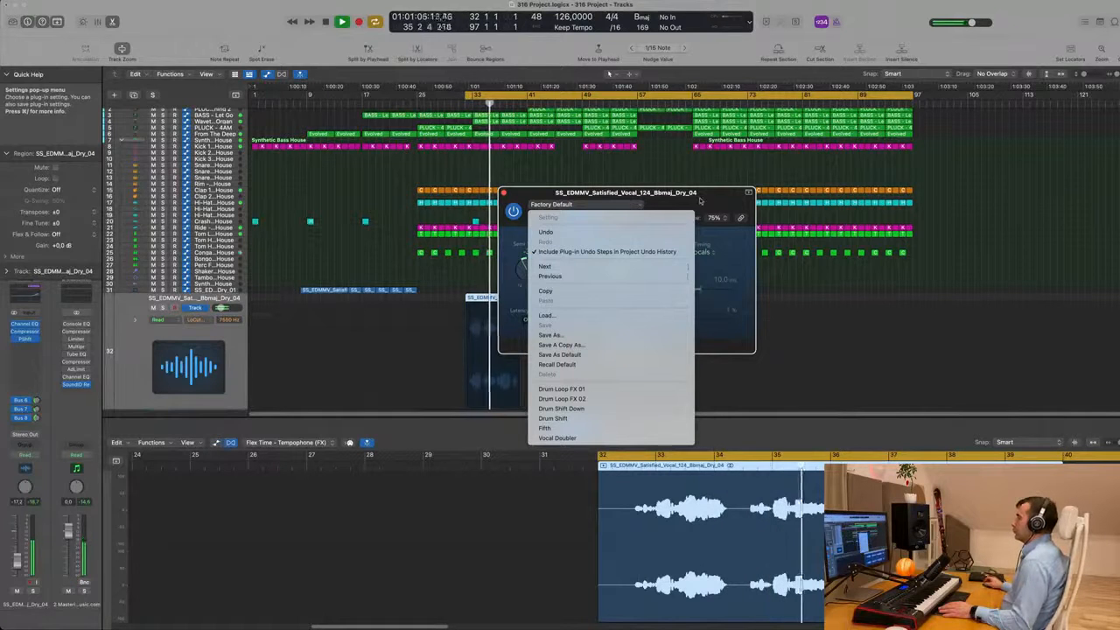
{"action": "left_click", "coordinate": [700, 202]}
{"action": "left_click_drag", "start_coordinate": [691, 198], "coordinate": [773, 184]}
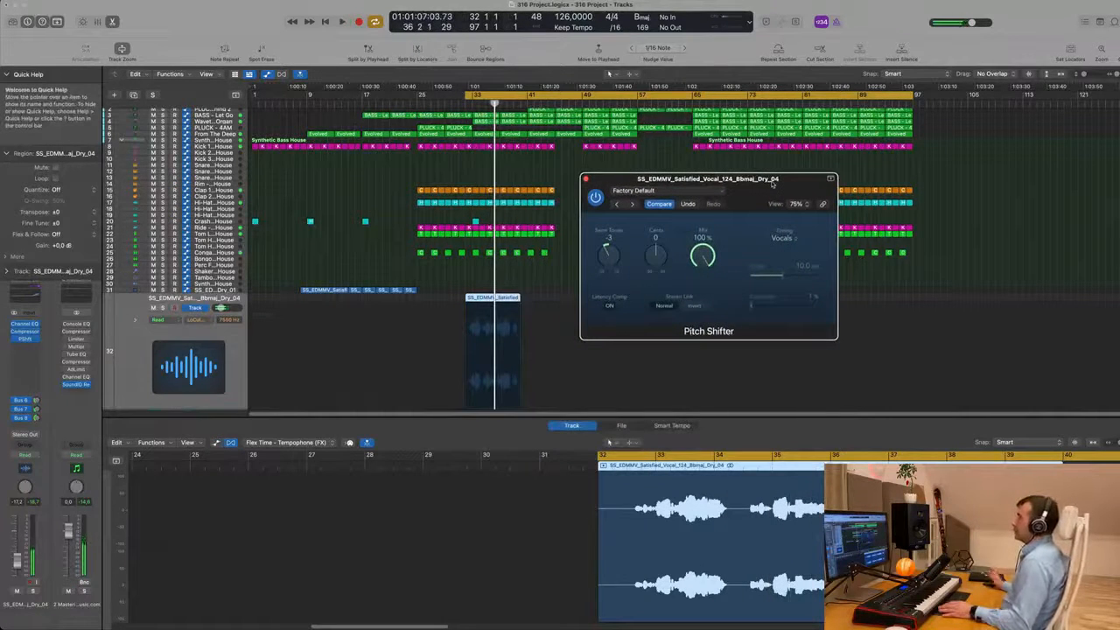
{"action": "key", "text": "space"}
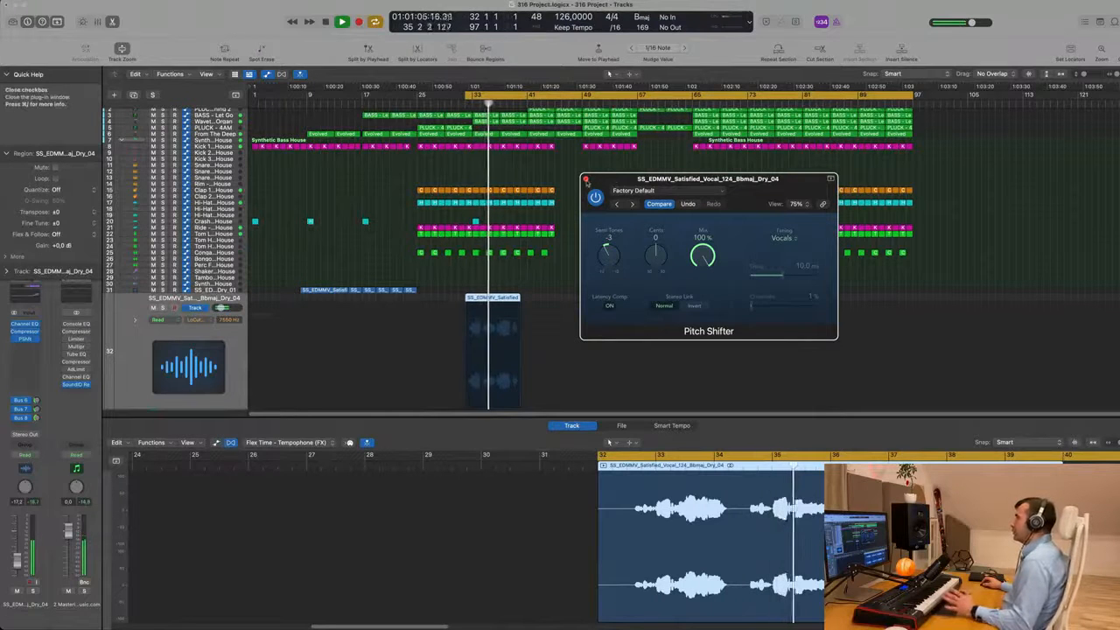
{"action": "left_click", "coordinate": [585, 179]}
Copy the Pitch Shifter from the Dry_04 vocal's channel strip to the Dry_01 vocal's, after its Compressor, in the mixer.
{"action": "left_click", "coordinate": [207, 292]}
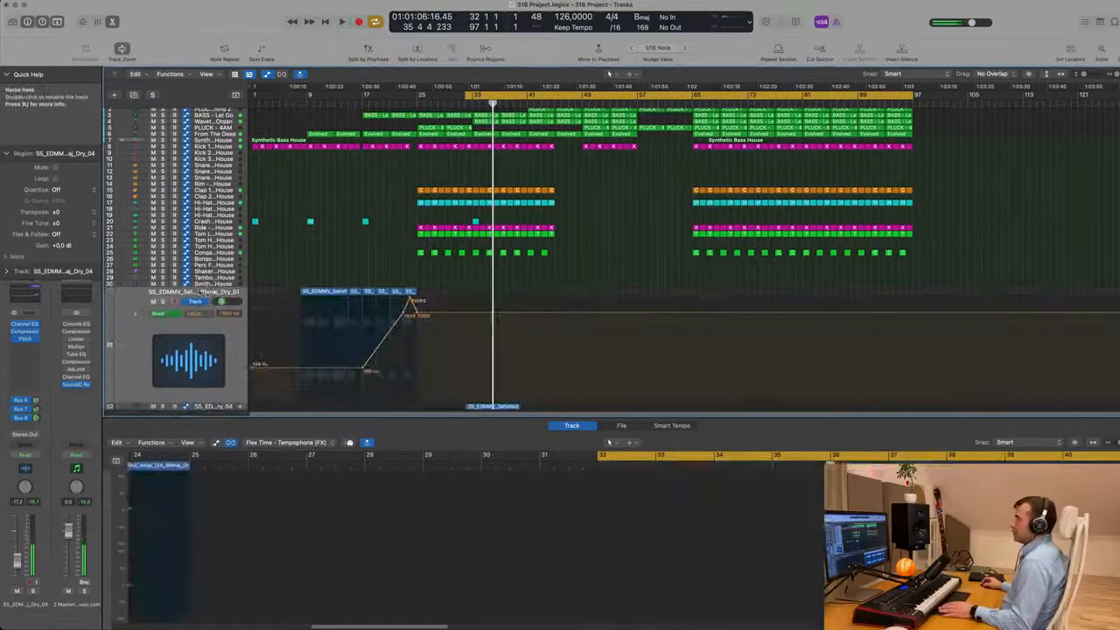
{"action": "key", "text": "x"}
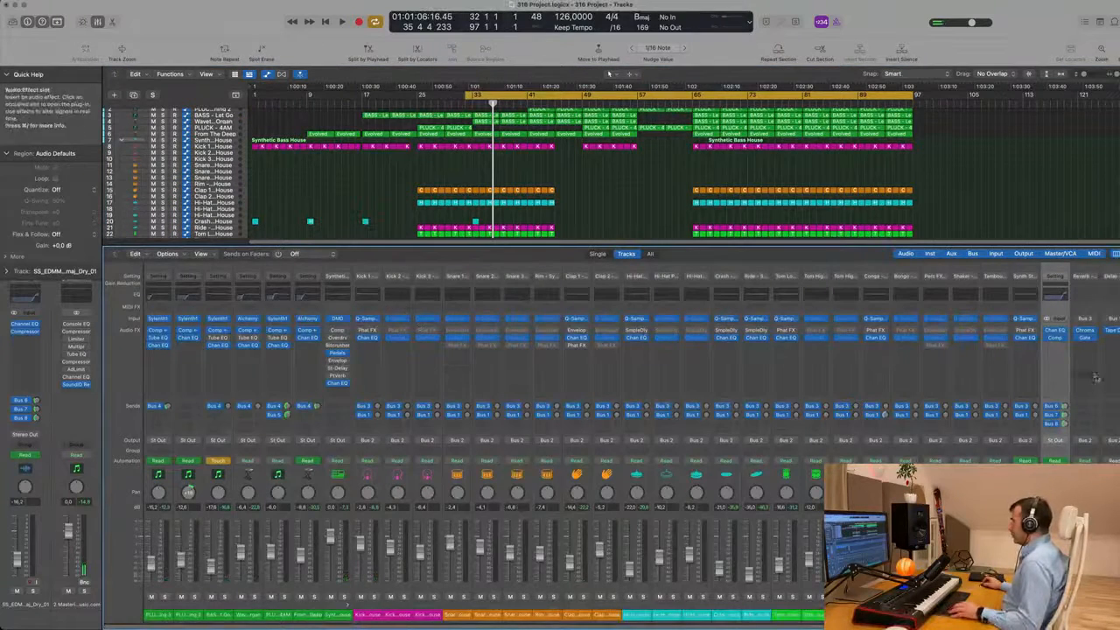
{"action": "scroll", "coordinate": [491, 219], "scroll_direction": "down", "scroll_amount": 10}
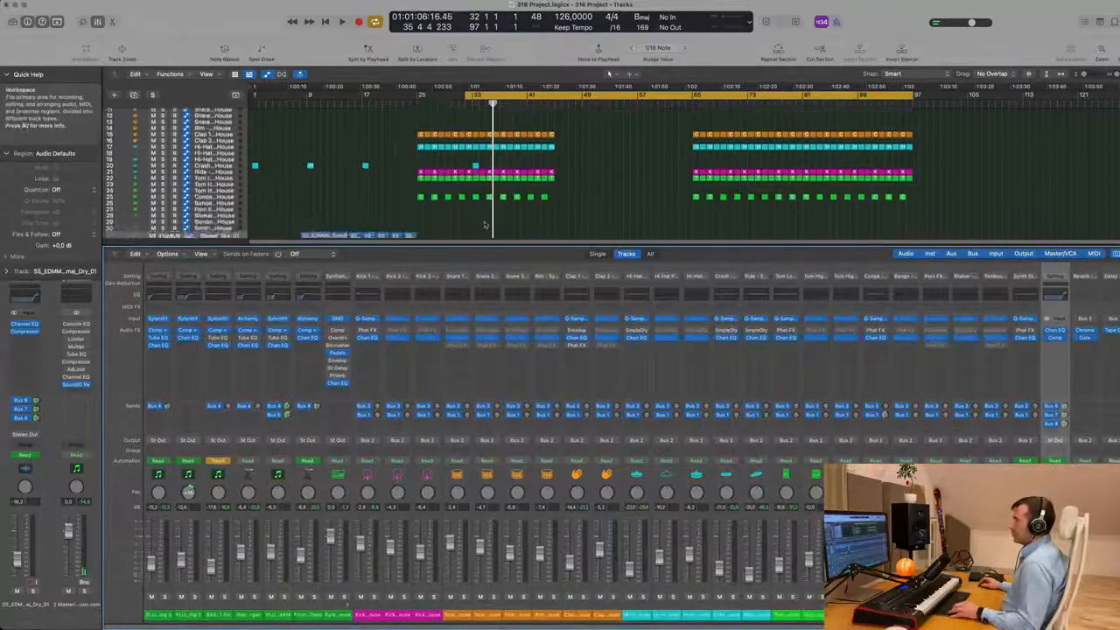
{"action": "left_click", "coordinate": [225, 185]}
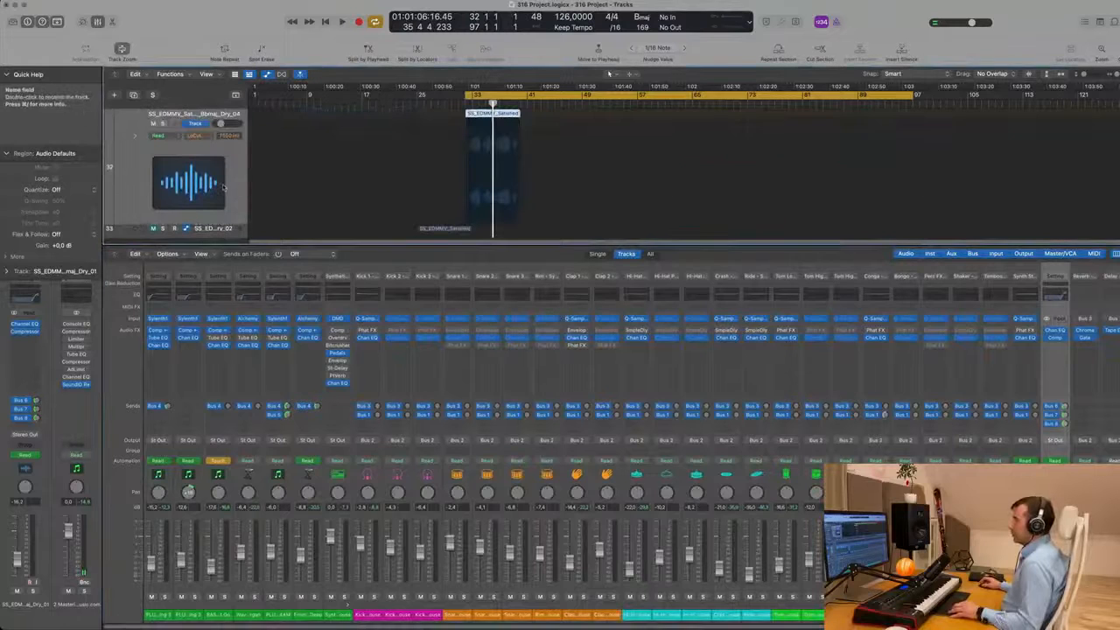
{"action": "scroll", "coordinate": [898, 435], "scroll_direction": "right", "scroll_amount": 3}
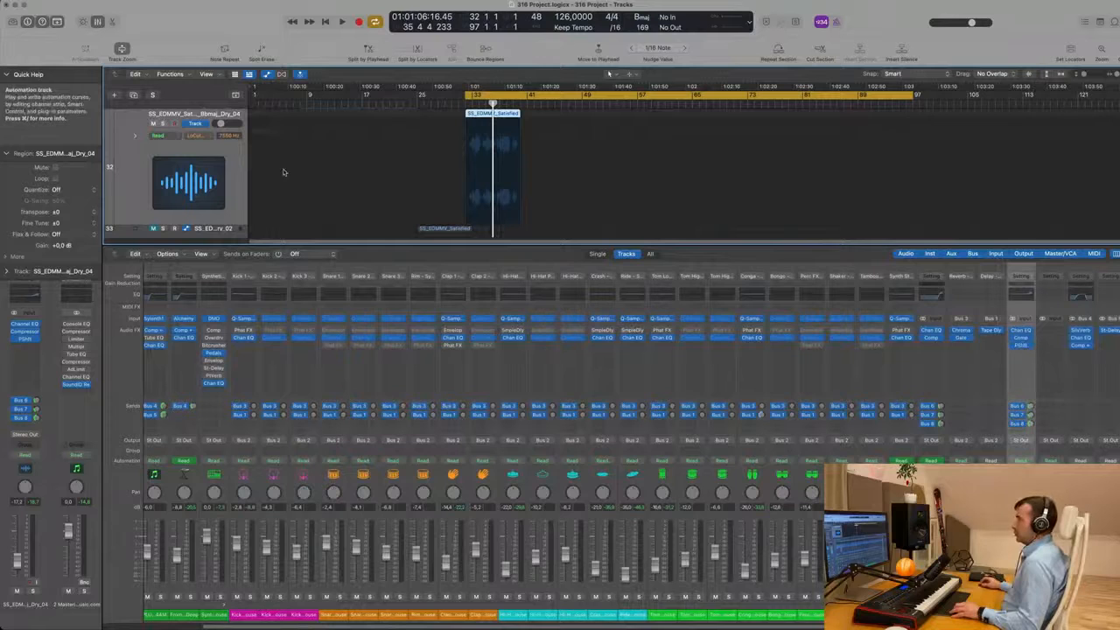
{"action": "scroll", "coordinate": [243, 169], "scroll_direction": "up", "scroll_amount": 2}
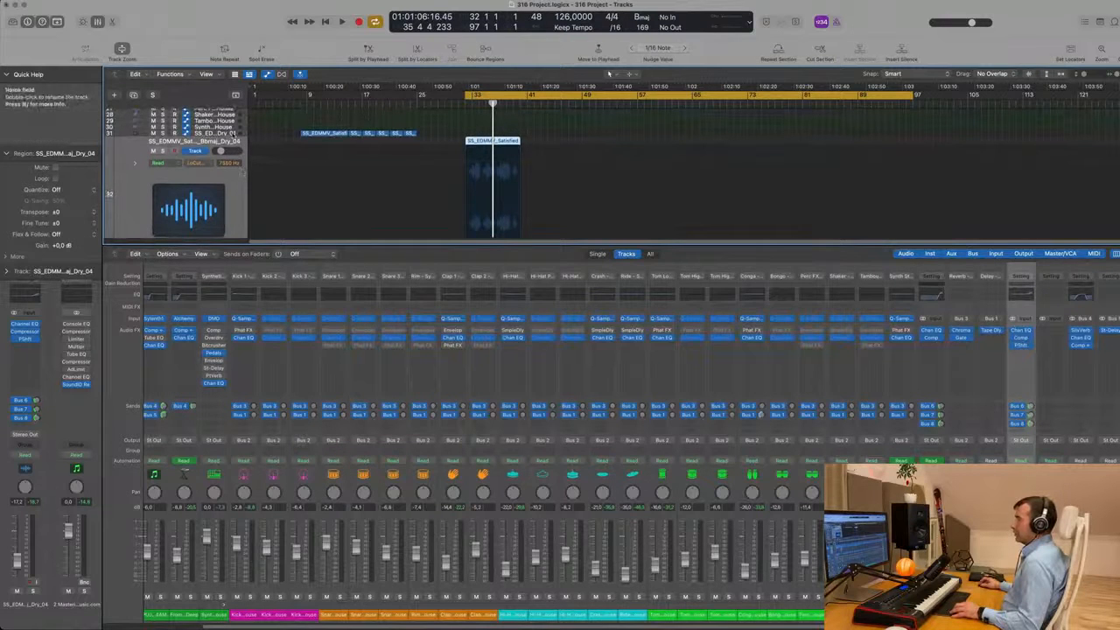
{"action": "left_click", "coordinate": [234, 134]}
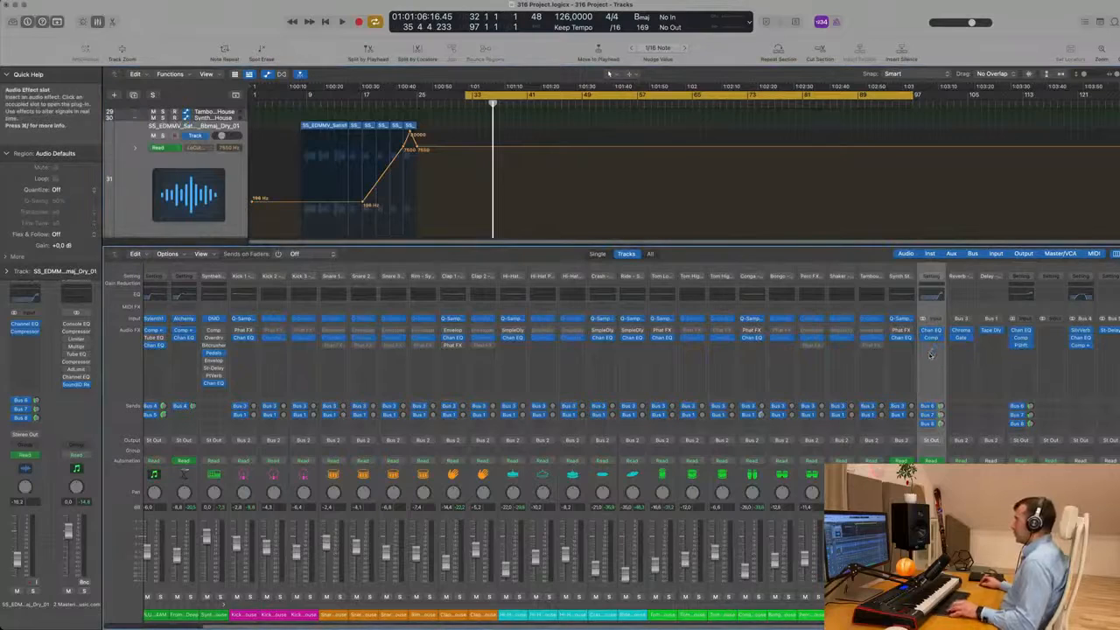
{"action": "key", "text": "z"}
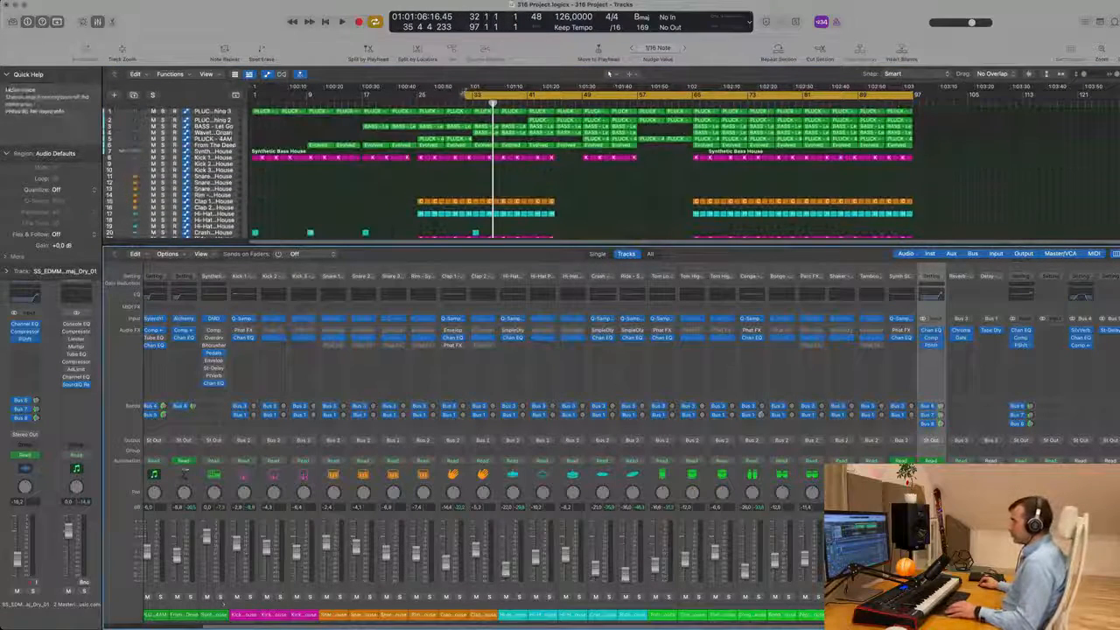
Extend the cycle range's start to bar 17, hide the mixer, and pull the start further back to bar 9.
{"action": "left_click_drag", "start_coordinate": [464, 95], "coordinate": [362, 96]}
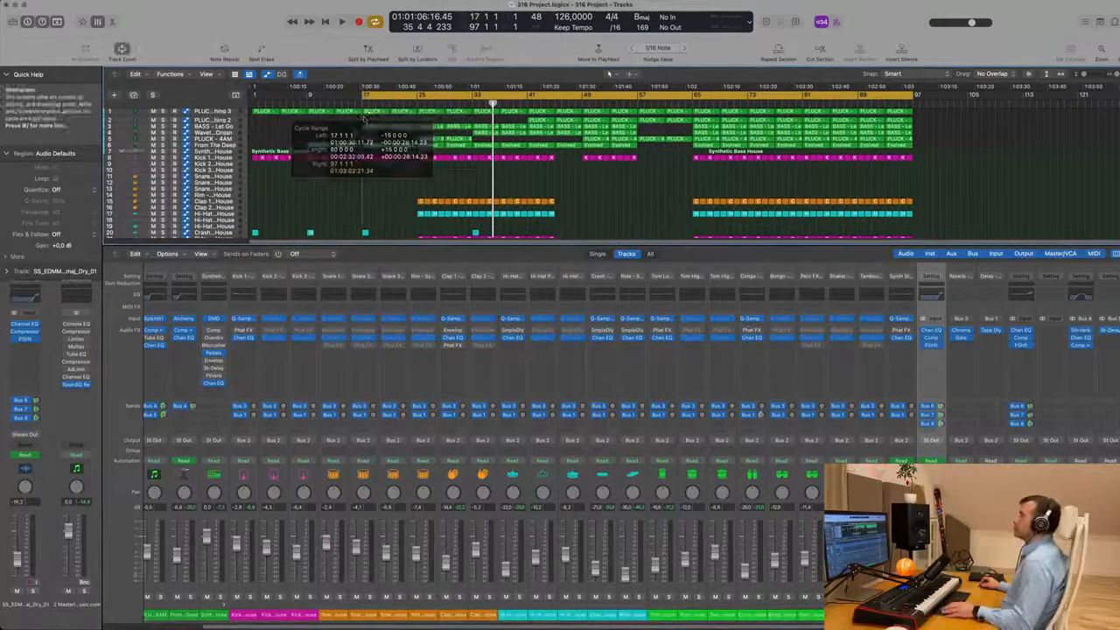
{"action": "key", "text": "space"}
{"action": "key", "text": "x"}
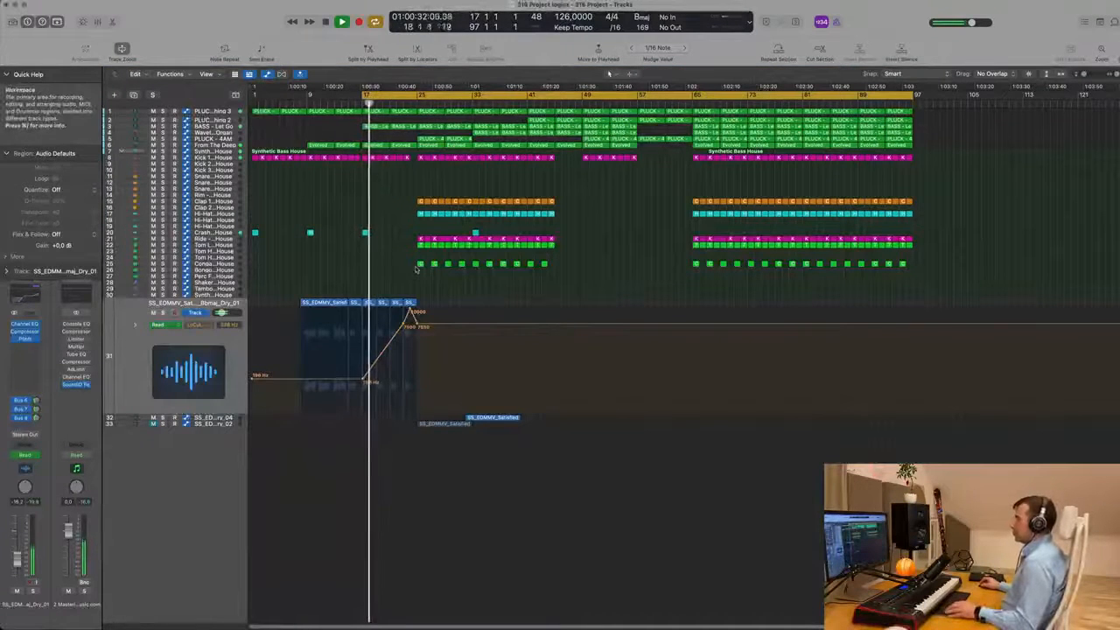
{"action": "key", "text": "space"}
{"action": "left_click_drag", "start_coordinate": [360, 95], "coordinate": [308, 95]}
Listen to the pitch-shifted Dry_01 vocal from bar 9 and examine its regions and low-cut automation.
{"action": "key", "text": "space"}
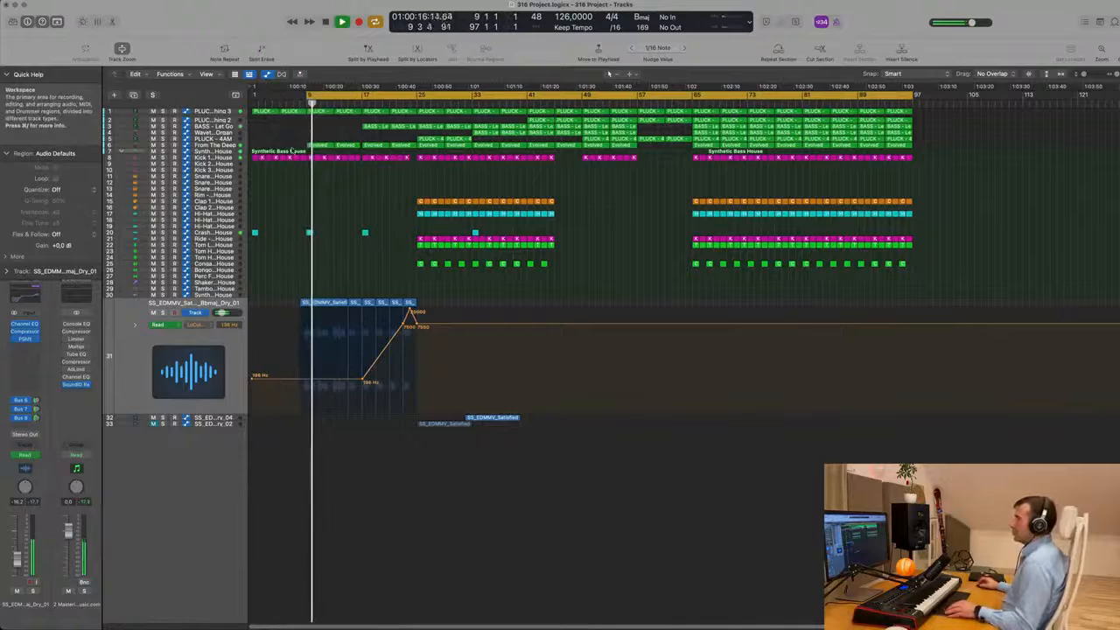
{"action": "scroll", "coordinate": [354, 196], "scroll_direction": "up", "scroll_amount": 9}
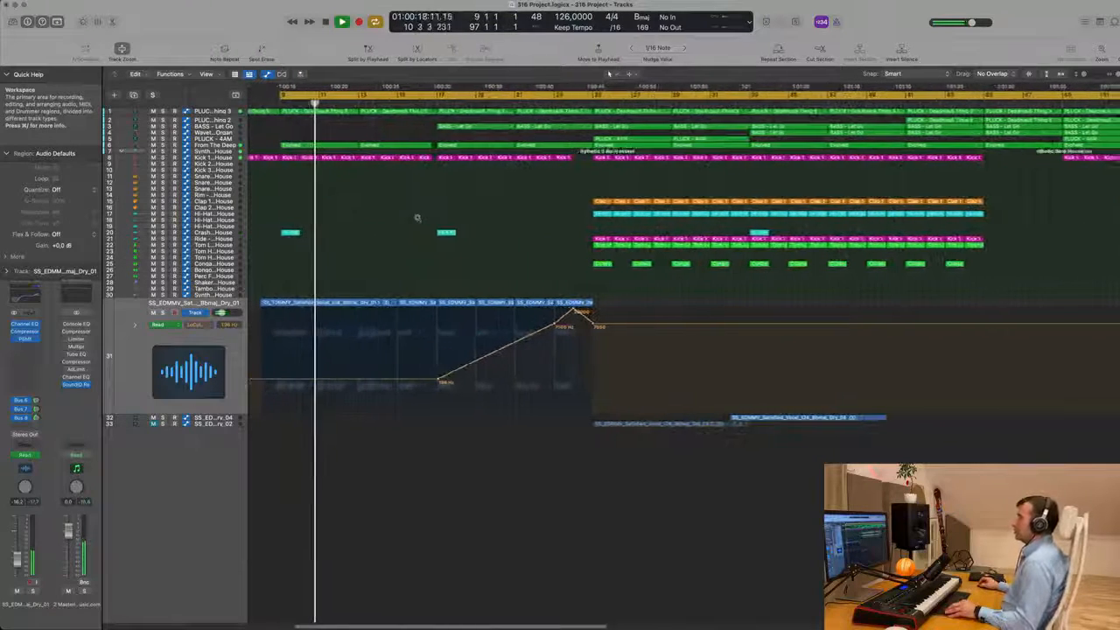
{"action": "scroll", "coordinate": [417, 220], "scroll_direction": "down", "scroll_amount": 3}
{"action": "scroll", "coordinate": [388, 221], "scroll_direction": "down", "scroll_amount": 4}
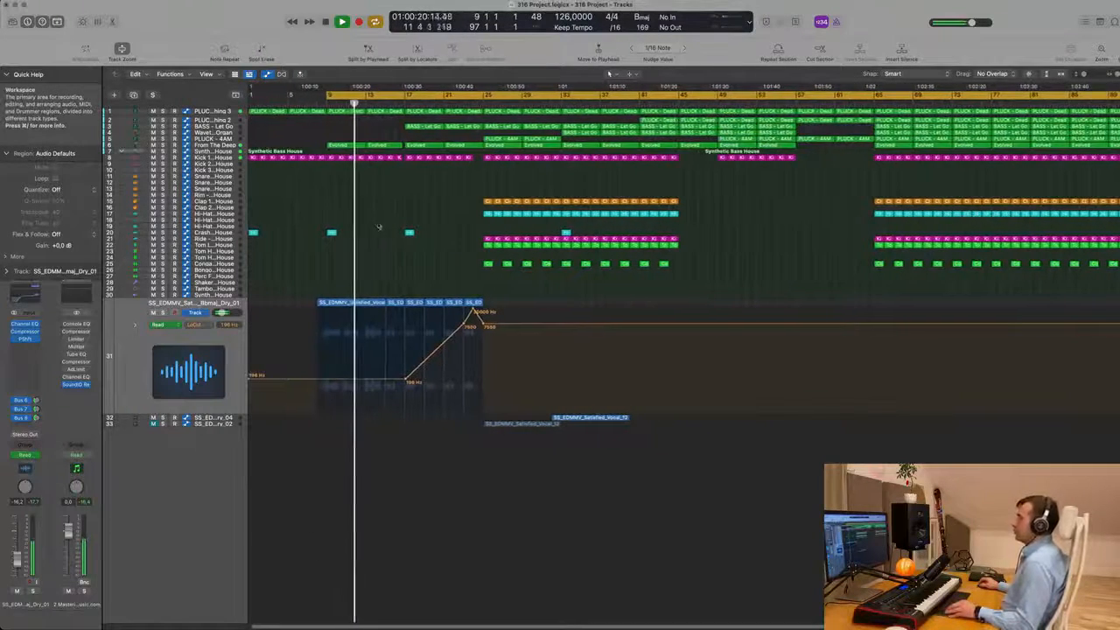
{"action": "scroll", "coordinate": [378, 228], "scroll_direction": "down", "scroll_amount": 2}
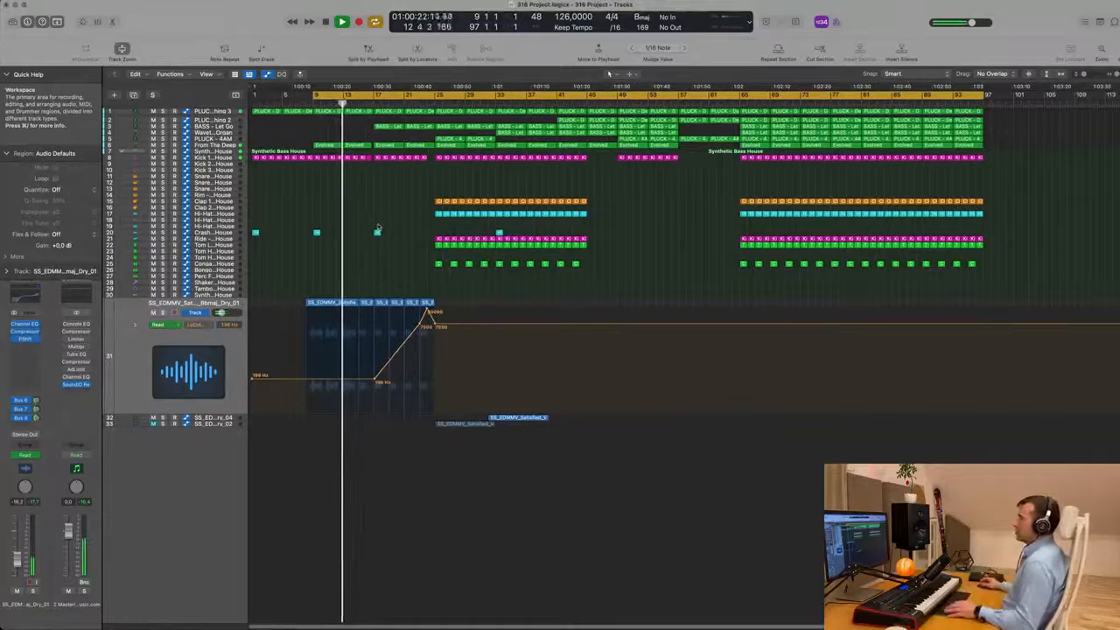
{"action": "scroll", "coordinate": [358, 214], "scroll_direction": "up", "scroll_amount": 3}
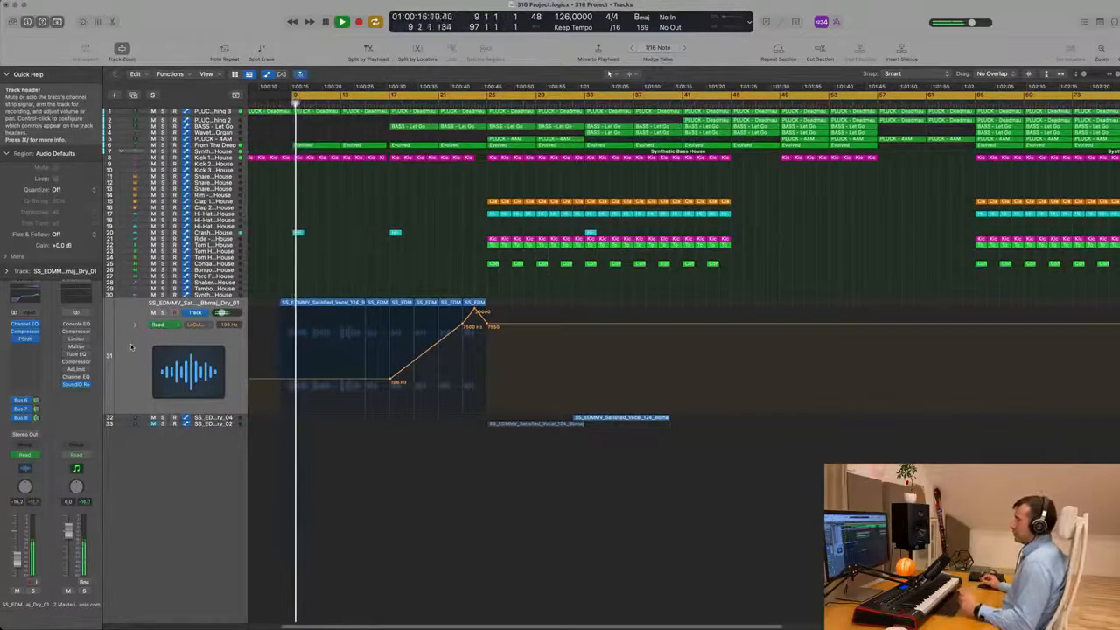
{"action": "scroll", "coordinate": [350, 275], "scroll_direction": "down", "scroll_amount": 2}
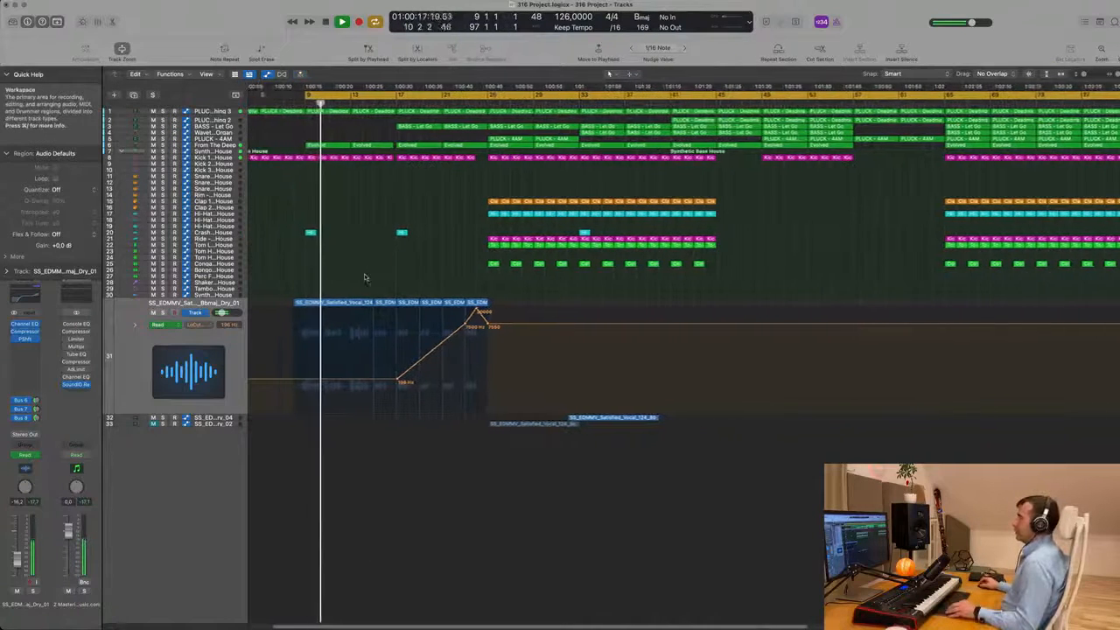
{"action": "scroll", "coordinate": [366, 278], "scroll_direction": "down", "scroll_amount": 2}
{"action": "scroll", "coordinate": [370, 276], "scroll_direction": "down", "scroll_amount": 1}
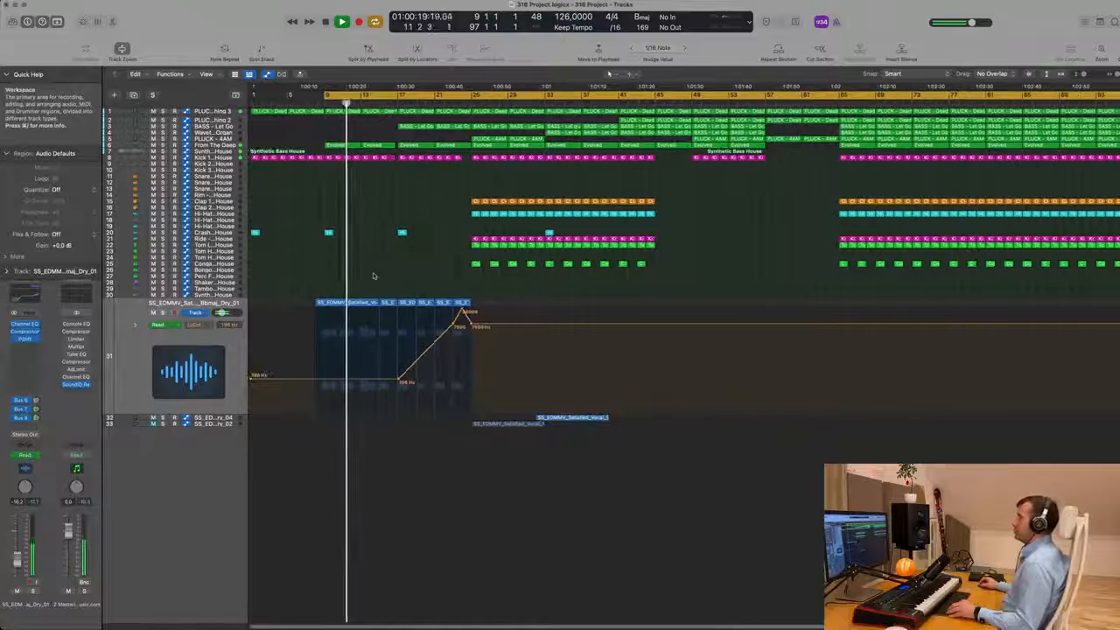
{"action": "scroll", "coordinate": [412, 275], "scroll_direction": "up", "scroll_amount": 3}
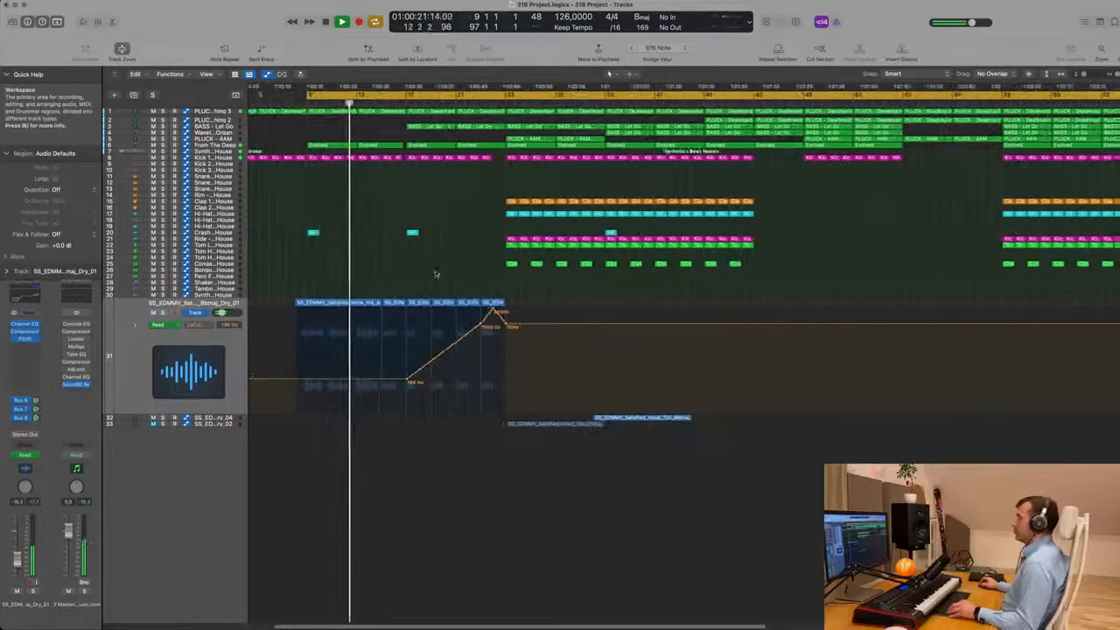
{"action": "scroll", "coordinate": [436, 275], "scroll_direction": "down", "scroll_amount": 1}
{"action": "scroll", "coordinate": [435, 276], "scroll_direction": "down", "scroll_amount": 1}
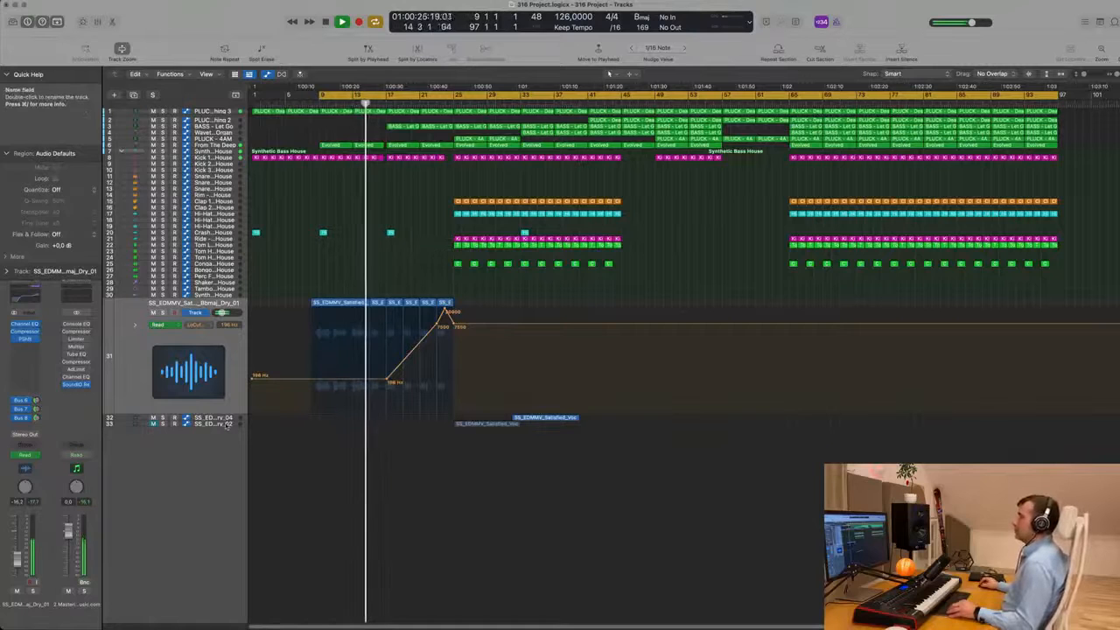
Select the muted Dry_02 vocal region at bar 25 and move playback ahead to about bar 33.
{"action": "left_click", "coordinate": [467, 425]}
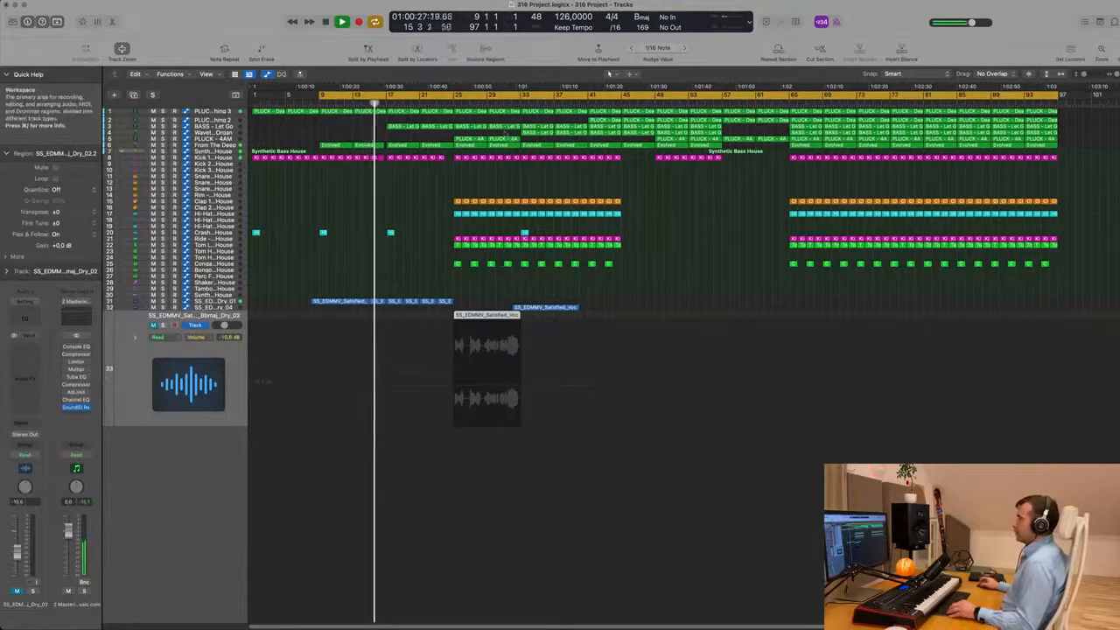
{"action": "scroll", "coordinate": [437, 266], "scroll_direction": "up", "scroll_amount": 3}
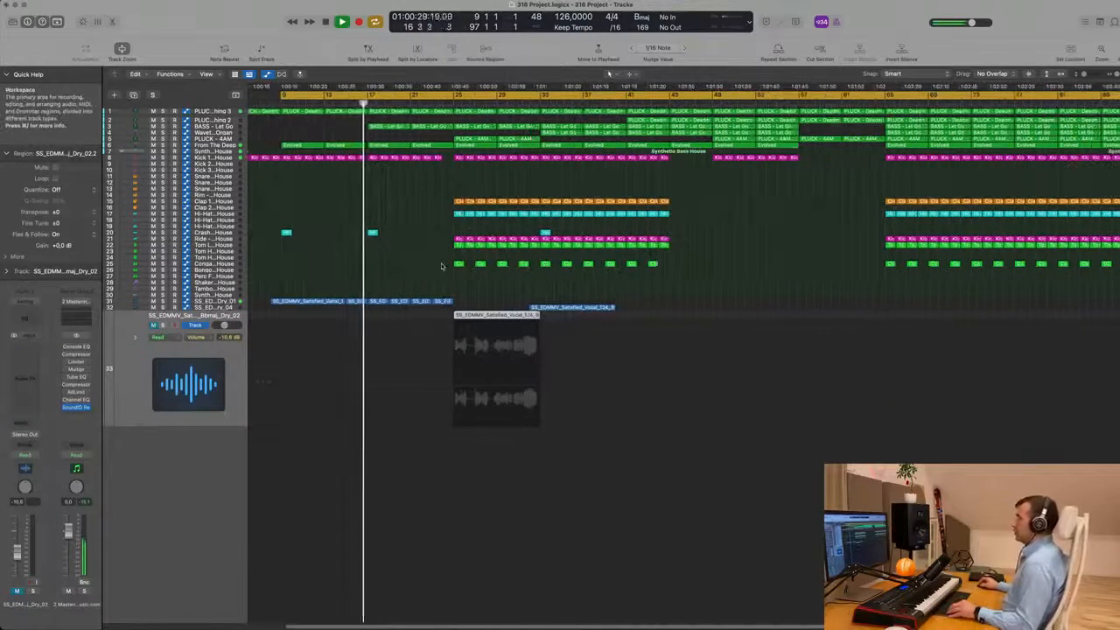
{"action": "scroll", "coordinate": [428, 266], "scroll_direction": "down", "scroll_amount": 3}
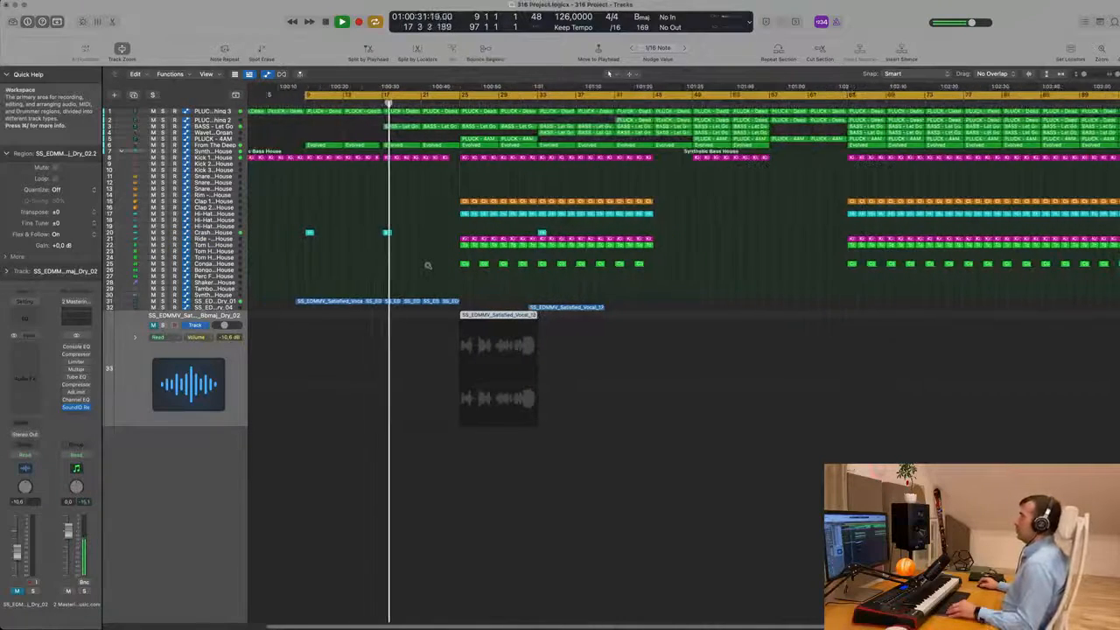
{"action": "left_click", "coordinate": [525, 105]}
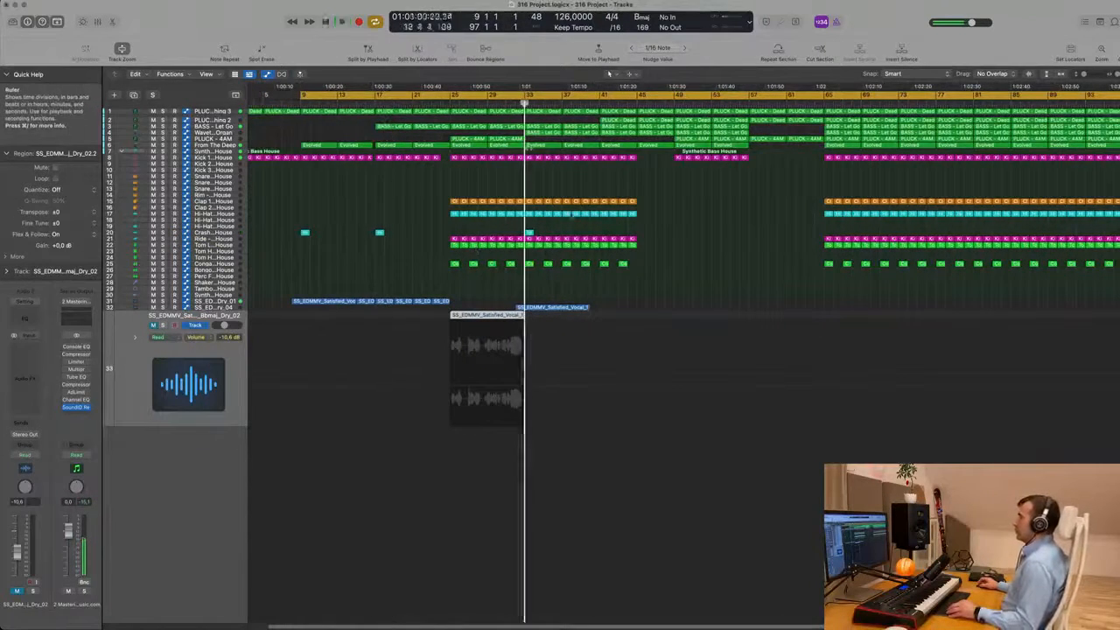
{"action": "scroll", "coordinate": [523, 106], "scroll_direction": "down", "scroll_amount": 2}
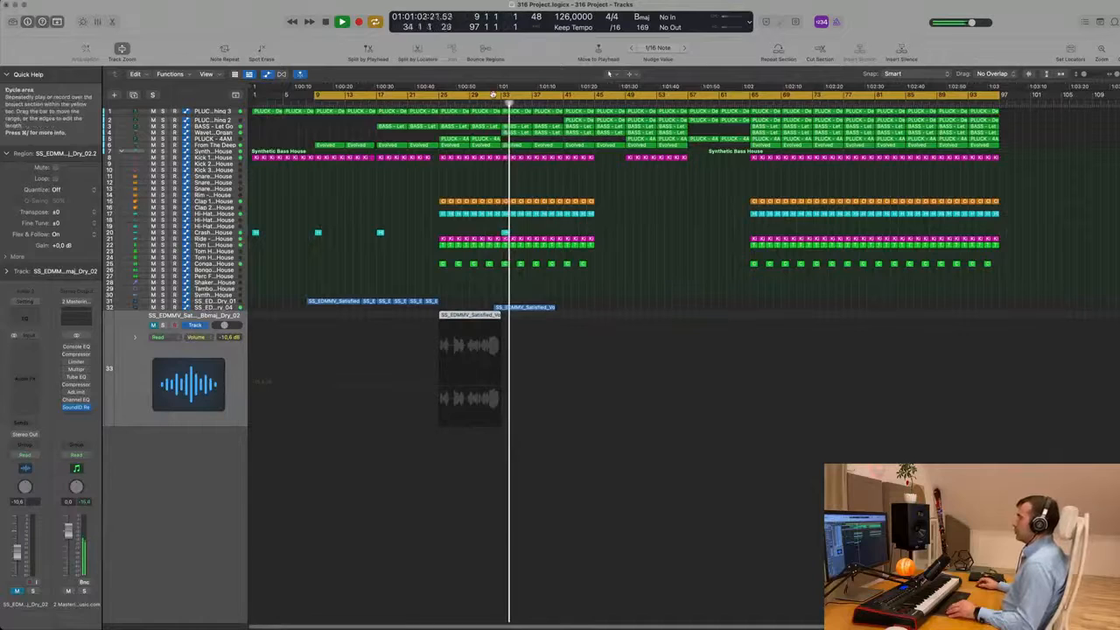
Set the cycle range to bars 32 to 41 around the Dry_04 vocal and select that vocal's track.
{"action": "left_click_drag", "start_coordinate": [502, 97], "coordinate": [565, 103]}
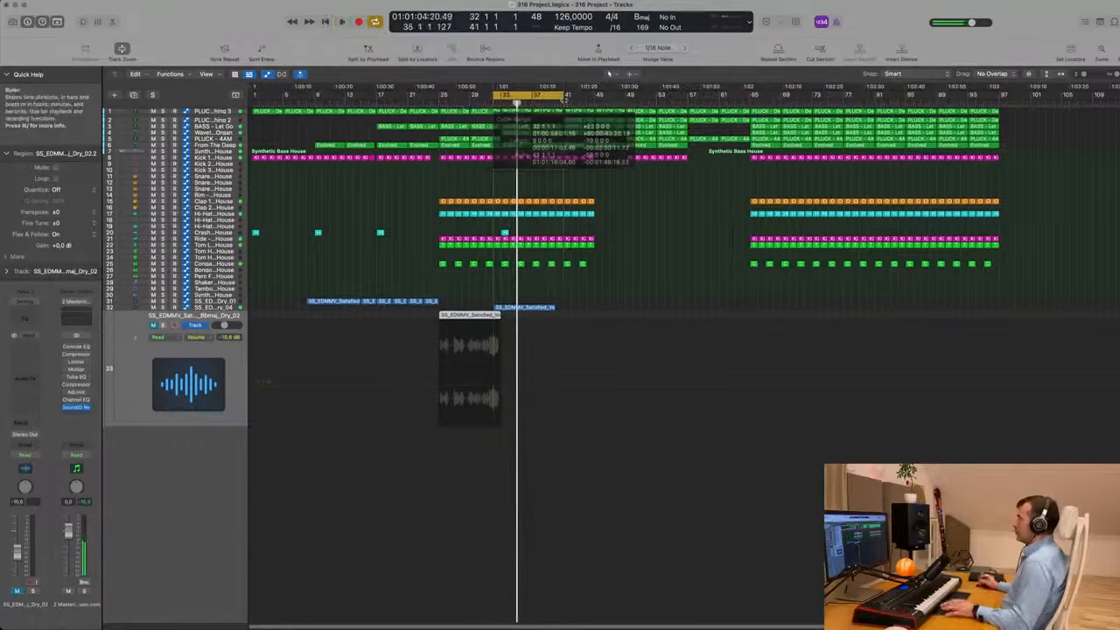
{"action": "scroll", "coordinate": [616, 301], "scroll_direction": "up", "scroll_amount": 4}
{"action": "scroll", "coordinate": [616, 300], "scroll_direction": "down", "scroll_amount": 3}
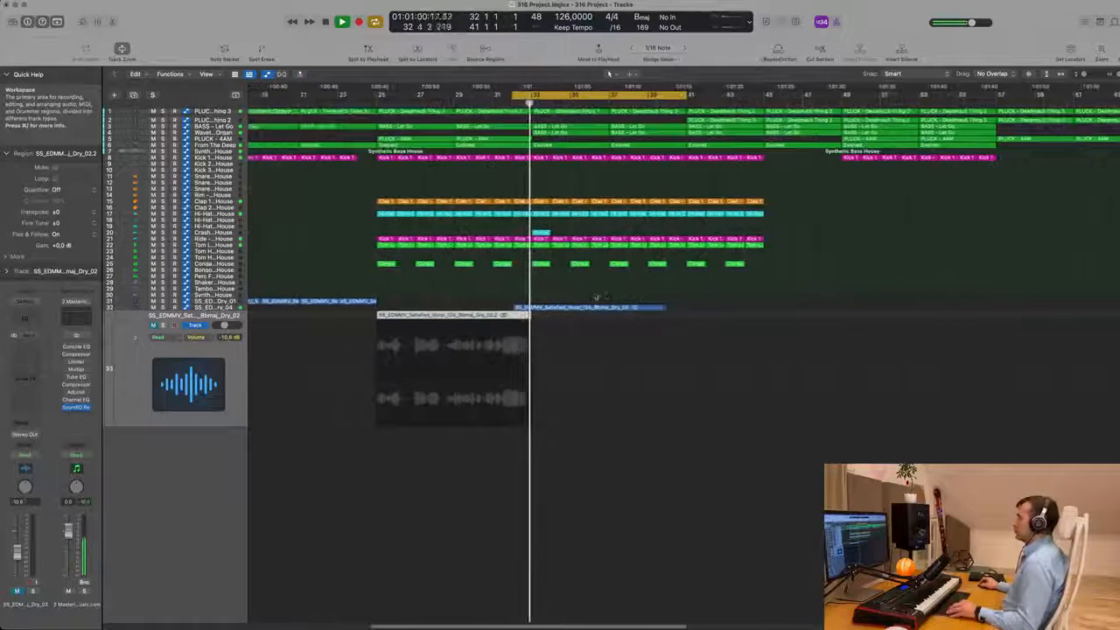
{"action": "left_click", "coordinate": [225, 307]}
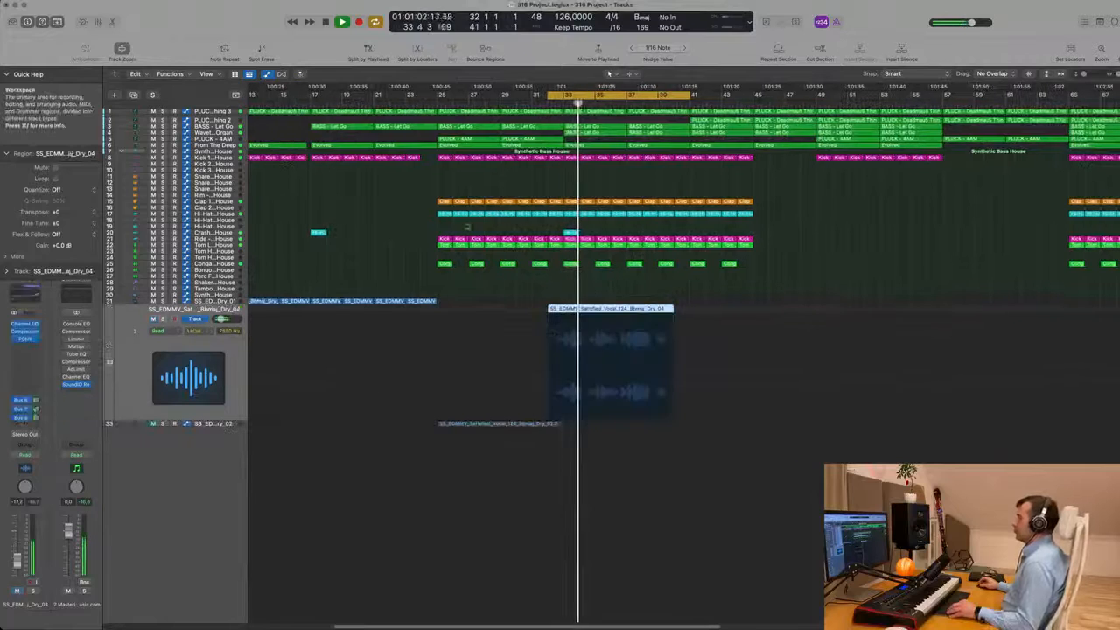
Set the Wavetable Organ track's automation mode to Touch, play the cycle with its Alchemy window open, and close the window.
{"action": "left_click", "coordinate": [223, 132]}
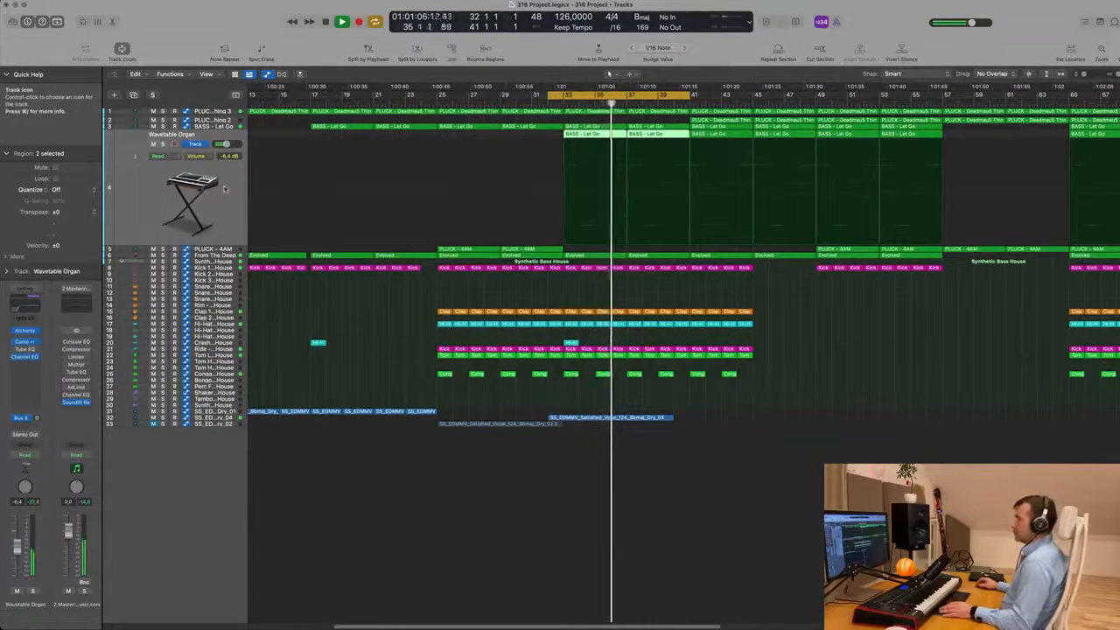
{"action": "left_click", "coordinate": [35, 457]}
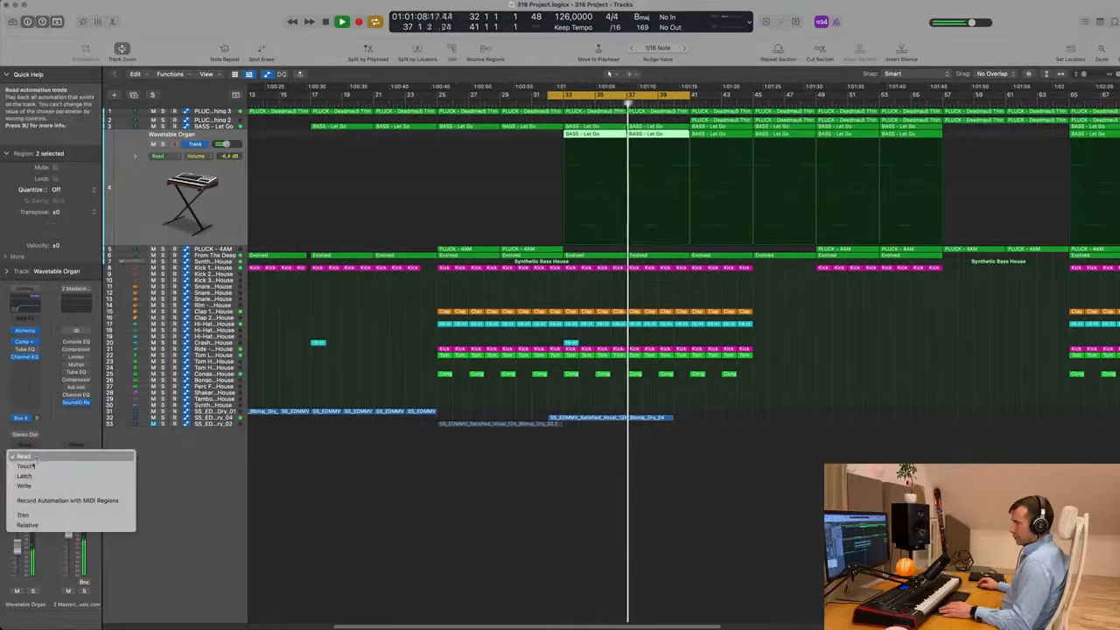
{"action": "left_click", "coordinate": [31, 477]}
{"action": "key", "text": "space"}
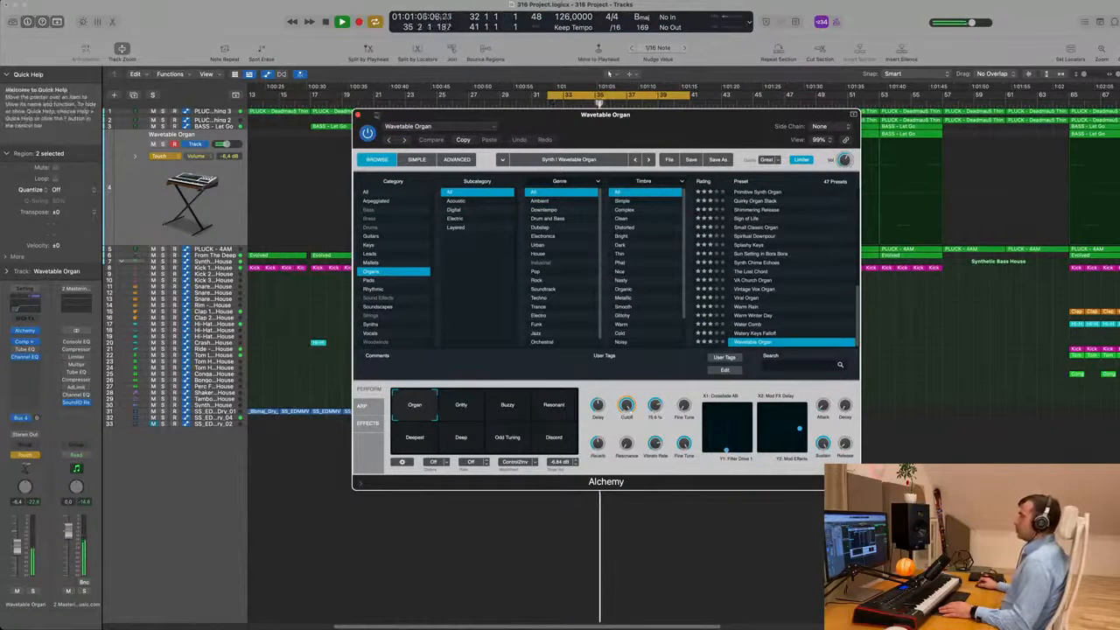
{"action": "left_click", "coordinate": [360, 115]}
Stop playback, set the Wavetable Organ track's automation mode back to Read, and replay the cycle from bar 32.
{"action": "key", "text": "space"}
{"action": "left_click", "coordinate": [160, 156]}
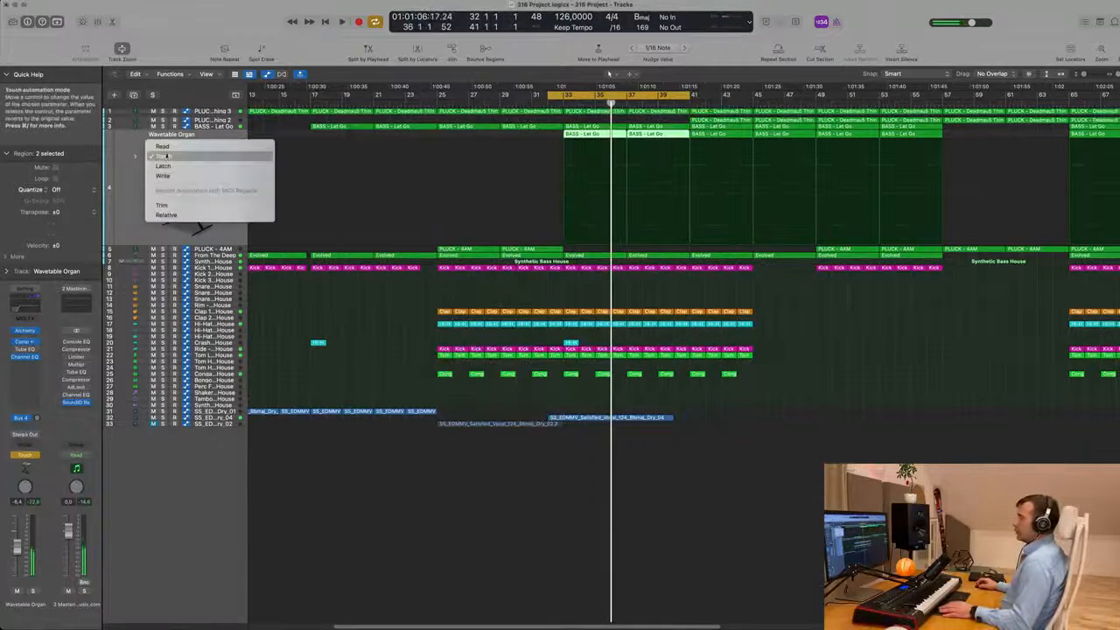
{"action": "left_click", "coordinate": [164, 146]}
{"action": "key", "text": "space"}
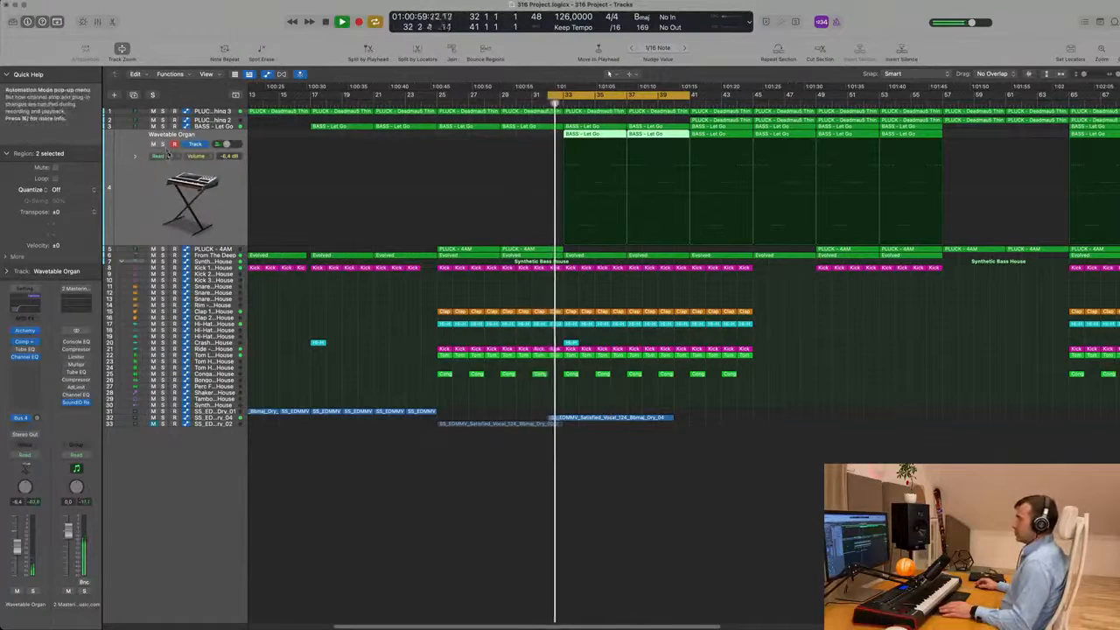
Replay the cycle and solo the Wavetable Organ track on and off to compare it alone and in the full mix.
{"action": "left_click", "coordinate": [162, 144]}
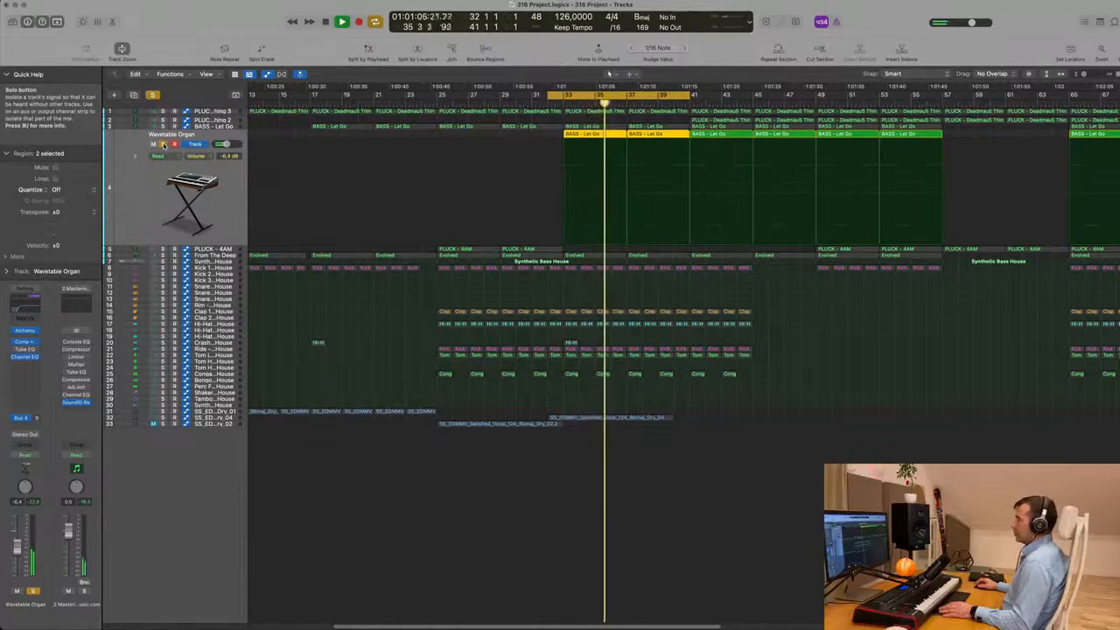
{"action": "left_click", "coordinate": [163, 144]}
{"action": "key", "text": "space"}
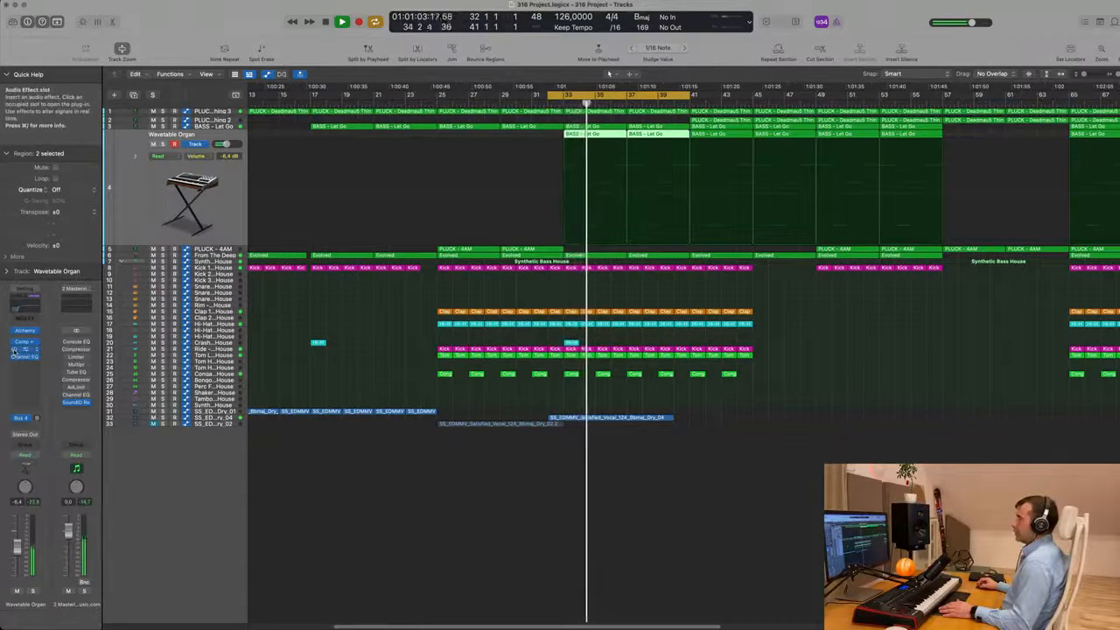
{"action": "left_click", "coordinate": [32, 592]}
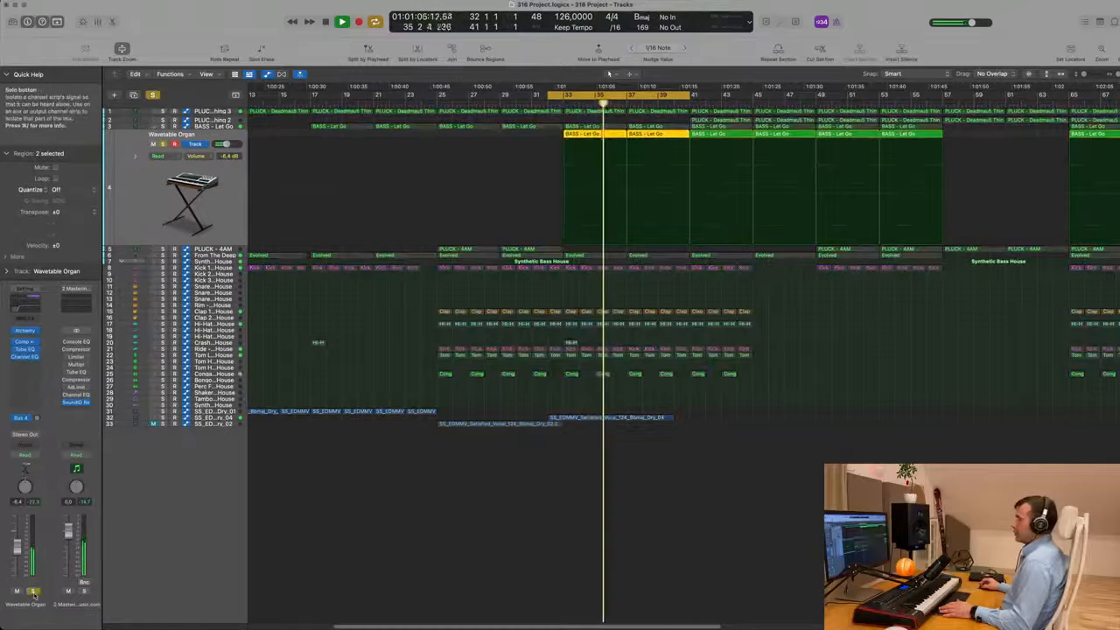
{"action": "left_click", "coordinate": [34, 593]}
Extend the end of the cycle range from bar 41 to about bar 50, beyond the Dry_04 vocal.
{"action": "scroll", "coordinate": [370, 309], "scroll_direction": "down", "scroll_amount": 5}
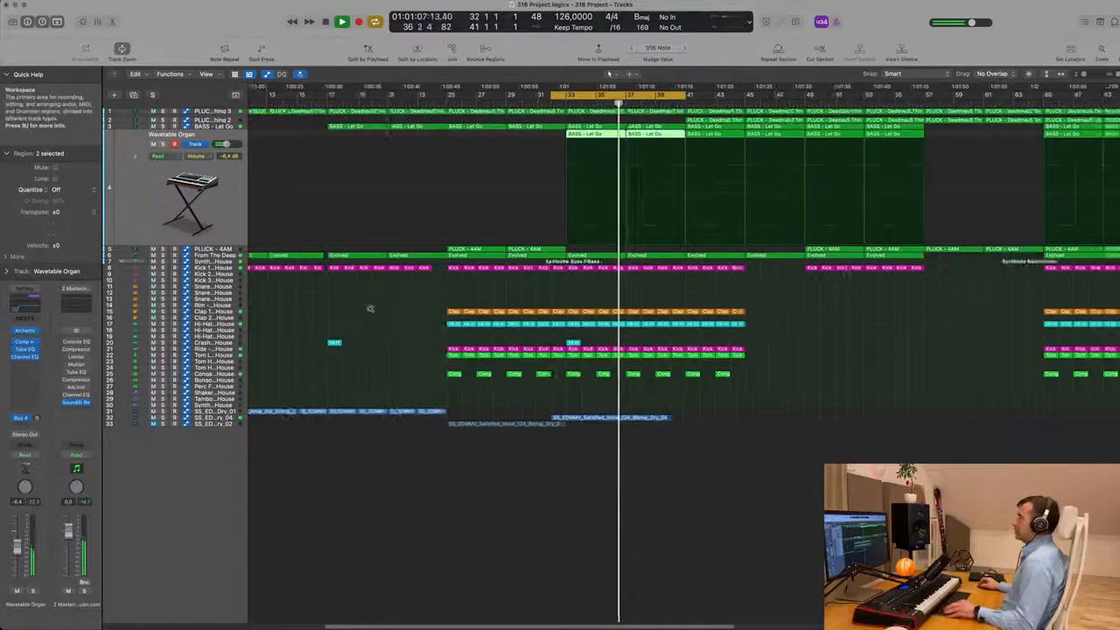
{"action": "scroll", "coordinate": [588, 342], "scroll_direction": "up", "scroll_amount": 5}
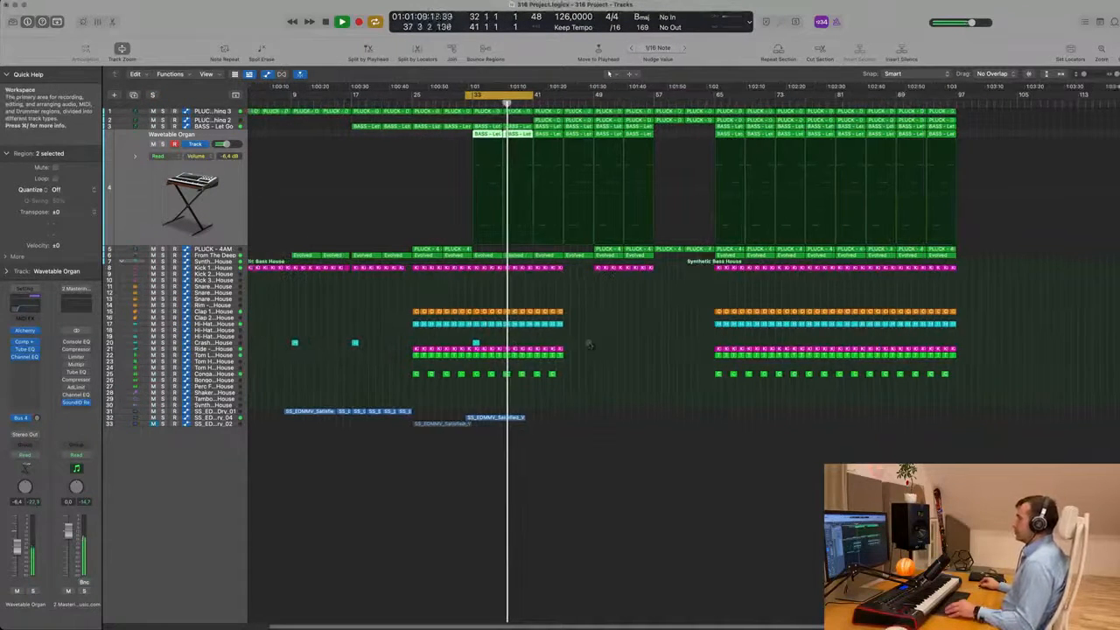
{"action": "scroll", "coordinate": [674, 280], "scroll_direction": "up", "scroll_amount": 2}
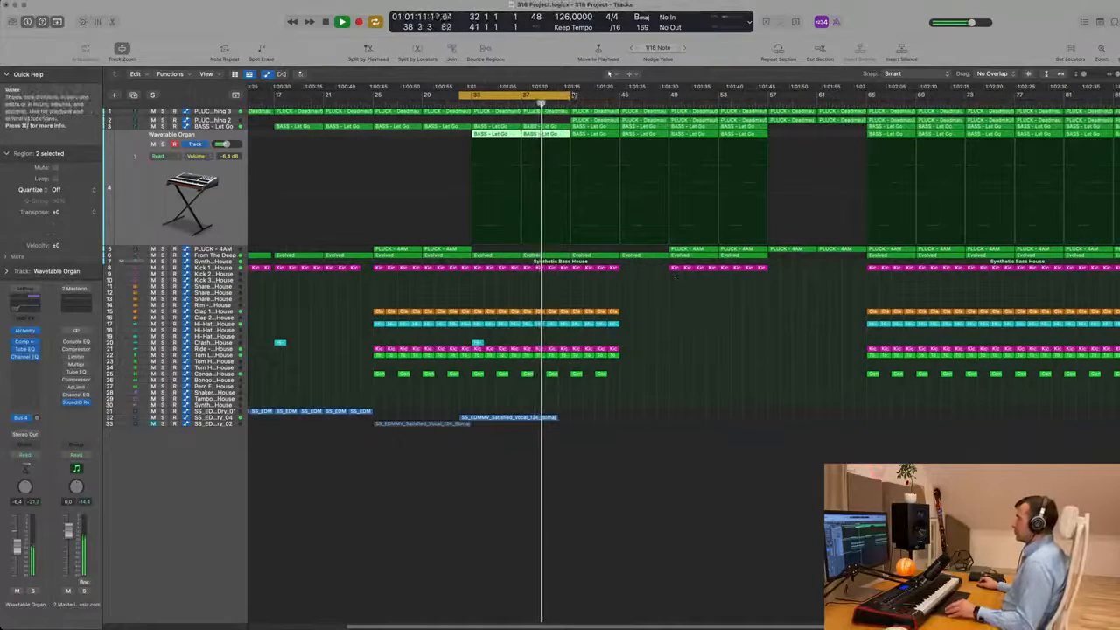
{"action": "left_click_drag", "start_coordinate": [570, 96], "coordinate": [686, 104]}
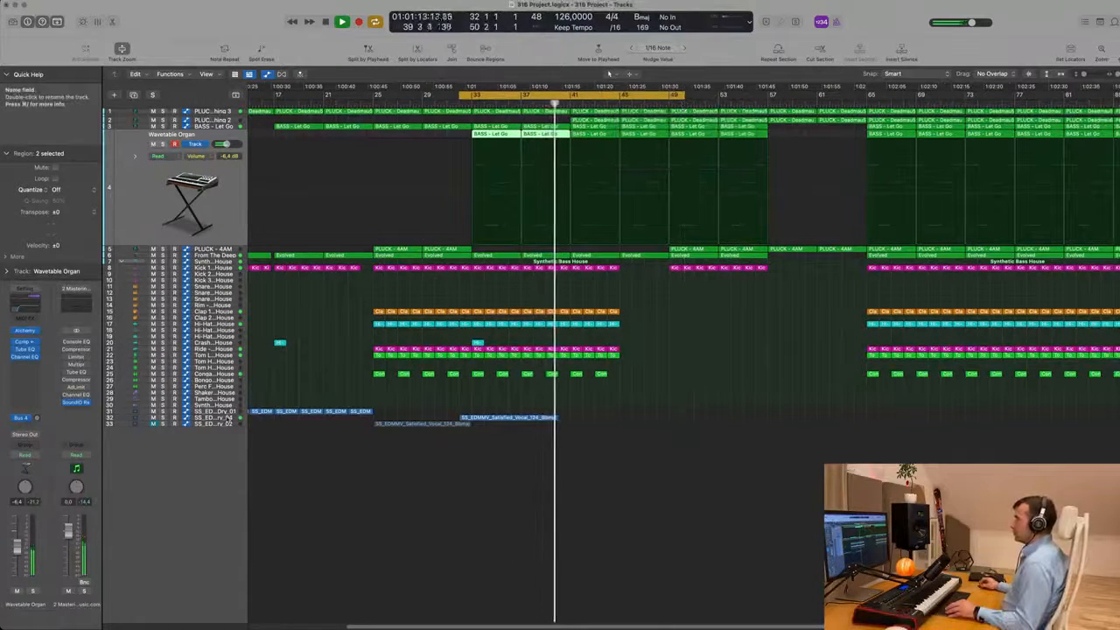
Select the Dry_04 vocal region, replay the cycle from bar 32 and adjust the vocal's Bus 6 and Bus 7 send levels.
{"action": "left_click", "coordinate": [508, 417]}
{"action": "key", "text": "space"}
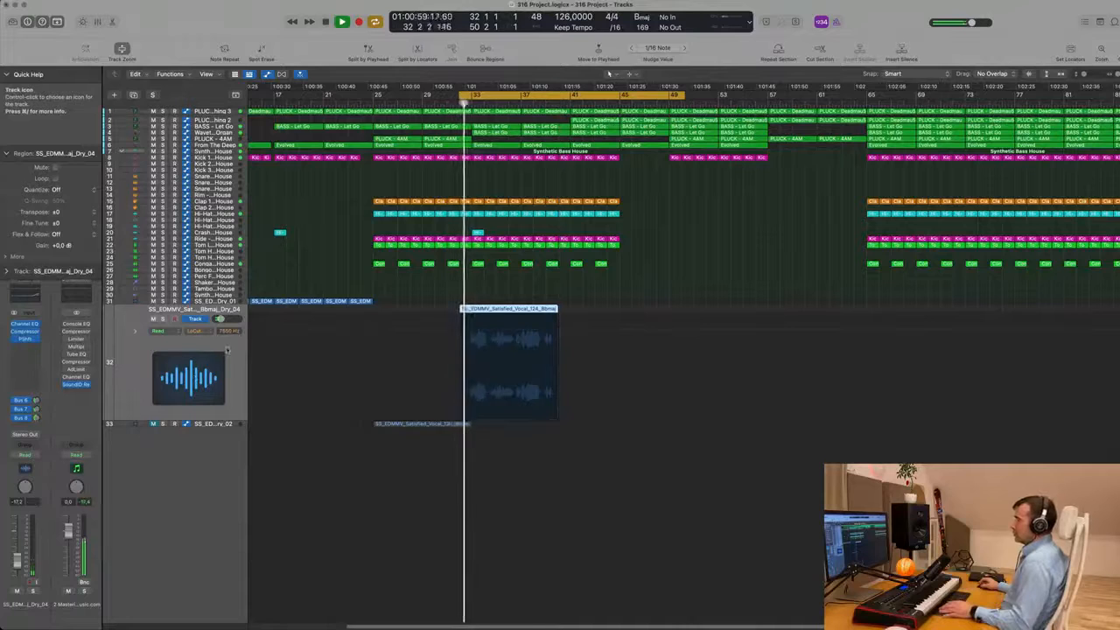
{"action": "left_click", "coordinate": [36, 400]}
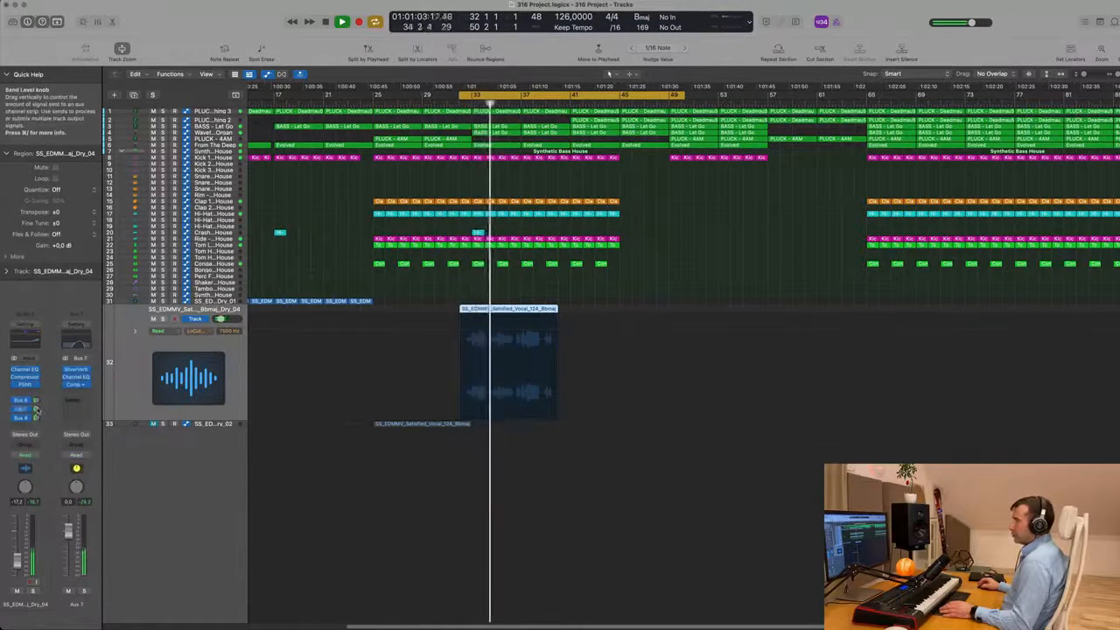
{"action": "double_click", "coordinate": [38, 410]}
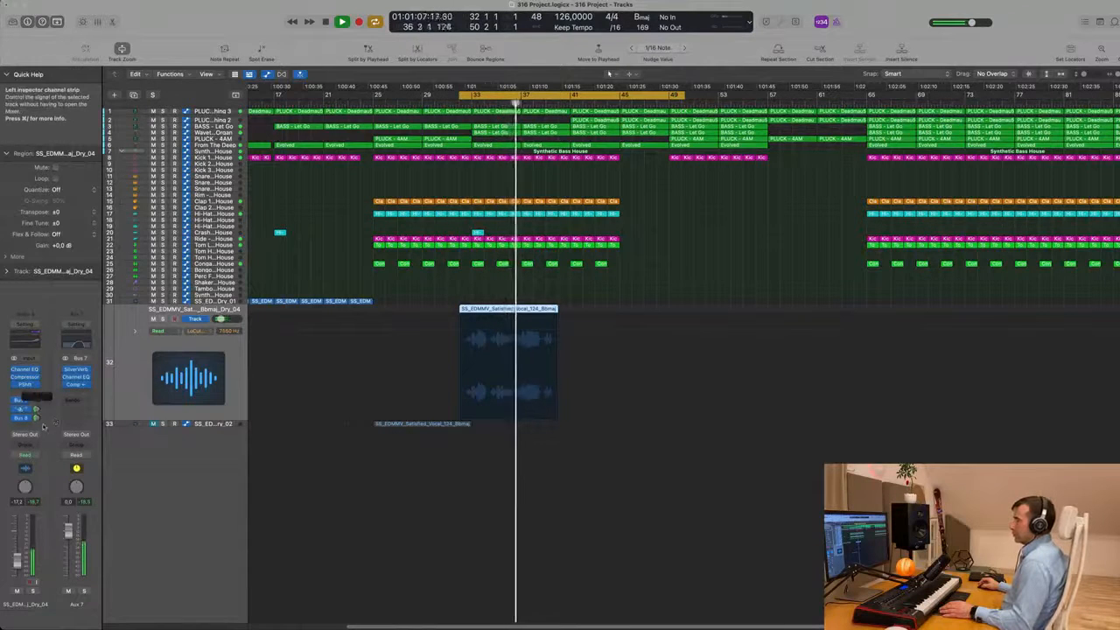
Split off the end of the Dry_04 vocal near bar 39, copy that snippet to bar 41 and replay it.
{"action": "scroll", "coordinate": [525, 483], "scroll_direction": "up", "scroll_amount": 3}
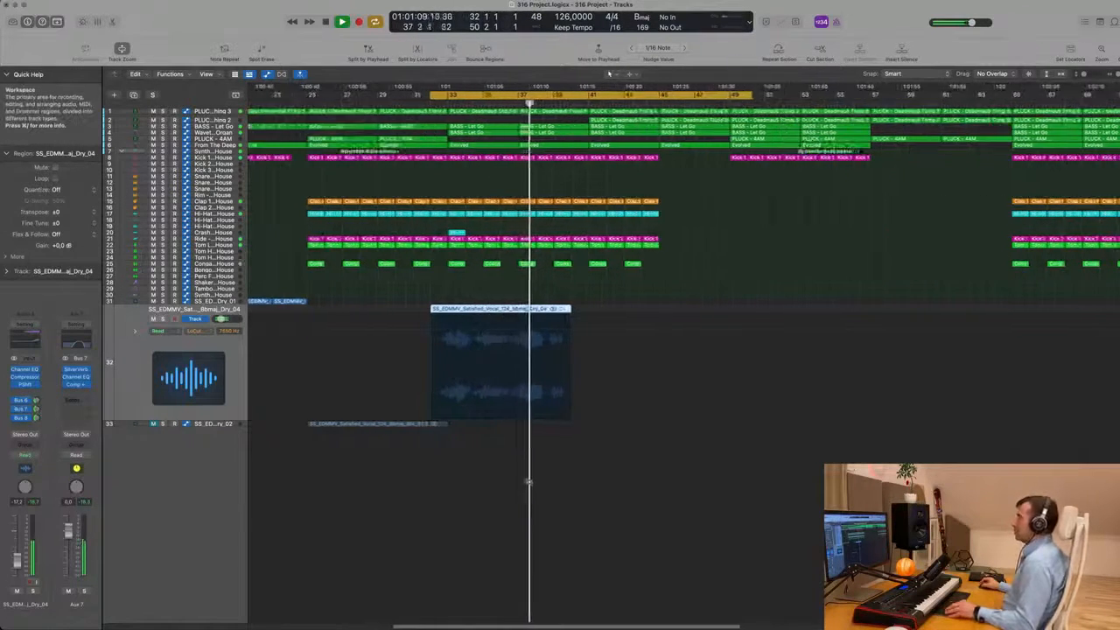
{"action": "scroll", "coordinate": [528, 484], "scroll_direction": "down", "scroll_amount": 5}
{"action": "scroll", "coordinate": [528, 483], "scroll_direction": "down", "scroll_amount": 3}
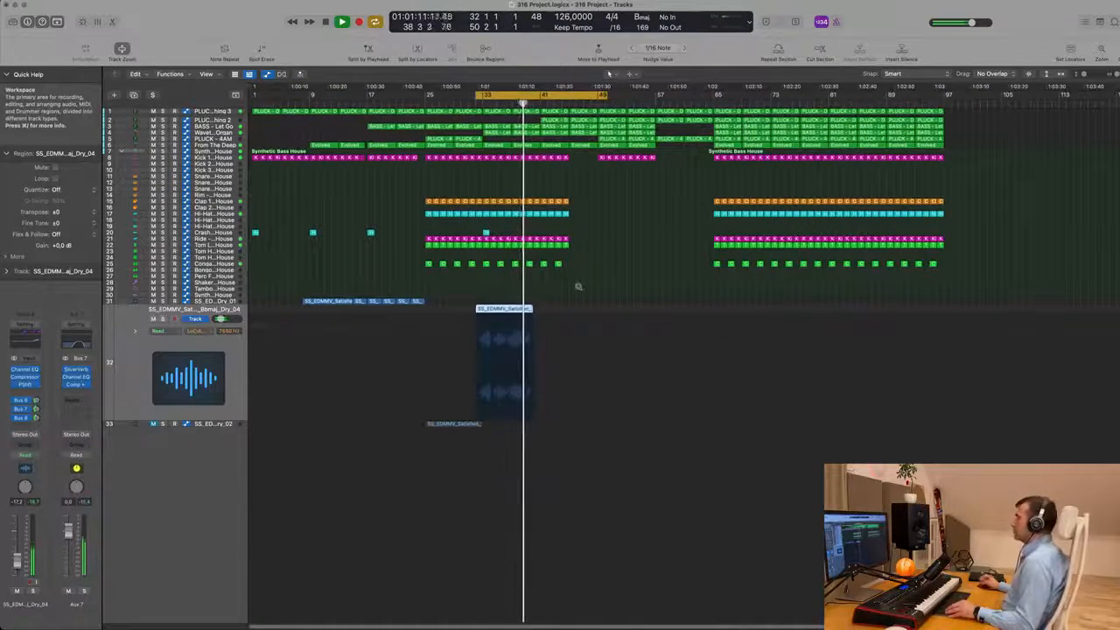
{"action": "scroll", "coordinate": [584, 288], "scroll_direction": "up", "scroll_amount": 2}
{"action": "scroll", "coordinate": [604, 295], "scroll_direction": "up", "scroll_amount": 3}
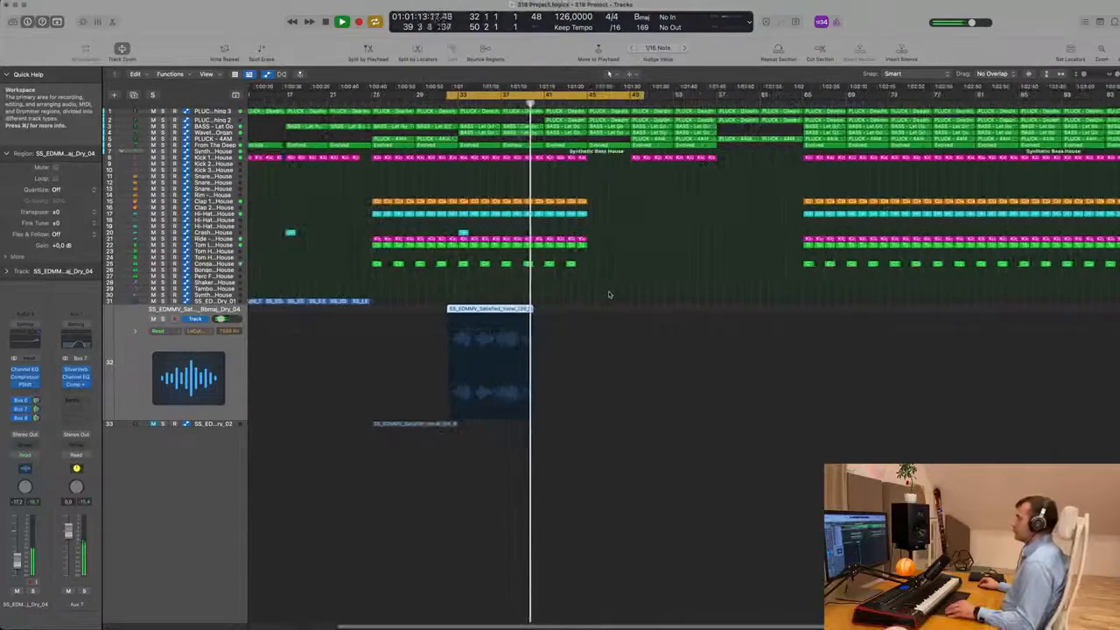
{"action": "scroll", "coordinate": [611, 295], "scroll_direction": "up", "scroll_amount": 2}
{"action": "scroll", "coordinate": [612, 295], "scroll_direction": "down", "scroll_amount": 2}
{"action": "scroll", "coordinate": [611, 295], "scroll_direction": "up", "scroll_amount": 2}
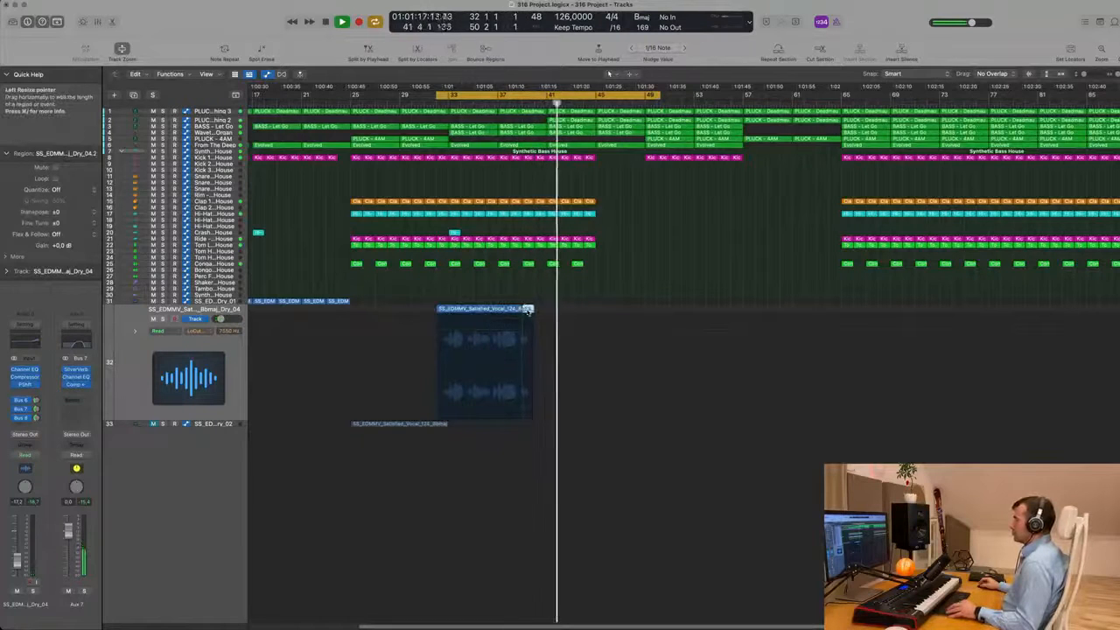
{"action": "left_click_drag", "start_coordinate": [527, 309], "coordinate": [555, 283]}
{"action": "key", "text": "space"}
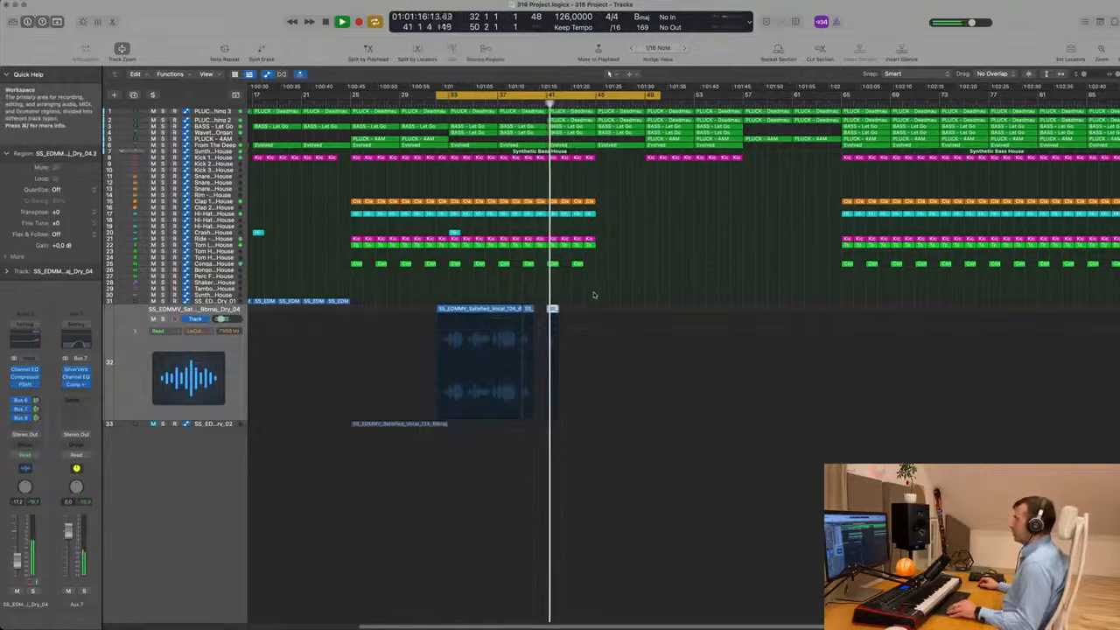
Repeat the short vocal snippet at bars 43 and 45, removing the extra copy at bar 47.
{"action": "left_click", "coordinate": [551, 319]}
{"action": "left_click_drag", "start_coordinate": [549, 316], "coordinate": [602, 312]}
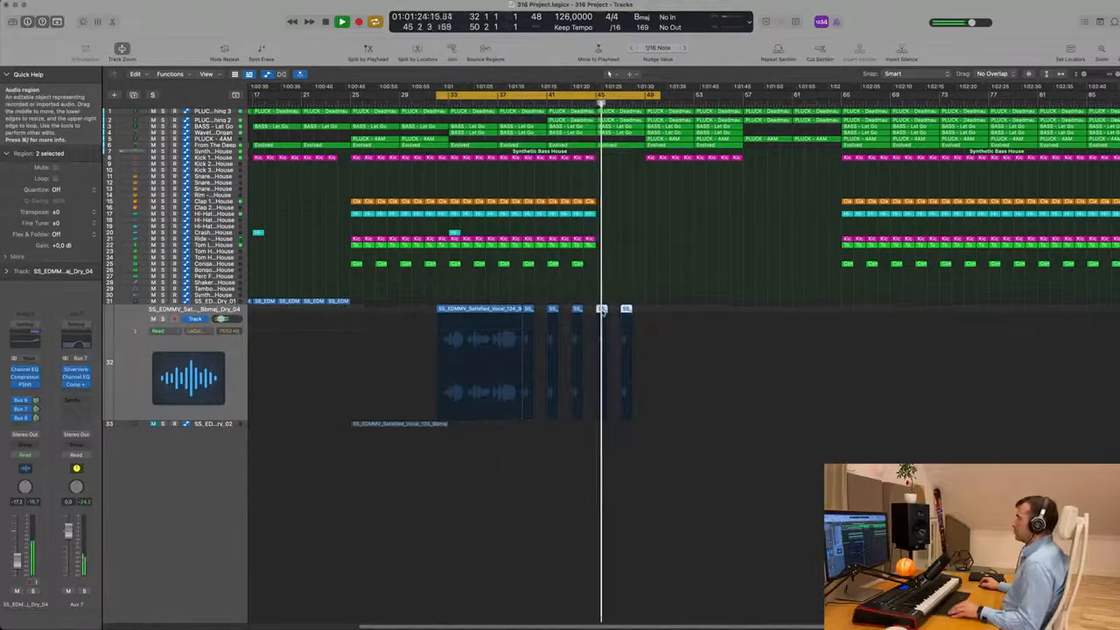
{"action": "scroll", "coordinate": [641, 306], "scroll_direction": "down", "scroll_amount": 2}
{"action": "key", "text": "Delete"}
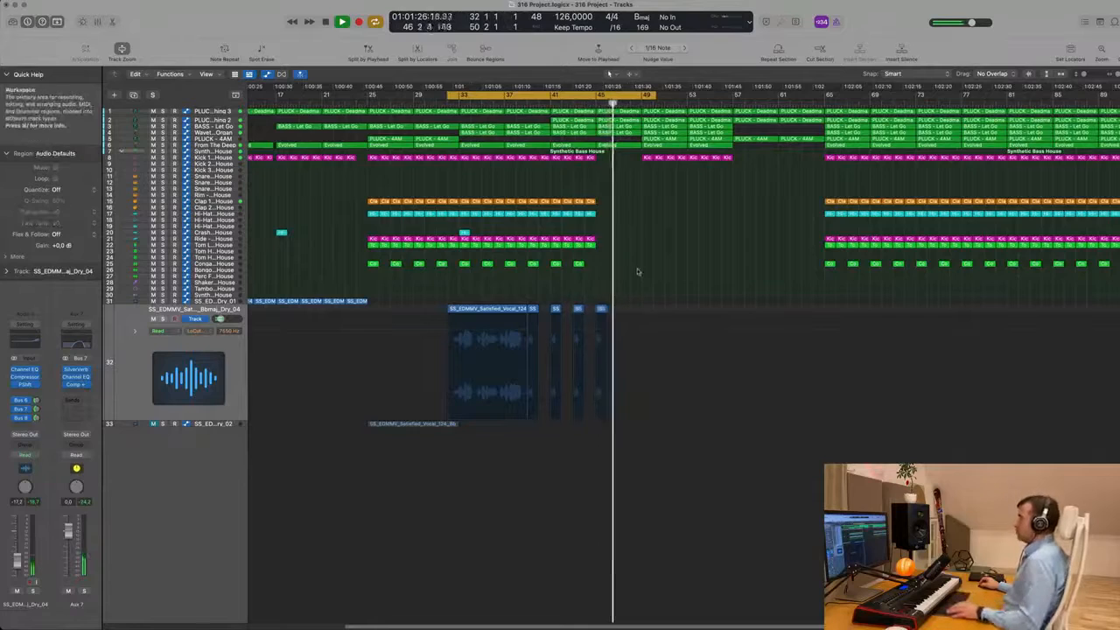
Replay the cycle from bar 32 with all five Dry_04 regions selected to check the repeated vocal snippets.
{"action": "scroll", "coordinate": [636, 275], "scroll_direction": "down", "scroll_amount": 2}
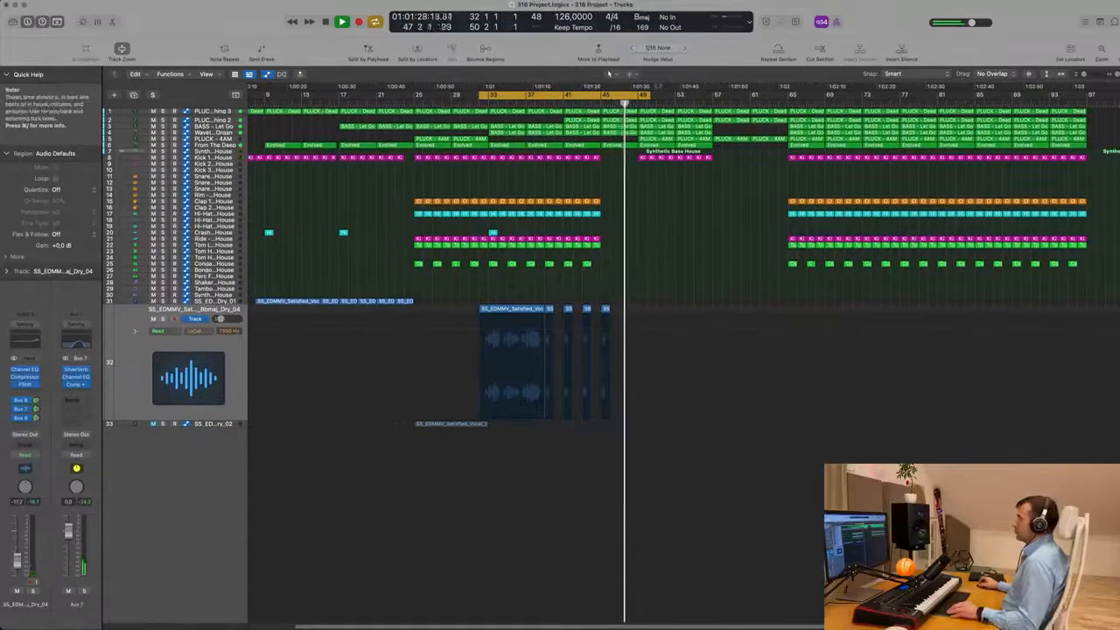
{"action": "key", "text": "space"}
{"action": "key", "text": "space"}
{"action": "scroll", "coordinate": [624, 261], "scroll_direction": "up", "scroll_amount": 2}
{"action": "scroll", "coordinate": [624, 262], "scroll_direction": "down", "scroll_amount": 2}
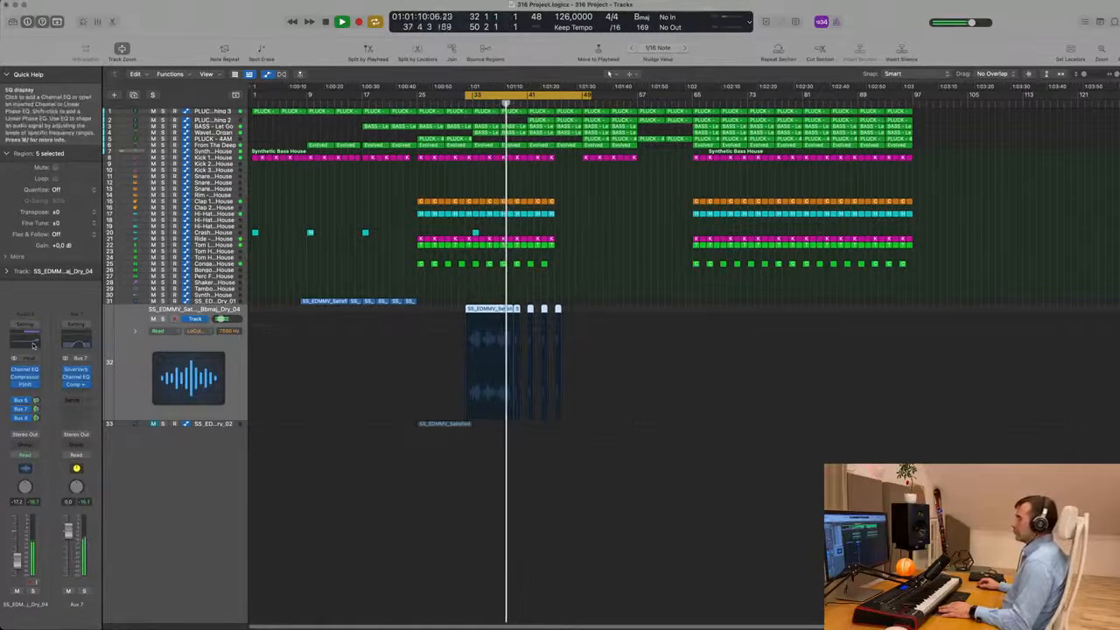
{"action": "scroll", "coordinate": [351, 504], "scroll_direction": "up", "scroll_amount": 4}
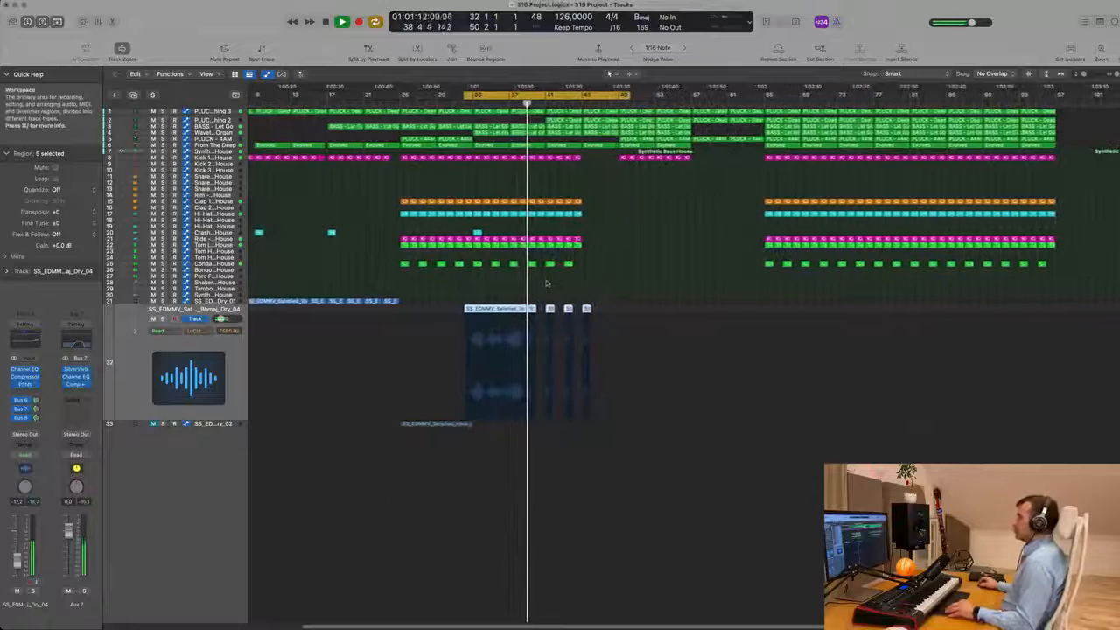
{"action": "key", "text": "space"}
{"action": "key", "text": "space"}
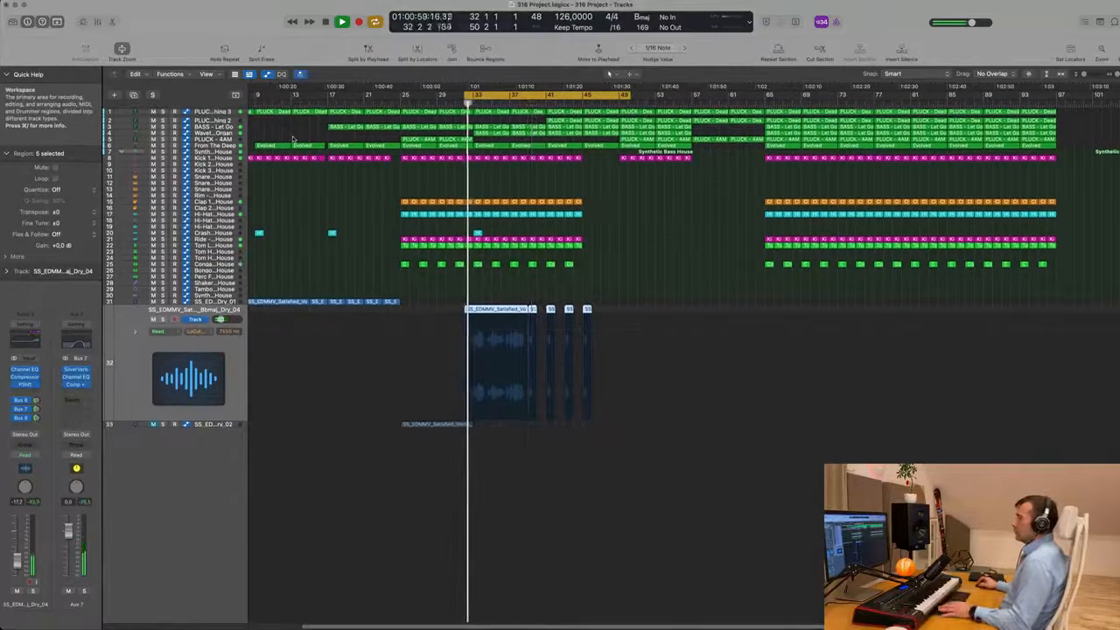
Select the PLUCK - Deadmau5 Thing 3 track and audition it, the second pluck and the BASS - Let Go track in solo.
{"action": "left_click", "coordinate": [215, 113]}
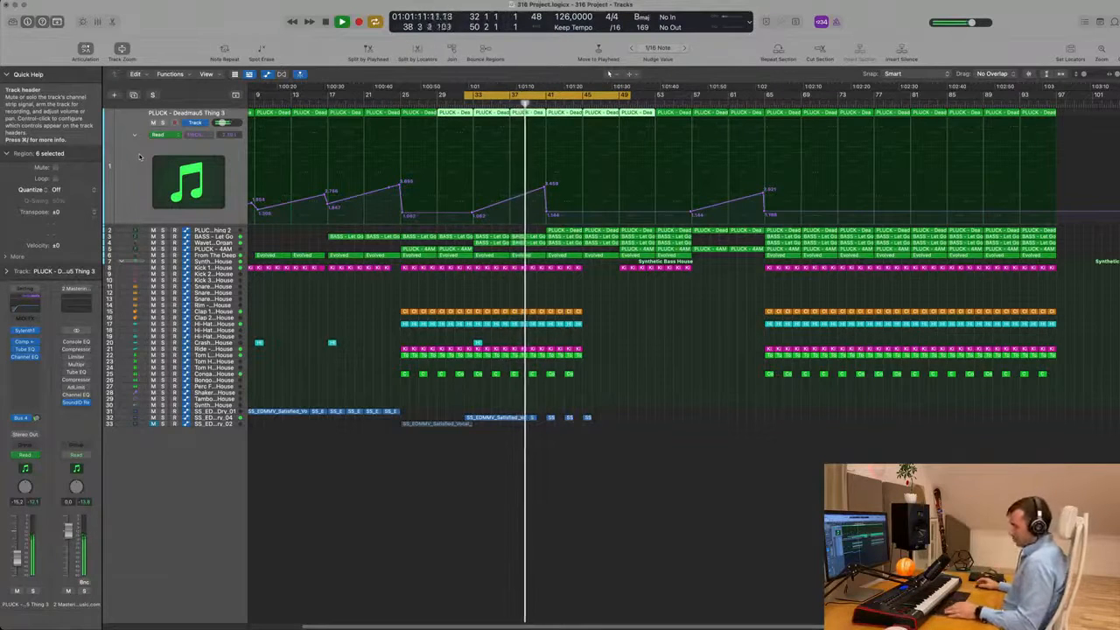
{"action": "left_click", "coordinate": [163, 123]}
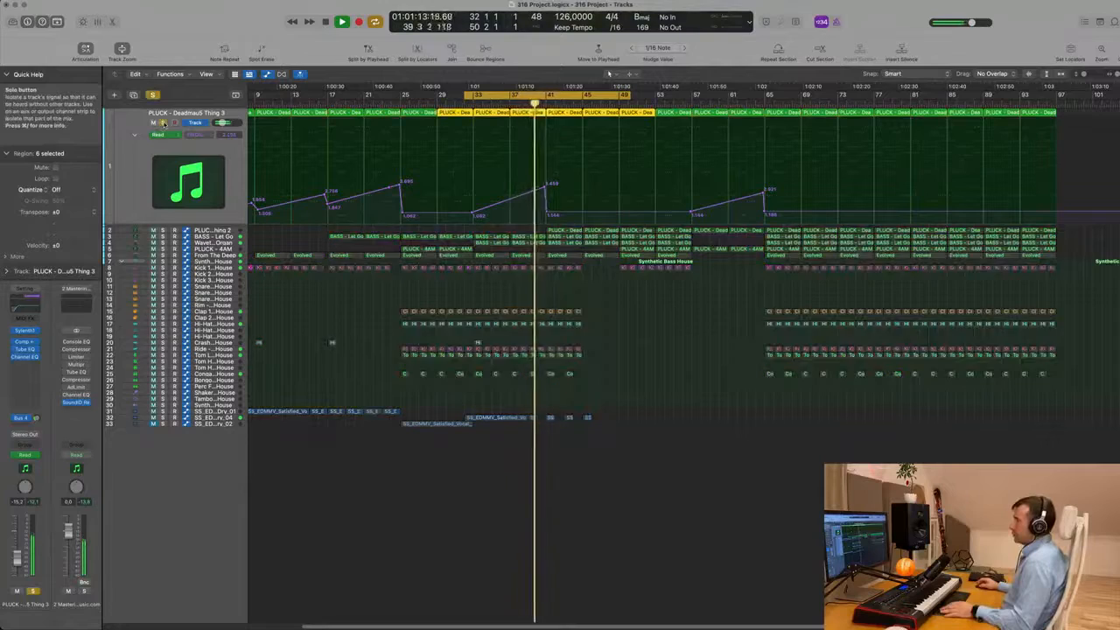
{"action": "left_click", "coordinate": [163, 123]}
{"action": "left_click", "coordinate": [163, 237]}
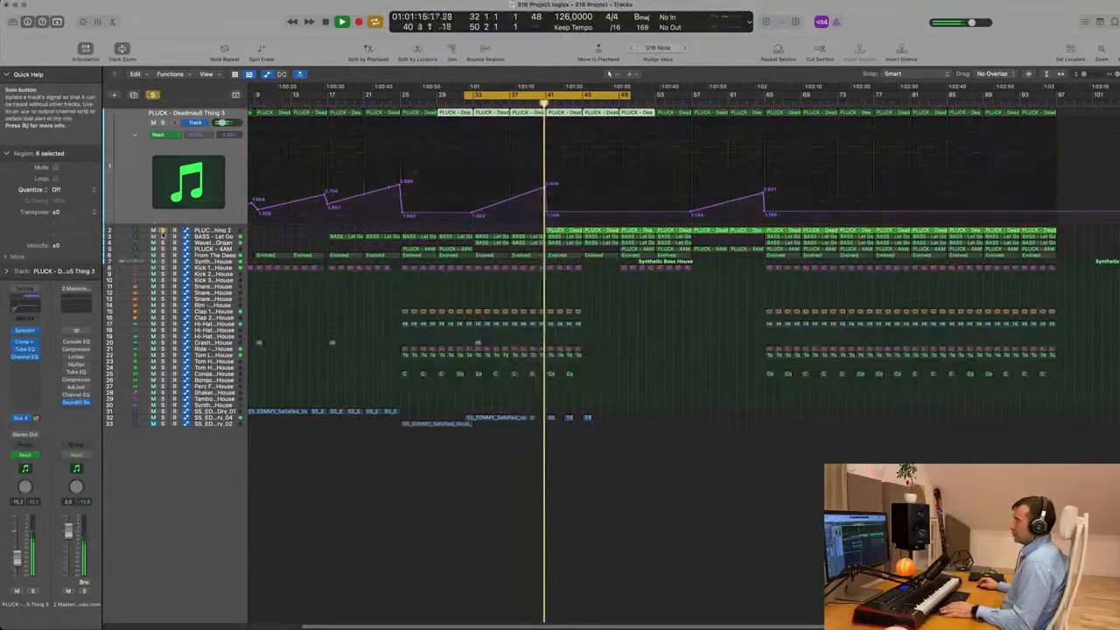
{"action": "left_click", "coordinate": [163, 237]}
{"action": "left_click", "coordinate": [163, 231]}
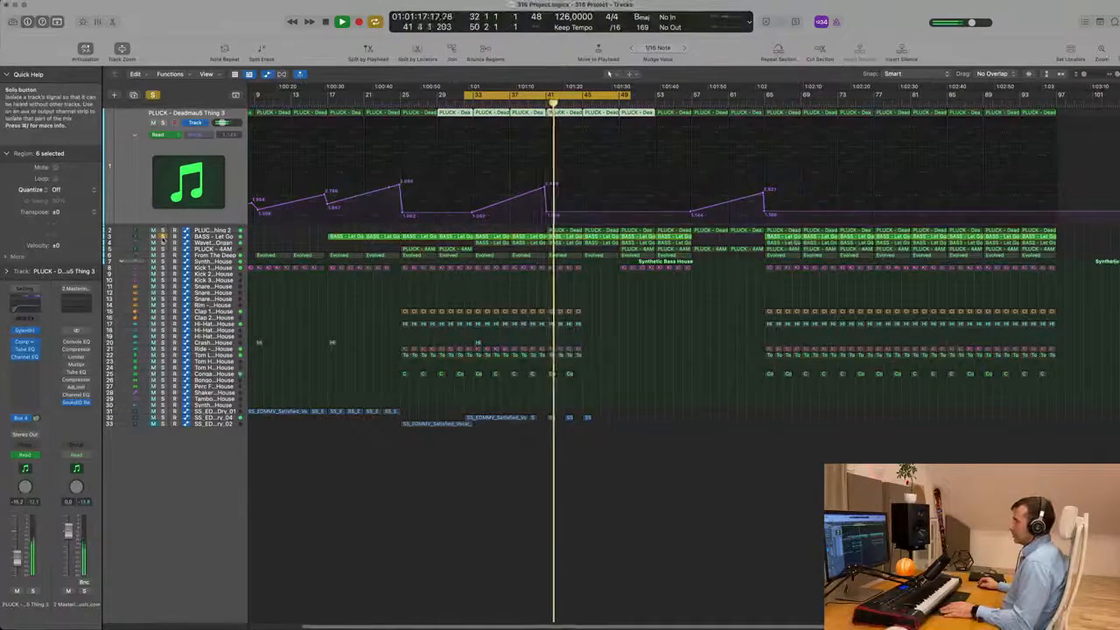
{"action": "left_click", "coordinate": [163, 232]}
{"action": "left_click", "coordinate": [163, 232]}
{"action": "left_click", "coordinate": [163, 232]}
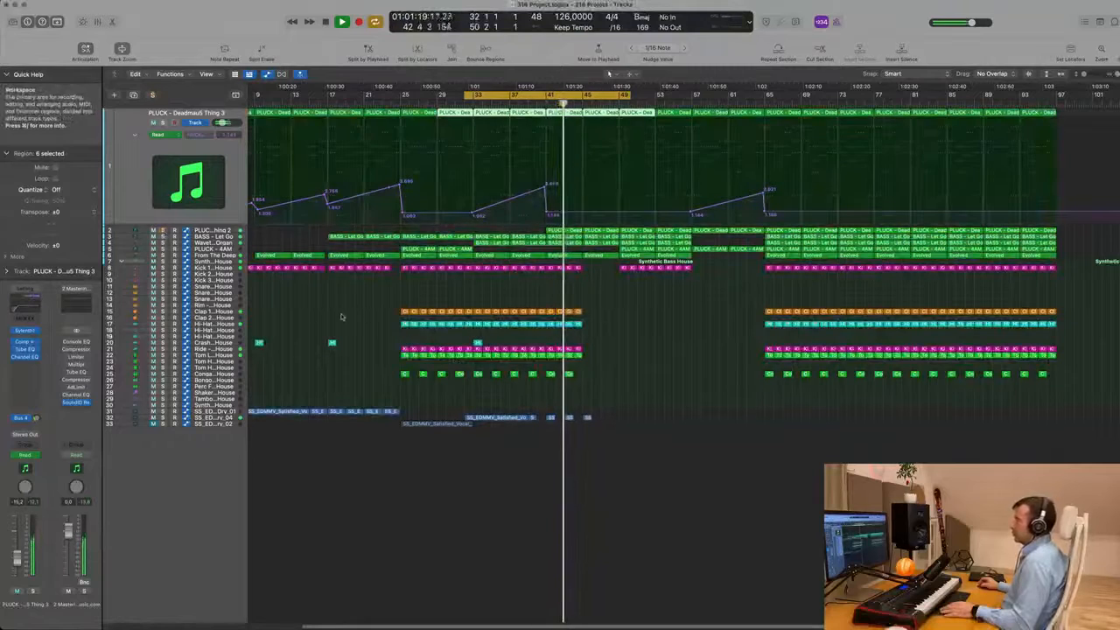
Open the mixer, replay the cycle and briefly solo the From The Deep and Synthetic Bass House channels.
{"action": "key", "text": "x"}
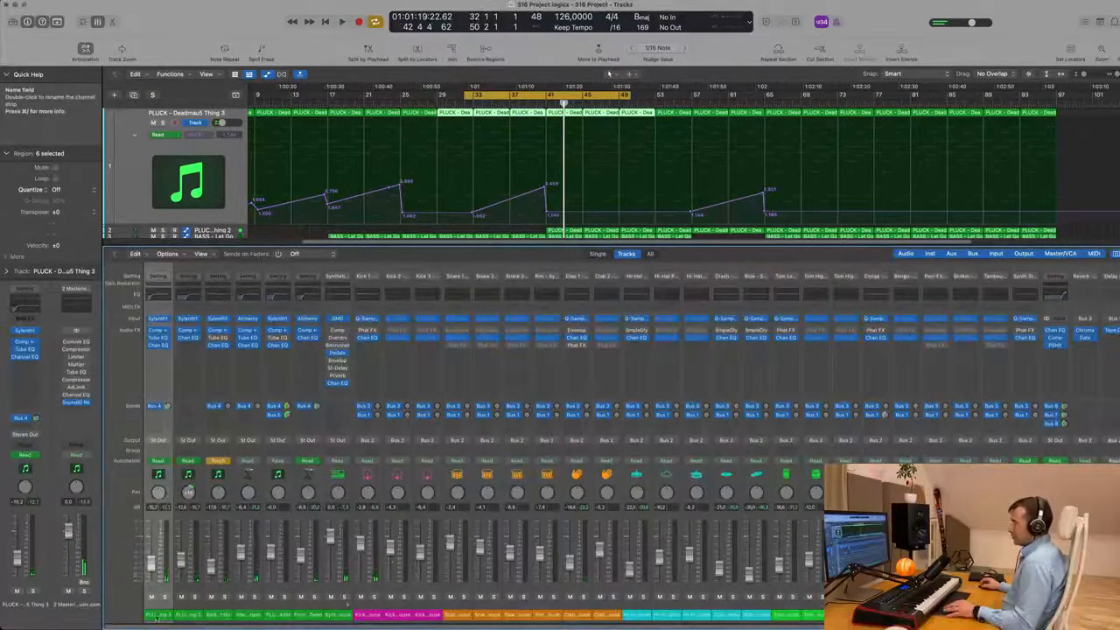
{"action": "key", "text": "space"}
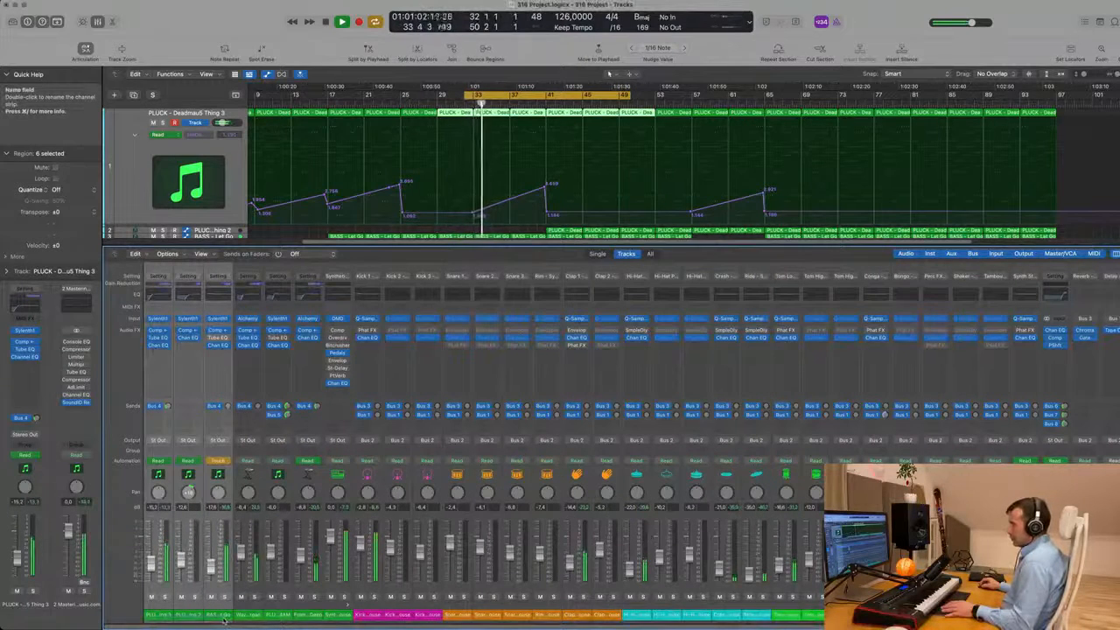
{"action": "left_click", "coordinate": [315, 598]}
{"action": "left_click", "coordinate": [315, 597]}
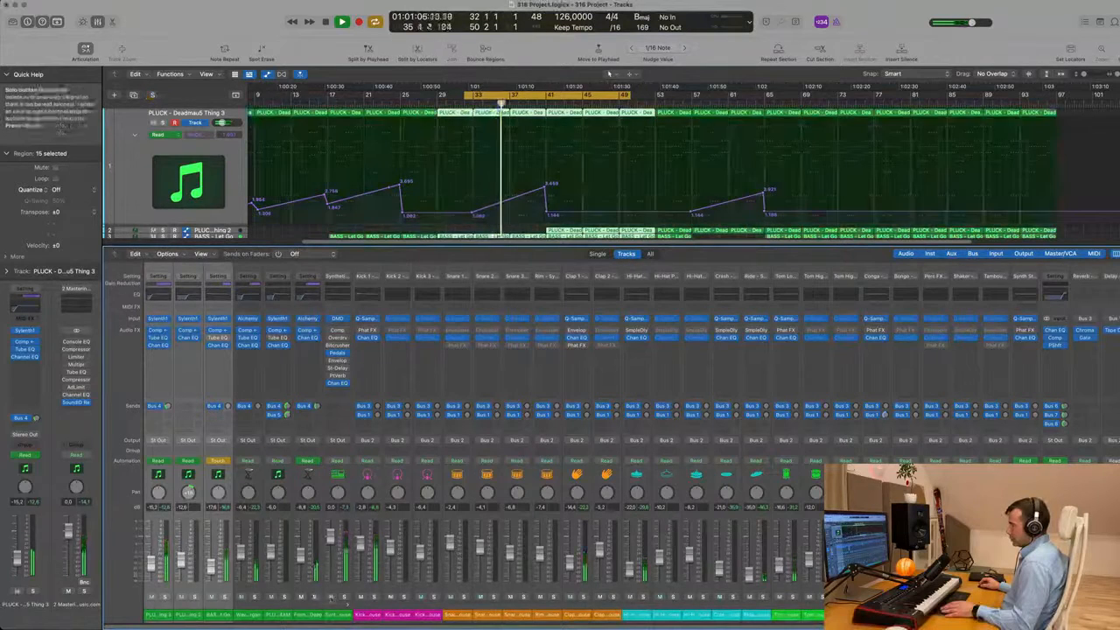
{"action": "left_click", "coordinate": [344, 598]}
{"action": "left_click", "coordinate": [344, 597]}
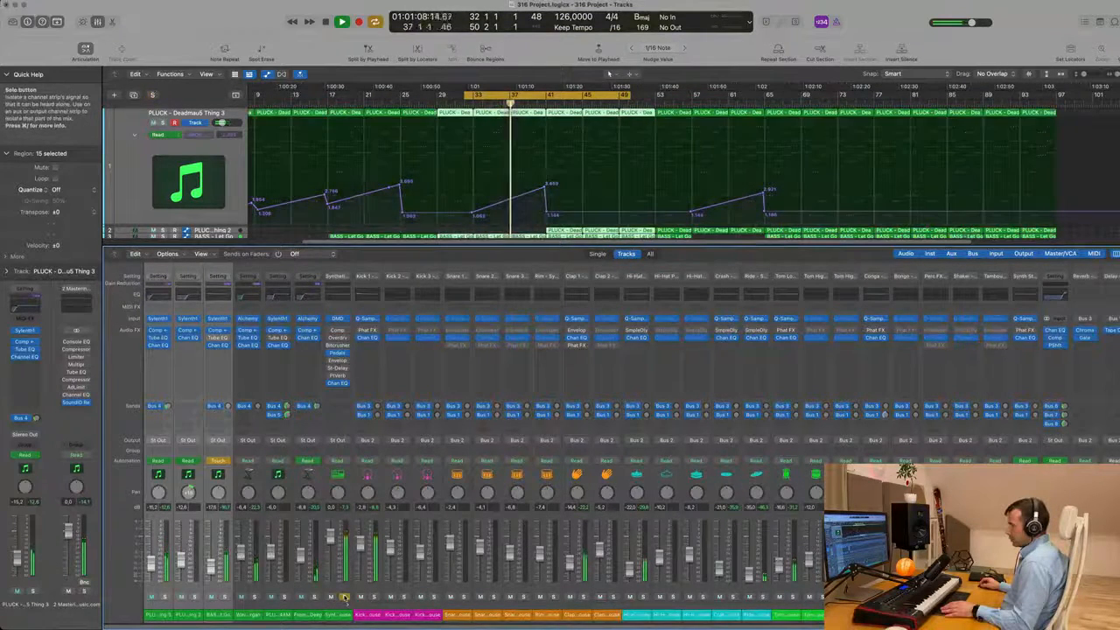
Select the BASS - Let Go track and move it below the Wavetable Organ track.
{"action": "scroll", "coordinate": [276, 150], "scroll_direction": "down", "scroll_amount": 10}
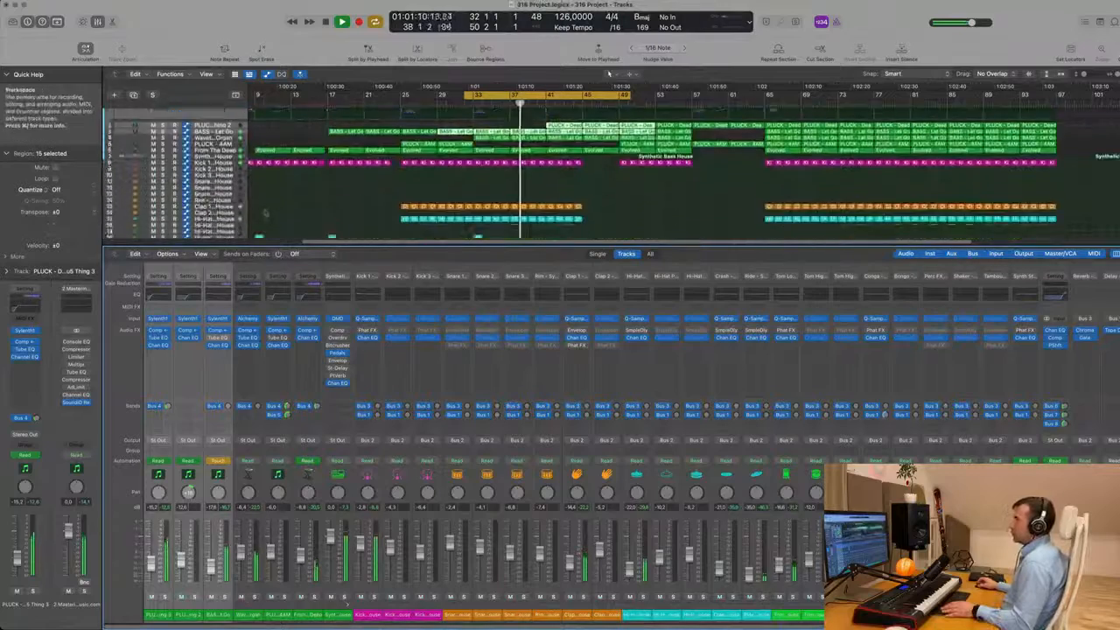
{"action": "scroll", "coordinate": [277, 149], "scroll_direction": "up", "scroll_amount": 3}
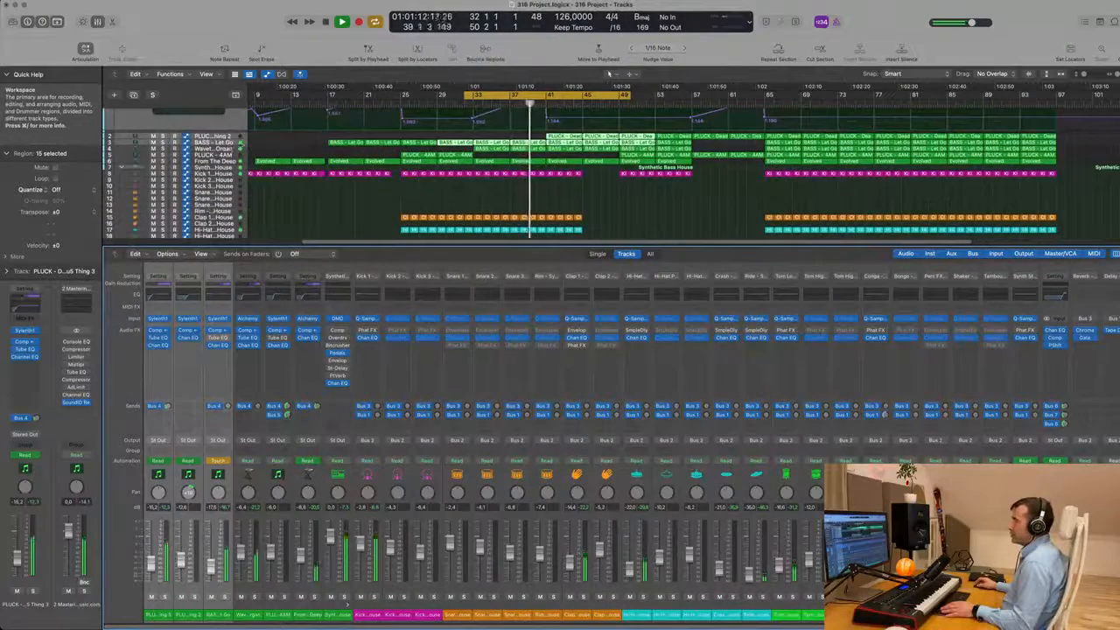
{"action": "left_click", "coordinate": [229, 143]}
{"action": "left_click_drag", "start_coordinate": [232, 156], "coordinate": [237, 228]}
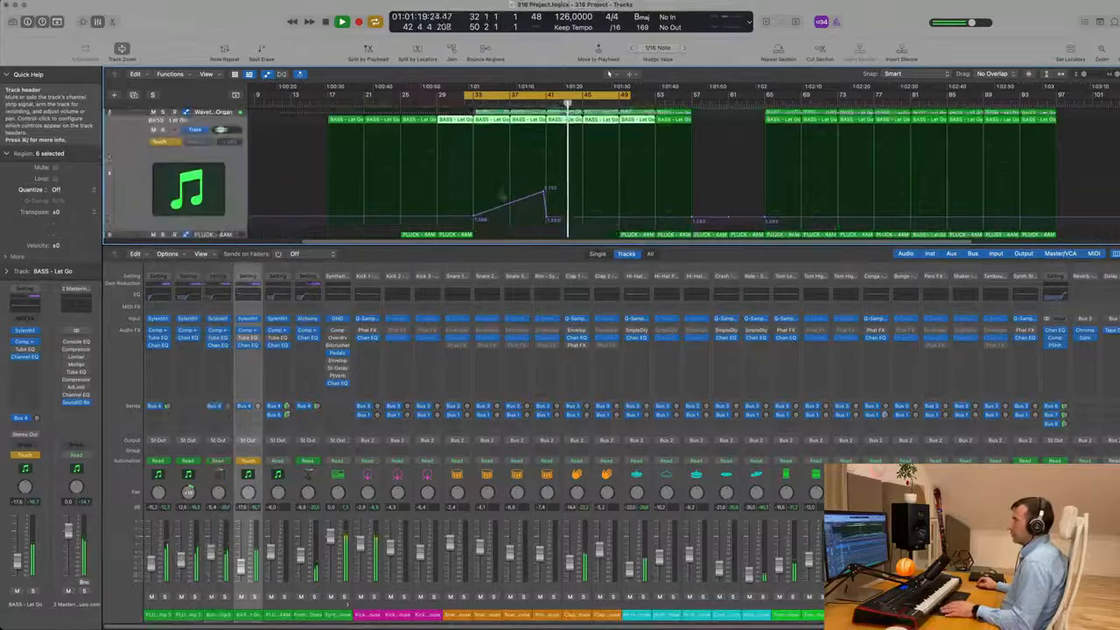
Replay the cycle from bar 32 and look through the track list around the moved bass track.
{"action": "scroll", "coordinate": [504, 197], "scroll_direction": "down", "scroll_amount": 4}
{"action": "scroll", "coordinate": [500, 185], "scroll_direction": "up", "scroll_amount": 4}
{"action": "key", "text": "Return"}
{"action": "scroll", "coordinate": [490, 200], "scroll_direction": "down", "scroll_amount": 5}
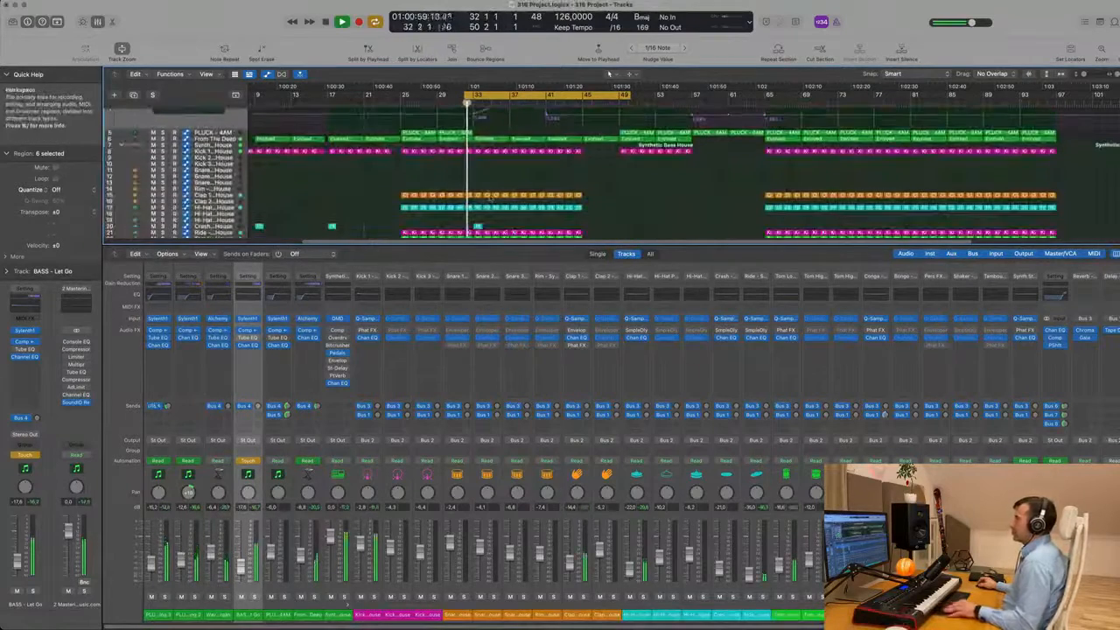
{"action": "scroll", "coordinate": [491, 200], "scroll_direction": "up", "scroll_amount": 4}
{"action": "scroll", "coordinate": [491, 199], "scroll_direction": "down", "scroll_amount": 2}
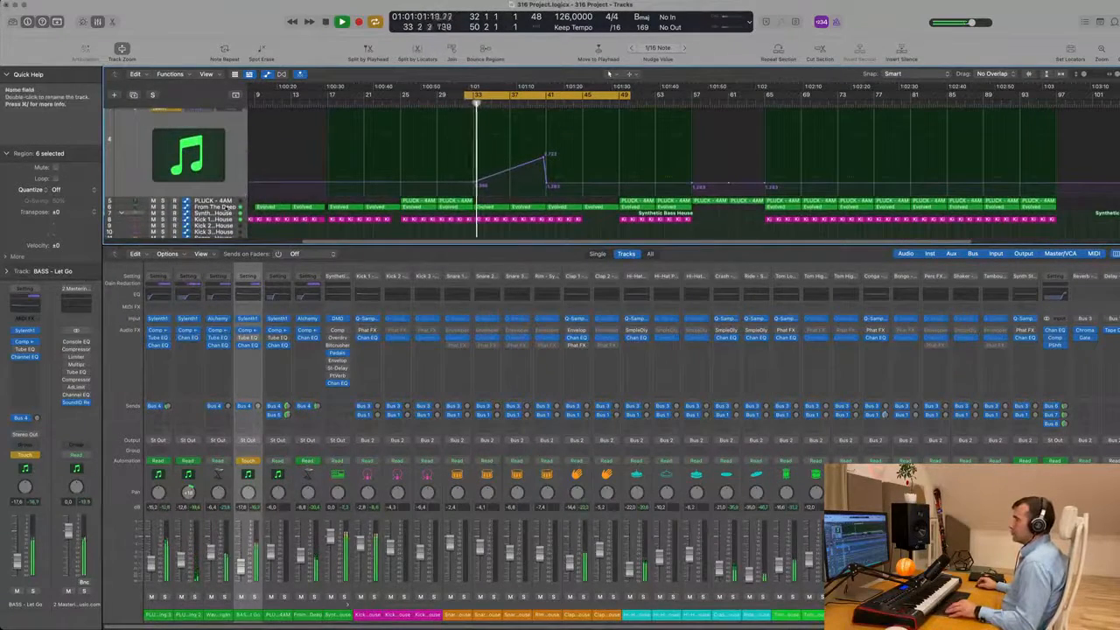
Move the BASS - Let Go track below the From The Deep track in the track list.
{"action": "left_click", "coordinate": [219, 206]}
{"action": "scroll", "coordinate": [224, 175], "scroll_direction": "up", "scroll_amount": 3}
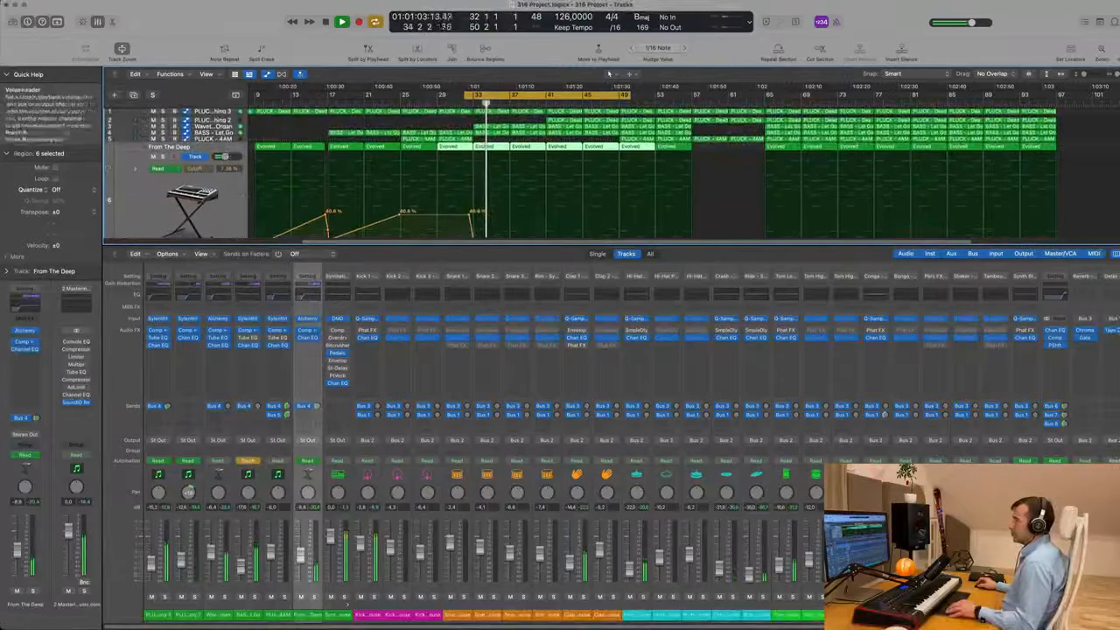
{"action": "left_click", "coordinate": [227, 134]}
{"action": "scroll", "coordinate": [231, 174], "scroll_direction": "down", "scroll_amount": 4}
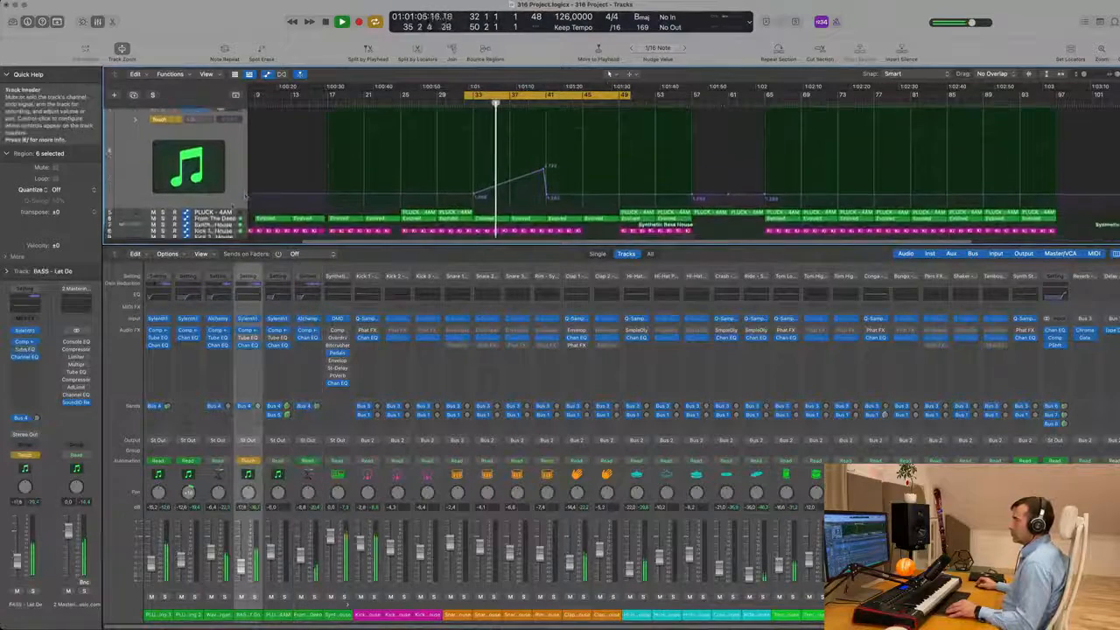
{"action": "scroll", "coordinate": [232, 174], "scroll_direction": "down", "scroll_amount": 3}
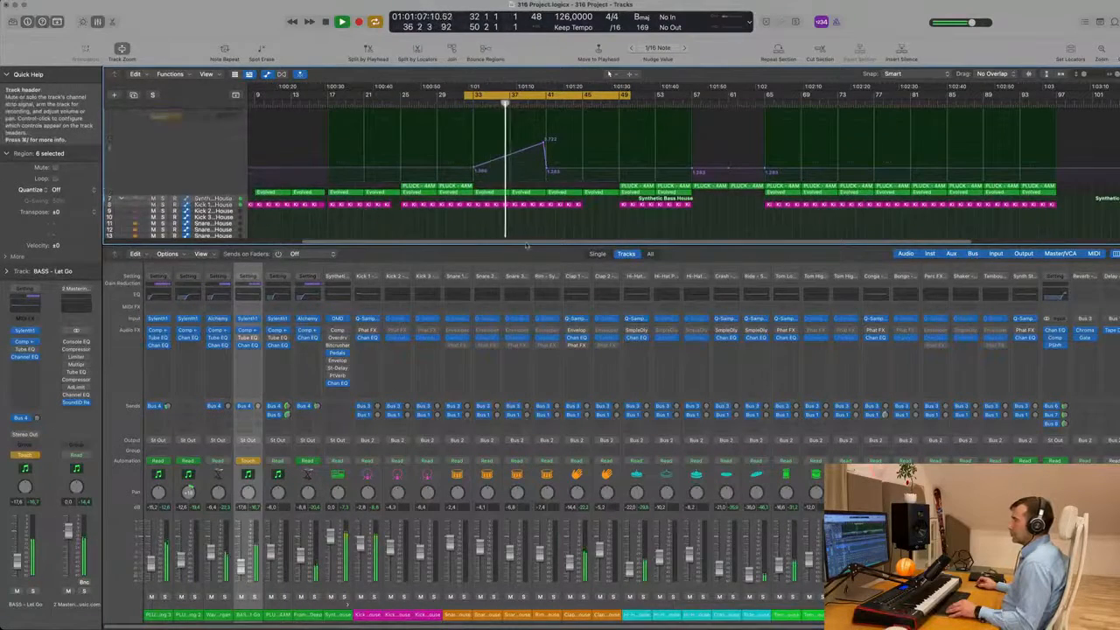
{"action": "scroll", "coordinate": [517, 231], "scroll_direction": "up", "scroll_amount": 6}
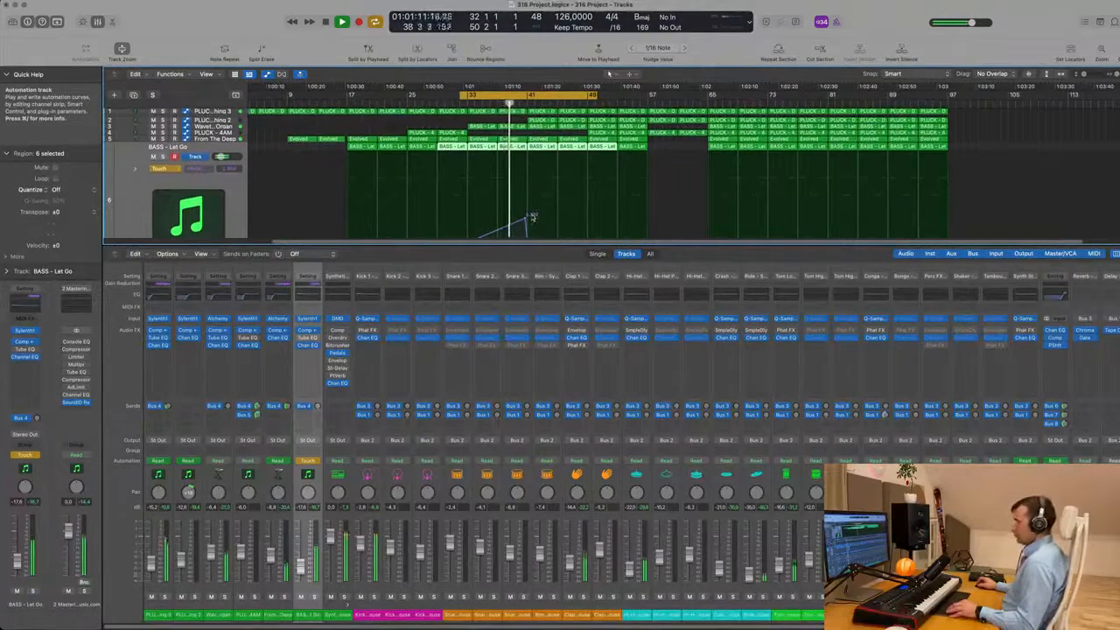
Replay the cycle and set the BASS - Let Go track's automation mode to Read.
{"action": "key", "text": "x"}
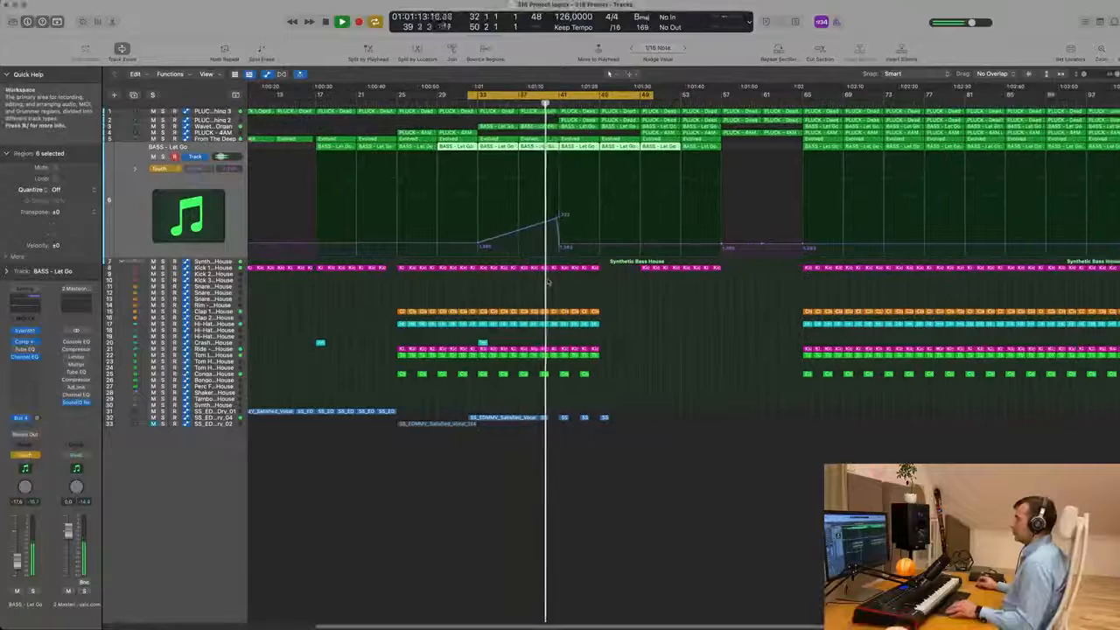
{"action": "key", "text": "space"}
{"action": "key", "text": "space"}
{"action": "key", "text": "super+Left"}
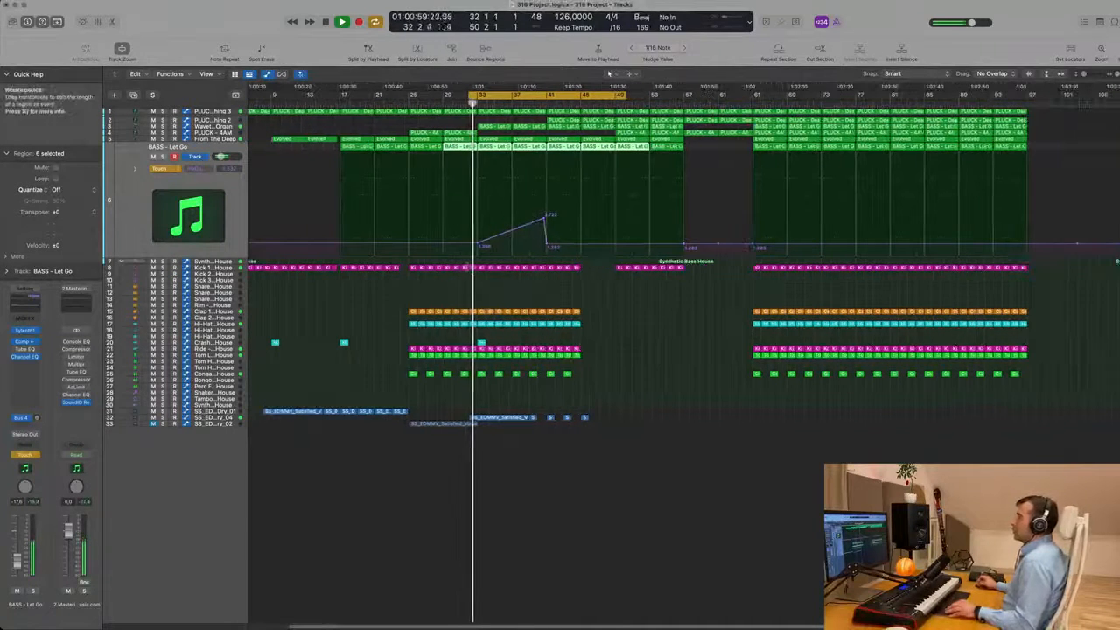
{"action": "left_click", "coordinate": [160, 168]}
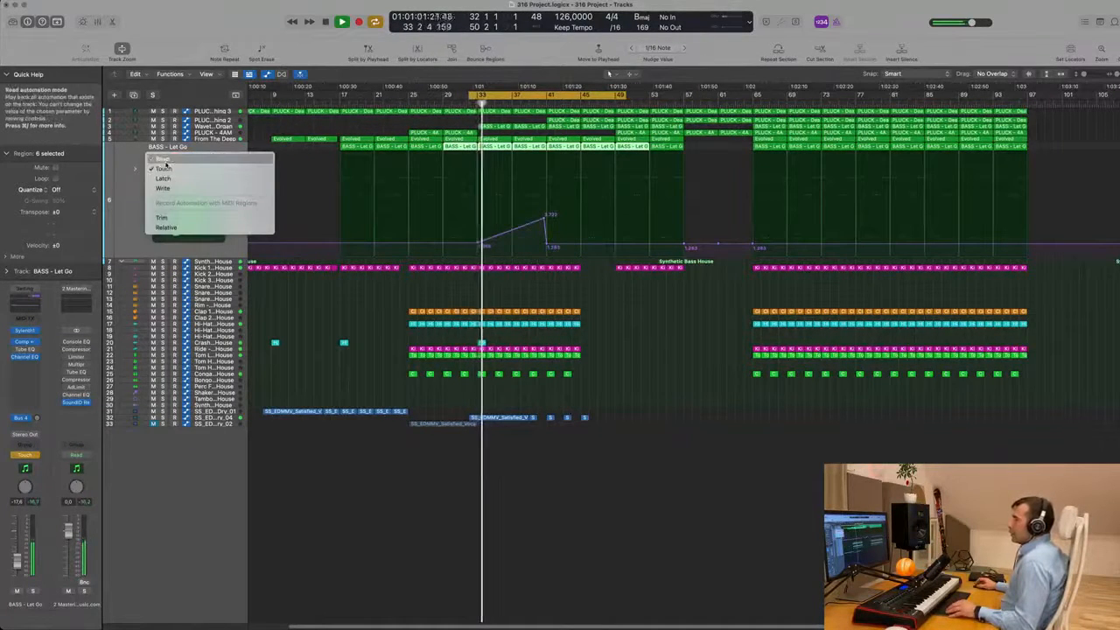
{"action": "left_click", "coordinate": [175, 167]}
{"action": "key", "text": "space"}
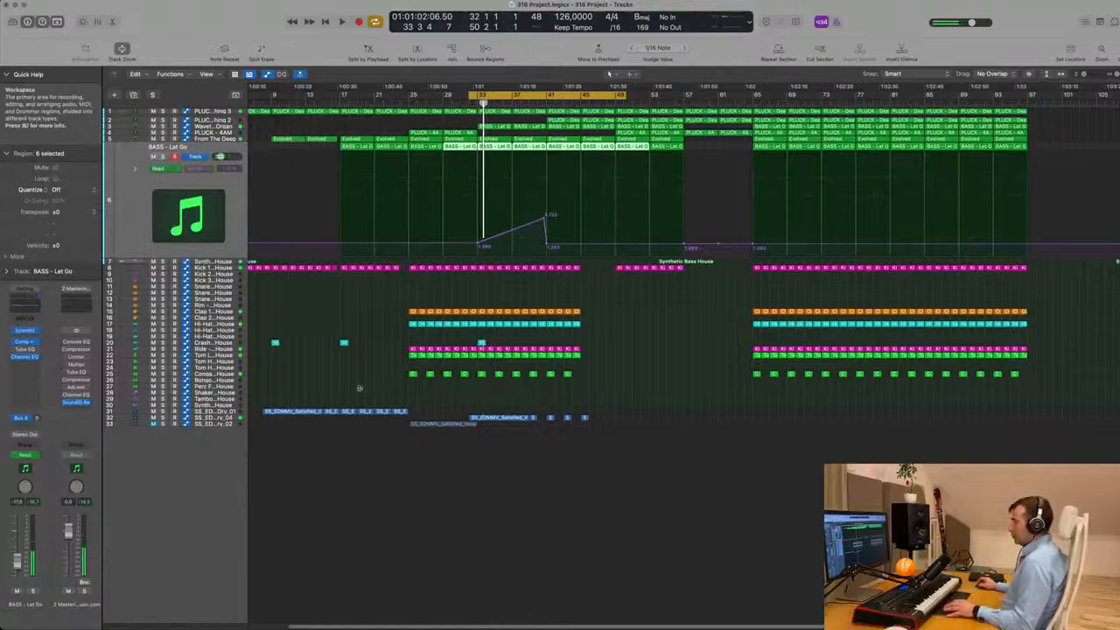
Route the outputs of the five channels from PLUCK - Deadmau5 Thing 3 through From The Deep to Bus 10.
{"action": "key", "text": "x"}
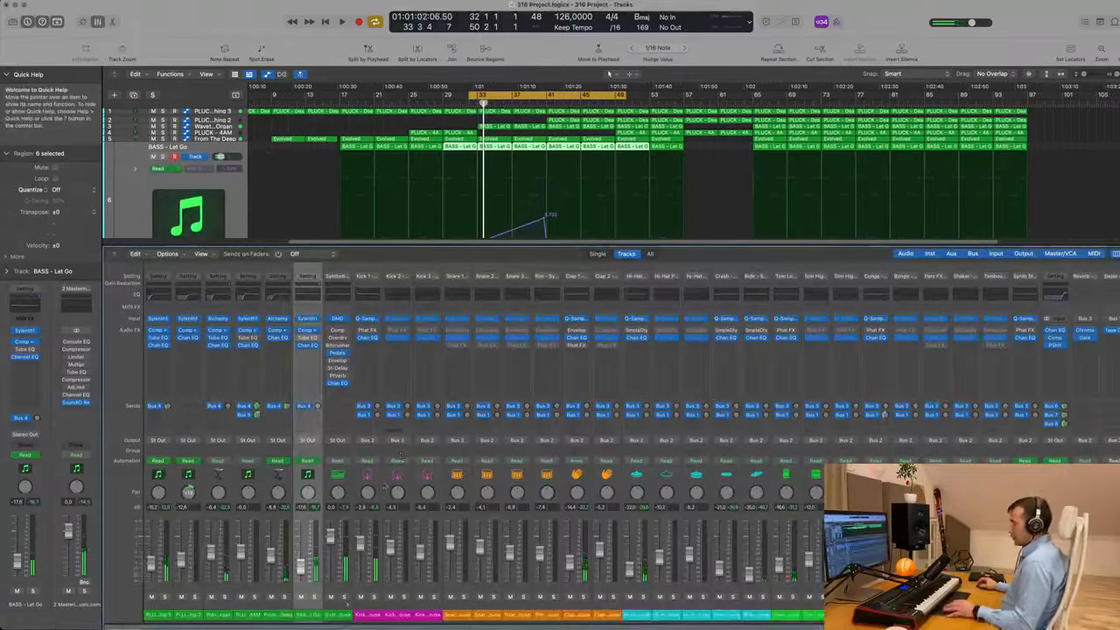
{"action": "left_click", "coordinate": [274, 618]}
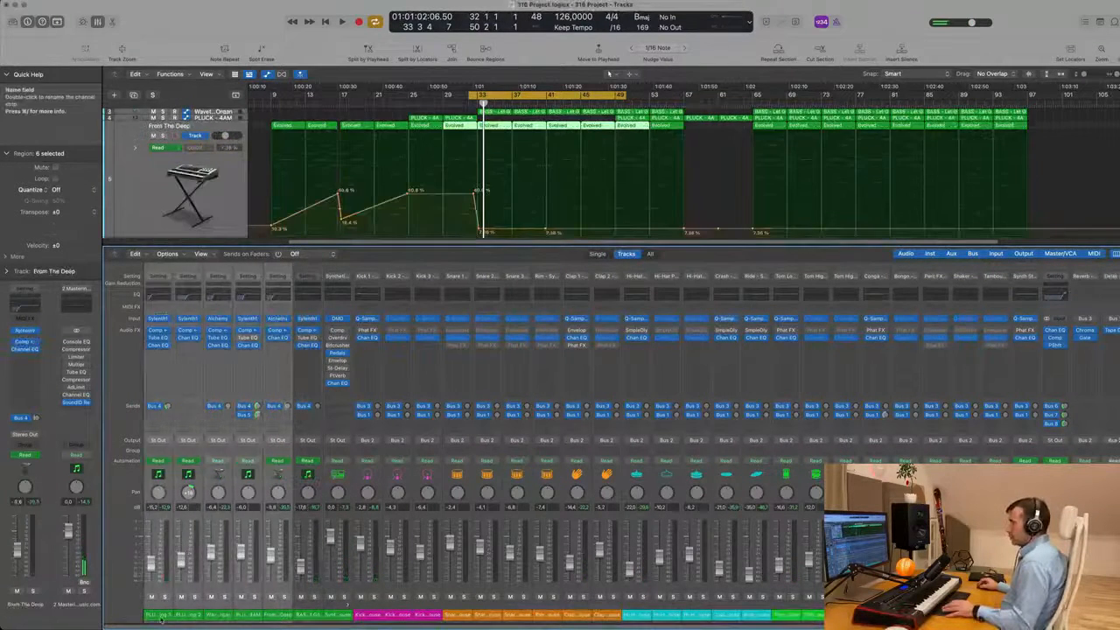
{"action": "key", "text": "super+a"}
{"action": "left_click", "coordinate": [280, 442]}
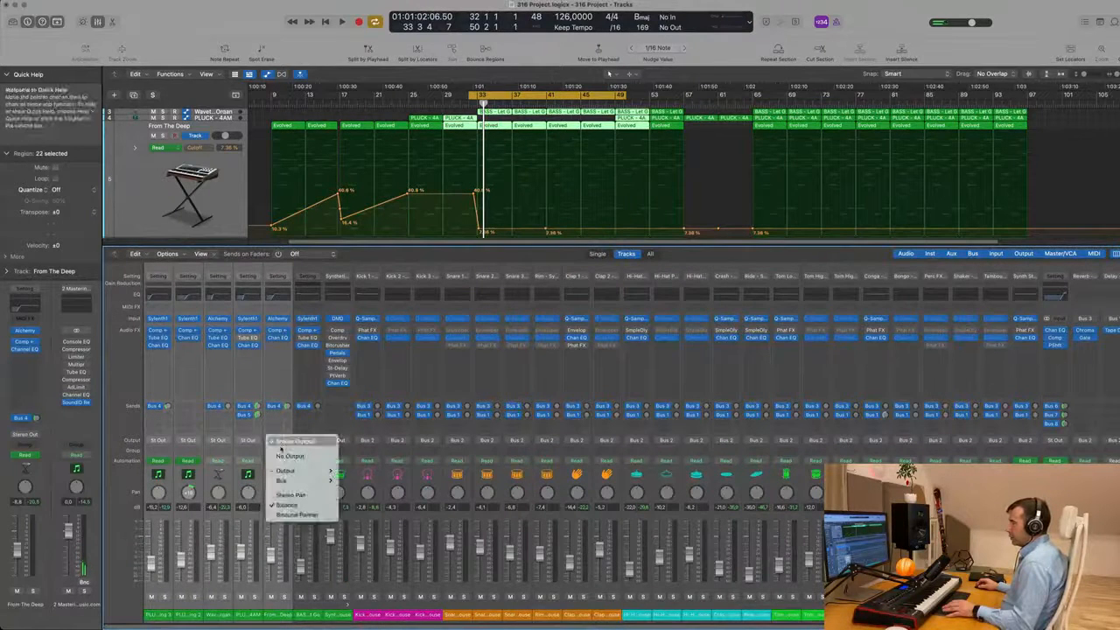
{"action": "mouse_move", "coordinate": [289, 481]}
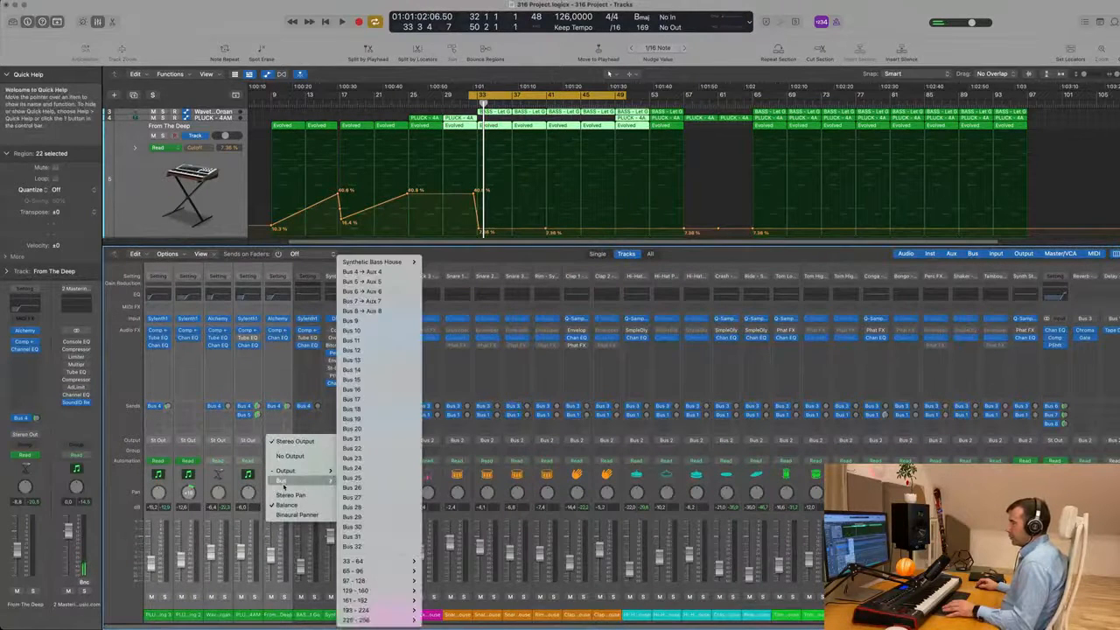
{"action": "left_click", "coordinate": [374, 329]}
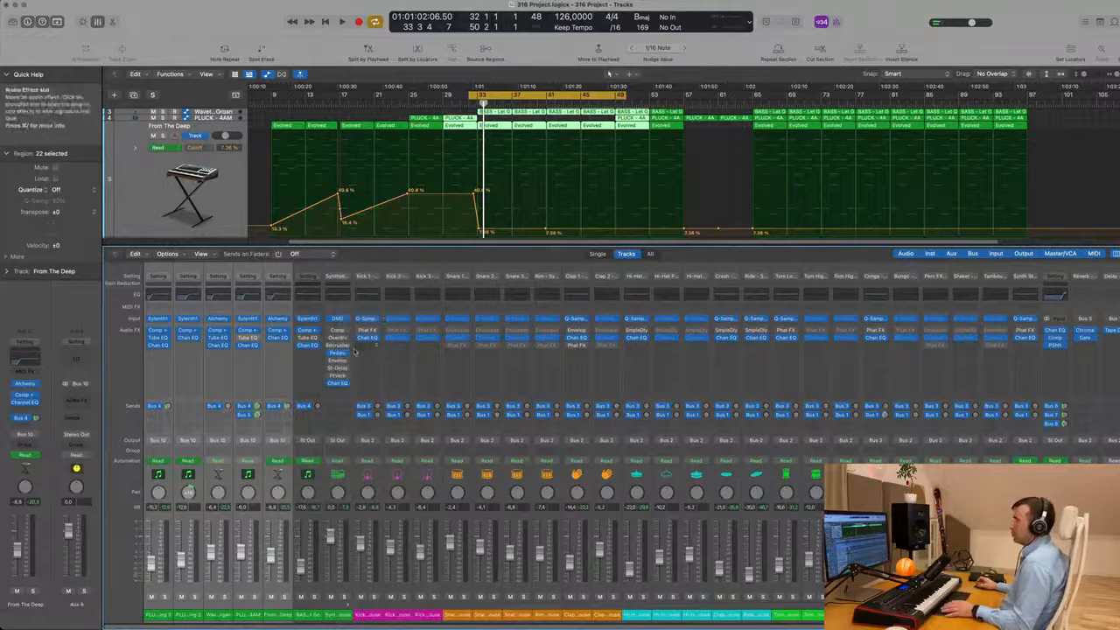
Insert a stereo Compressor on the Aux 9 channel during playback and enlarge its window.
{"action": "key", "text": "space"}
{"action": "scroll", "coordinate": [510, 213], "scroll_direction": "down", "scroll_amount": 10}
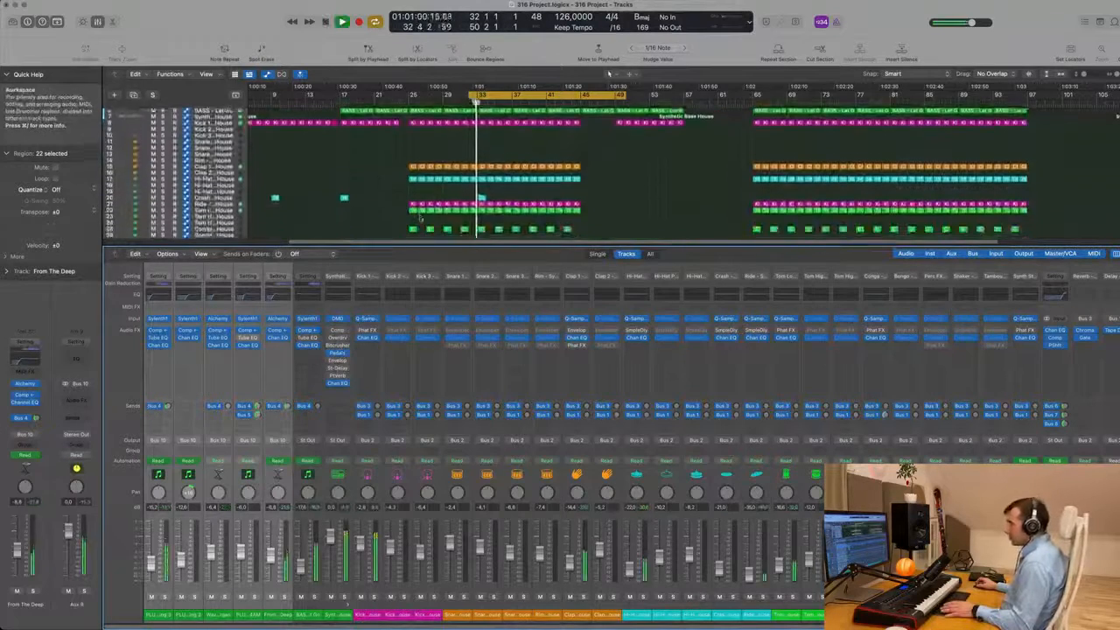
{"action": "left_click", "coordinate": [75, 397]}
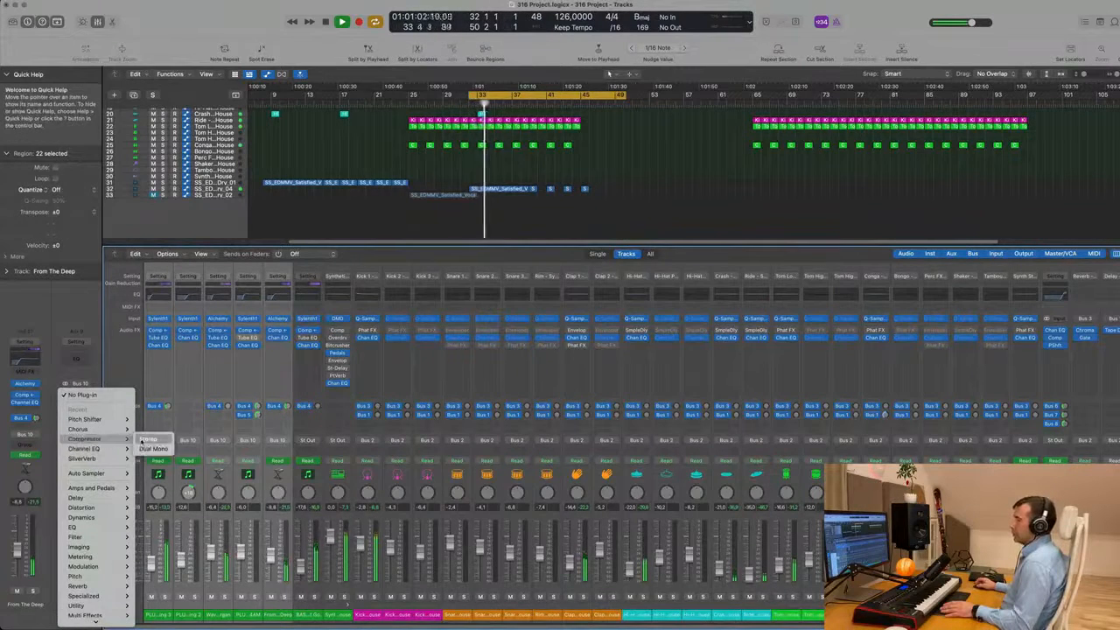
{"action": "left_click", "coordinate": [147, 439]}
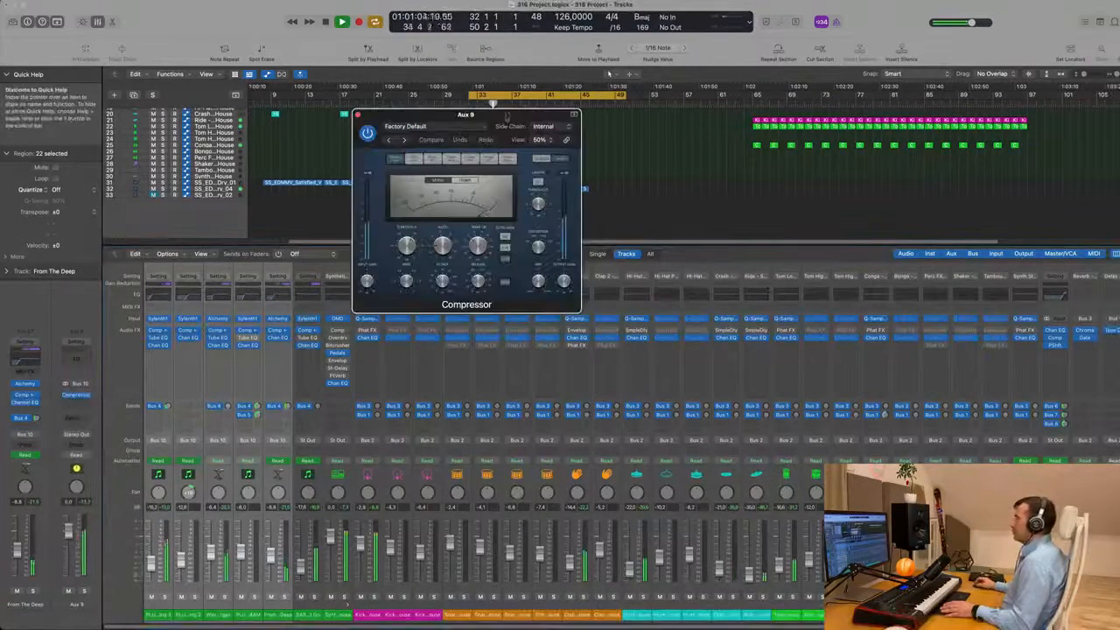
{"action": "left_click_drag", "start_coordinate": [569, 300], "coordinate": [798, 443]}
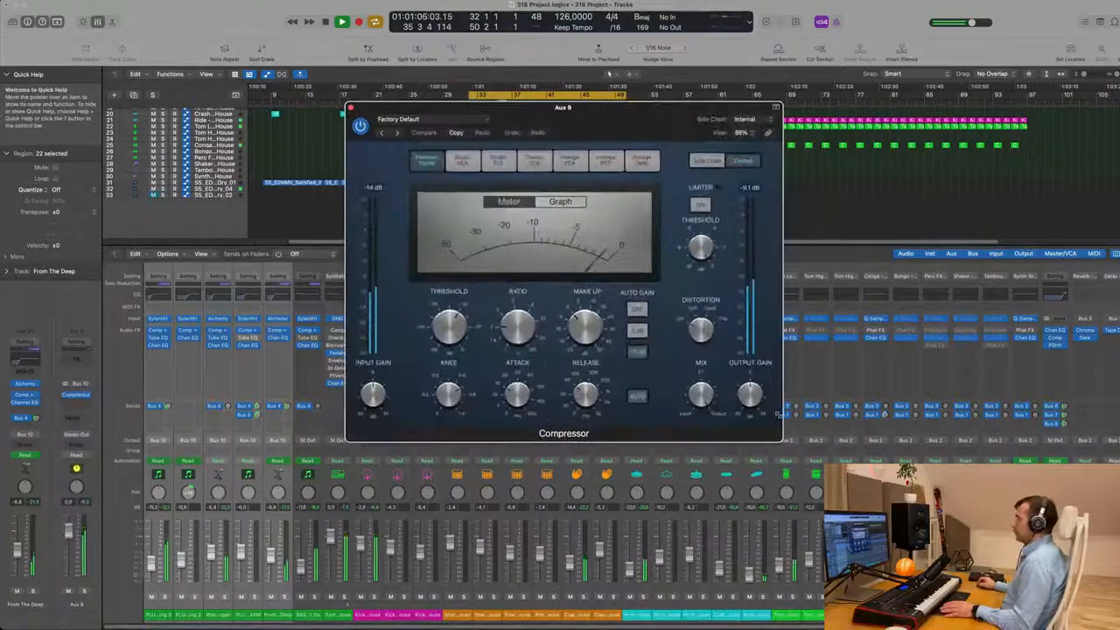
{"action": "left_click_drag", "start_coordinate": [661, 109], "coordinate": [573, 106]}
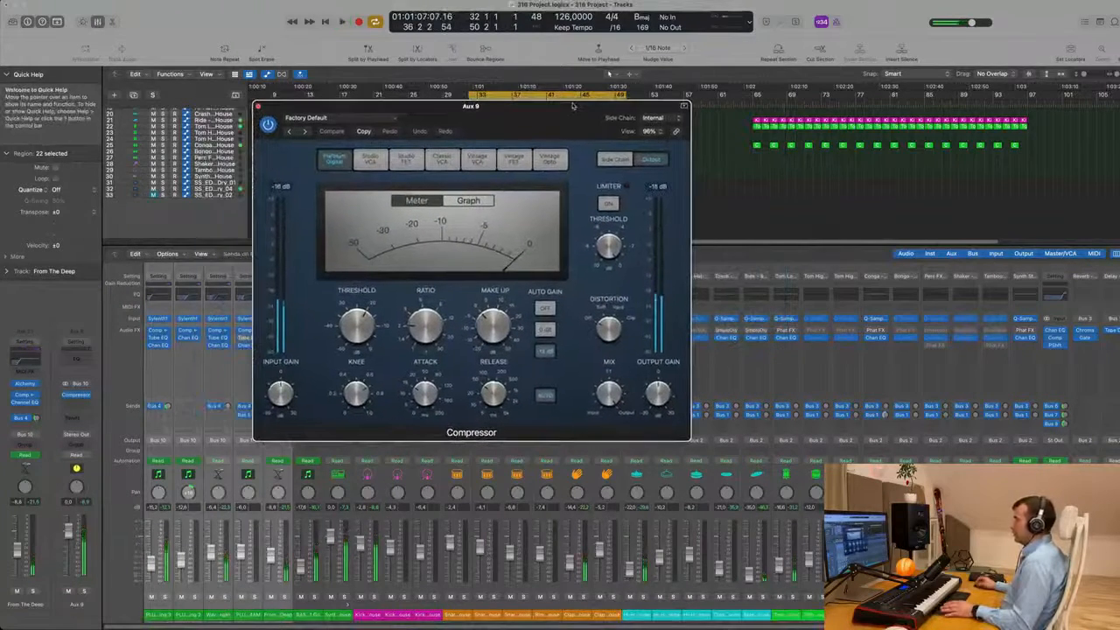
Show the Aux 9 compressor's side-chain settings and look through the available audio side-chain sources.
{"action": "left_click", "coordinate": [614, 158]}
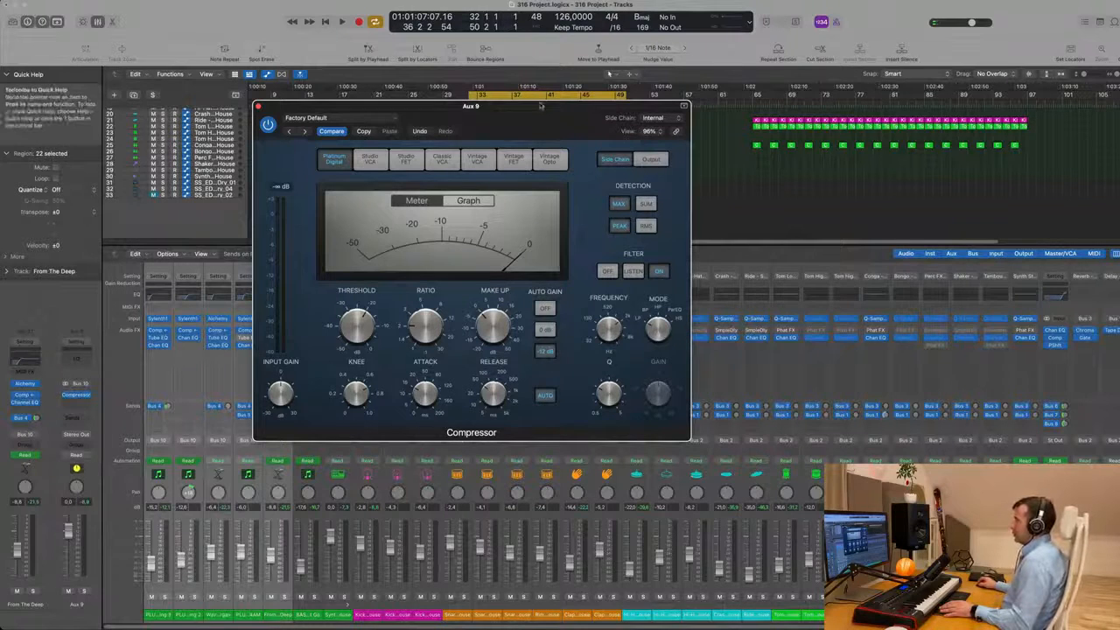
{"action": "left_click_drag", "start_coordinate": [542, 117], "coordinate": [797, 144]}
{"action": "key", "text": "space"}
{"action": "key", "text": "space"}
{"action": "left_click", "coordinate": [906, 143]}
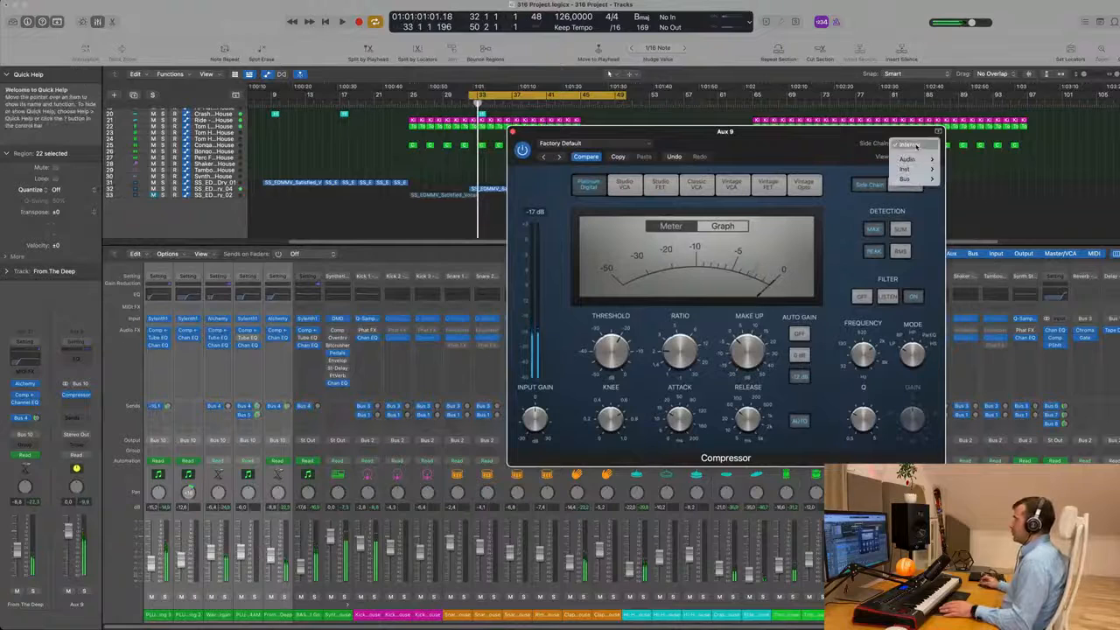
{"action": "mouse_move", "coordinate": [919, 161]}
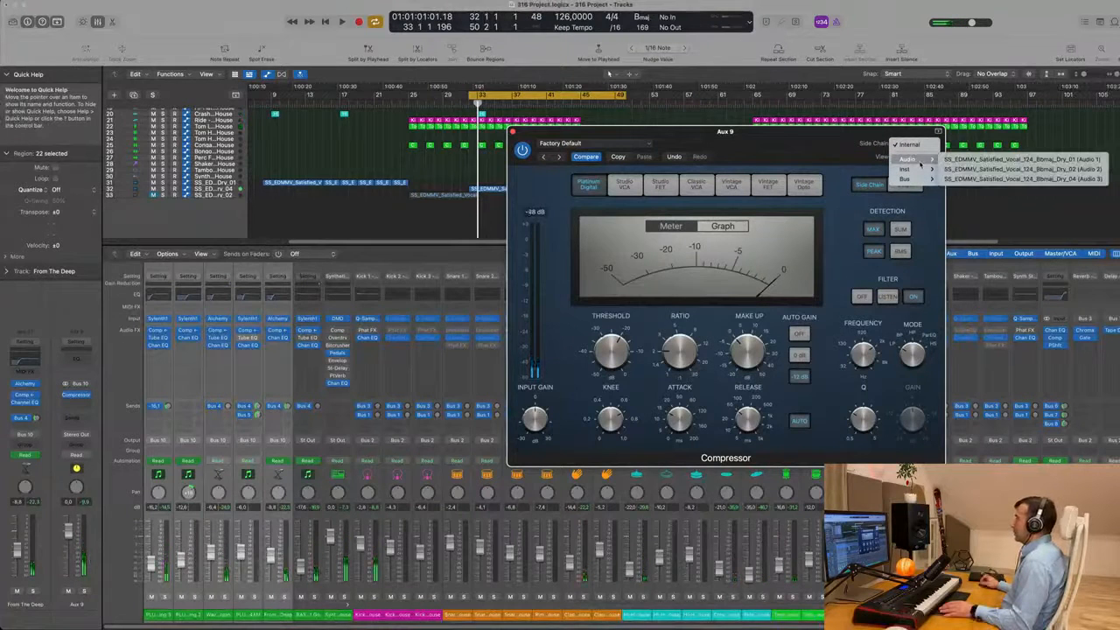
{"action": "left_click_drag", "start_coordinate": [800, 132], "coordinate": [843, 108]}
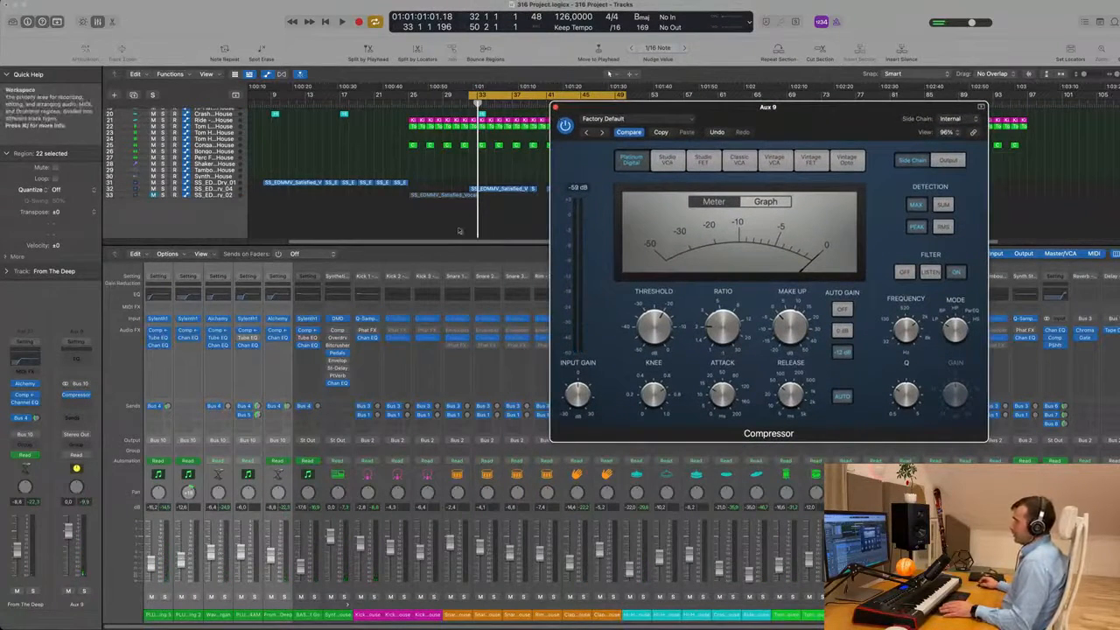
Route the outputs of the Synth Stab and Satisfied Vocal Dry_01 channels to Bus 11.
{"action": "left_click", "coordinate": [356, 225]}
{"action": "left_click", "coordinate": [206, 183]}
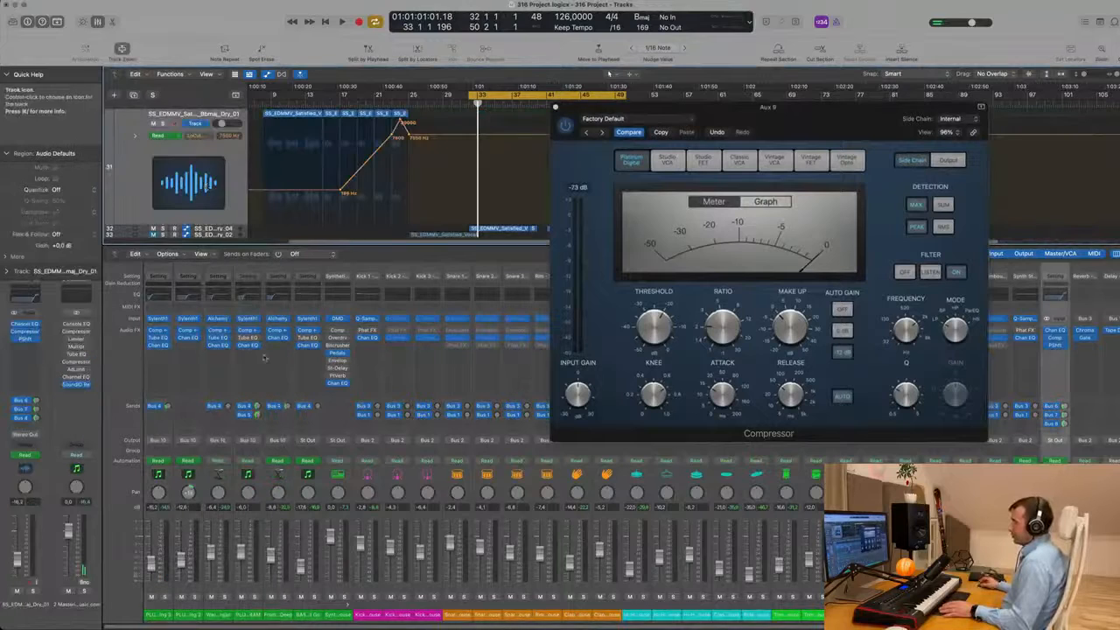
{"action": "scroll", "coordinate": [954, 604], "scroll_direction": "right", "scroll_amount": 4}
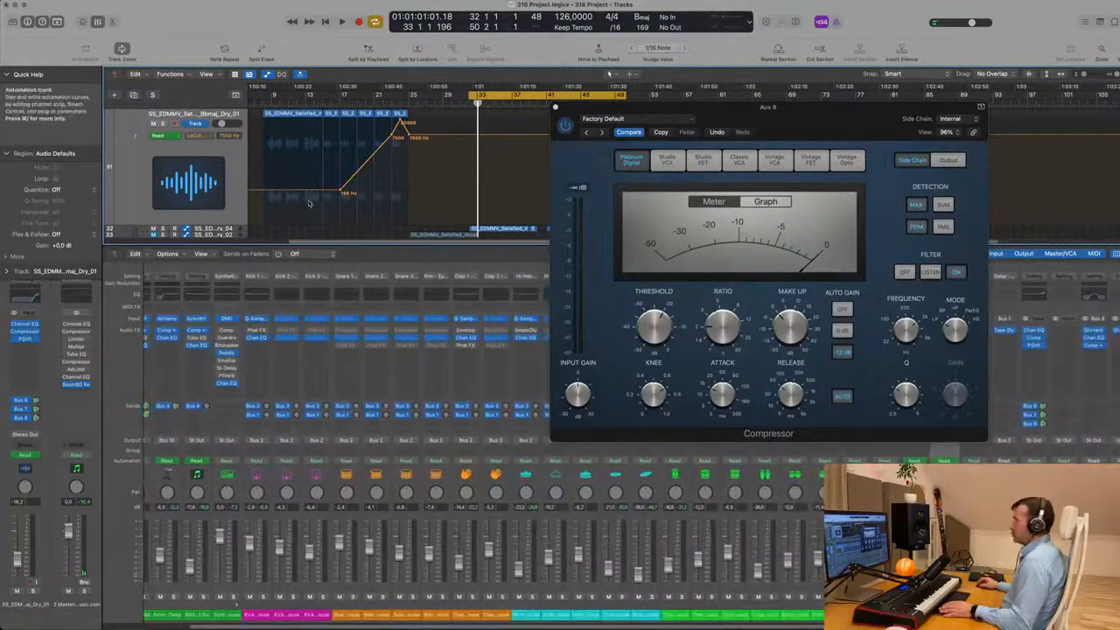
{"action": "scroll", "coordinate": [224, 190], "scroll_direction": "down", "scroll_amount": 2}
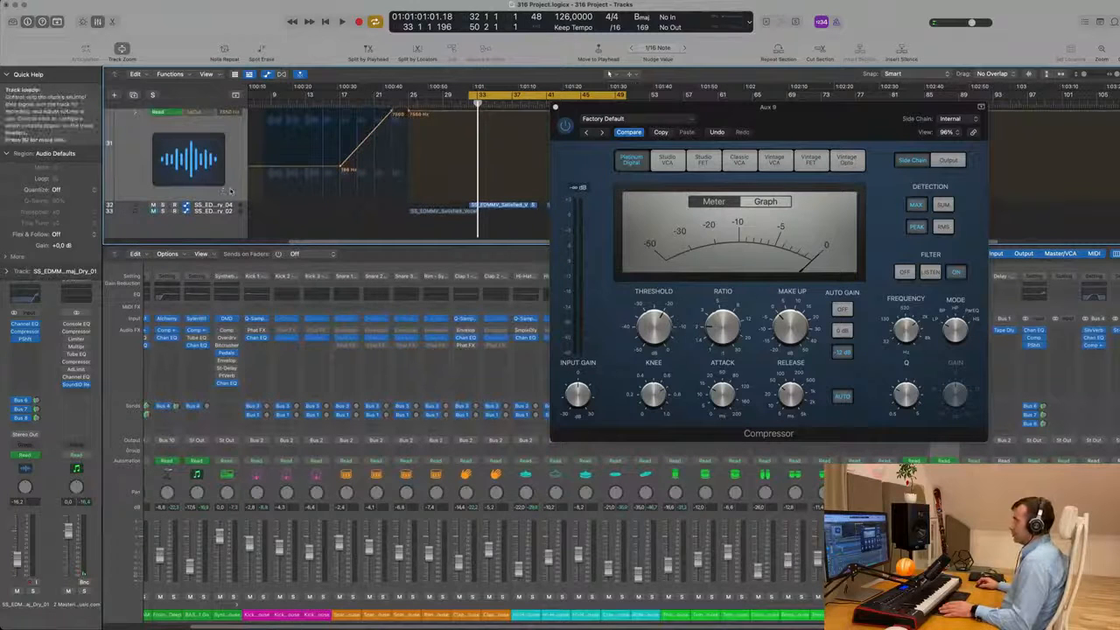
{"action": "left_click", "coordinate": [915, 615]}
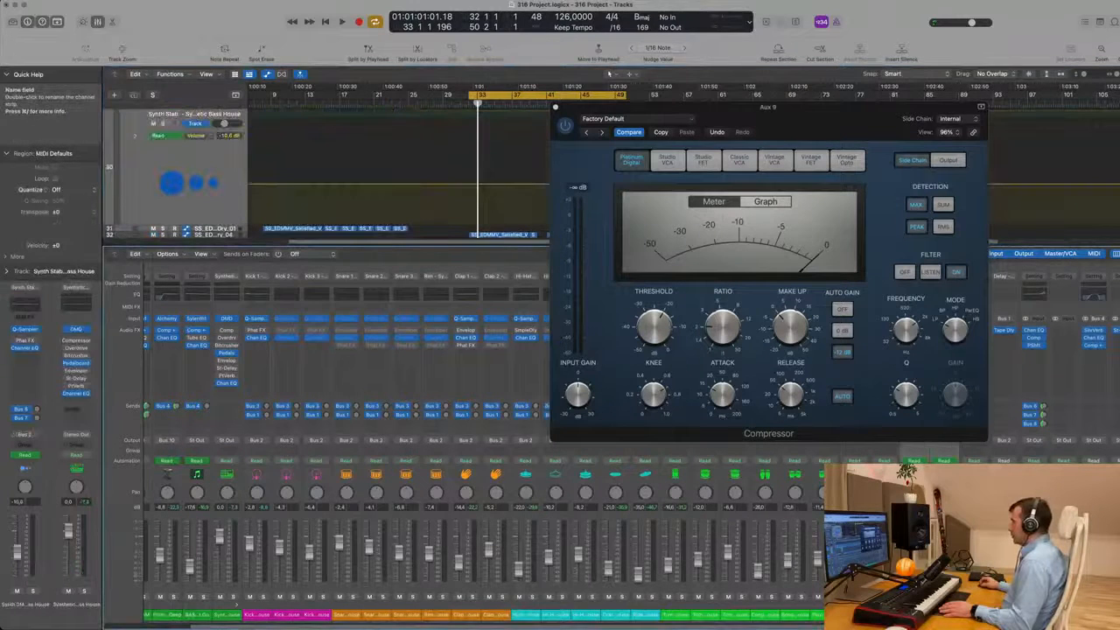
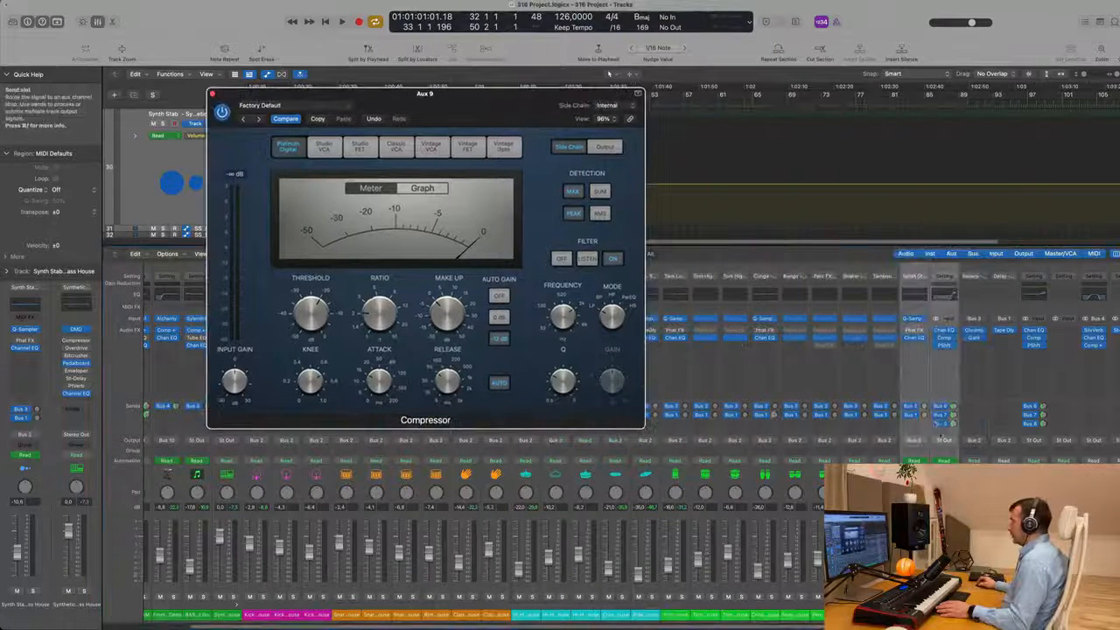
{"action": "left_click", "coordinate": [944, 440]}
{"action": "mouse_move", "coordinate": [958, 481]}
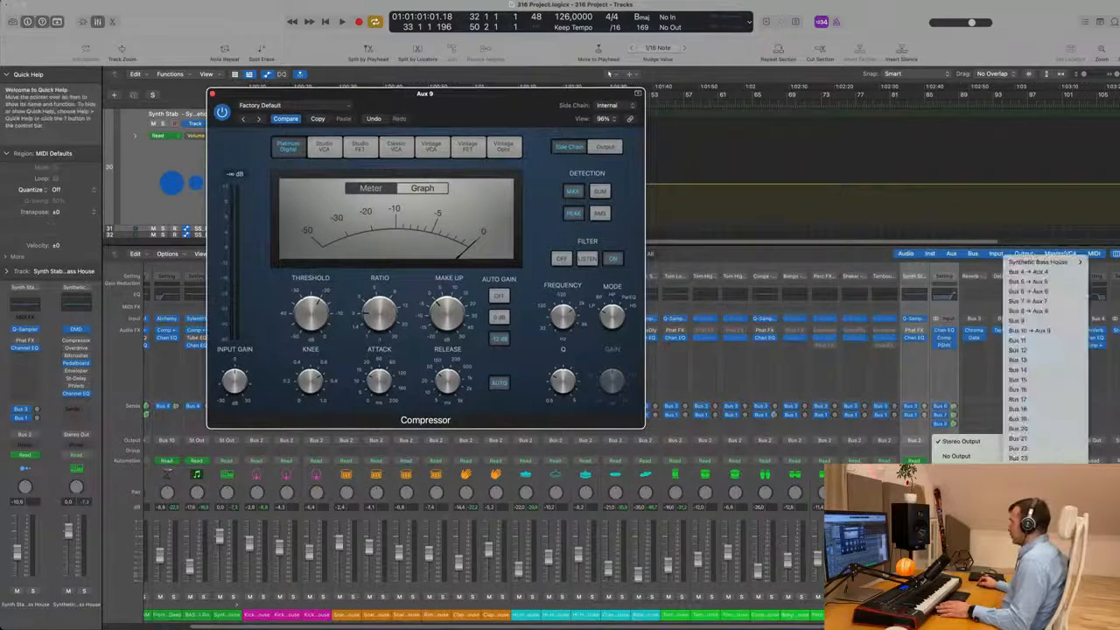
{"action": "left_click", "coordinate": [1023, 342]}
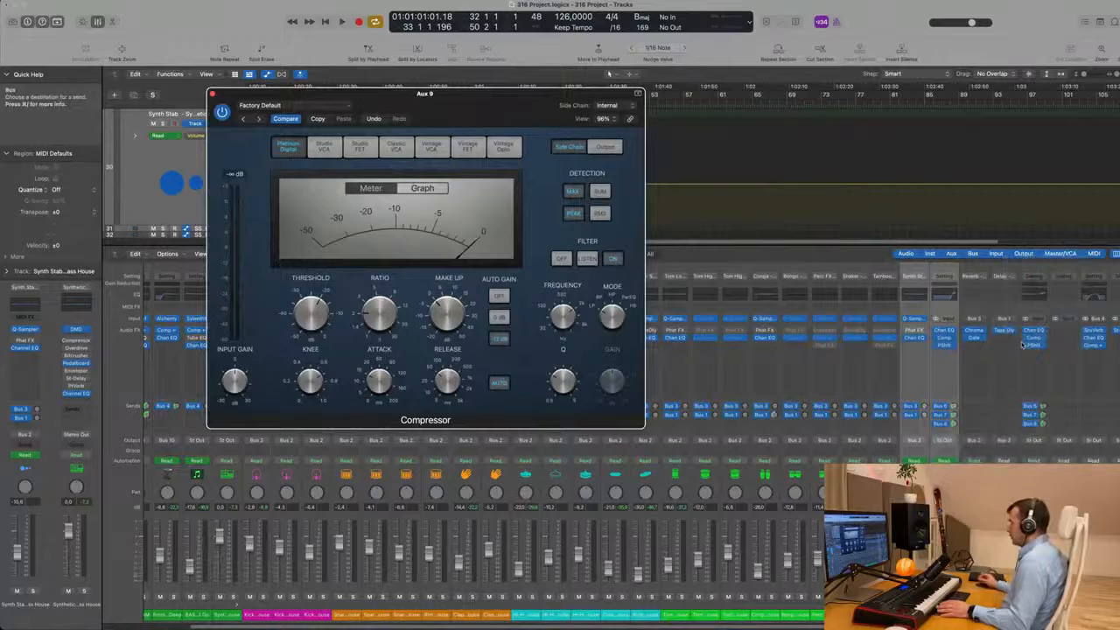
Set the Aux 9 compressor's side-chain source to Bus 11.
{"action": "left_click_drag", "start_coordinate": [464, 94], "coordinate": [562, 117]}
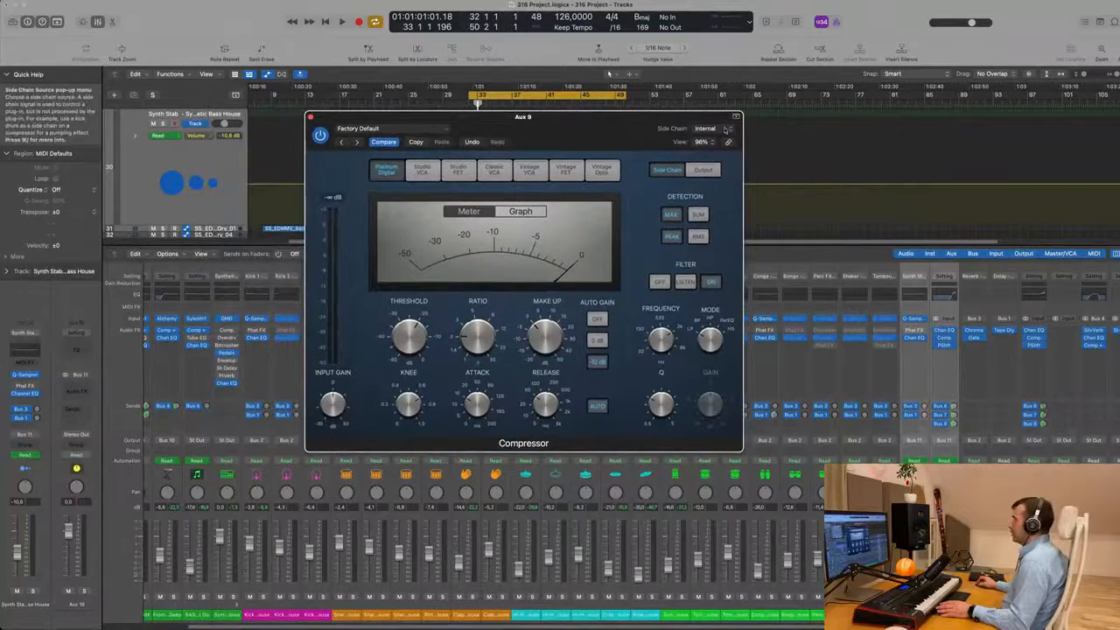
{"action": "left_click", "coordinate": [724, 129]}
{"action": "mouse_move", "coordinate": [703, 163]}
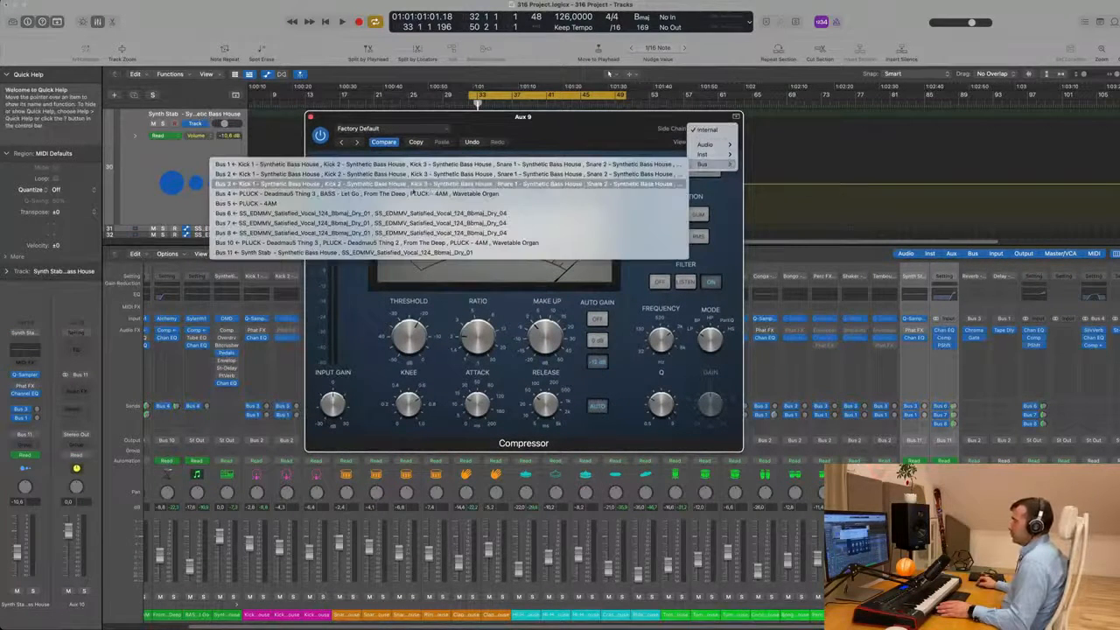
{"action": "left_click", "coordinate": [389, 252]}
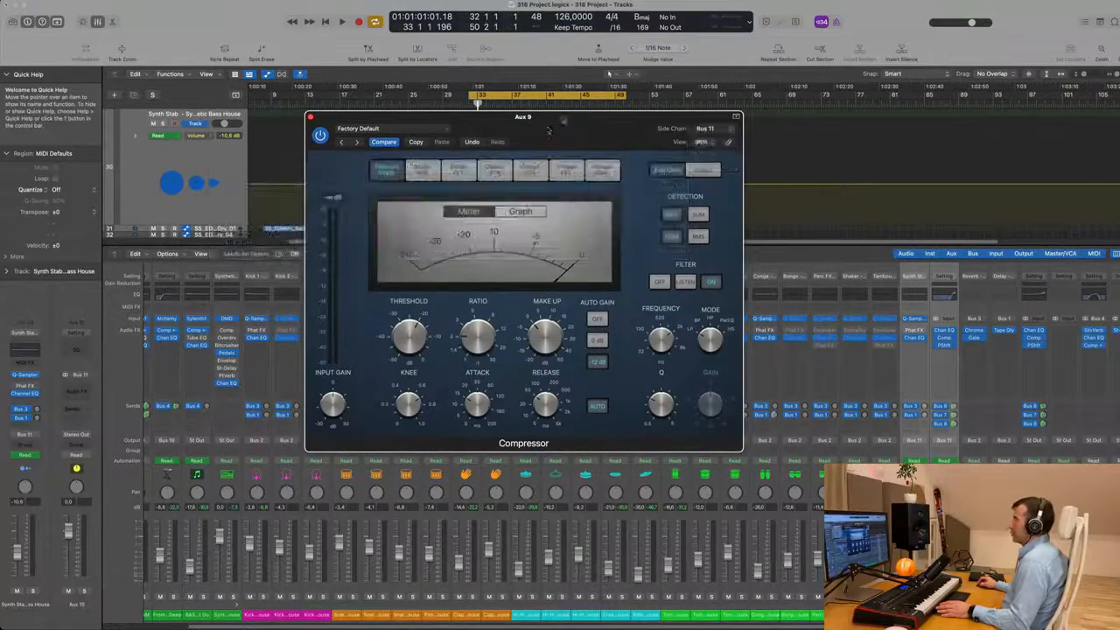
Replay the cycle beside the Aux 9 compressor and show its output settings.
{"action": "left_click_drag", "start_coordinate": [544, 122], "coordinate": [762, 167]}
{"action": "key", "text": "space"}
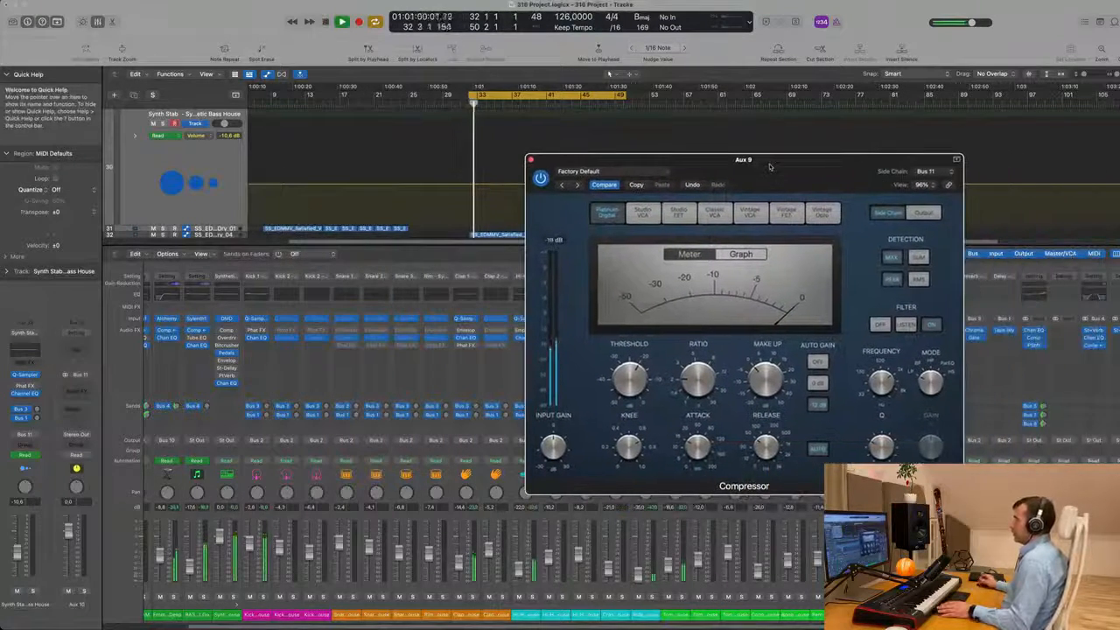
{"action": "key", "text": "space"}
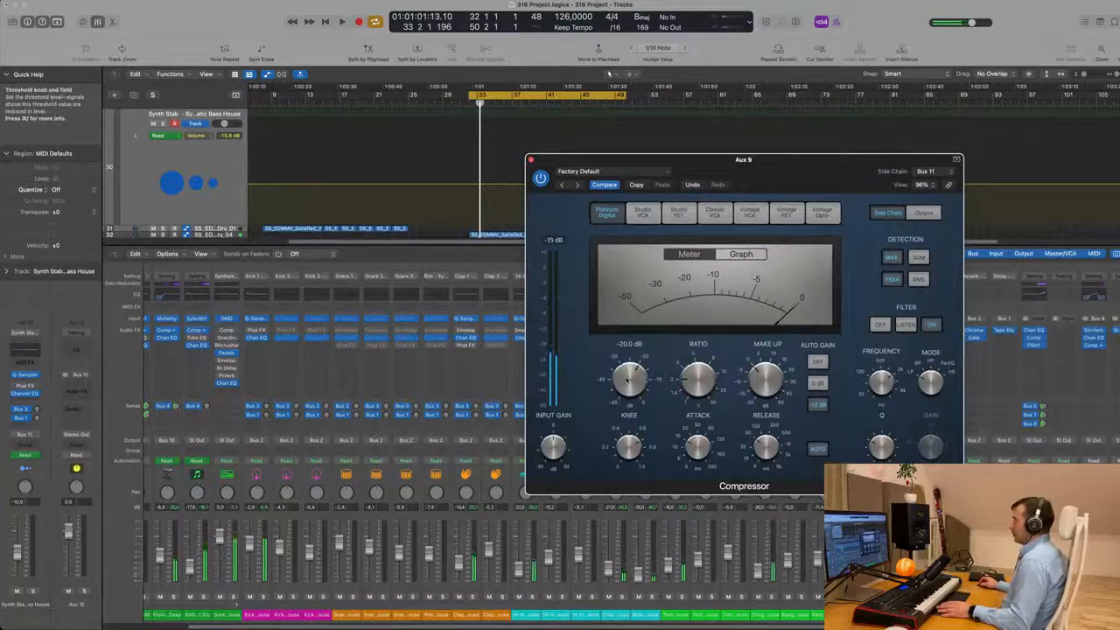
{"action": "left_click", "coordinate": [923, 213]}
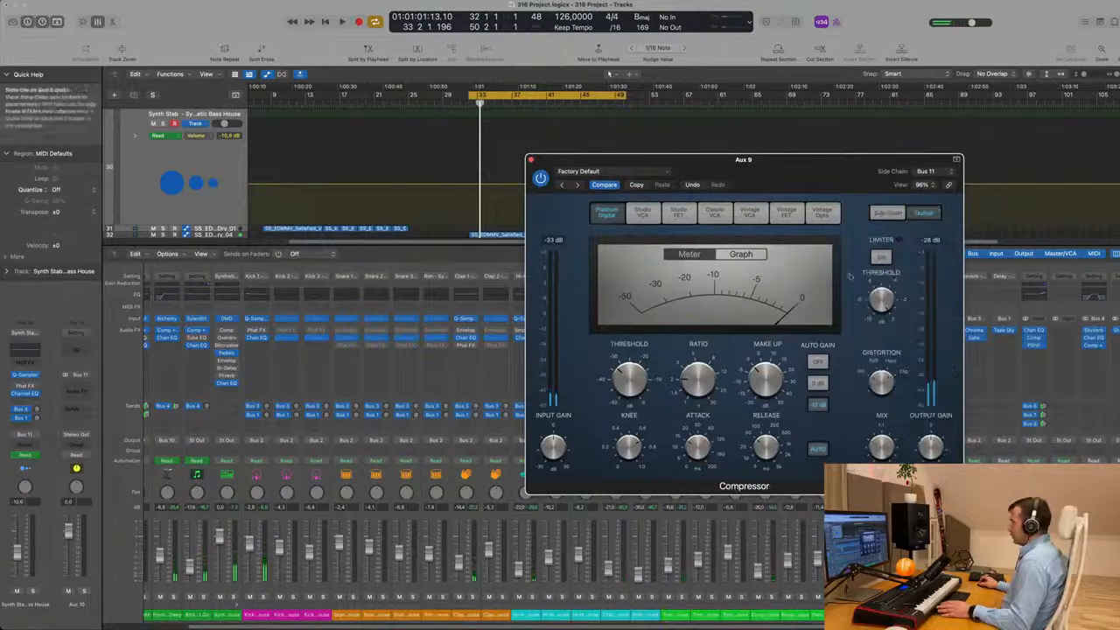
Replay the cycle and show the Aux 9 compressor's side-chain detection and filter settings.
{"action": "key", "text": "space"}
{"action": "key", "text": "space"}
{"action": "left_click", "coordinate": [889, 213]}
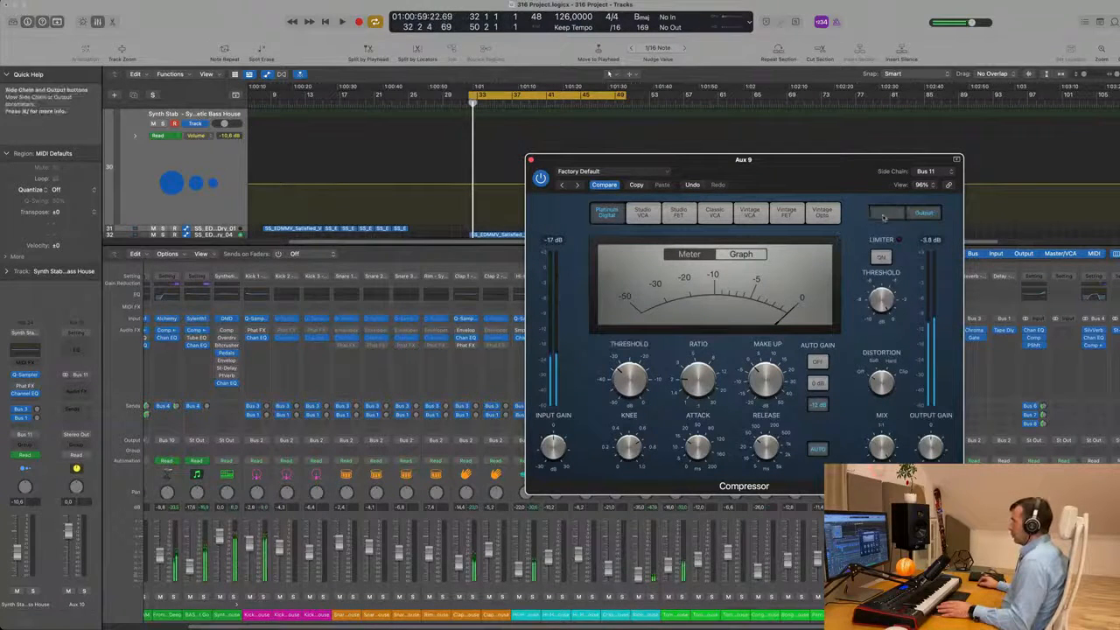
{"action": "key", "text": "space"}
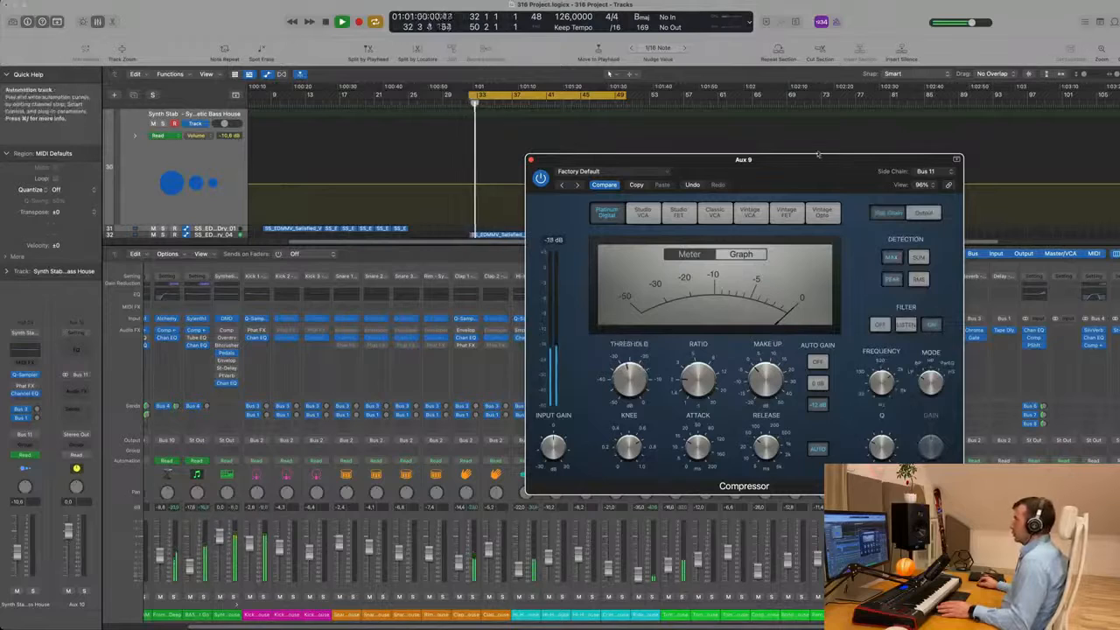
{"action": "left_click_drag", "start_coordinate": [816, 166], "coordinate": [758, 137]}
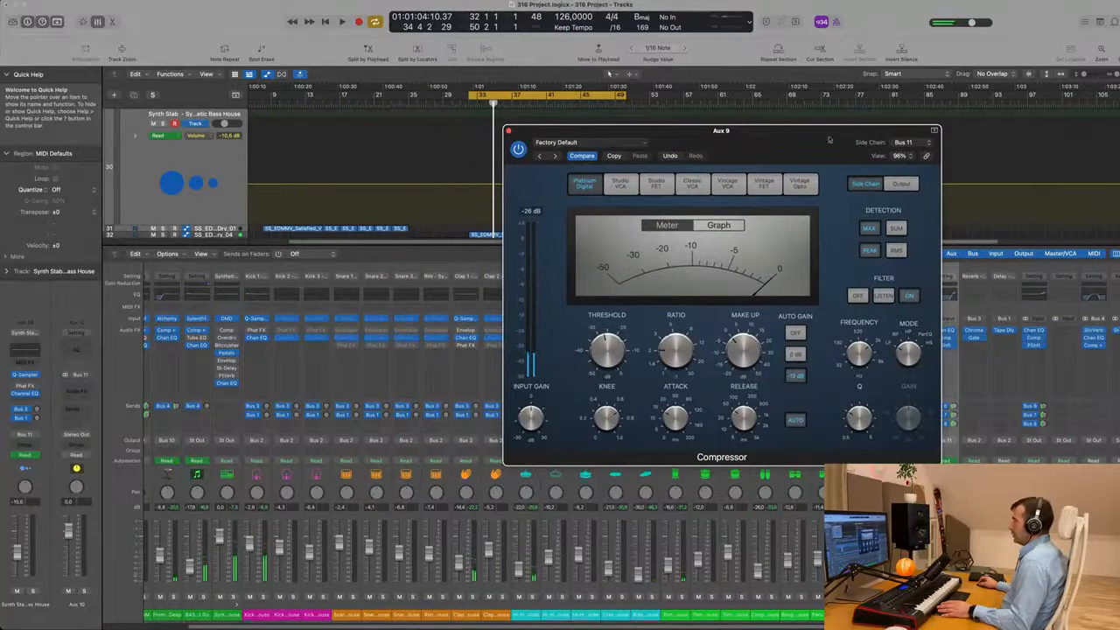
Look through the available bus side-chain sources for the Aux 9 compressor.
{"action": "left_click", "coordinate": [904, 142]}
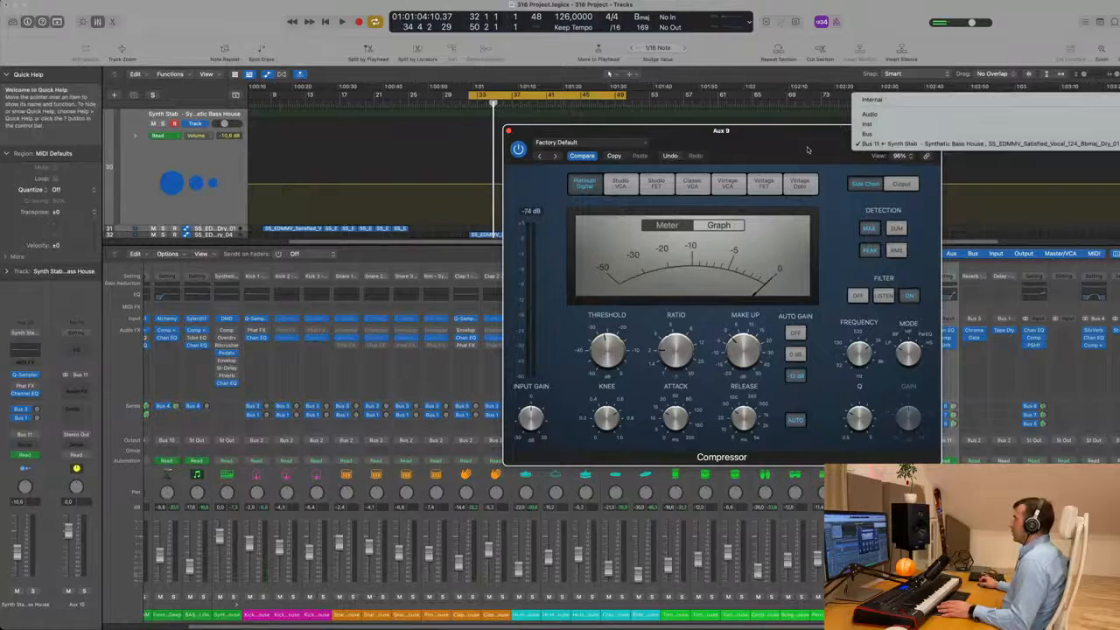
{"action": "left_click", "coordinate": [808, 150]}
{"action": "left_click", "coordinate": [918, 142]}
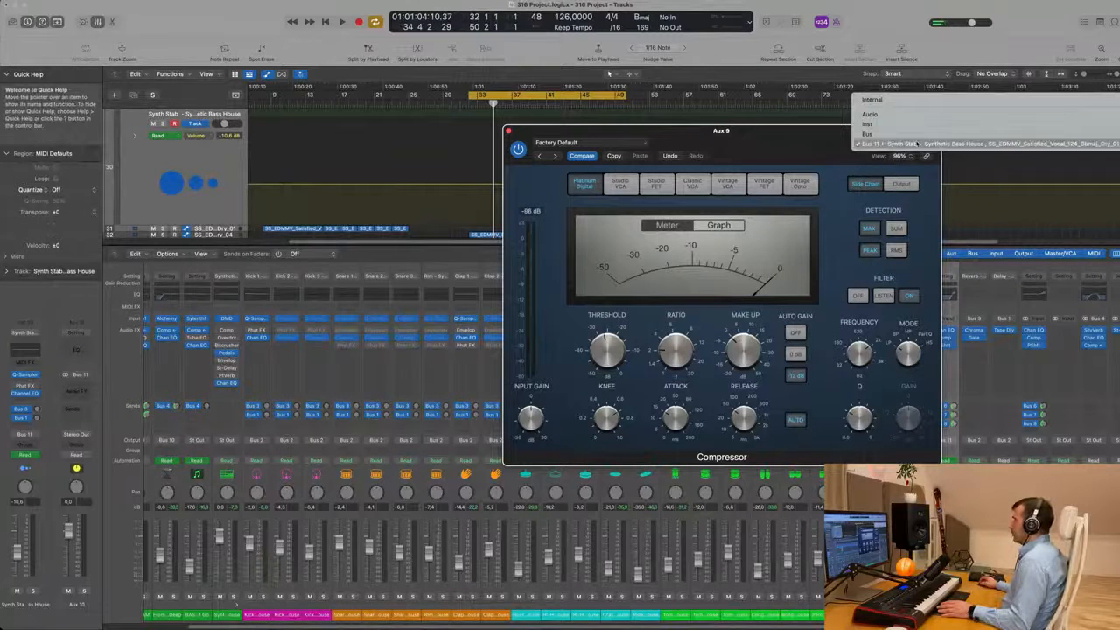
{"action": "mouse_move", "coordinate": [868, 133]}
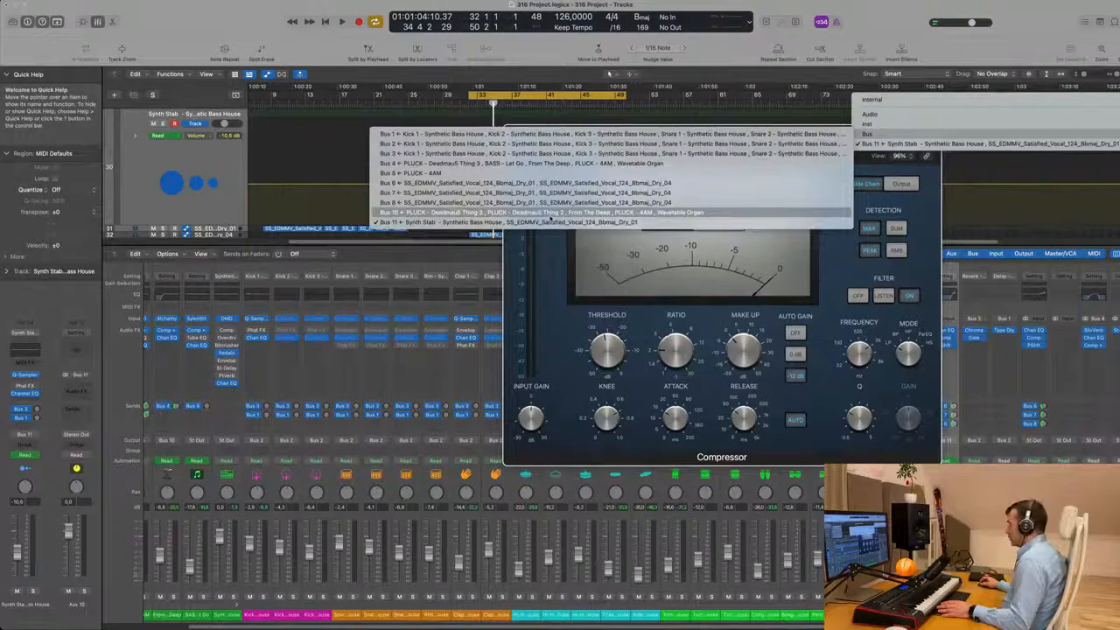
{"action": "key", "text": "Escape"}
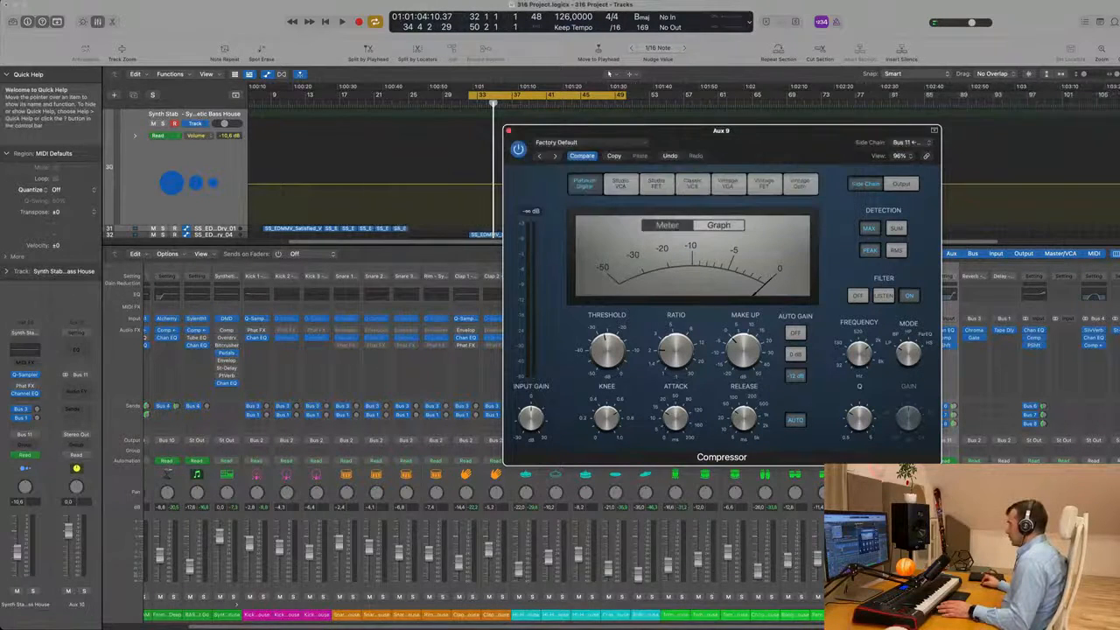
Close the Aux 9 compressor and route the outputs of the Satisfied Vocal Dry_04 and Dry_02 channels to Bus 9.
{"action": "left_click", "coordinate": [1063, 377]}
{"action": "left_click", "coordinate": [1033, 376], "text": "shift"}
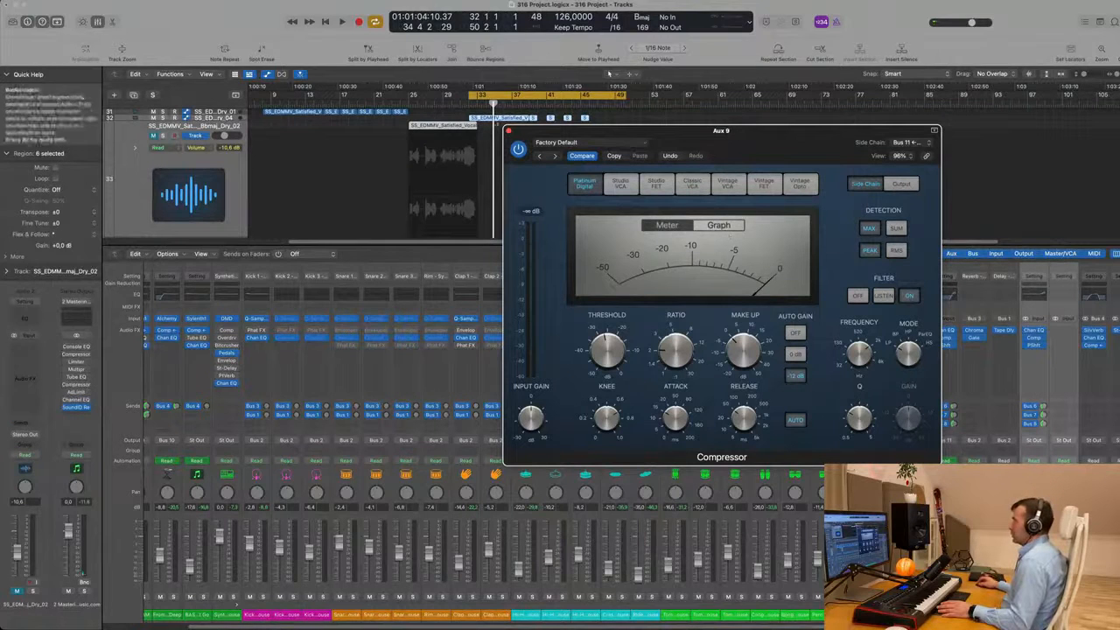
{"action": "left_click", "coordinate": [508, 130]}
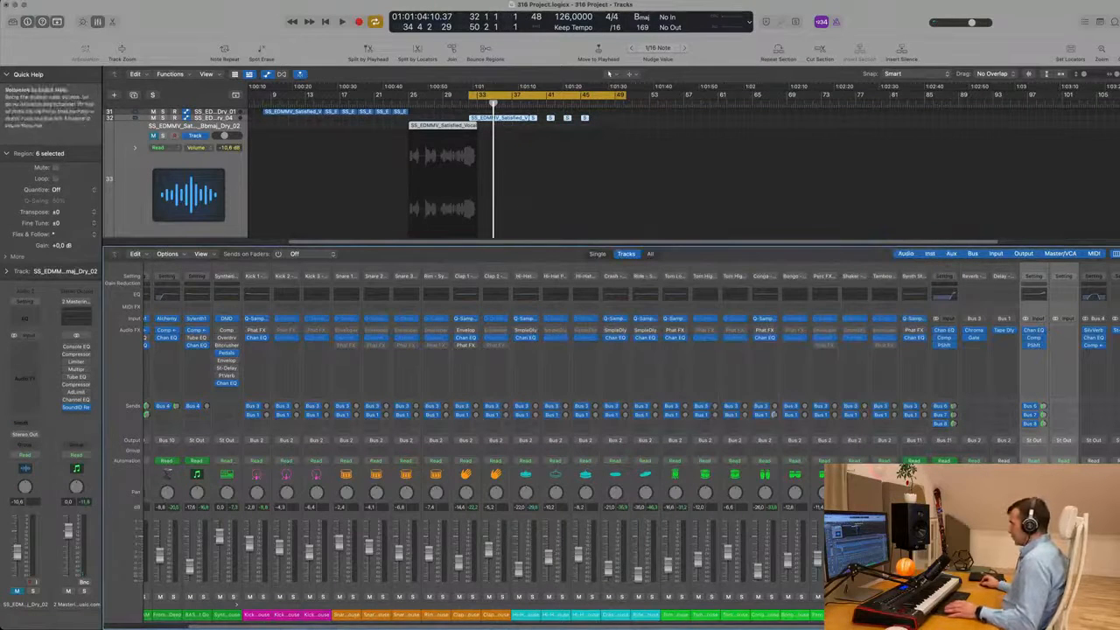
{"action": "key", "text": "space"}
{"action": "scroll", "coordinate": [560, 437], "scroll_direction": "right", "scroll_amount": 5}
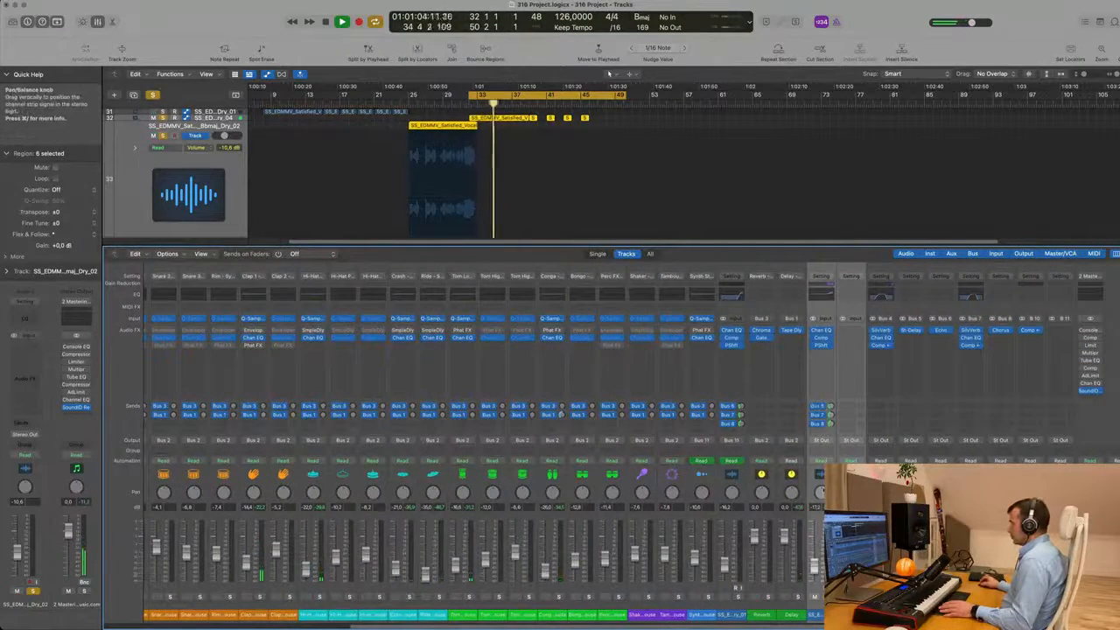
{"action": "left_click", "coordinate": [853, 442]}
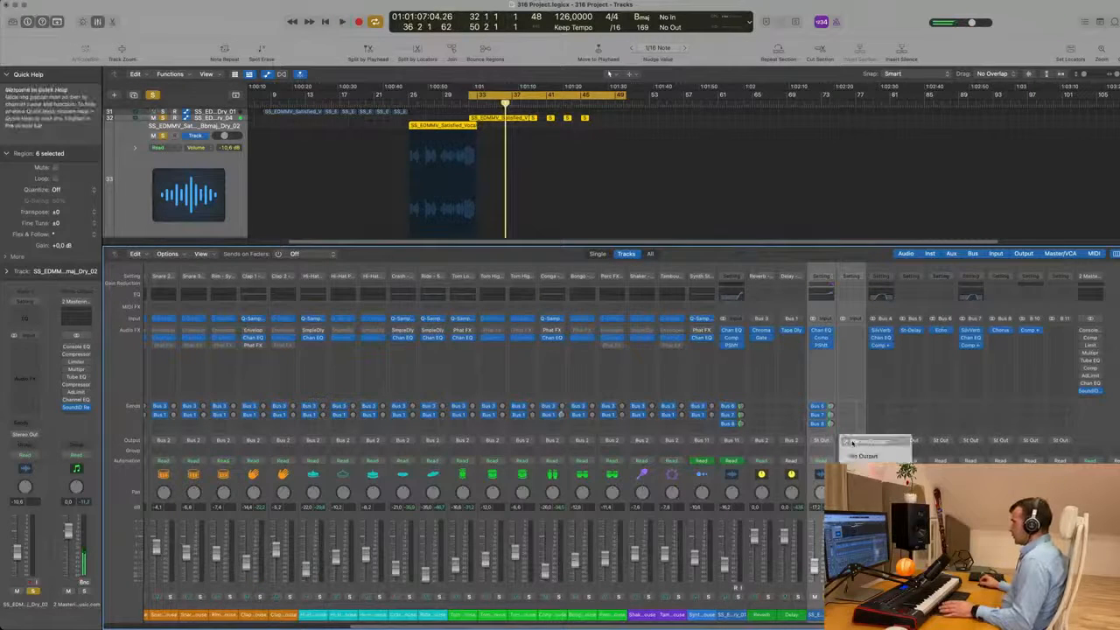
{"action": "mouse_move", "coordinate": [861, 478]}
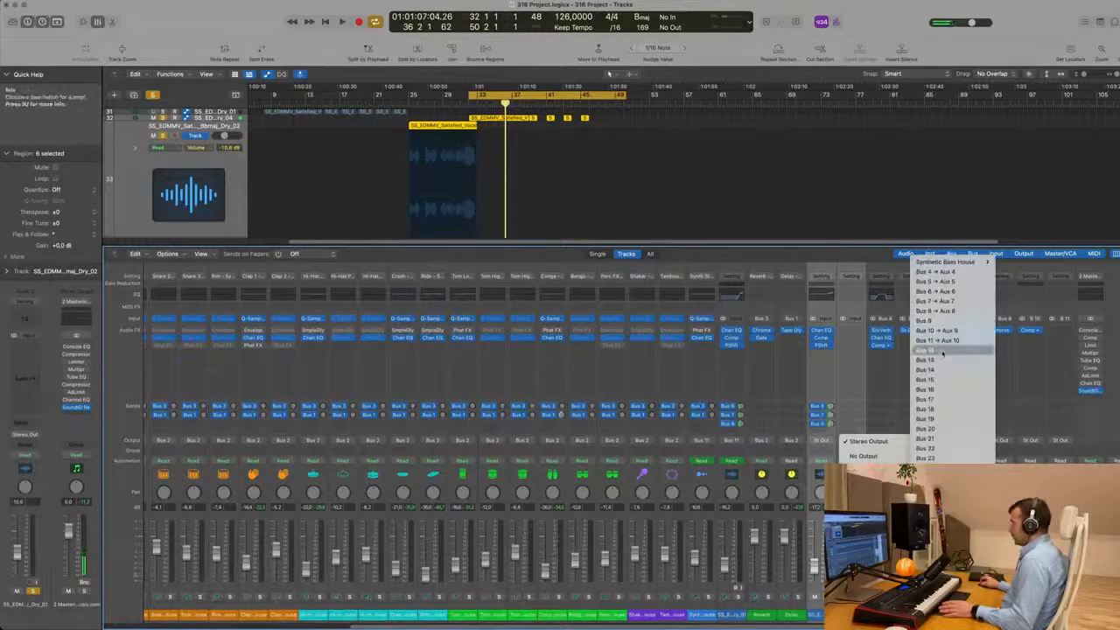
{"action": "left_click", "coordinate": [944, 321]}
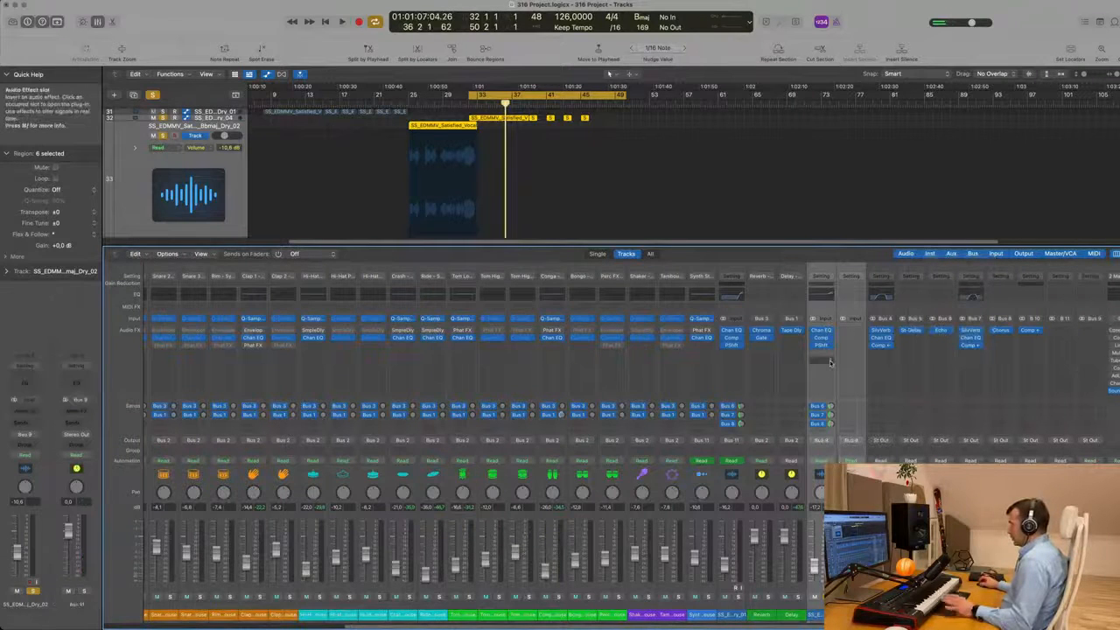
Play the soloed vocals from about bar 25, clear all solos, and replay the cycle with the full mix.
{"action": "key", "text": "space"}
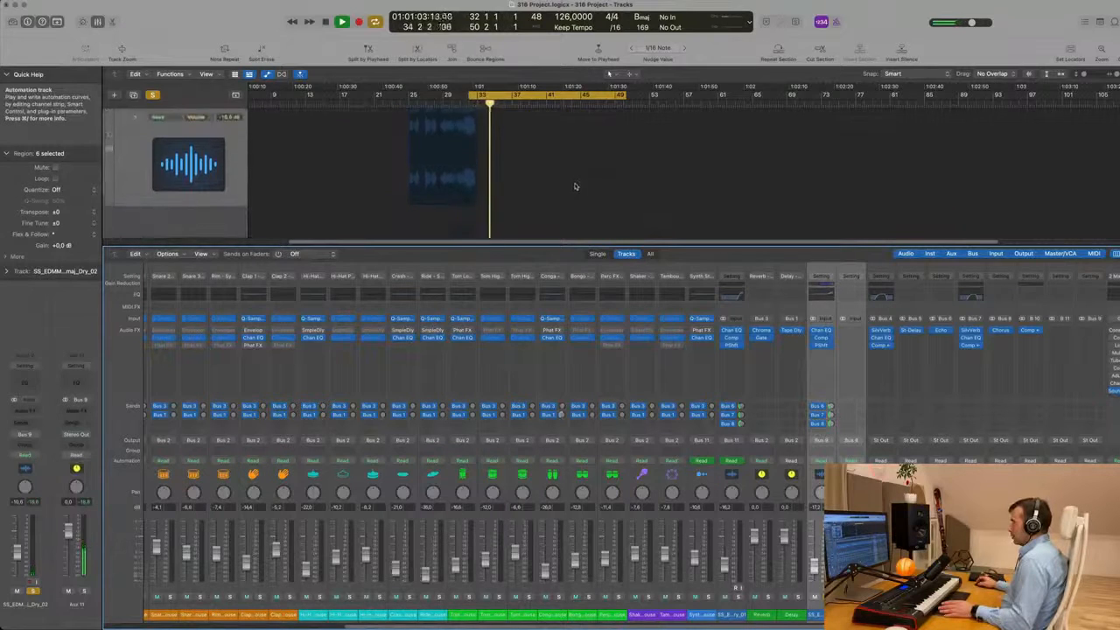
{"action": "key", "text": "z"}
{"action": "left_click", "coordinate": [410, 103]}
{"action": "scroll", "coordinate": [416, 129], "scroll_direction": "down", "scroll_amount": 6}
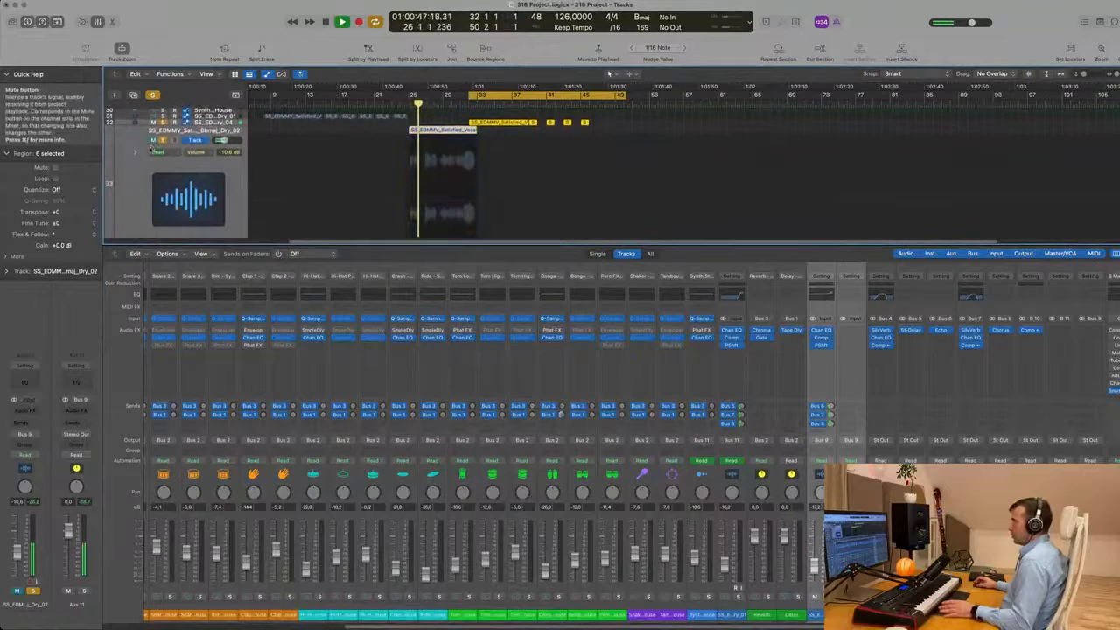
{"action": "scroll", "coordinate": [341, 190], "scroll_direction": "up", "scroll_amount": 3}
{"action": "key", "text": "space"}
{"action": "key", "text": "z"}
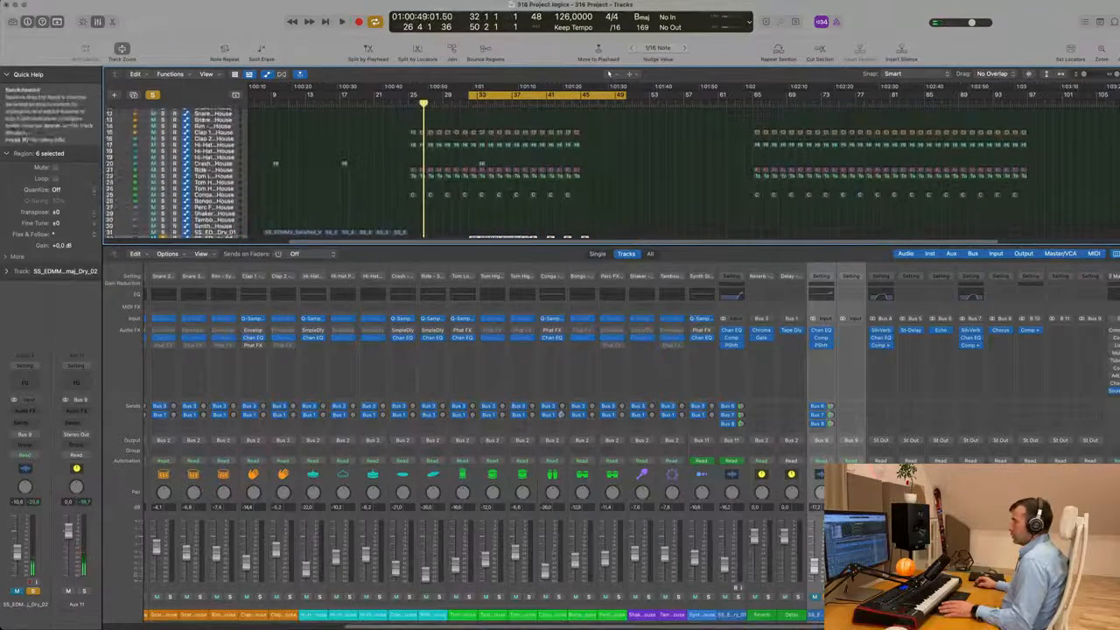
{"action": "left_click", "coordinate": [154, 95]}
{"action": "key", "text": "z"}
{"action": "key", "text": "space"}
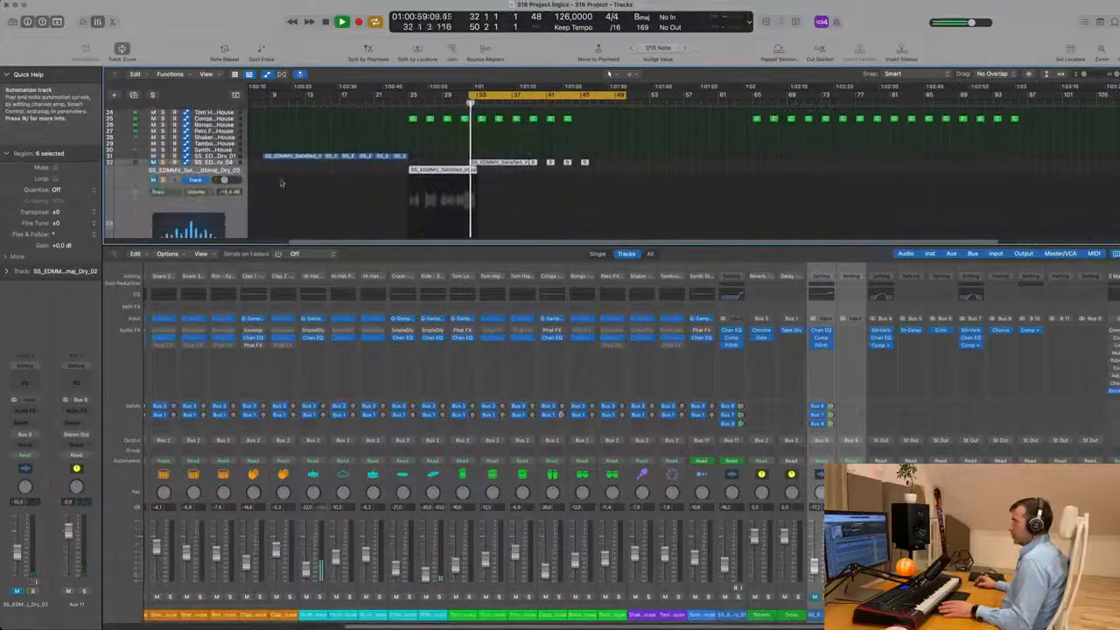
{"action": "key", "text": "space"}
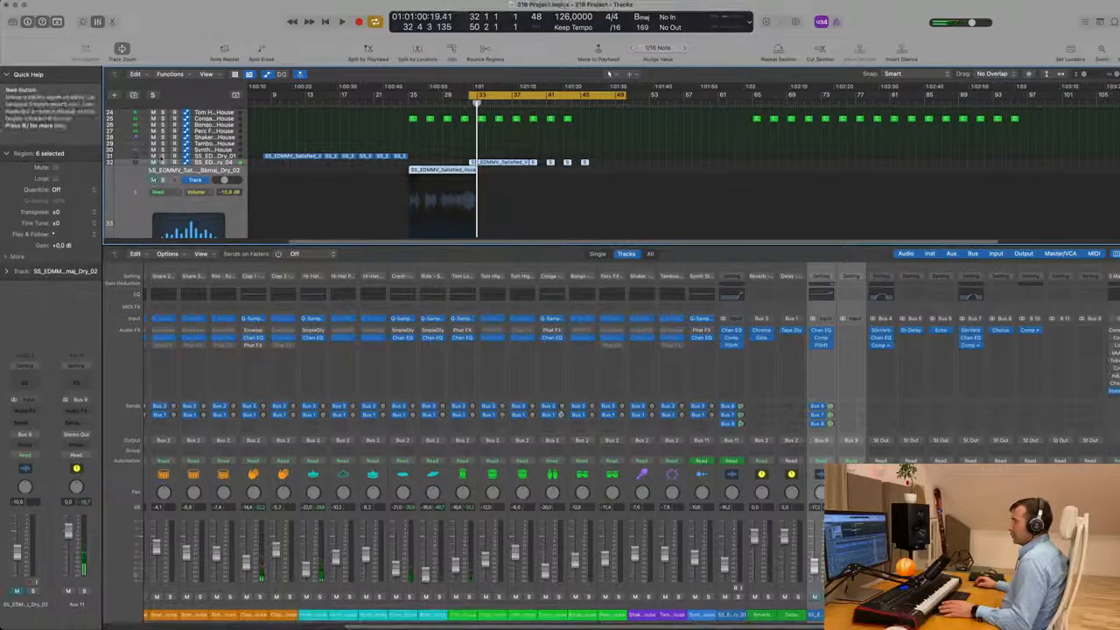
Solo the Satisfied vocal tracks and replay the cycle to hear them alone.
{"action": "left_click", "coordinate": [162, 158]}
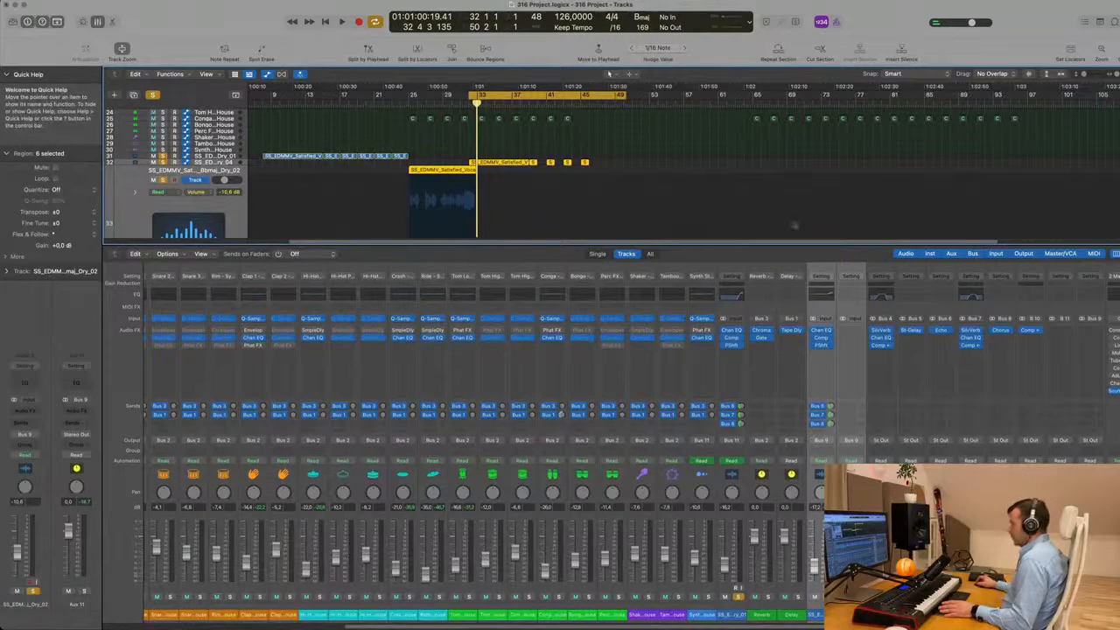
{"action": "key", "text": "space"}
{"action": "scroll", "coordinate": [666, 184], "scroll_direction": "up", "scroll_amount": 10}
{"action": "scroll", "coordinate": [665, 192], "scroll_direction": "down", "scroll_amount": 10}
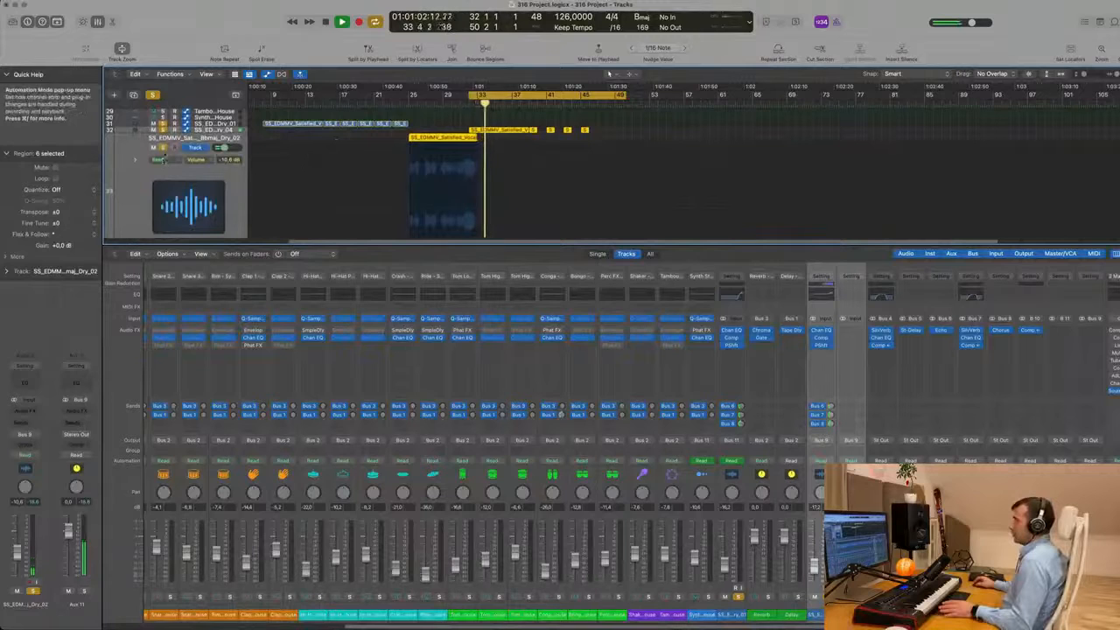
Delete the Satisfied Vocal Dry_02 track together with its region.
{"action": "scroll", "coordinate": [278, 187], "scroll_direction": "up", "scroll_amount": 3}
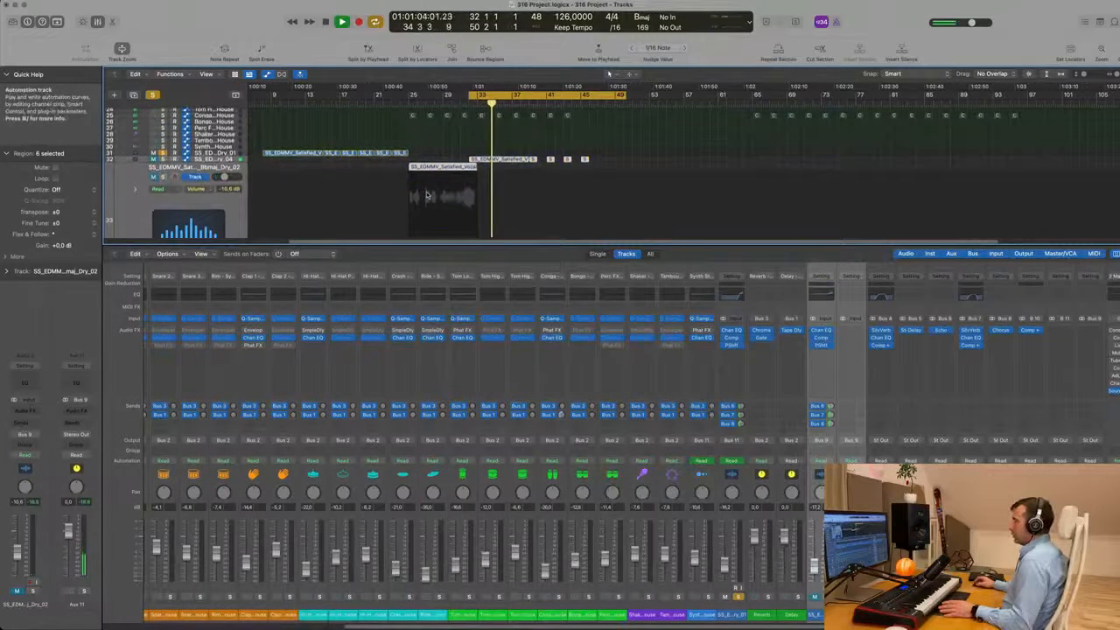
{"action": "left_click", "coordinate": [231, 205]}
{"action": "key", "text": "Delete"}
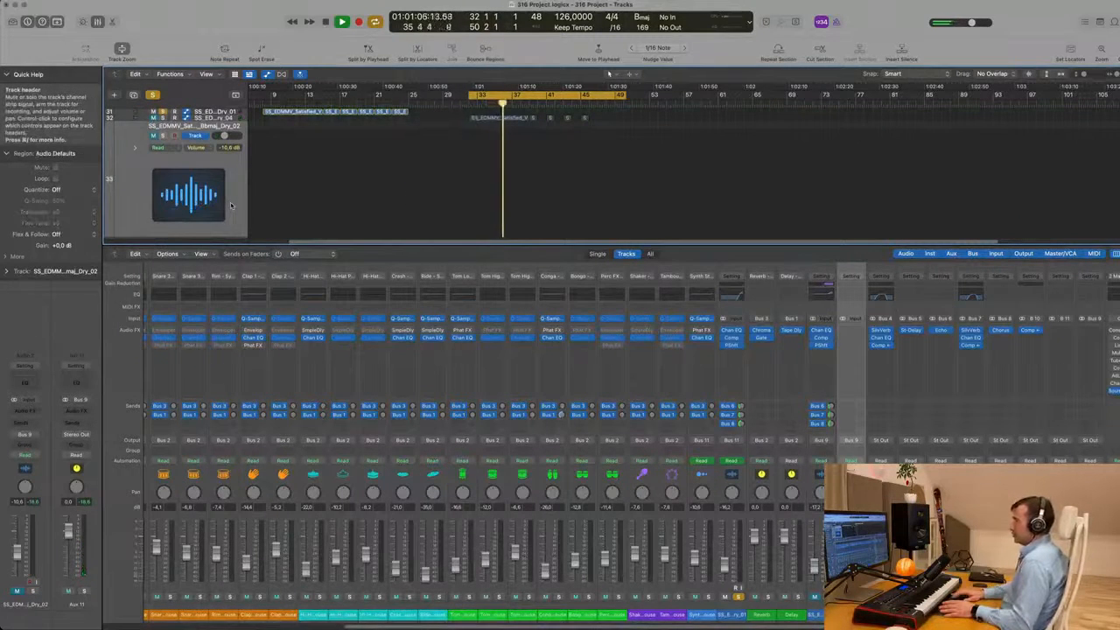
{"action": "key", "text": "super+z"}
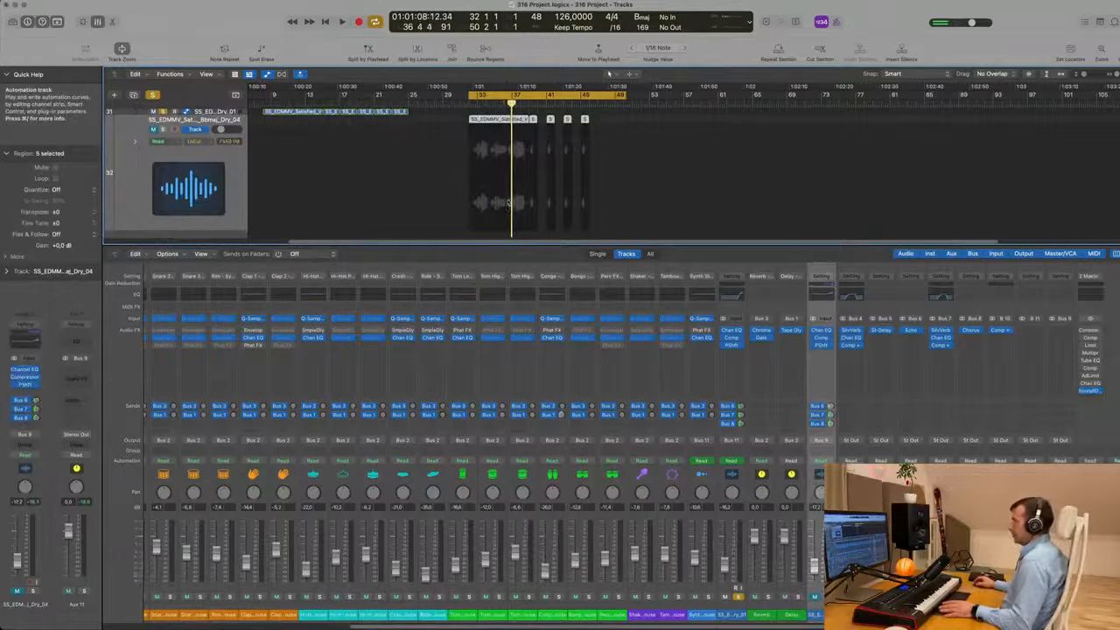
Replay the cycle with the Satisfied Vocal Dry_04 track soloed.
{"action": "key", "text": "space"}
{"action": "scroll", "coordinate": [522, 189], "scroll_direction": "up", "scroll_amount": 1}
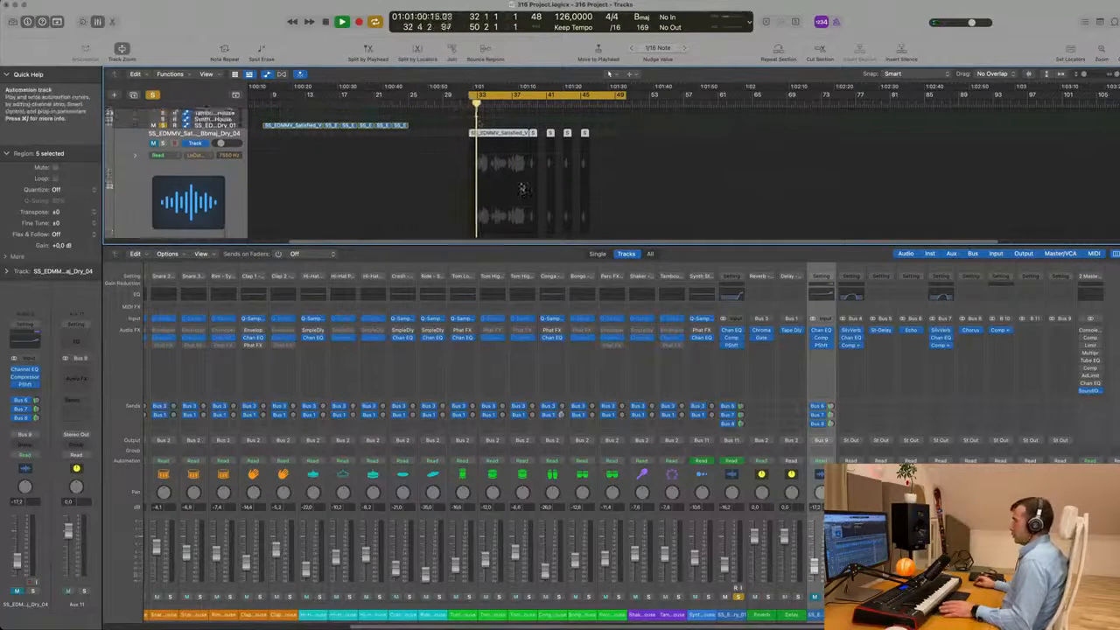
{"action": "scroll", "coordinate": [521, 188], "scroll_direction": "up", "scroll_amount": 3}
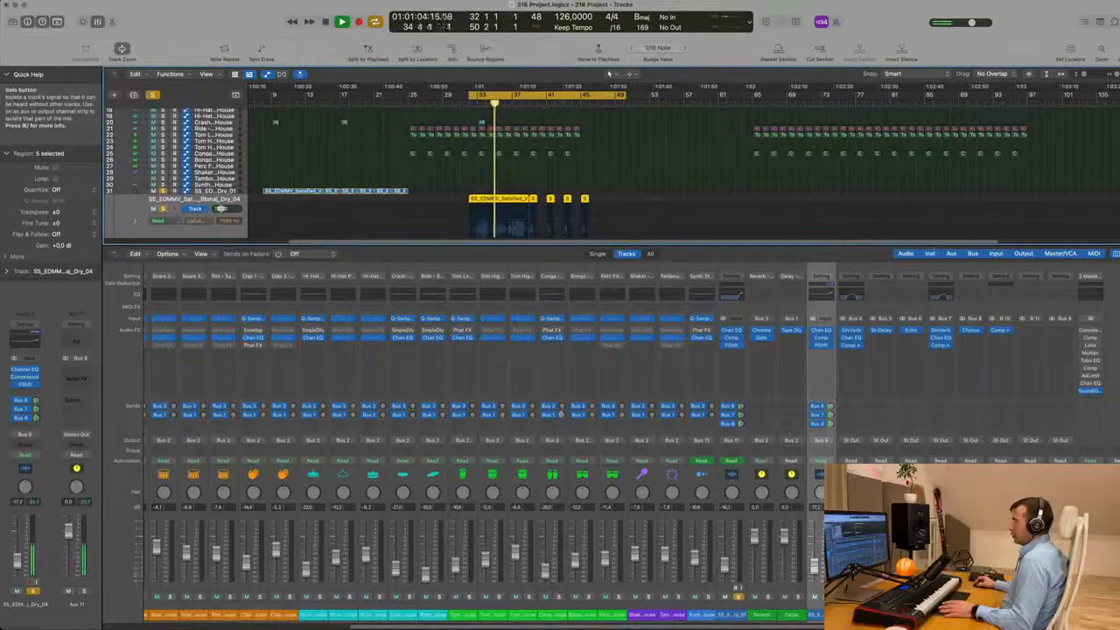
Route the output of the Satisfied Vocal Dry_01 channel to Bus 9.
{"action": "left_click", "coordinate": [221, 208]}
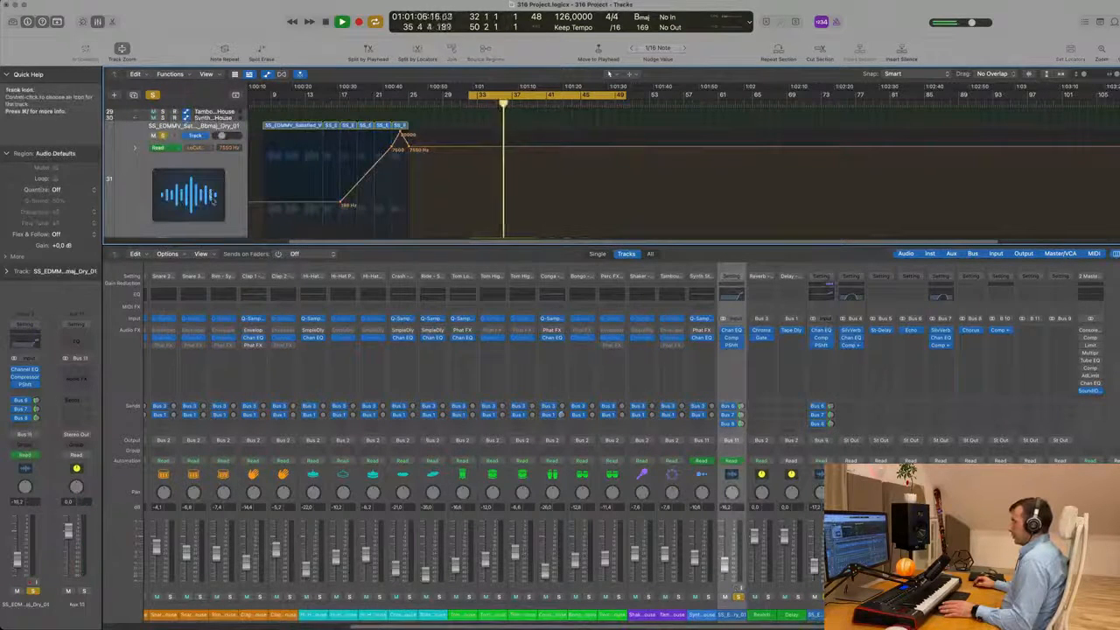
{"action": "left_click", "coordinate": [734, 442]}
{"action": "mouse_move", "coordinate": [740, 480]}
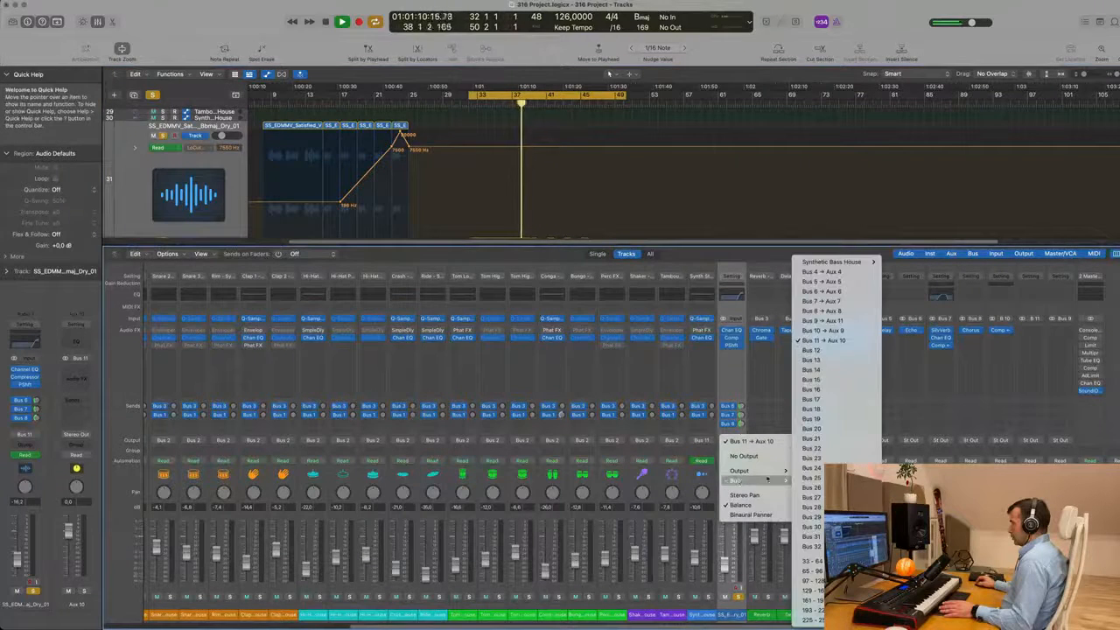
{"action": "left_click", "coordinate": [831, 321]}
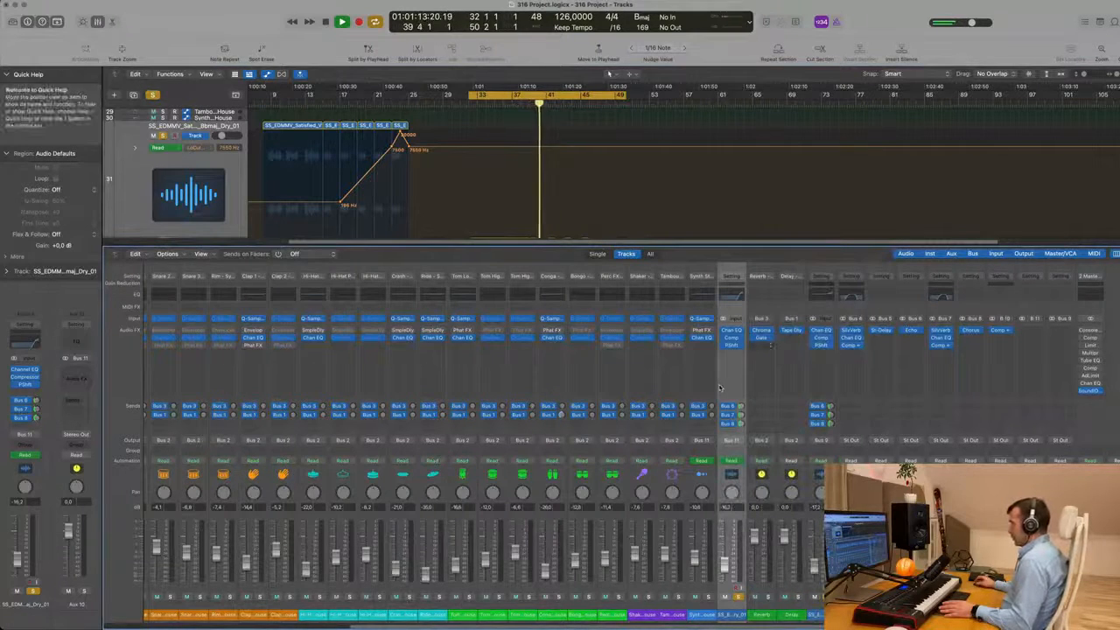
Hide the mixer to view the whole track arrangement, and show the mixer again.
{"action": "scroll", "coordinate": [558, 145], "scroll_direction": "up", "scroll_amount": 8}
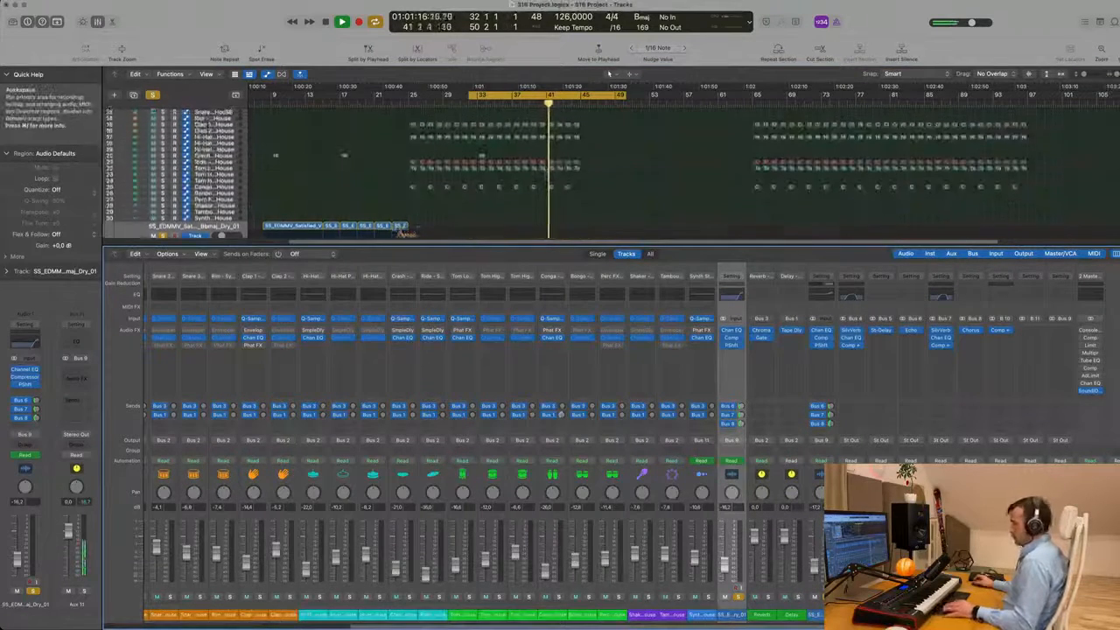
{"action": "key", "text": "x"}
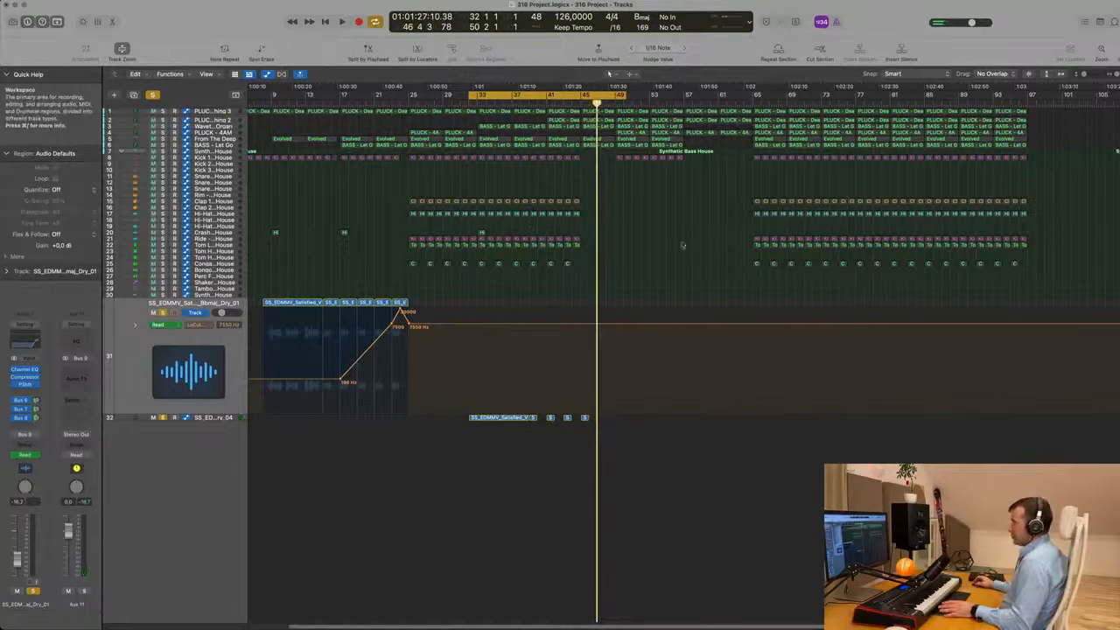
{"action": "key", "text": "x"}
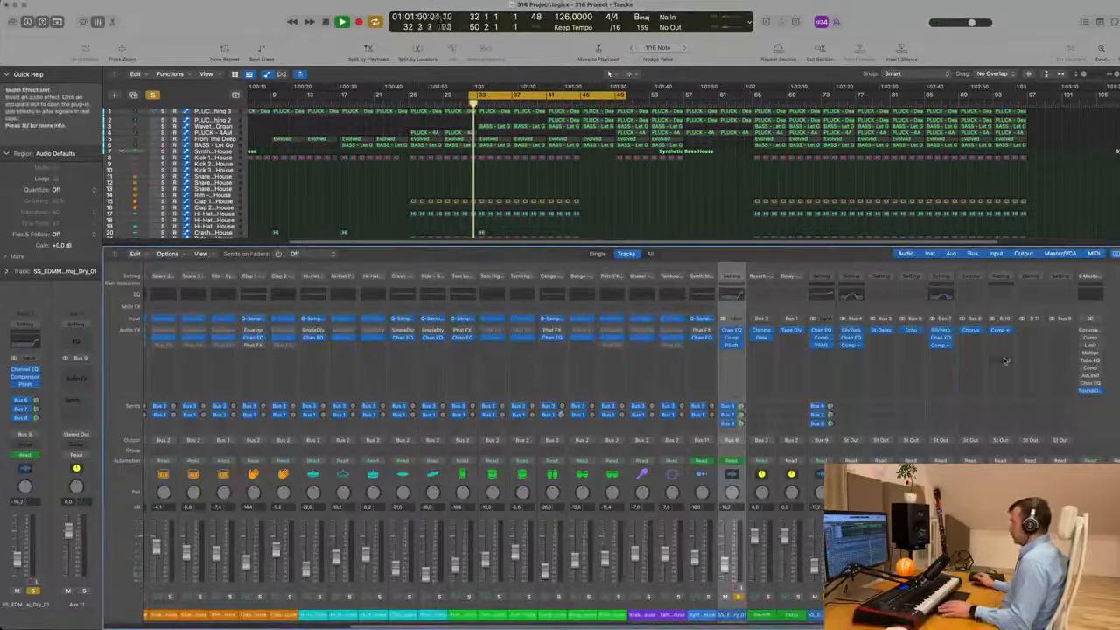
Clear the active solo and set the side-chain source of the Aux 9 compressor to Bus 9.
{"action": "left_click", "coordinate": [1000, 330]}
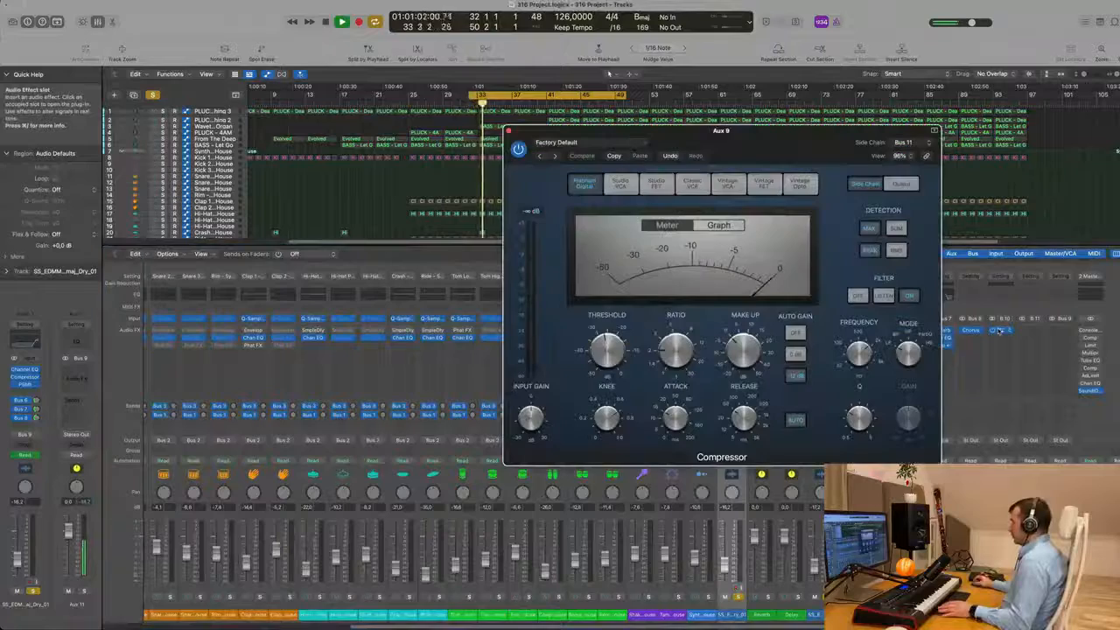
{"action": "left_click", "coordinate": [152, 95]}
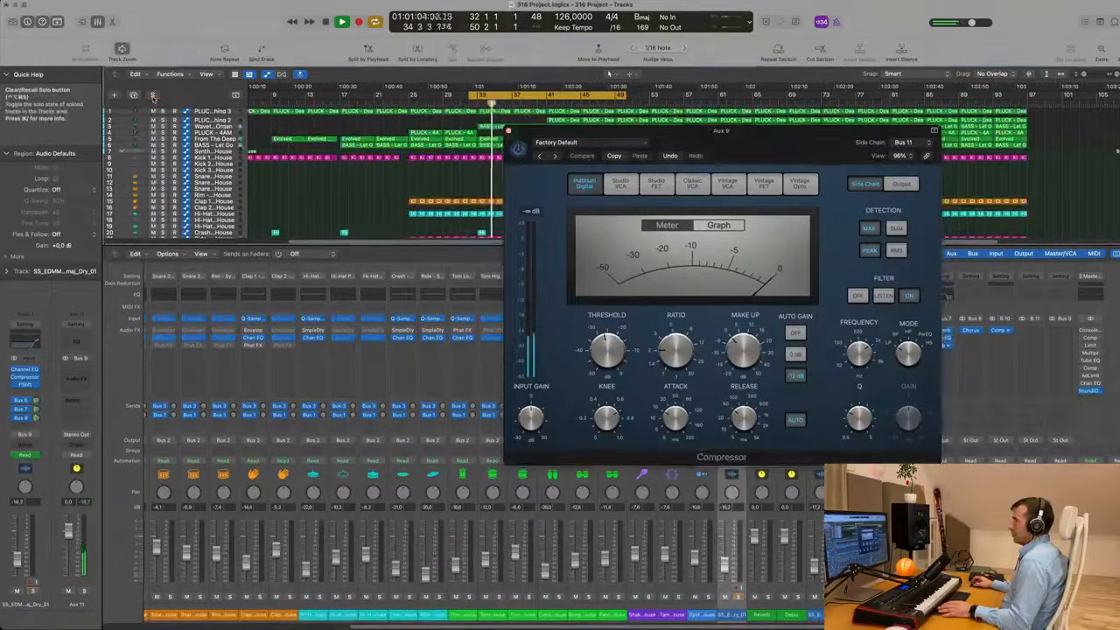
{"action": "left_click_drag", "start_coordinate": [809, 140], "coordinate": [737, 230]}
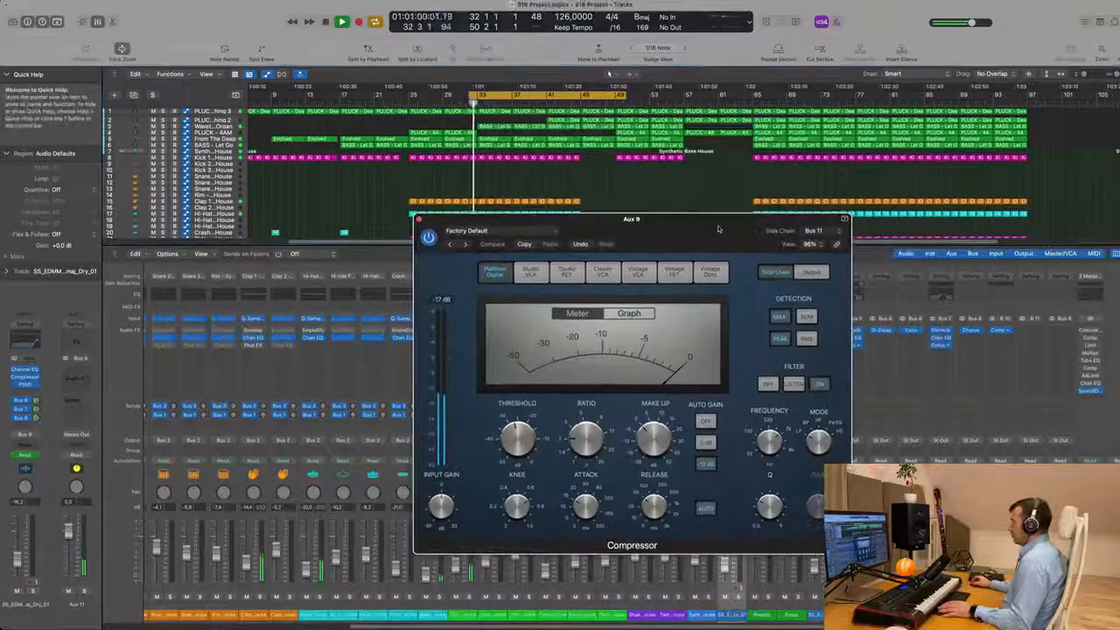
{"action": "left_click", "coordinate": [827, 230]}
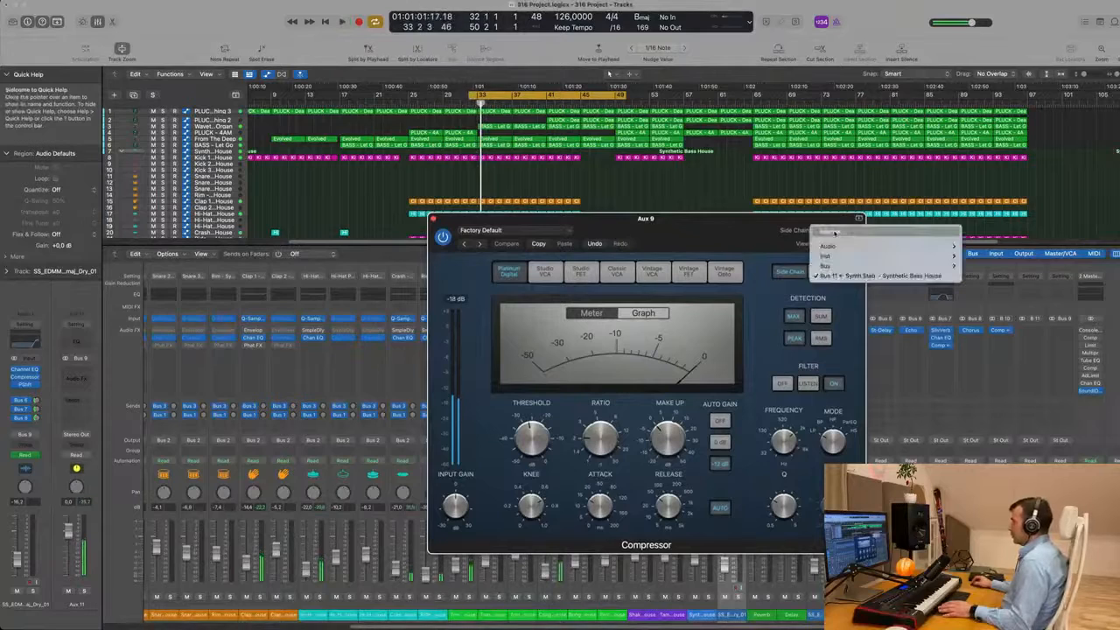
{"action": "mouse_move", "coordinate": [827, 265]}
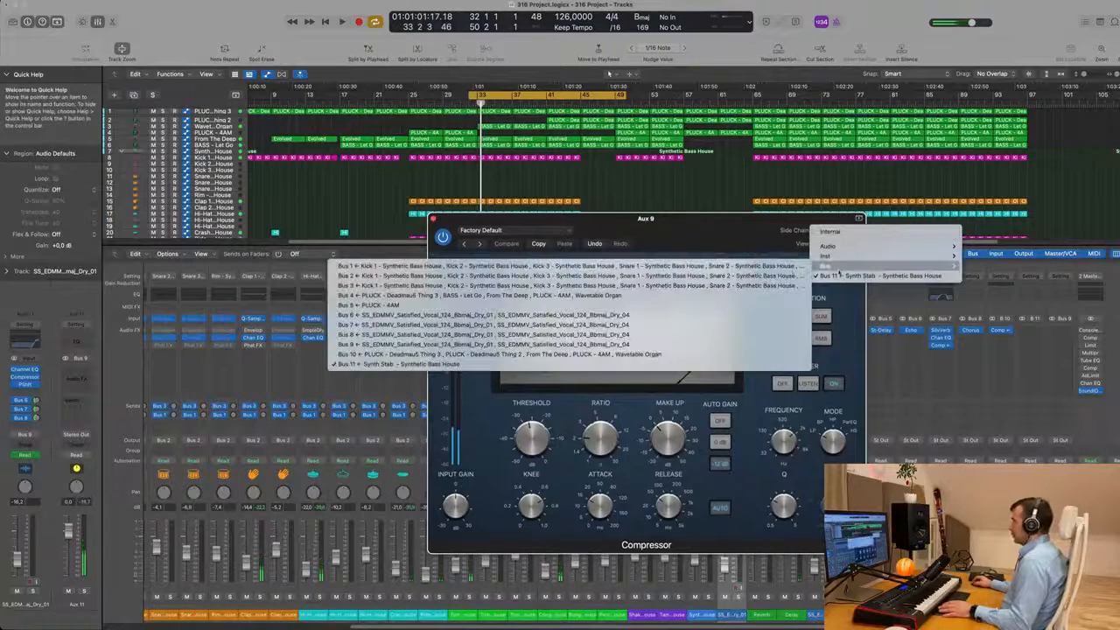
{"action": "left_click", "coordinate": [442, 345]}
{"action": "left_click_drag", "start_coordinate": [723, 222], "coordinate": [815, 195]}
Lower the Aux 9 compressor's threshold to about -38 dB during playback and turn off its auto release.
{"action": "key", "text": "space"}
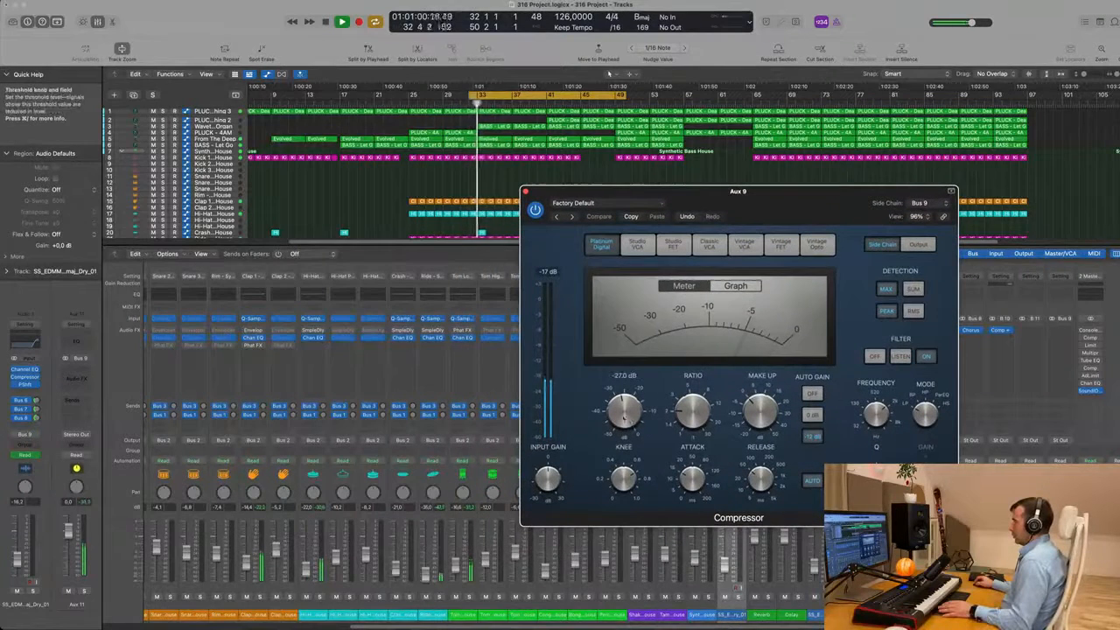
{"action": "left_click_drag", "start_coordinate": [623, 421], "coordinate": [624, 417]}
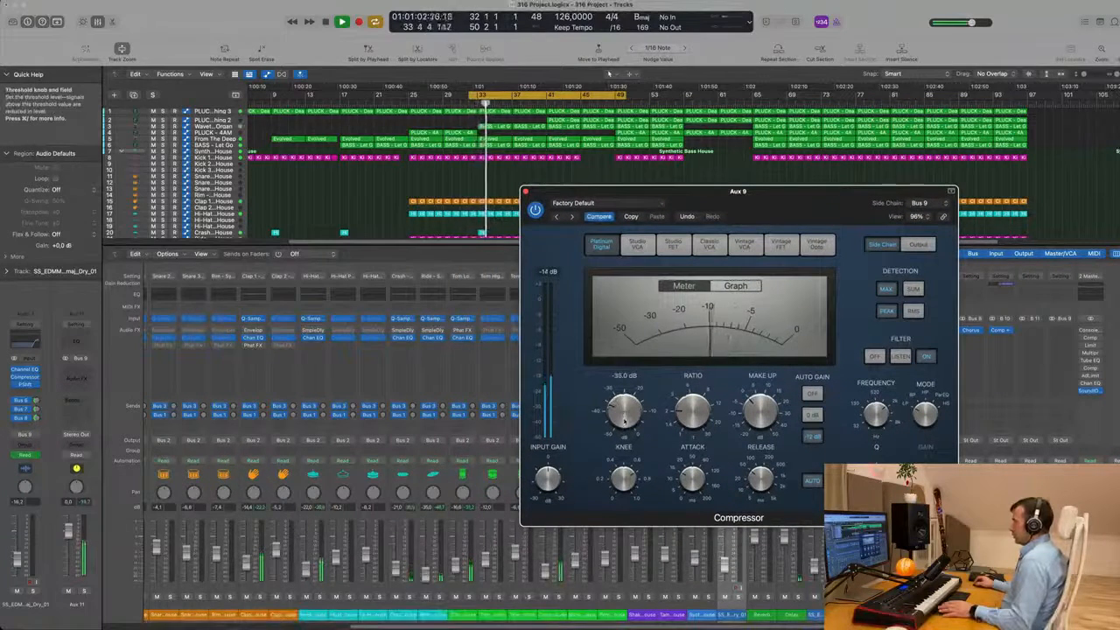
{"action": "left_click_drag", "start_coordinate": [839, 203], "coordinate": [783, 208]}
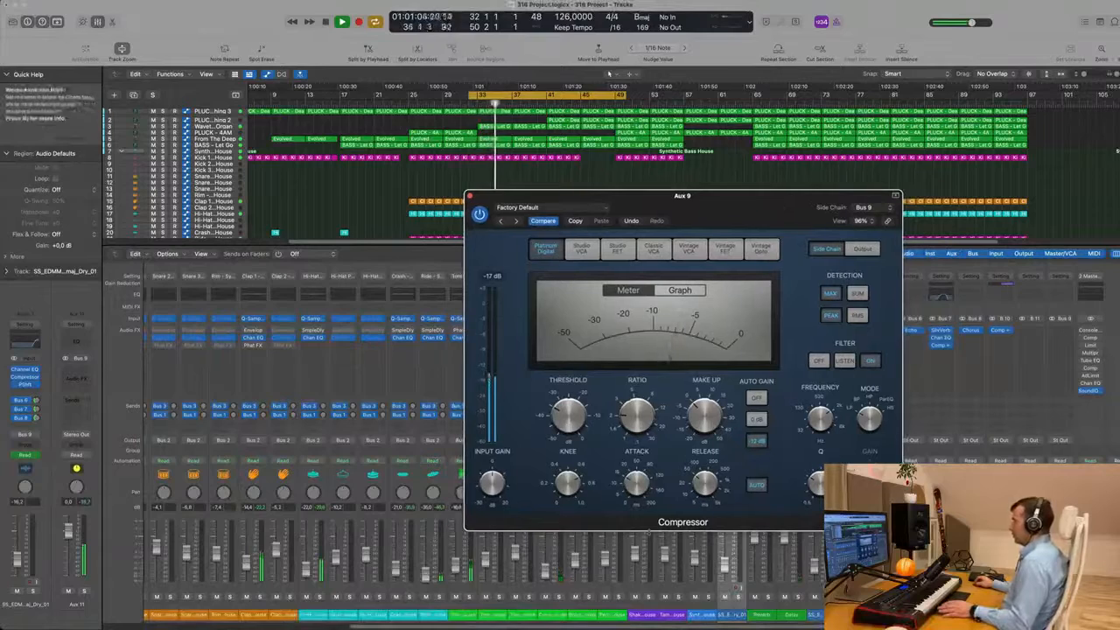
{"action": "key", "text": "space"}
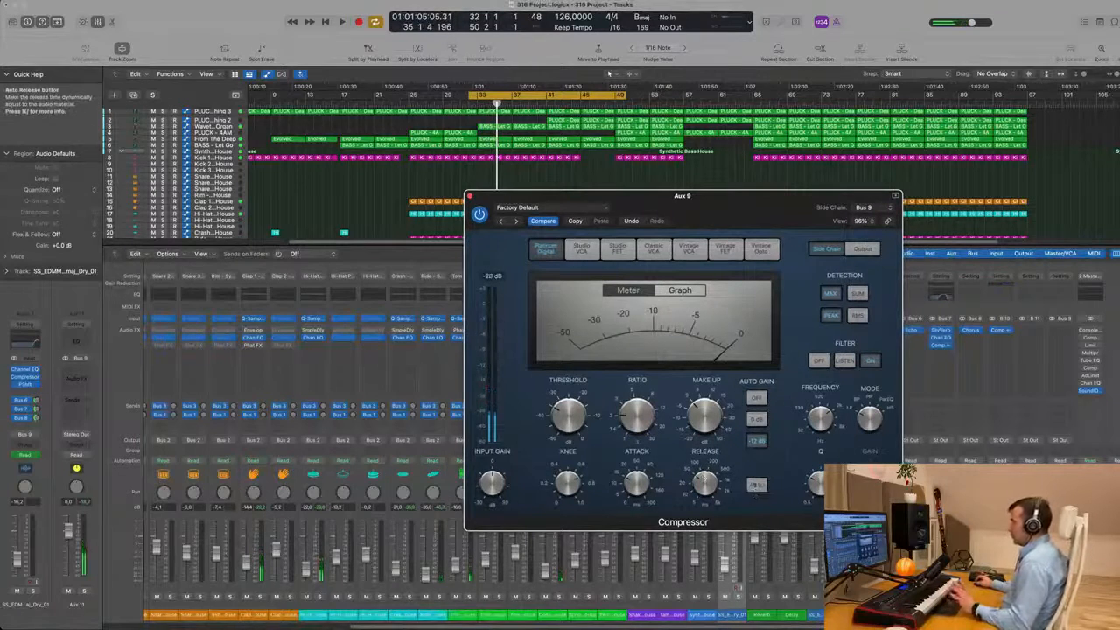
{"action": "left_click_drag", "start_coordinate": [747, 200], "coordinate": [666, 244]}
{"action": "key", "text": "space"}
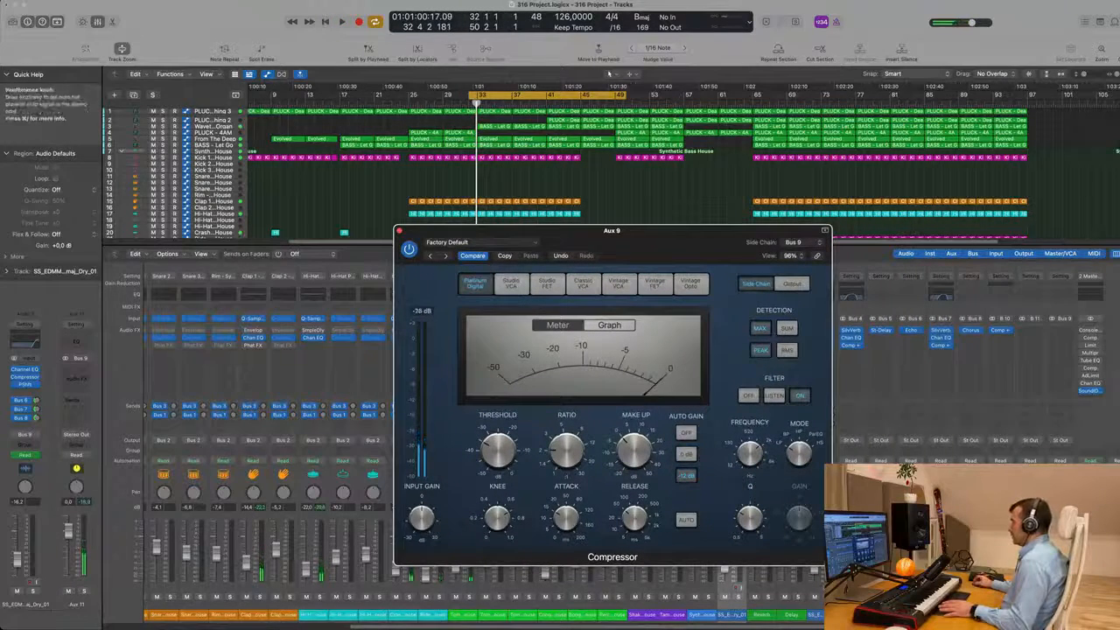
Play the cycle with the Satisfied Vocal Dry_01 channel soloed, and close the Aux 9 compressor window.
{"action": "key", "text": "space"}
{"action": "left_click", "coordinate": [739, 597]}
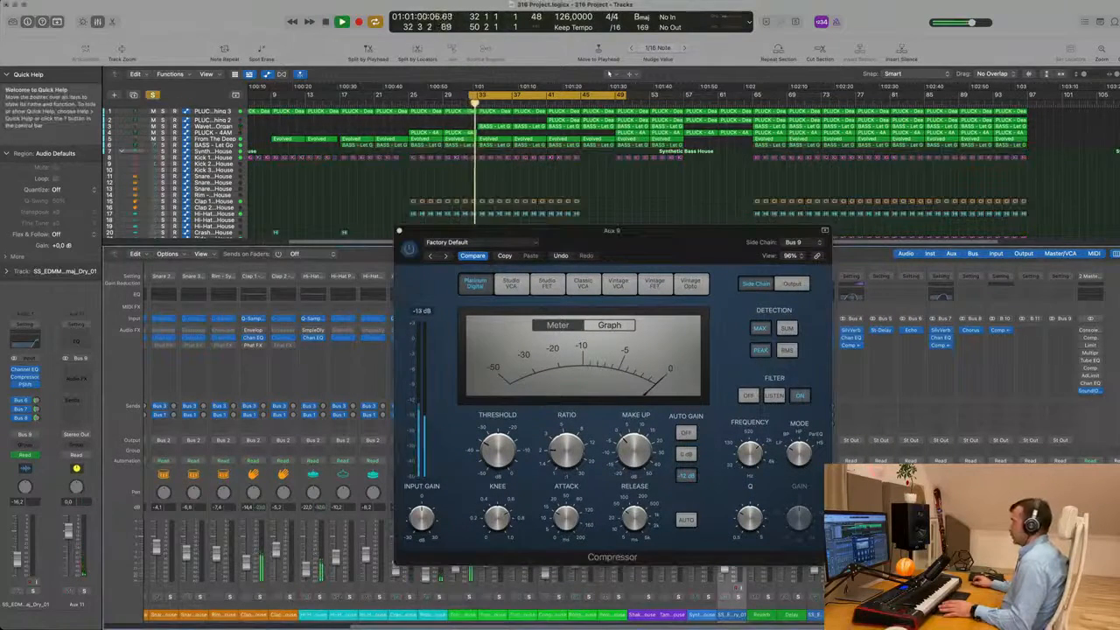
{"action": "left_click_drag", "start_coordinate": [688, 246], "coordinate": [837, 295]}
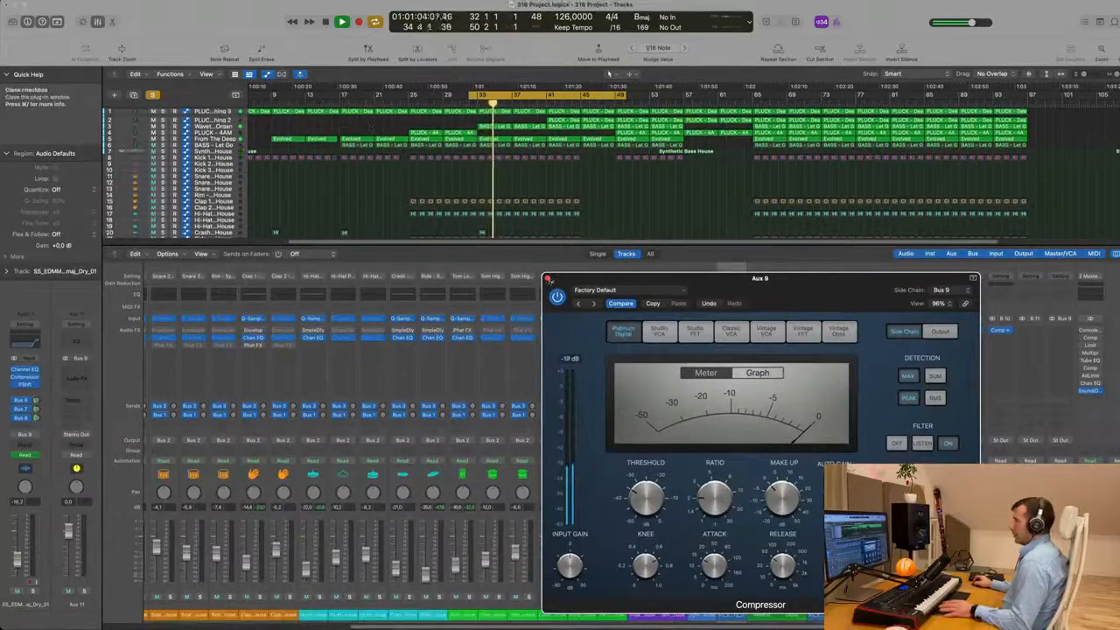
{"action": "left_click", "coordinate": [548, 279]}
{"action": "key", "text": "space"}
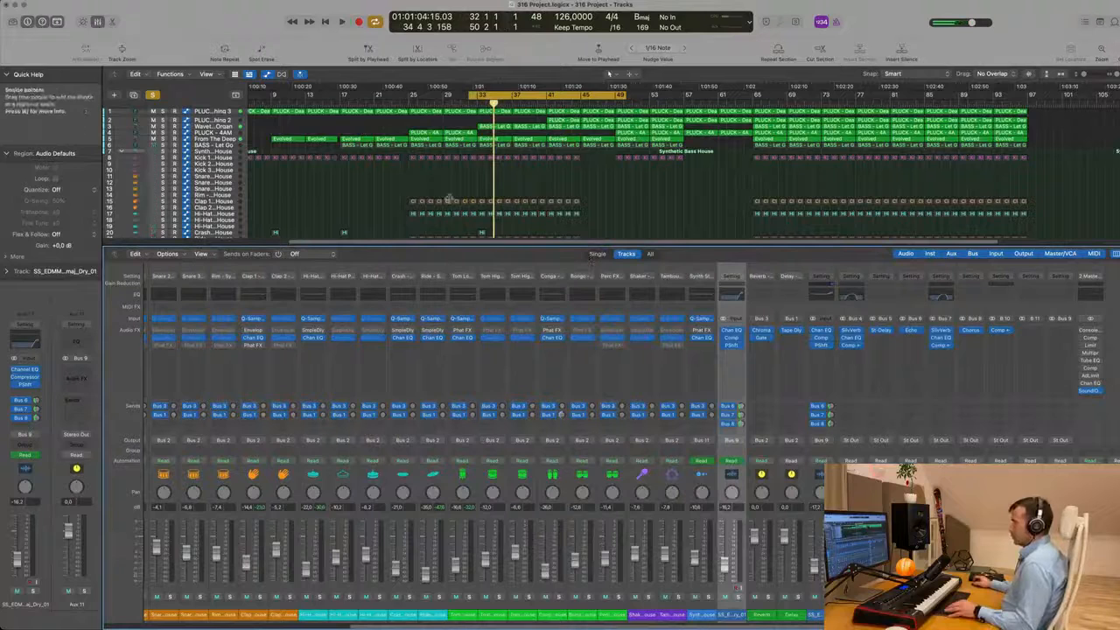
Hide the mixer, examine the channel routing of each instrument track from PLUCK - Deadmau5 Thing 3 to BASS - Let Go, and show the mixer again.
{"action": "key", "text": "x"}
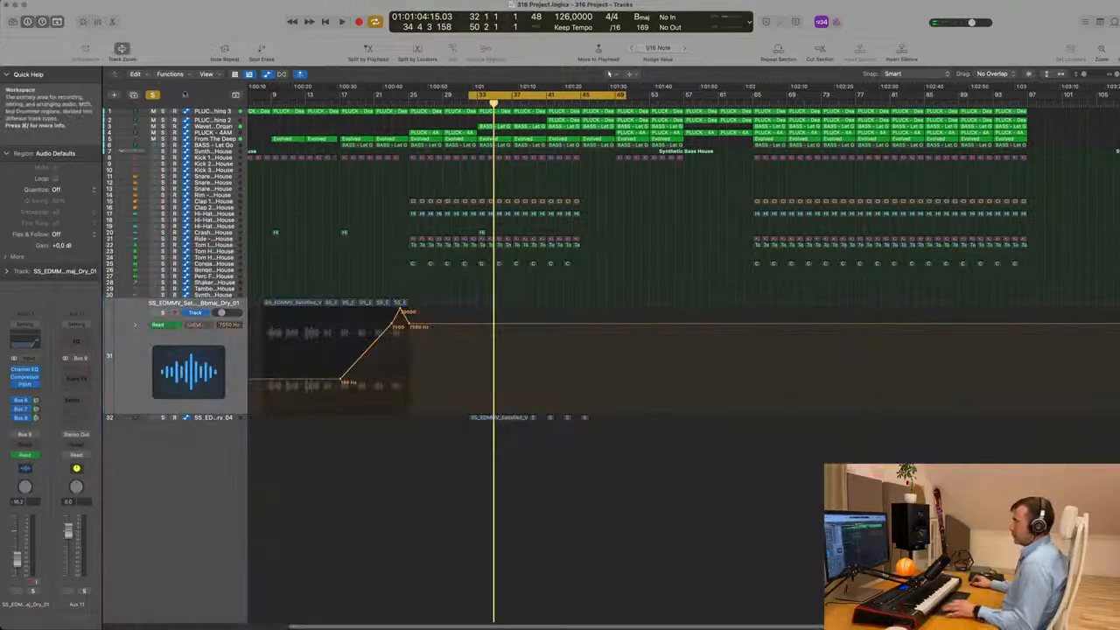
{"action": "left_click", "coordinate": [208, 112]}
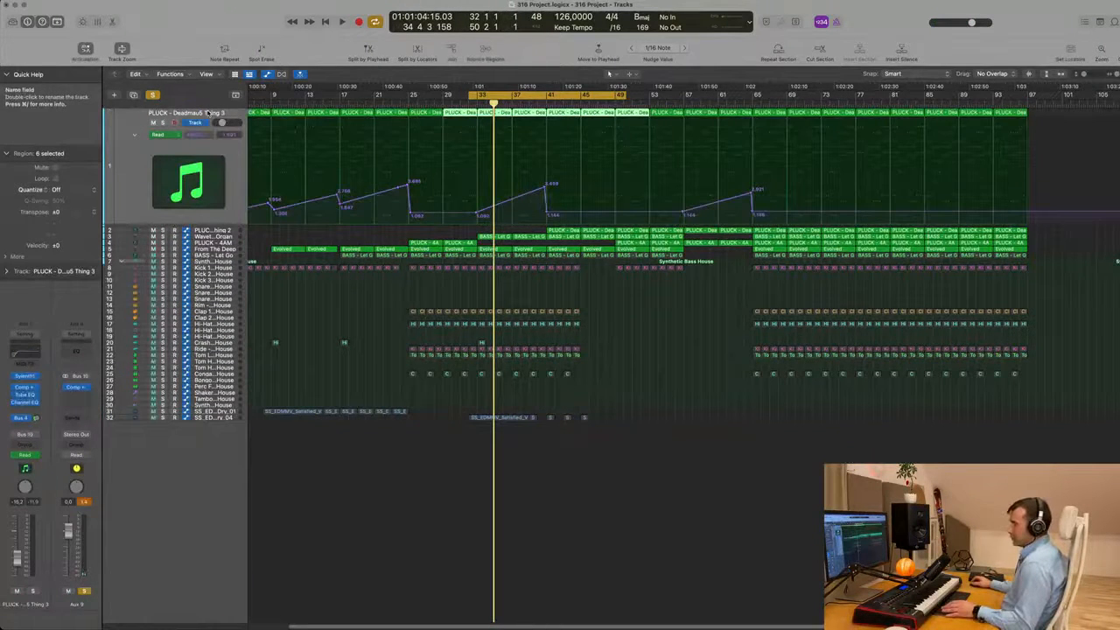
{"action": "key", "text": "Down"}
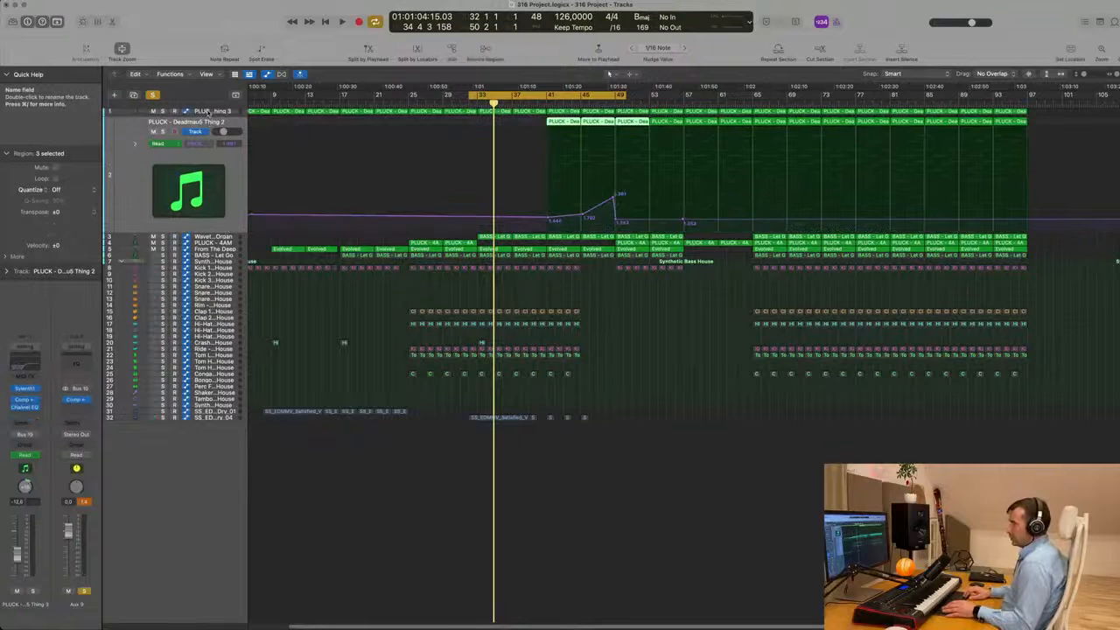
{"action": "key", "text": "Down"}
{"action": "key", "text": "Down"}
{"action": "key", "text": "Down"}
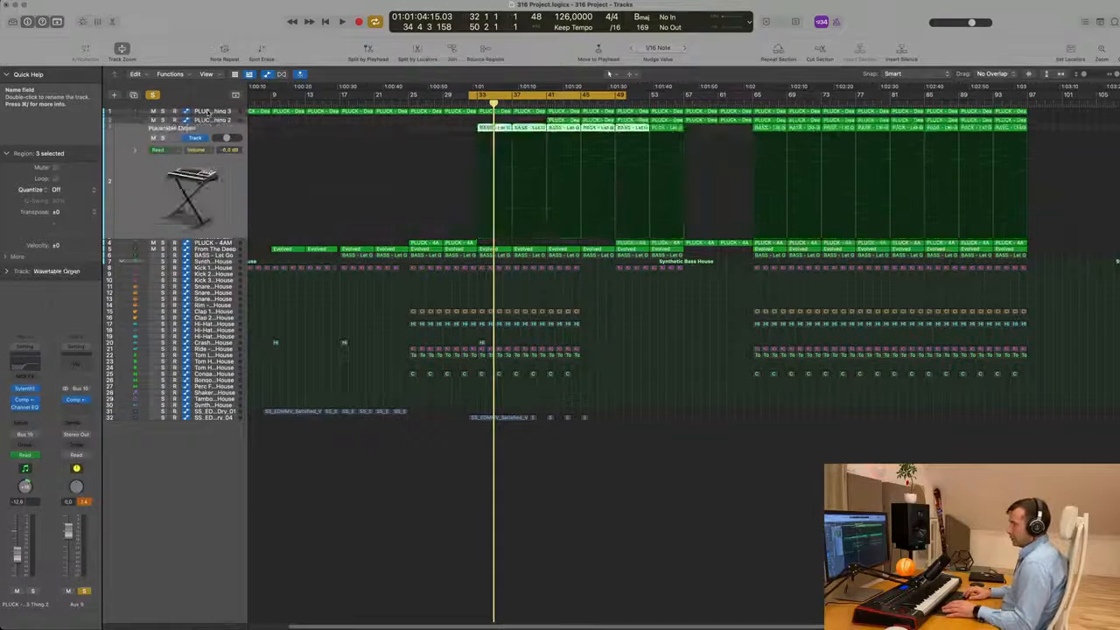
{"action": "key", "text": "Down"}
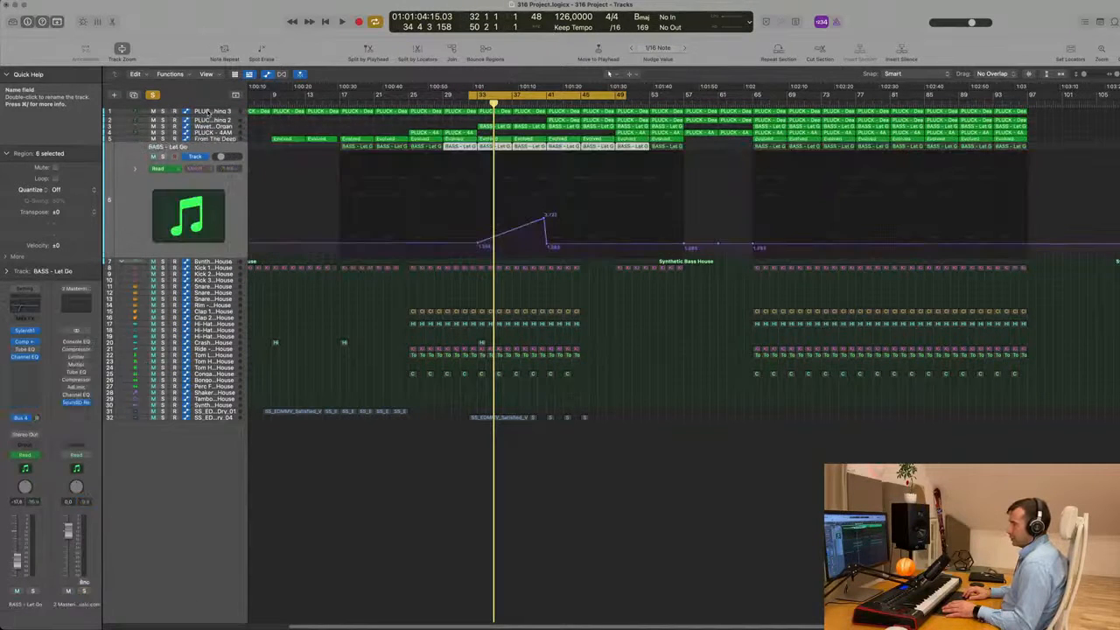
{"action": "key", "text": "Up"}
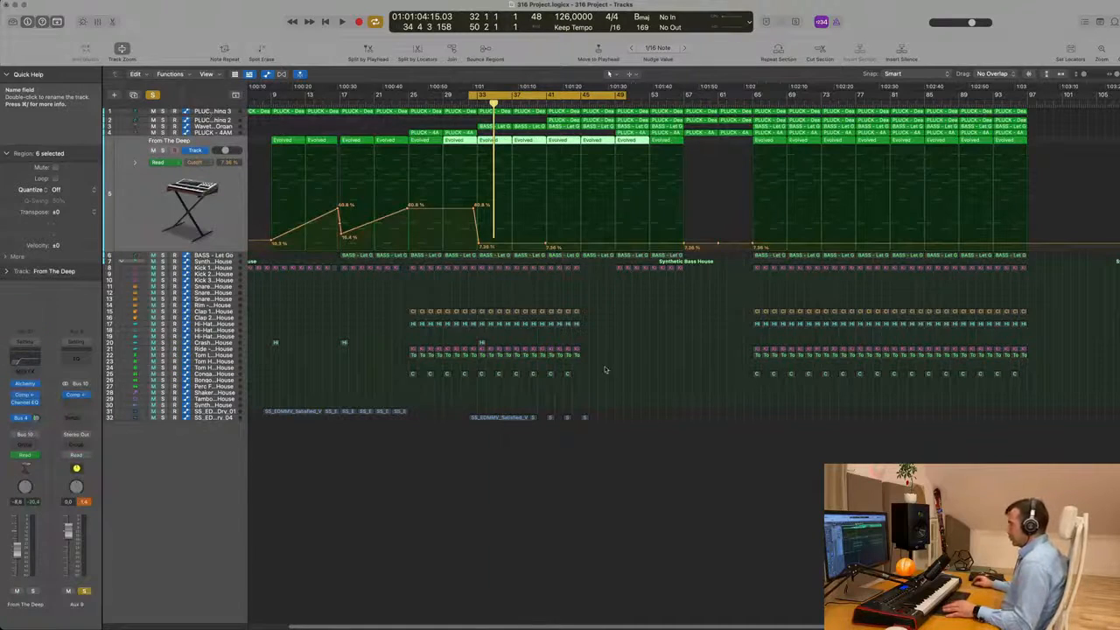
{"action": "key", "text": "x"}
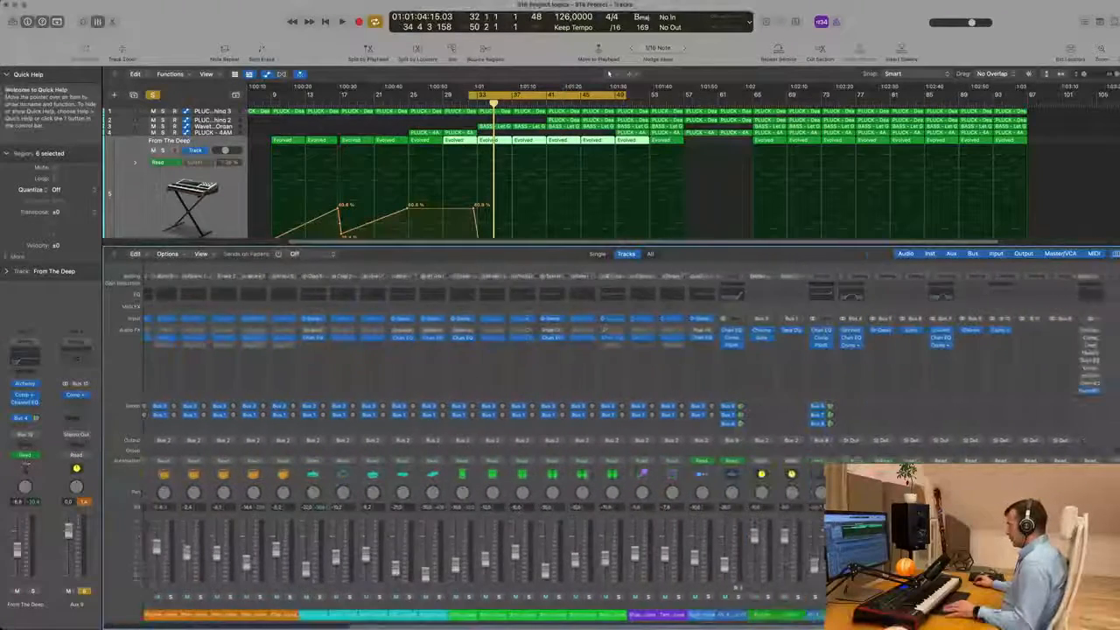
Replay the cycle while checking the instrument channels' bus outputs in the mixer, and turn off the solo on Aux 9.
{"action": "key", "text": "space"}
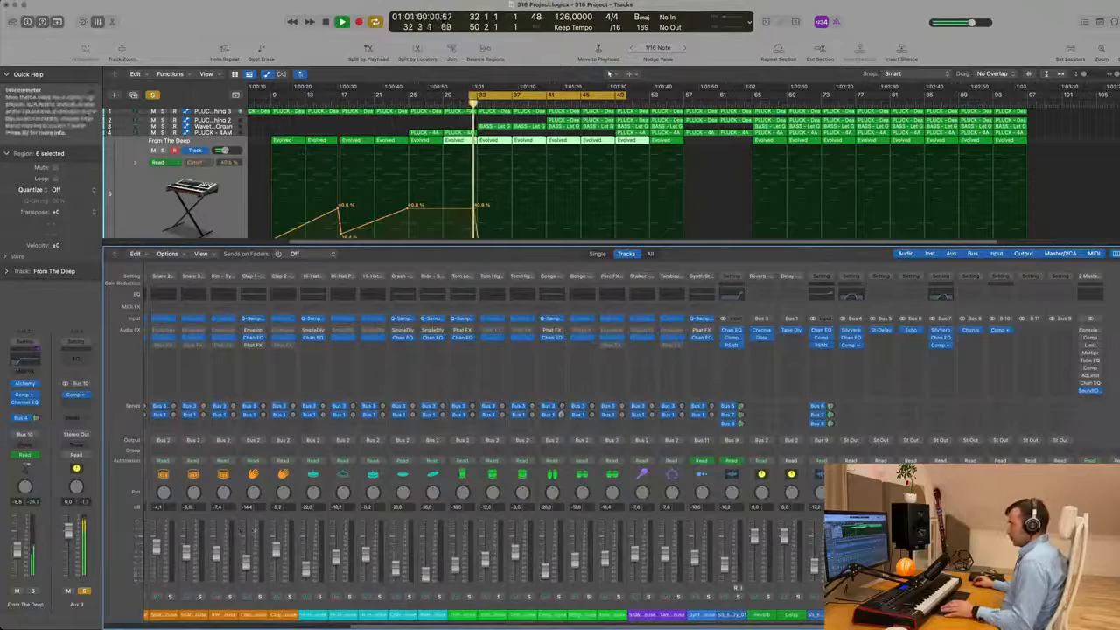
{"action": "scroll", "coordinate": [169, 563], "scroll_direction": "left", "scroll_amount": 8}
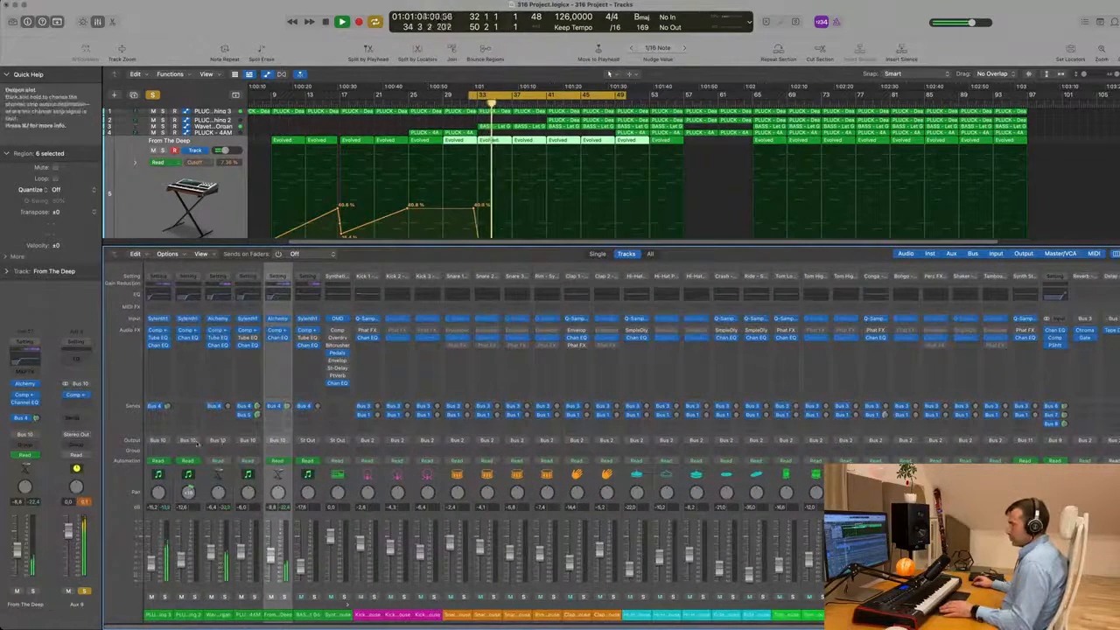
{"action": "scroll", "coordinate": [458, 487], "scroll_direction": "right", "scroll_amount": 8}
{"action": "scroll", "coordinate": [458, 486], "scroll_direction": "right", "scroll_amount": 4}
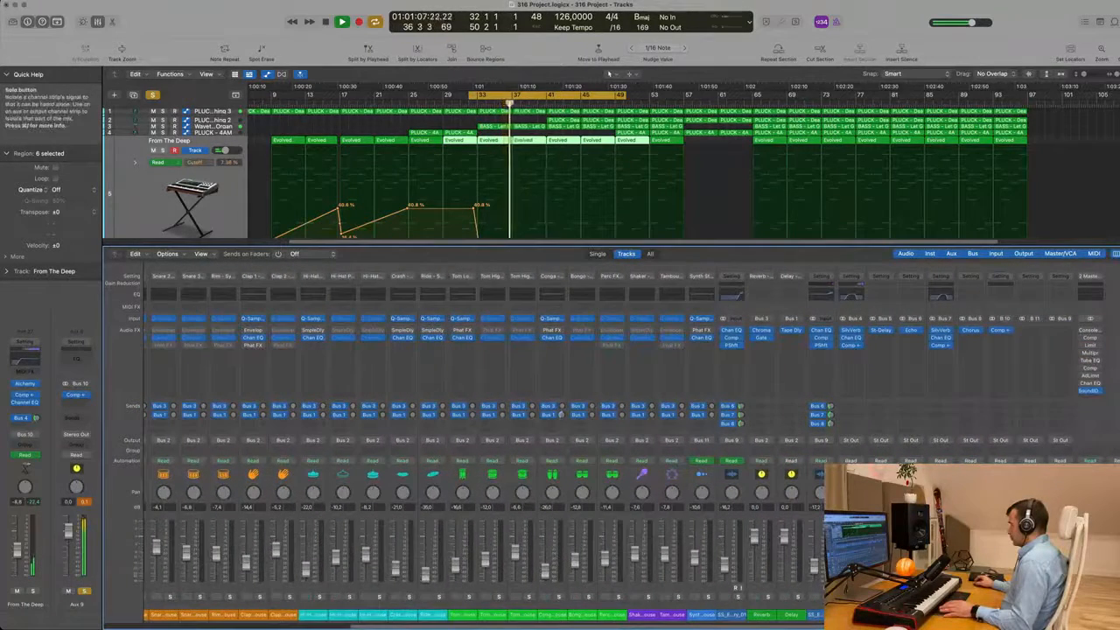
{"action": "left_click", "coordinate": [85, 591]}
{"action": "key", "text": "space"}
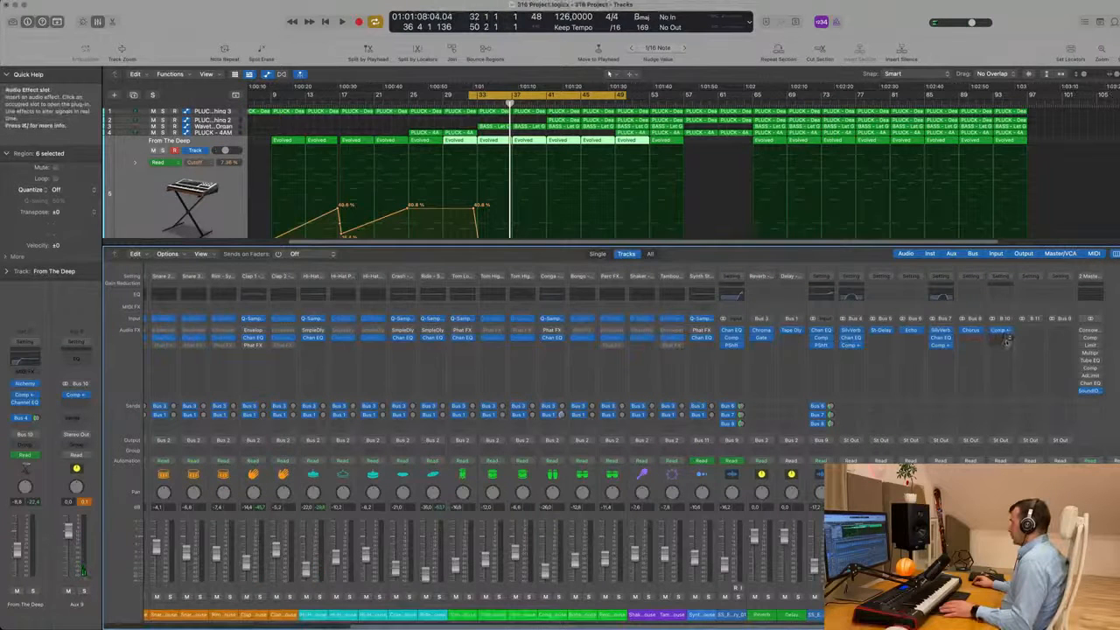
Move the compressor from the Bus 9 aux channel back to the Bus 10 aux channel and clear the solo.
{"action": "key", "text": "space"}
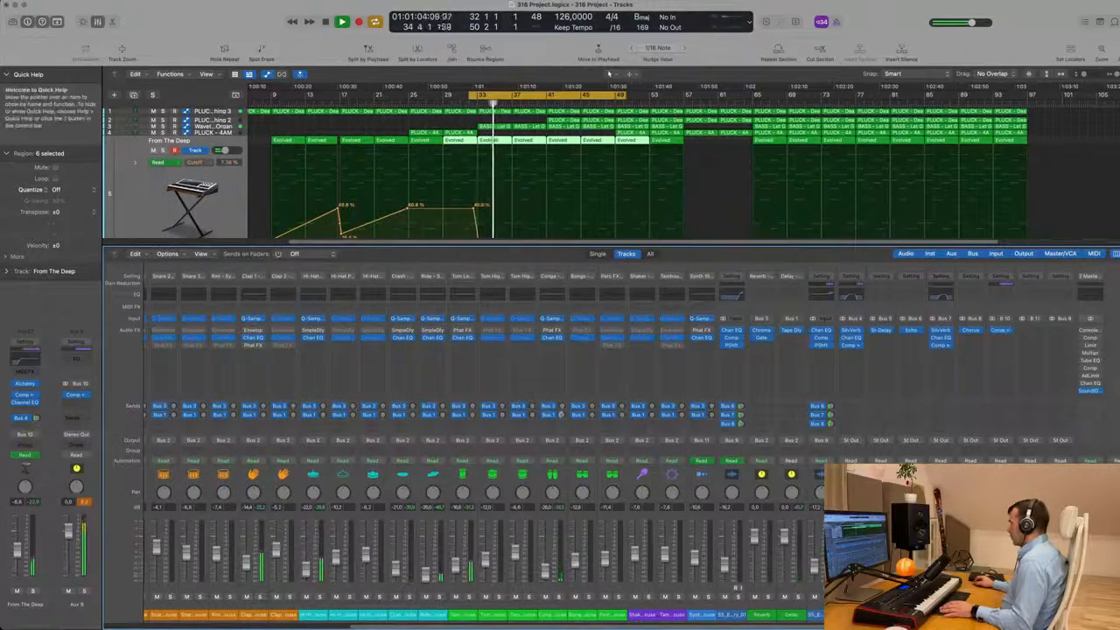
{"action": "left_click", "coordinate": [1008, 597]}
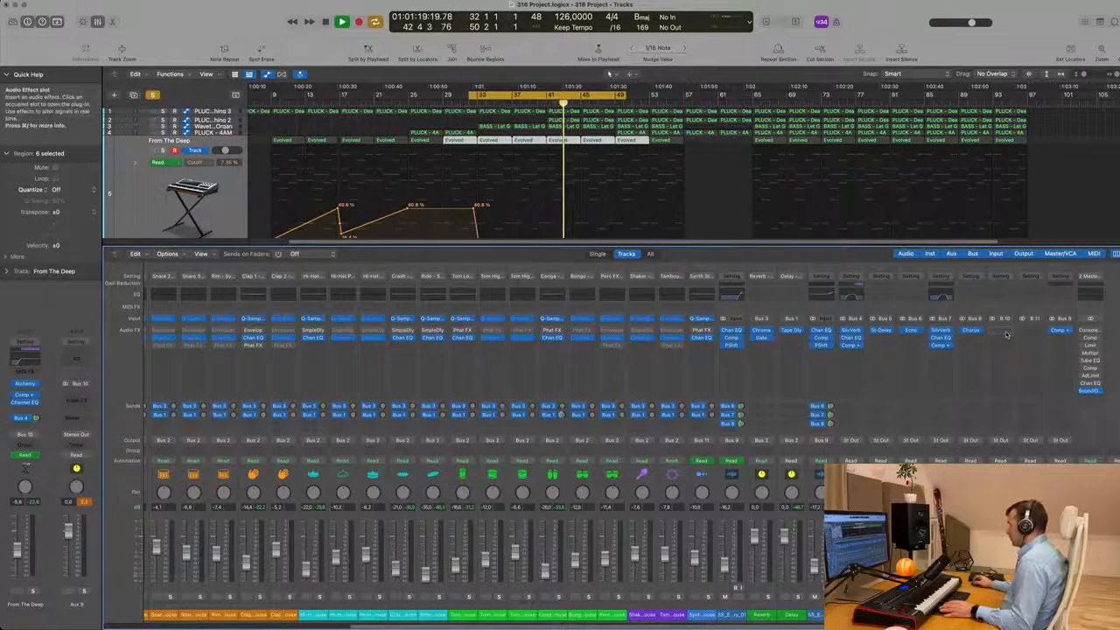
{"action": "left_click_drag", "start_coordinate": [1007, 335], "coordinate": [1003, 331]}
{"action": "left_click", "coordinate": [152, 94]}
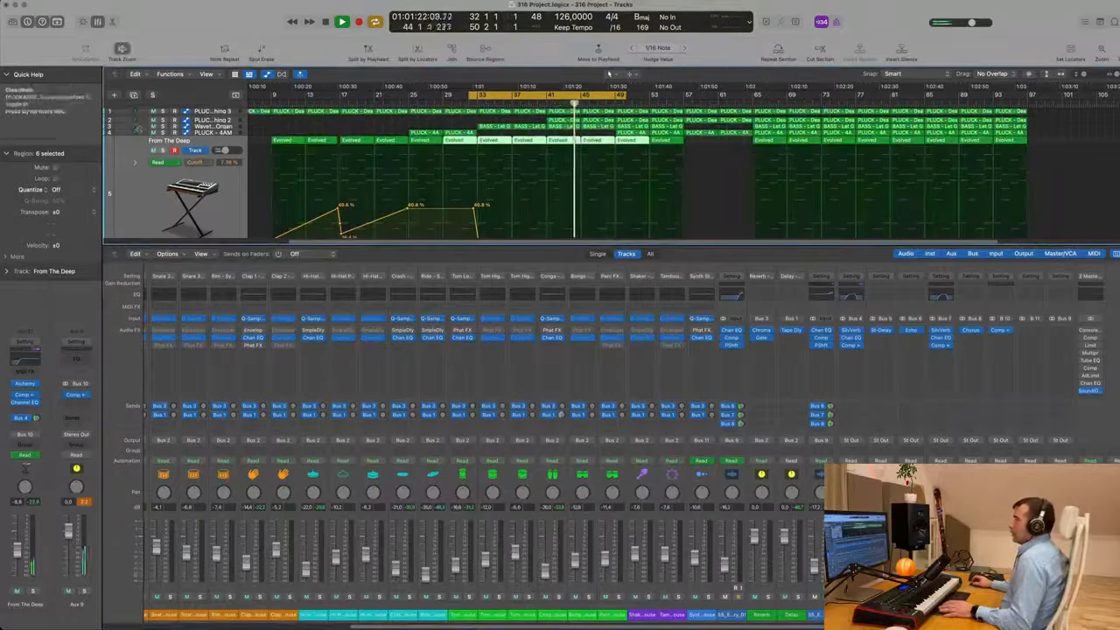
{"action": "key", "text": "space"}
{"action": "key", "text": "space"}
Show the Aux 9 compressor's output settings, turn off auto gain, and set the threshold to about -29 dB during playback.
{"action": "left_click", "coordinate": [1001, 332]}
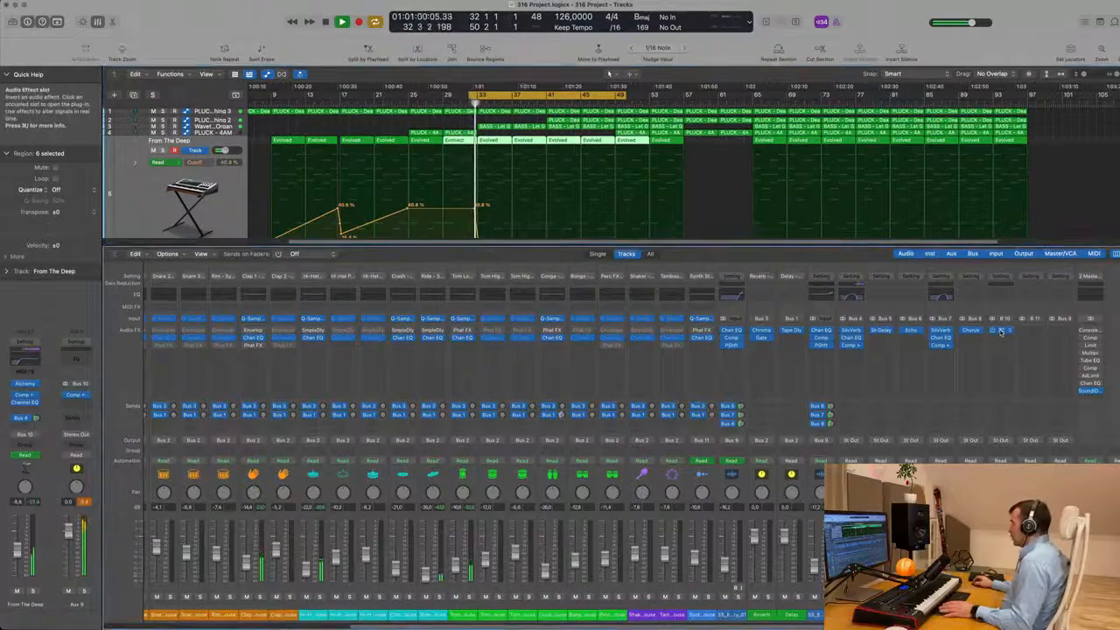
{"action": "left_click", "coordinate": [1001, 331]}
{"action": "left_click_drag", "start_coordinate": [645, 120], "coordinate": [795, 225]}
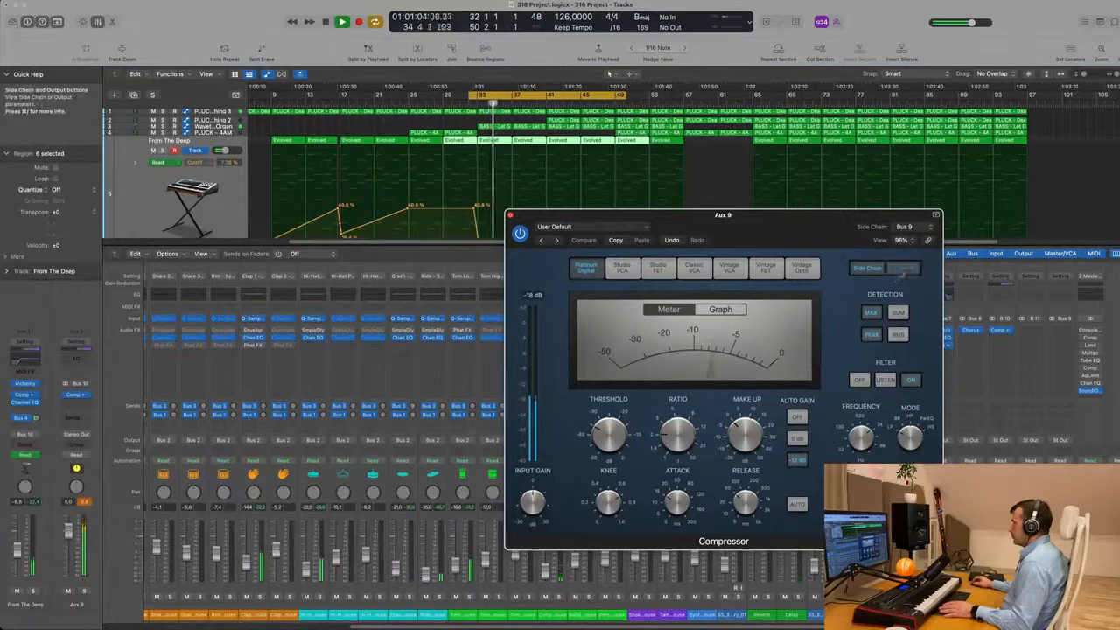
{"action": "left_click", "coordinate": [903, 268]}
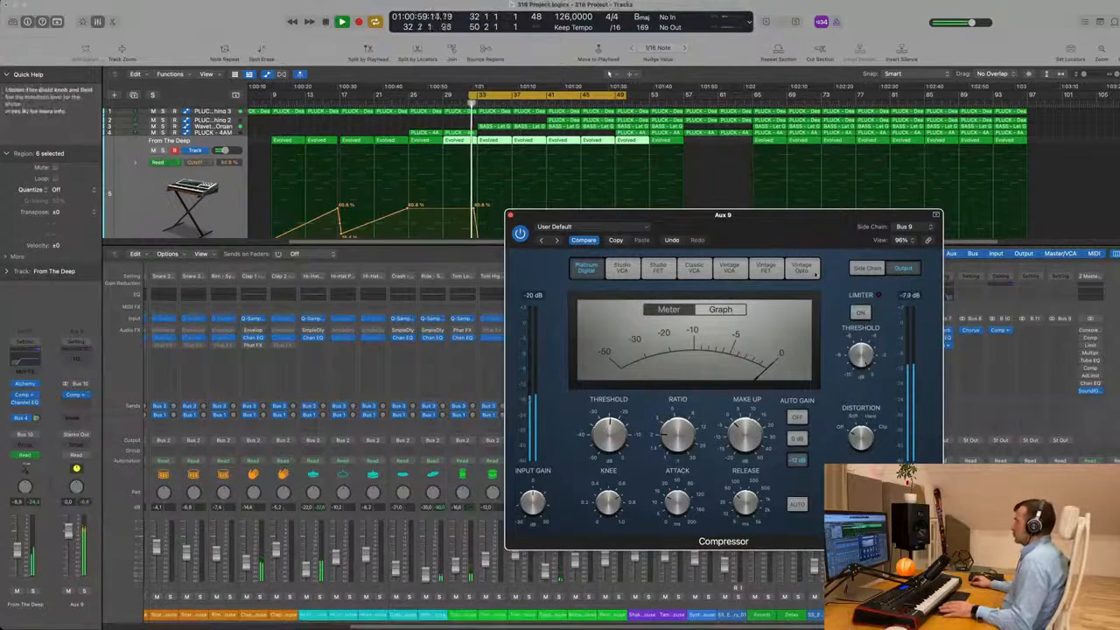
{"action": "left_click_drag", "start_coordinate": [837, 227], "coordinate": [742, 254]}
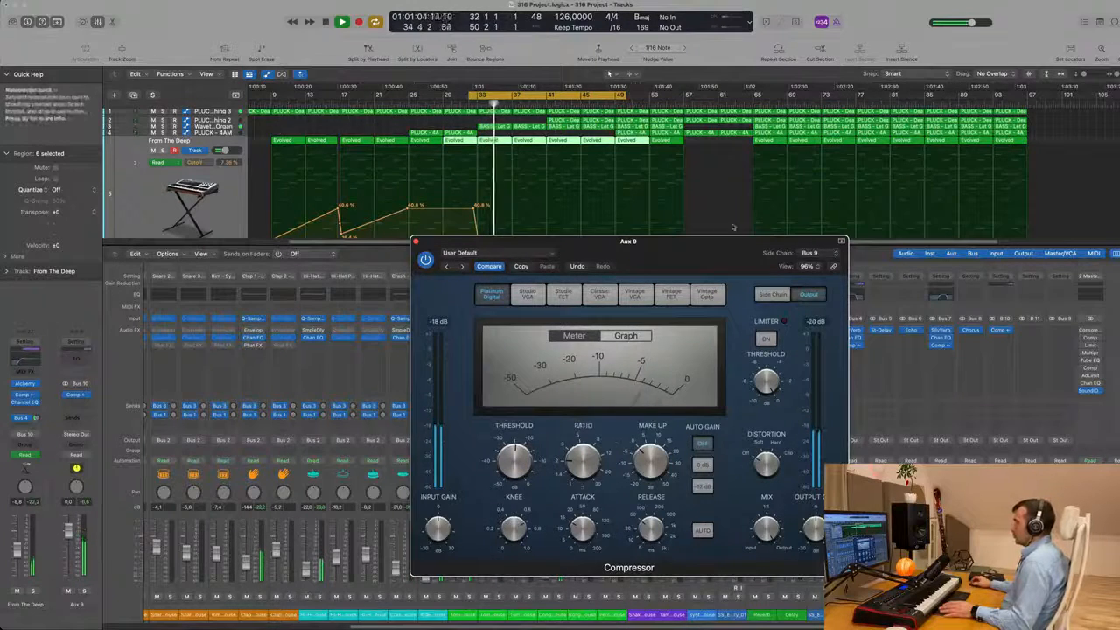
{"action": "left_click_drag", "start_coordinate": [705, 243], "coordinate": [783, 224]}
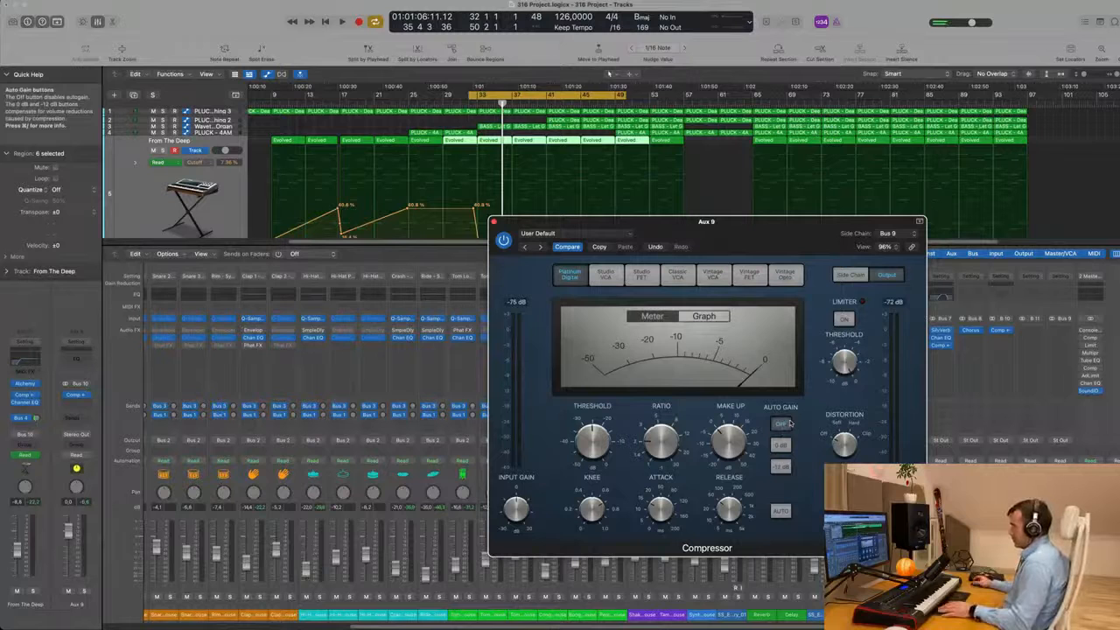
{"action": "key", "text": "space"}
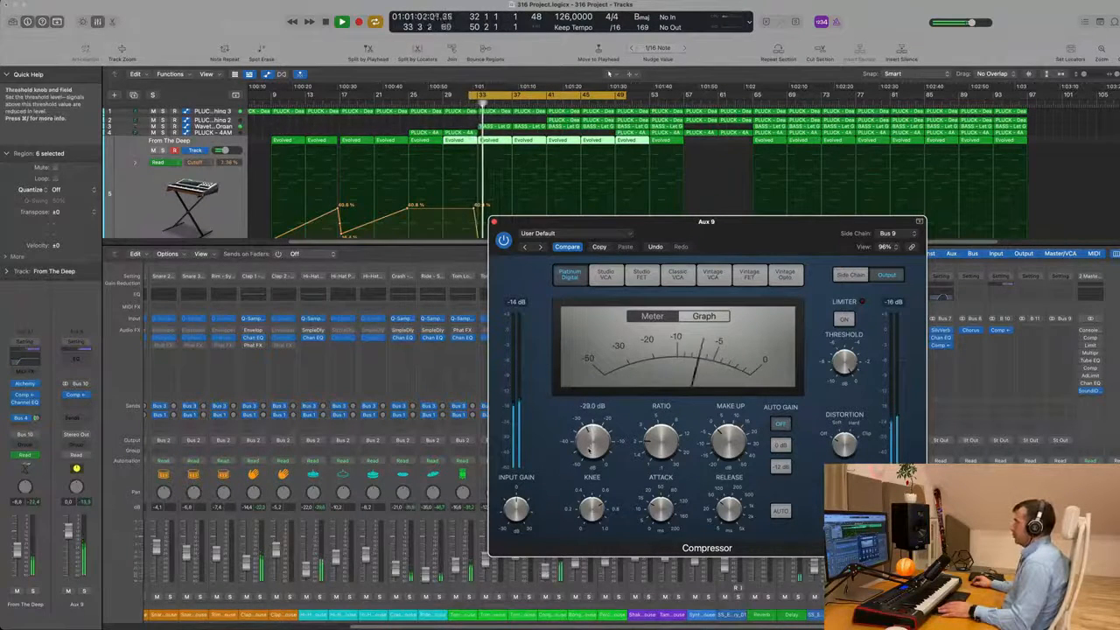
Show the Aux 9 compressor's side chain settings, set the filter frequency to about 988 Hz while listening to the side-chain signal, and turn the filter on.
{"action": "left_click", "coordinate": [851, 275]}
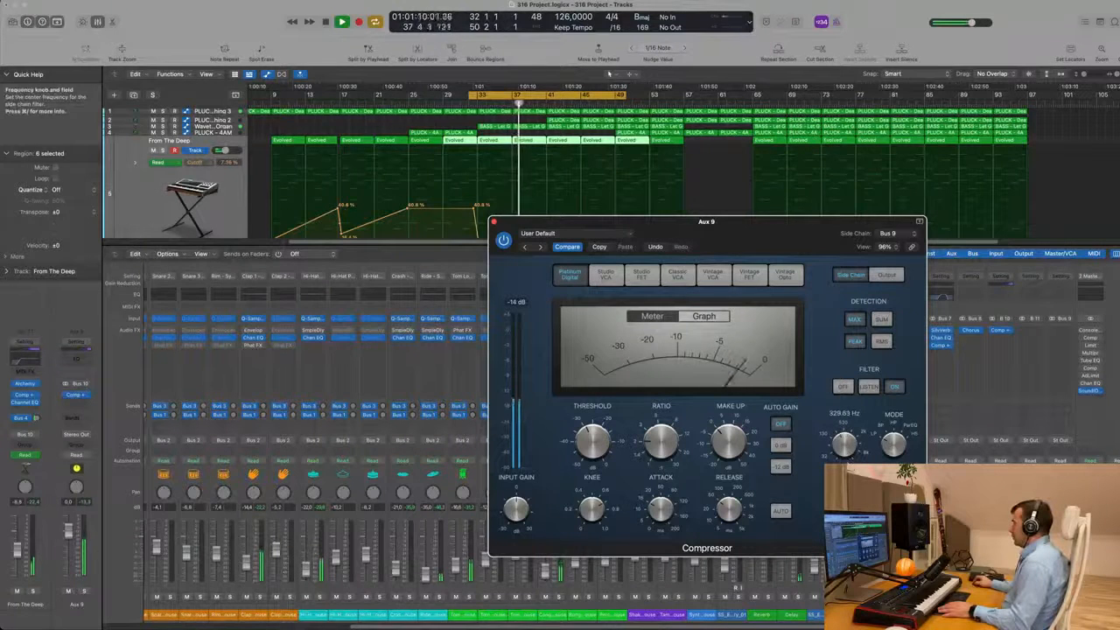
{"action": "left_click", "coordinate": [869, 387]}
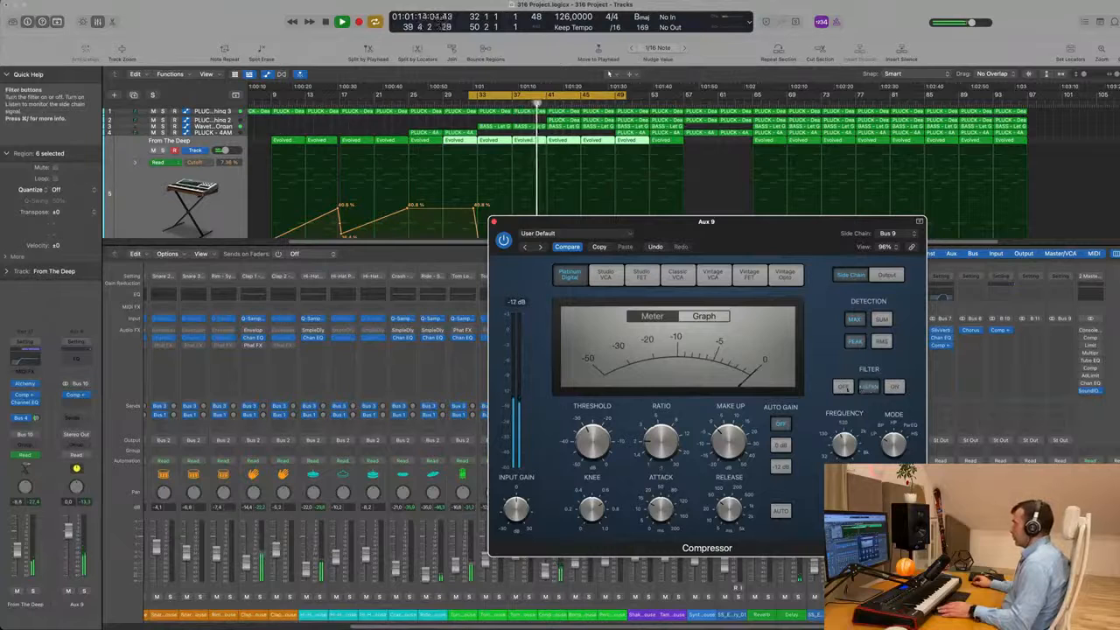
{"action": "left_click", "coordinate": [892, 388]}
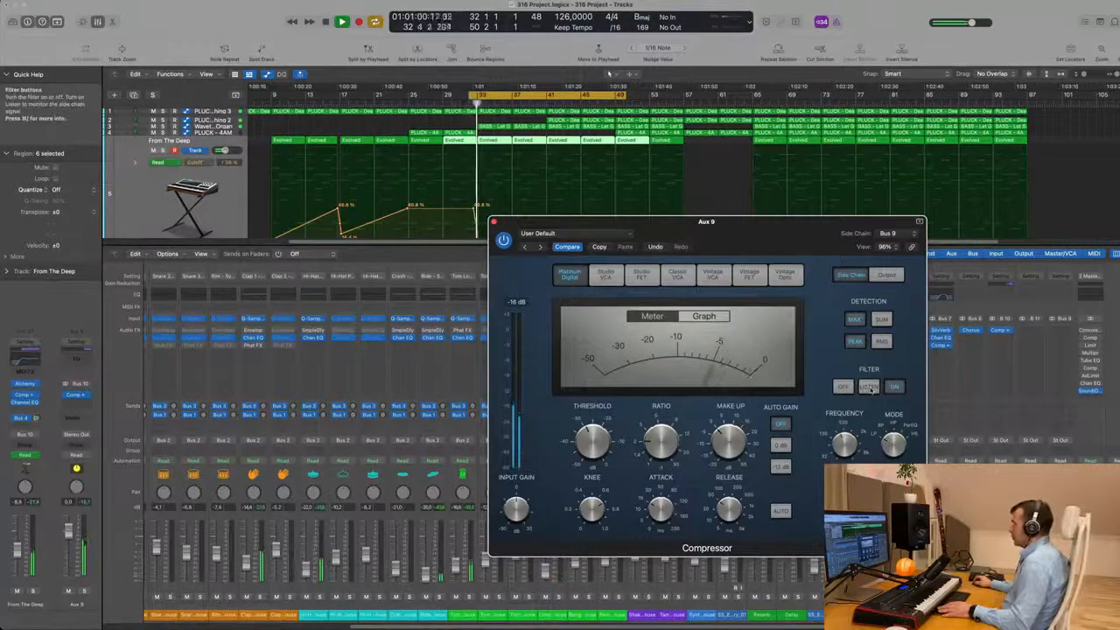
{"action": "left_click", "coordinate": [870, 388]}
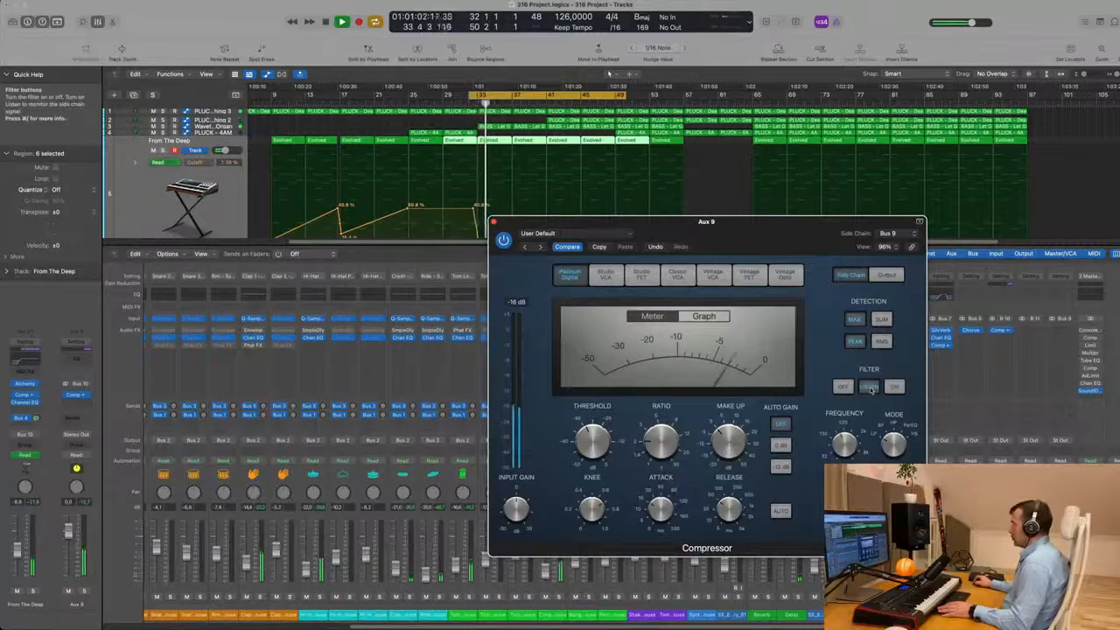
{"action": "mouse_move", "coordinate": [857, 420]}
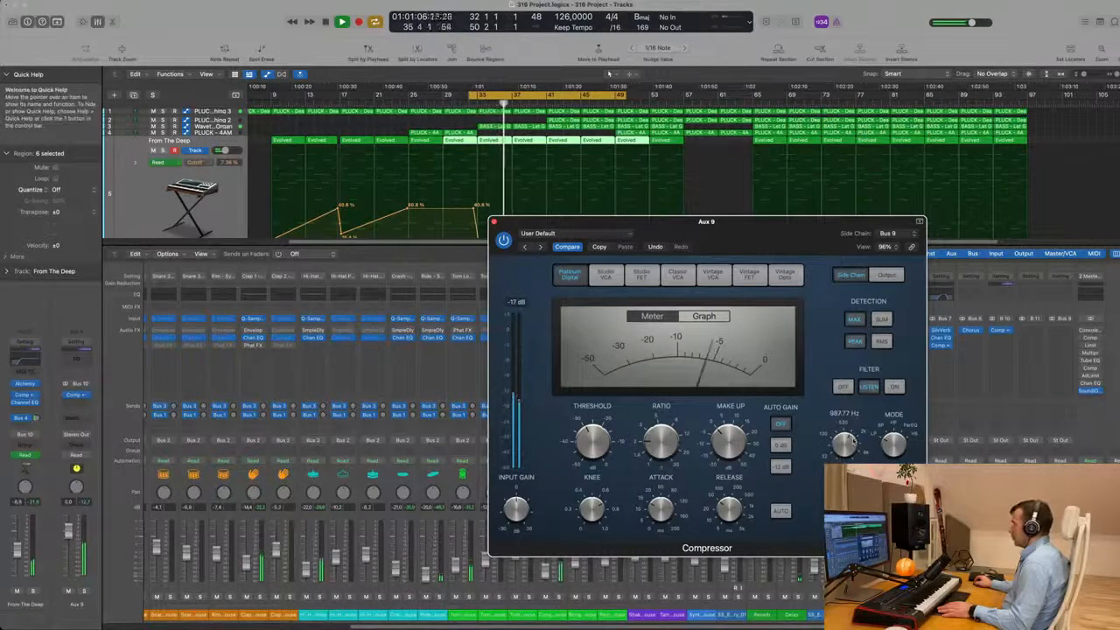
{"action": "left_click_drag", "start_coordinate": [845, 444], "coordinate": [846, 456]}
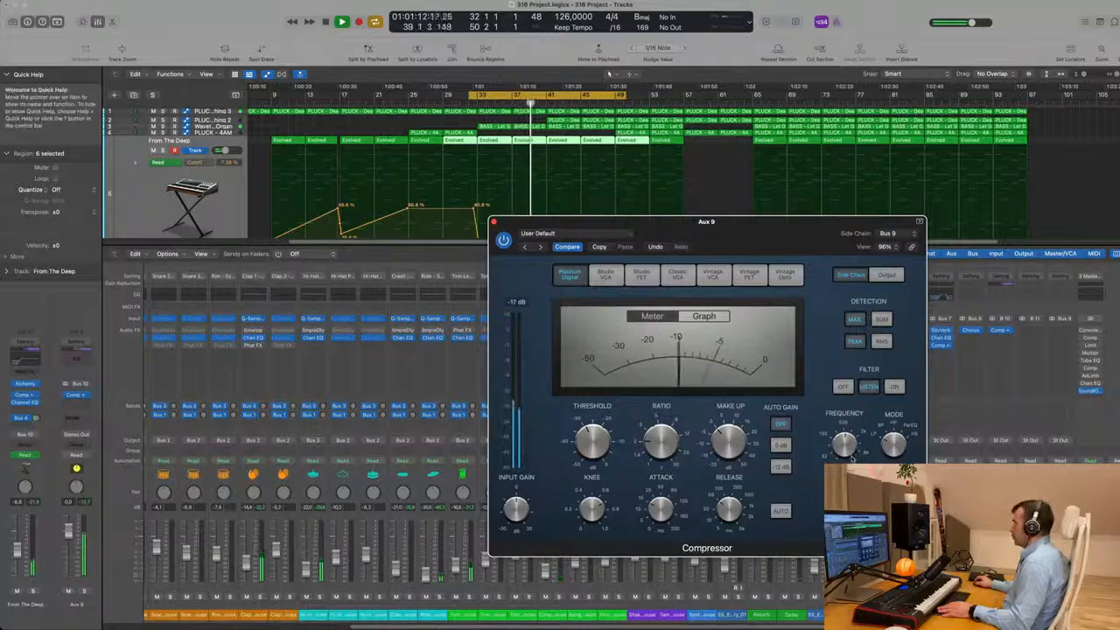
{"action": "left_click_drag", "start_coordinate": [852, 453], "coordinate": [842, 337]}
{"action": "key", "text": "space"}
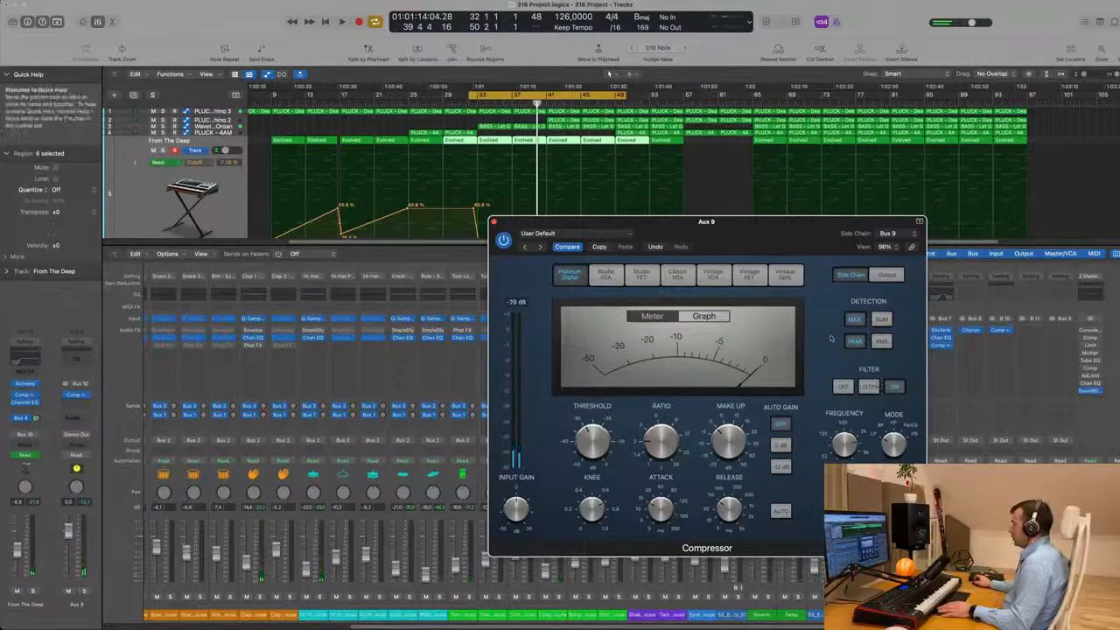
Replay the cycle with the Aux 9 compressor bypassed and re-enabled to compare its effect on the instruments.
{"action": "key", "text": "space"}
{"action": "left_click_drag", "start_coordinate": [760, 231], "coordinate": [802, 229]}
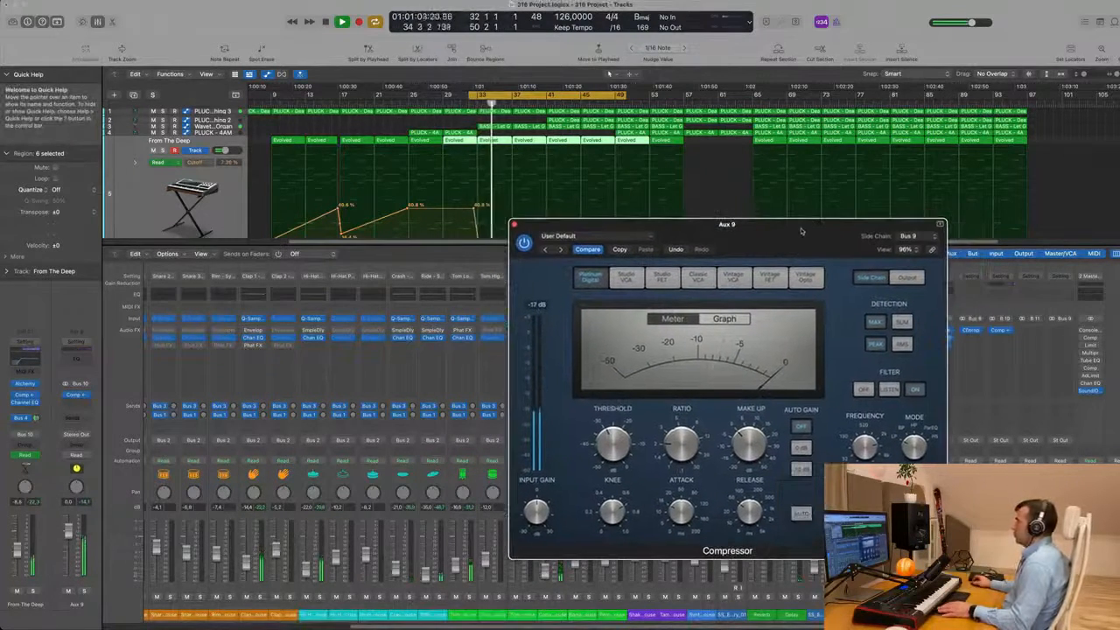
{"action": "mouse_move", "coordinate": [758, 488]}
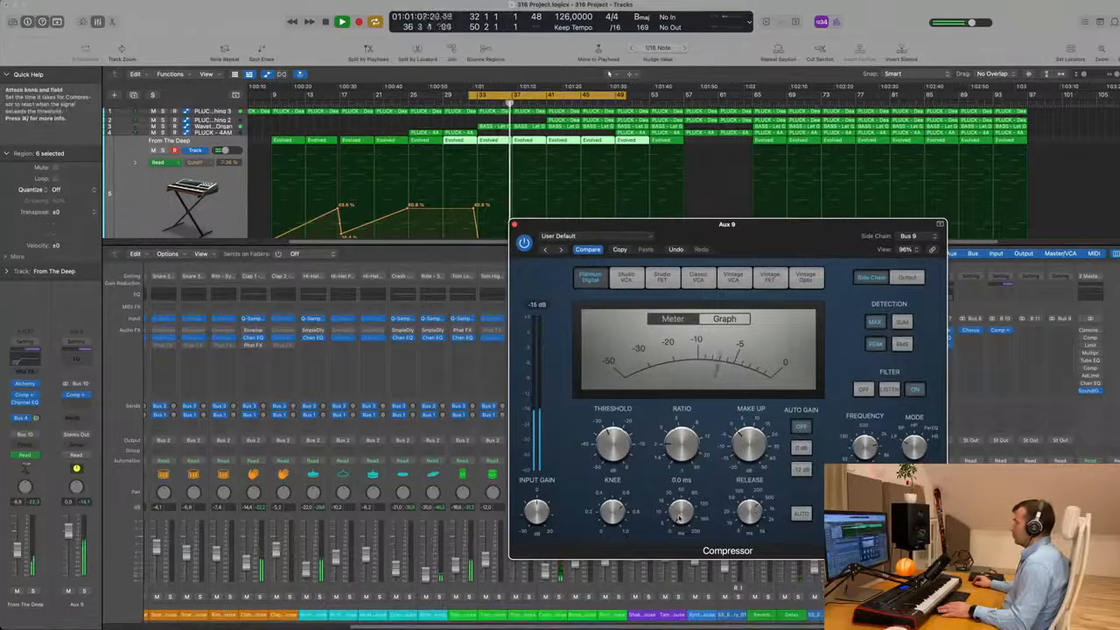
{"action": "left_click_drag", "start_coordinate": [772, 233], "coordinate": [770, 172]}
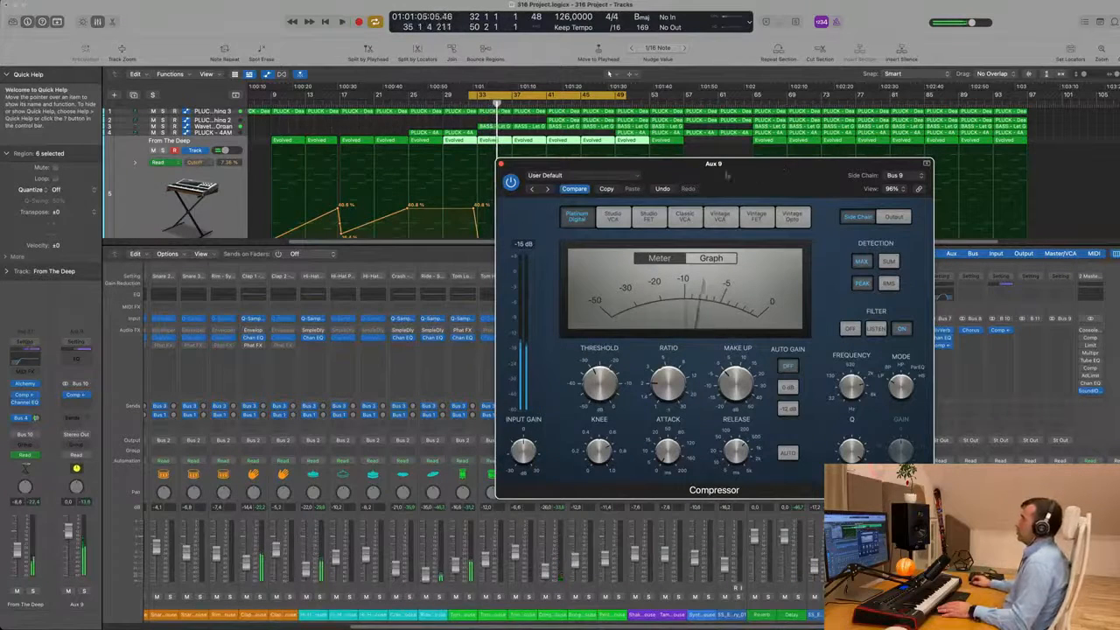
{"action": "left_click_drag", "start_coordinate": [756, 173], "coordinate": [751, 209]}
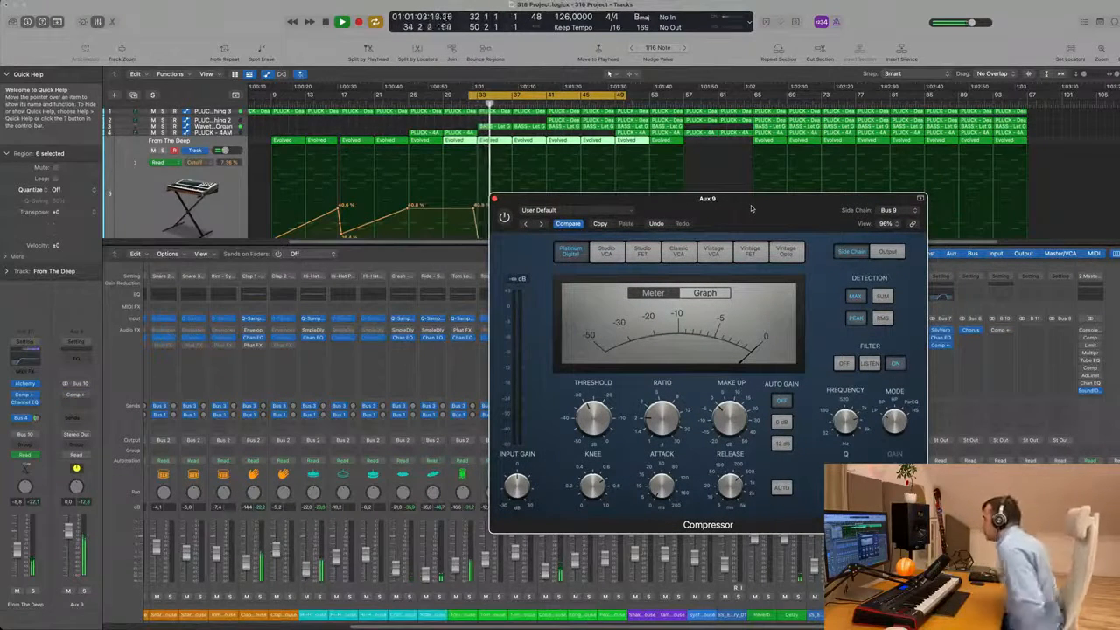
{"action": "left_click_drag", "start_coordinate": [751, 209], "coordinate": [681, 165]}
{"action": "left_click", "coordinate": [487, 219]}
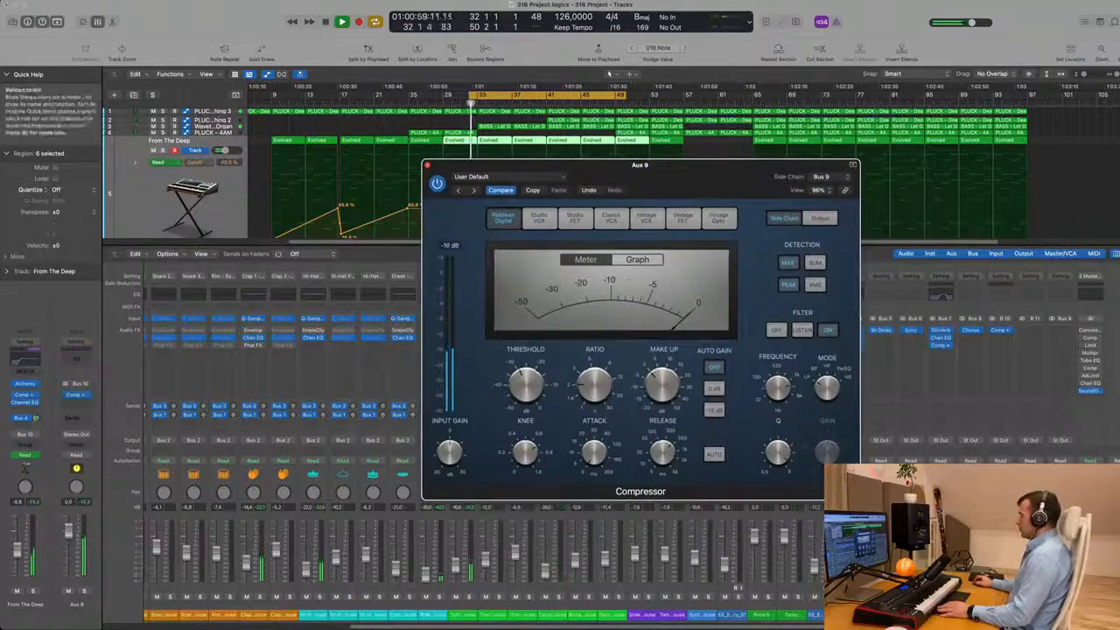
Solo Aux 9 and the two Satisfied vocal tracks during playback to examine the compression, and clear the solos.
{"action": "left_click", "coordinate": [152, 93]}
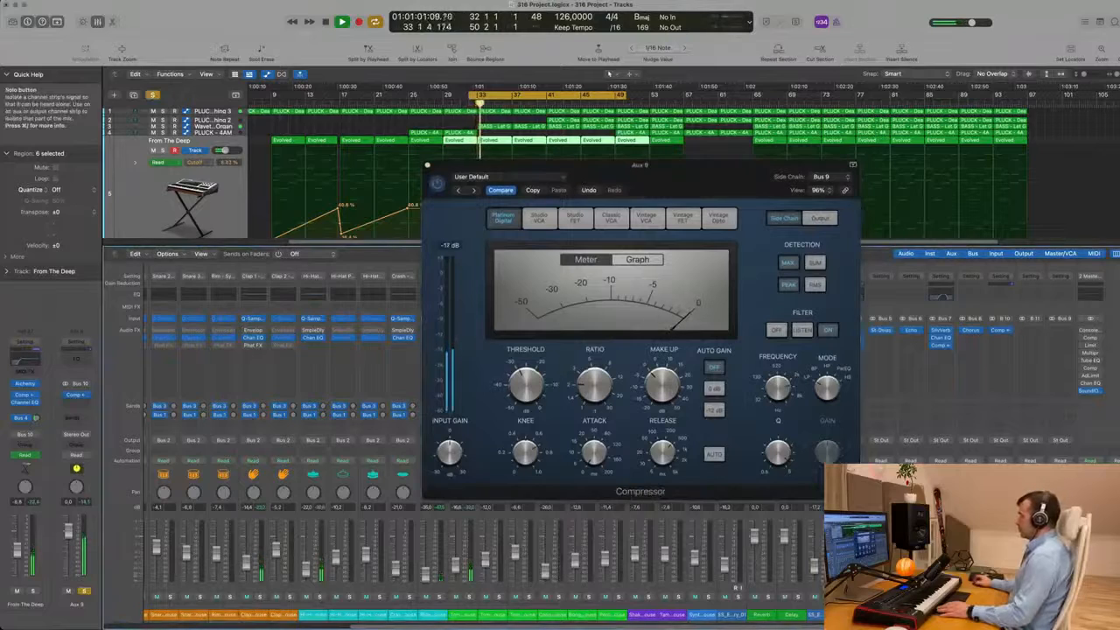
{"action": "left_click_drag", "start_coordinate": [686, 172], "coordinate": [763, 183]}
{"action": "scroll", "coordinate": [367, 158], "scroll_direction": "down", "scroll_amount": 6}
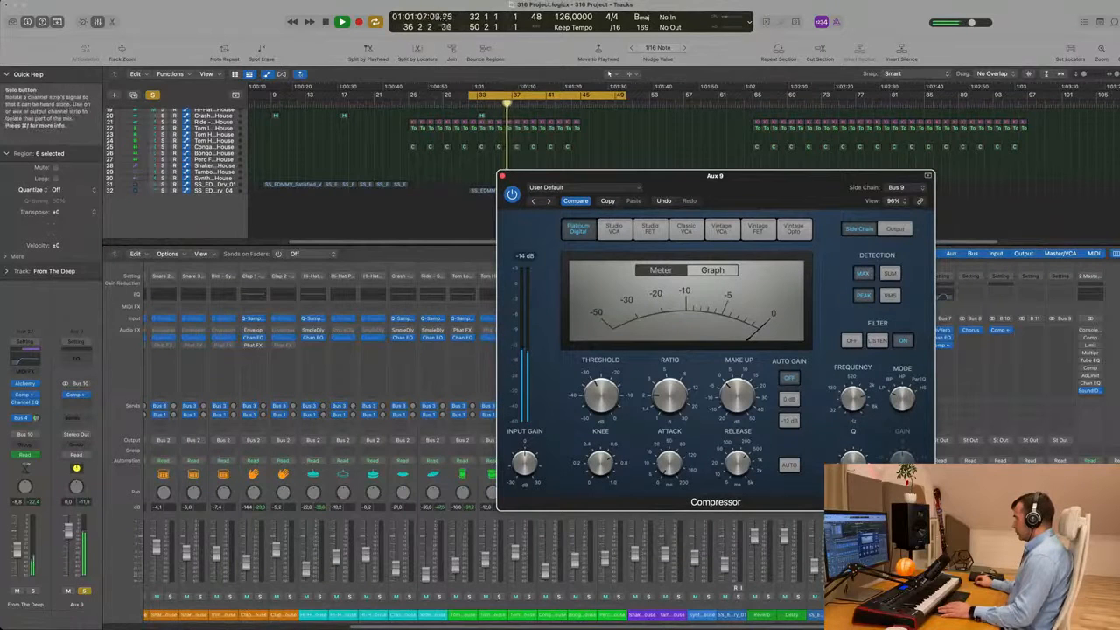
{"action": "left_click", "coordinate": [84, 591]}
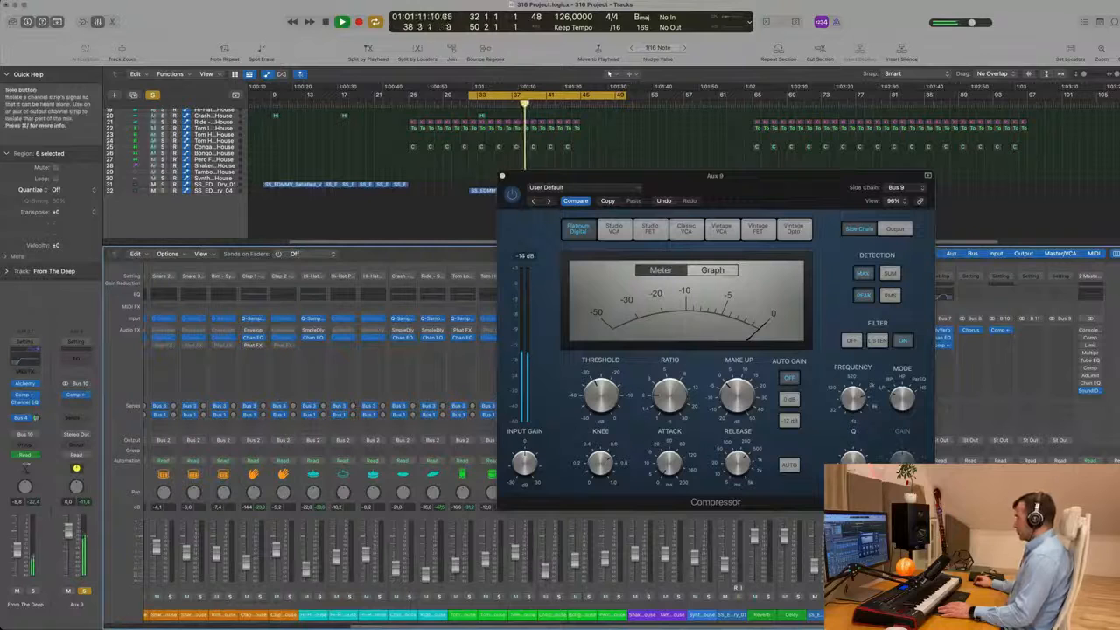
{"action": "left_click_drag", "start_coordinate": [791, 181], "coordinate": [538, 141]}
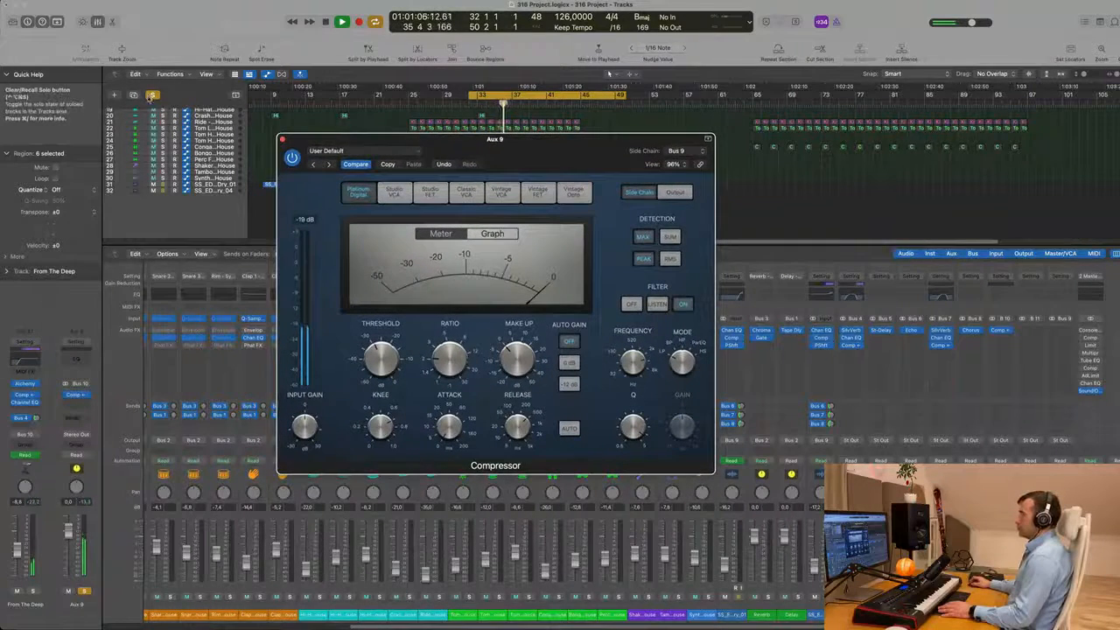
{"action": "left_click_drag", "start_coordinate": [545, 145], "coordinate": [633, 159]}
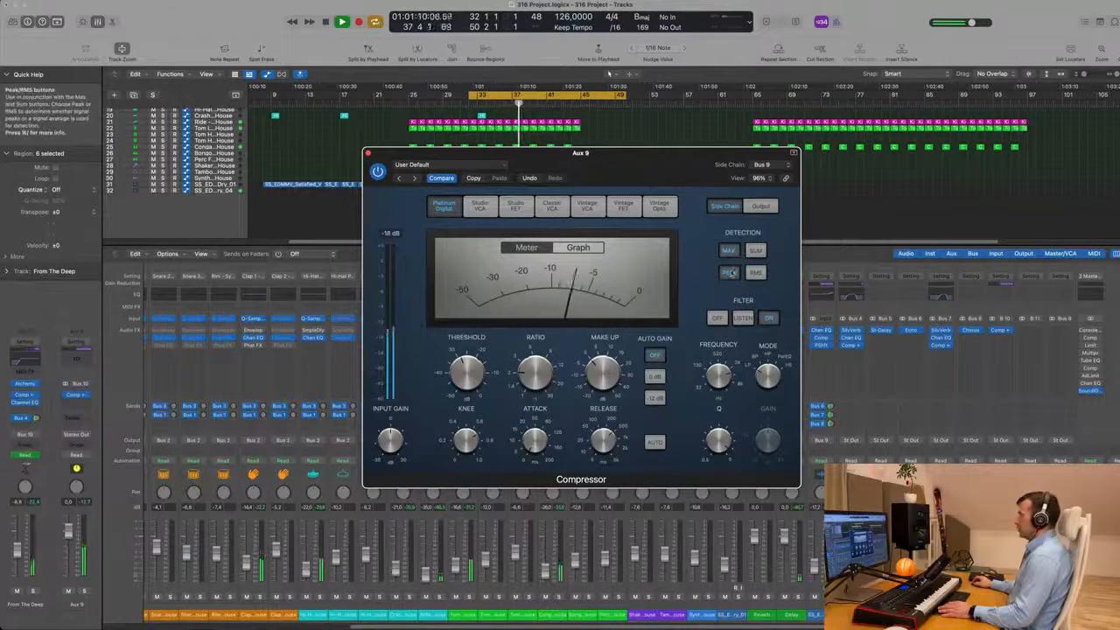
Try RMS detection on the Aux 9 compressor, return it to Peak, and restart playback.
{"action": "left_click", "coordinate": [755, 273]}
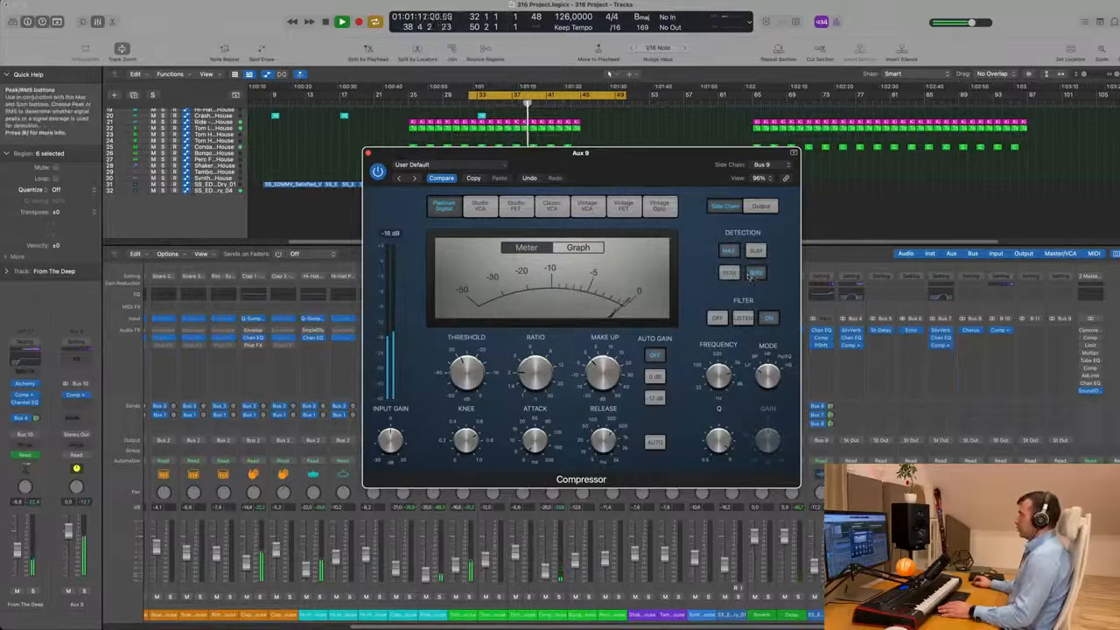
{"action": "left_click", "coordinate": [731, 276]}
{"action": "key", "text": "space"}
{"action": "key", "text": "space"}
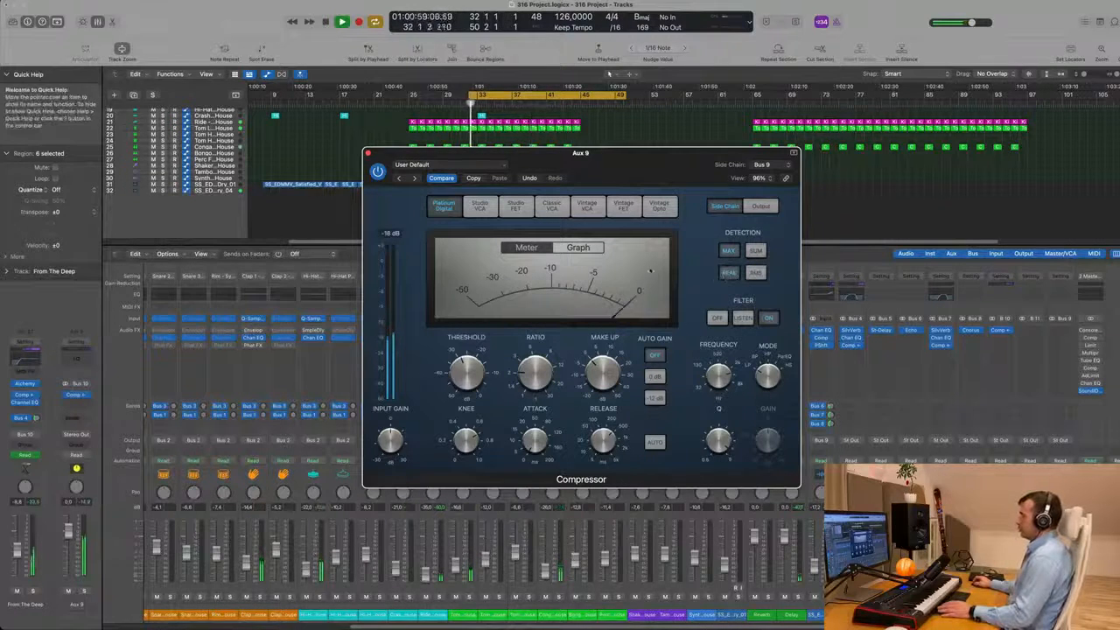
Show the Aux 9 compressor's output settings and set the threshold to -27.5 dB during playback.
{"action": "left_click_drag", "start_coordinate": [672, 163], "coordinate": [711, 169]}
{"action": "left_click", "coordinate": [803, 212]}
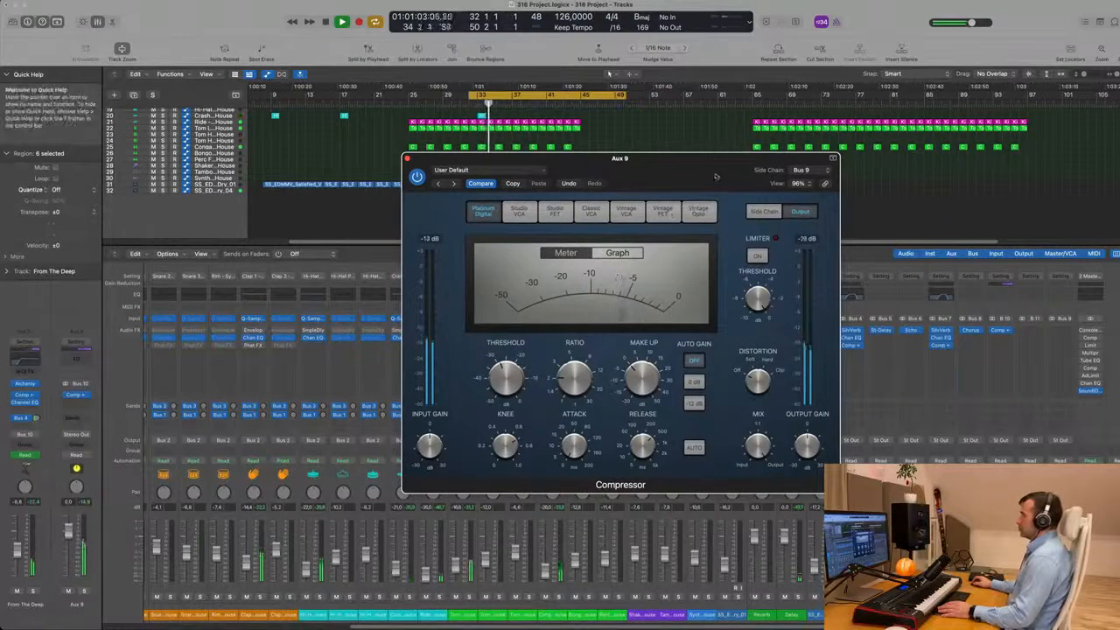
{"action": "left_click_drag", "start_coordinate": [693, 174], "coordinate": [739, 179]}
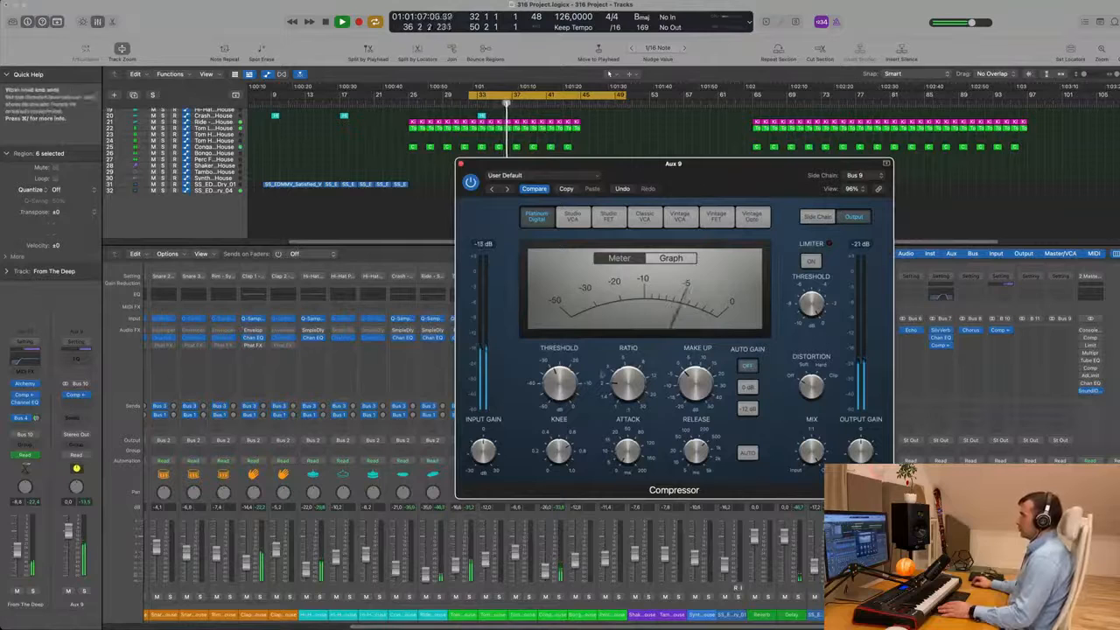
{"action": "mouse_move", "coordinate": [554, 387]}
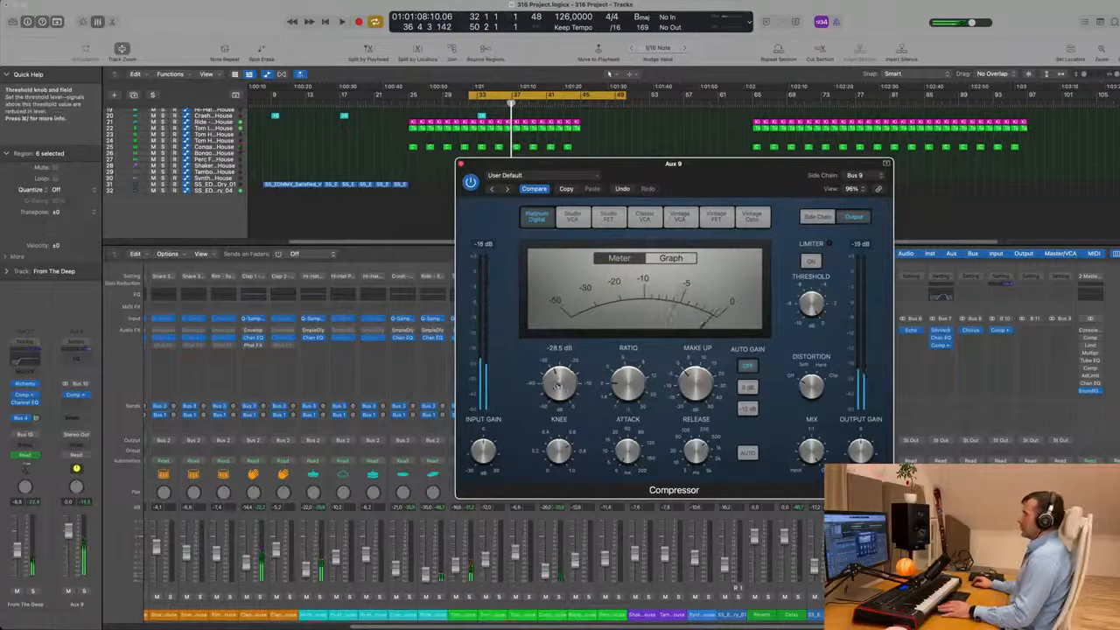
{"action": "left_click_drag", "start_coordinate": [559, 384], "coordinate": [558, 398]}
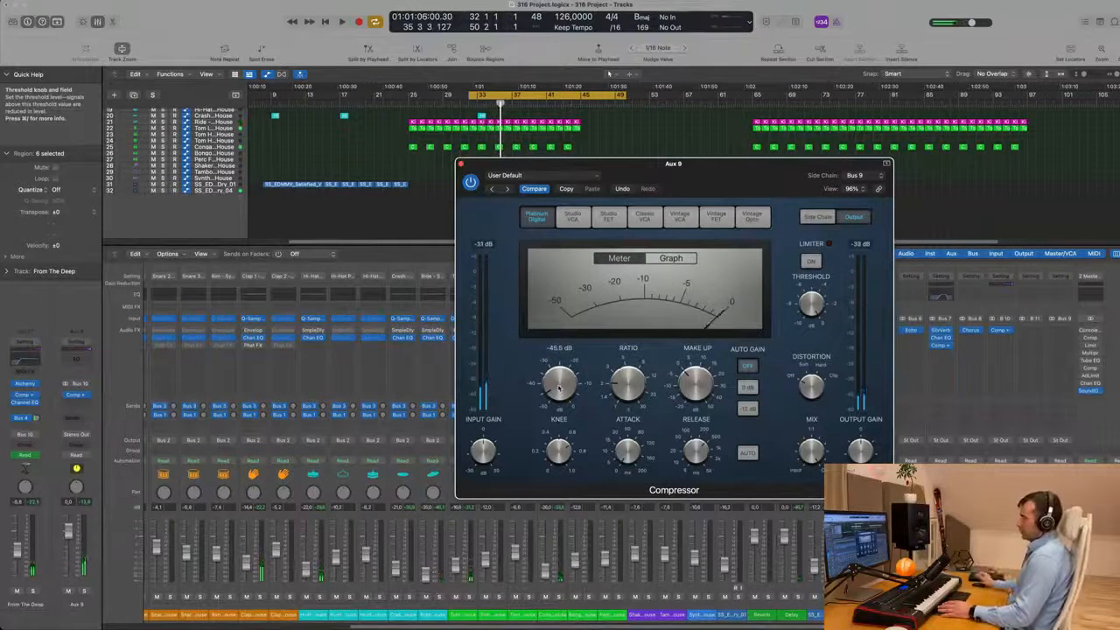
{"action": "key", "text": "space"}
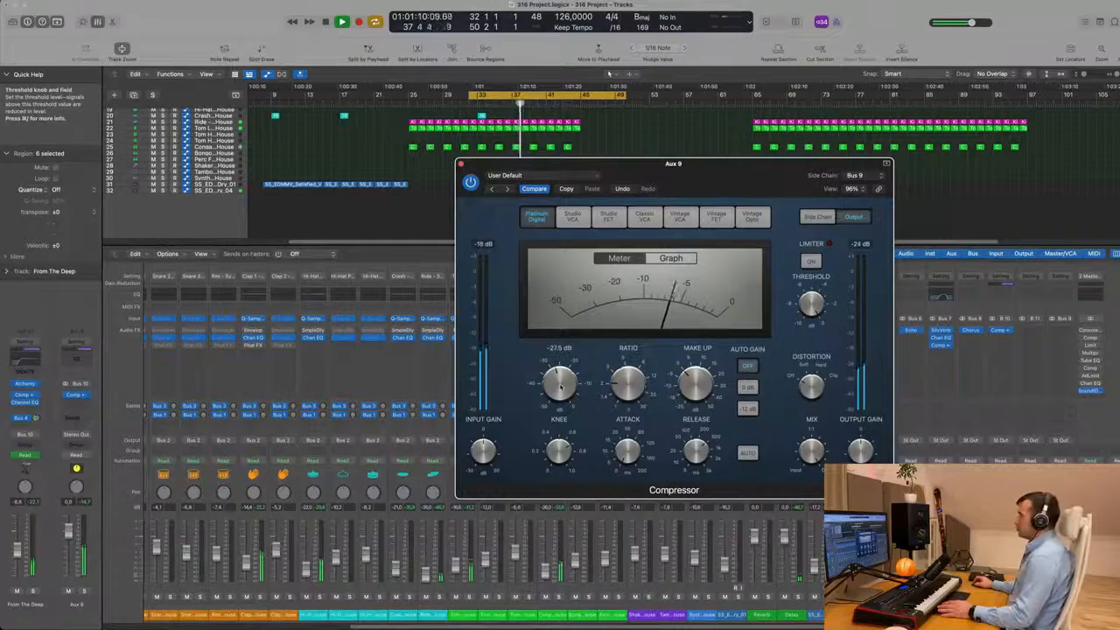
Close the Aux 9 compressor window, hide the mixer, and stop playback.
{"action": "left_click_drag", "start_coordinate": [461, 164], "coordinate": [451, 169]}
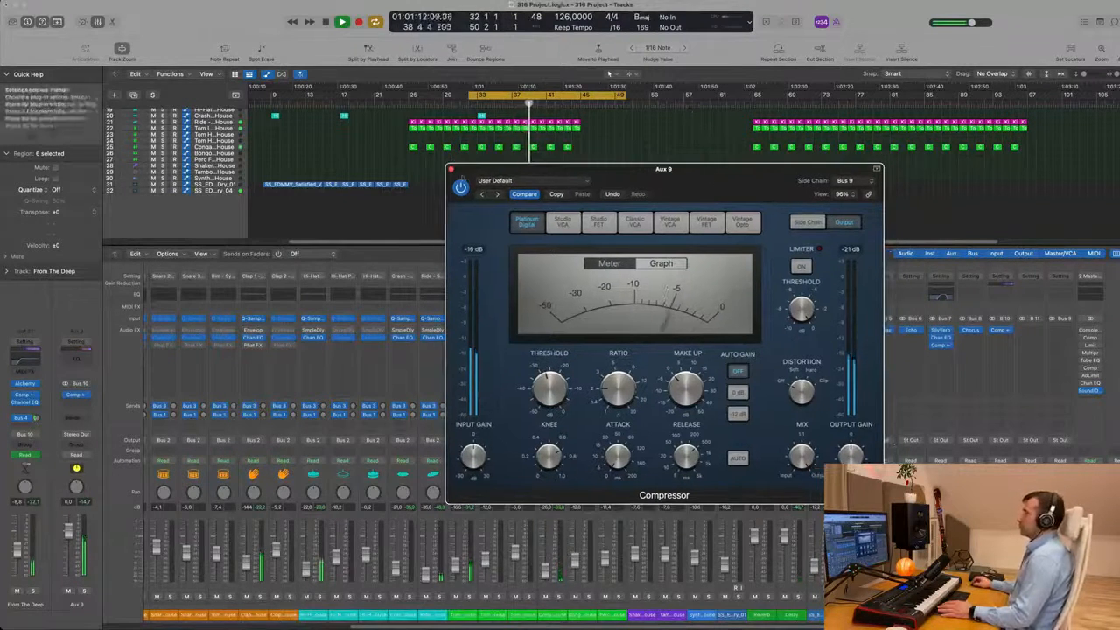
{"action": "left_click", "coordinate": [451, 169]}
{"action": "key", "text": "x"}
{"action": "key", "text": "space"}
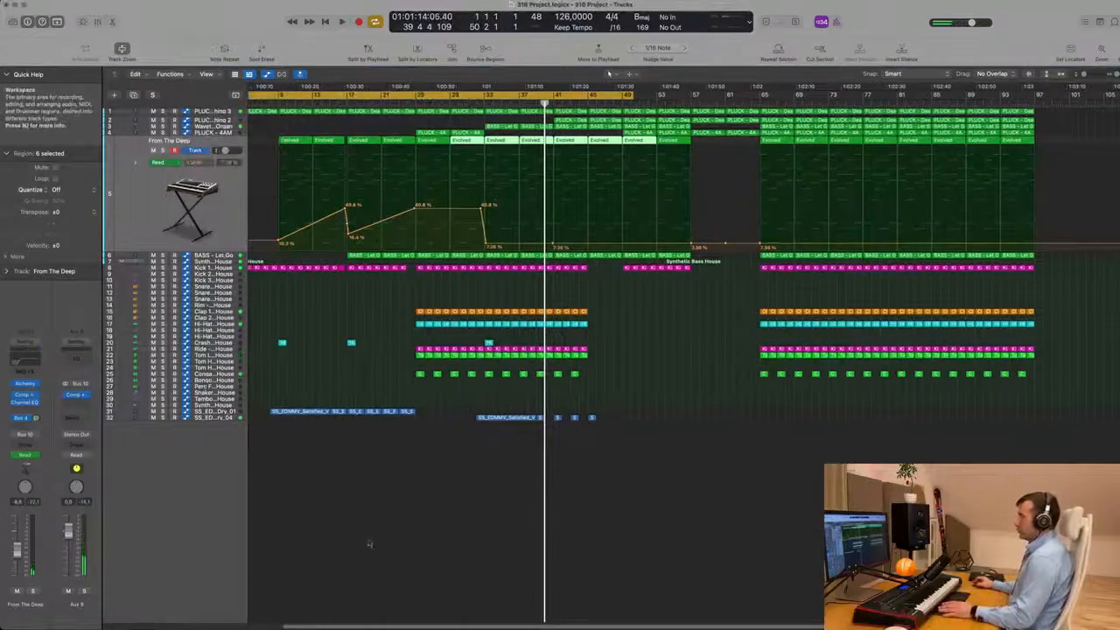
Set the start of the cycle range to bar 8 and play the arrangement from there.
{"action": "key", "text": "Return"}
{"action": "key", "text": "space"}
{"action": "scroll", "coordinate": [372, 587], "scroll_direction": "down", "scroll_amount": 3}
{"action": "scroll", "coordinate": [373, 586], "scroll_direction": "up", "scroll_amount": 3}
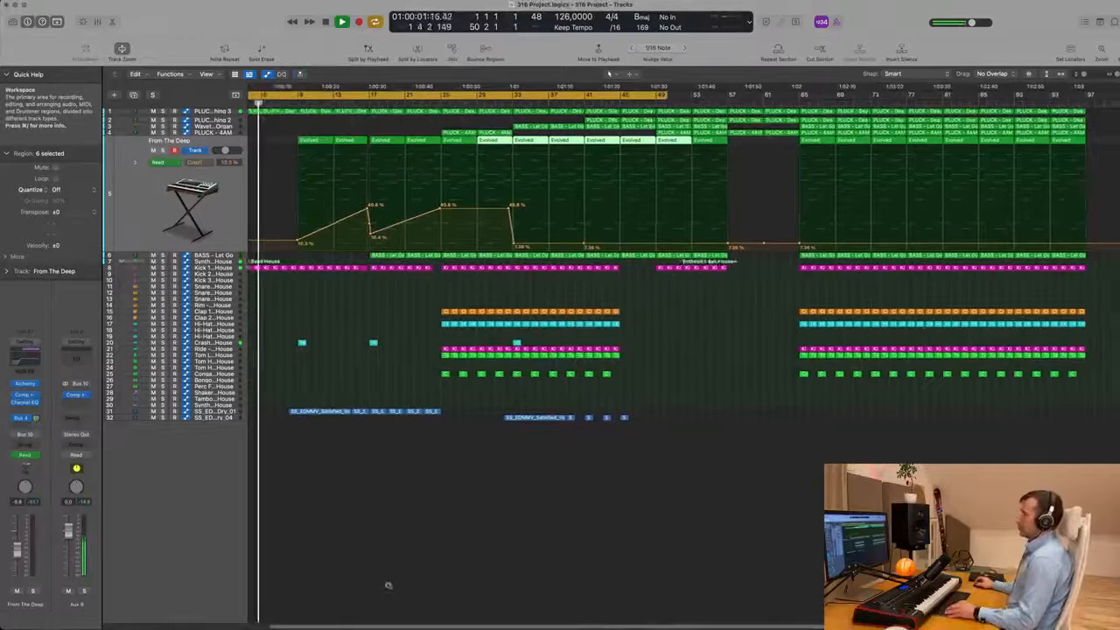
{"action": "scroll", "coordinate": [392, 580], "scroll_direction": "down", "scroll_amount": 3}
{"action": "key", "text": "space"}
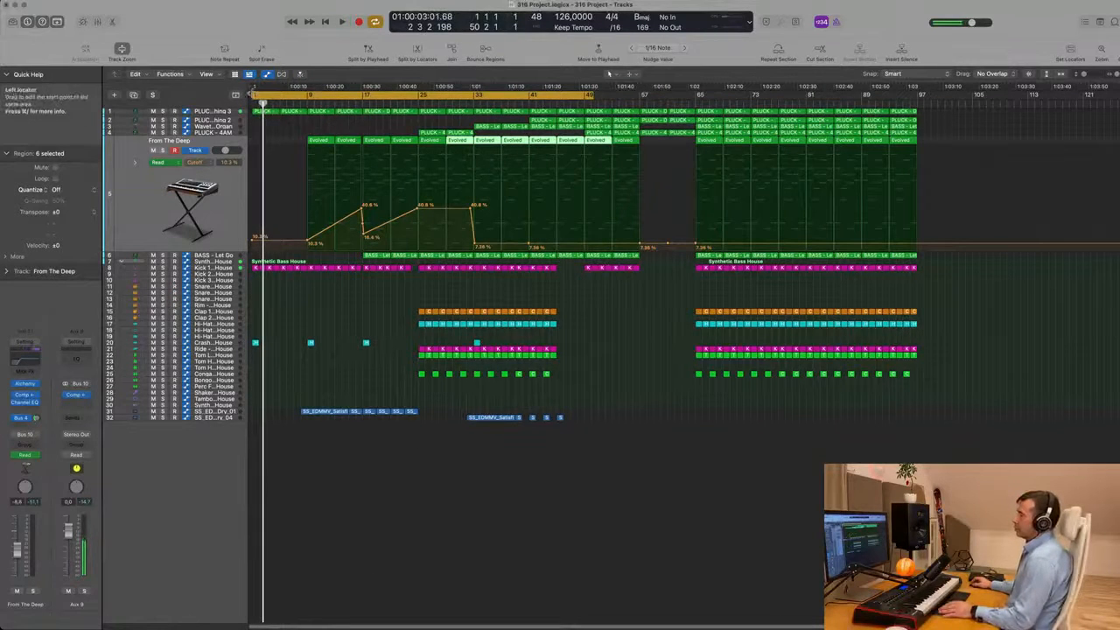
{"action": "left_click_drag", "start_coordinate": [254, 95], "coordinate": [310, 103]}
{"action": "key", "text": "space"}
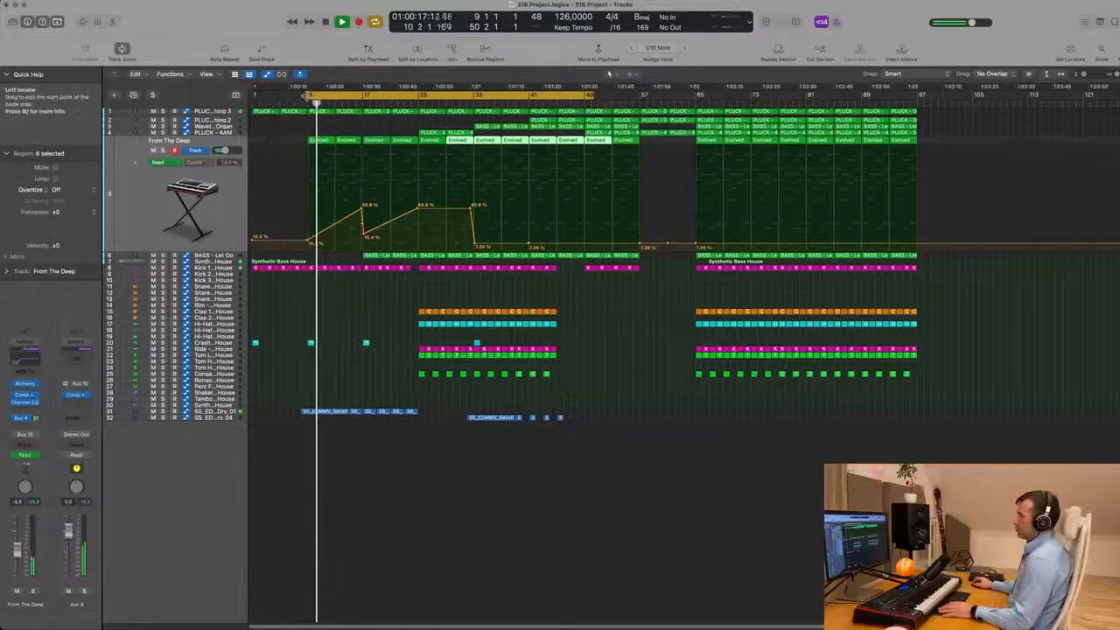
{"action": "left_click_drag", "start_coordinate": [309, 94], "coordinate": [301, 97]}
{"action": "key", "text": "space"}
{"action": "key", "text": "space"}
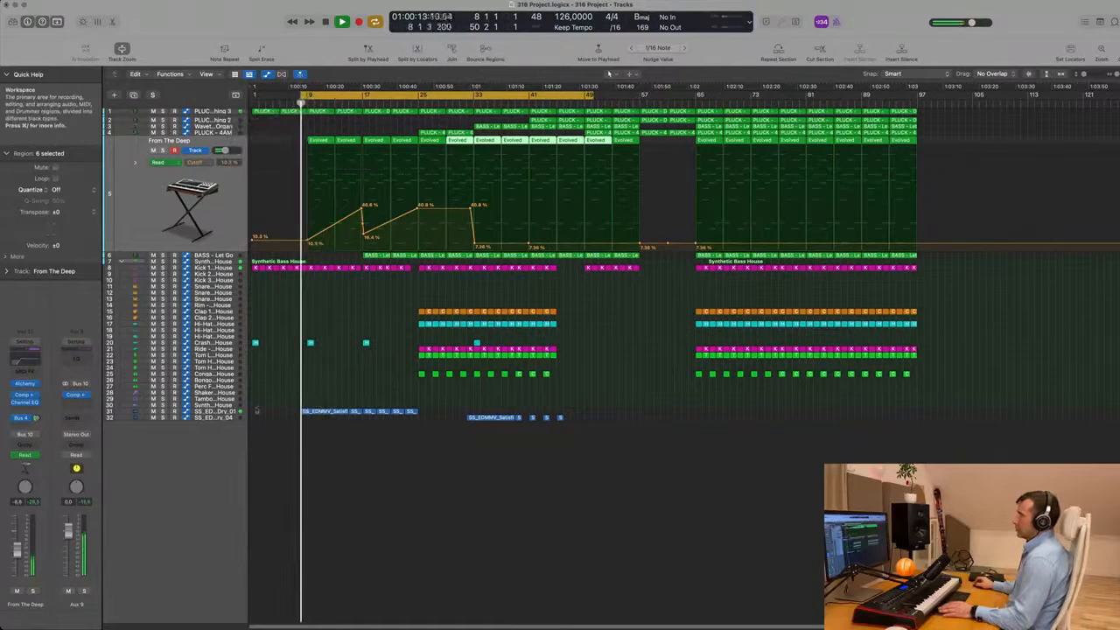
Select the first Satisfied vocal track, Dry_01, and examine its regions and low-cut automation during playback.
{"action": "left_click", "coordinate": [230, 411]}
{"action": "left_click", "coordinate": [359, 281]}
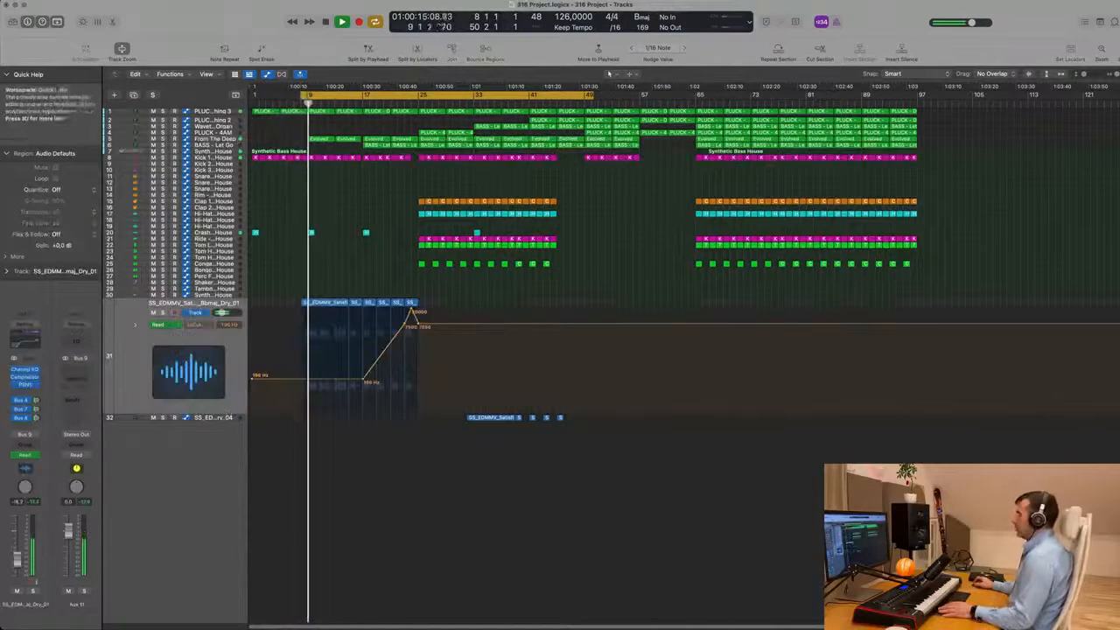
{"action": "left_click", "coordinate": [846, 0]}
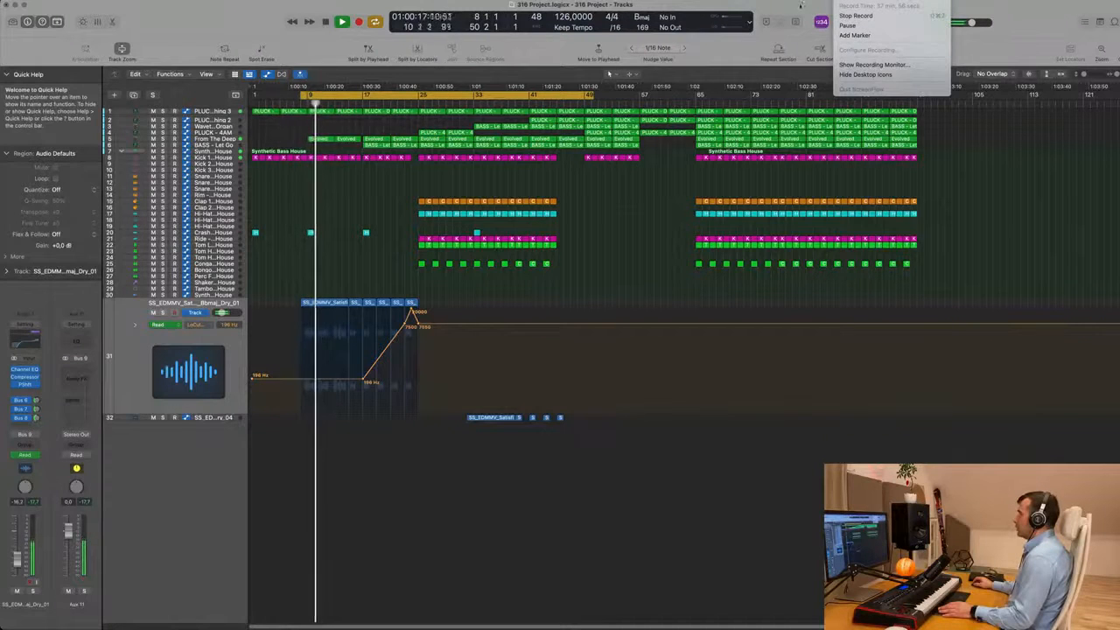
{"action": "left_click", "coordinate": [777, 7]}
{"action": "scroll", "coordinate": [372, 566], "scroll_direction": "up", "scroll_amount": 5}
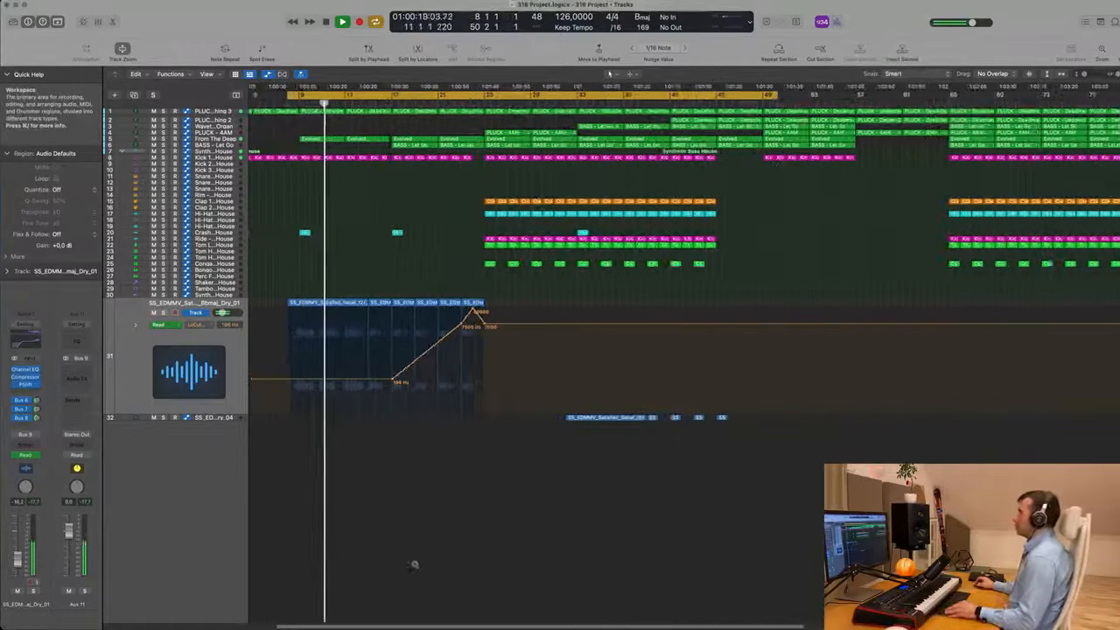
{"action": "scroll", "coordinate": [408, 554], "scroll_direction": "up", "scroll_amount": 6}
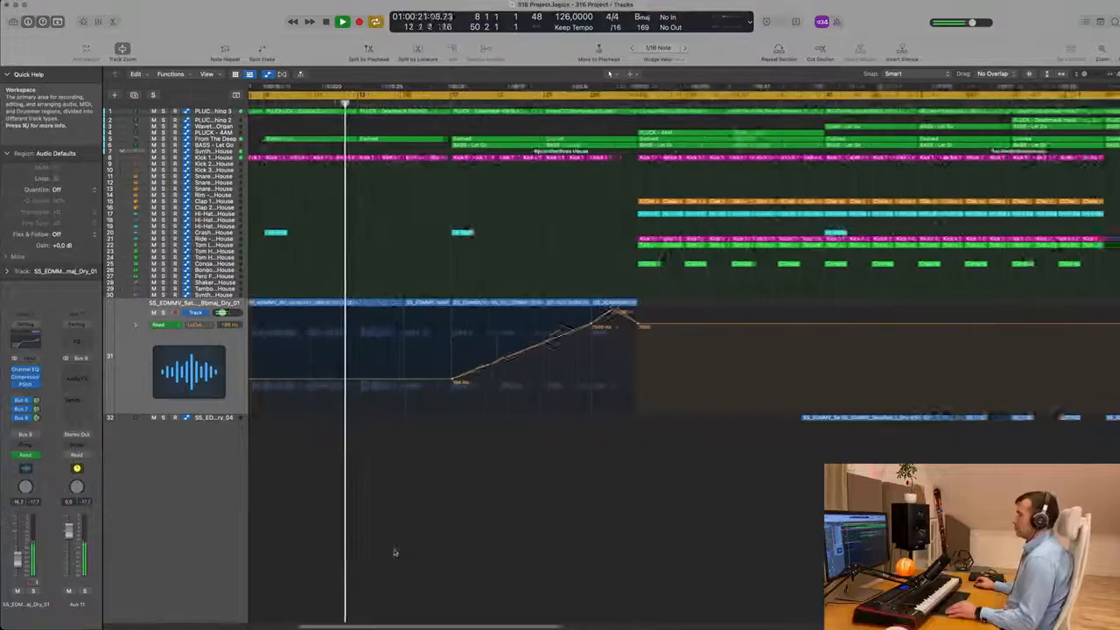
{"action": "scroll", "coordinate": [395, 540], "scroll_direction": "down", "scroll_amount": 2}
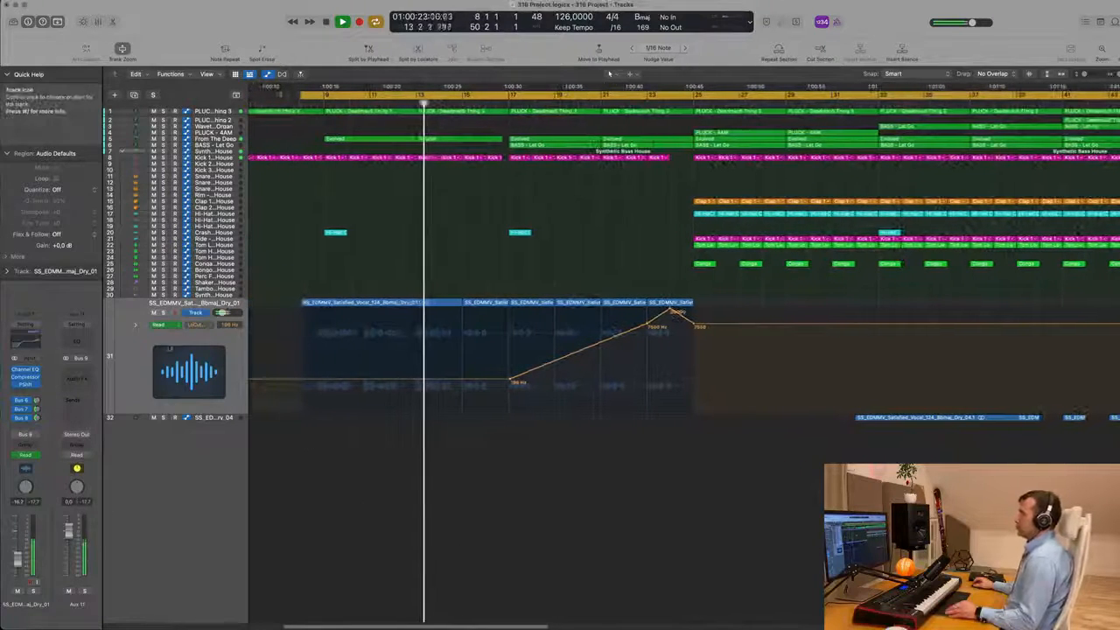
Examine the Dry_01 vocal regions and low-cut automation sweep against the rest of the arrangement during playback.
{"action": "left_click", "coordinate": [137, 358]}
{"action": "key", "text": "super+Left"}
{"action": "key", "text": "super+Left"}
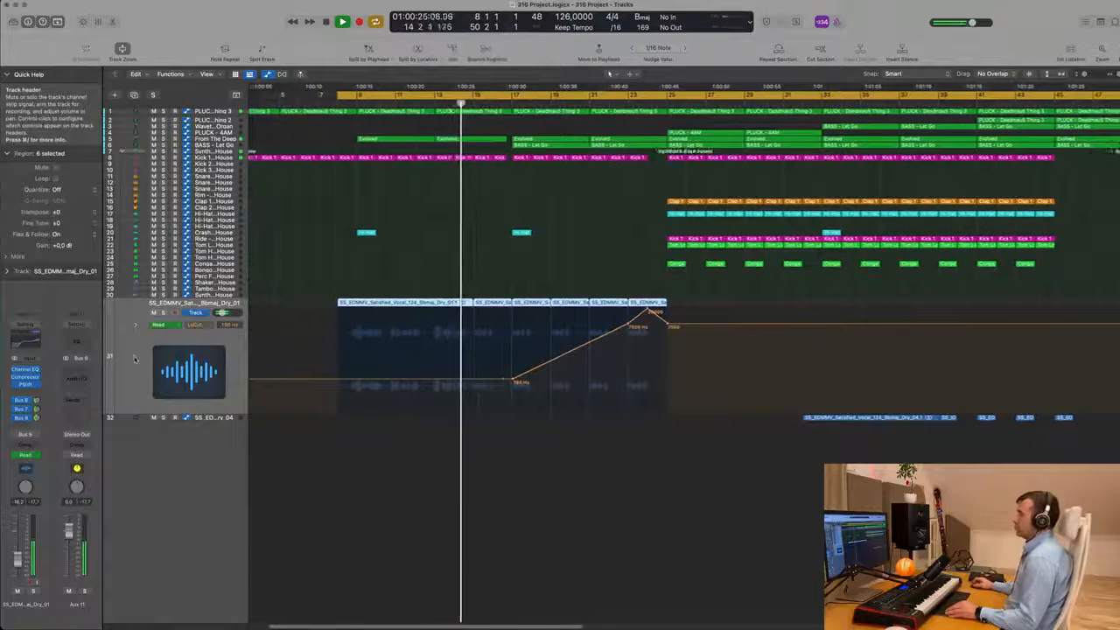
{"action": "key", "text": "super+Left"}
{"action": "key", "text": "super+Left"}
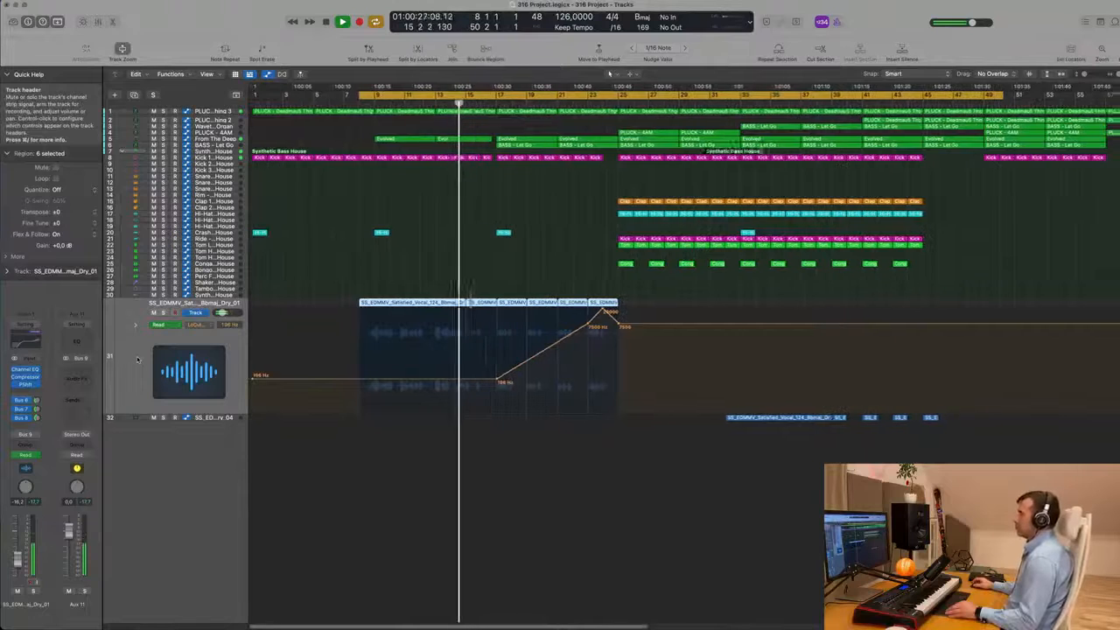
{"action": "key", "text": "super+Left"}
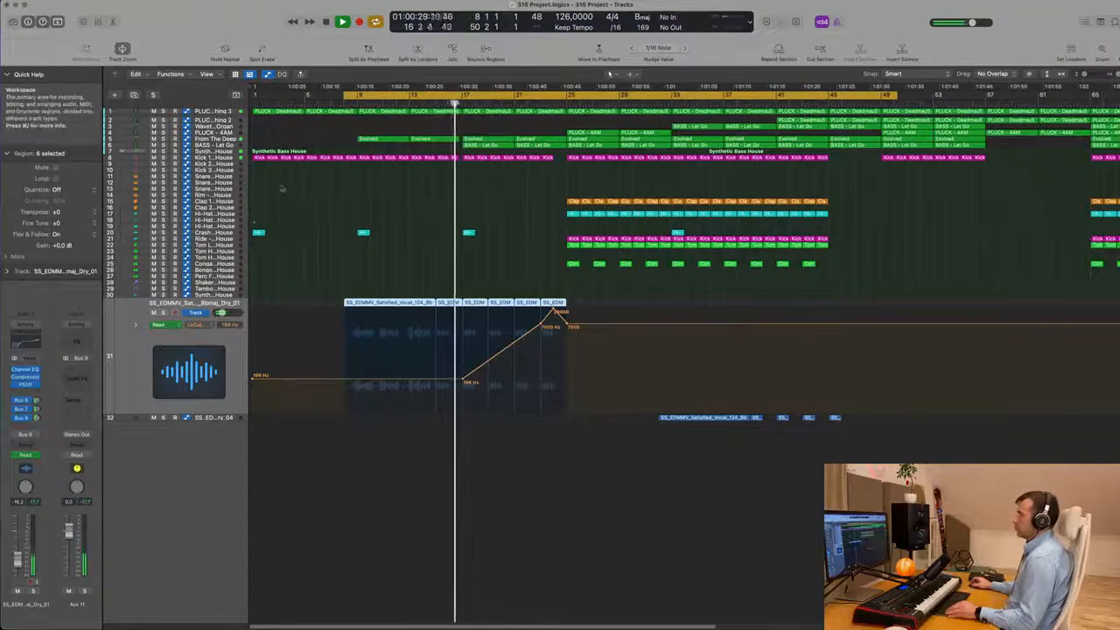
{"action": "key", "text": "super+Left"}
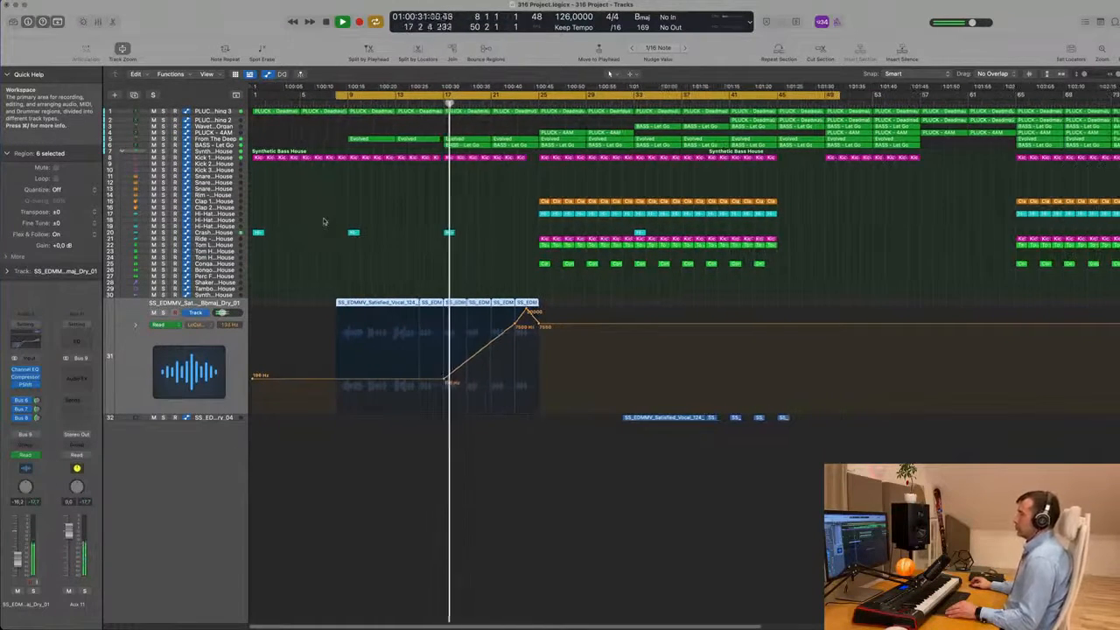
{"action": "key", "text": "super+Left"}
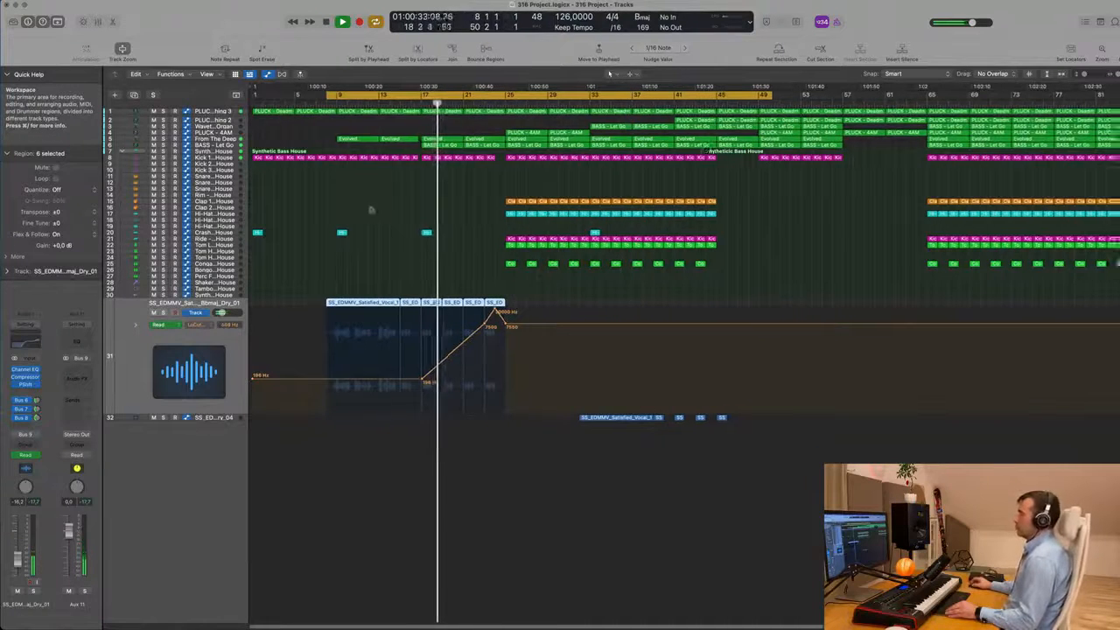
{"action": "key", "text": "super+Left"}
{"action": "key", "text": "super+Right"}
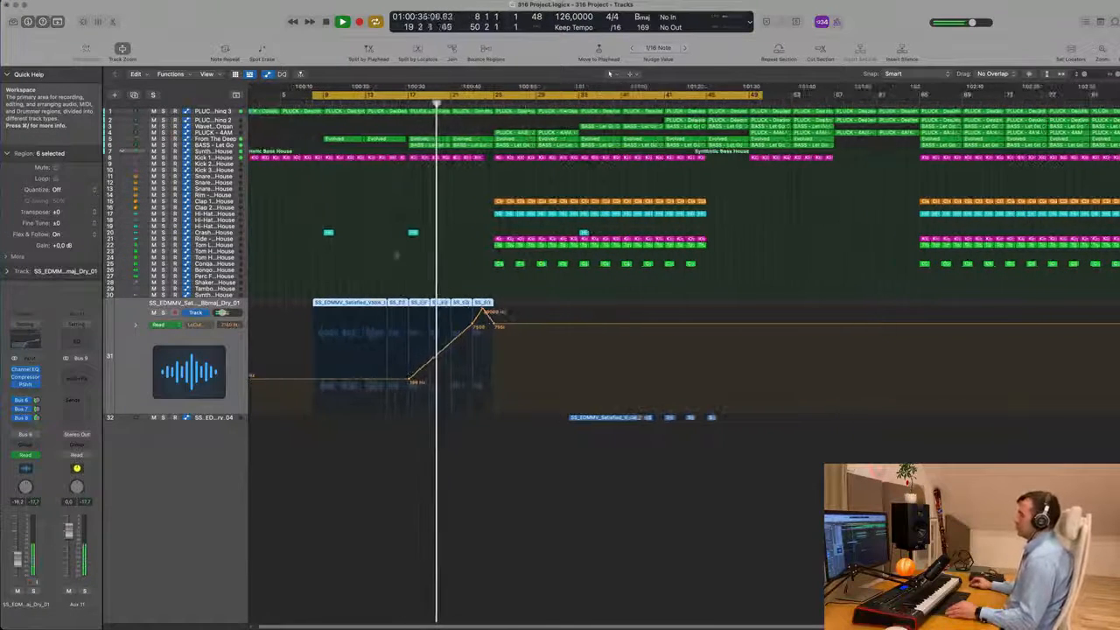
{"action": "key", "text": "super+Right"}
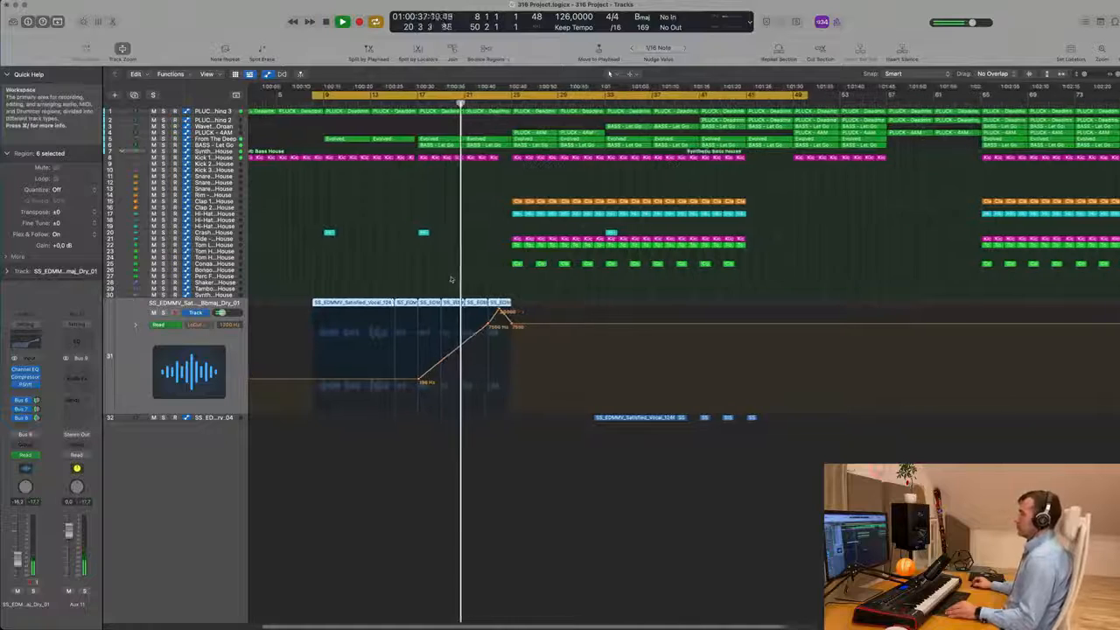
{"action": "key", "text": "super+Left"}
{"action": "key", "text": "super+Left"}
{"action": "key", "text": "super+Right"}
{"action": "key", "text": "super+Left"}
{"action": "key", "text": "super+Left"}
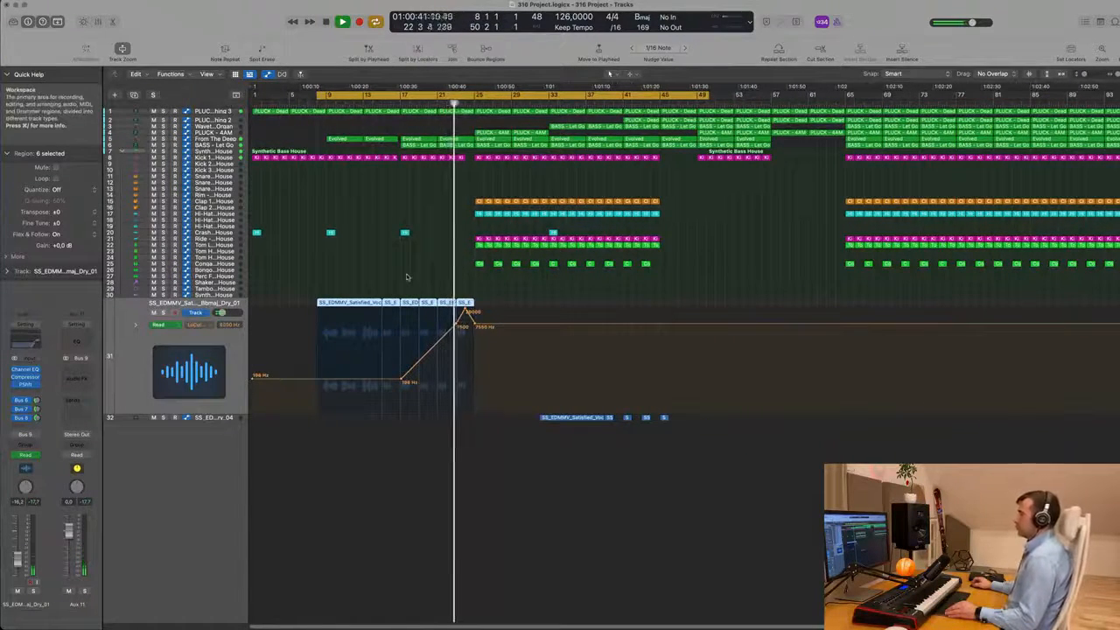
{"action": "key", "text": "super+Left"}
{"action": "key", "text": "super+Right"}
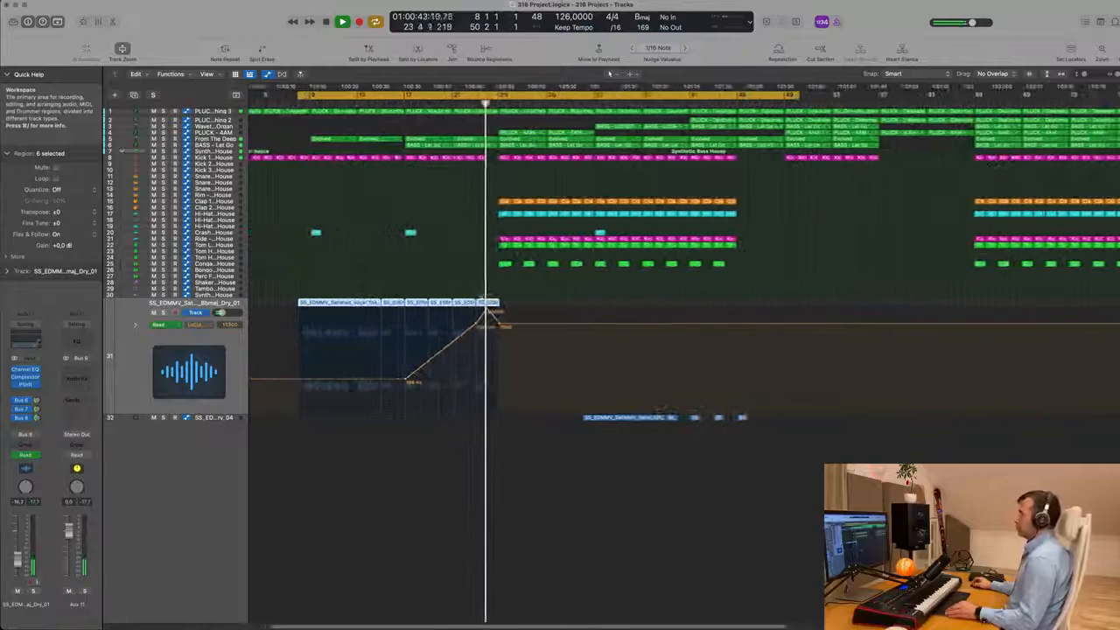
Copy the crash track's region at bar 17 to bar 25, where the claps and hi-hats enter.
{"action": "key", "text": "super+Left"}
{"action": "key", "text": "super+Left"}
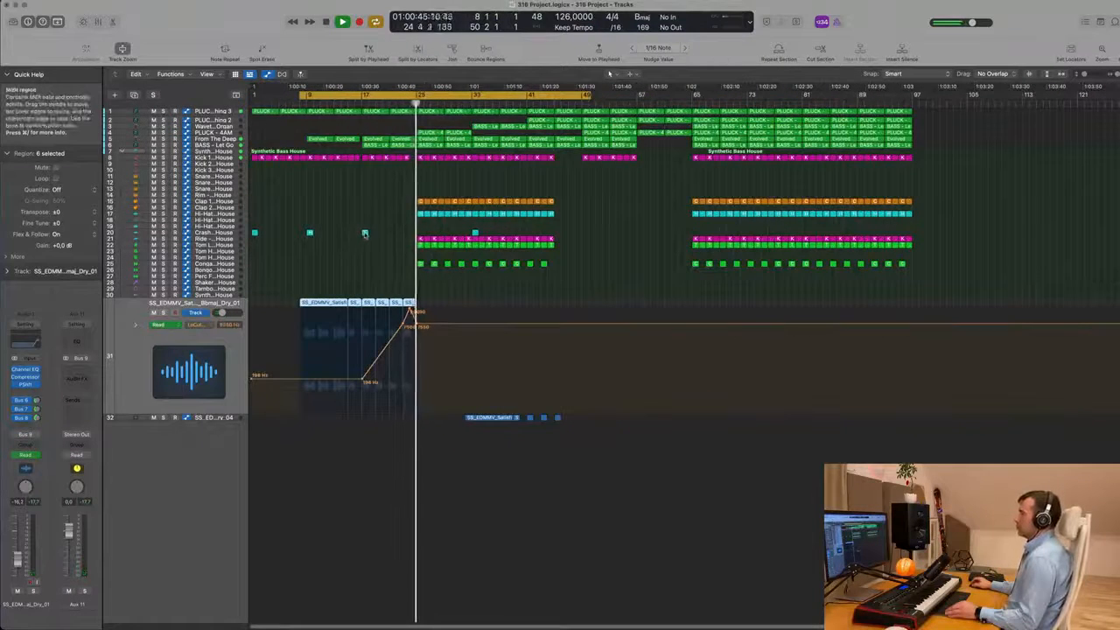
{"action": "left_click_drag", "start_coordinate": [365, 233], "coordinate": [421, 234]}
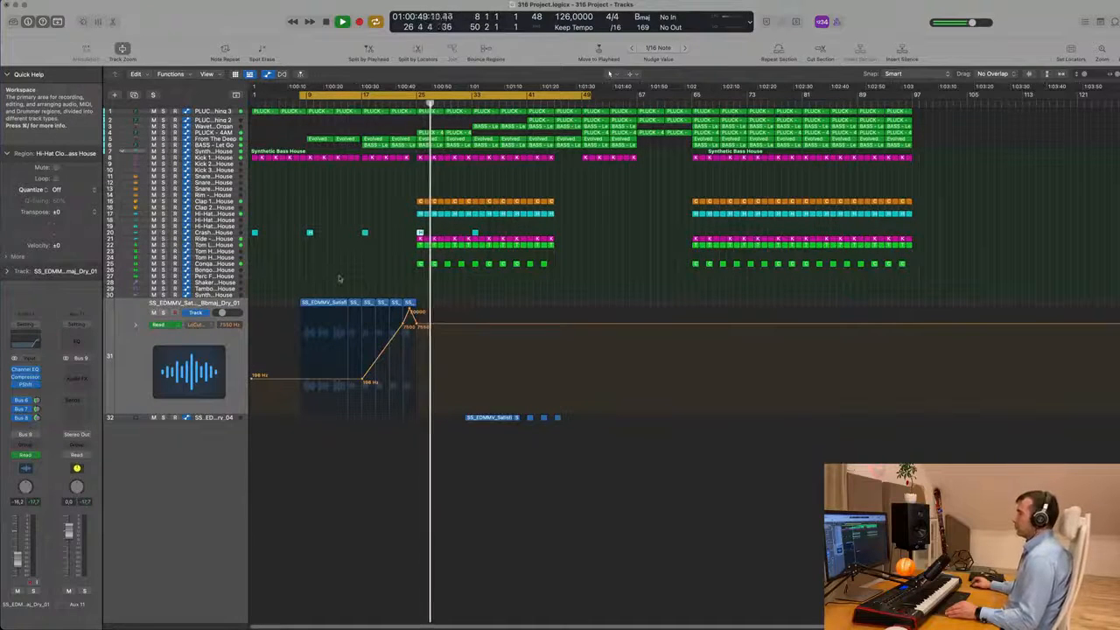
Select the PLUCK - 4AM track, clear the region selection, and review its regions within the arrangement during playback.
{"action": "left_click", "coordinate": [214, 133]}
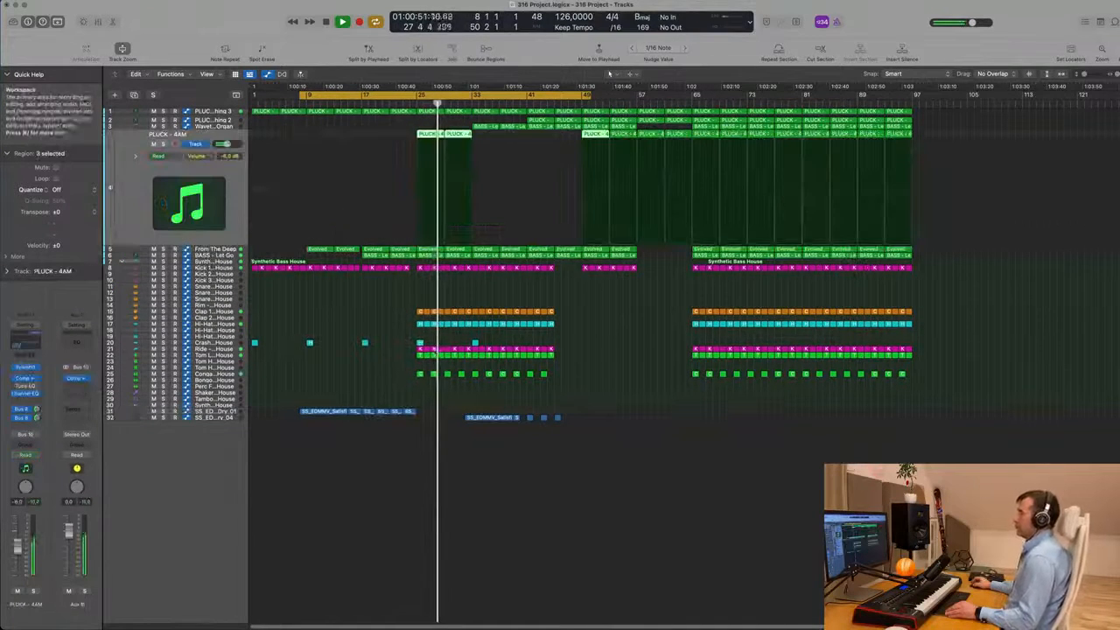
{"action": "left_click", "coordinate": [360, 316]}
{"action": "scroll", "coordinate": [358, 316], "scroll_direction": "up", "scroll_amount": 5}
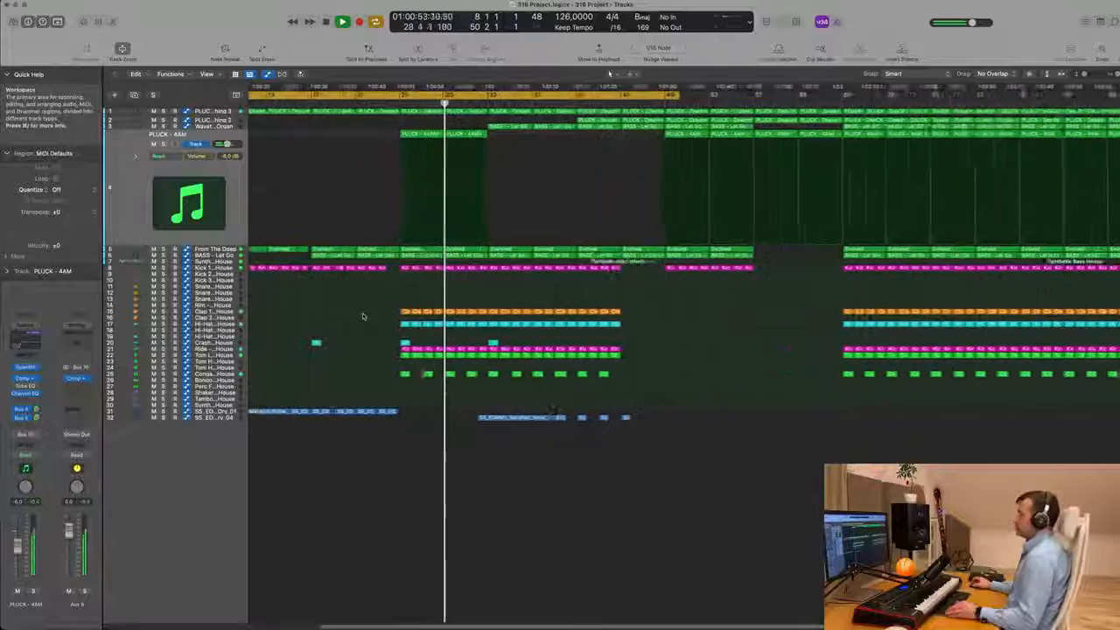
{"action": "scroll", "coordinate": [366, 317], "scroll_direction": "down", "scroll_amount": 5}
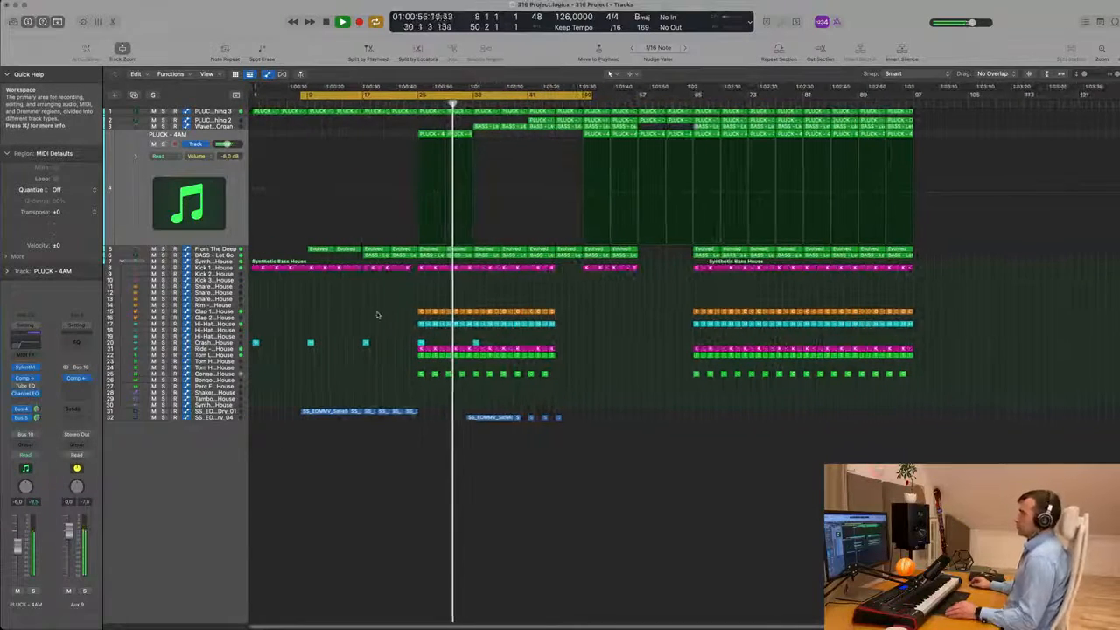
{"action": "scroll", "coordinate": [379, 316], "scroll_direction": "up", "scroll_amount": 2}
{"action": "scroll", "coordinate": [379, 316], "scroll_direction": "down", "scroll_amount": 1}
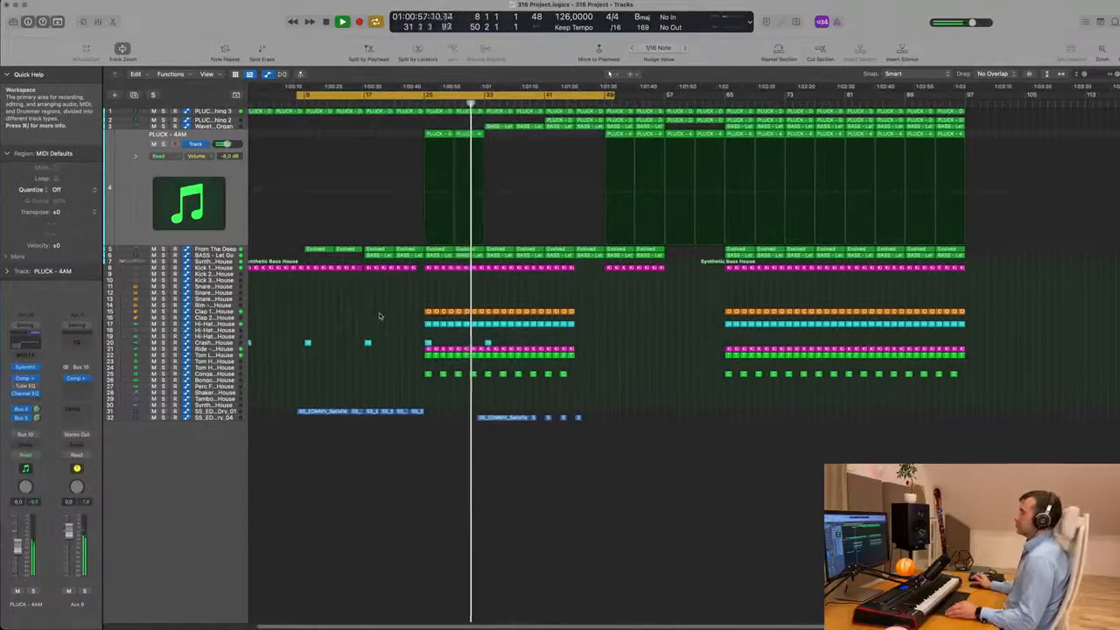
{"action": "scroll", "coordinate": [379, 316], "scroll_direction": "up", "scroll_amount": 3}
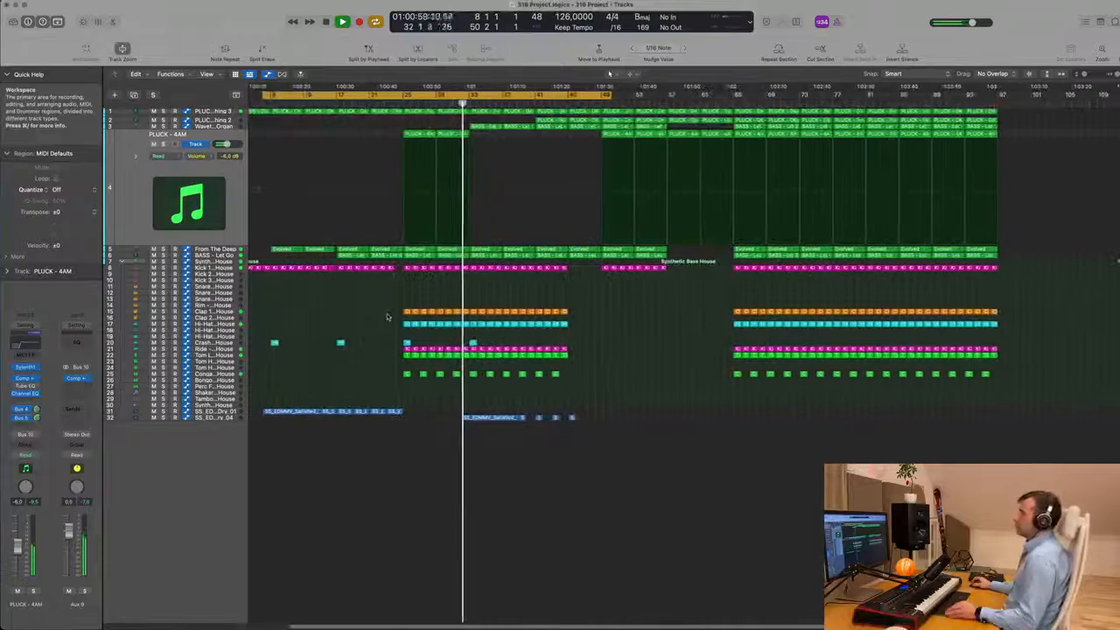
{"action": "scroll", "coordinate": [386, 314], "scroll_direction": "down", "scroll_amount": 2}
{"action": "scroll", "coordinate": [388, 314], "scroll_direction": "up", "scroll_amount": 5}
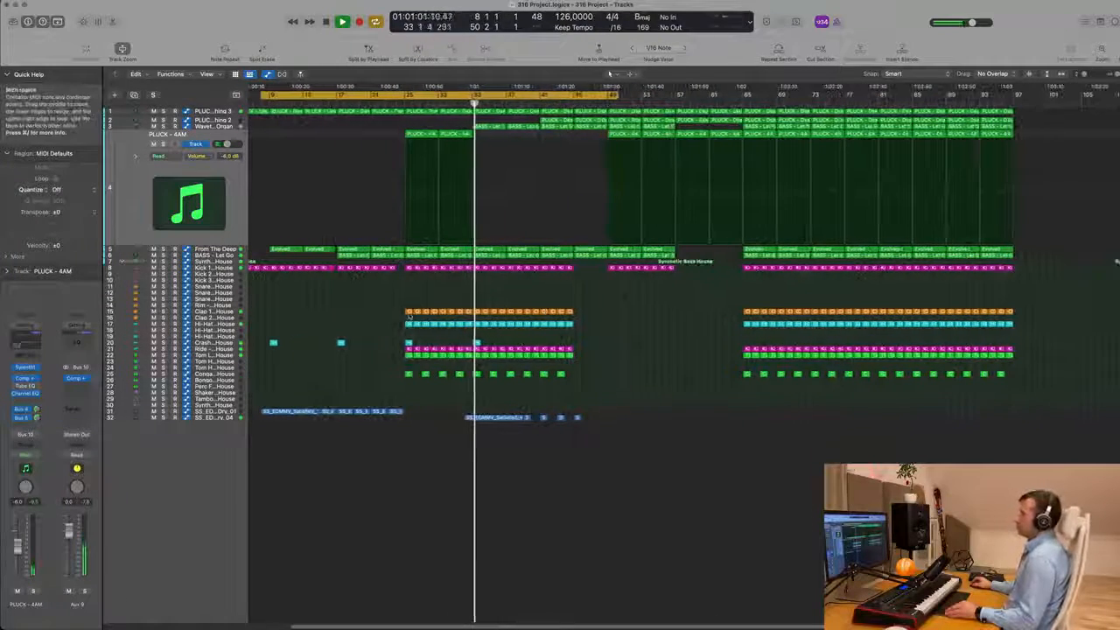
{"action": "scroll", "coordinate": [460, 298], "scroll_direction": "down", "scroll_amount": 3}
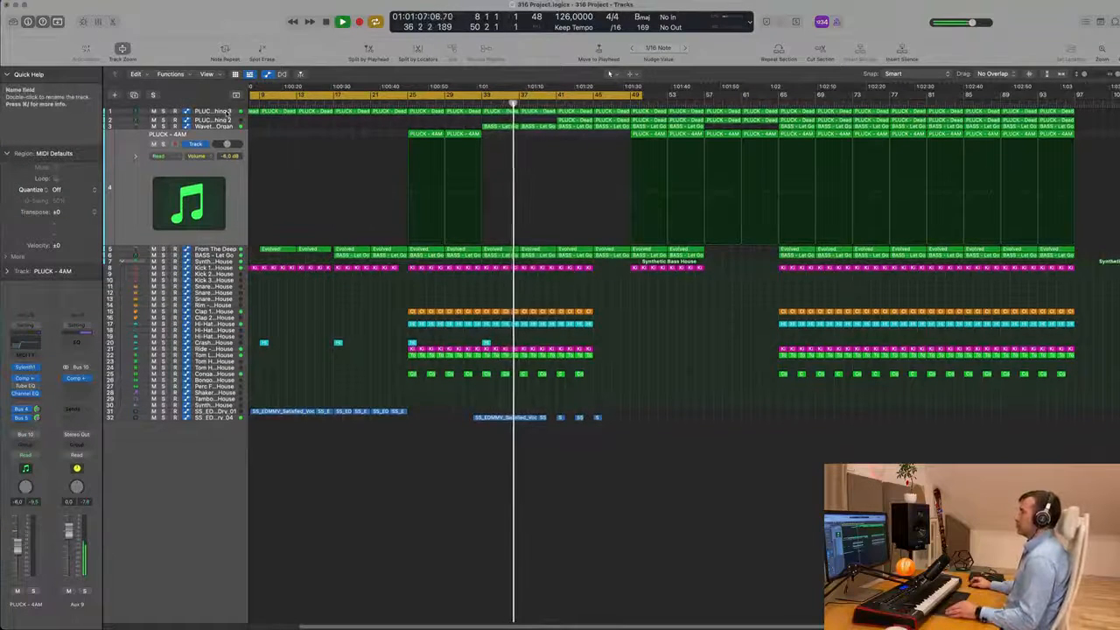
Select the PLUCK - Deadmau5 Thing 3 track and reshape its automation with a drop at bar 41 and a peak at bar 45.
{"action": "left_click", "coordinate": [225, 112]}
{"action": "left_click_drag", "start_coordinate": [554, 188], "coordinate": [555, 199]}
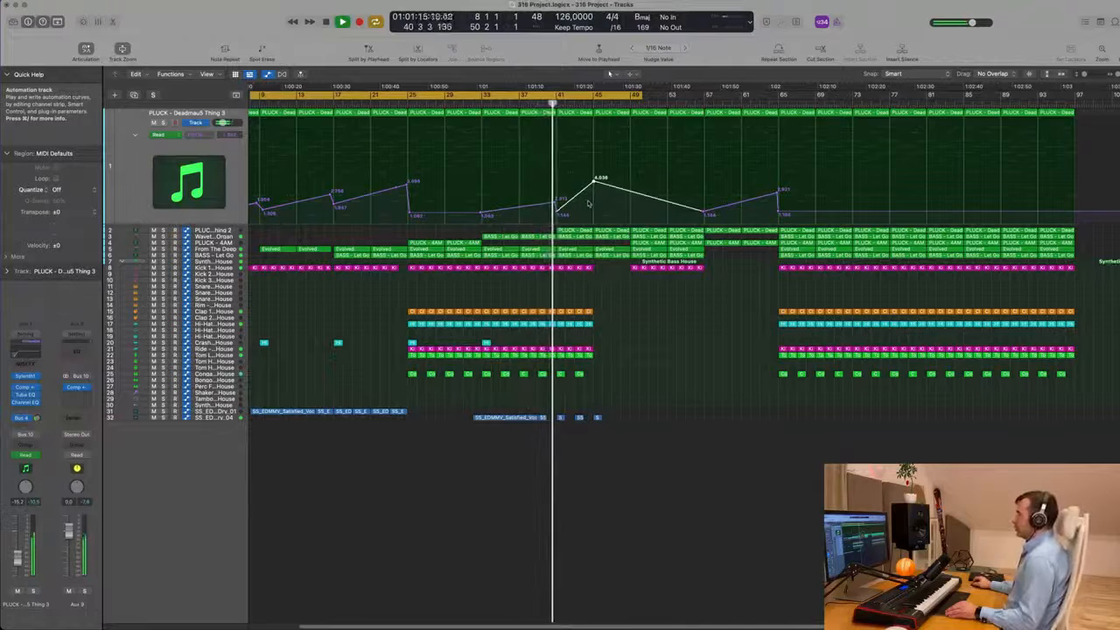
{"action": "scroll", "coordinate": [589, 204], "scroll_direction": "up", "scroll_amount": 2}
{"action": "scroll", "coordinate": [579, 214], "scroll_direction": "down", "scroll_amount": 1}
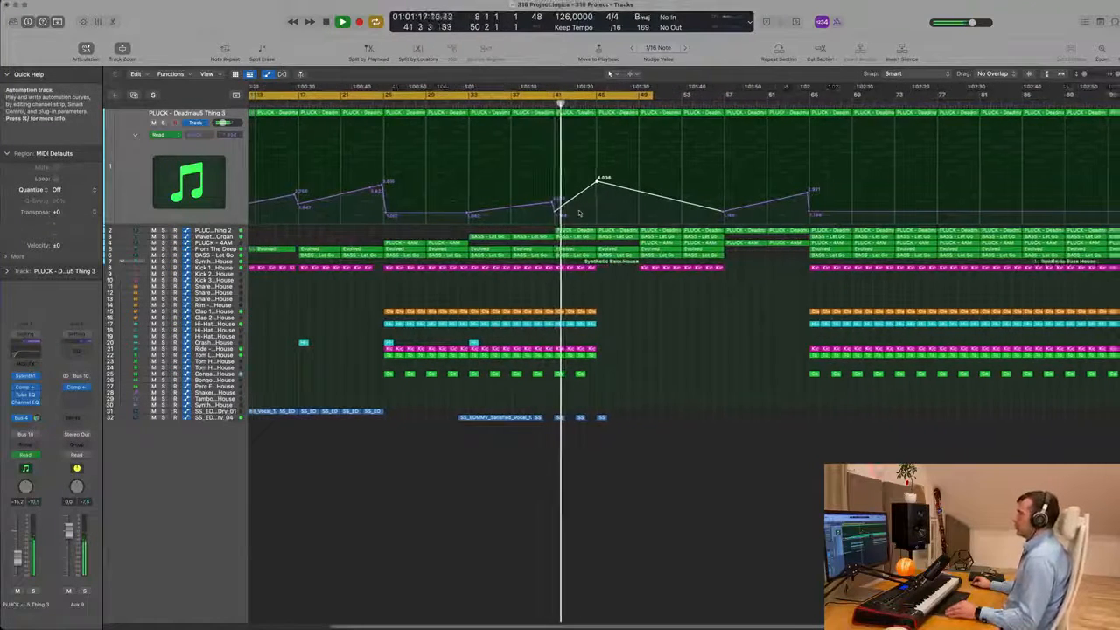
{"action": "scroll", "coordinate": [581, 213], "scroll_direction": "up", "scroll_amount": 1}
{"action": "scroll", "coordinate": [579, 212], "scroll_direction": "down", "scroll_amount": 2}
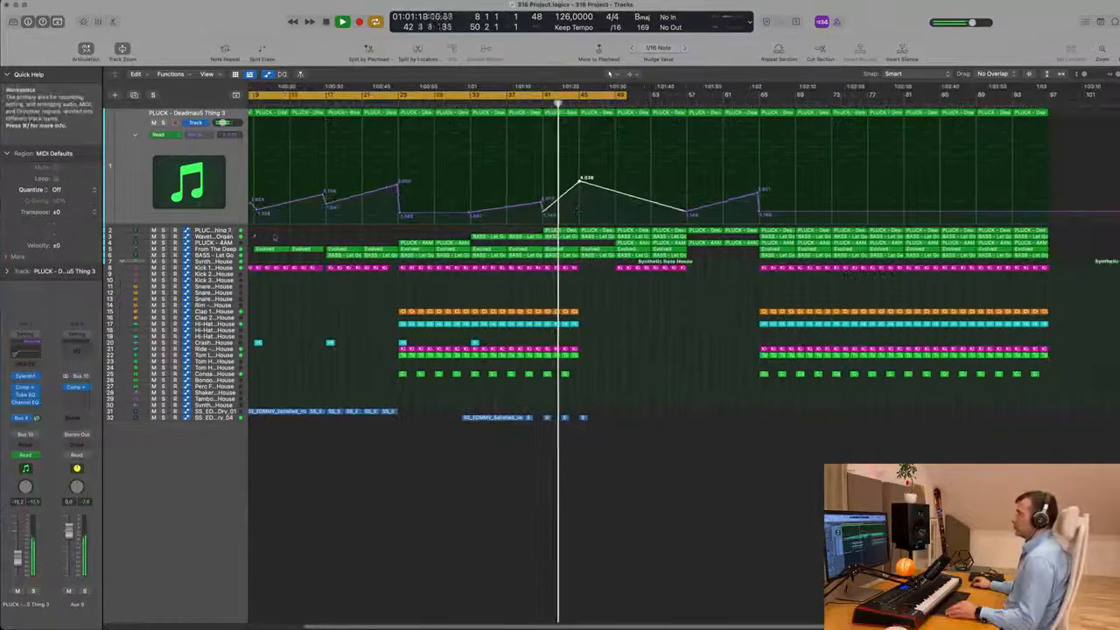
Select the PLUCK - Deadmau5 Thing 2 track and examine its automation from bar 41 during playback.
{"action": "left_click", "coordinate": [218, 231]}
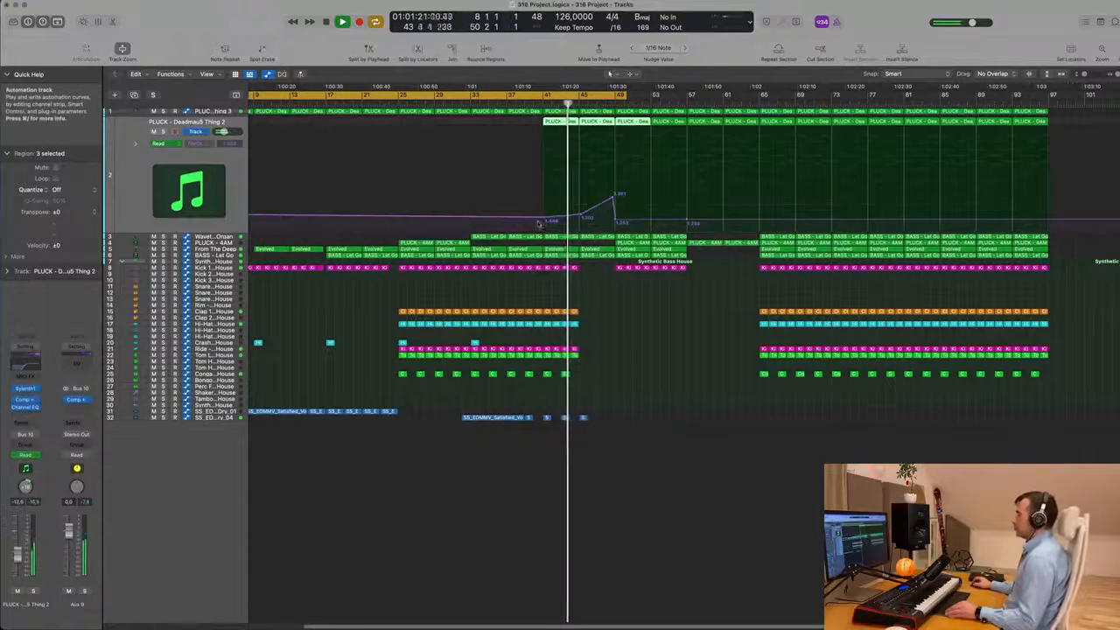
{"action": "key", "text": "super+Right"}
{"action": "key", "text": "super+Right"}
{"action": "key", "text": "super+Left"}
{"action": "key", "text": "super+Left"}
{"action": "key", "text": "super+Left"}
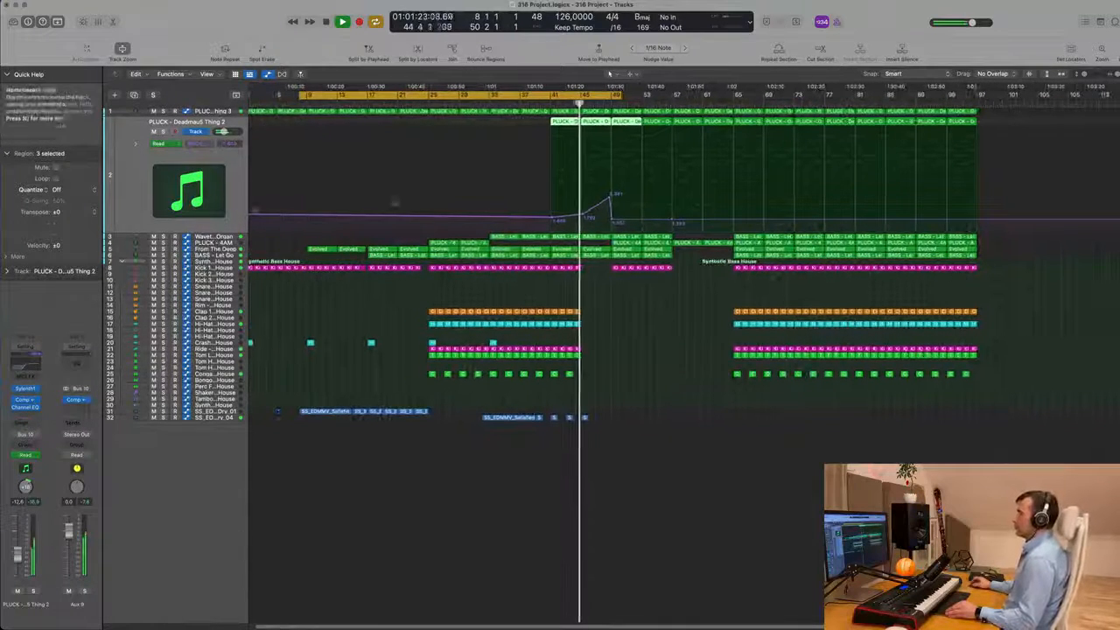
Return to the PLUCK - Deadmau5 Thing 3 track and extend the end of the cycle range to bar 57.
{"action": "key", "text": "Up"}
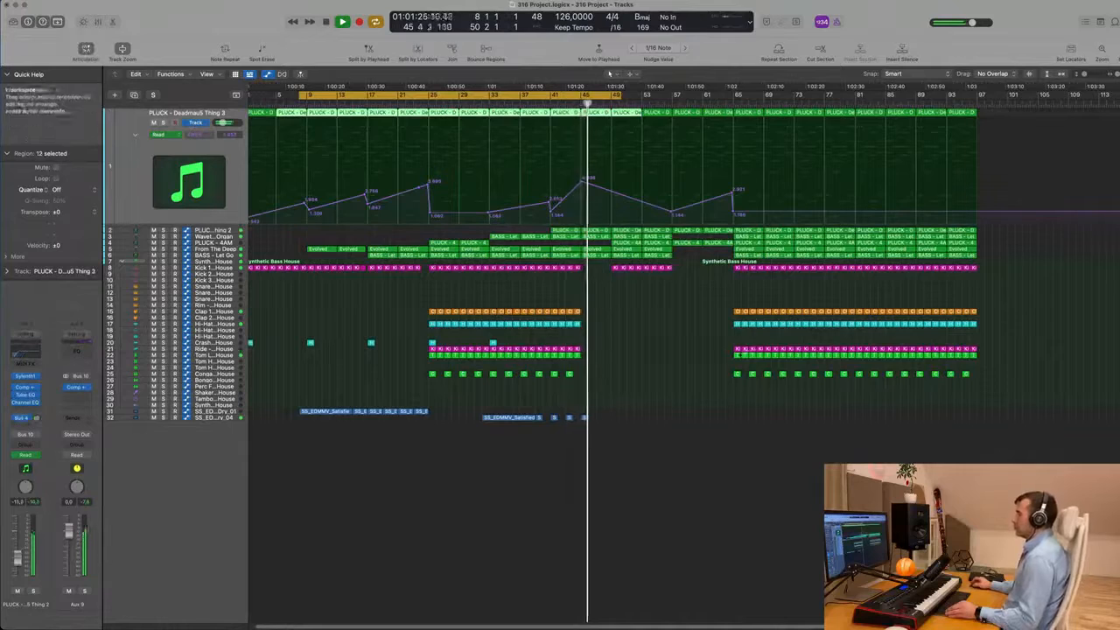
{"action": "key", "text": "super+Right"}
{"action": "key", "text": "super+Left"}
{"action": "key", "text": "super+Left"}
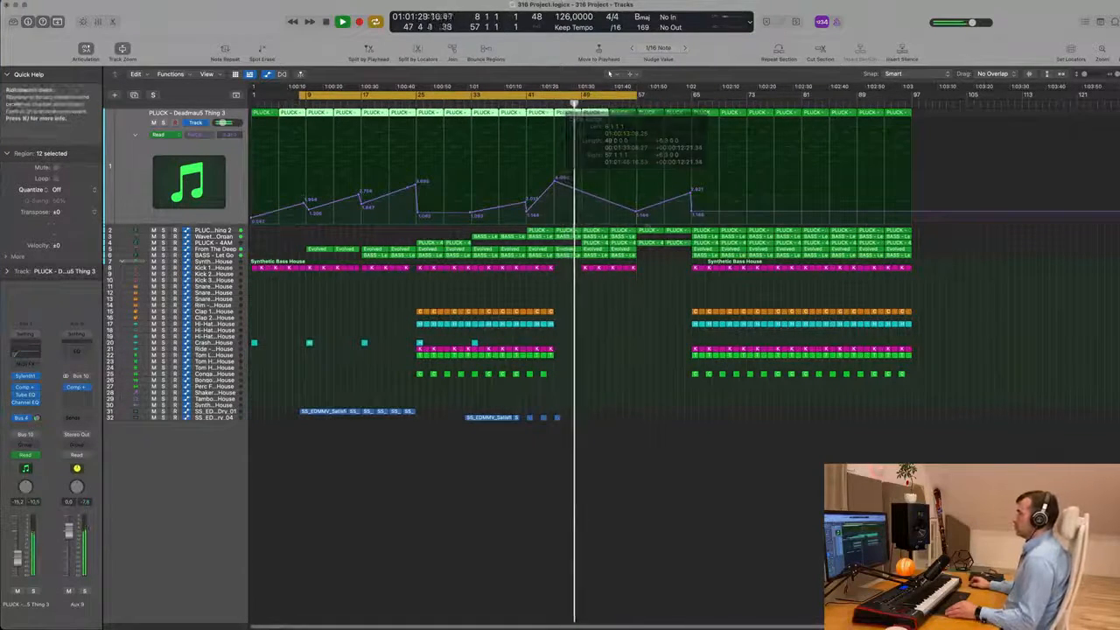
Review the arrangement around bars 45 to 65 and the Deadmau5 Thing 3 automation during playback.
{"action": "key", "text": "super+Right"}
{"action": "key", "text": "super+Right"}
{"action": "key", "text": "super+Left"}
{"action": "key", "text": "super+Left"}
{"action": "key", "text": "super+Left"}
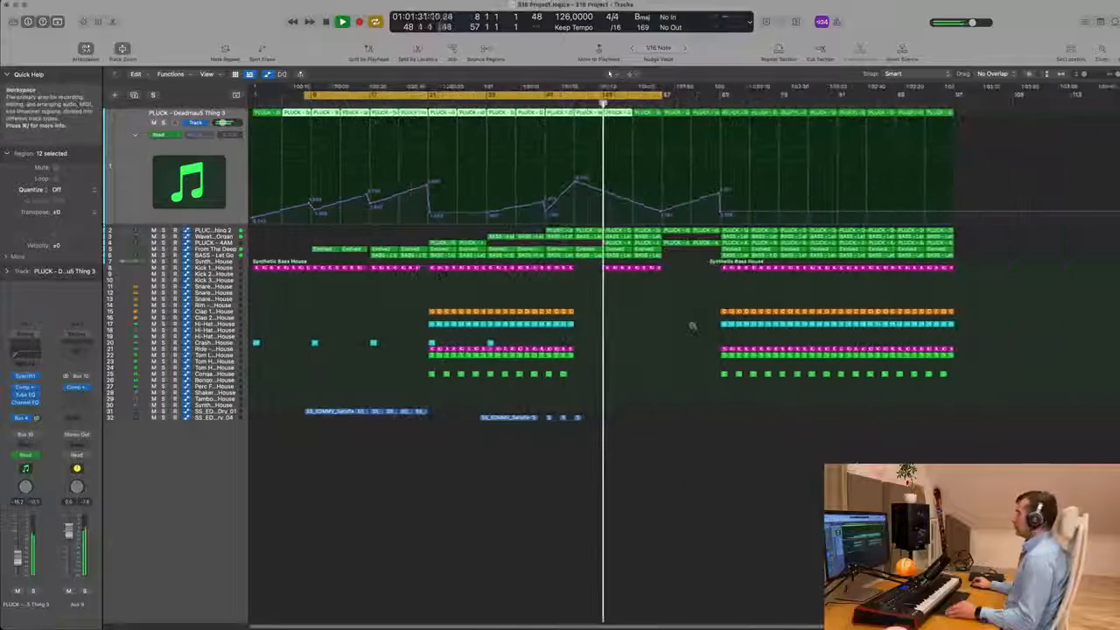
{"action": "key", "text": "super+Right"}
{"action": "key", "text": "super+Right"}
{"action": "key", "text": "super+Right"}
{"action": "key", "text": "super+Left"}
{"action": "key", "text": "super+Left"}
{"action": "key", "text": "super+Left"}
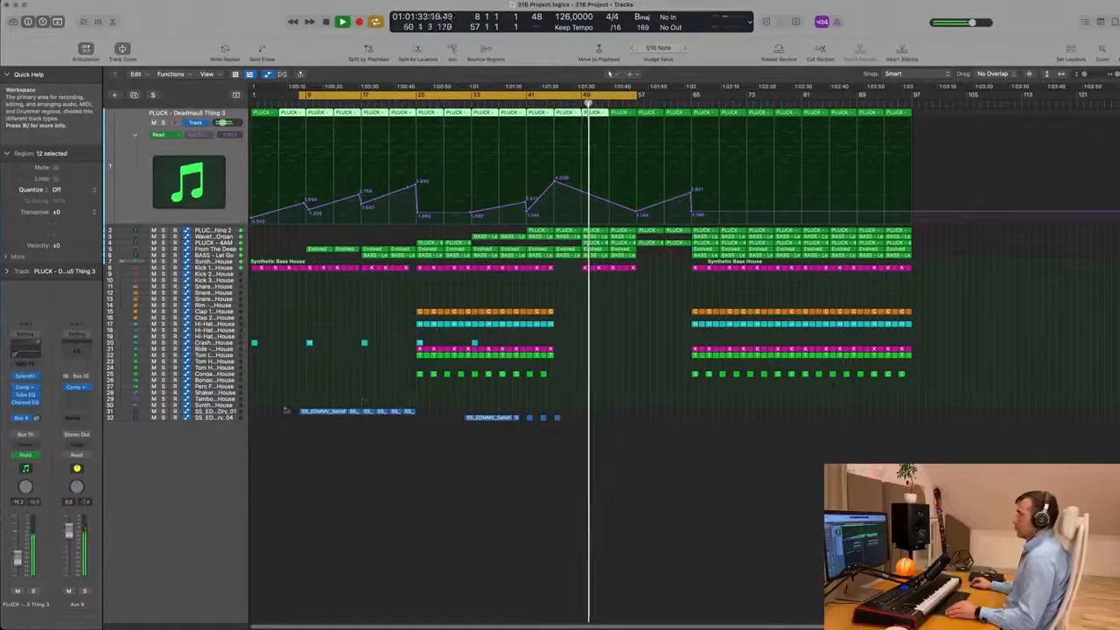
Select all six Dry_01 vocal regions and copy them to start at bar 57 on the same track.
{"action": "left_click_drag", "start_coordinate": [285, 408], "coordinate": [400, 416]}
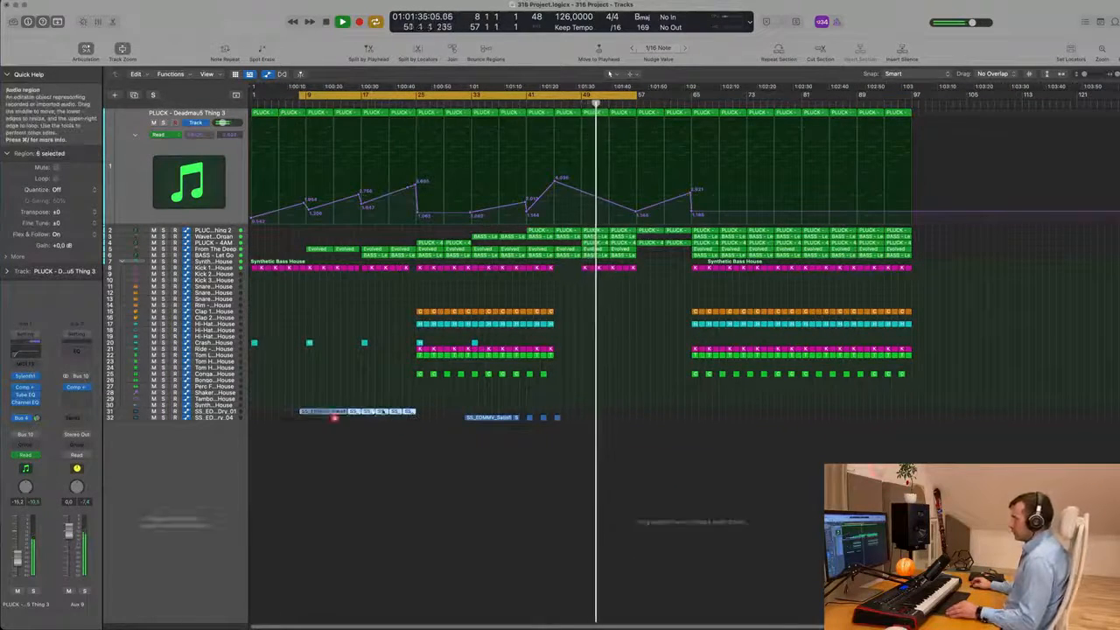
{"action": "left_click_drag", "start_coordinate": [333, 417], "coordinate": [661, 412]}
{"action": "scroll", "coordinate": [648, 346], "scroll_direction": "up", "scroll_amount": 2}
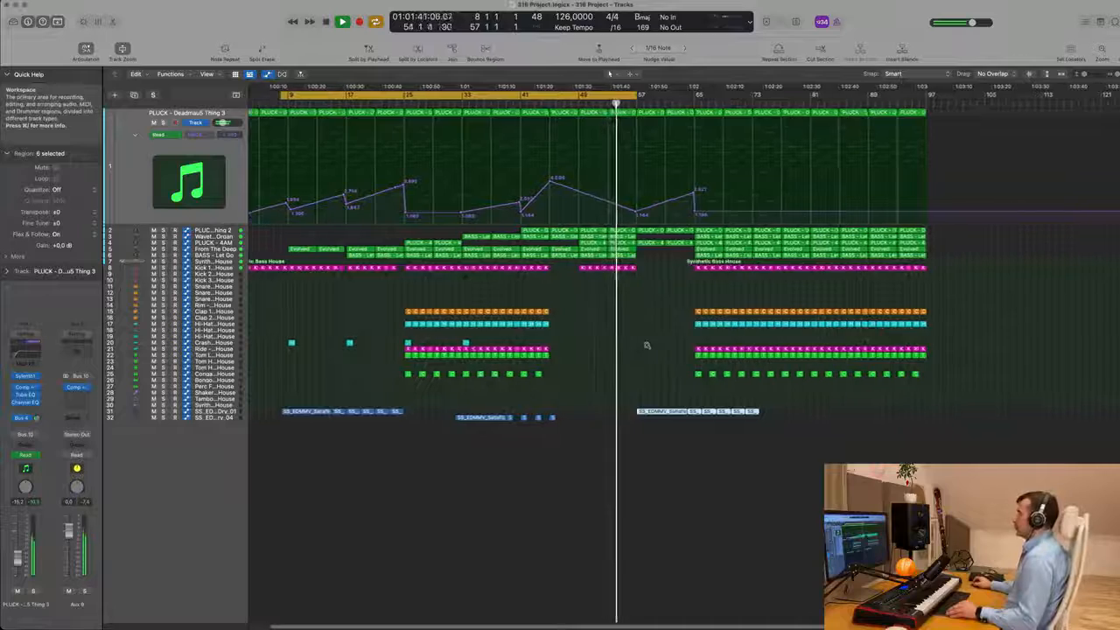
{"action": "scroll", "coordinate": [647, 345], "scroll_direction": "up", "scroll_amount": 5}
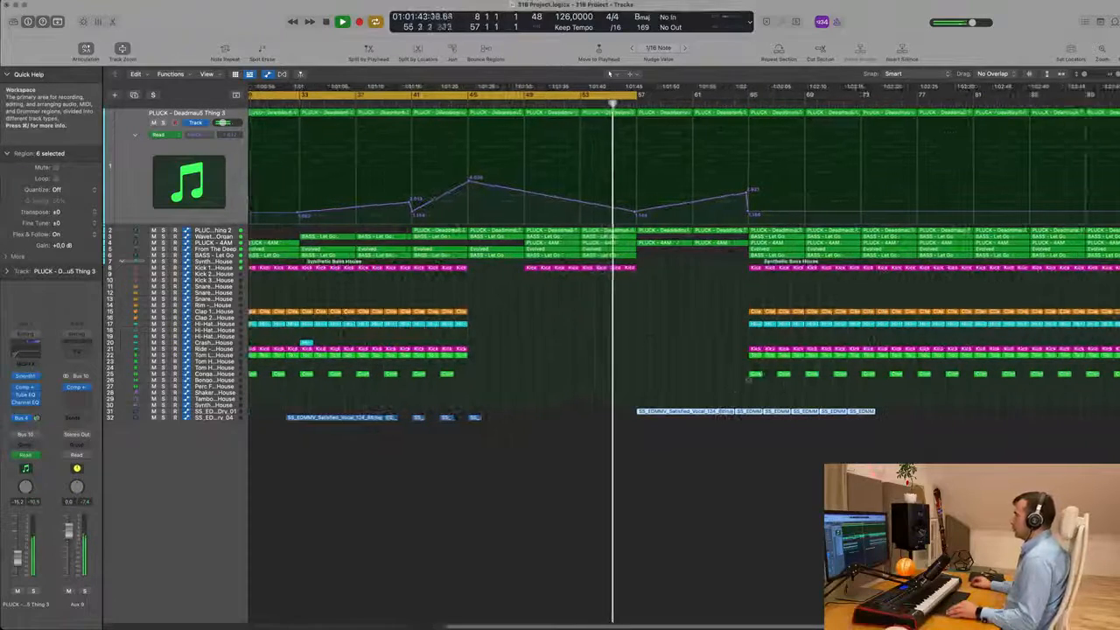
Move the cycle range to bars 57 to 106 and play the arrangement from its start.
{"action": "scroll", "coordinate": [748, 379], "scroll_direction": "down", "scroll_amount": 5}
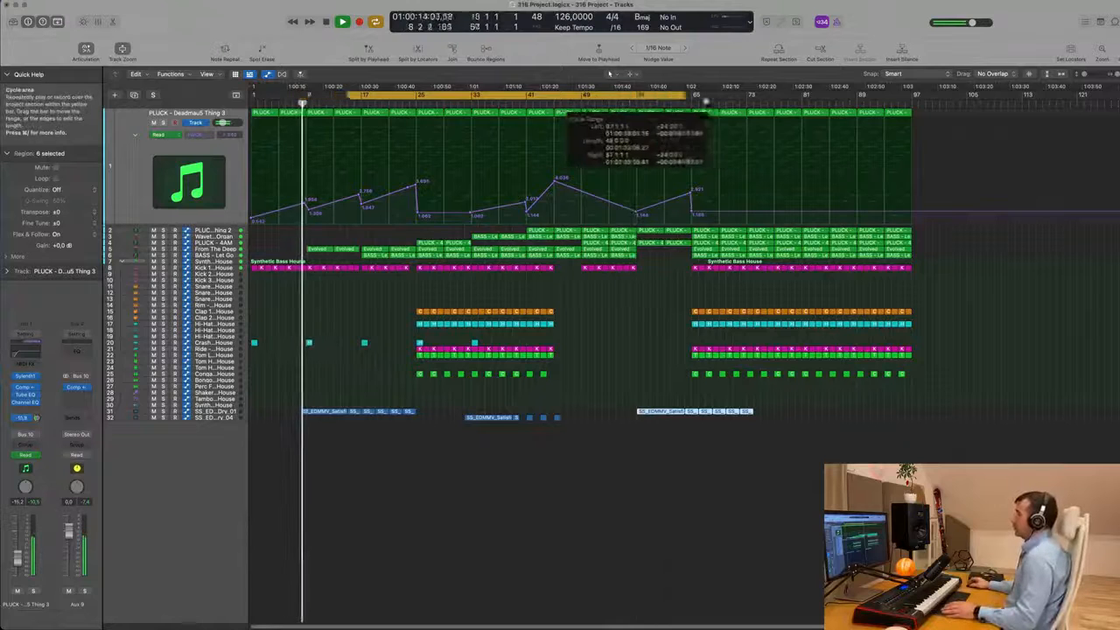
{"action": "left_click_drag", "start_coordinate": [705, 103], "coordinate": [968, 102]}
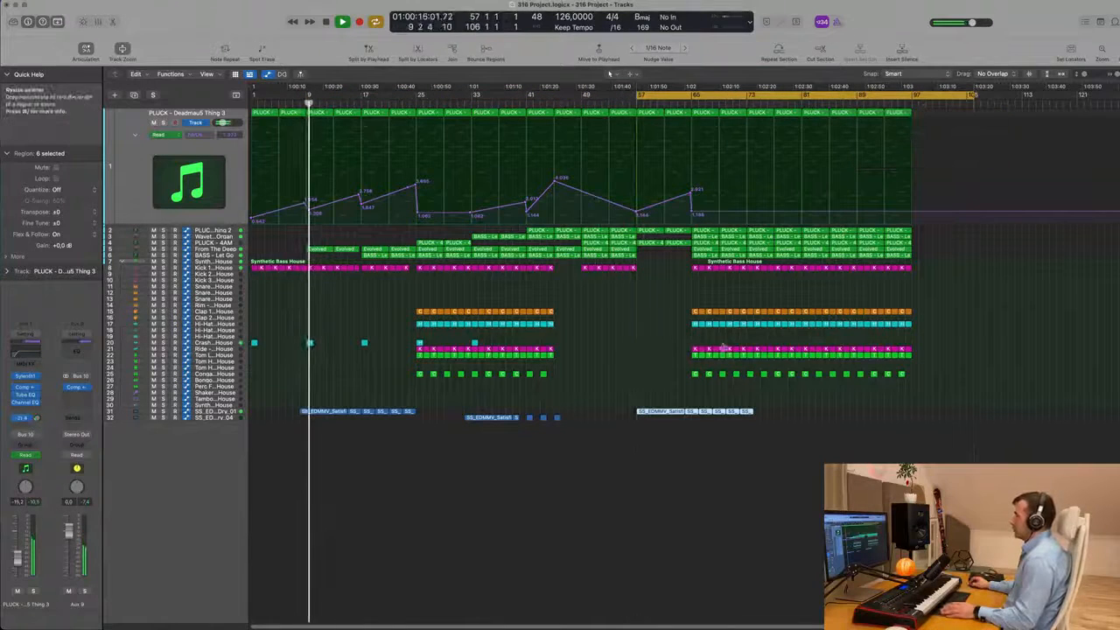
{"action": "key", "text": "space"}
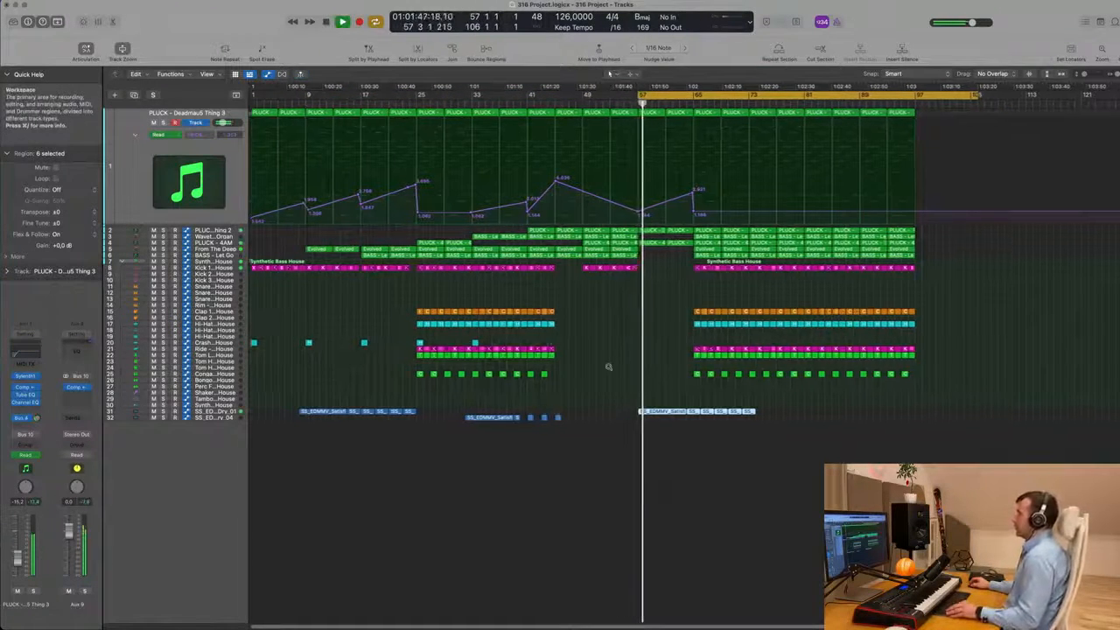
Examine how the copied Satisfied vocal regions fit the break and the drop at bar 65 during playback.
{"action": "scroll", "coordinate": [613, 368], "scroll_direction": "up", "scroll_amount": 3}
{"action": "scroll", "coordinate": [617, 368], "scroll_direction": "down", "scroll_amount": 3}
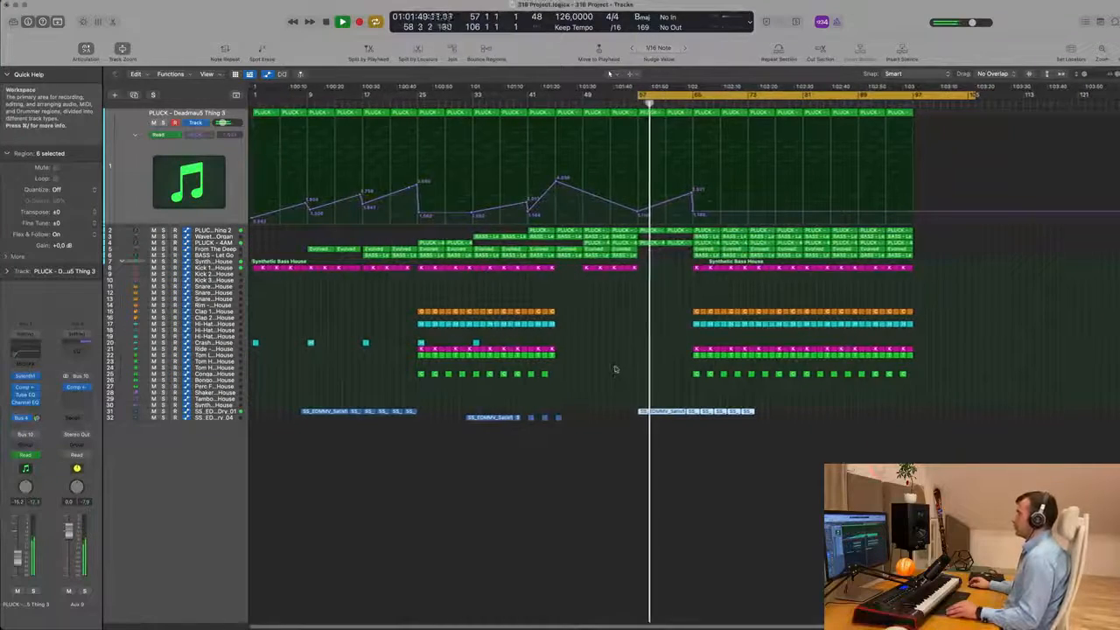
{"action": "scroll", "coordinate": [616, 368], "scroll_direction": "up", "scroll_amount": 2}
{"action": "scroll", "coordinate": [617, 368], "scroll_direction": "down", "scroll_amount": 4}
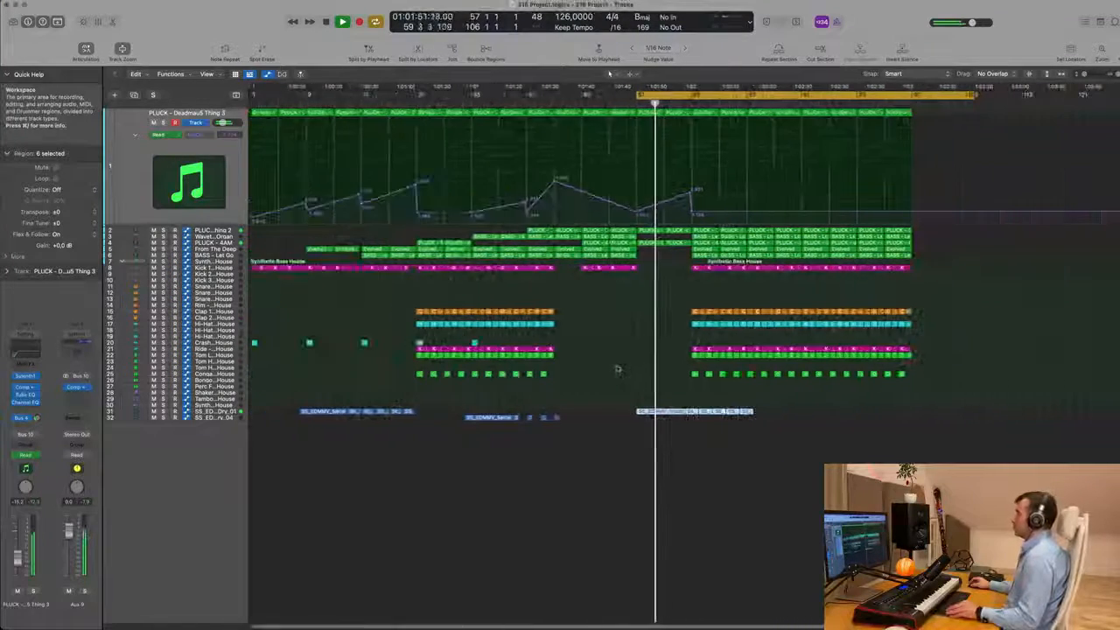
{"action": "scroll", "coordinate": [616, 367], "scroll_direction": "up", "scroll_amount": 2}
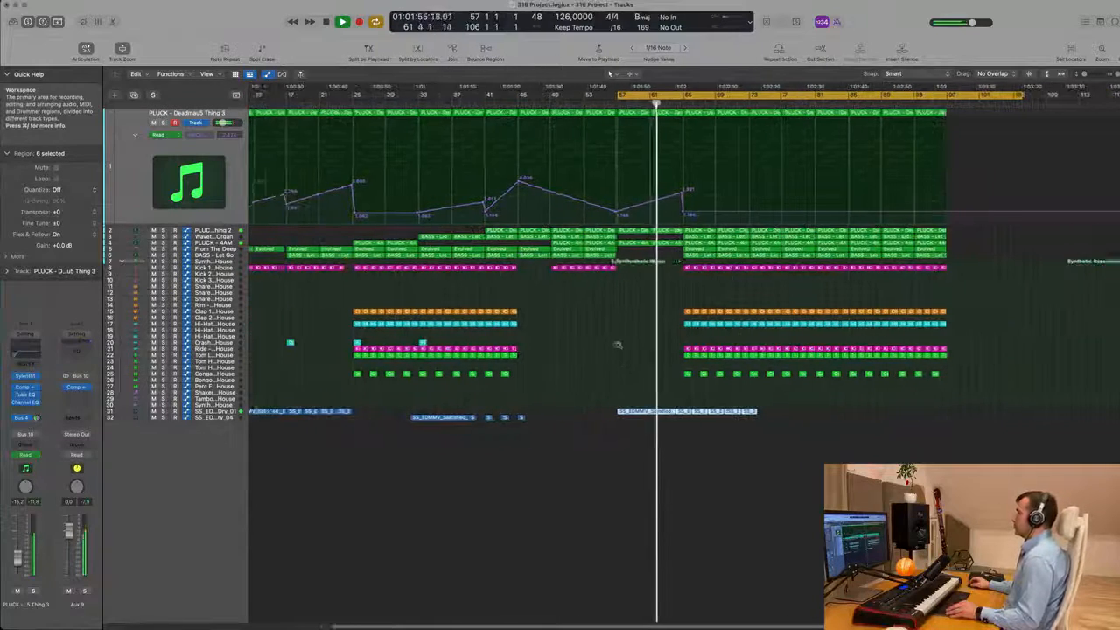
{"action": "scroll", "coordinate": [622, 363], "scroll_direction": "up", "scroll_amount": 2}
{"action": "scroll", "coordinate": [634, 354], "scroll_direction": "up", "scroll_amount": 3}
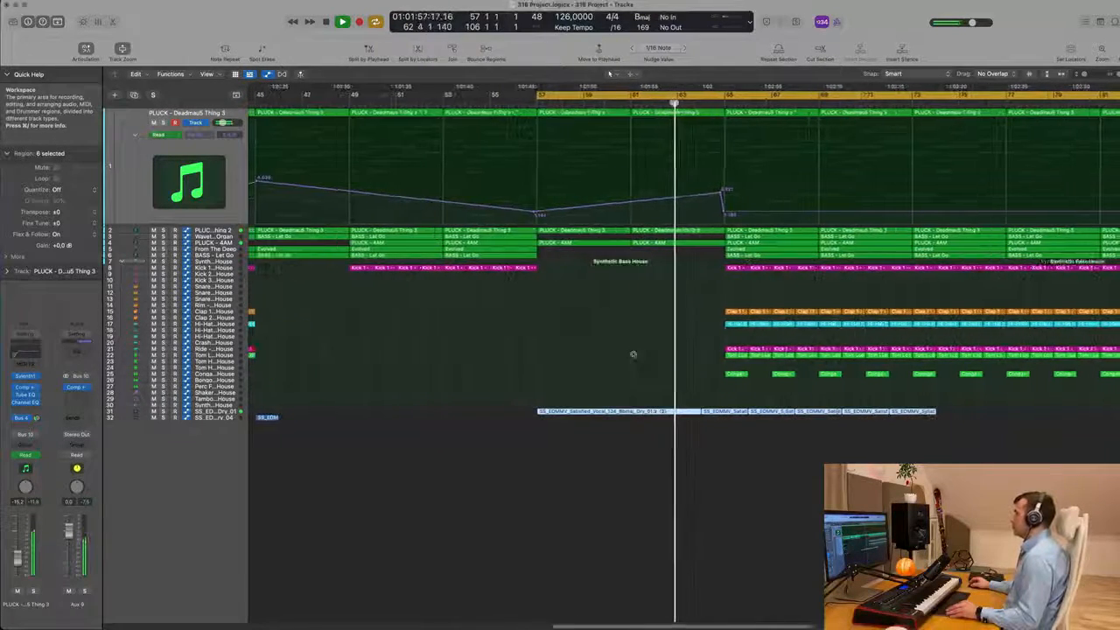
{"action": "scroll", "coordinate": [634, 356], "scroll_direction": "down", "scroll_amount": 3}
{"action": "scroll", "coordinate": [635, 353], "scroll_direction": "up", "scroll_amount": 2}
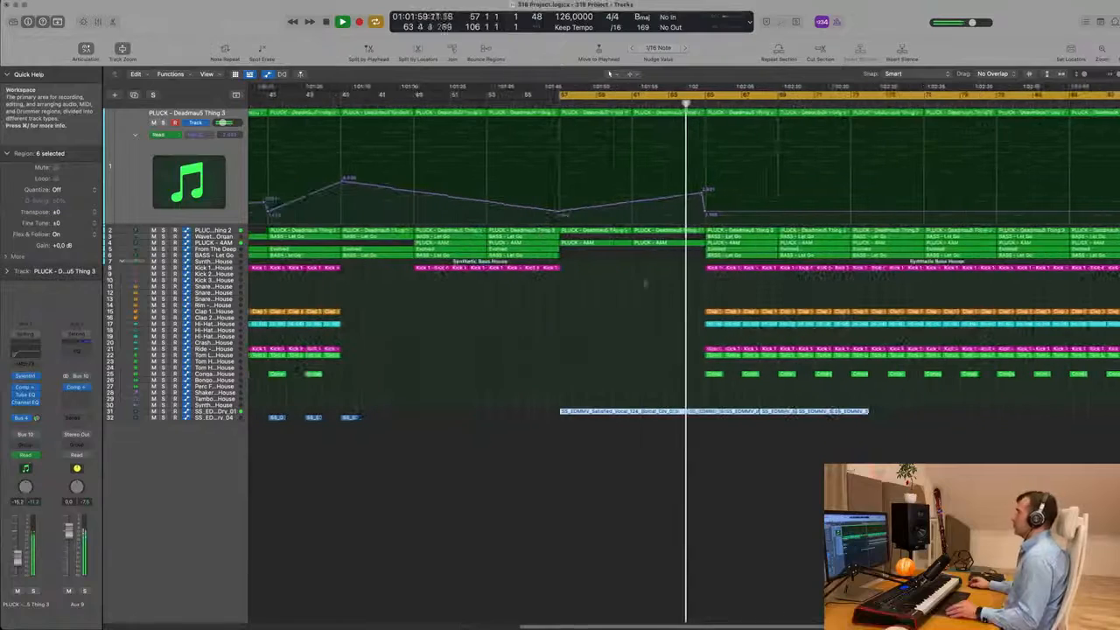
{"action": "scroll", "coordinate": [643, 320], "scroll_direction": "down", "scroll_amount": 3}
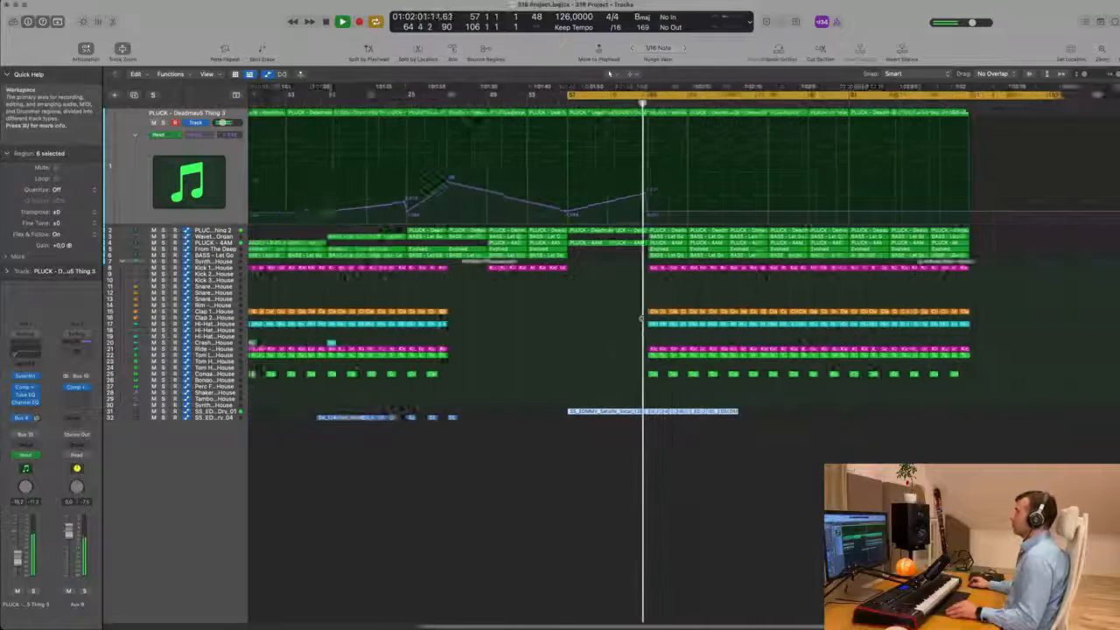
{"action": "scroll", "coordinate": [643, 325], "scroll_direction": "up", "scroll_amount": 2}
{"action": "scroll", "coordinate": [645, 323], "scroll_direction": "down", "scroll_amount": 2}
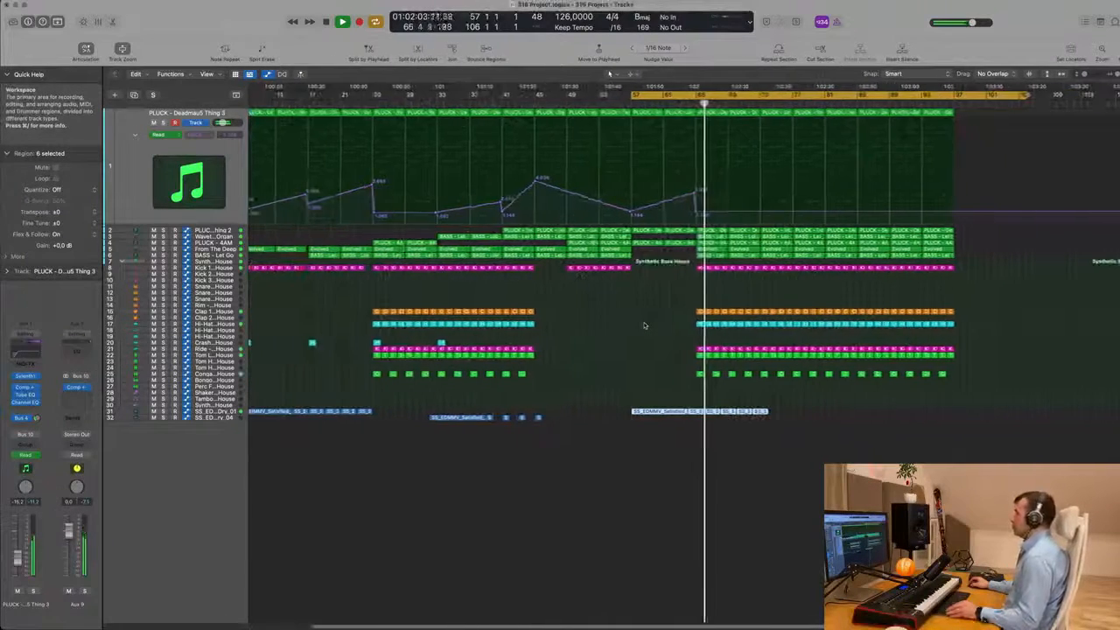